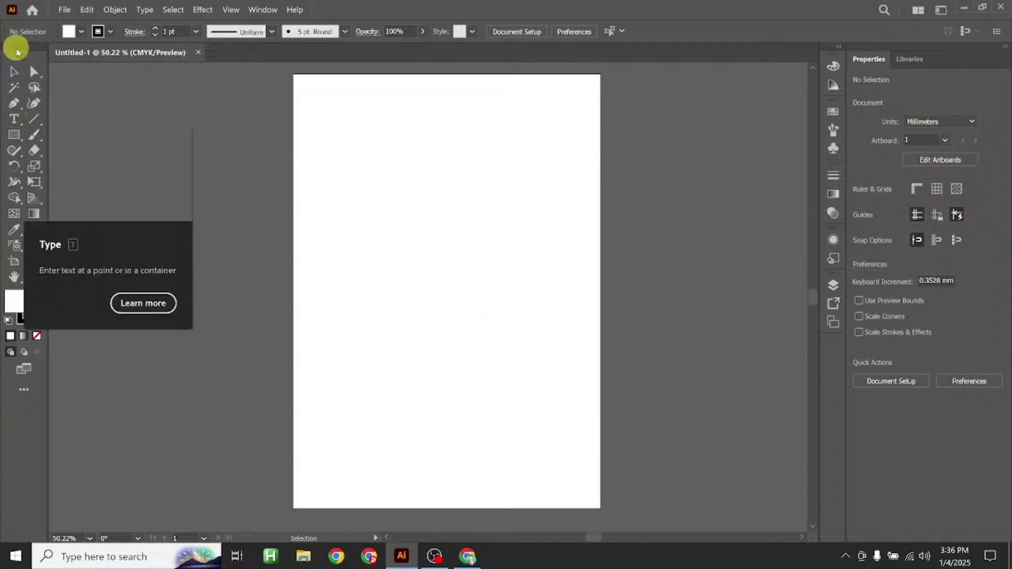
Undock the toolbox, leave it floating beside the artboard, and activate the Type tool
drag(13, 49, 375, 153)
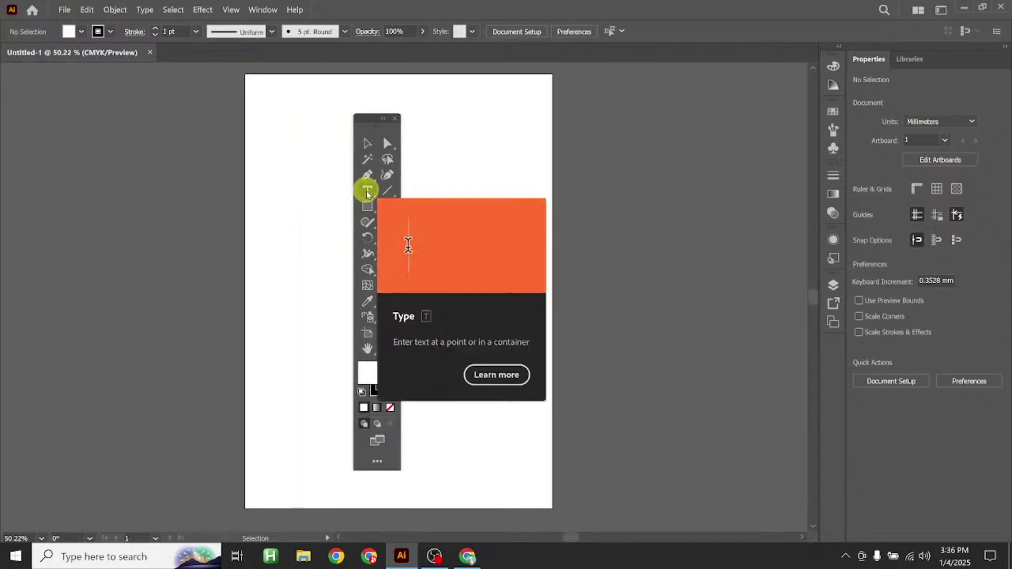
click(367, 193)
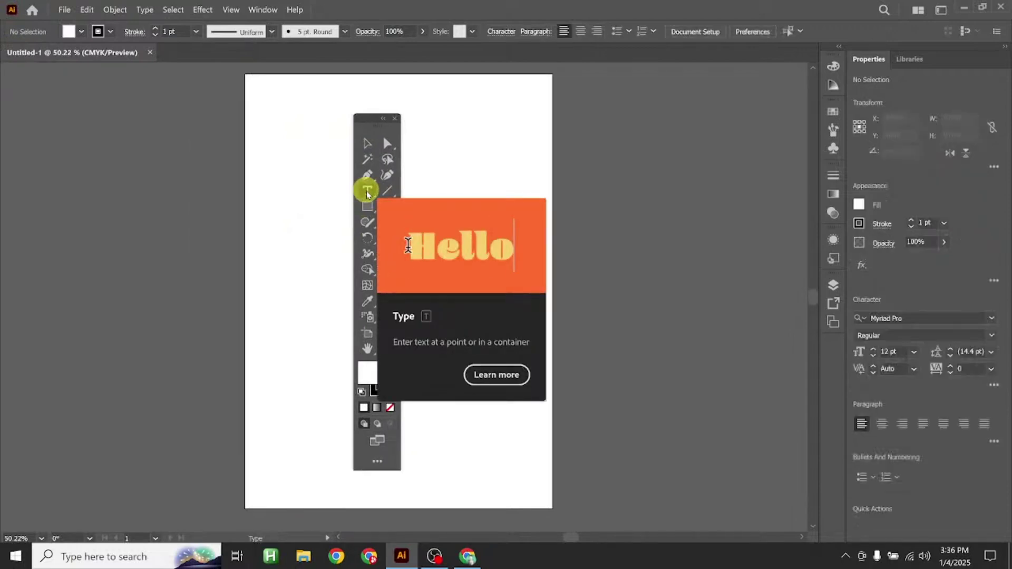
click(366, 146)
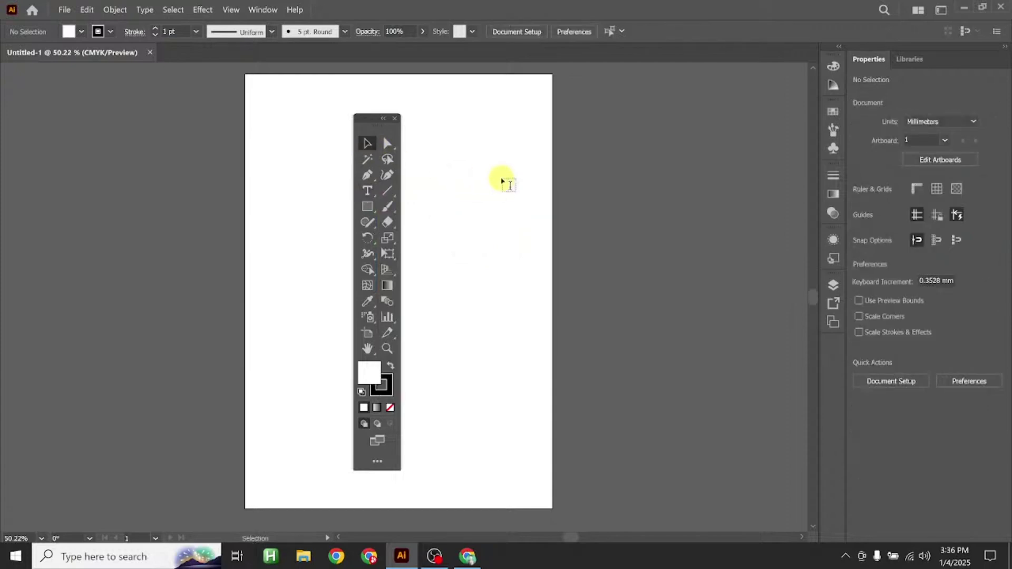
key(t)
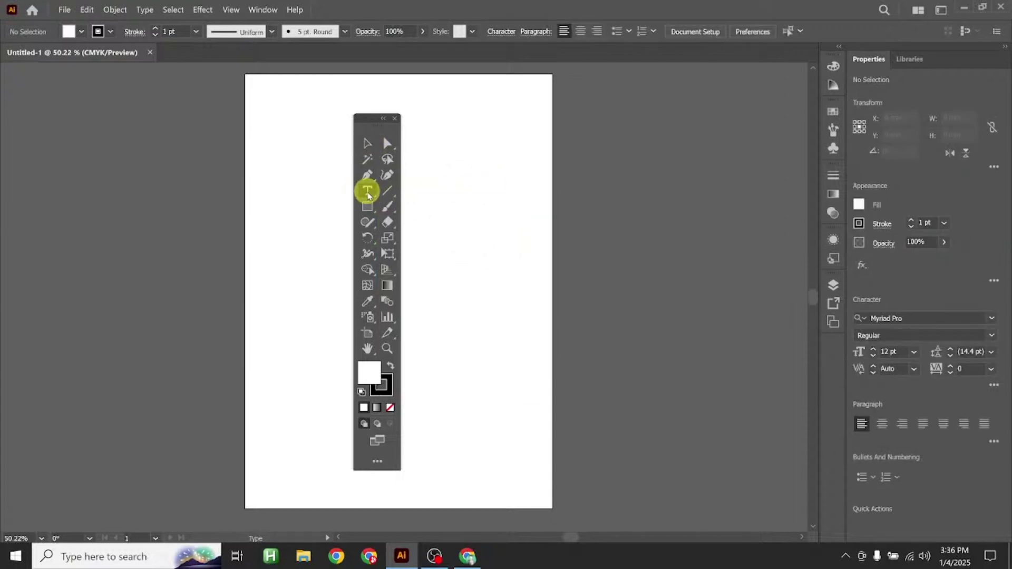
drag(376, 126, 29, 80)
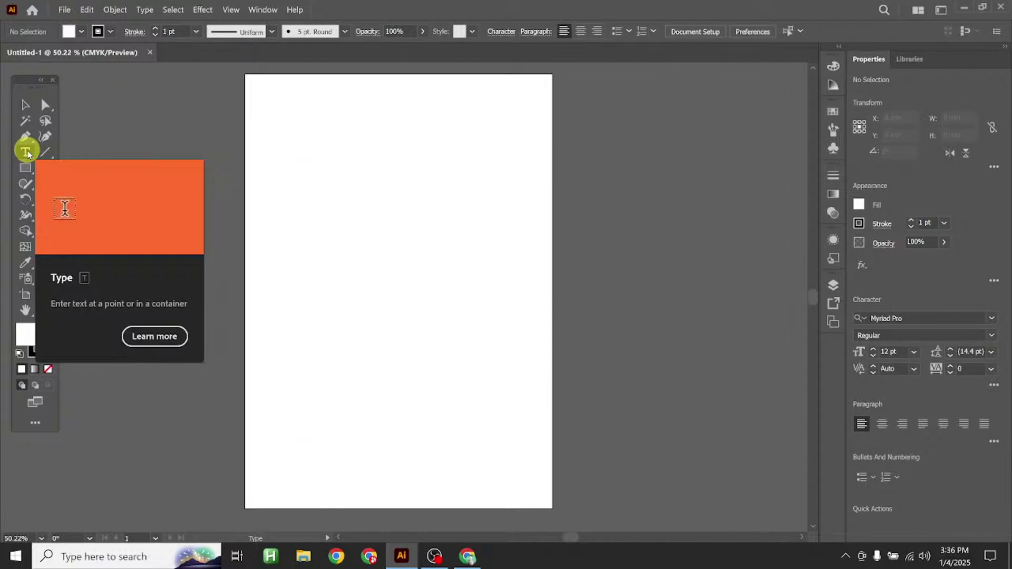
Add point text with the placeholder "Lorem ipsum" in the upper part of the artboard and highlight the word "ipsum"
scroll(310, 174, up, 3)
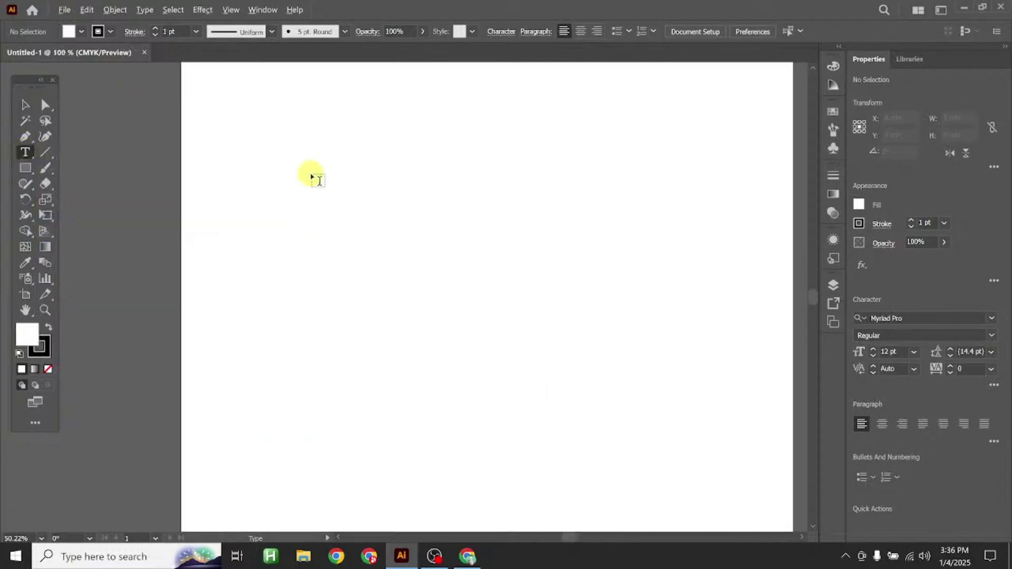
drag(313, 285, 292, 278)
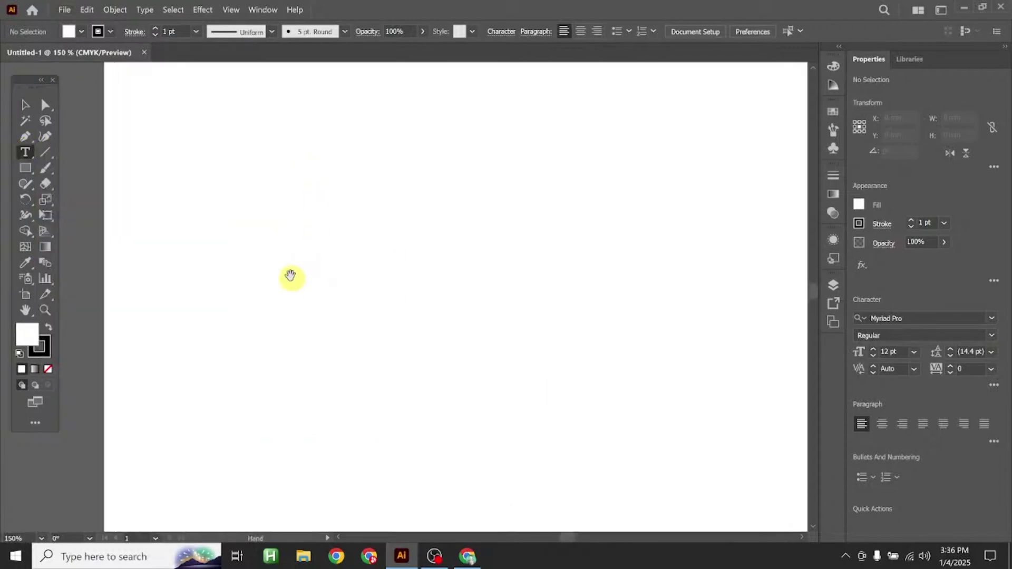
click(232, 217)
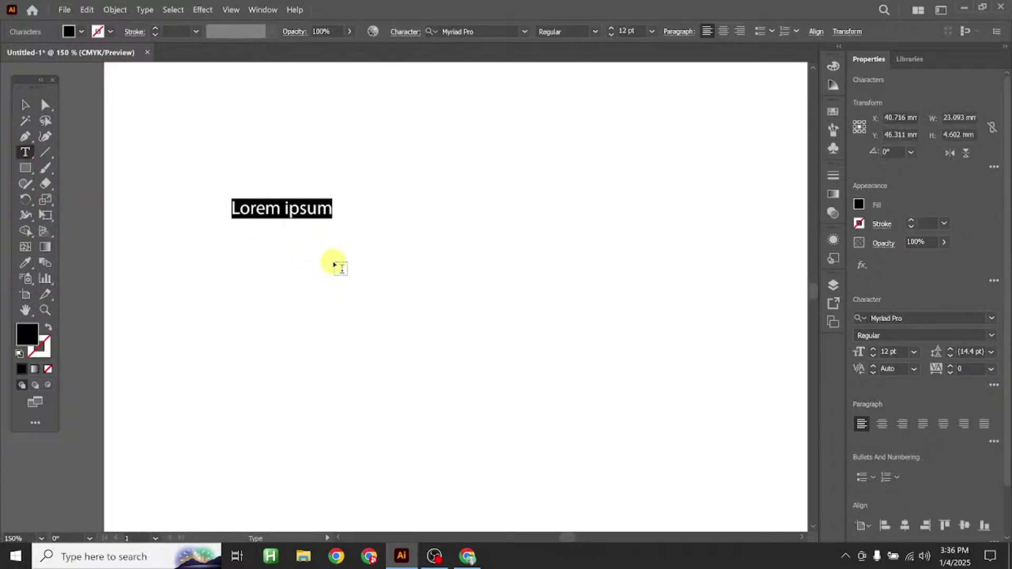
click(293, 212)
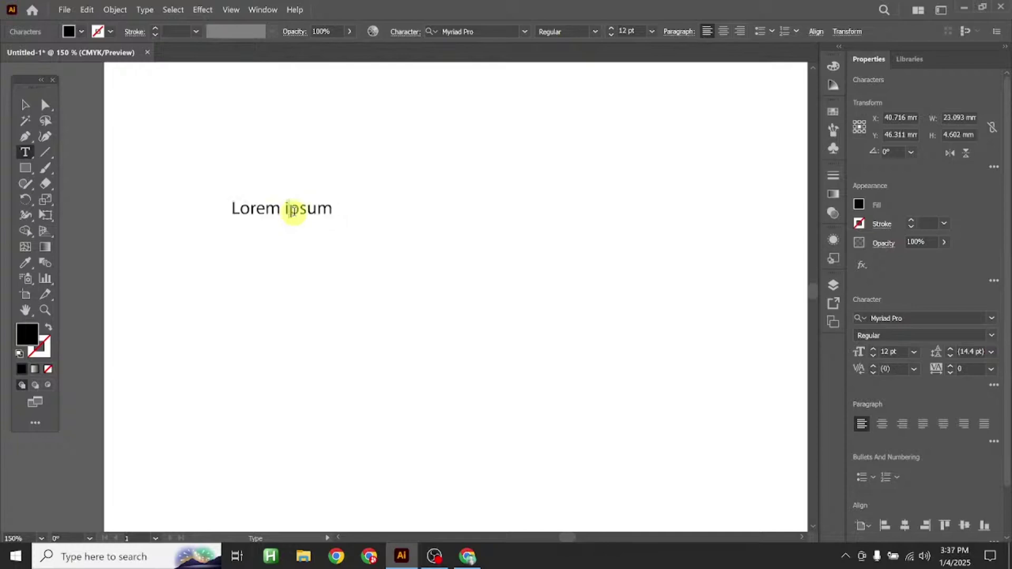
triple_click(294, 211)
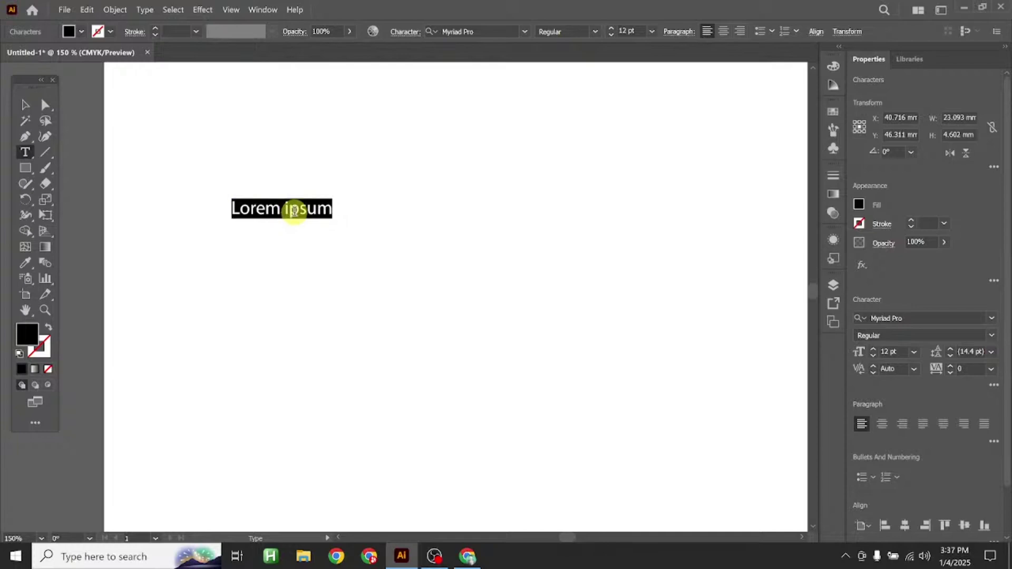
drag(282, 208, 378, 206)
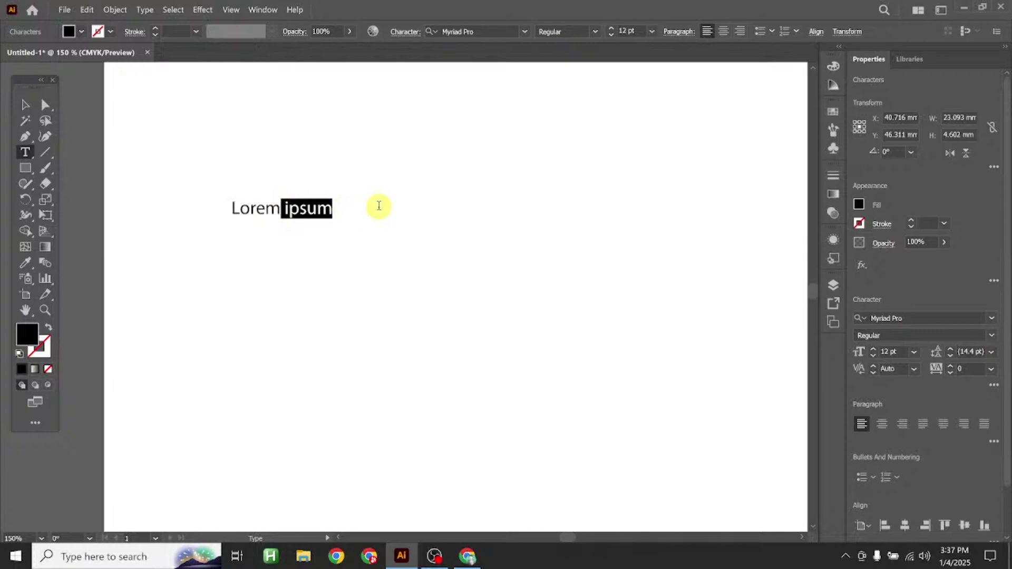
Scale the "Lorem ipsum" text up proportionally to about 74 mm wide and move it slightly lower on the artboard
click(27, 109)
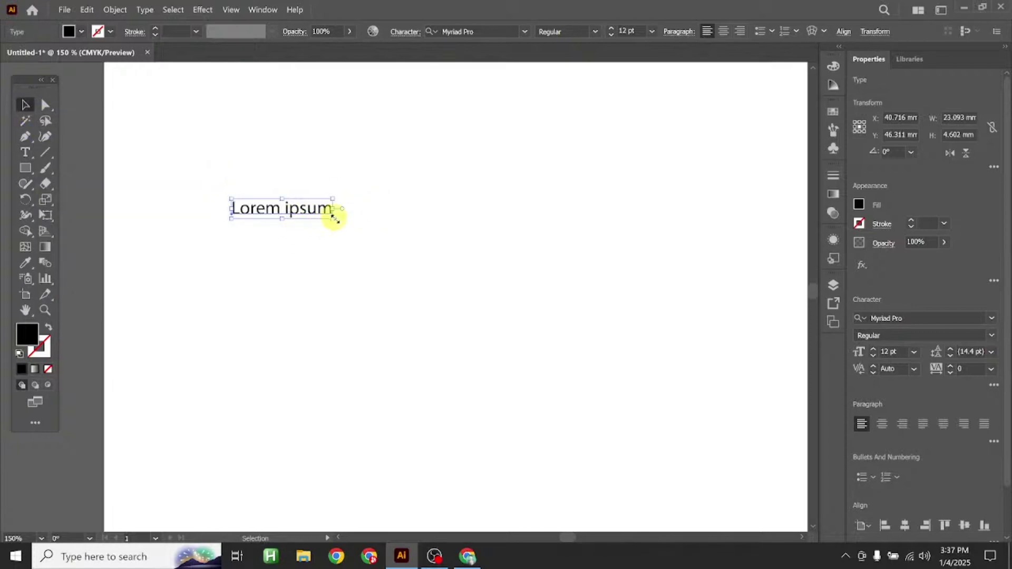
drag(334, 217, 520, 389)
drag(441, 237, 398, 289)
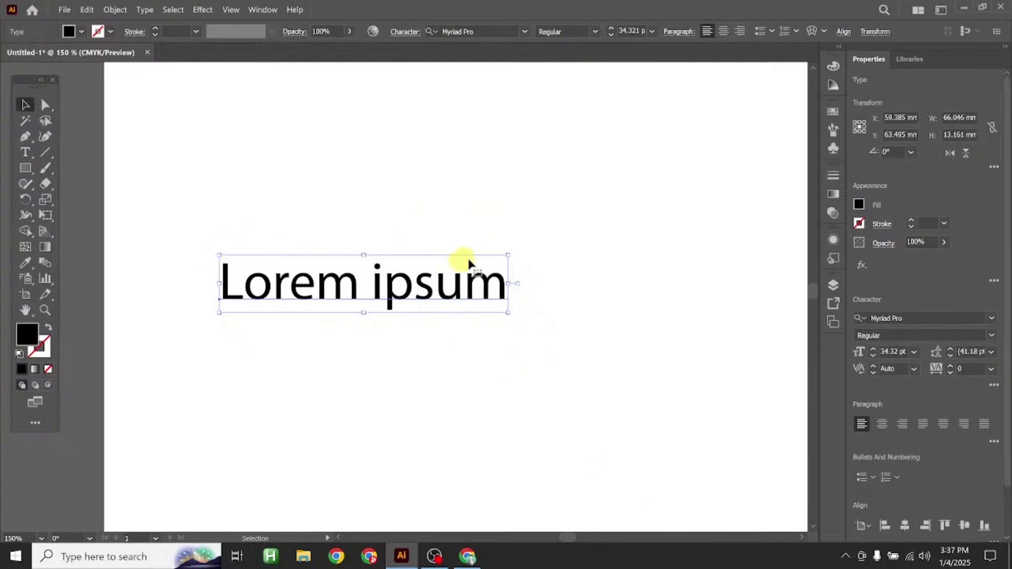
drag(506, 313, 549, 372)
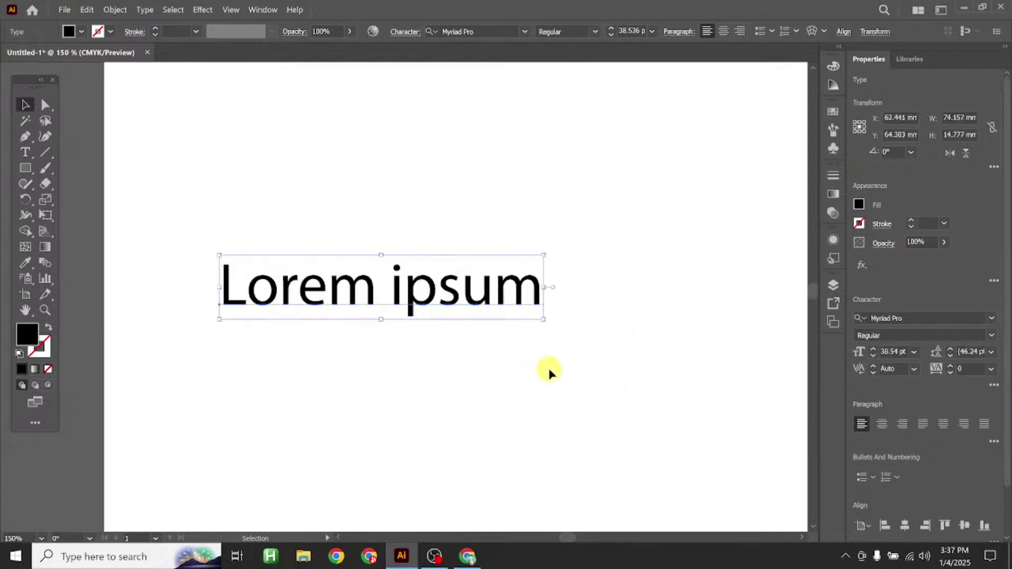
Convert the point text to area type, widen its frame to about 91.5 mm, and move it toward the artboard's left edge
double_click(554, 290)
drag(546, 287, 621, 287)
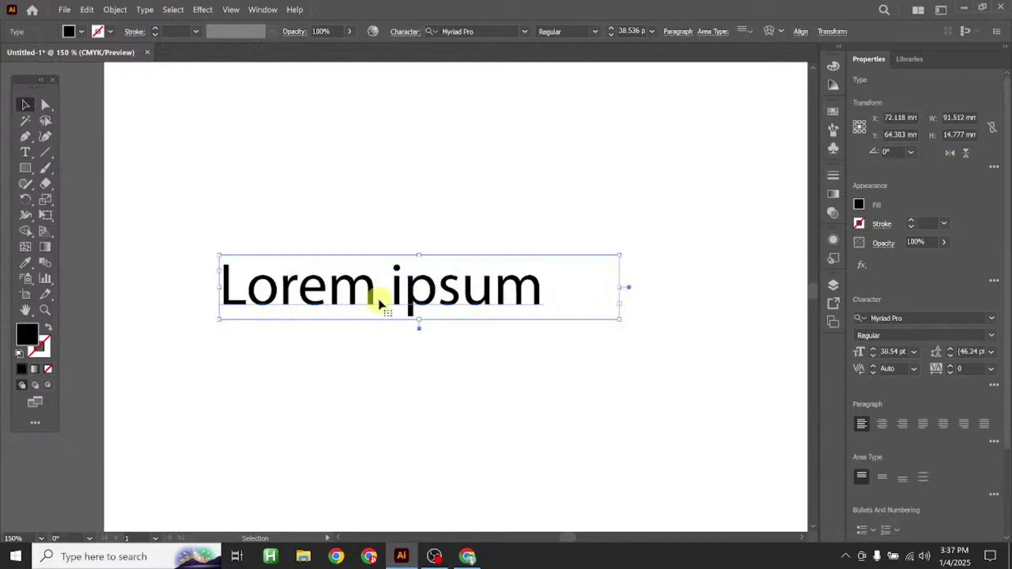
drag(380, 301, 329, 288)
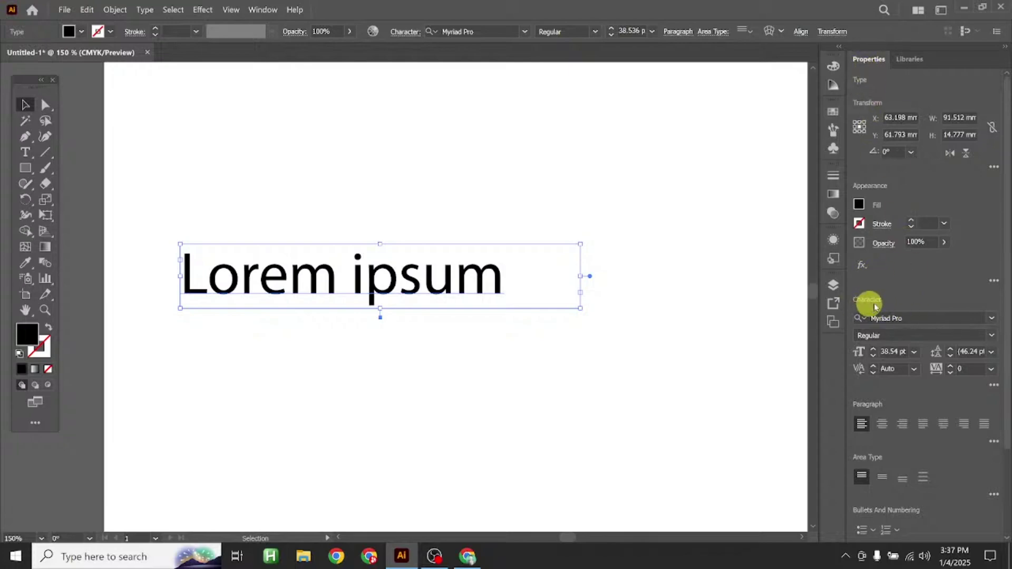
drag(453, 280, 429, 280)
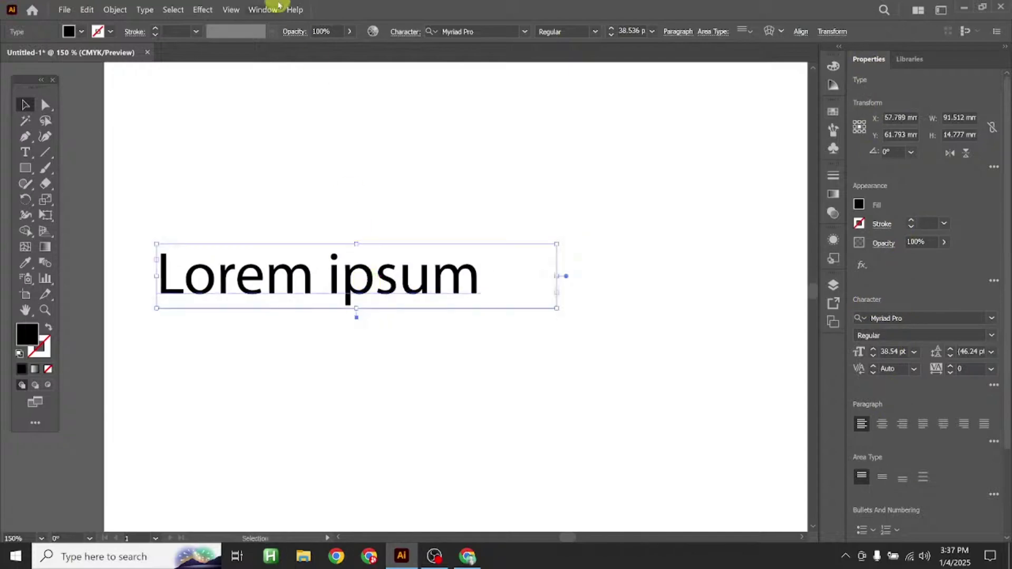
Show the Character settings and place them in the empty area beside the text
click(264, 9)
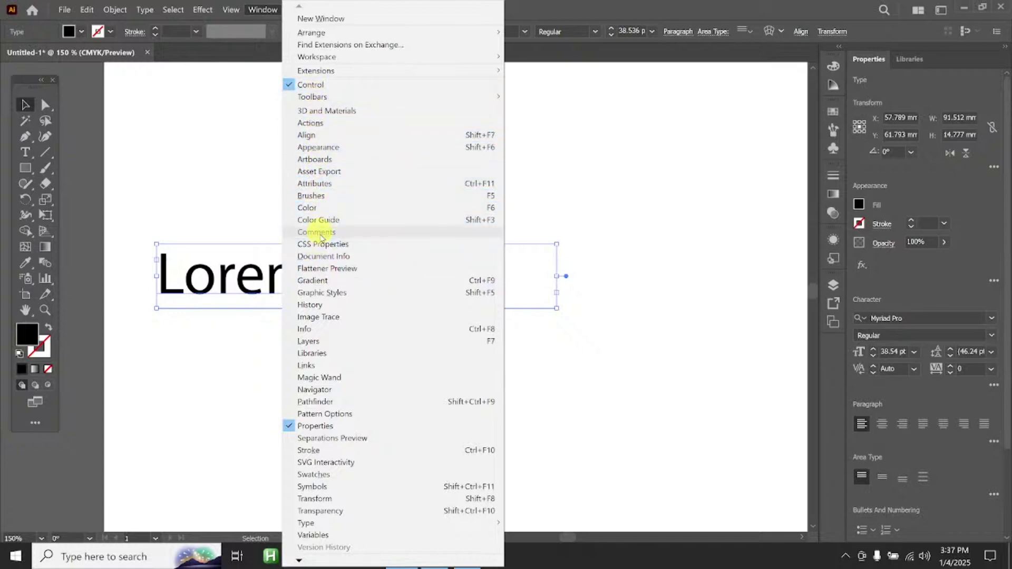
click(309, 525)
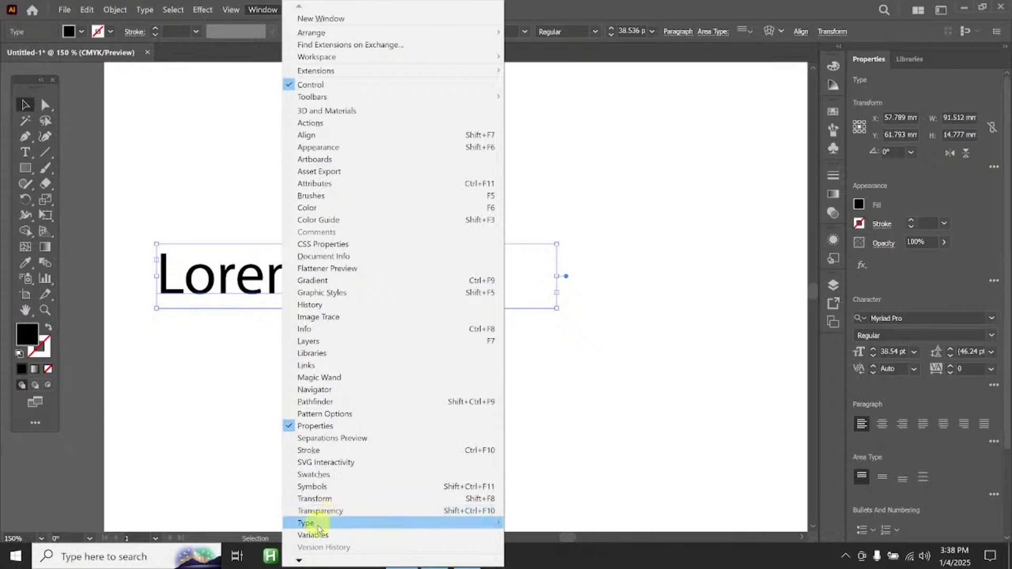
mouse_move(319, 528)
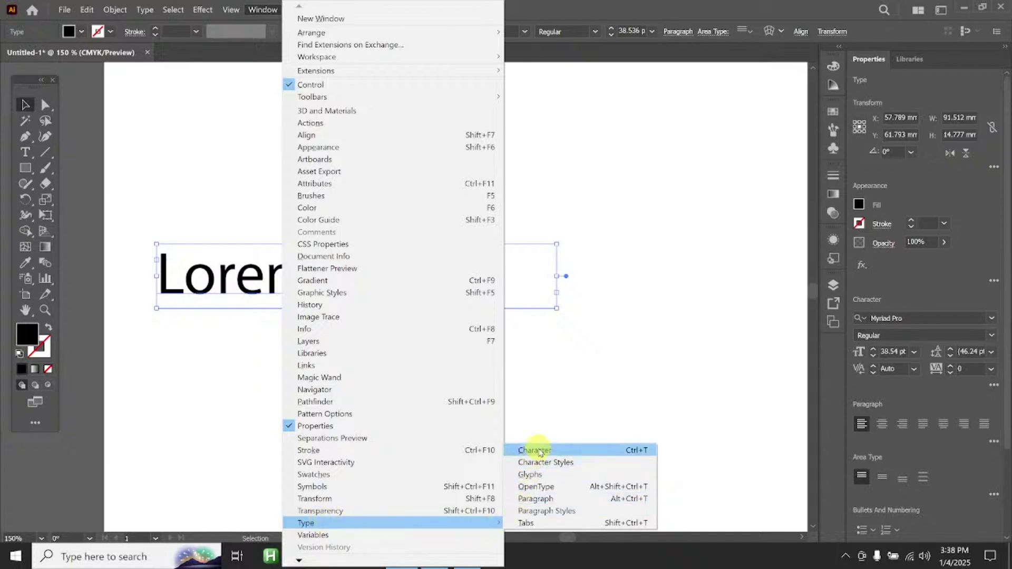
click(540, 452)
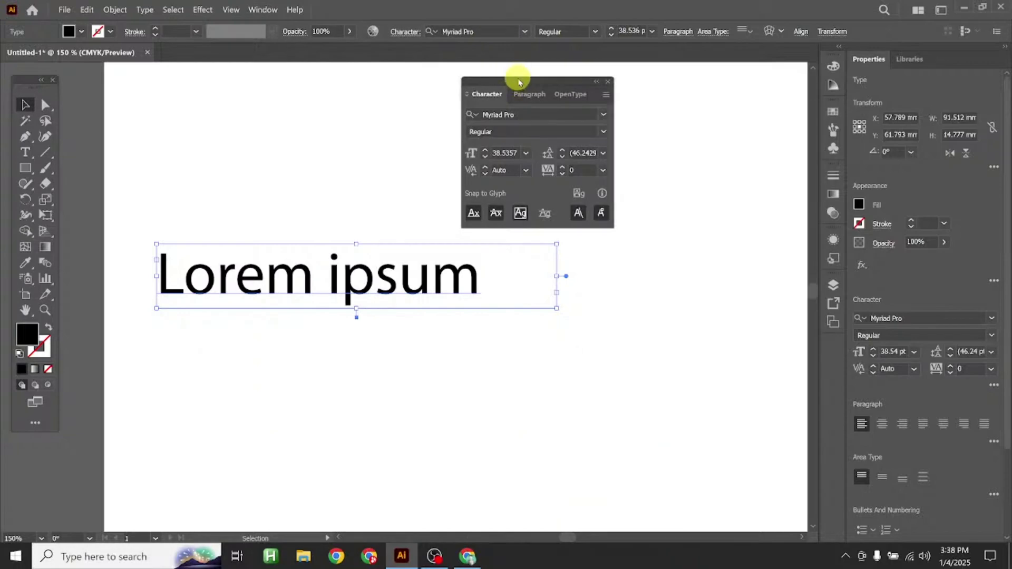
drag(519, 81, 649, 224)
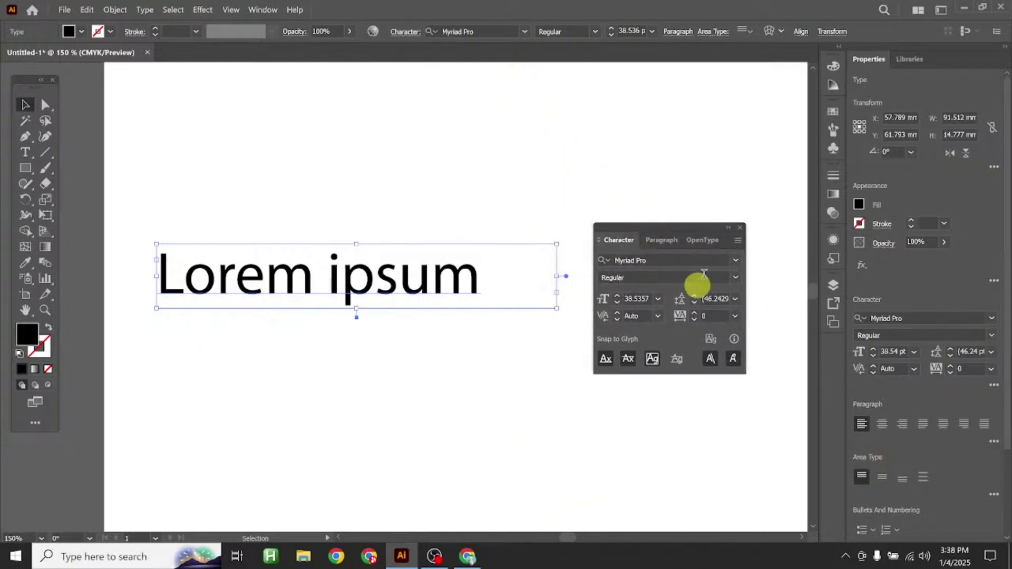
drag(673, 230, 703, 232)
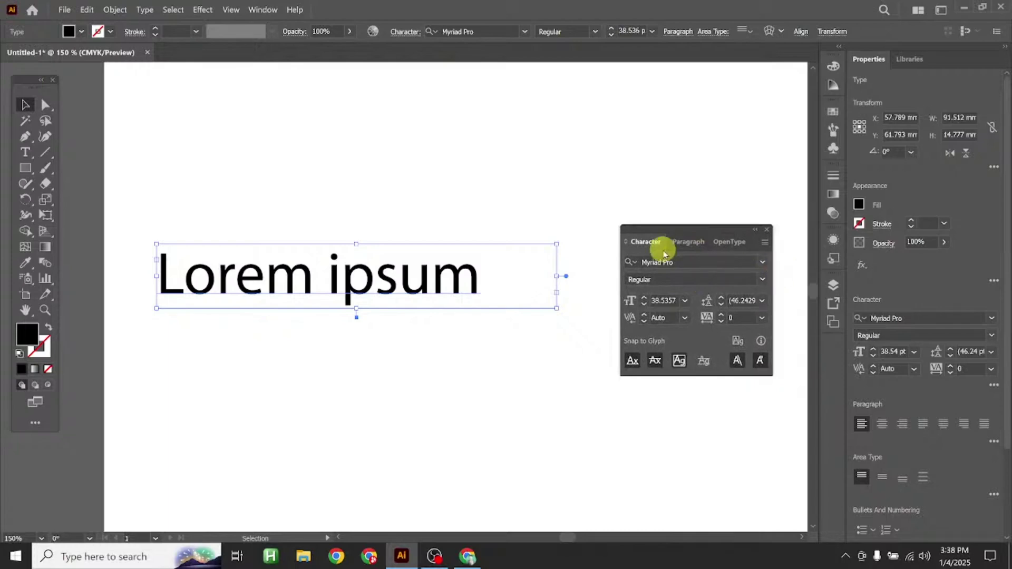
click(764, 264)
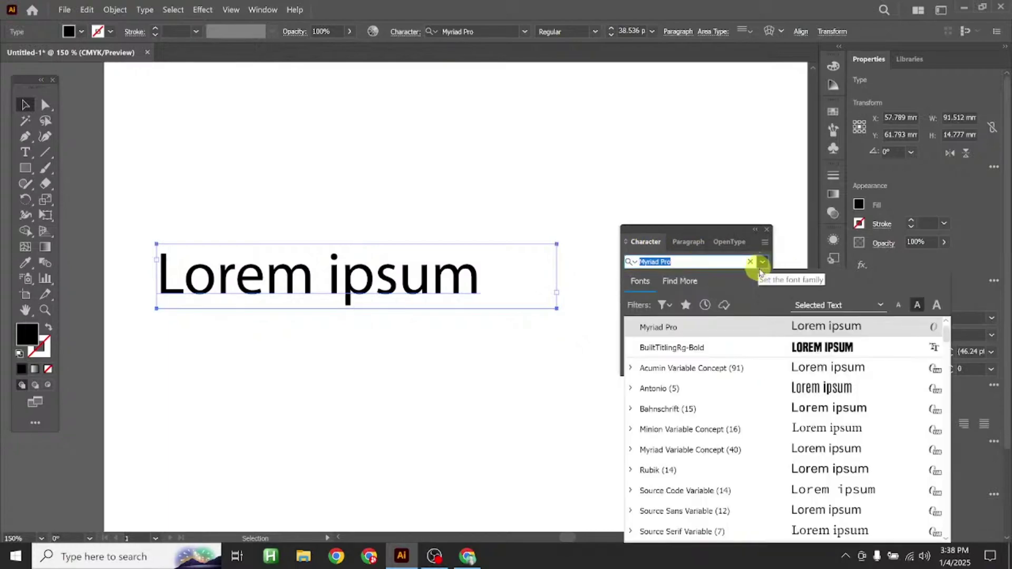
click(759, 259)
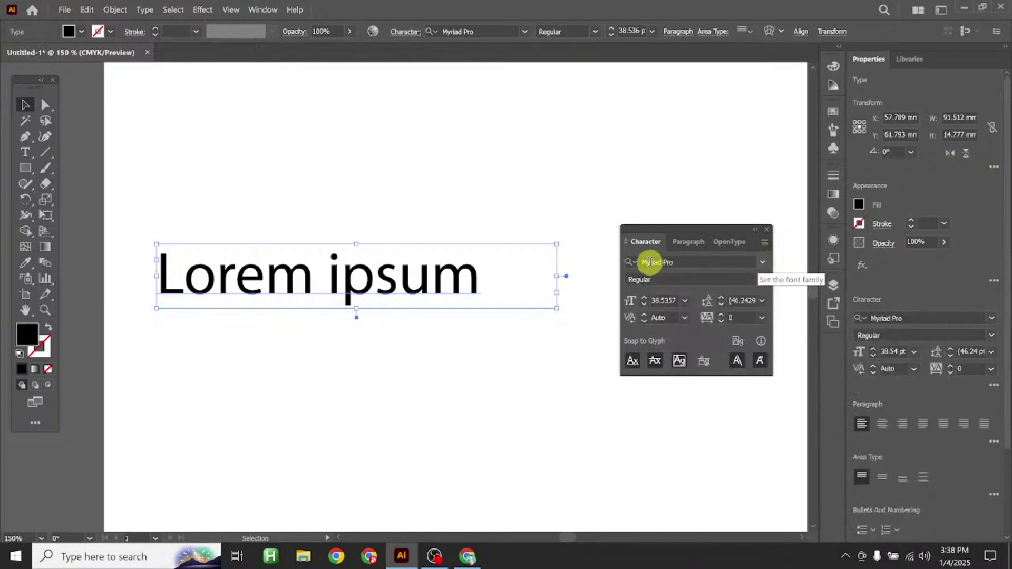
click(694, 262)
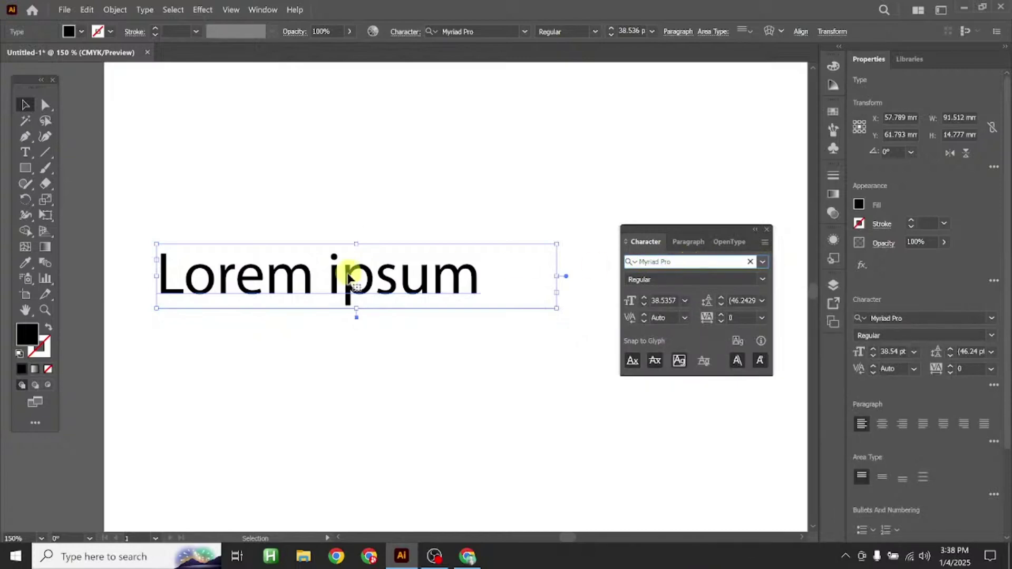
Change the text's font to BuiltTitlingRg-Bold and nudge the text frame to about X 59 mm, Y 63 mm
drag(364, 291, 367, 283)
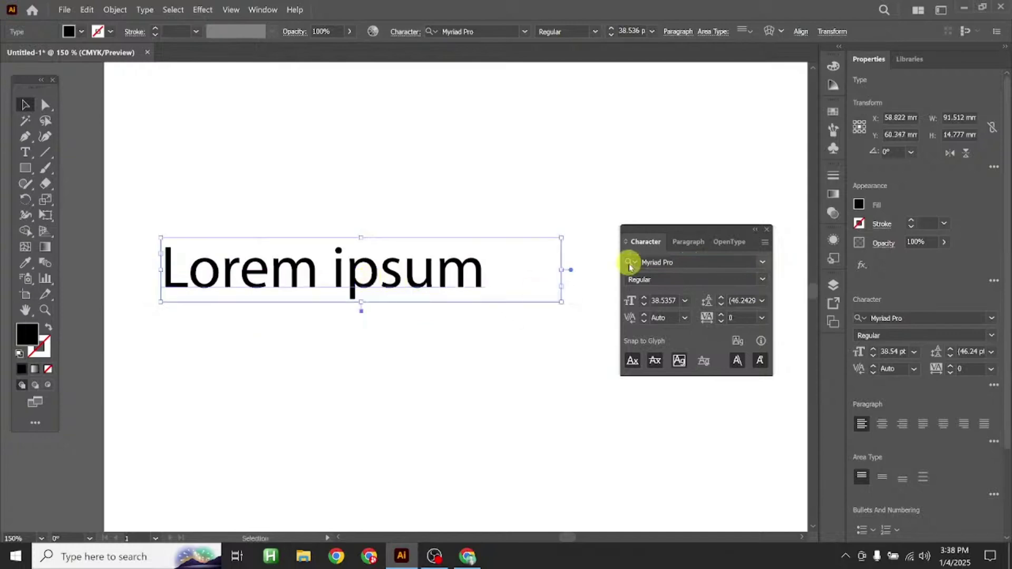
click(680, 263)
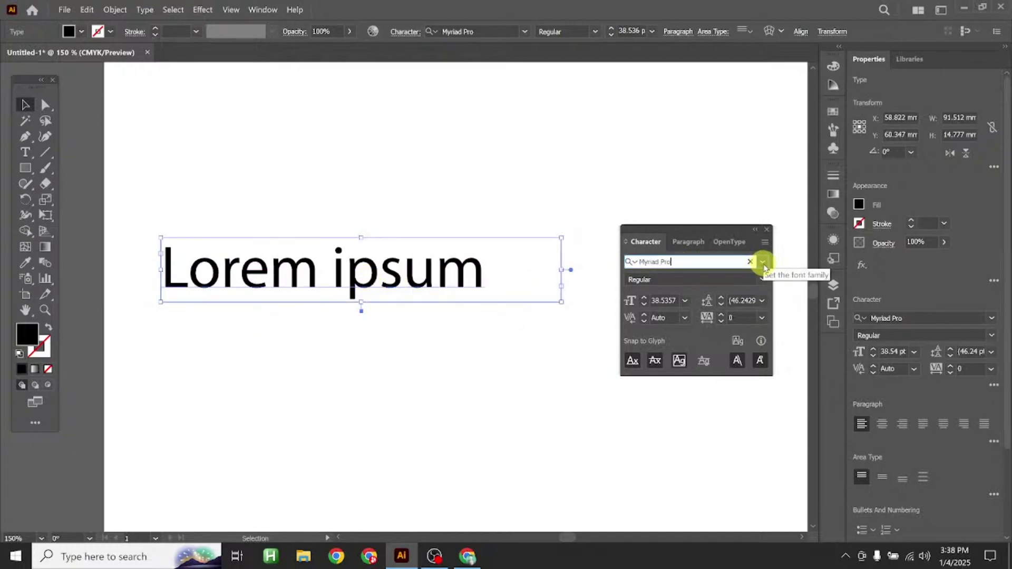
click(763, 263)
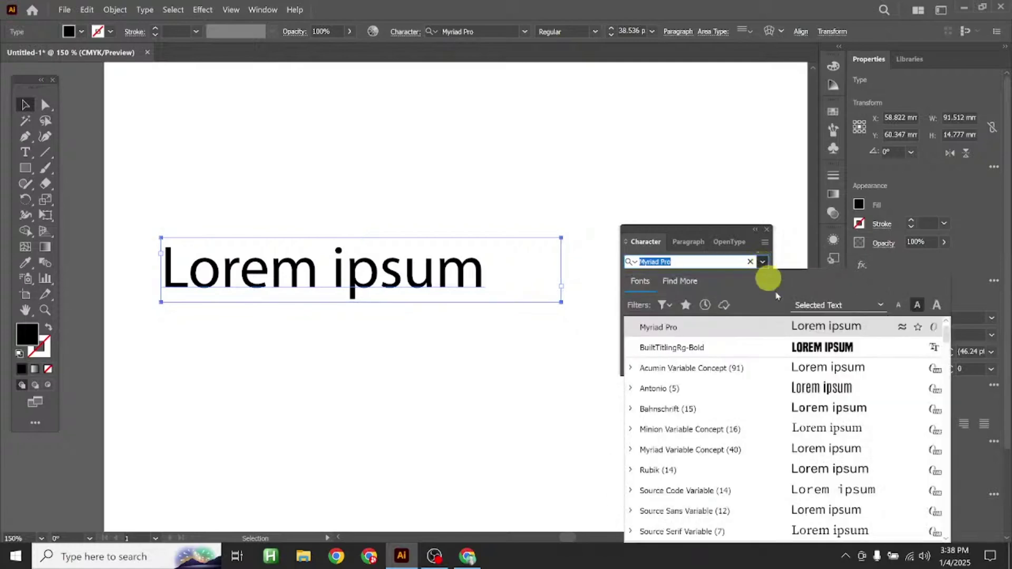
click(815, 349)
mouse_move(390, 287)
mouse_down()
mouse_move(409, 274)
mouse_move(392, 296)
mouse_up()
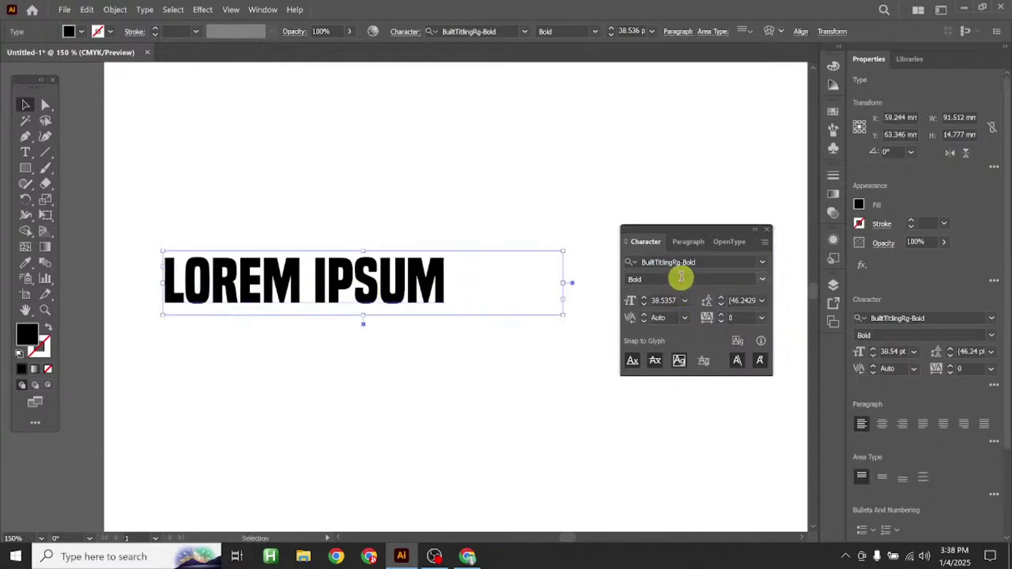
Try DM Sans on the text and set its font family to Poppins in Bold
click(674, 270)
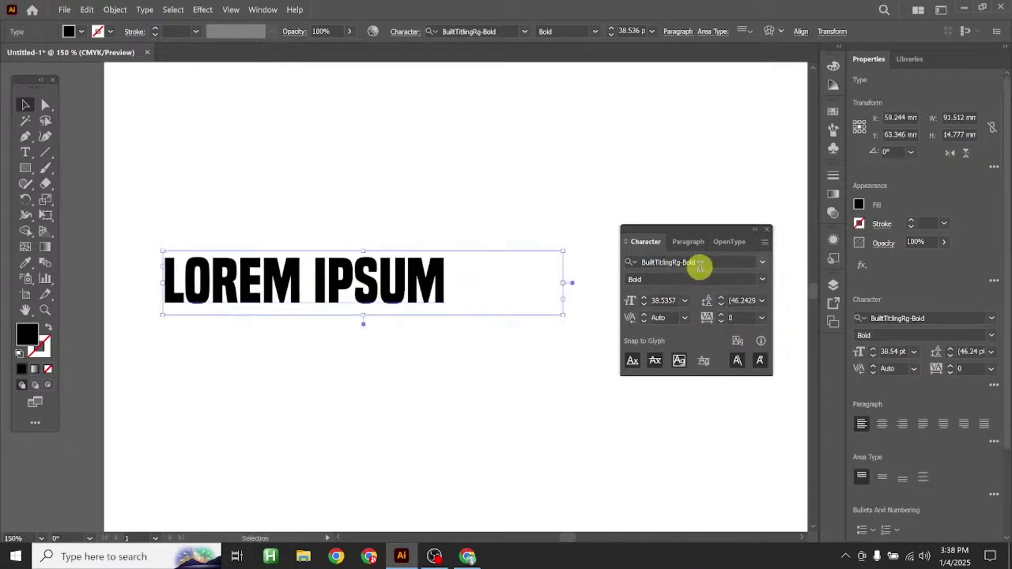
click(762, 262)
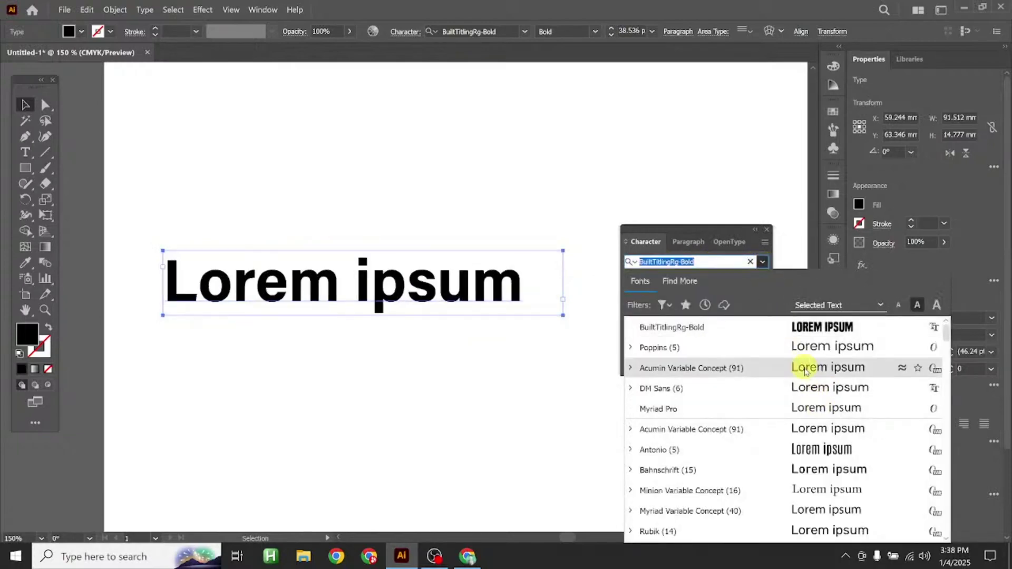
click(805, 390)
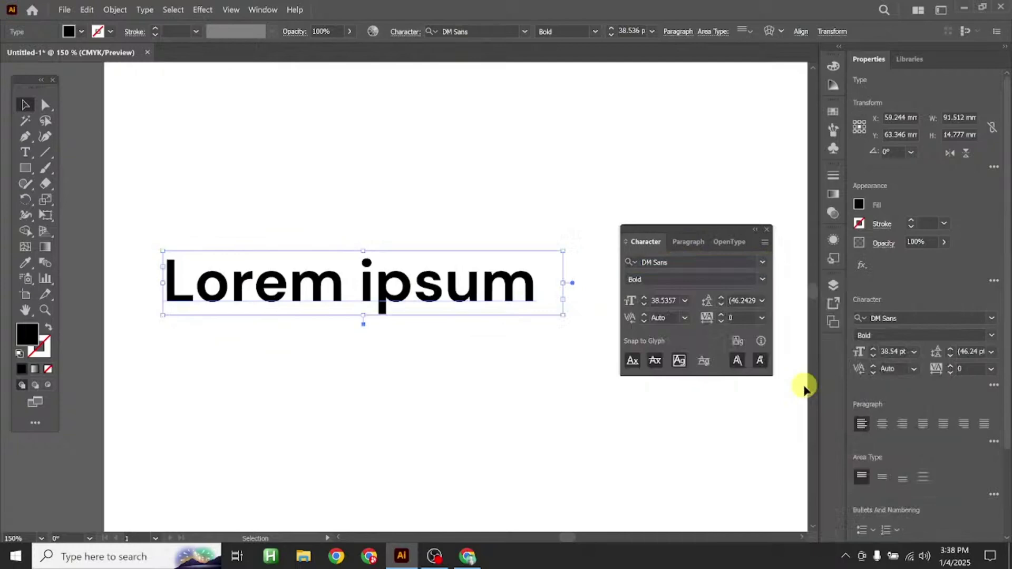
click(763, 262)
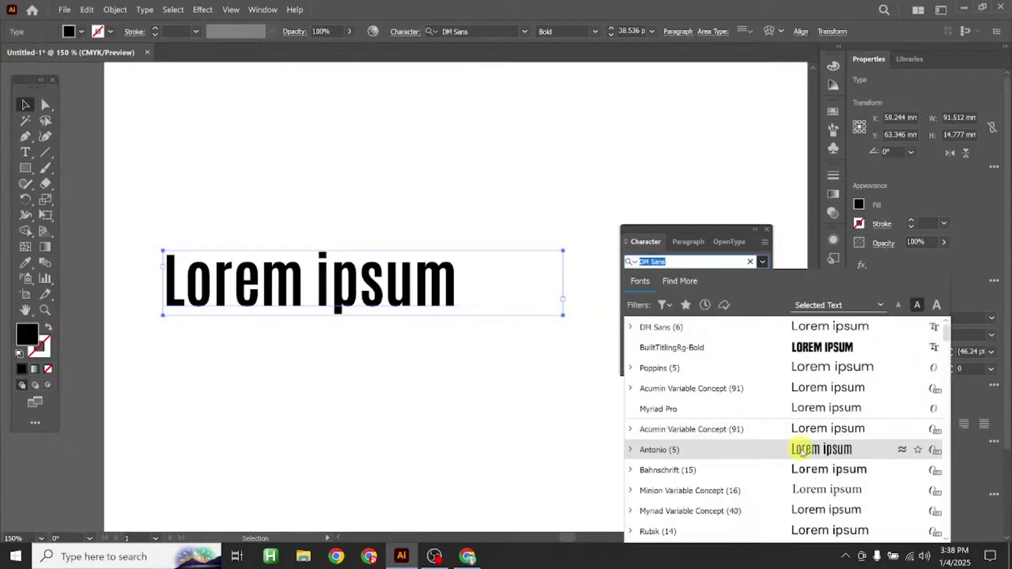
click(812, 367)
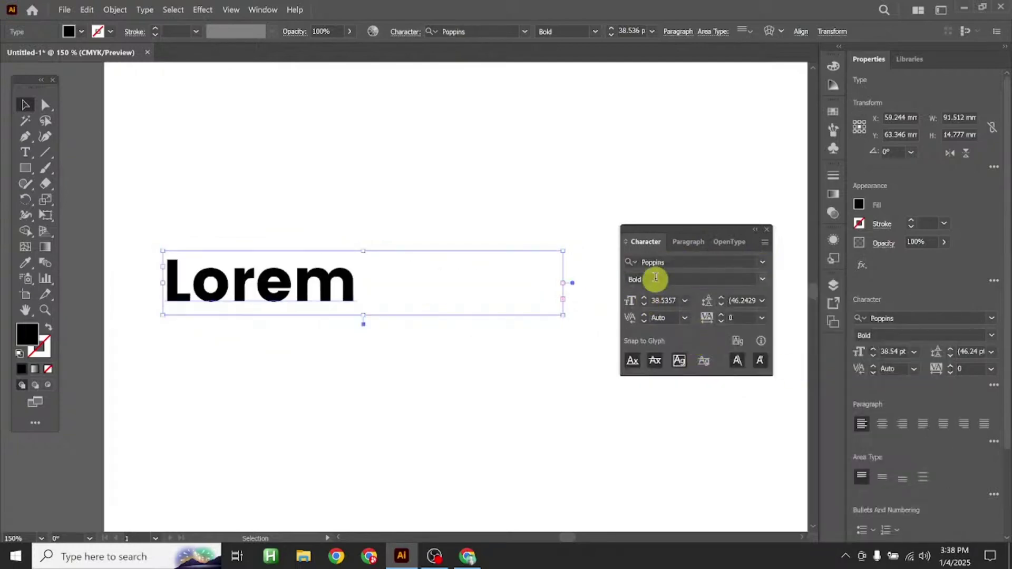
Enlarge the text frame to about 98.8 × 18.8 mm and nudge it to about X 62 mm, Y 65 mm
click(671, 263)
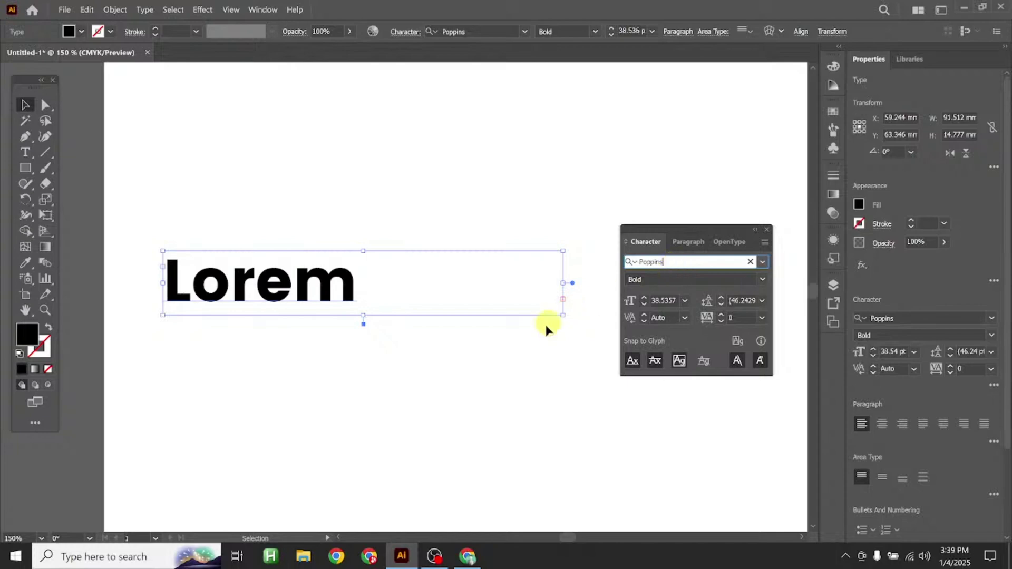
drag(561, 318, 594, 332)
mouse_move(459, 287)
mouse_down()
mouse_move(459, 309)
mouse_move(461, 291)
mouse_up()
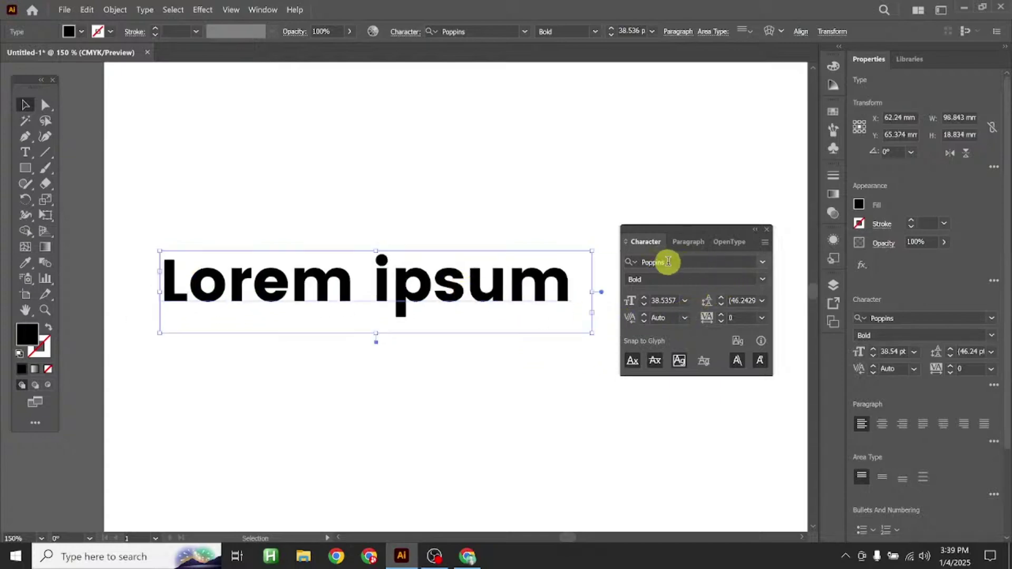
click(763, 262)
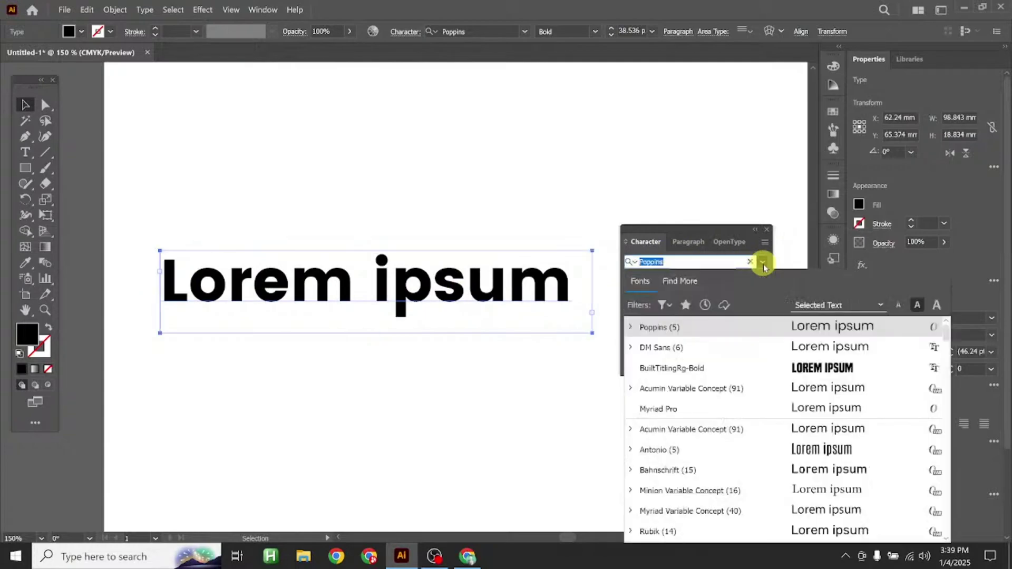
click(762, 263)
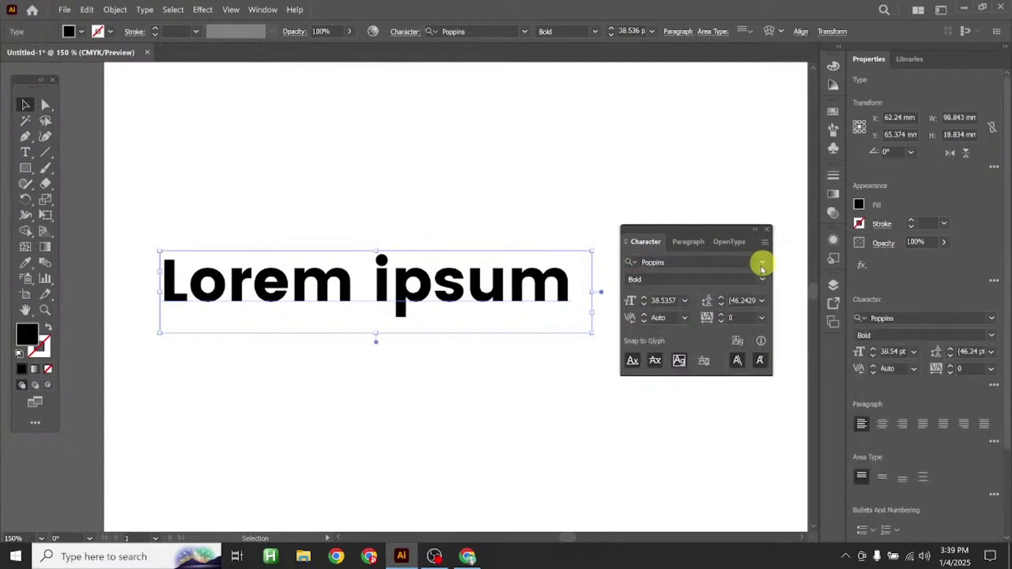
click(639, 264)
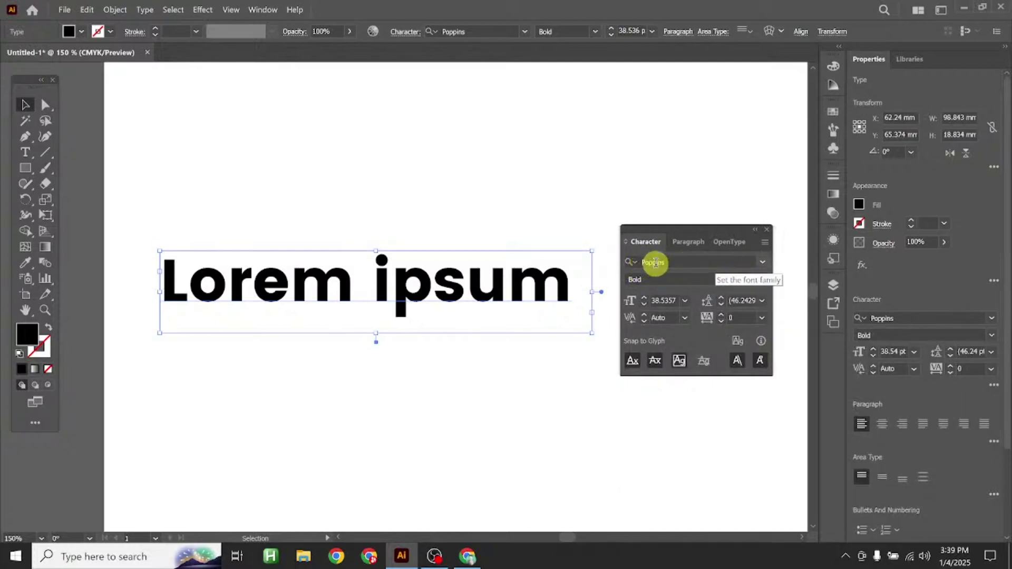
Try the Light, Regular and Medium styles of Poppins on the text and set the style to SemiBold
click(762, 281)
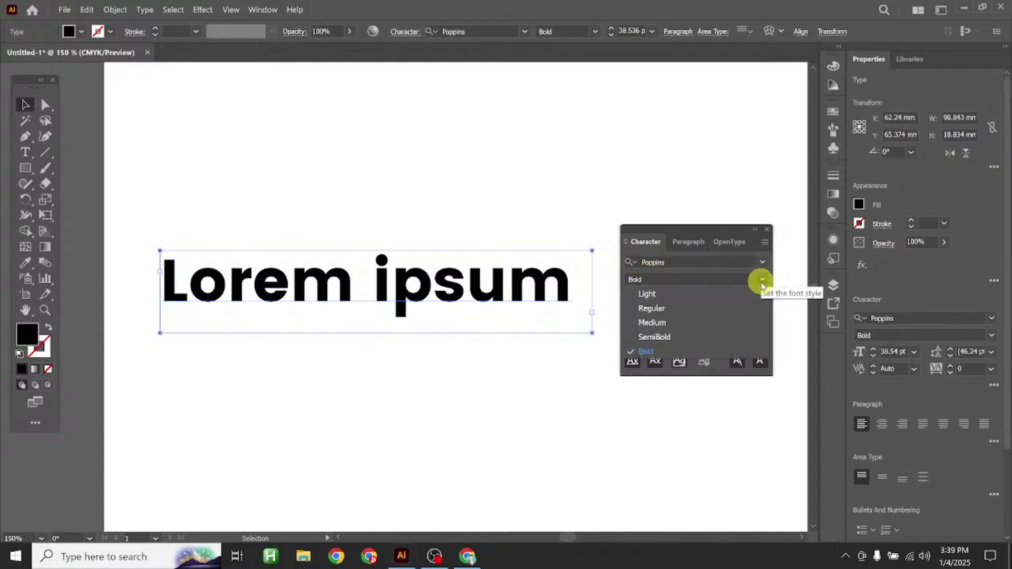
click(676, 295)
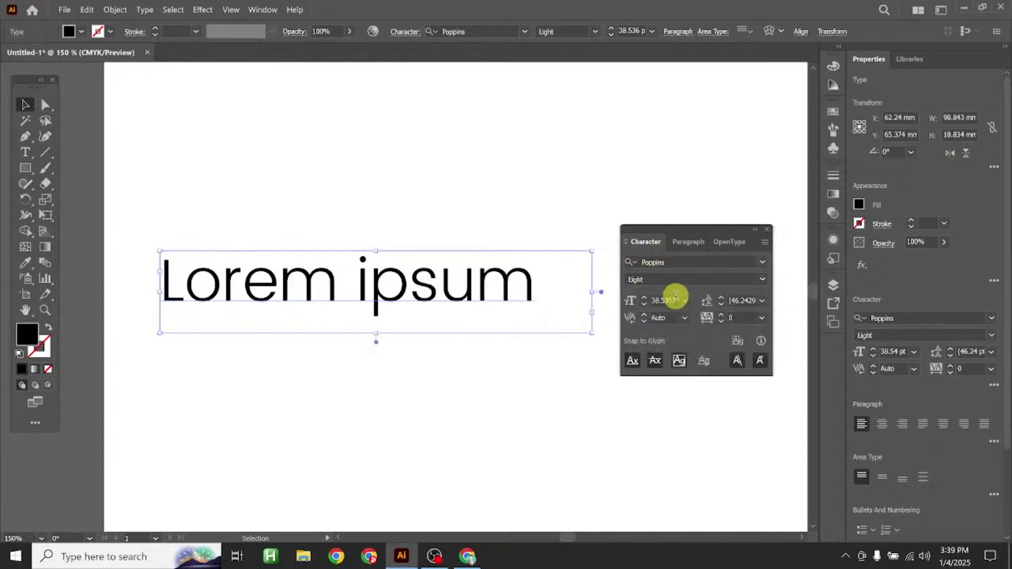
click(762, 280)
click(685, 308)
click(764, 281)
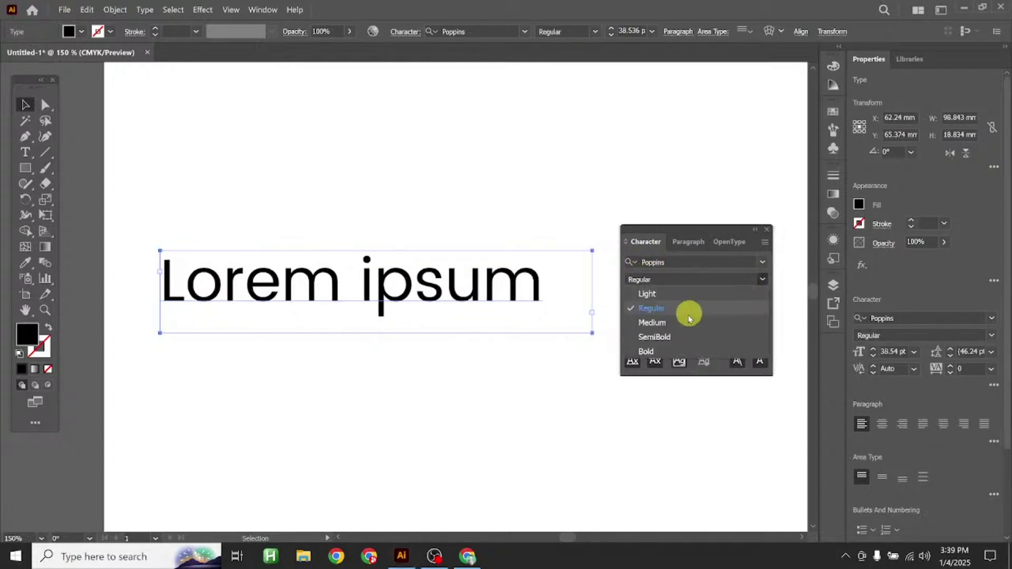
click(675, 323)
click(763, 279)
click(685, 337)
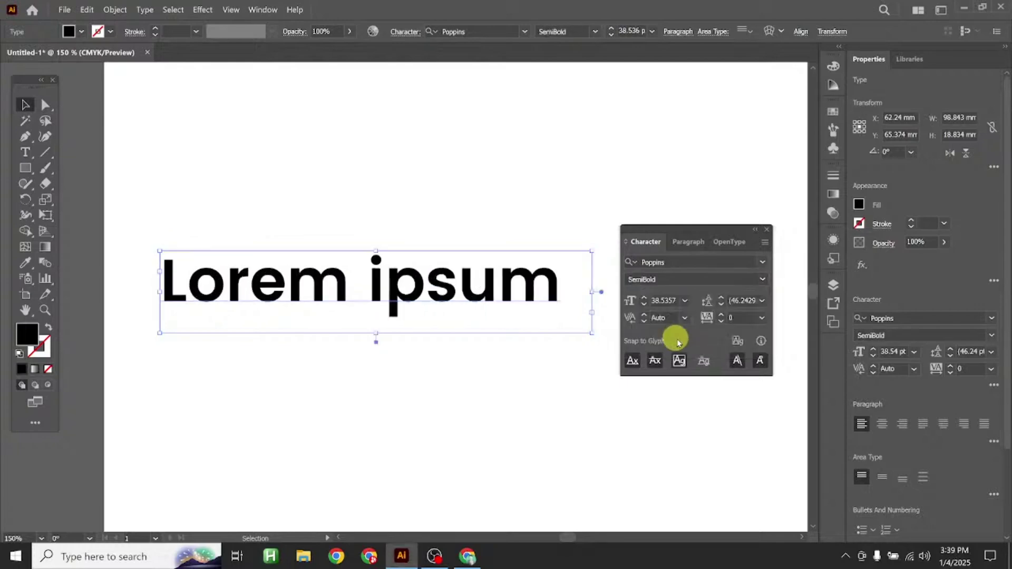
Enlarge the text frame to about 104.6 × 48.2 mm and change its font family to DM Sans
drag(687, 231, 713, 221)
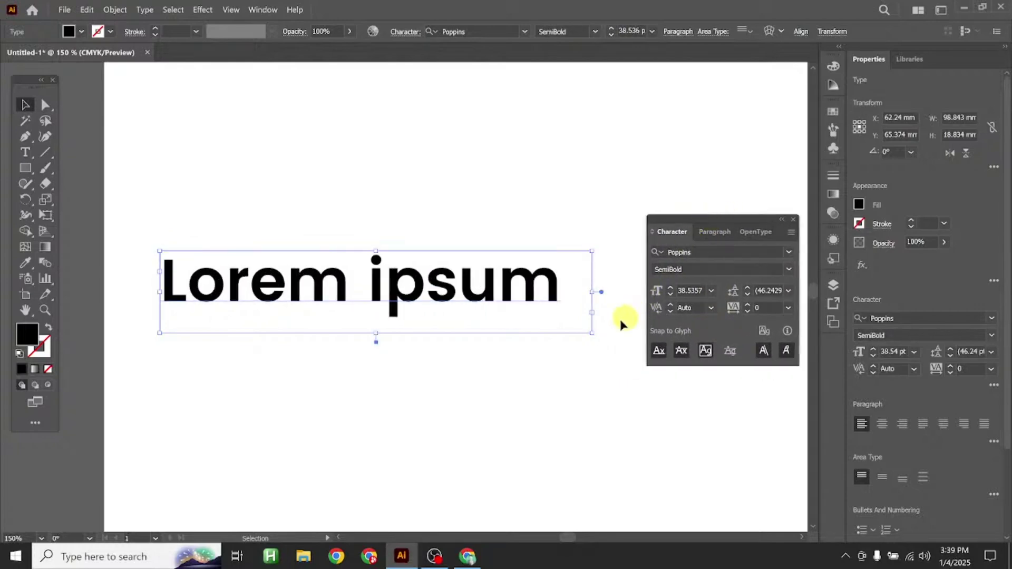
drag(591, 333, 617, 463)
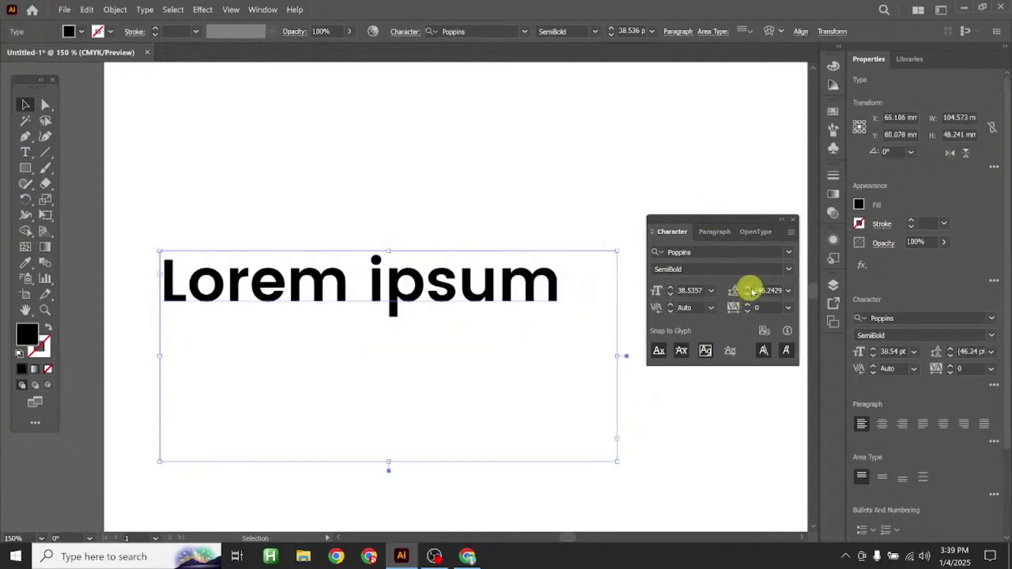
click(788, 254)
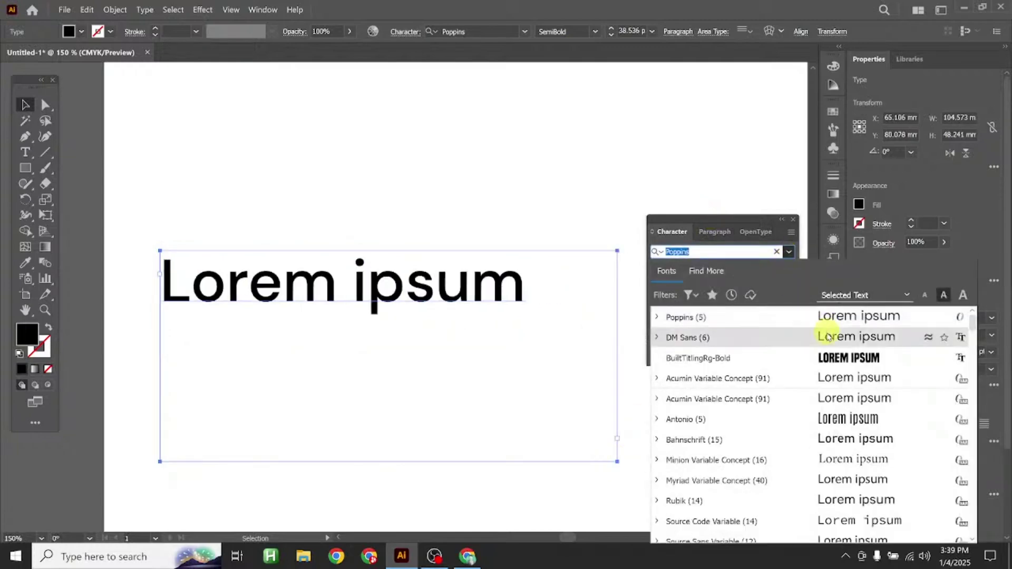
click(829, 337)
click(788, 270)
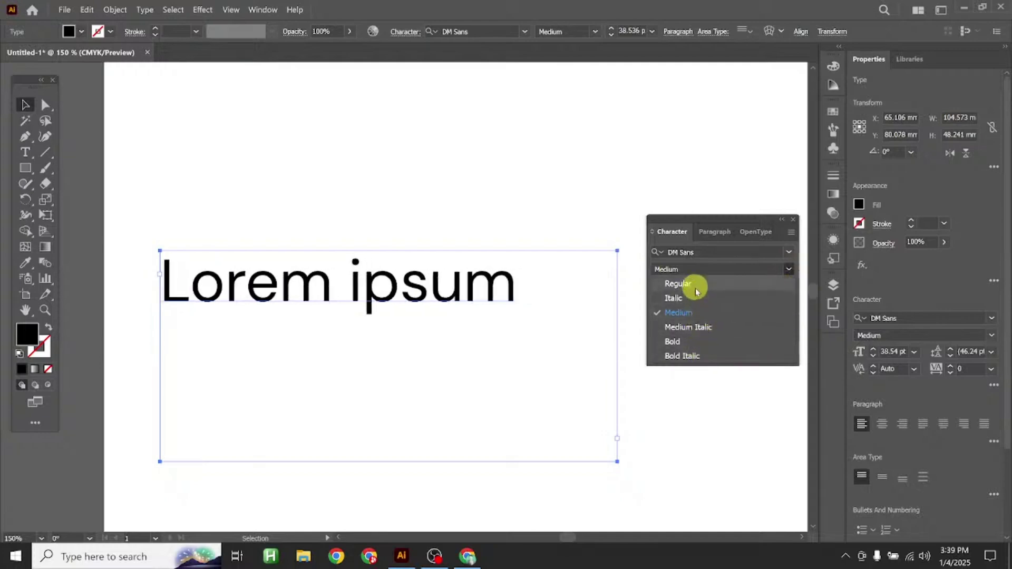
click(714, 268)
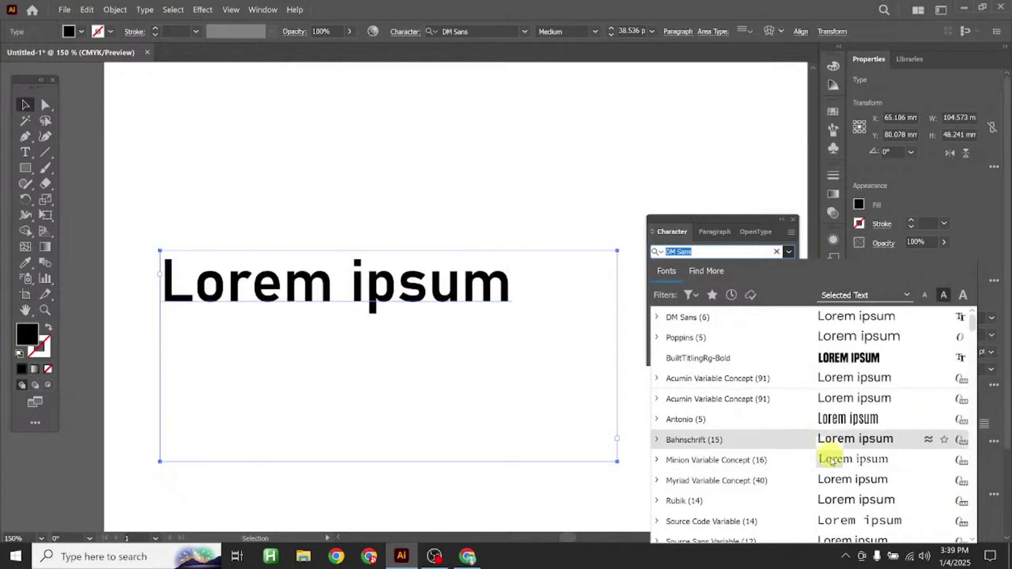
Change the text's font family to Source Serif Variable and check its available styles
scroll(825, 448, down, 3)
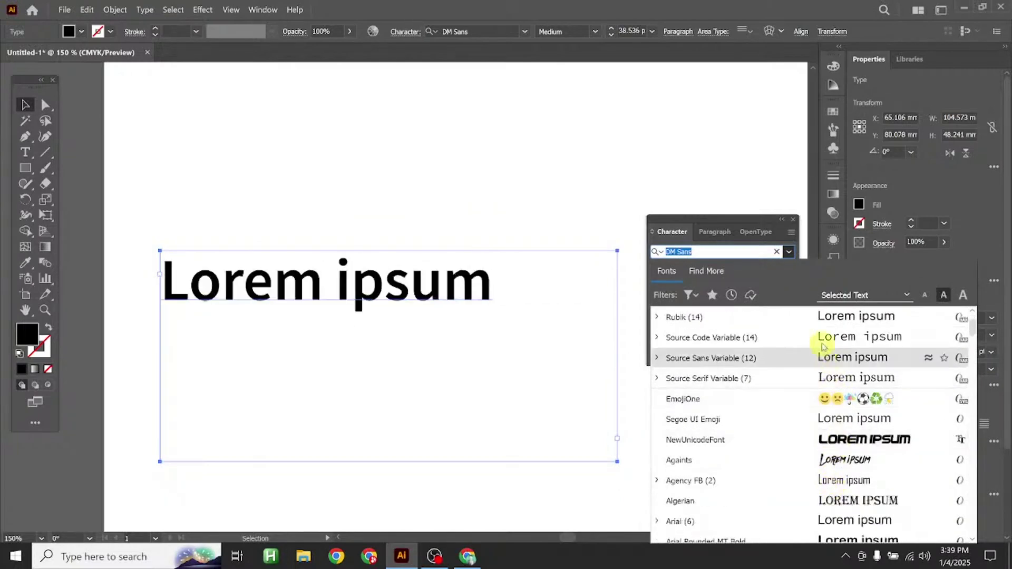
click(837, 378)
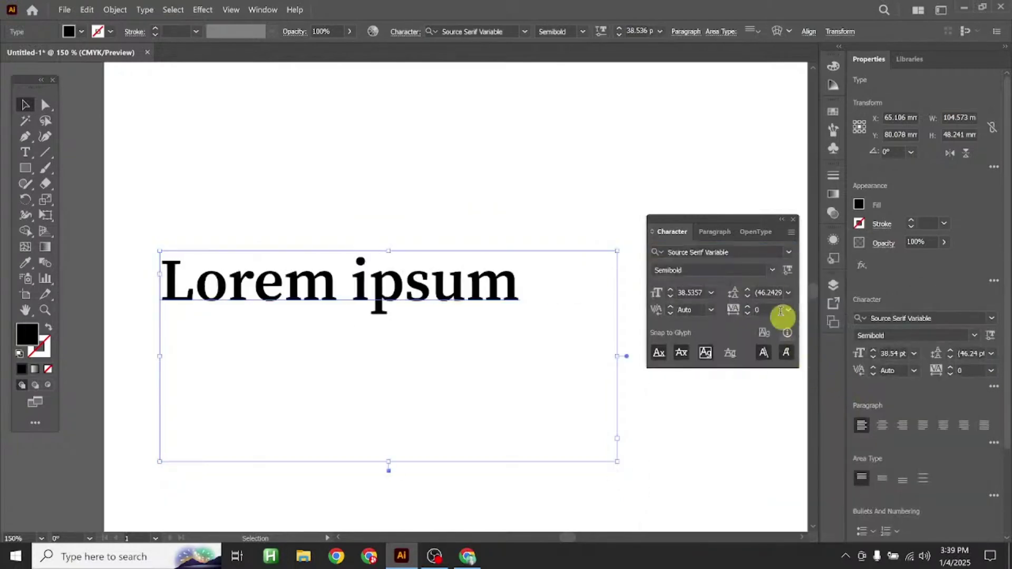
click(773, 270)
click(772, 270)
Search the fonts for "ari" and set the text's font family to Arial
click(736, 252)
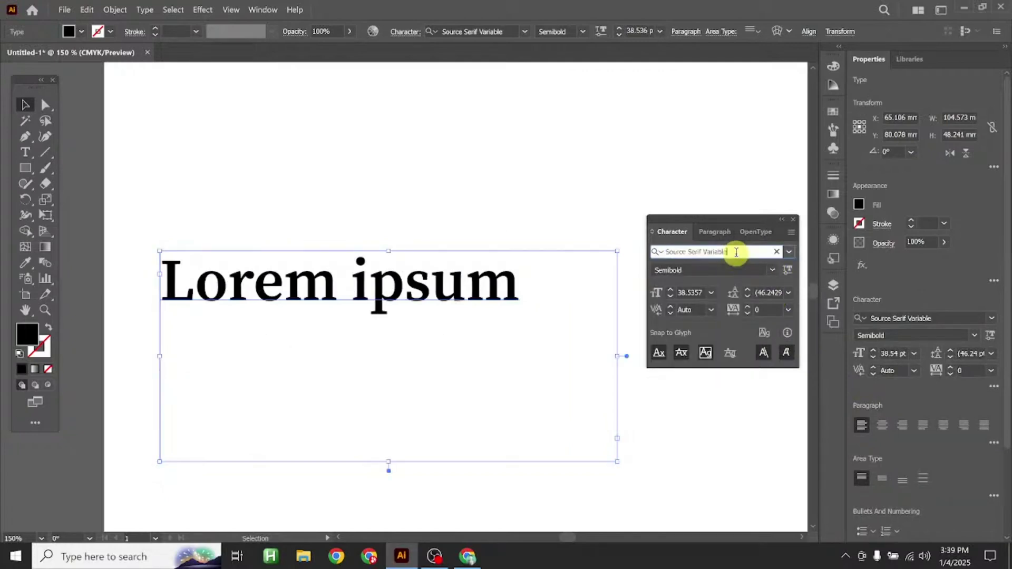
text(ari)
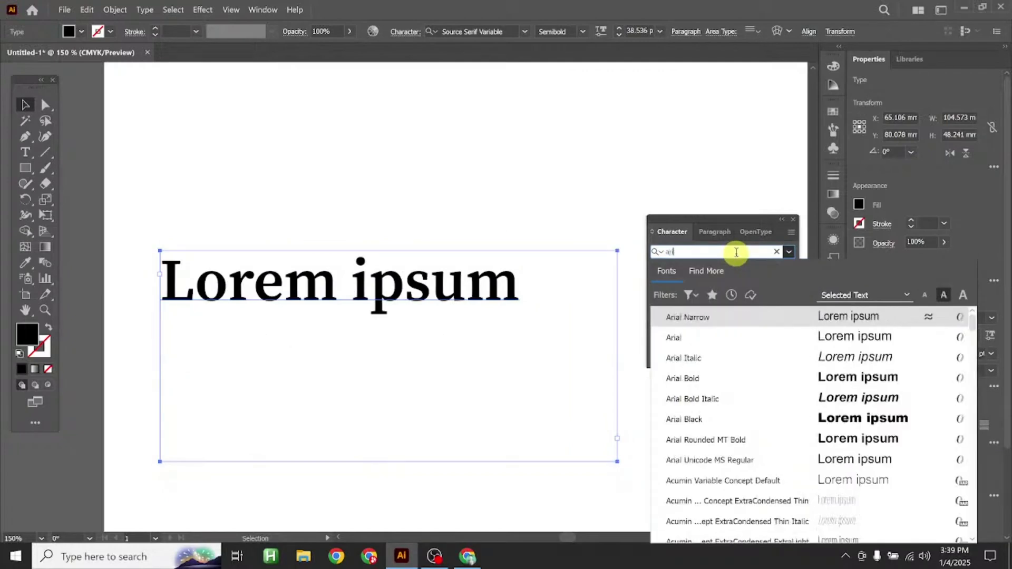
click(833, 337)
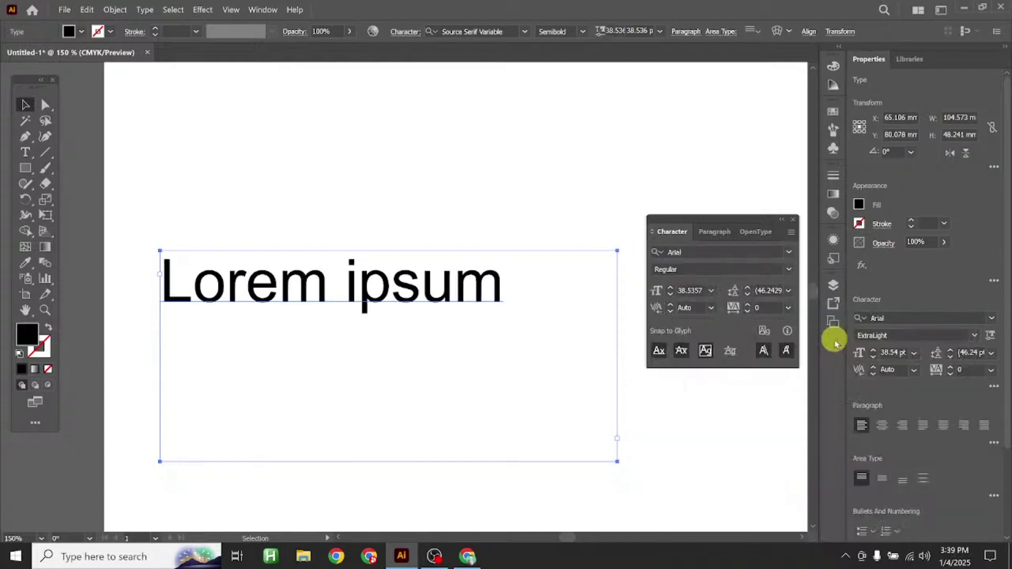
Try the Bold Italic style of Arial on the text, set it to Narrow, and view the preset font sizes
click(788, 269)
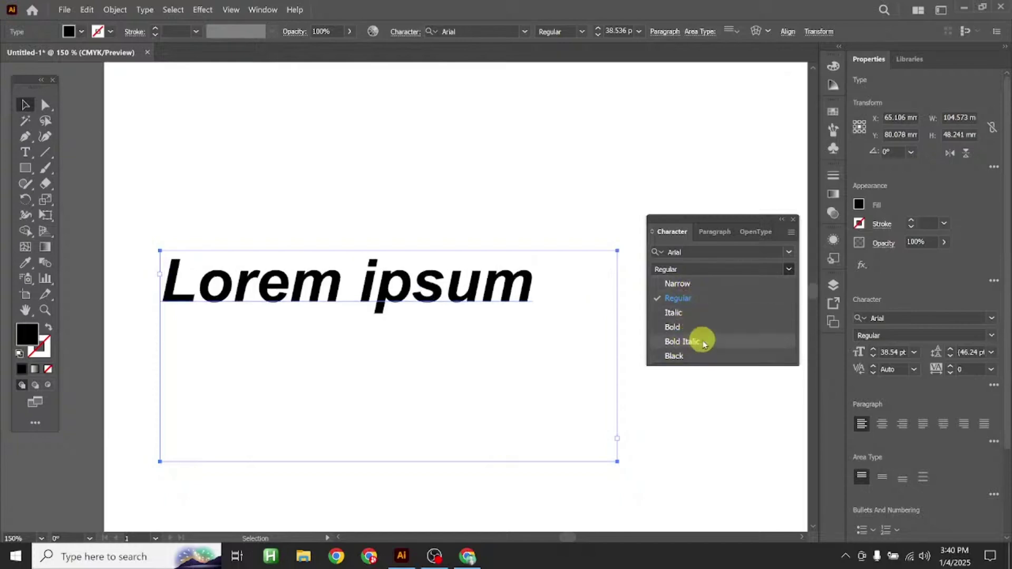
click(682, 342)
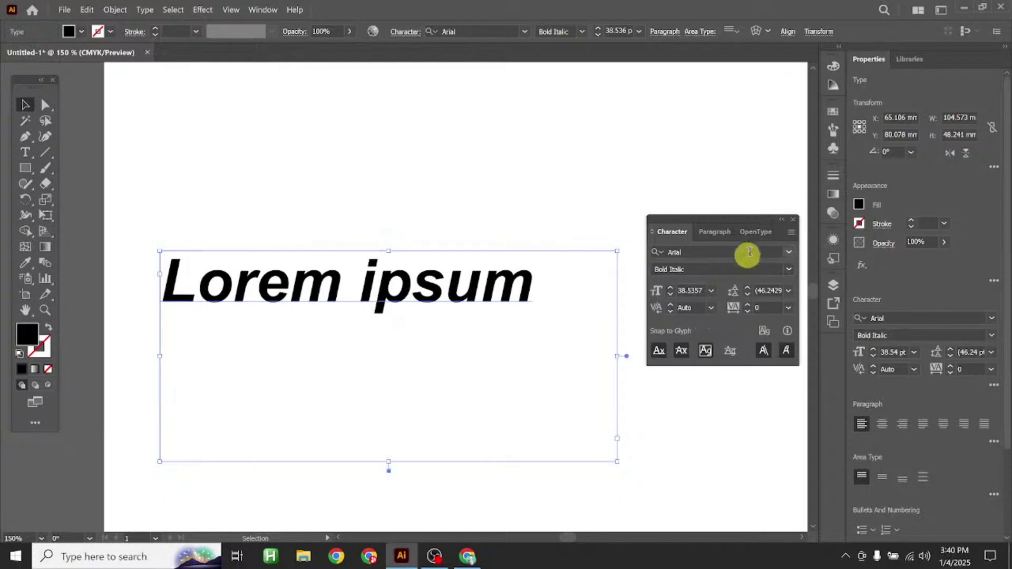
click(788, 269)
click(704, 285)
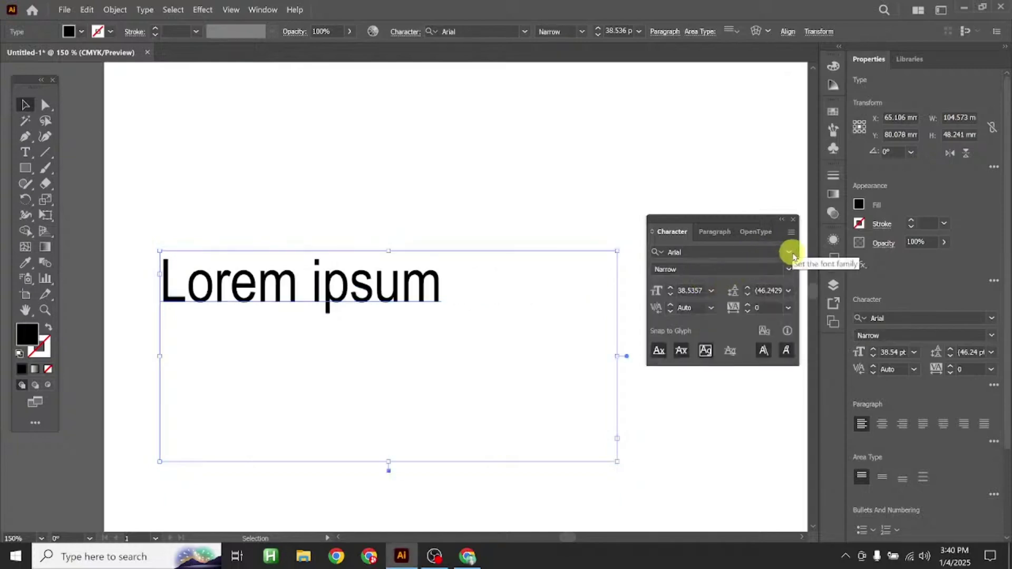
click(711, 292)
click(711, 292)
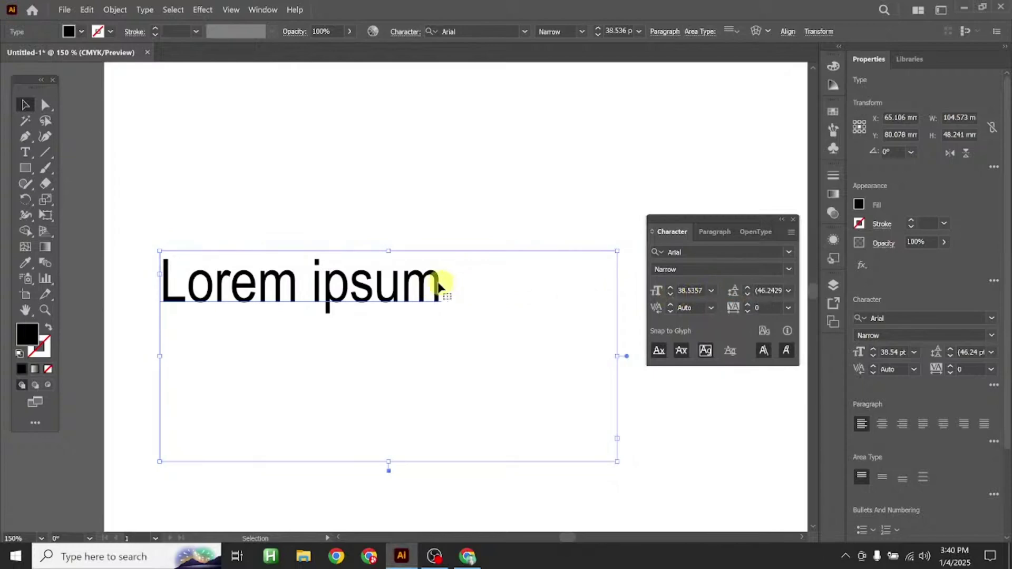
Move the text frame to about X 72 mm, Y 83 mm and set its text to 40 pt Bold Italic
drag(441, 283, 461, 298)
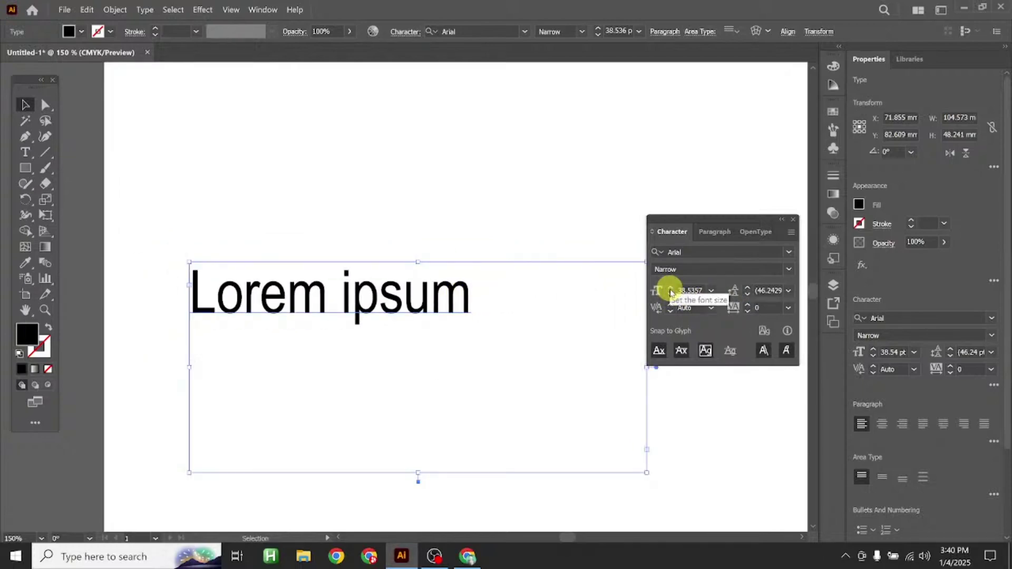
drag(710, 230, 699, 187)
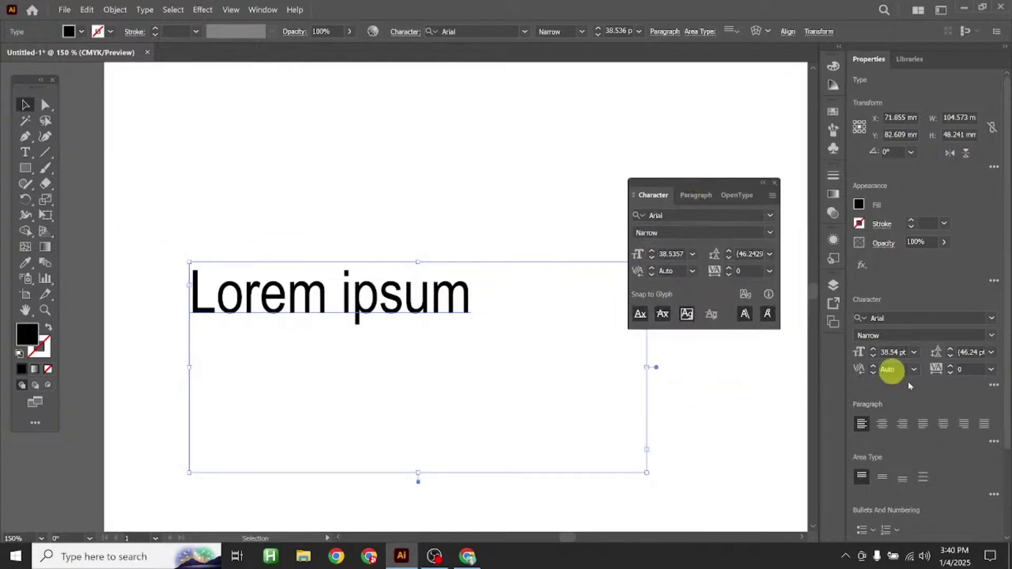
click(874, 348)
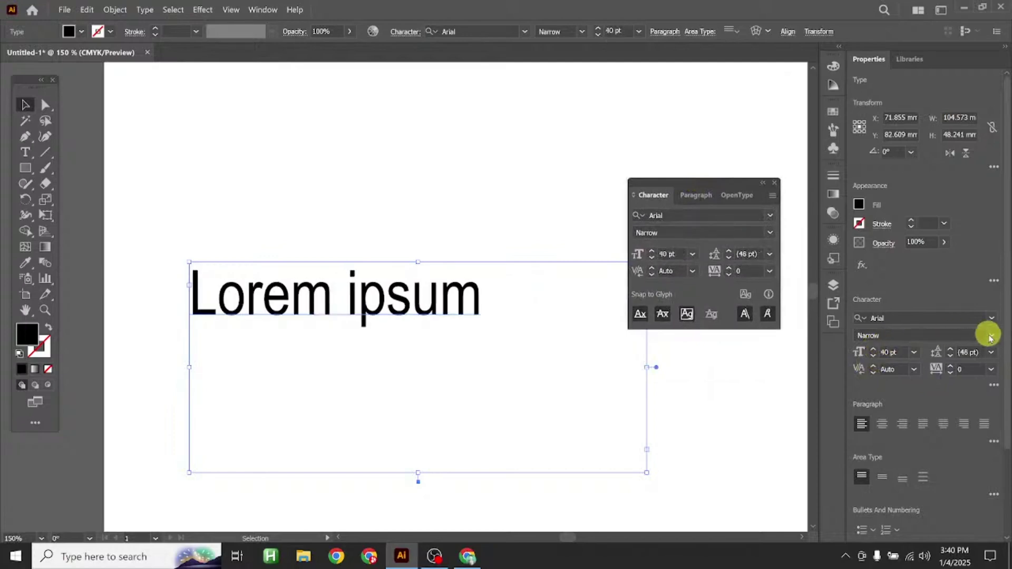
click(990, 335)
click(912, 406)
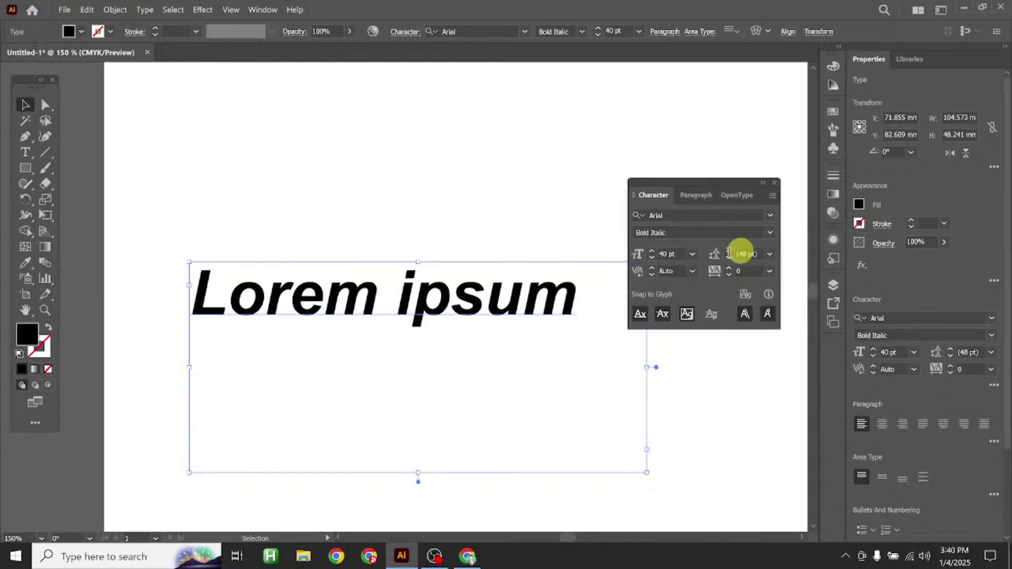
Try larger and smaller font sizes such as 57 pt, 22 pt and 39 pt, and set the text to 30 pt
click(873, 350)
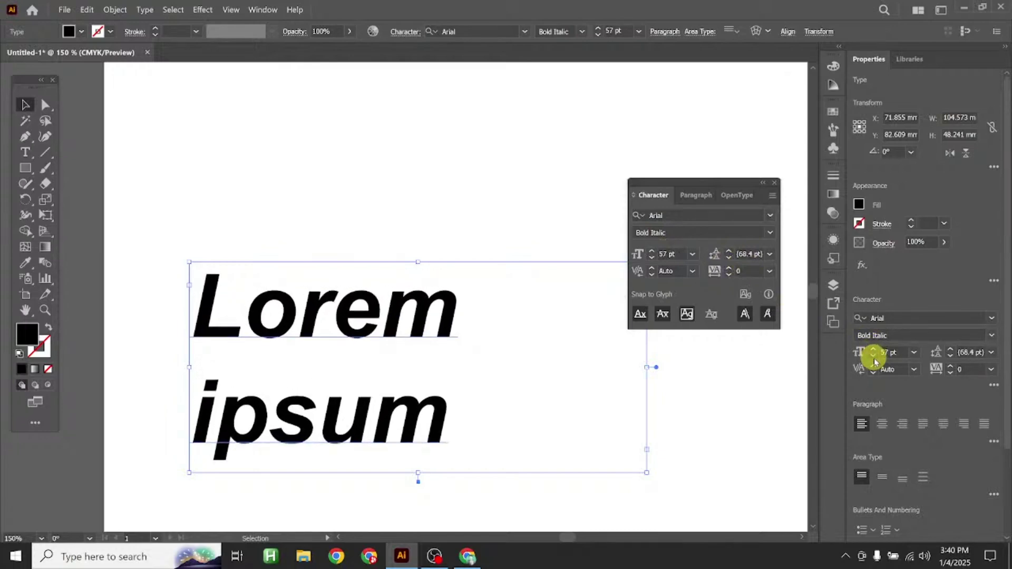
click(874, 356)
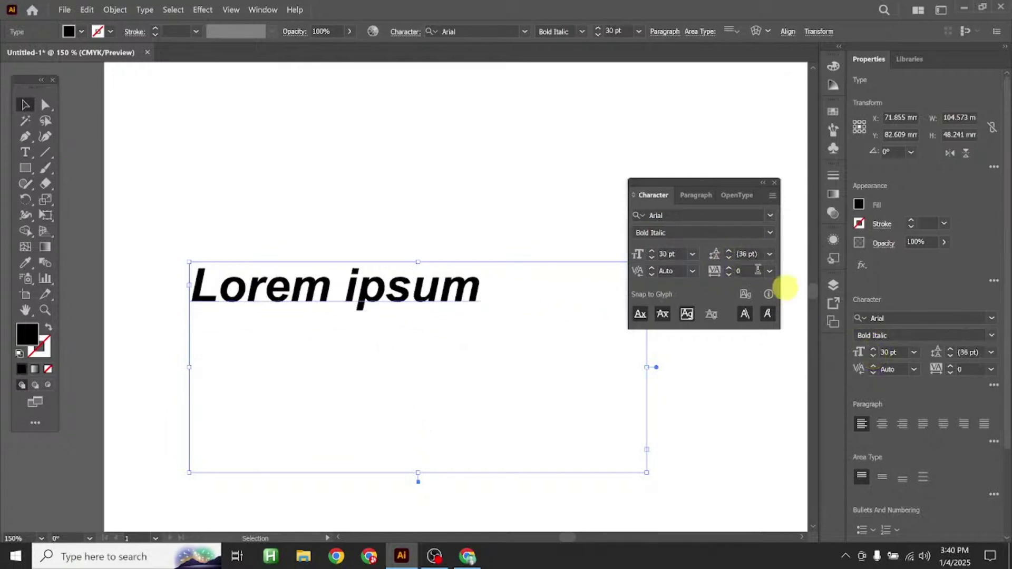
click(652, 260)
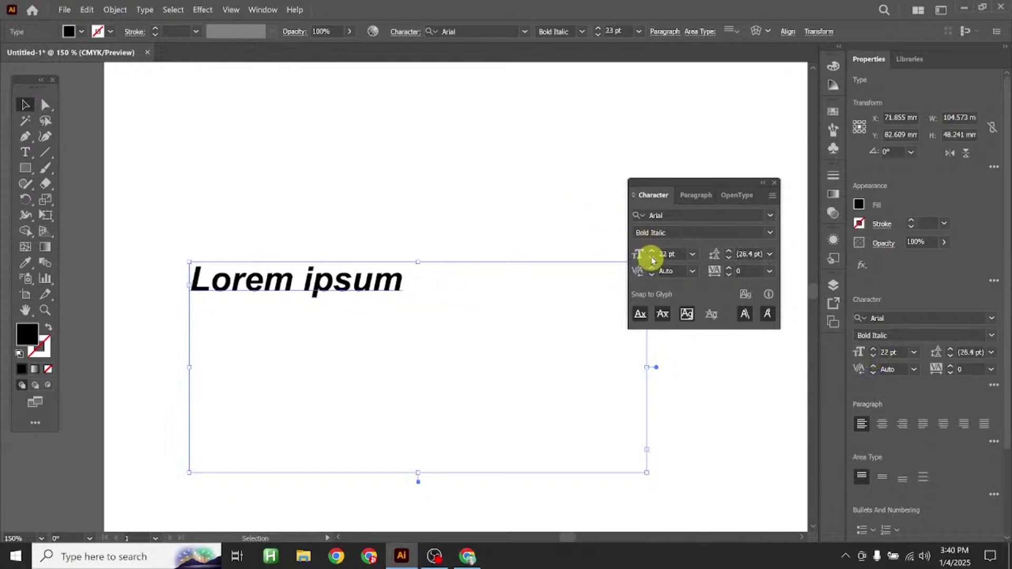
click(652, 251)
click(652, 252)
click(652, 252)
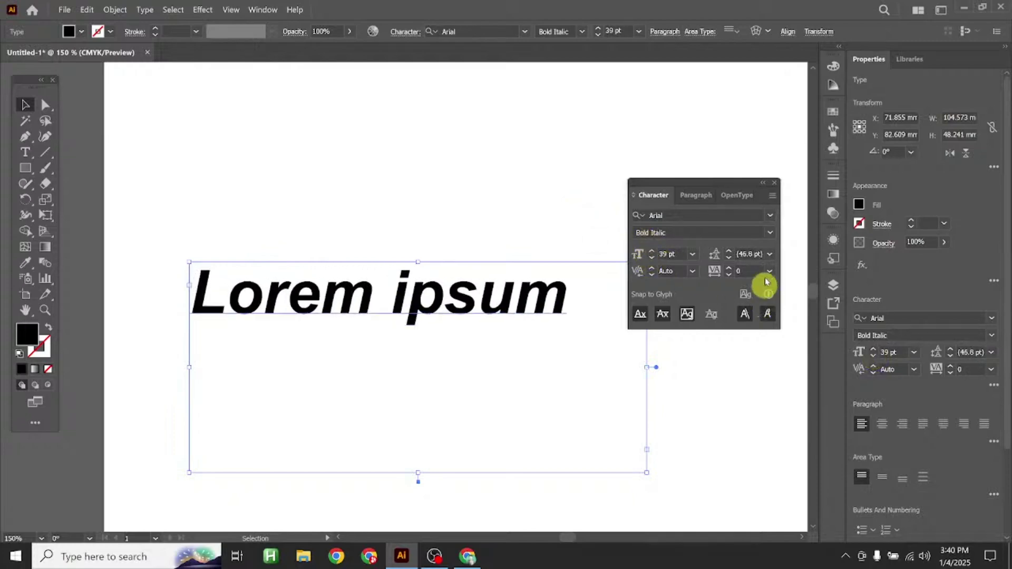
double_click(884, 351)
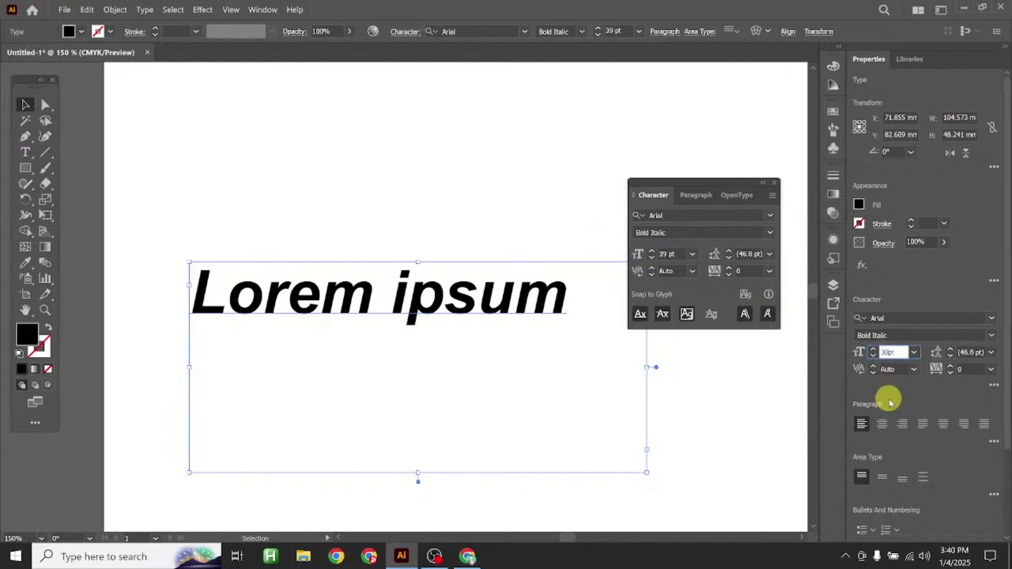
key(Return)
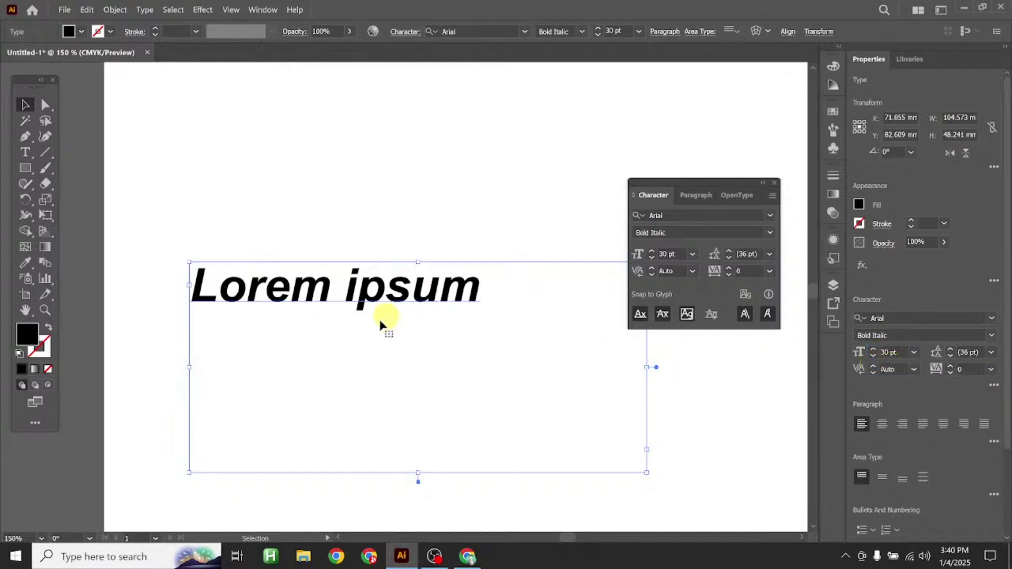
Close the floating Character settings and move the text frame to about X 73 mm, Y 68 mm
drag(390, 316, 406, 298)
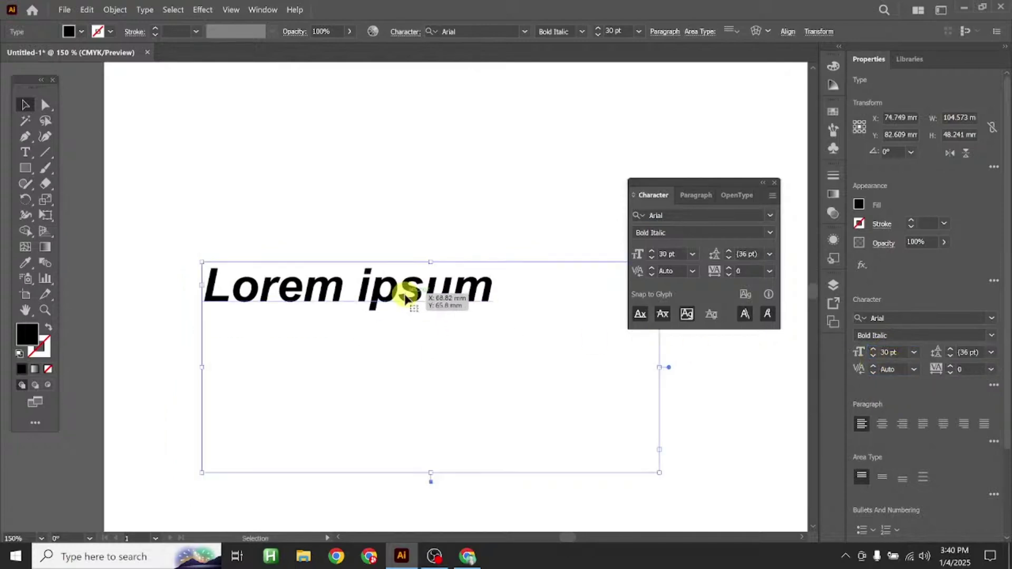
click(773, 185)
drag(472, 287, 463, 219)
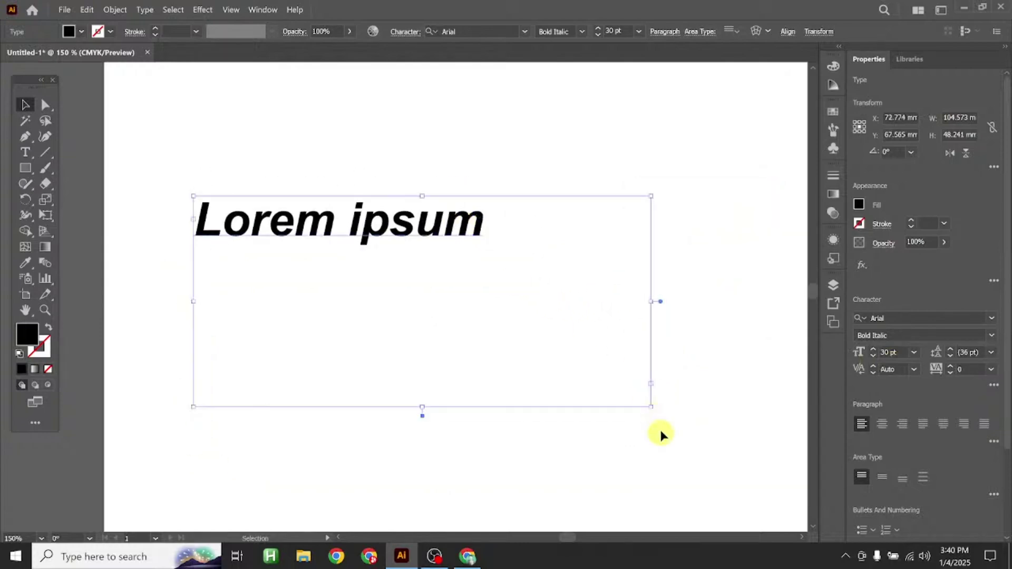
Set the text style to Regular and widen the text frame to about 110 mm
click(991, 336)
click(889, 364)
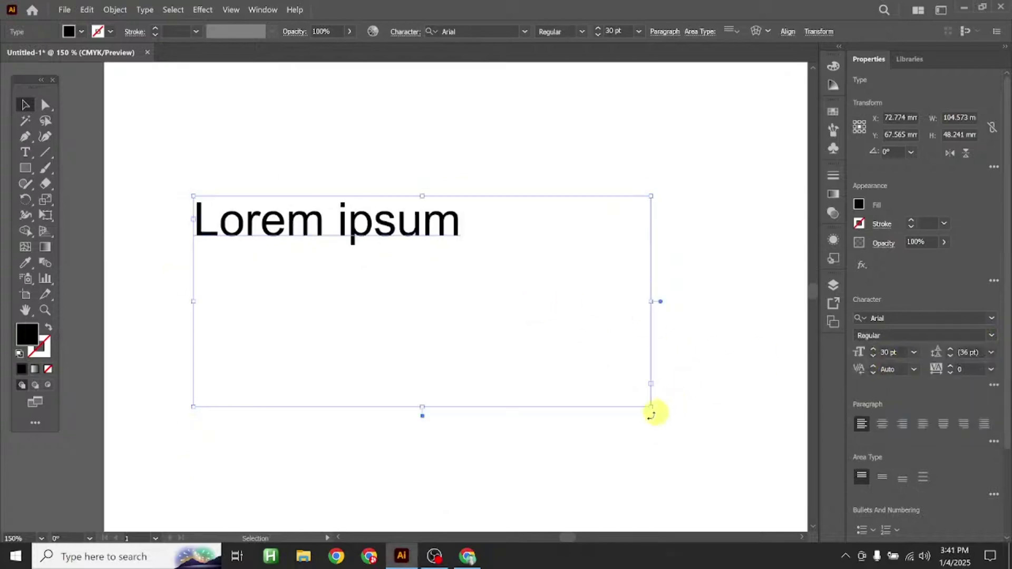
drag(649, 409, 673, 407)
Copy the "Lorem ipsum" text and paste it as a second line in the same text frame
double_click(455, 232)
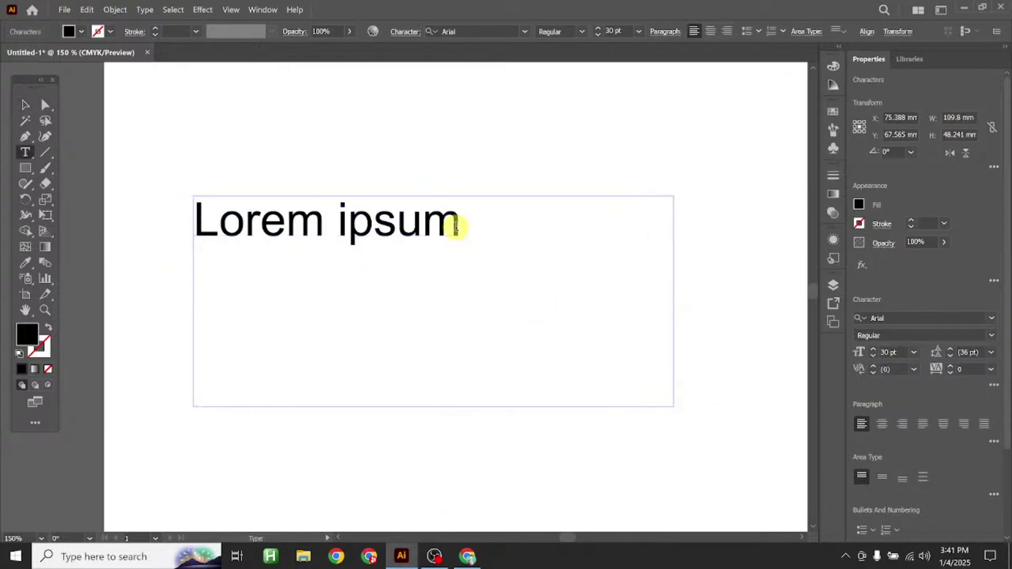
triple_click(458, 222)
click(459, 224)
drag(460, 224, 186, 237)
key(ctrl+c)
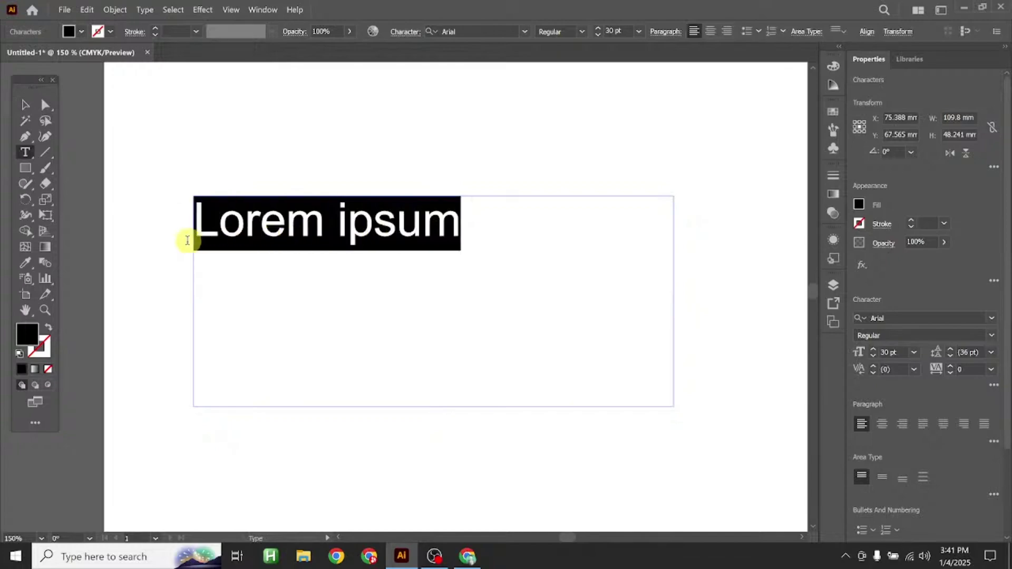
click(485, 259)
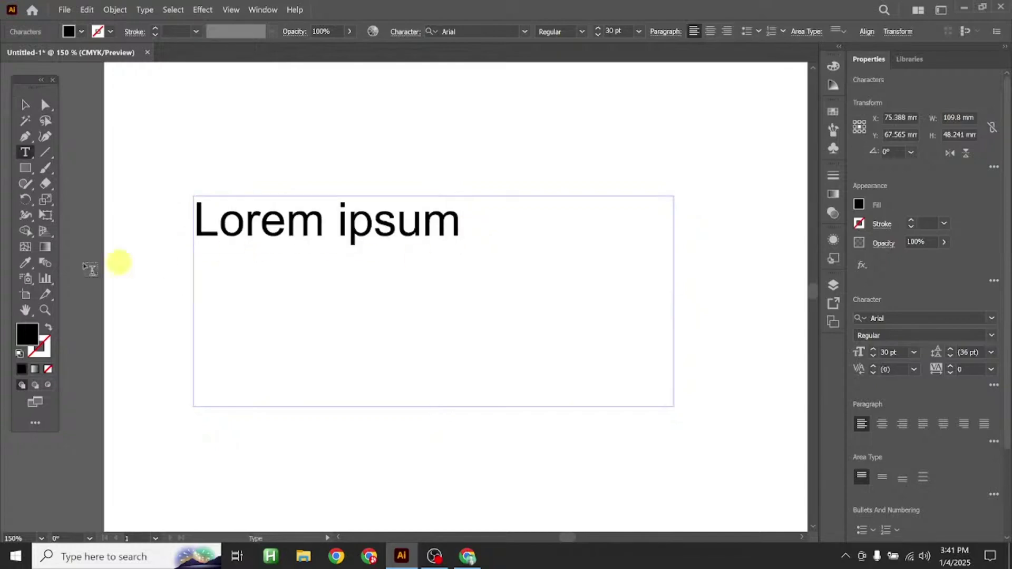
key(ctrl+v)
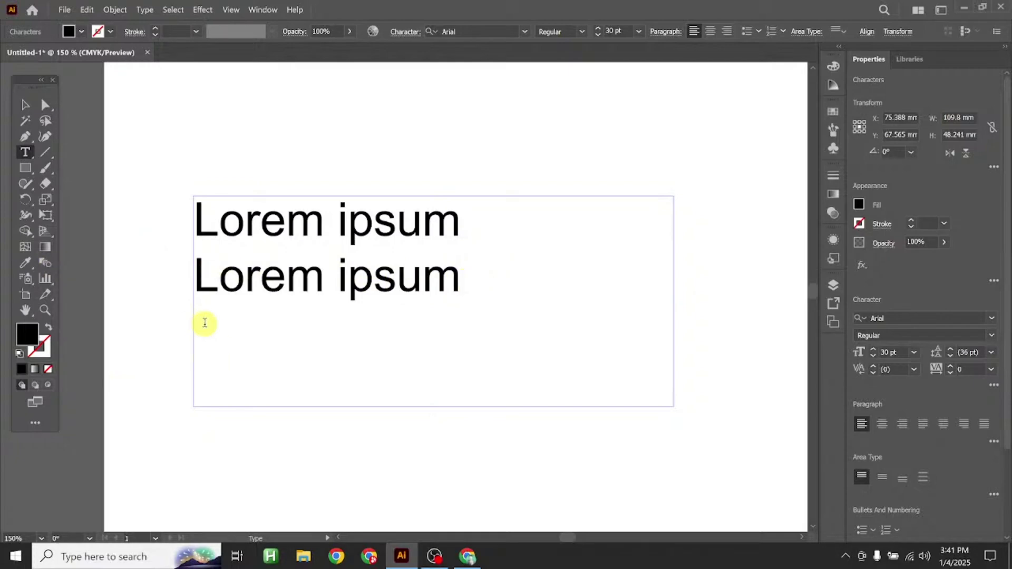
text(fgggjj)
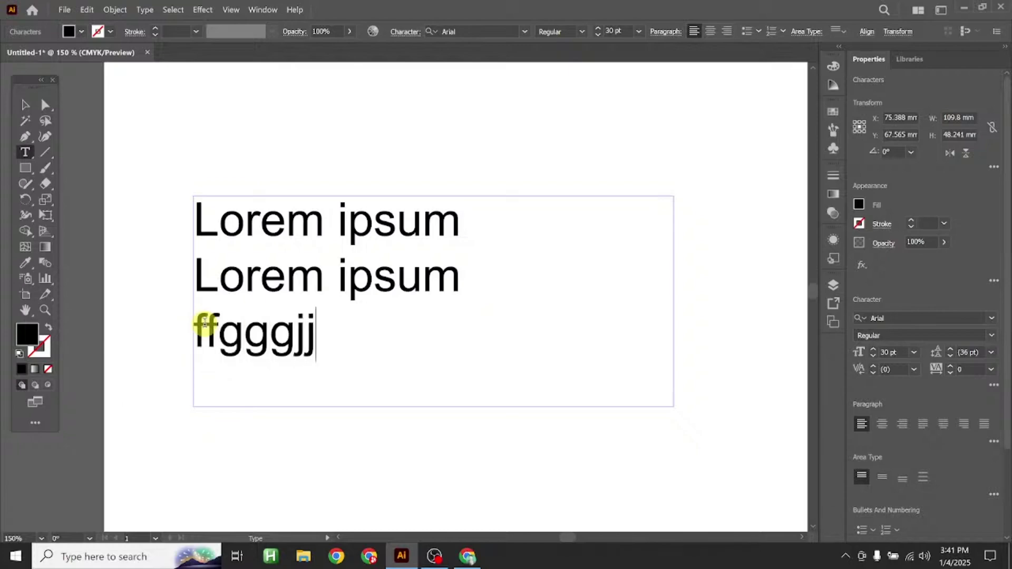
key(BackSpace)
key(BackSpace)
key(BackSpace)
key(BackSpace)
key(BackSpace)
key(BackSpace)
key(BackSpace)
key(BackSpace)
key(BackSpace)
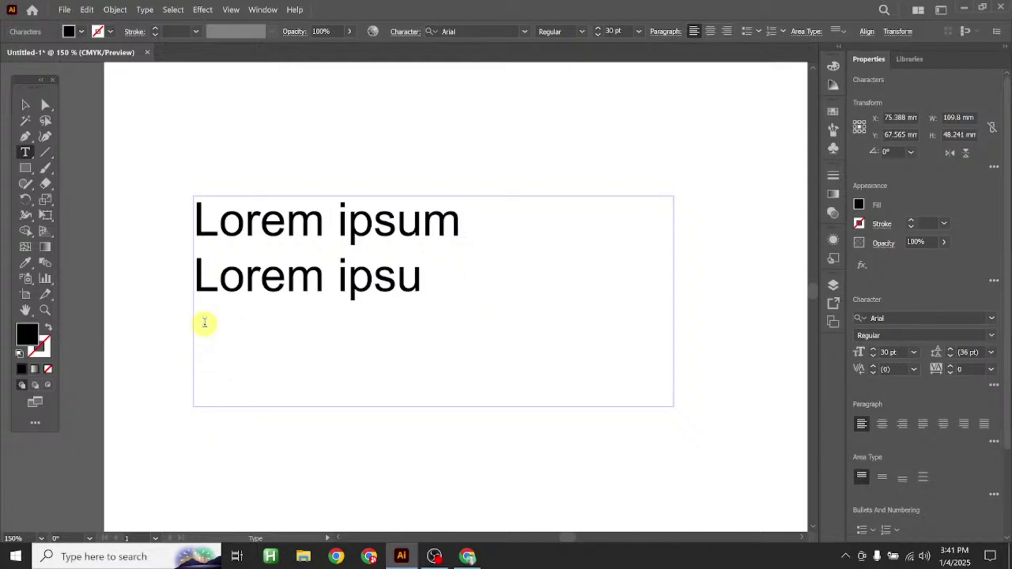
text(m)
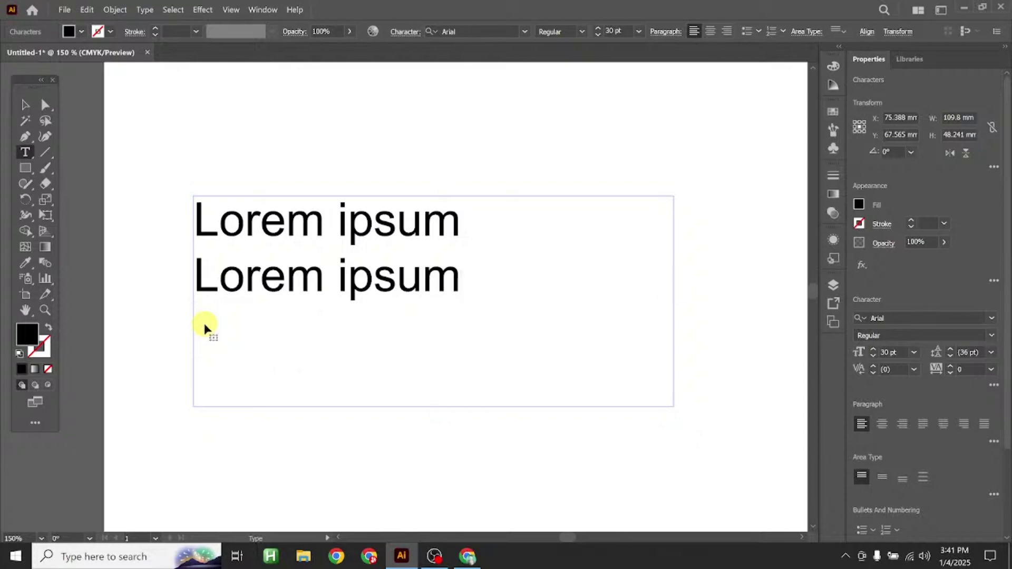
Paste "Lorem ipsum" as a third line and resize the text frame to about 101 mm wide and 49 mm high
key(Return)
key(ctrl+v)
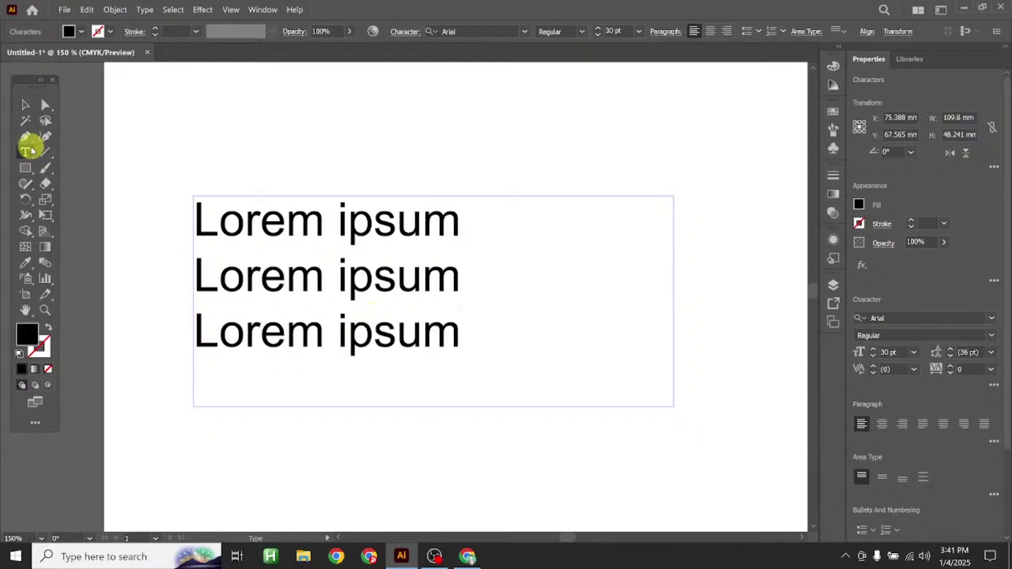
click(25, 104)
mouse_move(431, 288)
mouse_down()
mouse_move(426, 303)
mouse_move(429, 289)
mouse_up()
drag(677, 418, 637, 421)
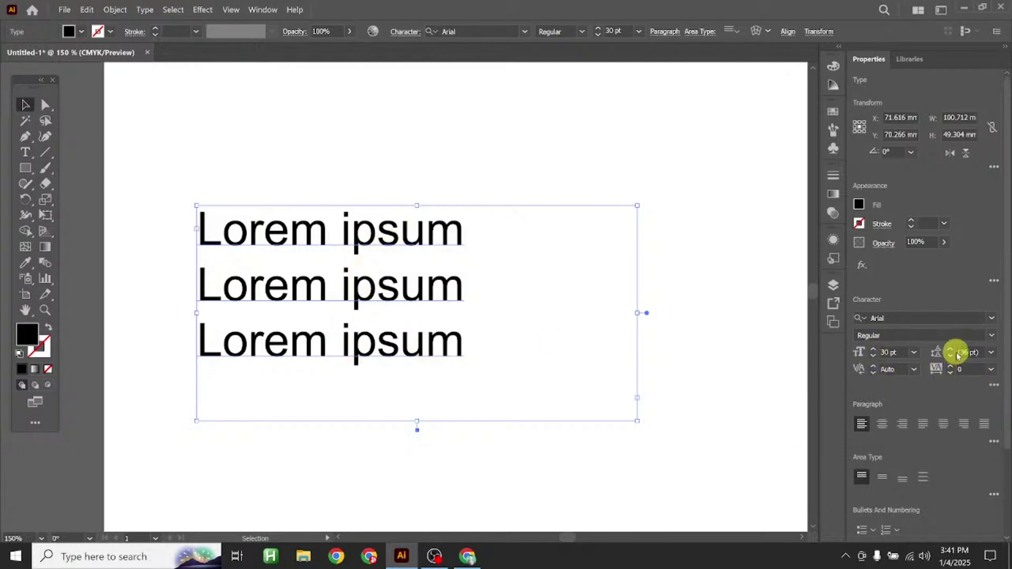
Increase the text's leading to 58 pt and examine the overflow marker on the text frame's edge up close
drag(951, 351, 951, 351)
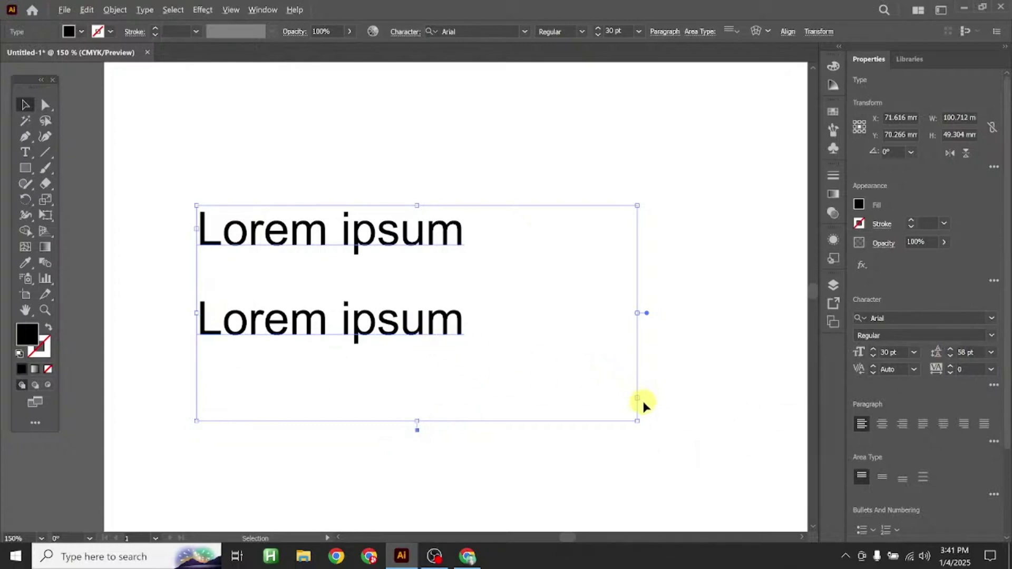
scroll(642, 399, up, 10)
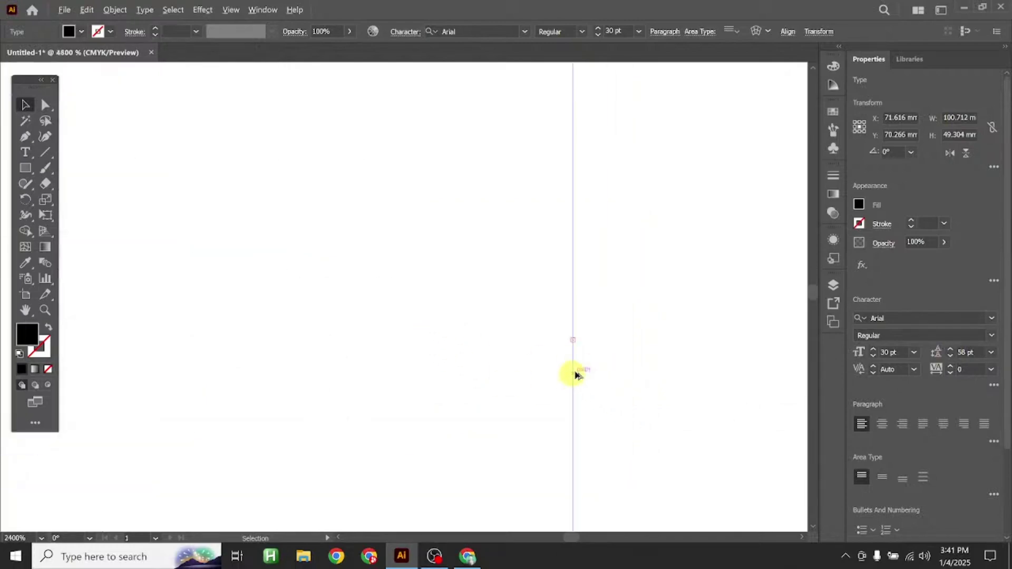
scroll(580, 346, up, 2)
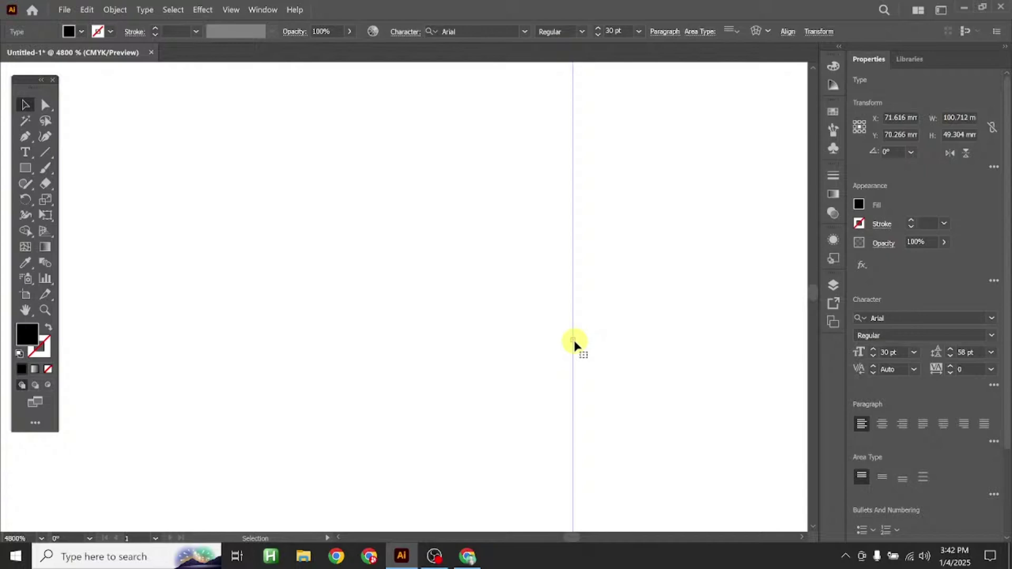
scroll(574, 343, down, 12)
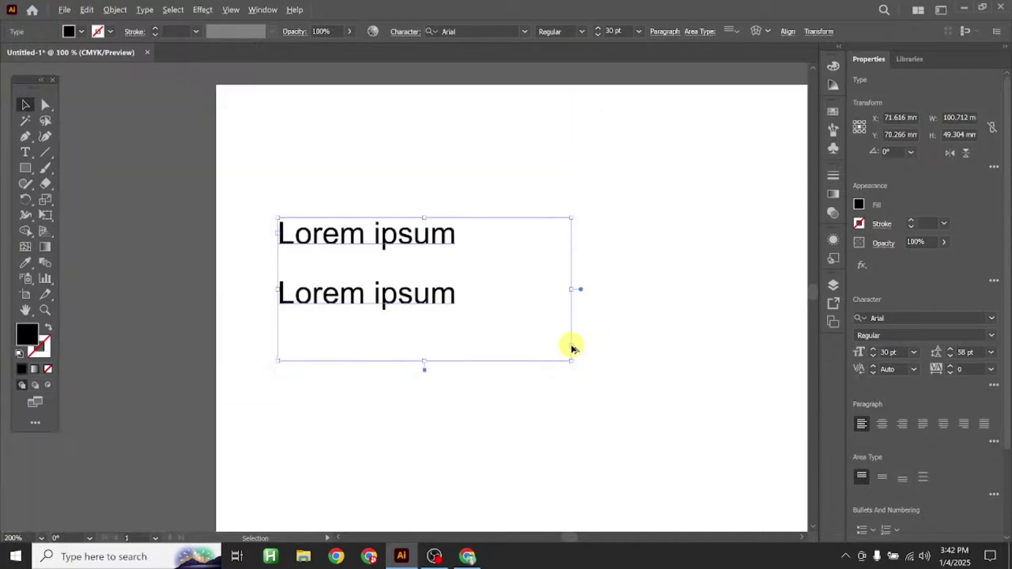
scroll(572, 357, up, 2)
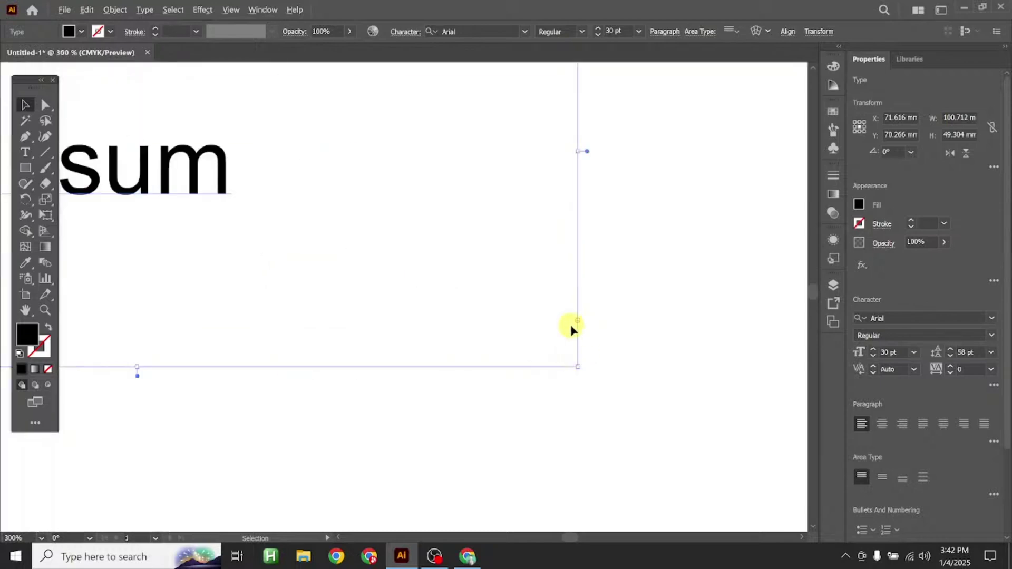
scroll(580, 337, down, 1)
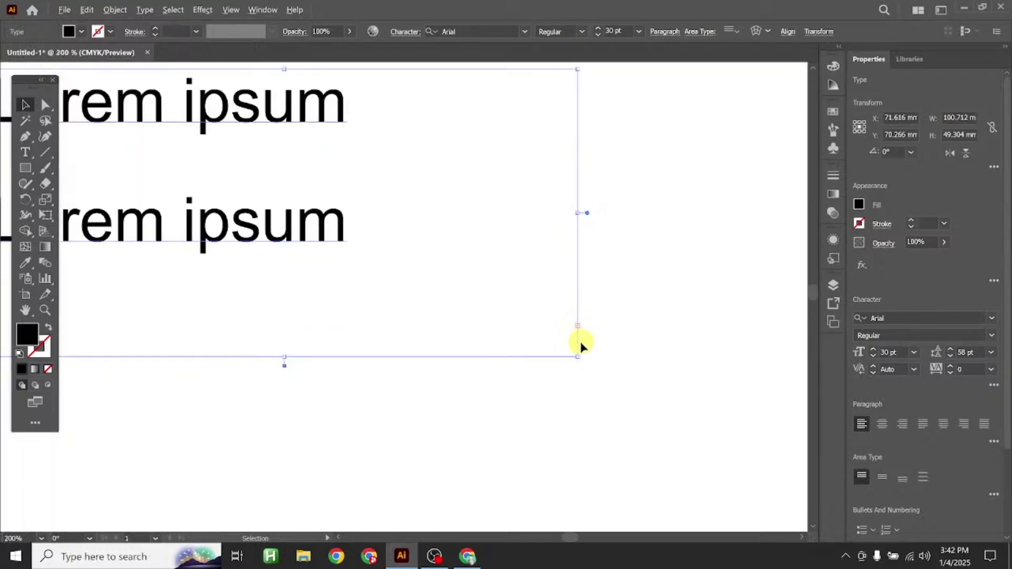
Extend the text frame's height to about 65 mm and move it to about X 72 mm, Y 82 mm
scroll(580, 345, down, 1)
drag(434, 350, 433, 397)
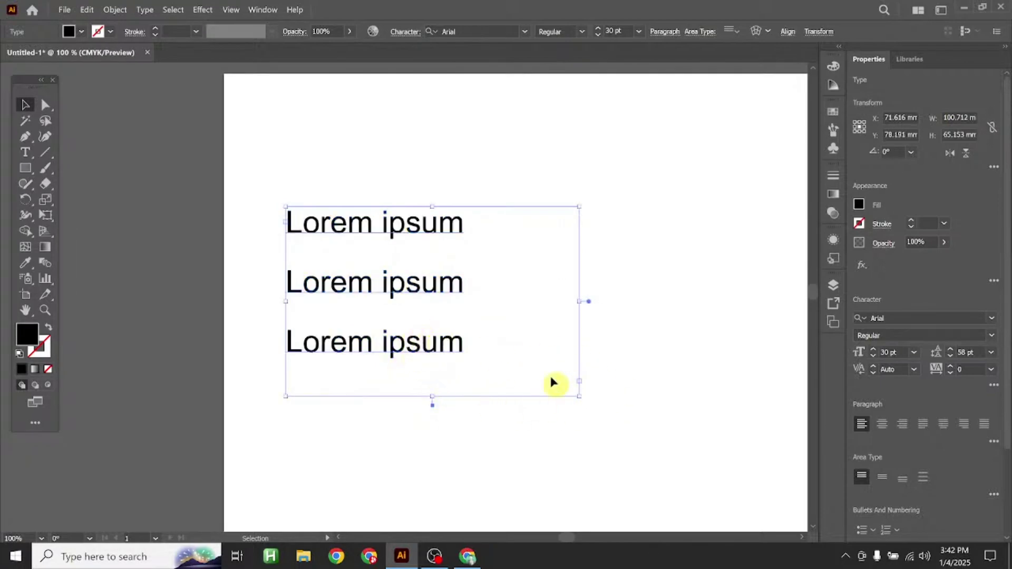
drag(430, 333, 425, 344)
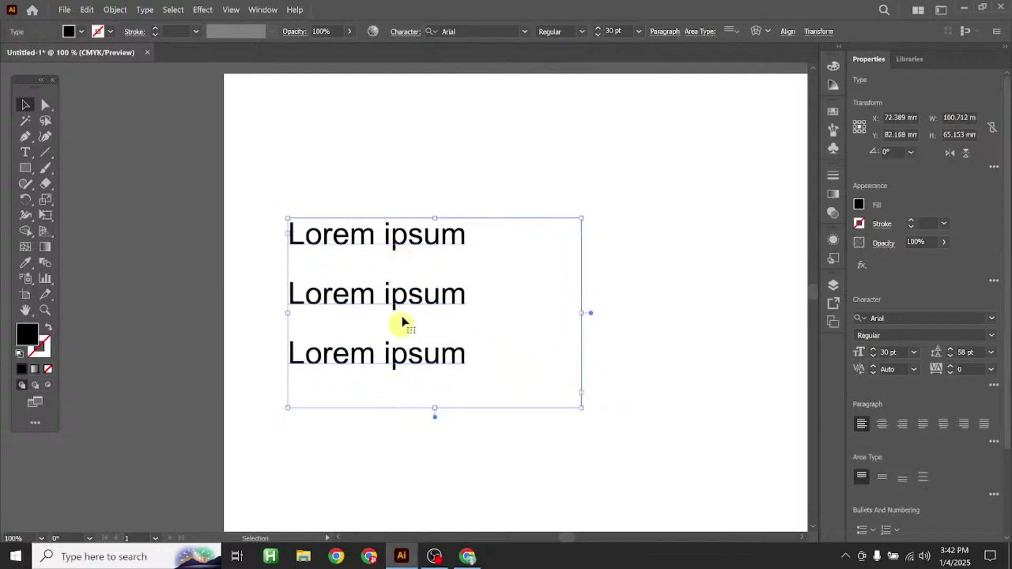
Reduce the text's leading to 31 pt and move the text frame to about X 77 mm, Y 89 mm
click(950, 356)
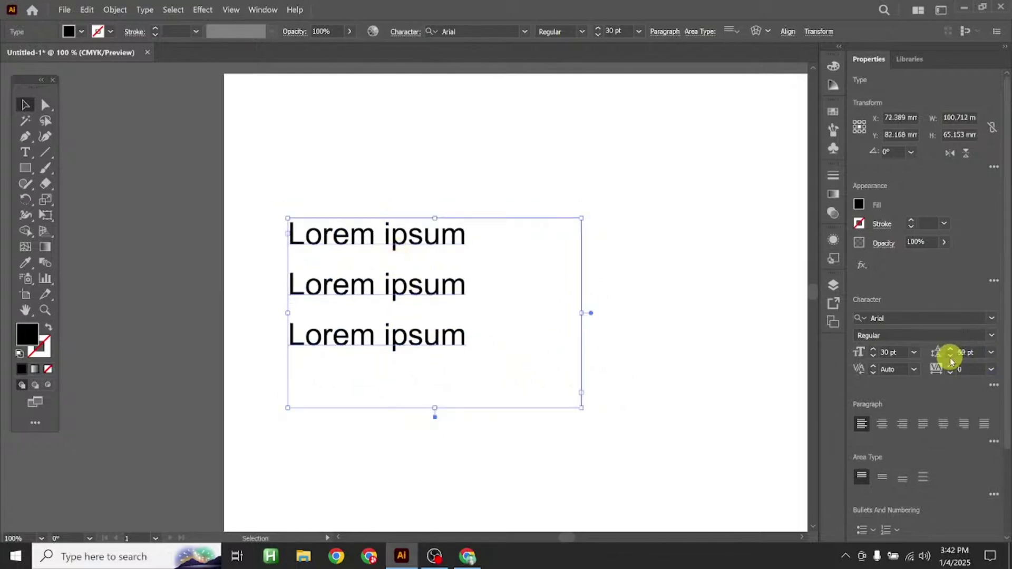
click(950, 357)
click(950, 356)
click(950, 357)
click(949, 356)
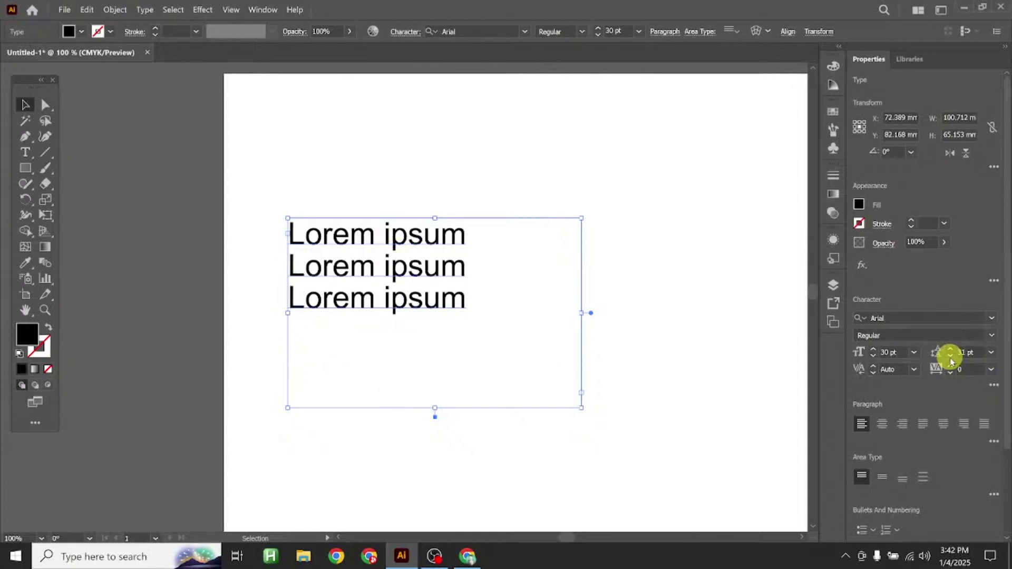
click(579, 361)
drag(408, 303, 421, 323)
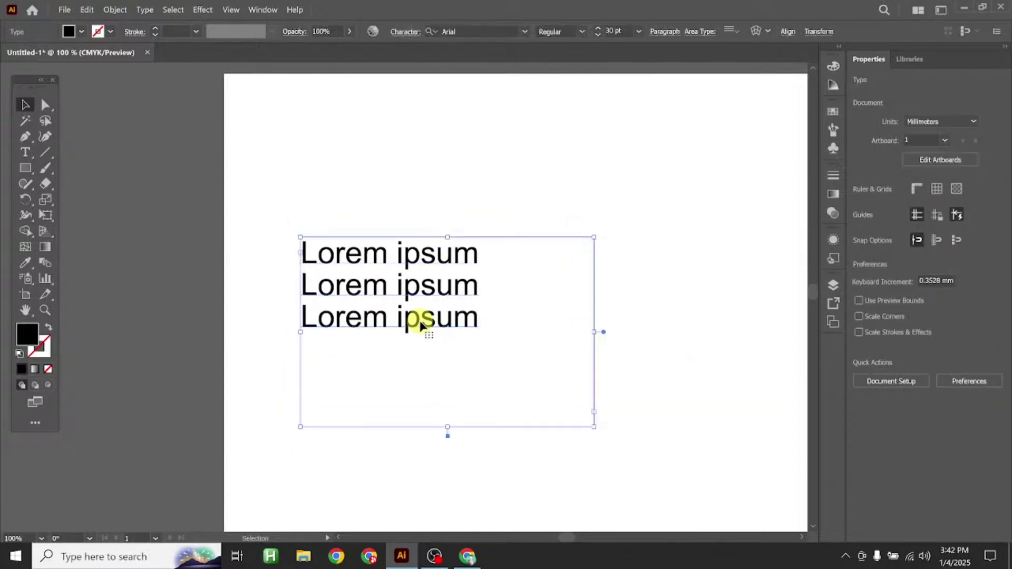
Copy the first "Lorem ipsum" line and paste it again at the end of that line
double_click(464, 256)
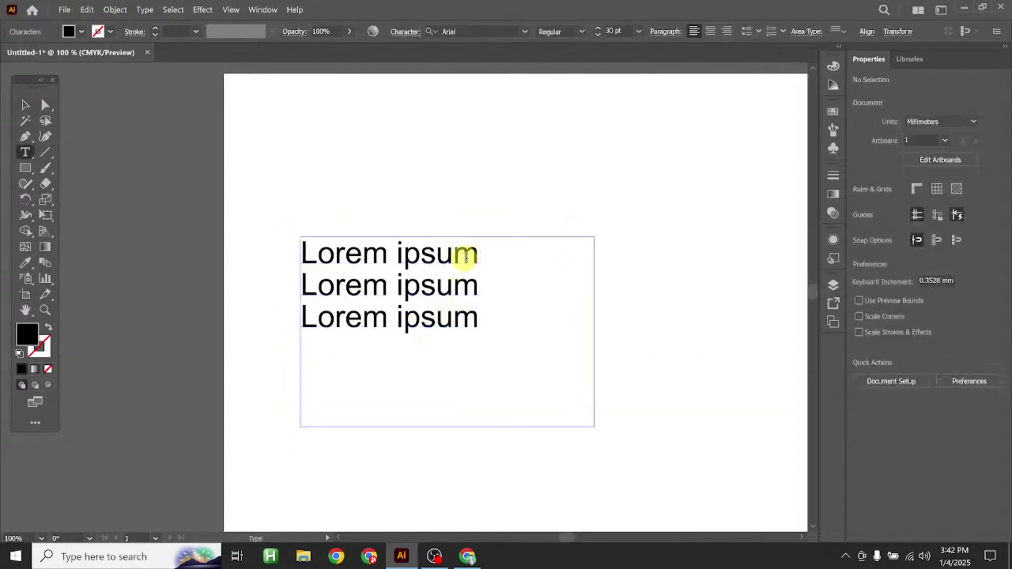
click(480, 256)
drag(482, 254, 281, 267)
key(ctrl+c)
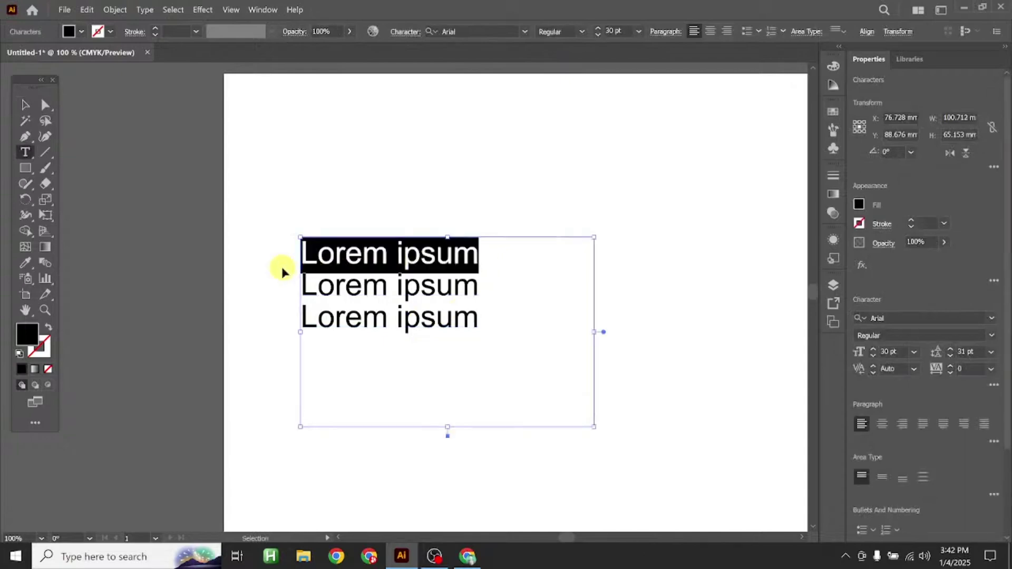
click(490, 260)
key(ctrl+v)
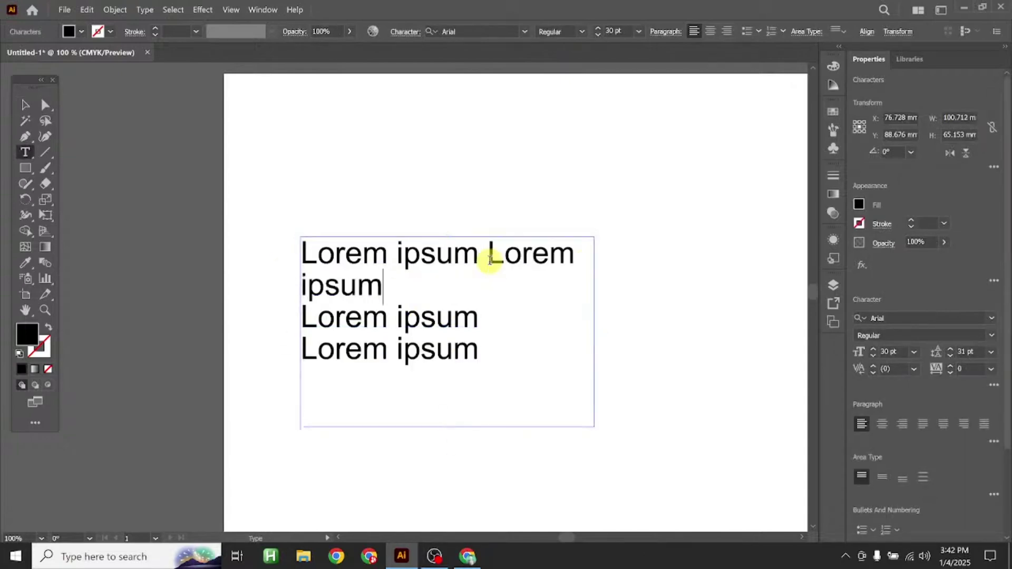
Widen the text frame to about 128 mm and move it to about X 84 mm, Y 93 mm
click(20, 107)
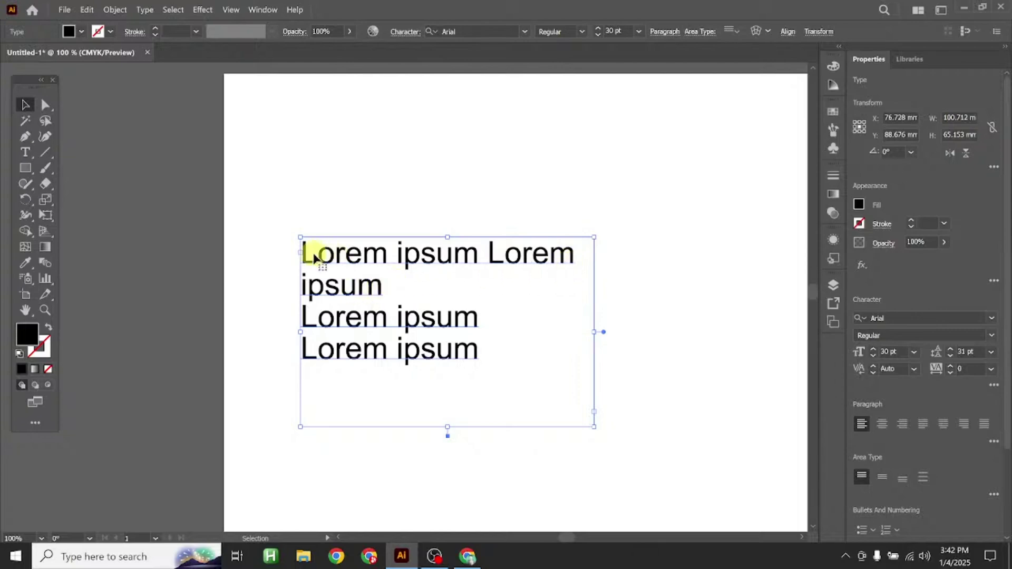
drag(595, 333, 674, 332)
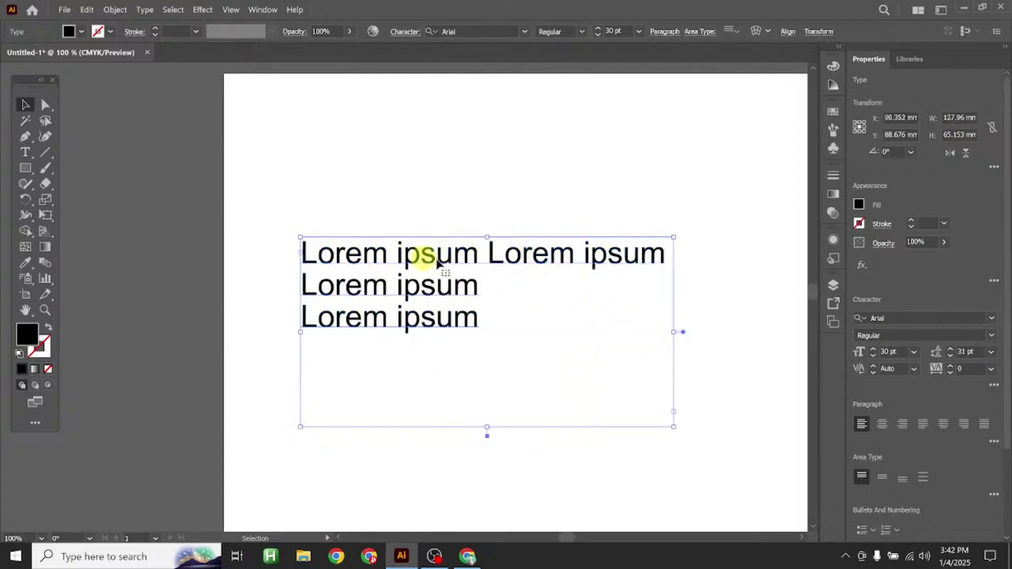
drag(519, 264, 500, 275)
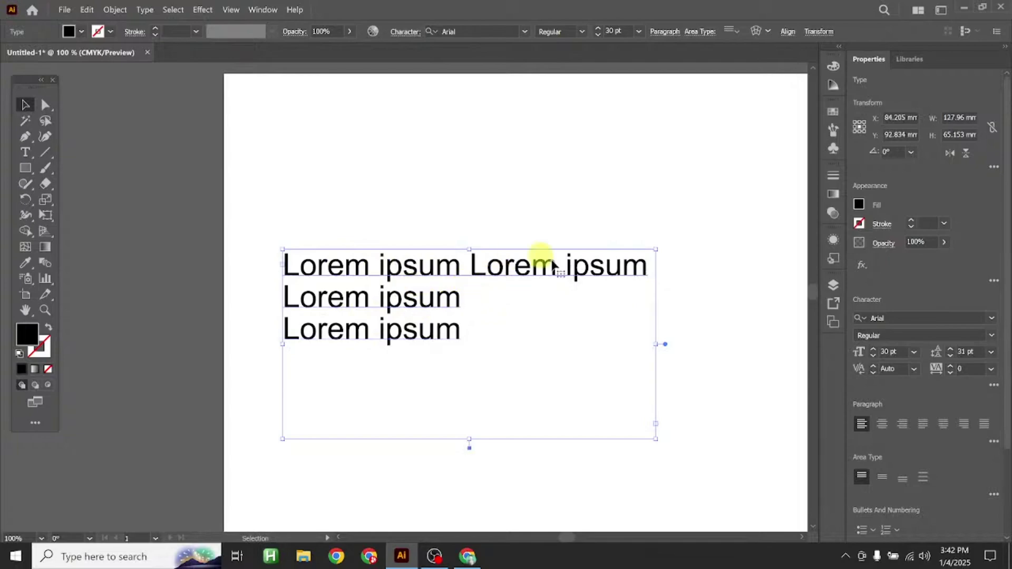
Increase the text's tracking gradually and set it to 200
click(952, 368)
click(951, 367)
click(952, 368)
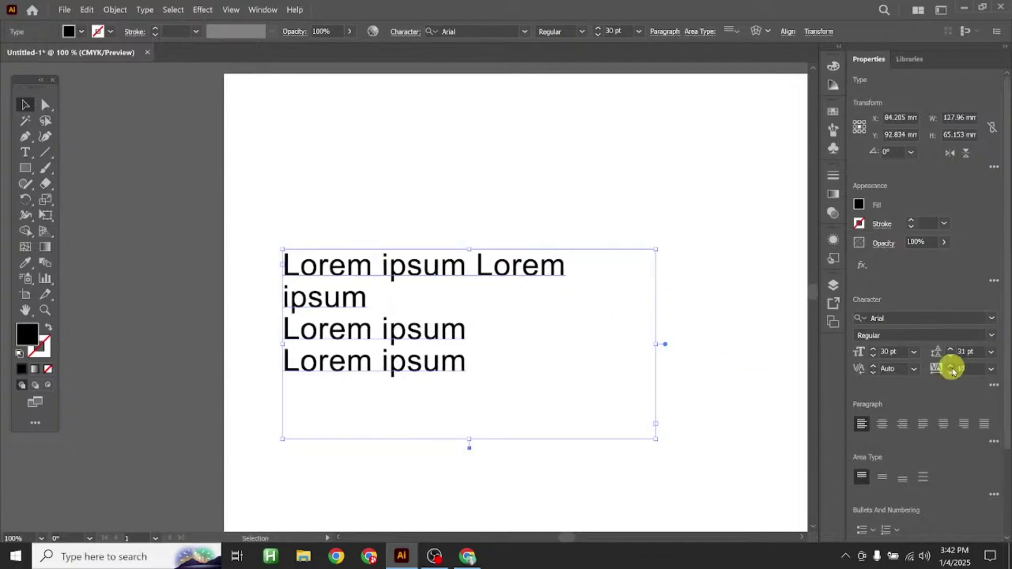
click(951, 368)
click(952, 368)
click(952, 368)
click(951, 368)
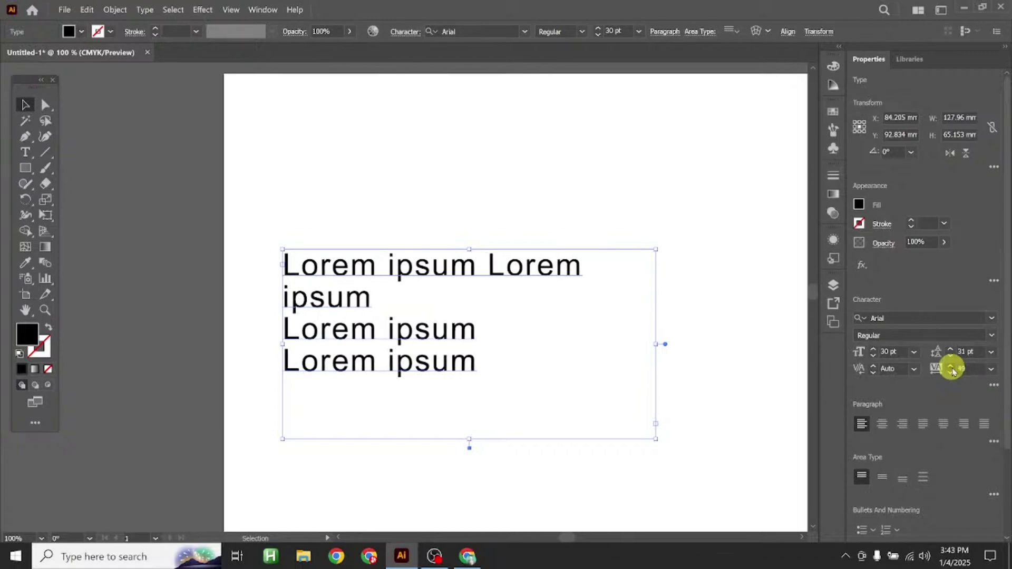
click(951, 367)
click(951, 367)
click(952, 367)
click(951, 367)
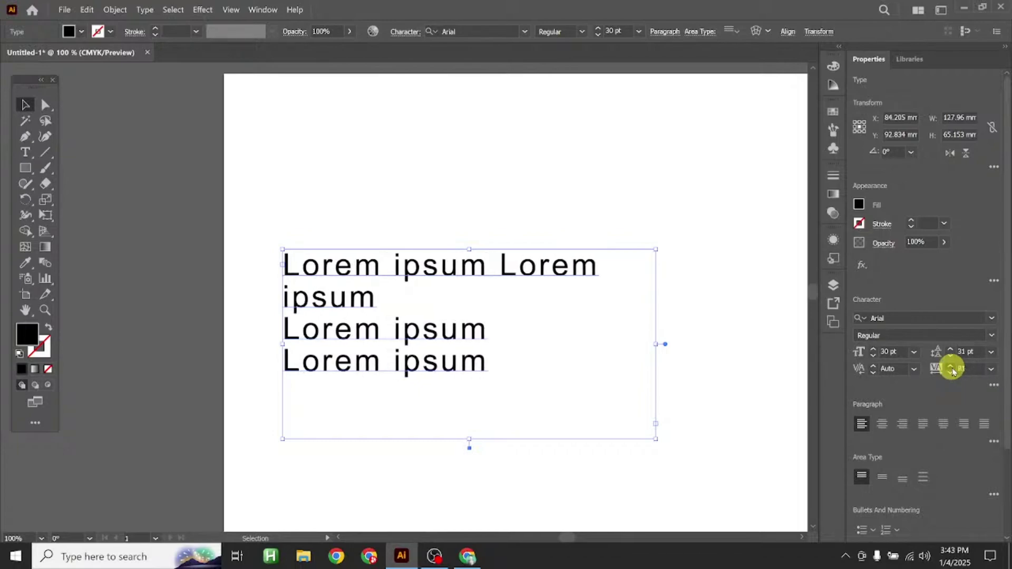
click(951, 368)
click(951, 367)
click(952, 367)
click(951, 367)
drag(952, 371, 952, 371)
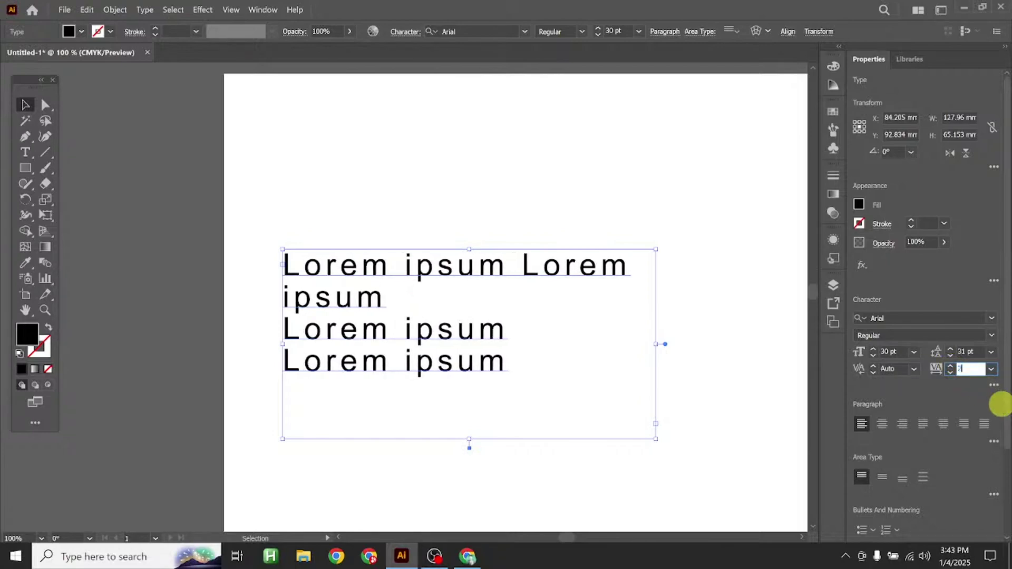
key(Return)
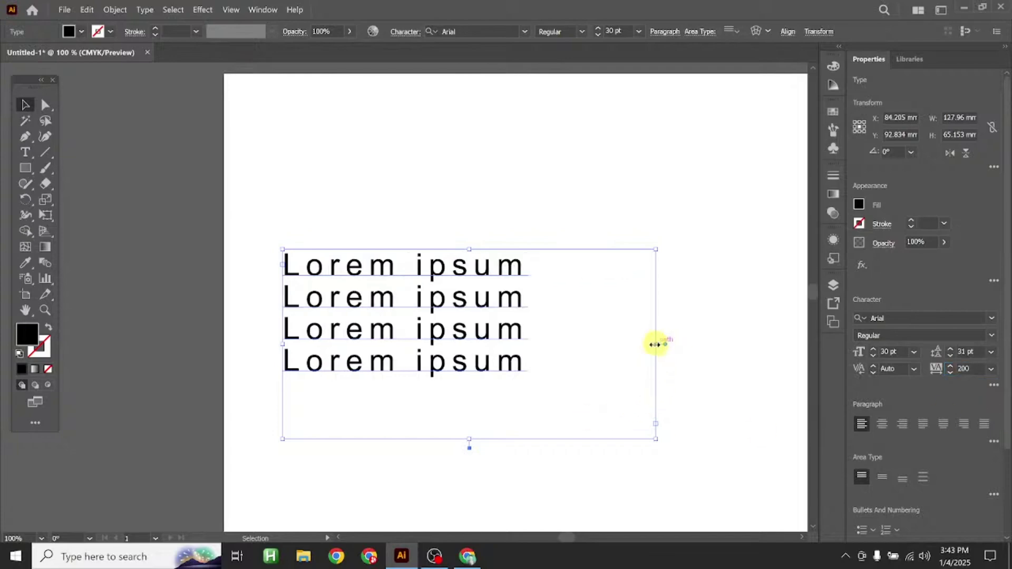
Widen the text frame to about 158 mm and reset the text's tracking to 0
drag(658, 342, 744, 344)
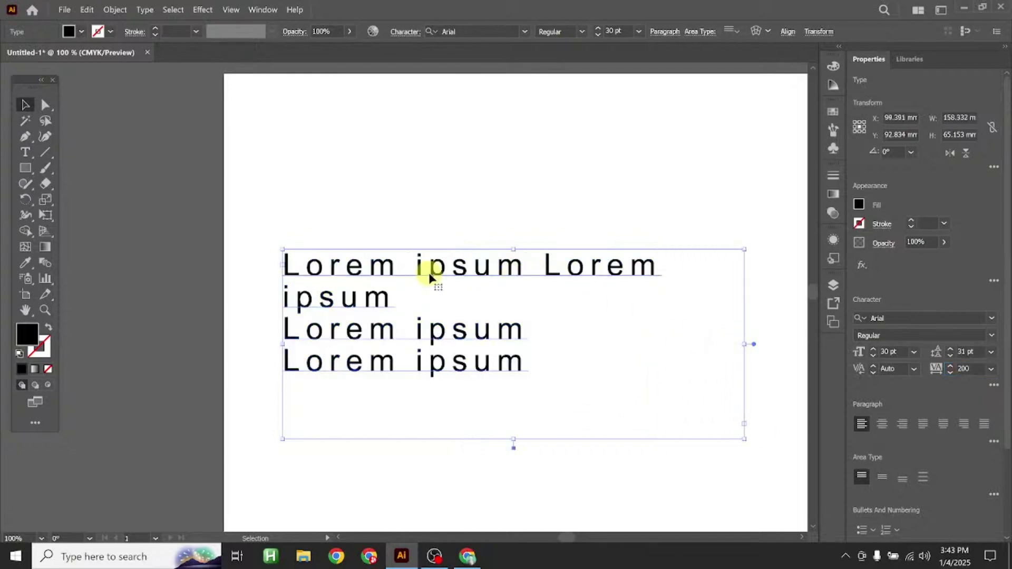
click(967, 369)
click(991, 369)
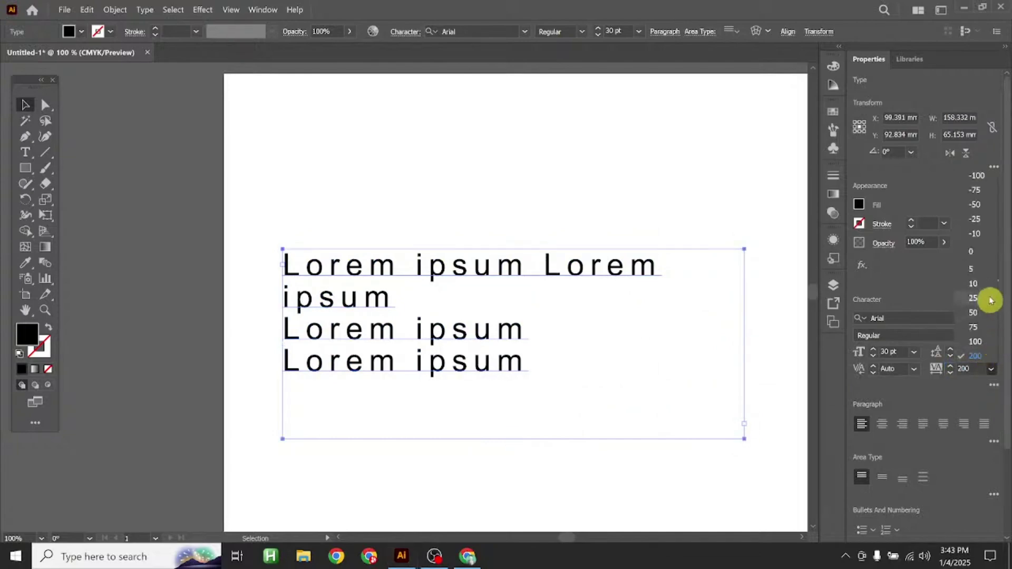
click(976, 252)
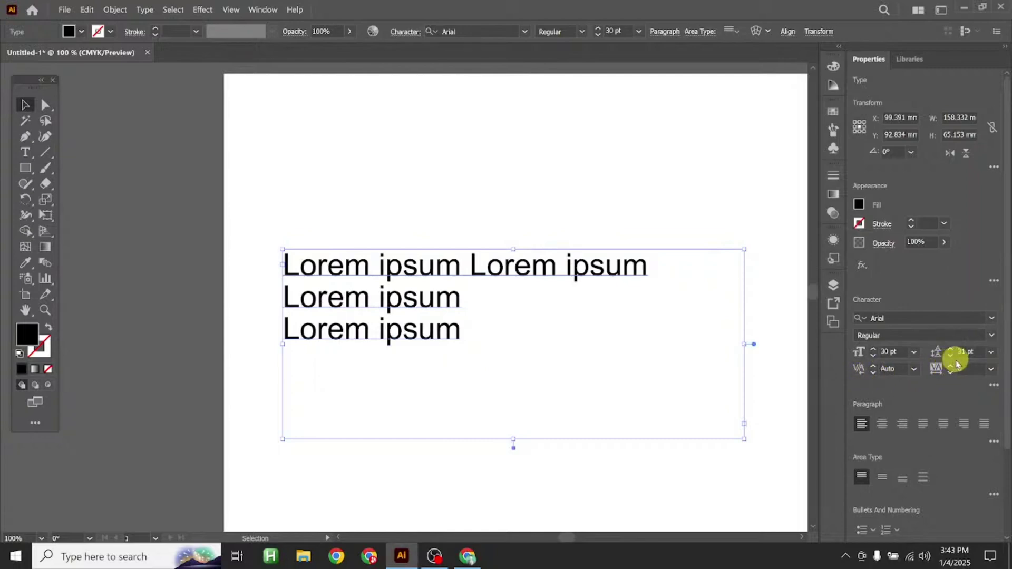
Place the cursor between the two "Lorem ipsum" phrases in the first line, set the kerning there to 800 and reset it to 0
click(873, 367)
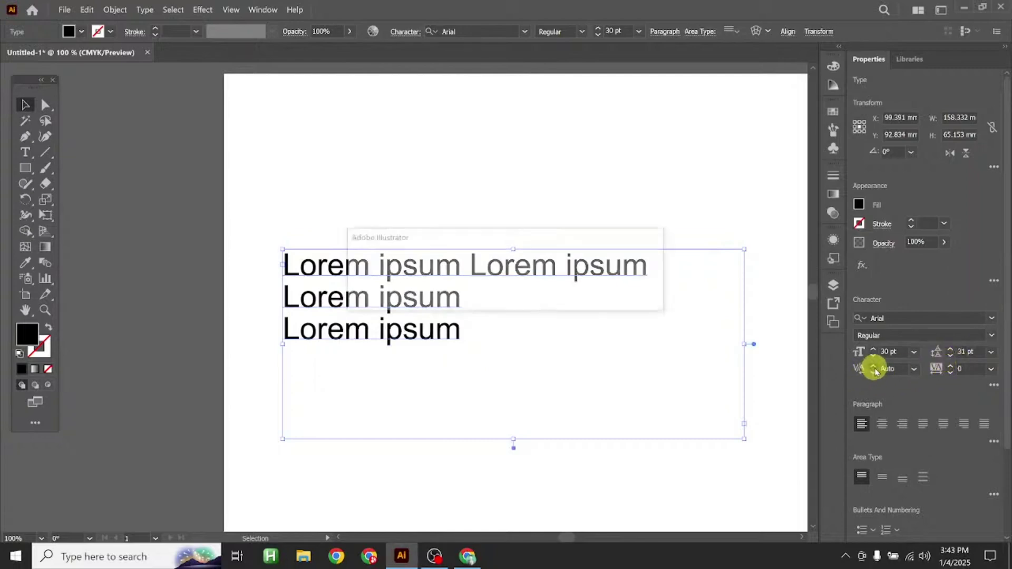
click(633, 294)
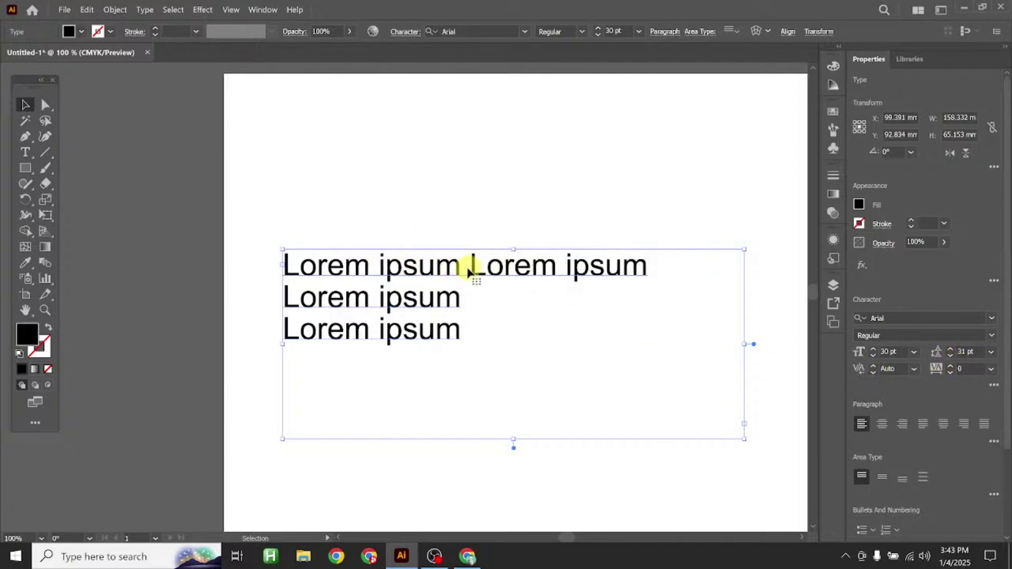
double_click(470, 273)
triple_click(470, 272)
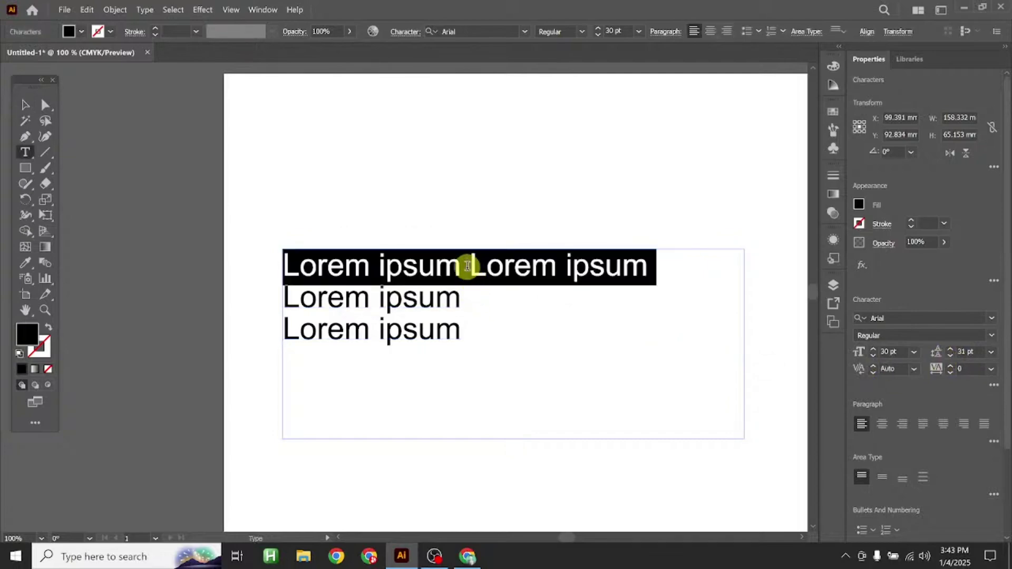
click(469, 268)
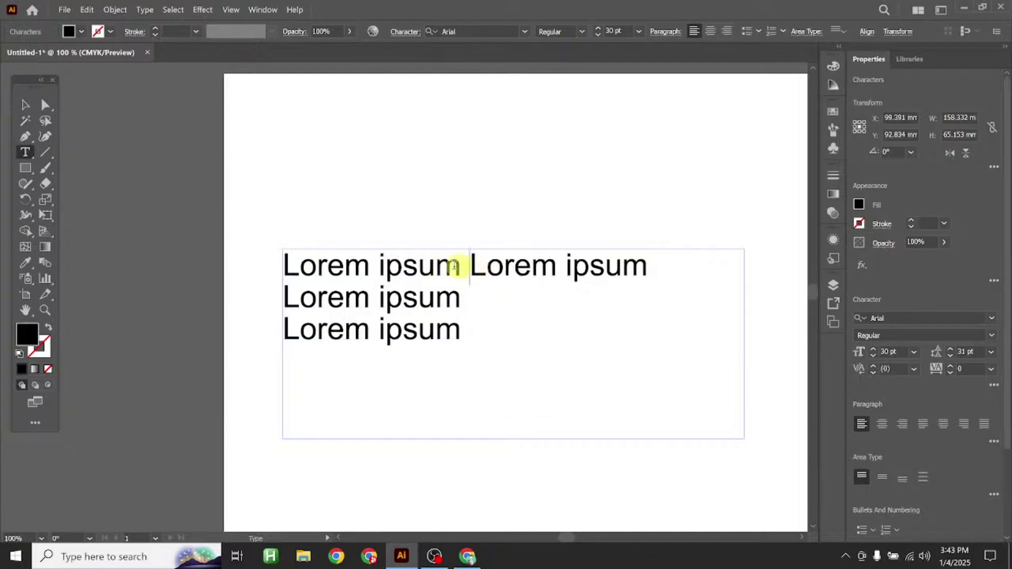
drag(457, 266, 651, 268)
click(471, 270)
click(890, 368)
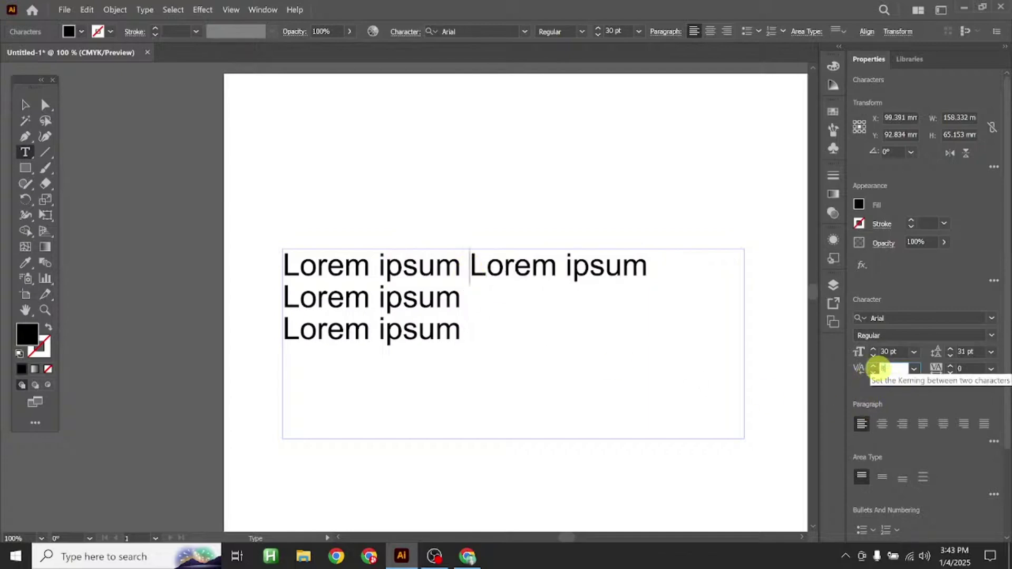
text(800)
key(Return)
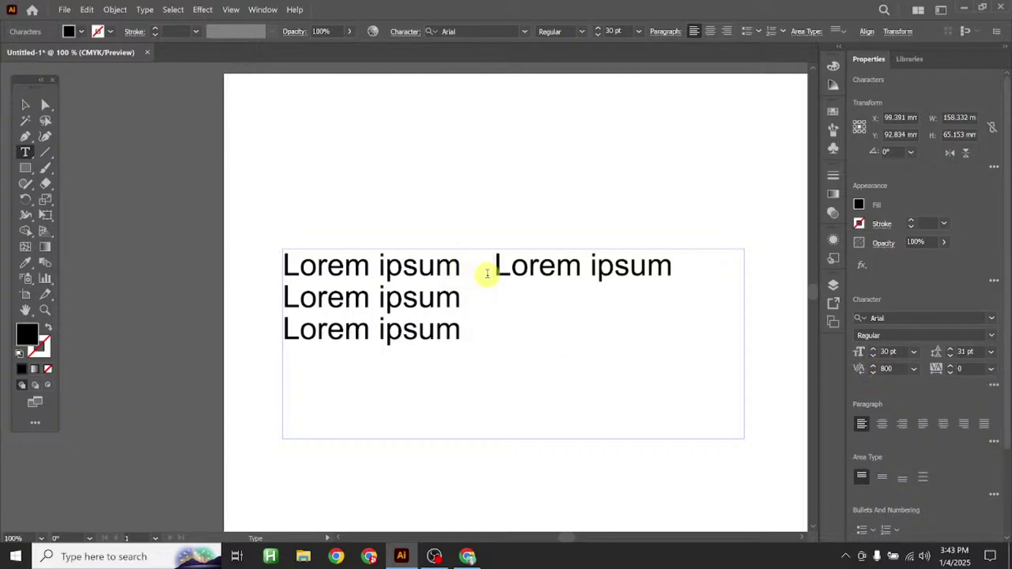
key(BackSpace)
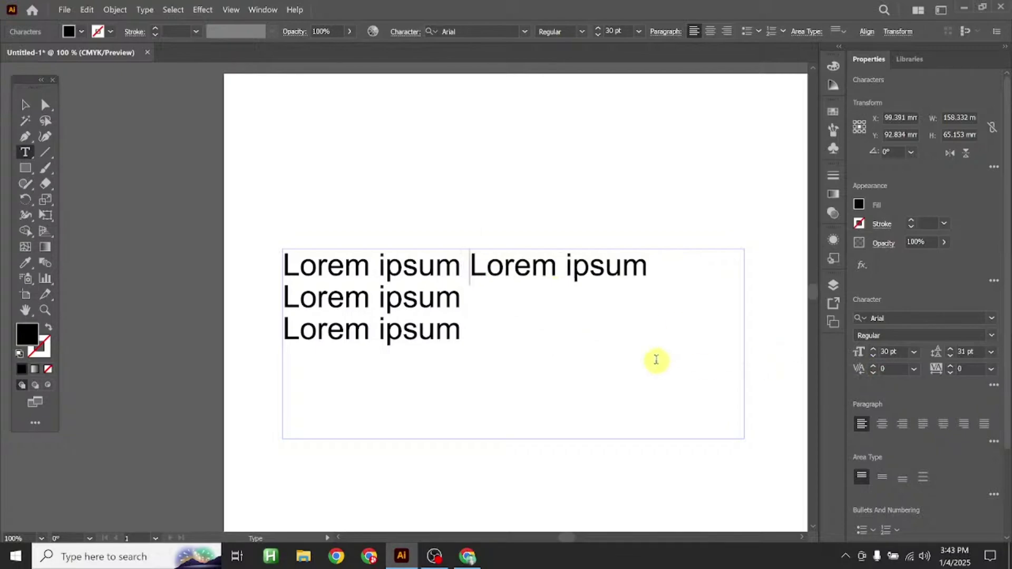
Show the additional character options and try raising the font size to 40 pt without selecting any text
click(994, 386)
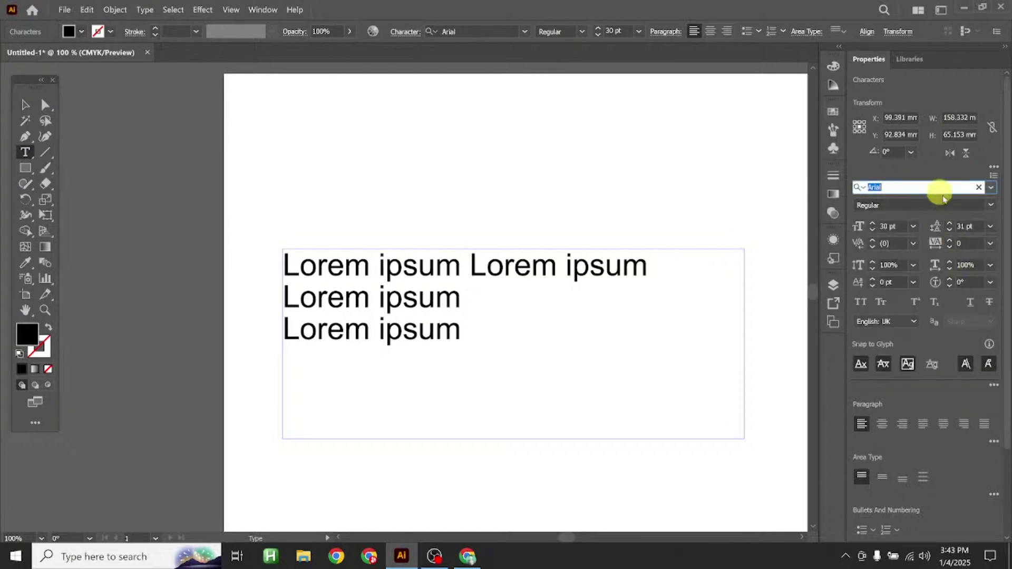
click(995, 385)
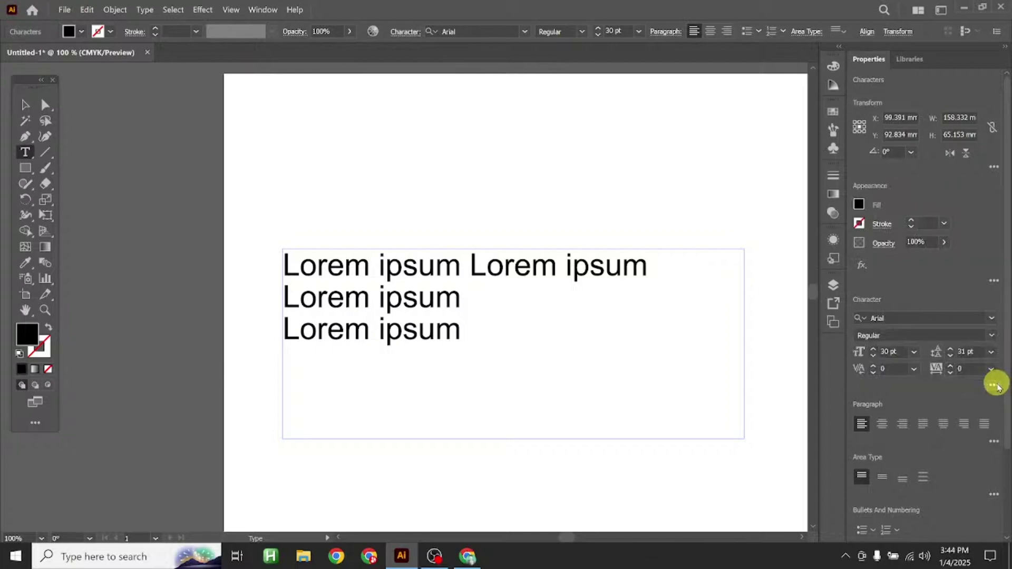
click(994, 385)
click(995, 385)
click(995, 386)
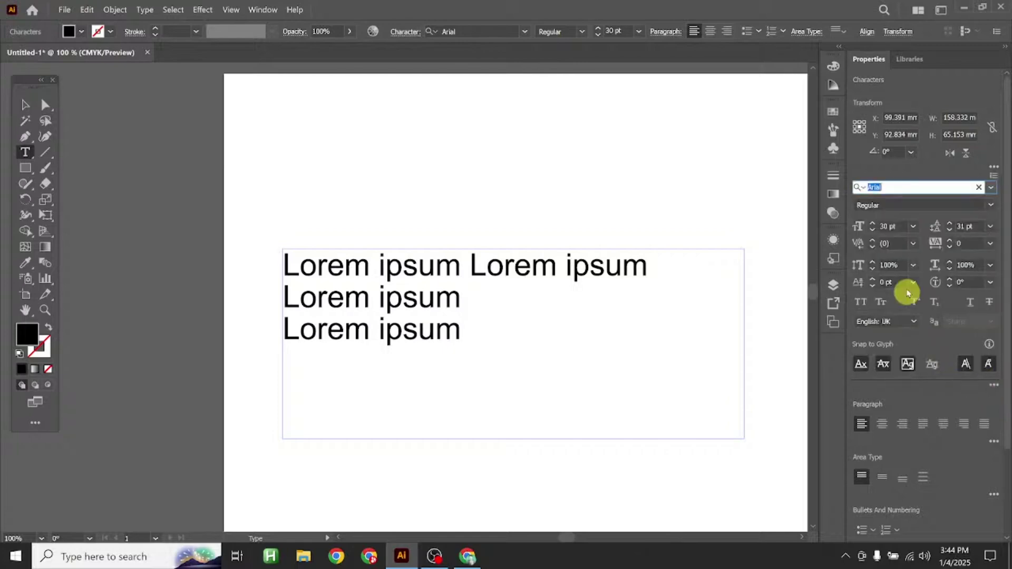
click(875, 228)
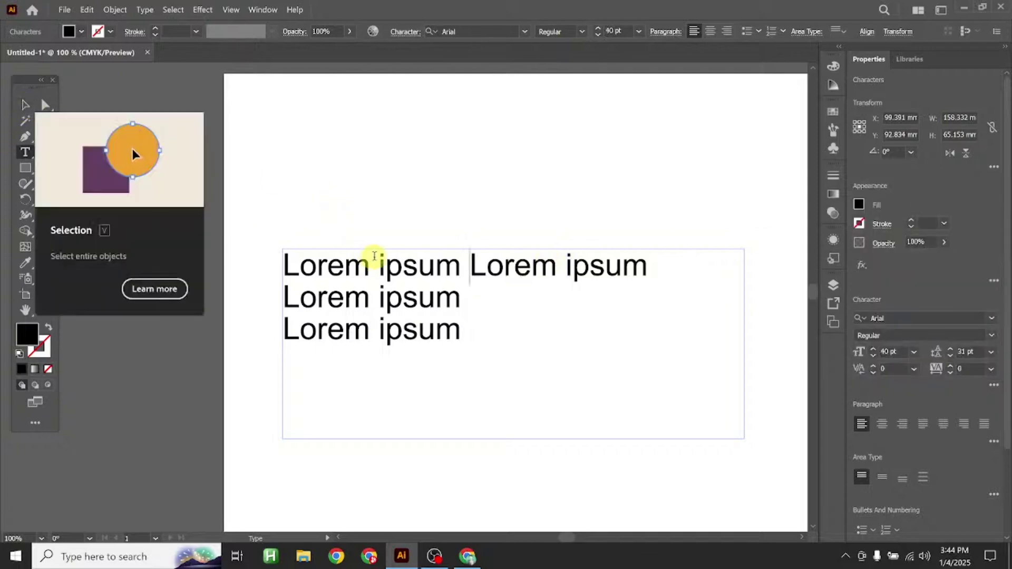
Move the text frame to about X 102 mm, Y 87 mm and set its font size to 31 pt
click(25, 104)
mouse_move(423, 273)
mouse_down()
mouse_move(410, 280)
mouse_move(430, 256)
mouse_up()
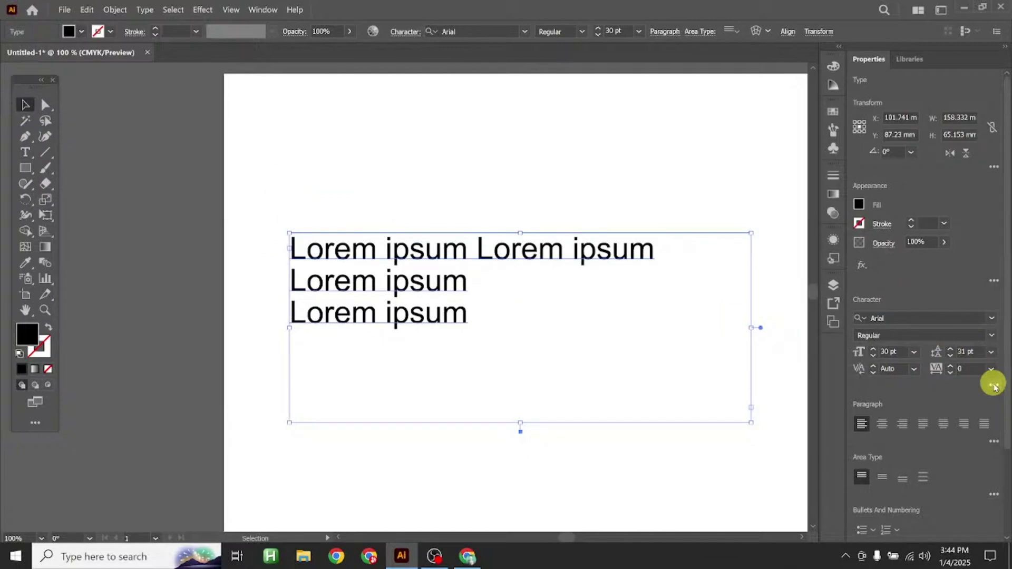
click(993, 384)
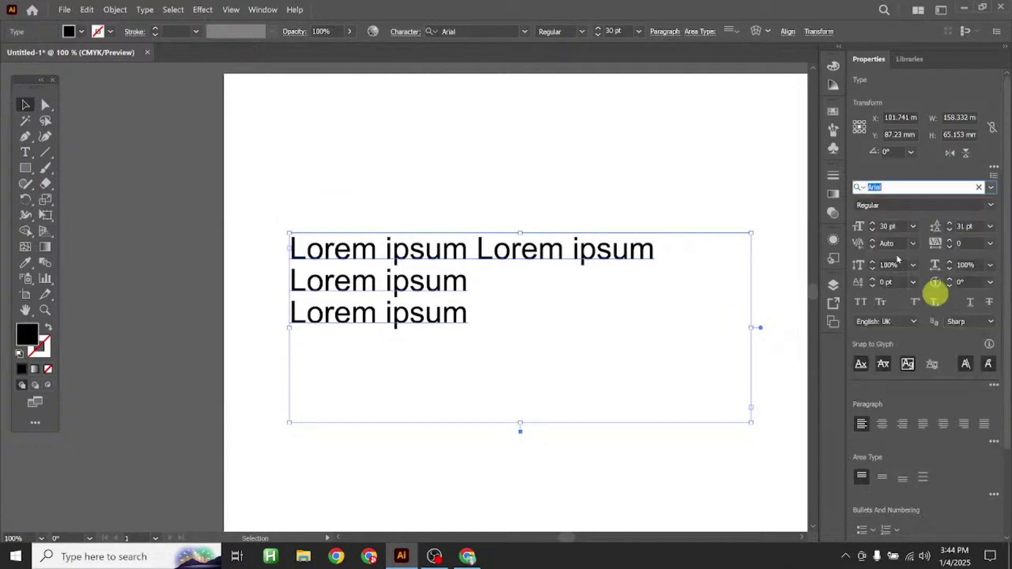
click(873, 227)
click(873, 226)
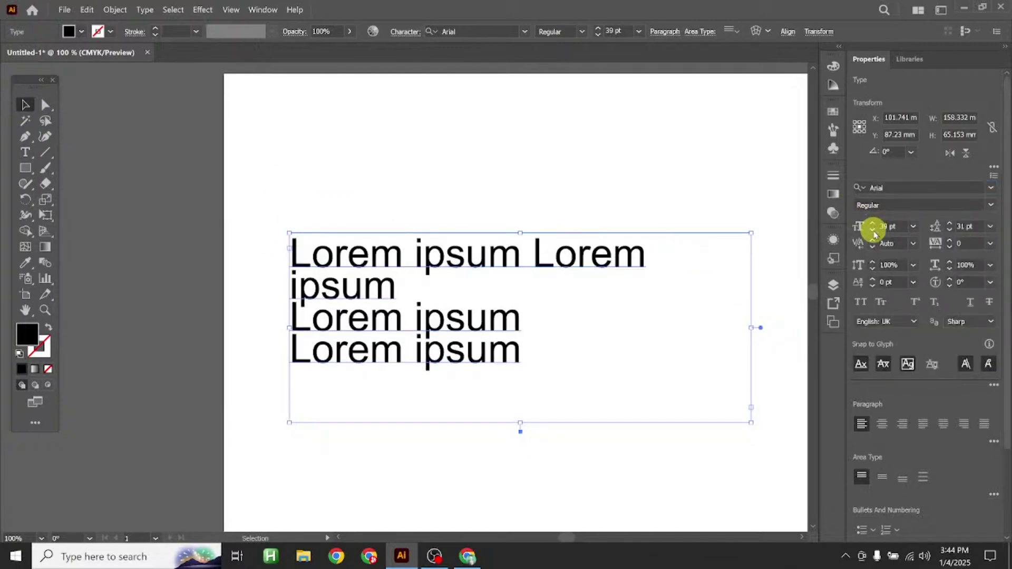
click(873, 231)
click(873, 231)
click(873, 230)
click(873, 230)
click(873, 230)
click(873, 230)
click(873, 230)
click(873, 231)
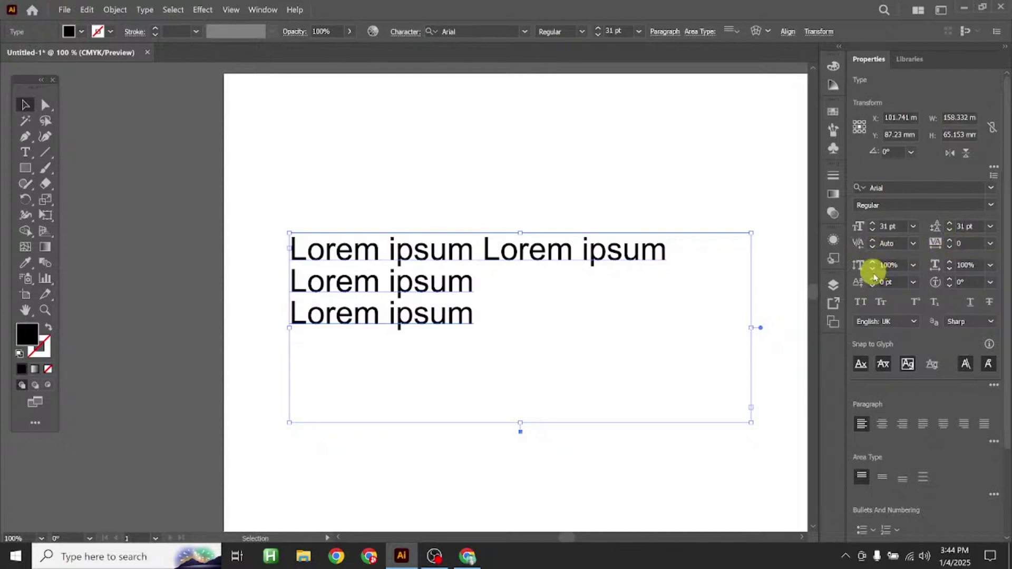
Set the text's vertical scale to 200%
click(913, 266)
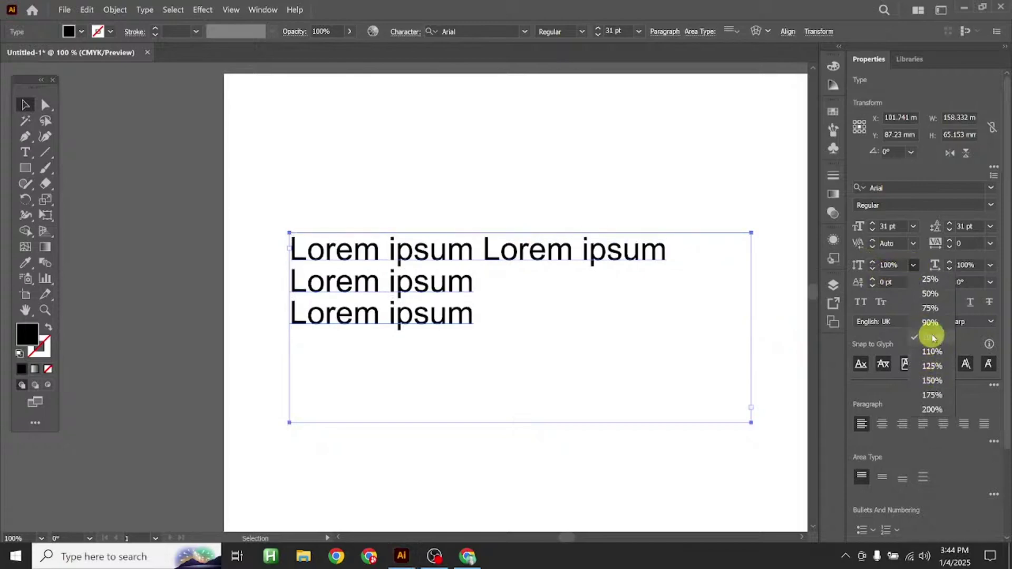
click(872, 262)
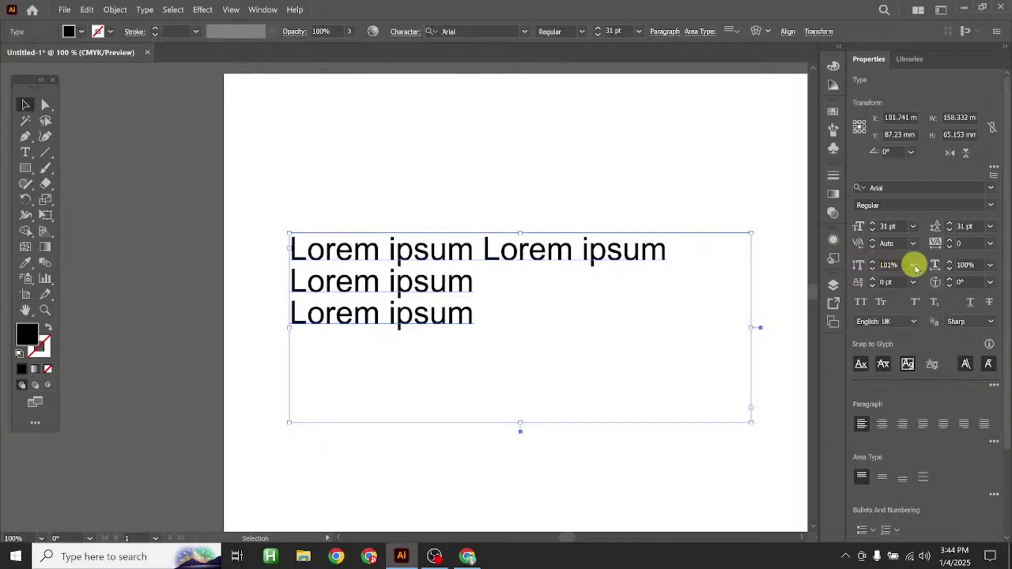
click(873, 266)
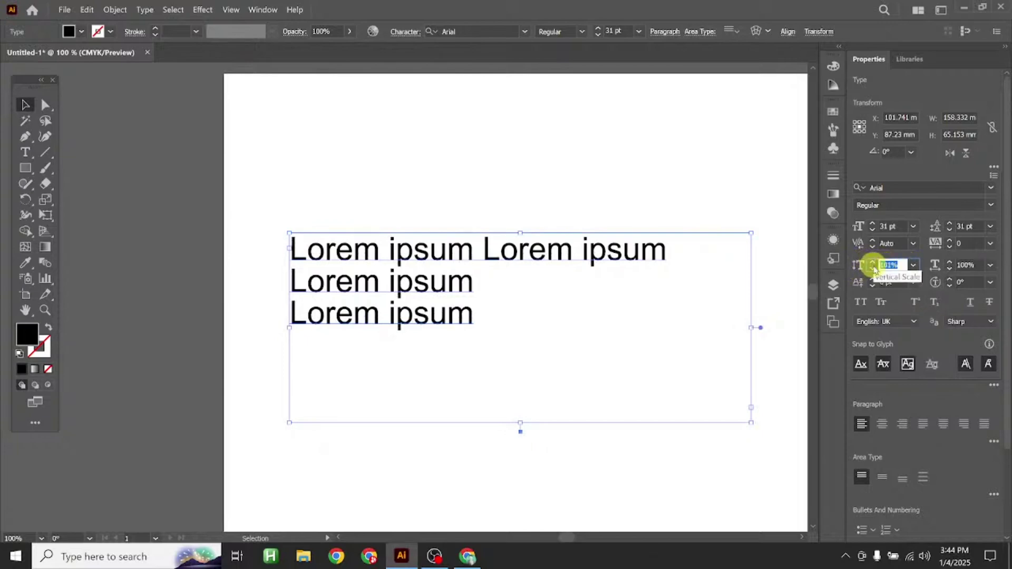
text(200)
key(Return)
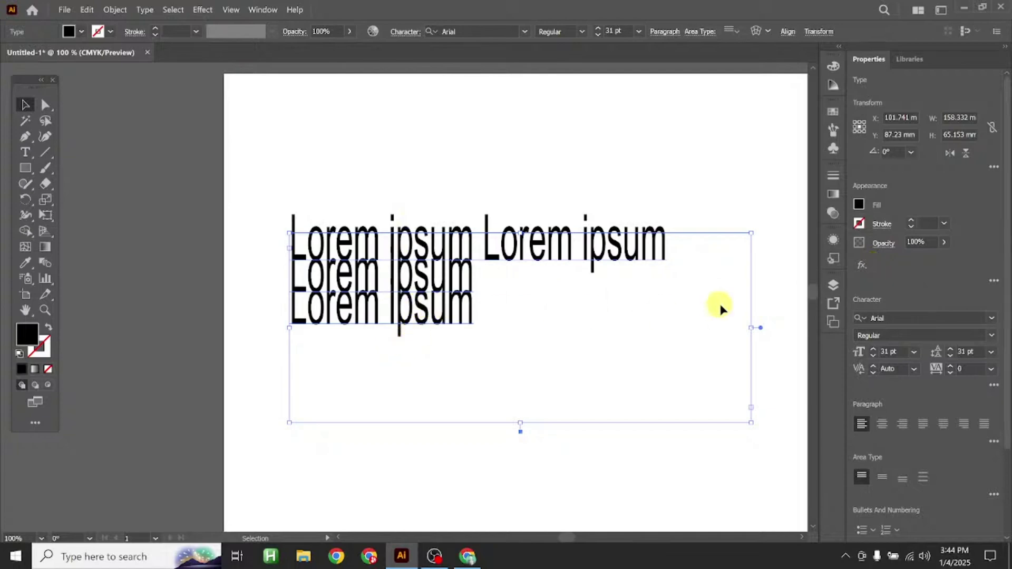
Reduce the text's vertical scale to 1% and reset it to 100%
click(994, 387)
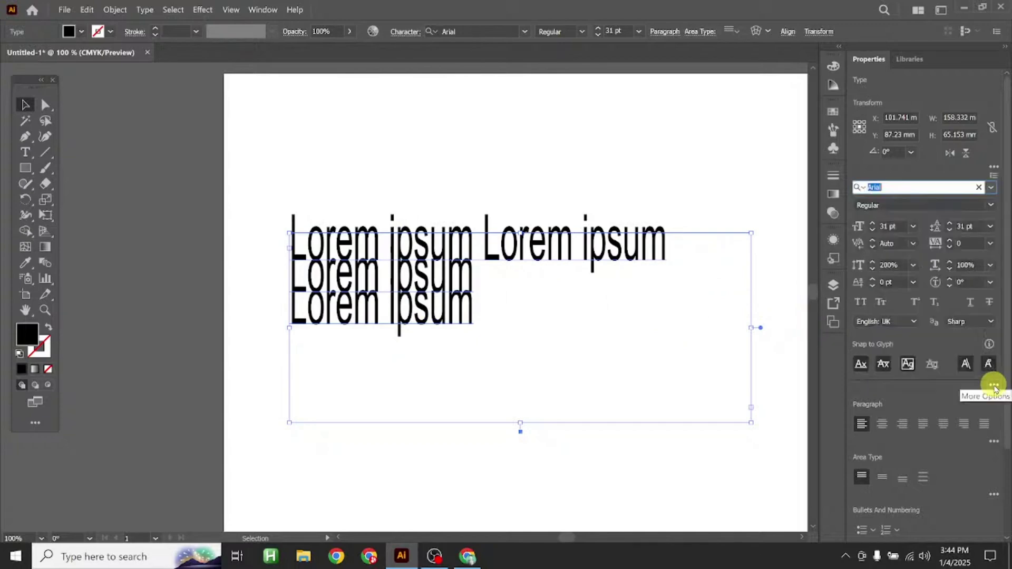
click(893, 264)
text(1)
key(Return)
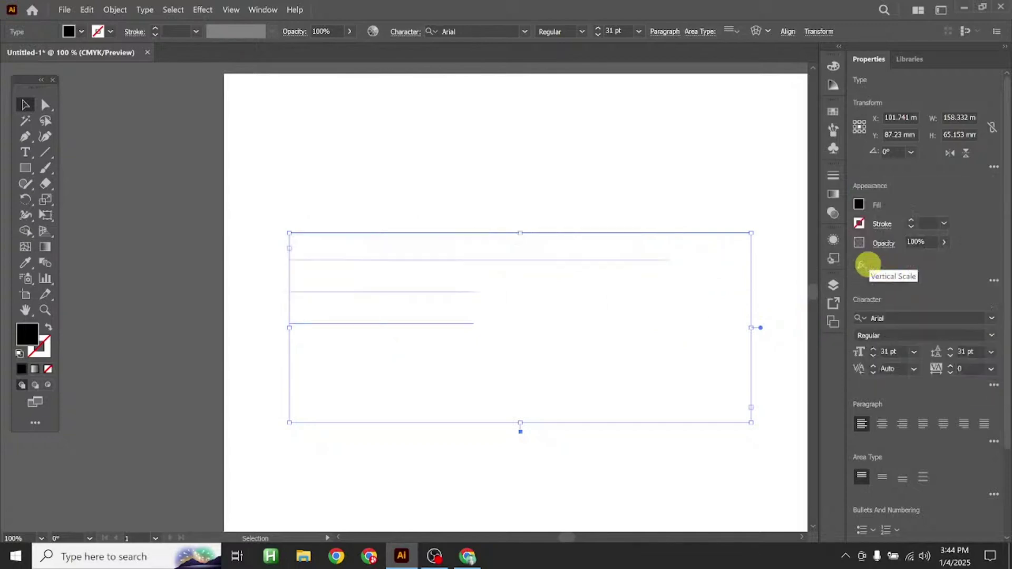
click(994, 387)
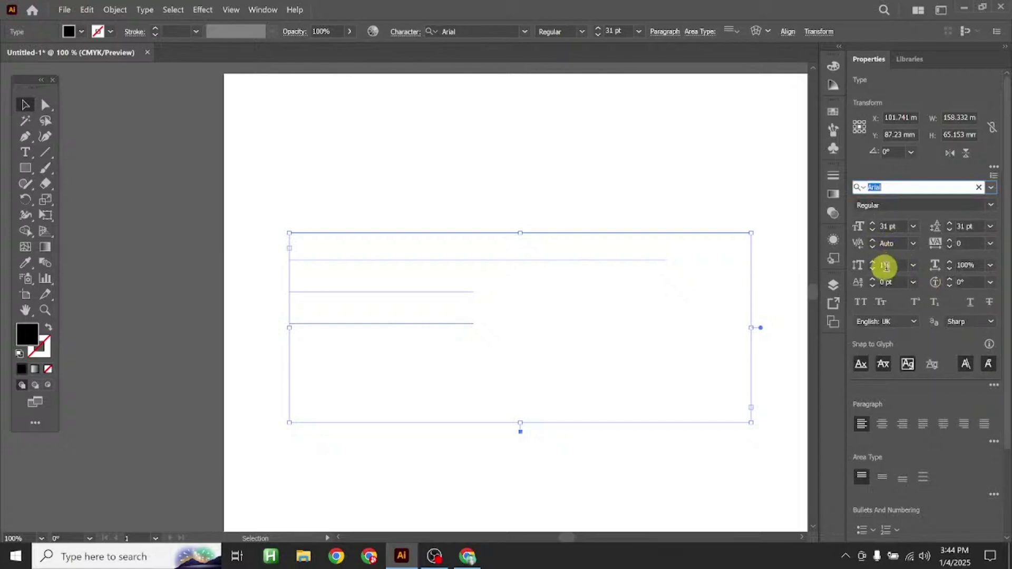
click(913, 267)
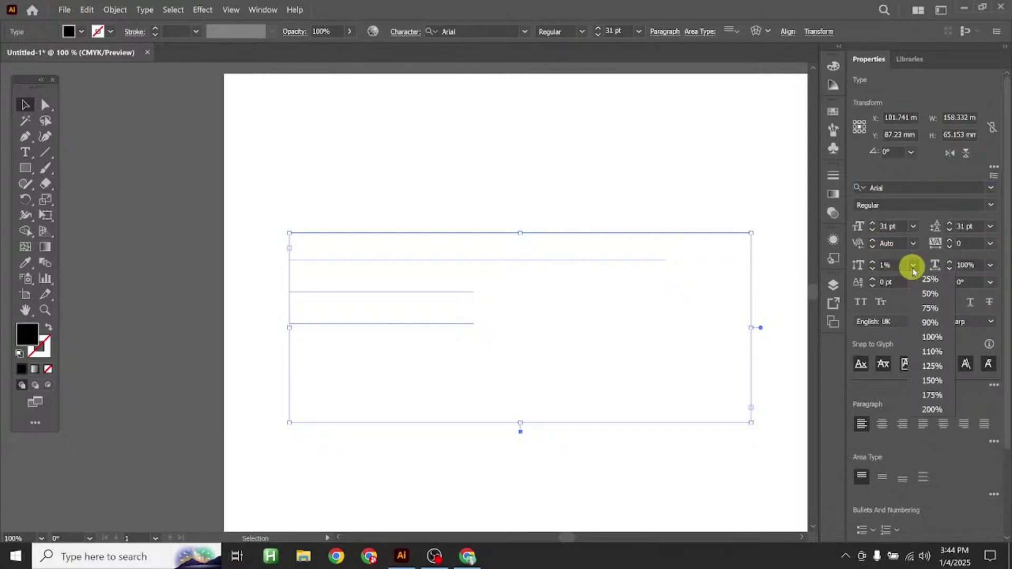
click(933, 337)
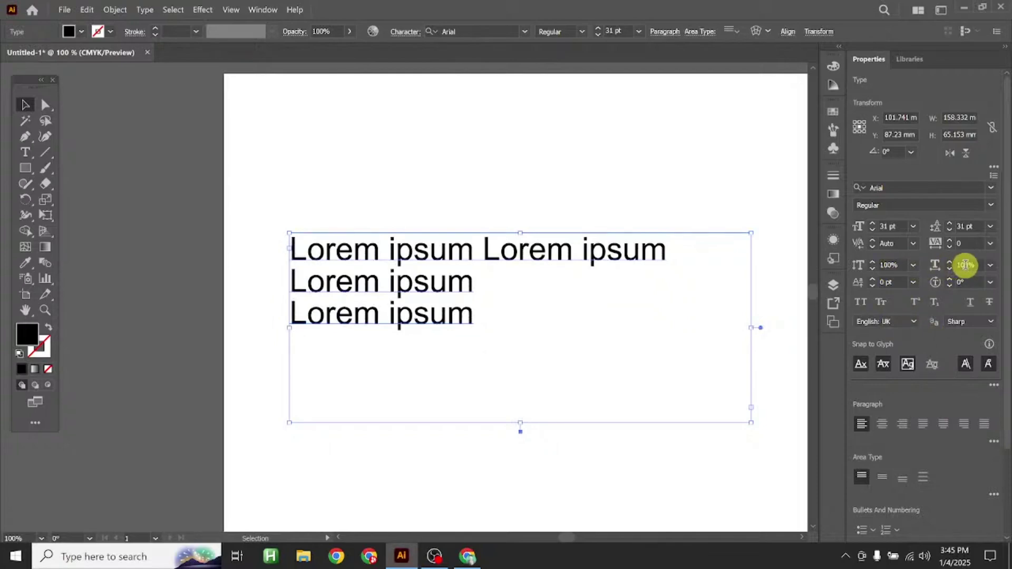
Set the text's horizontal scale to 150%
click(990, 265)
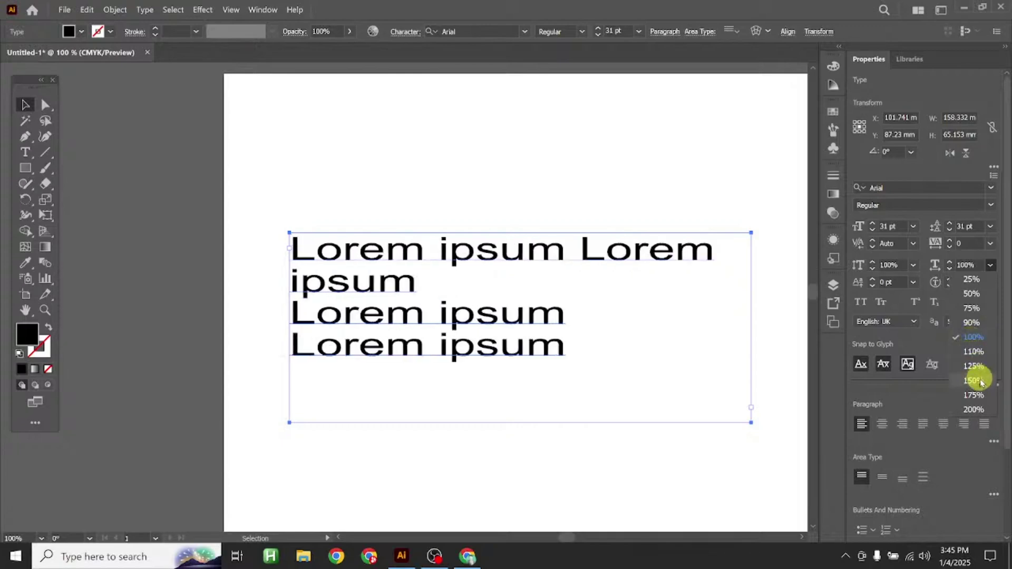
click(979, 381)
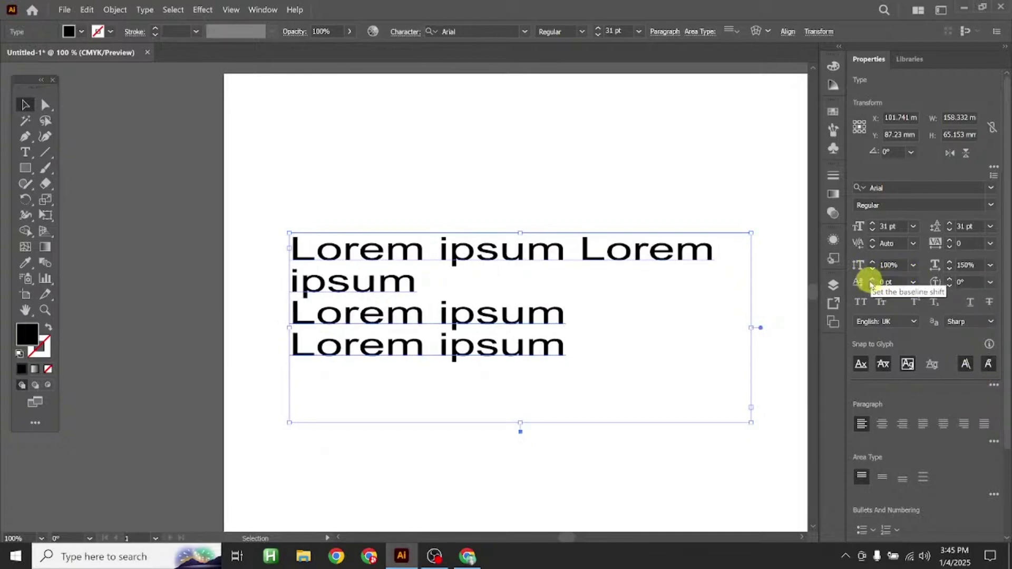
click(578, 259)
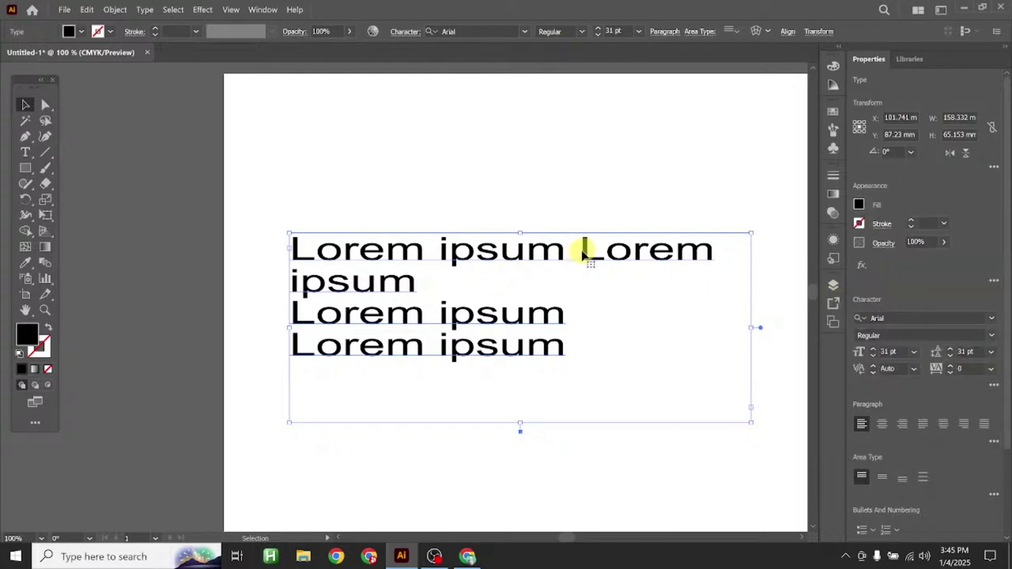
double_click(581, 256)
triple_click(582, 254)
click(583, 254)
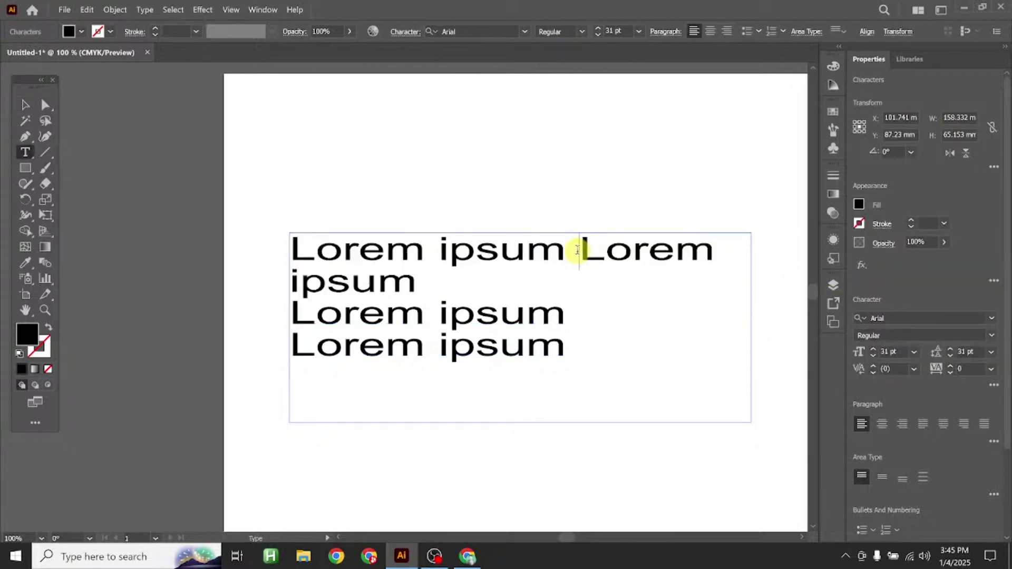
drag(581, 249, 715, 248)
click(24, 103)
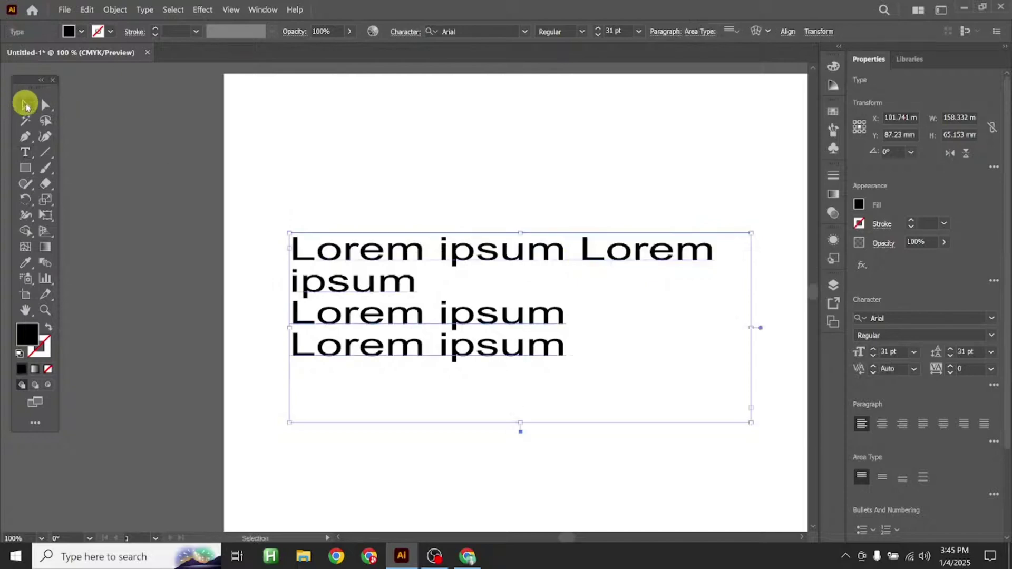
Reset the horizontal scale of the whole text frame to 100%
click(994, 387)
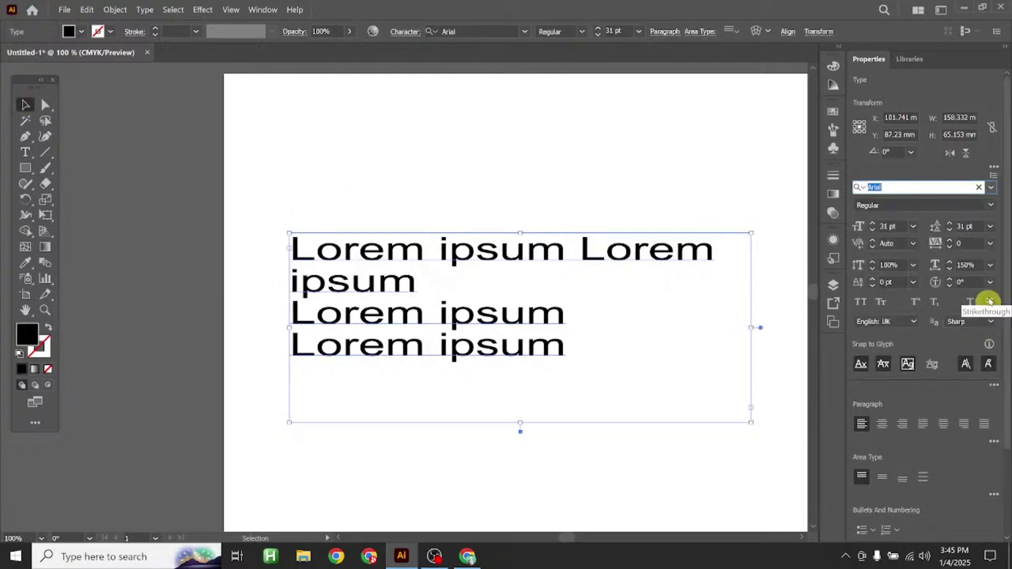
click(991, 265)
click(991, 336)
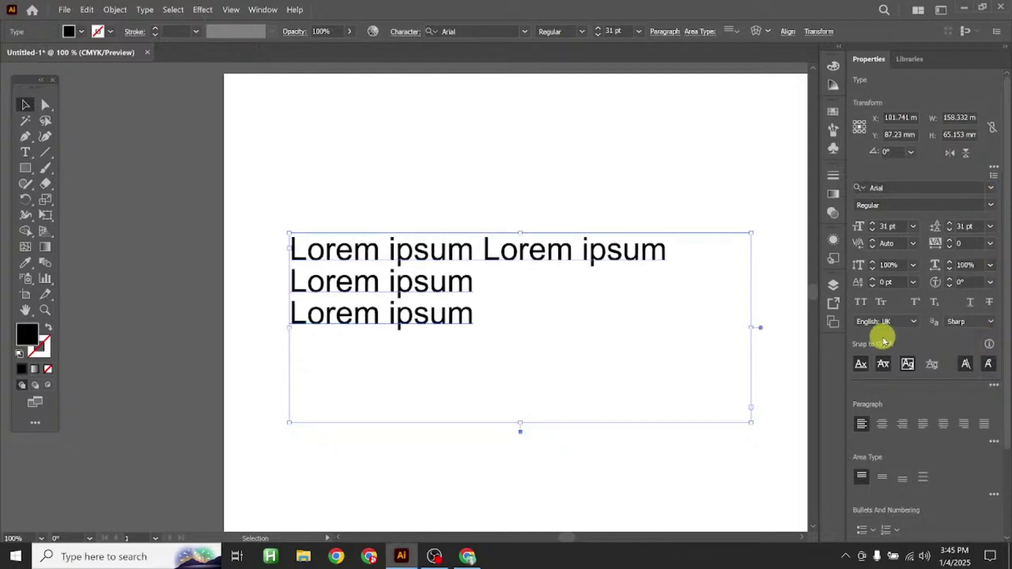
click(913, 282)
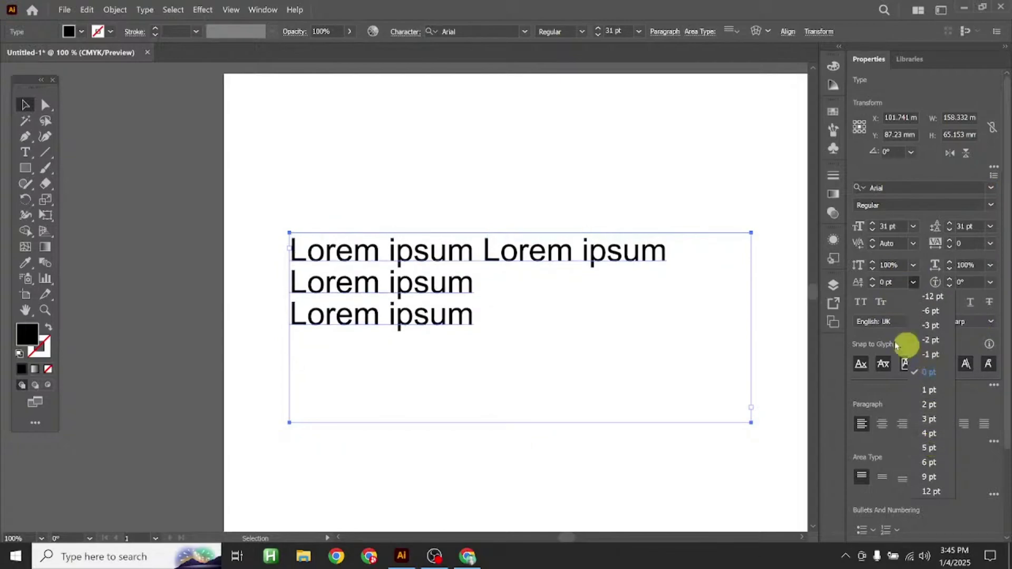
click(515, 293)
click(25, 108)
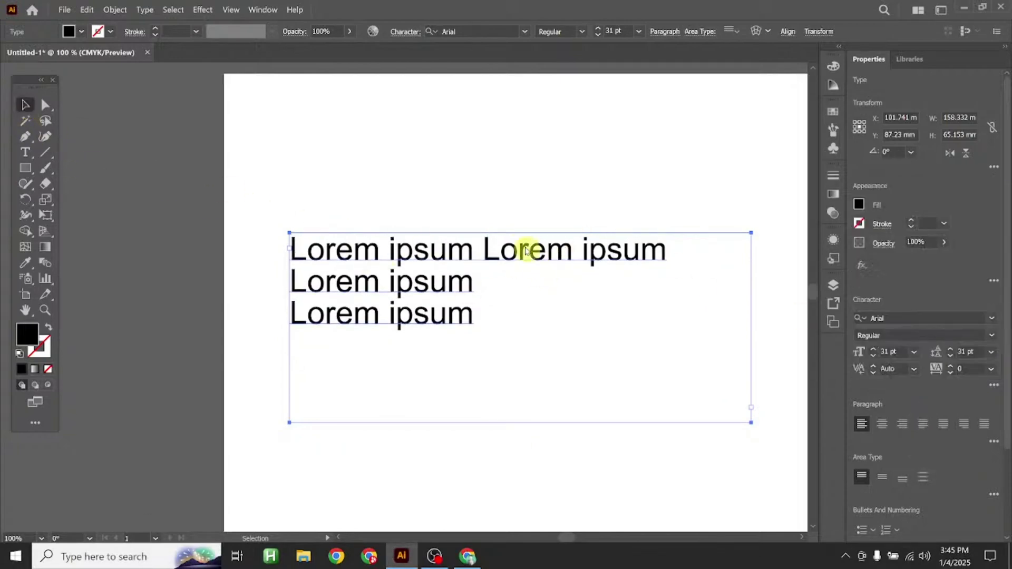
Extend the text frame upward to a height of about 67 mm and show the additional character options
mouse_move(520, 232)
mouse_down()
mouse_move(521, 255)
mouse_move(520, 229)
mouse_up()
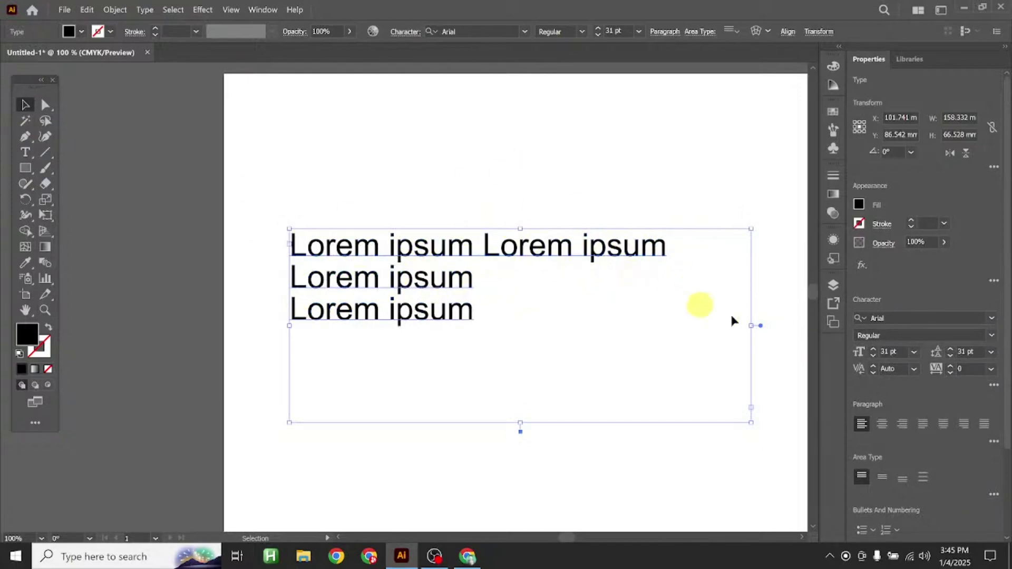
click(991, 386)
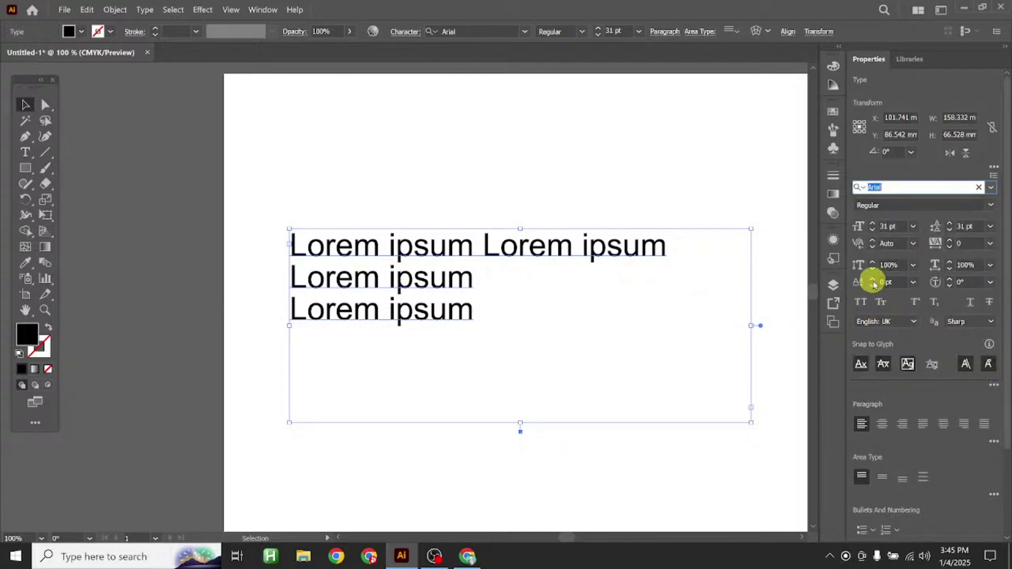
Raise the whole text's baseline shift to 47 pt and reset it to 0 pt
drag(873, 282, 873, 282)
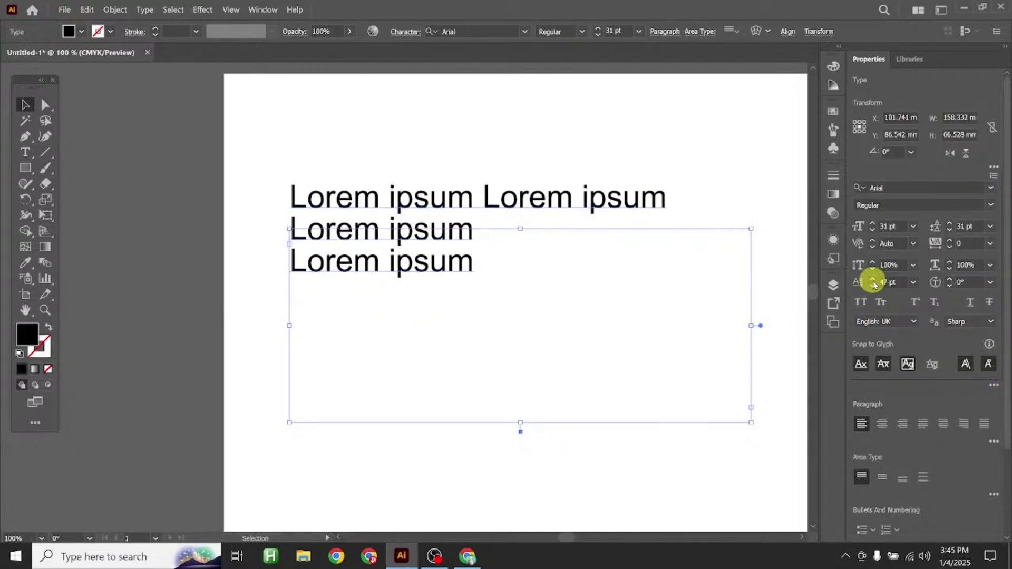
click(913, 282)
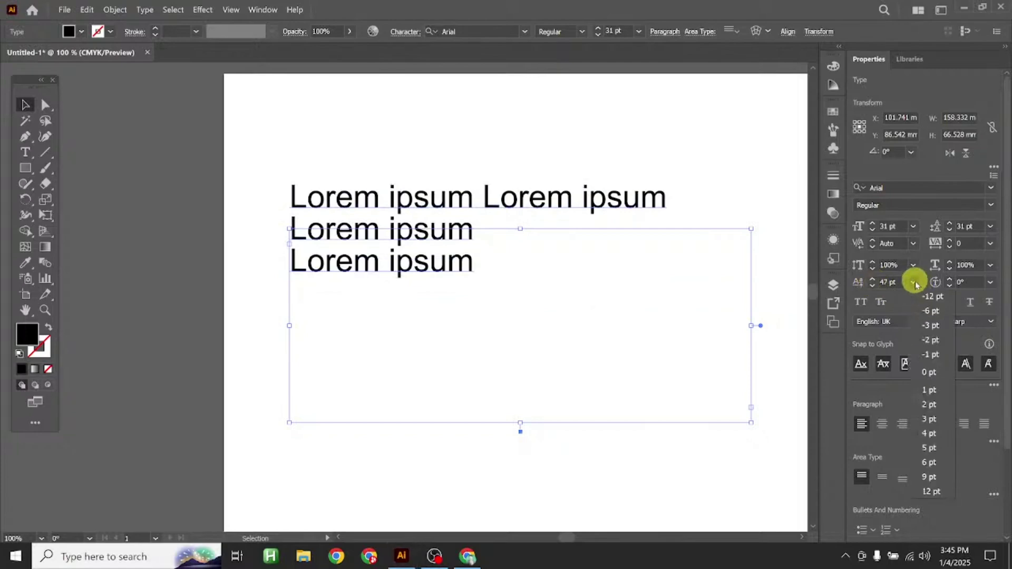
click(929, 369)
Select only the second line of "Lorem ipsum" text and raise its baseline shift to 57 pt
double_click(373, 264)
triple_click(404, 255)
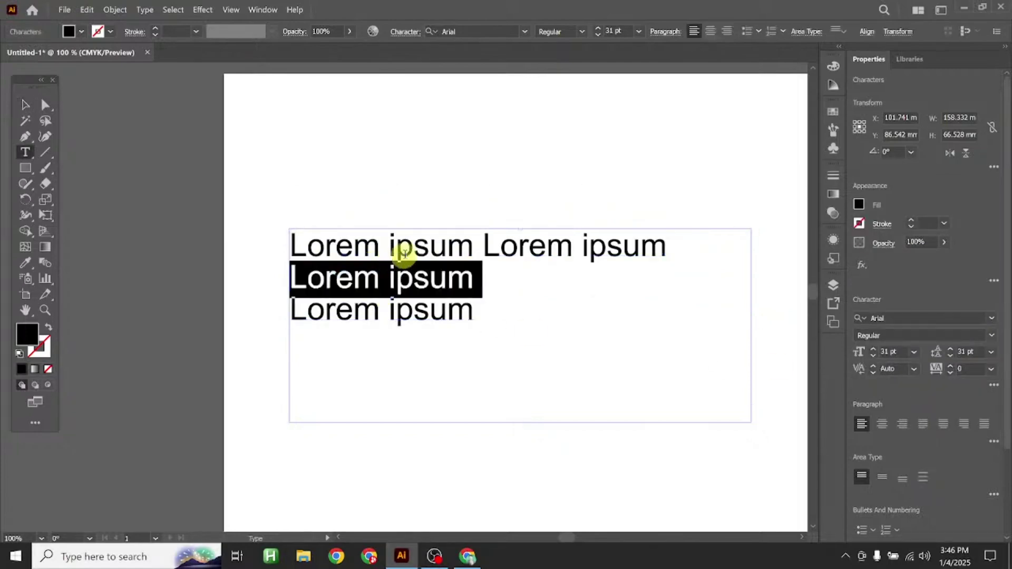
click(467, 270)
drag(473, 275, 294, 267)
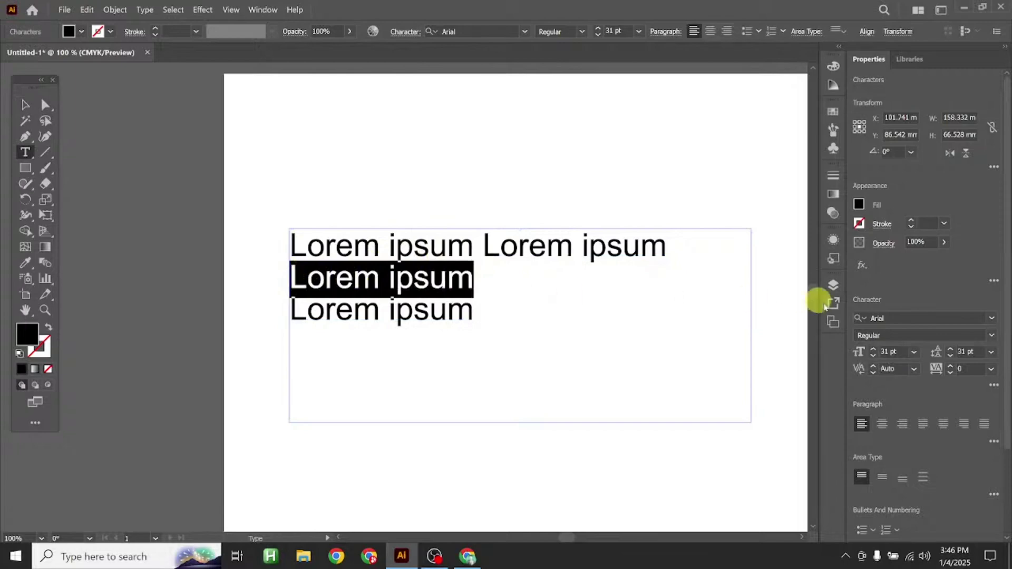
click(994, 387)
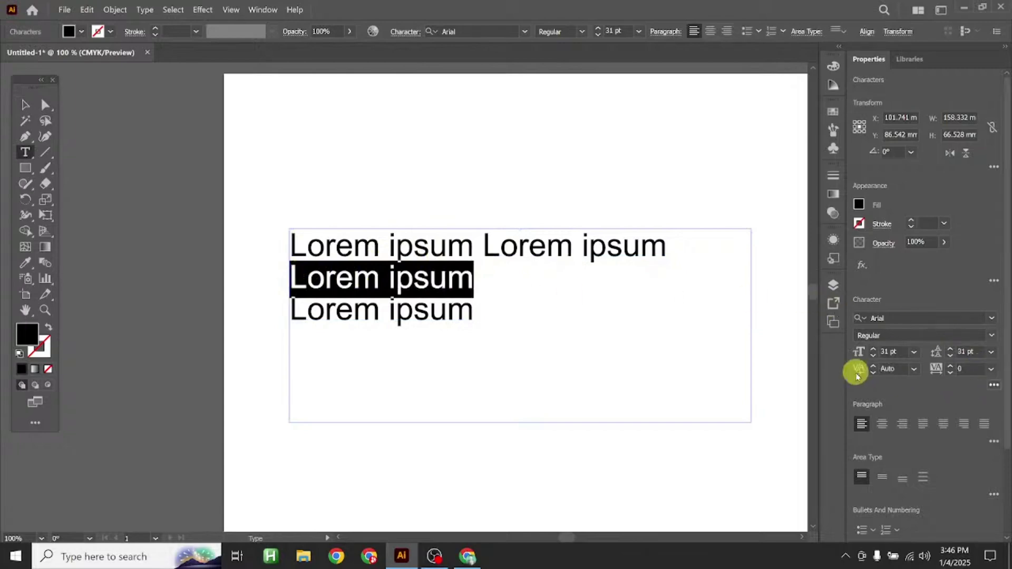
click(873, 280)
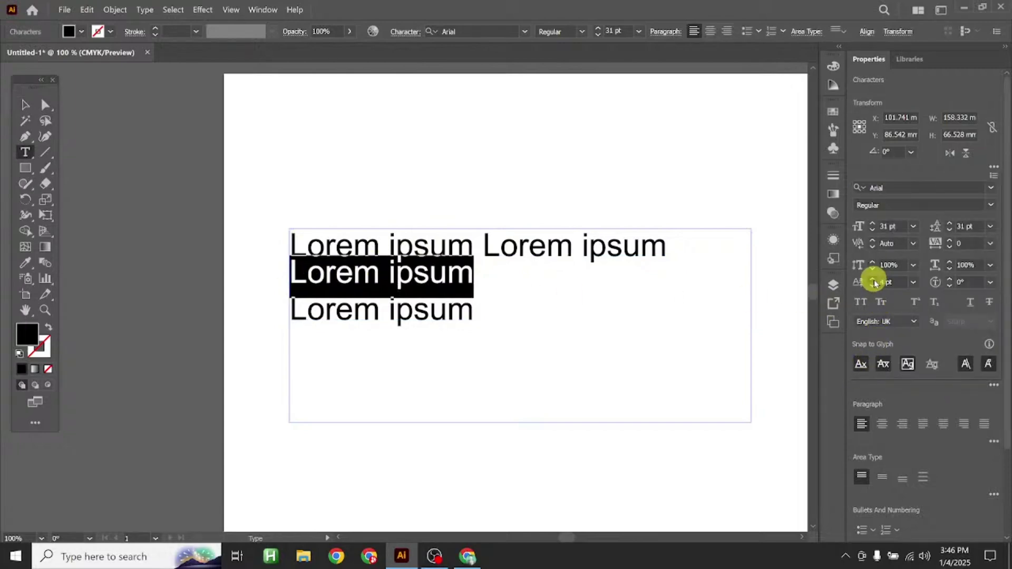
drag(874, 280, 874, 280)
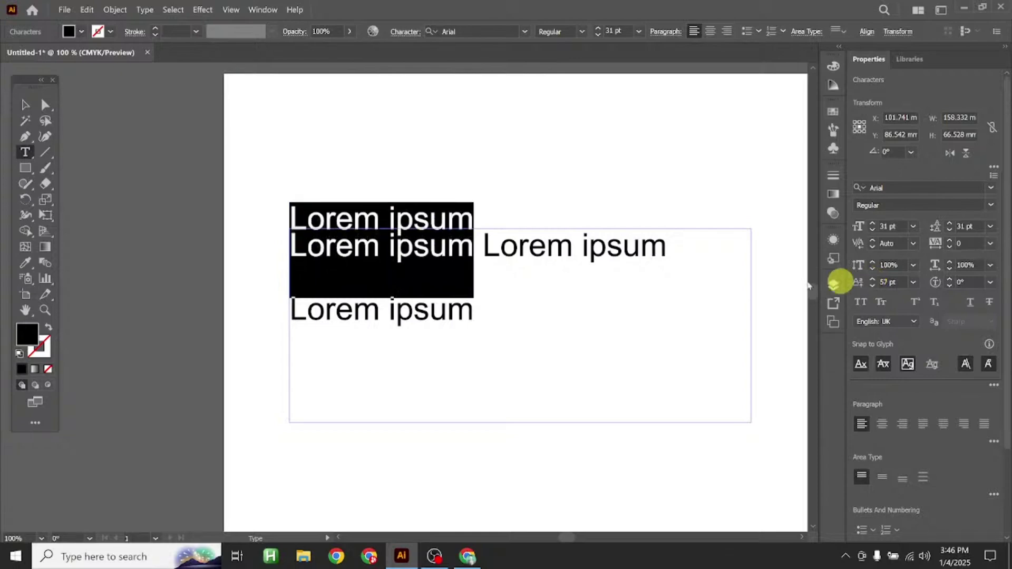
Undo the stray text object above the paragraph and the second line's baseline shift
click(21, 112)
click(410, 157)
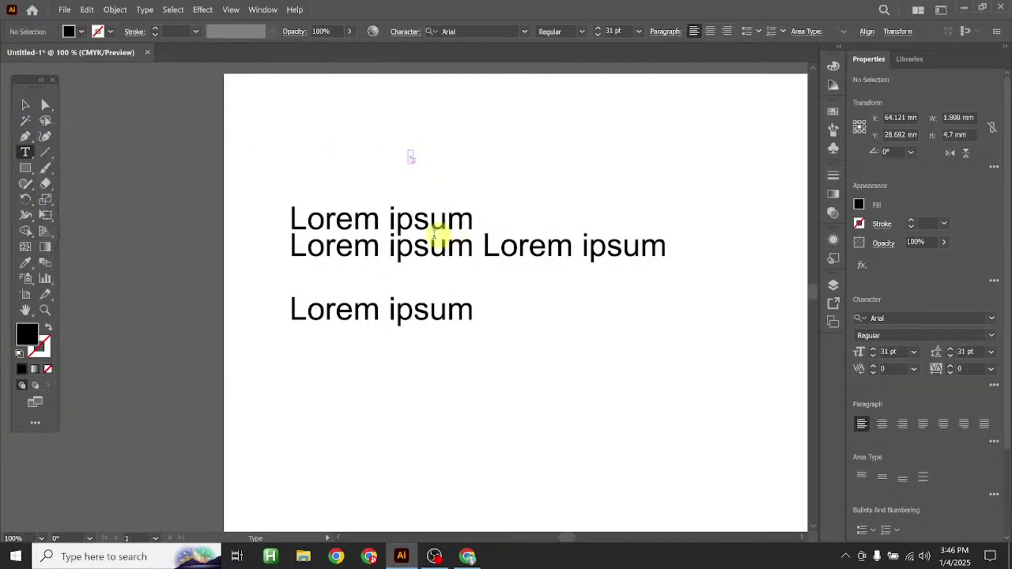
click(25, 105)
click(369, 136)
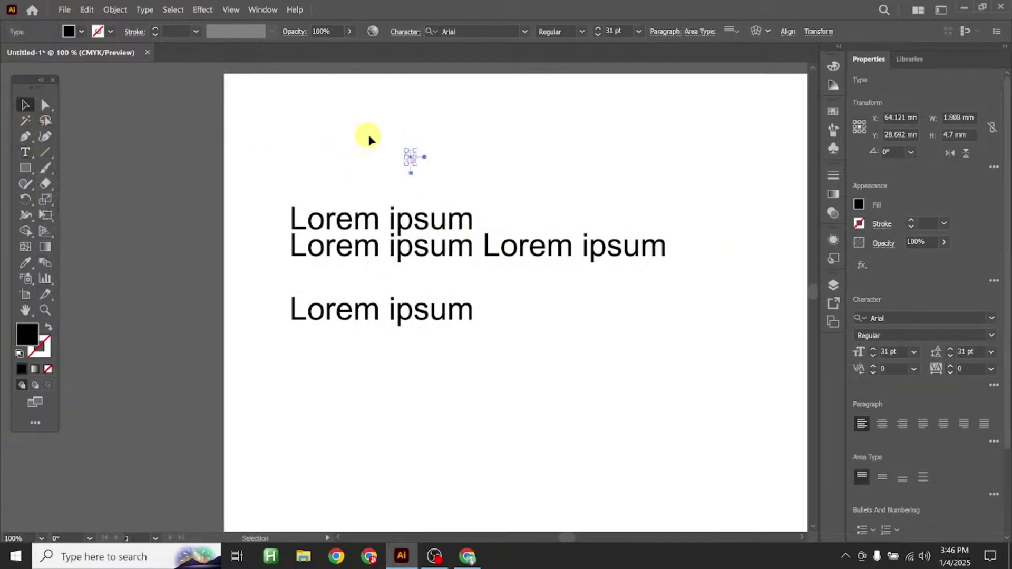
click(504, 185)
key(ctrl+z)
key(ctrl+z)
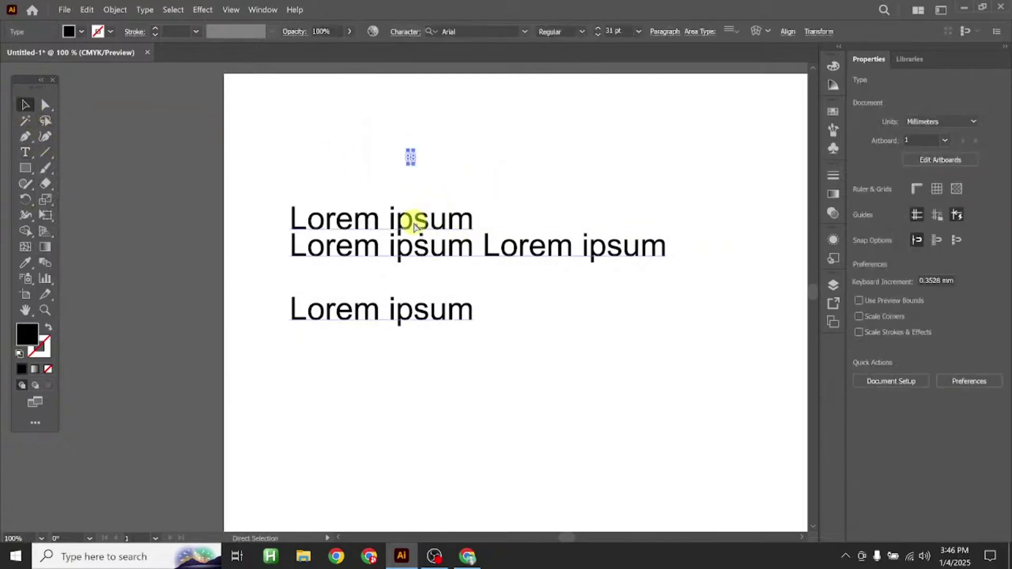
key(ctrl+z)
key(ctrl+z)
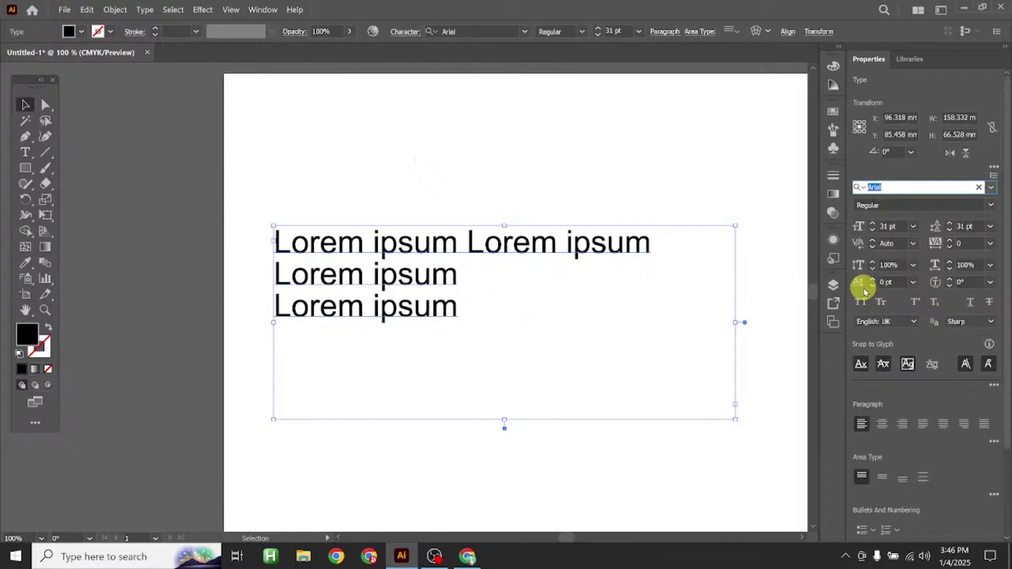
Set the character rotation of the whole text frame to 12°
click(950, 281)
click(949, 281)
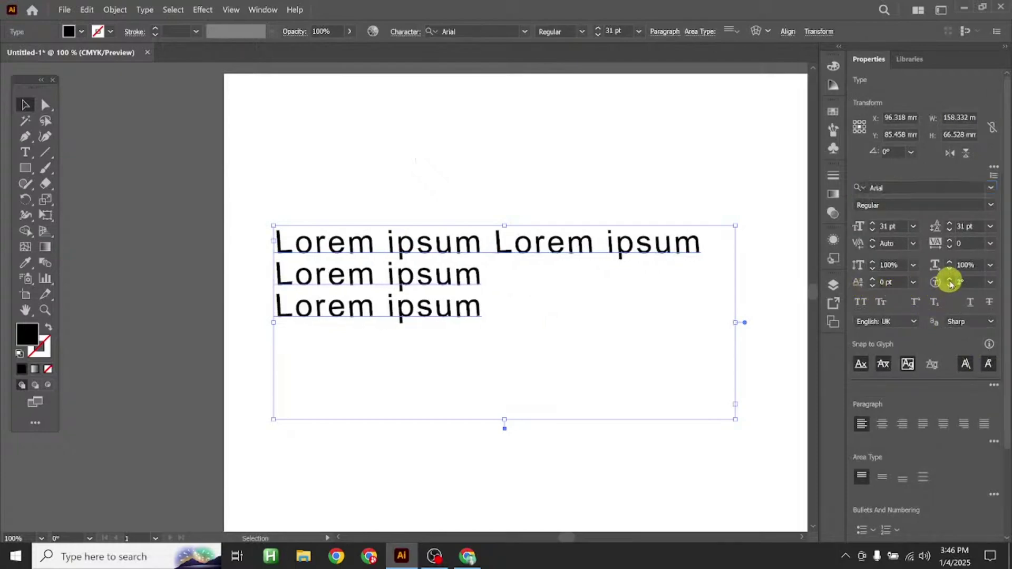
click(950, 280)
click(949, 281)
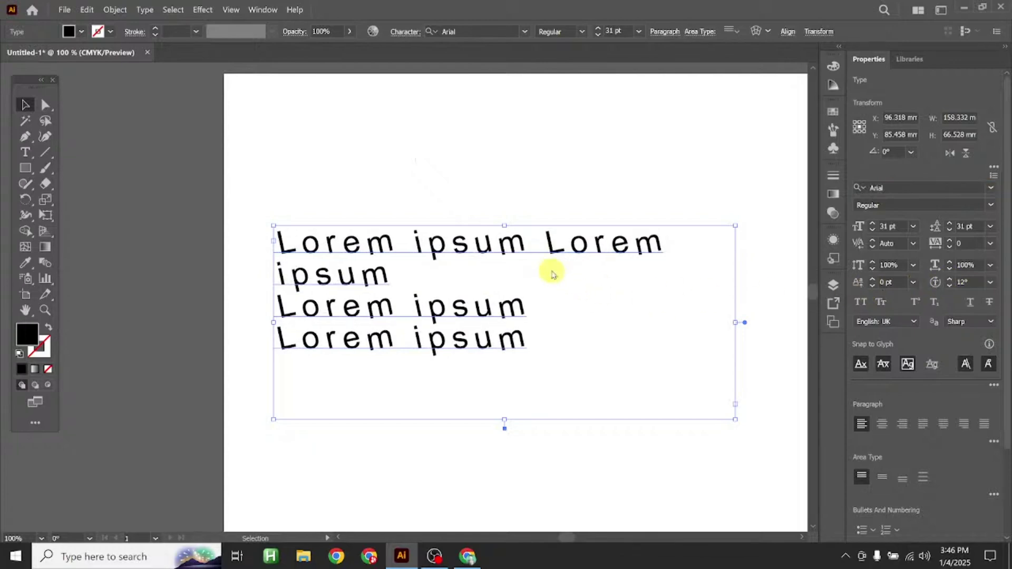
Reset the text's character rotation to 0° and move the text frame slightly down and to the right
click(991, 283)
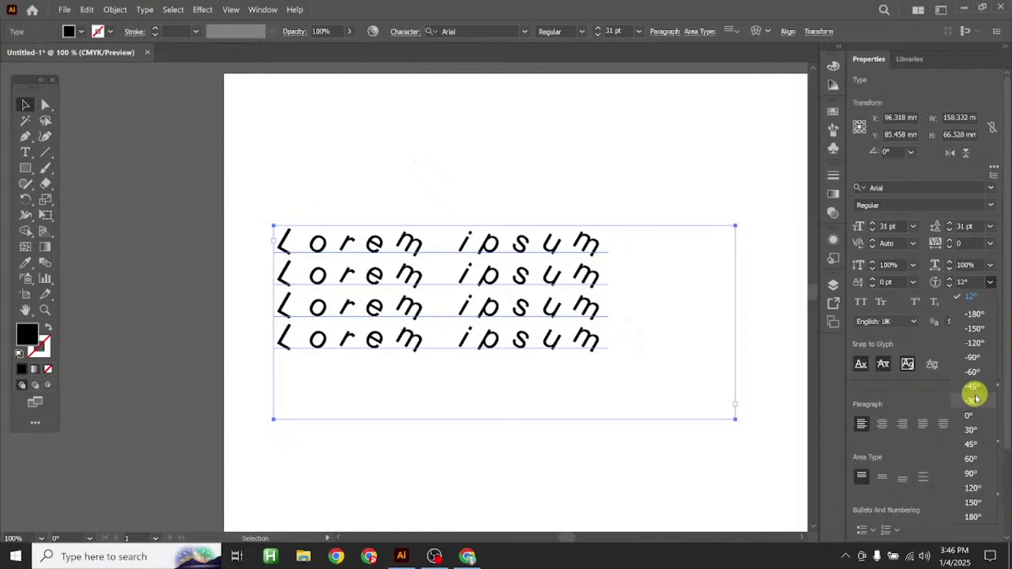
click(916, 333)
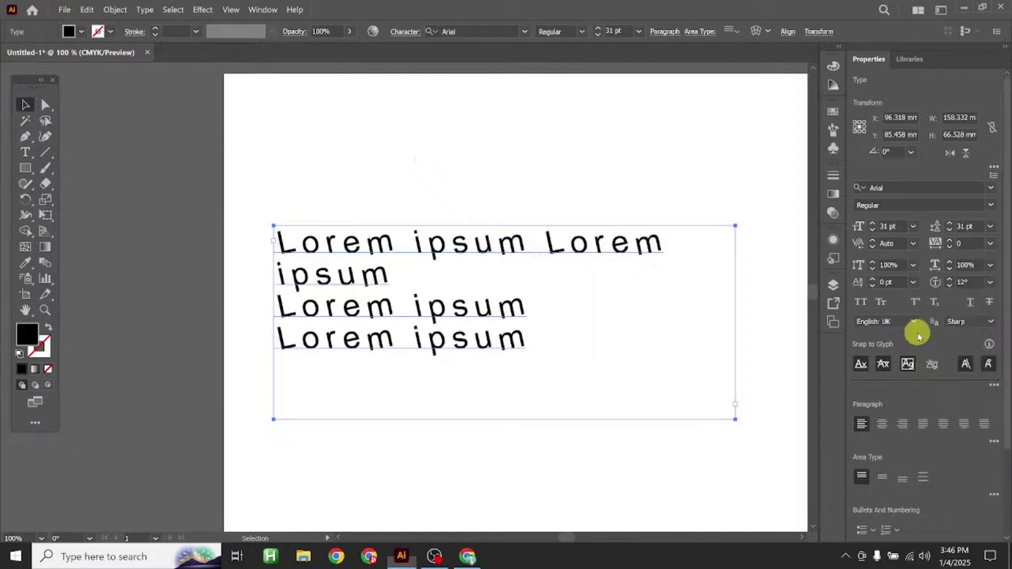
click(991, 282)
click(973, 414)
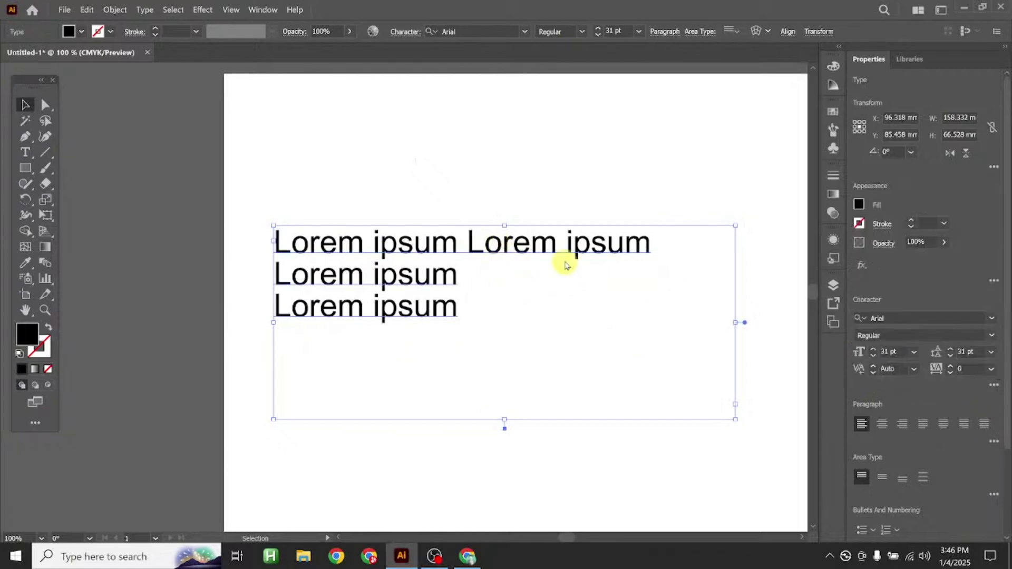
drag(350, 244, 378, 284)
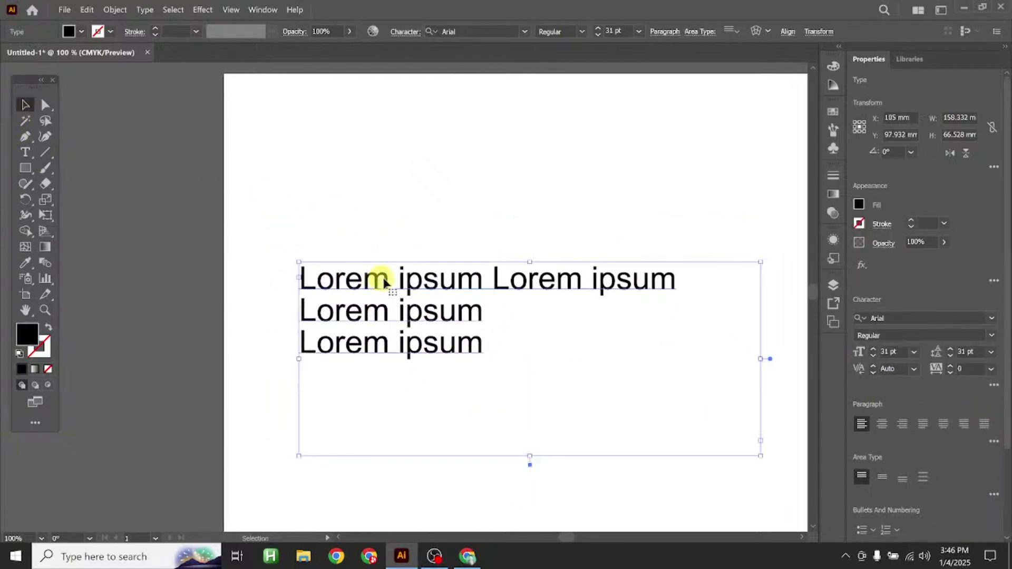
Switch to YouTube Studio in the browser, read through the live chat messages, and return to Illustrator
click(467, 555)
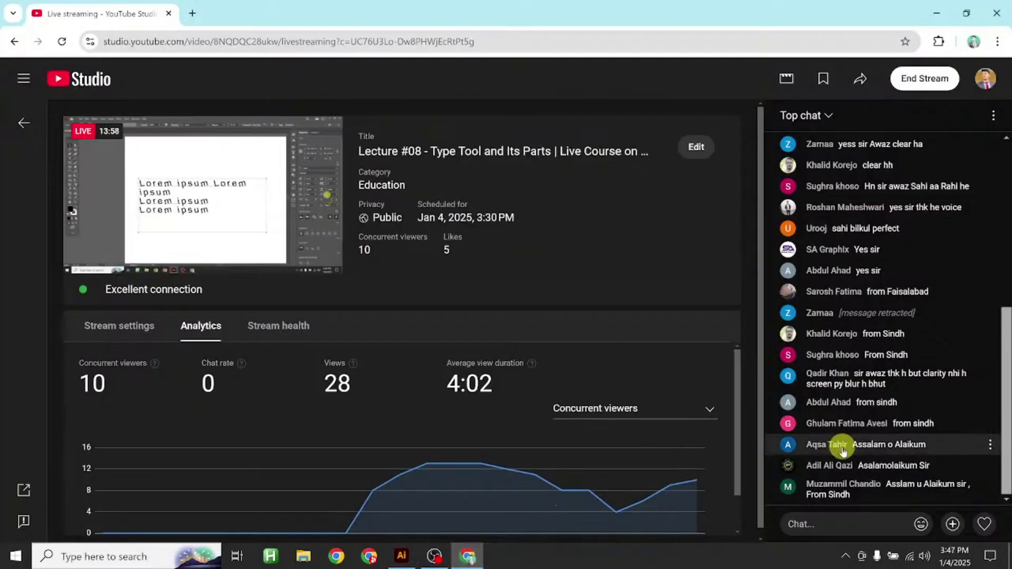
scroll(865, 466, up, 3)
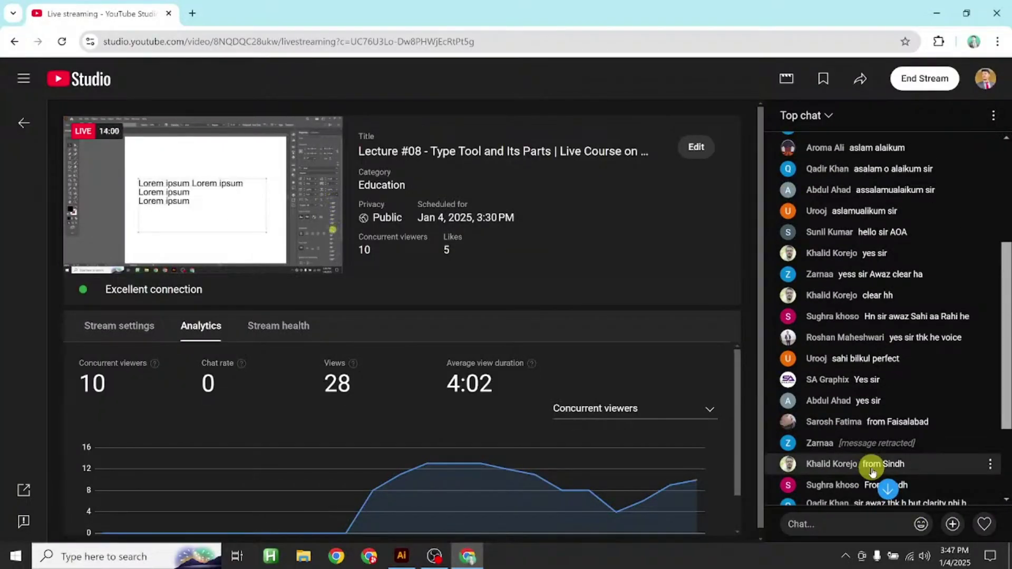
scroll(873, 471, down, 3)
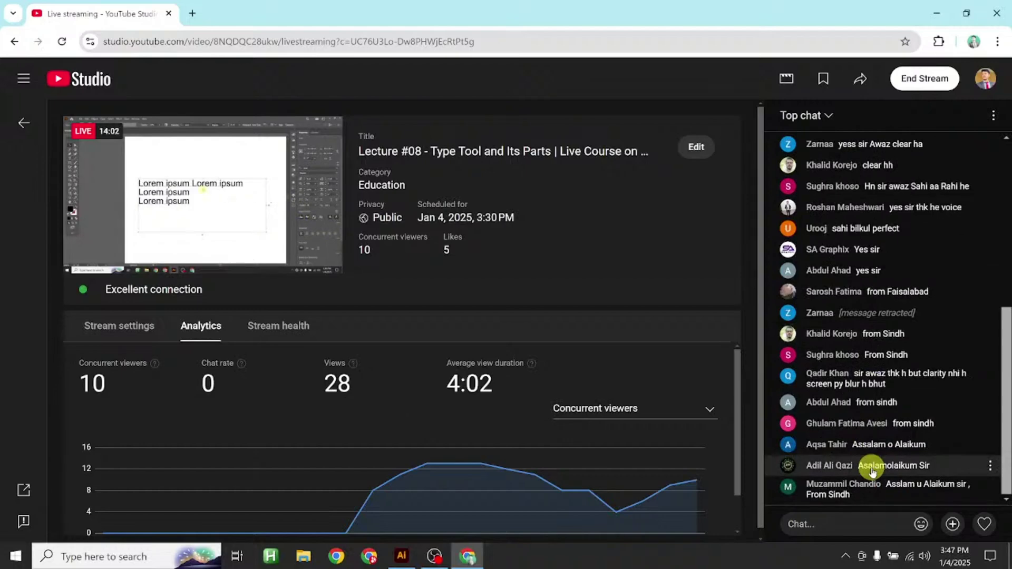
scroll(885, 329, up, 1)
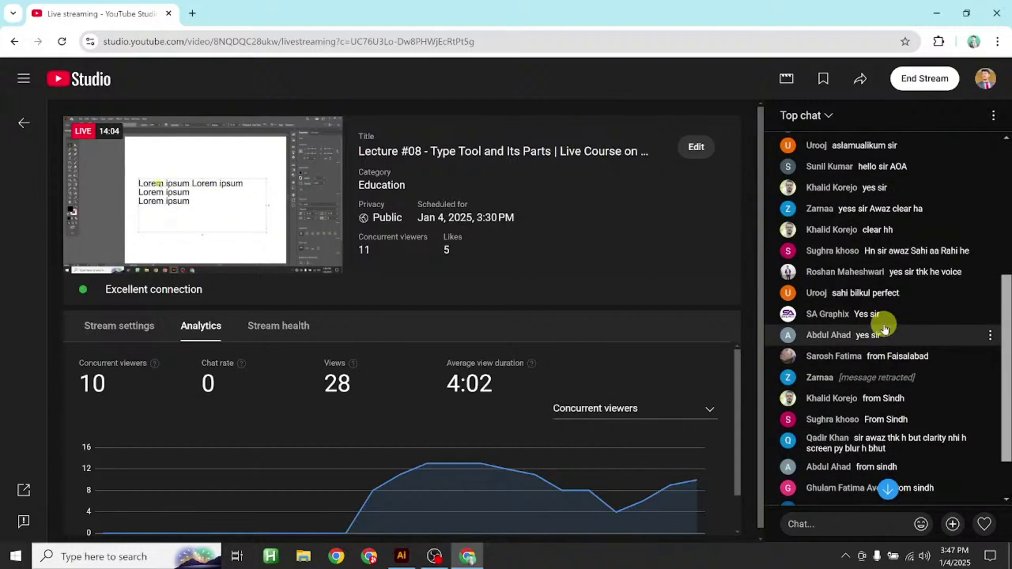
scroll(885, 337, down, 2)
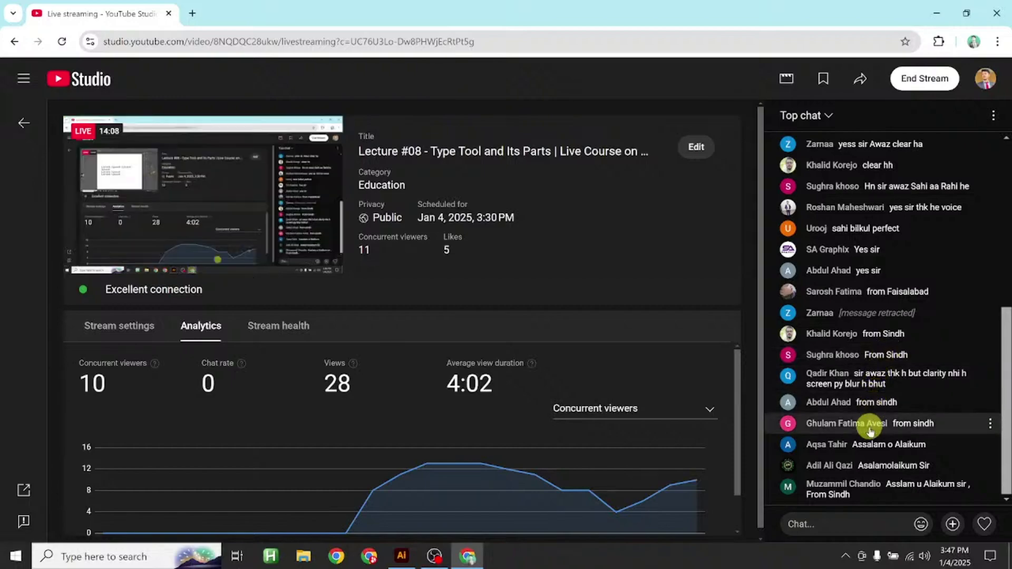
click(937, 13)
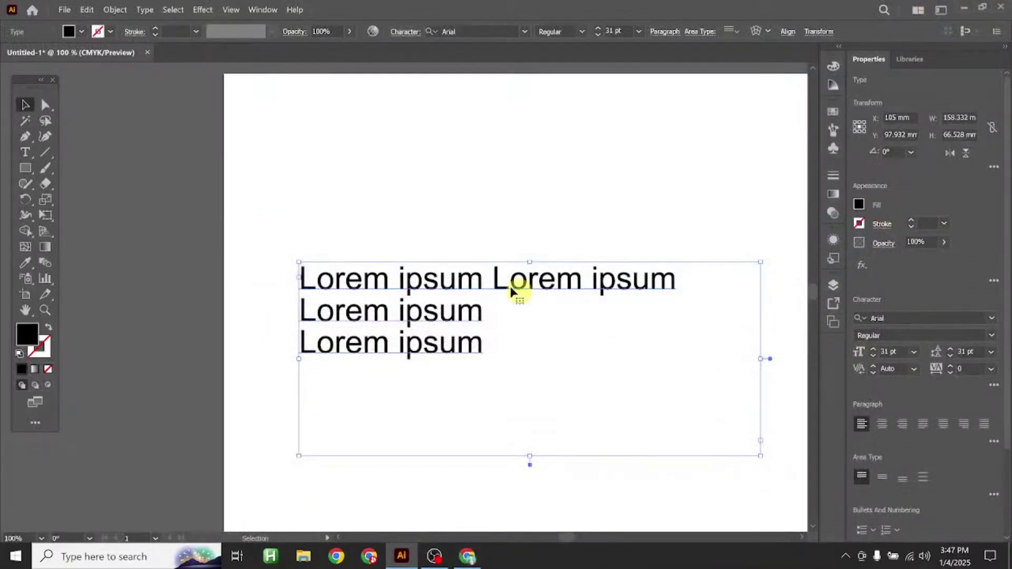
Reposition the text frame to about X 95 mm, Y 99 mm and check the additional character options
drag(486, 277, 452, 279)
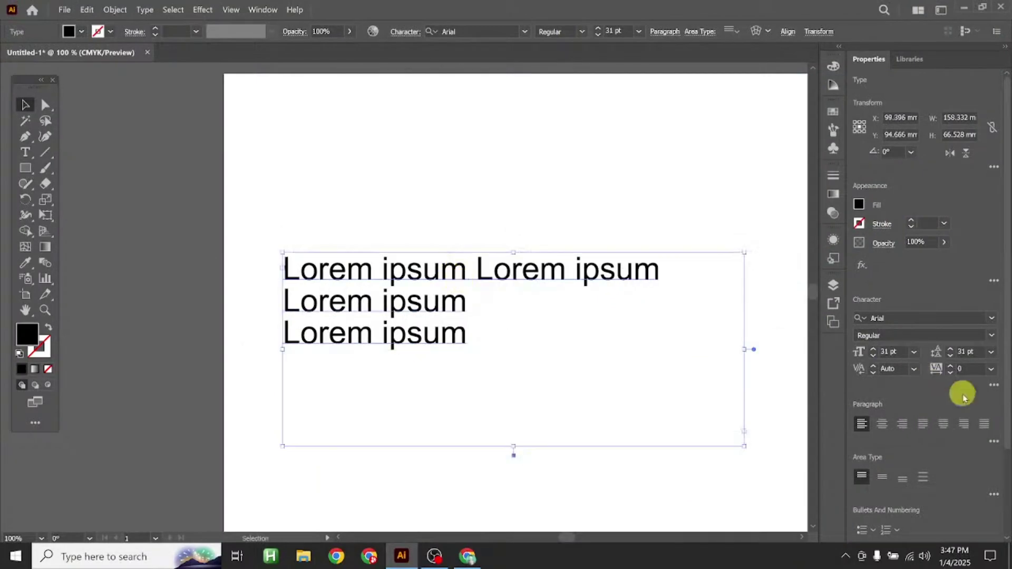
click(994, 386)
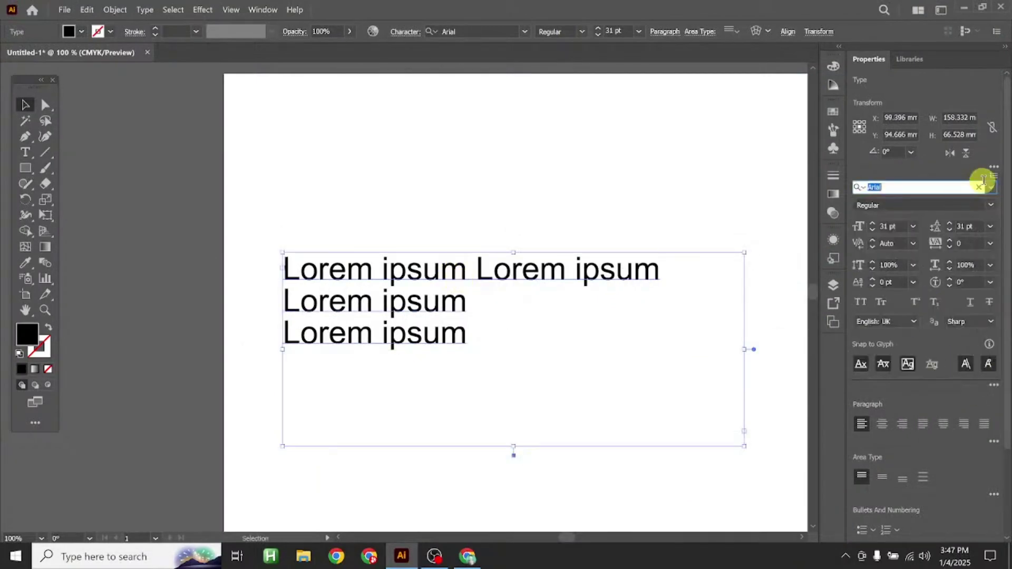
click(763, 232)
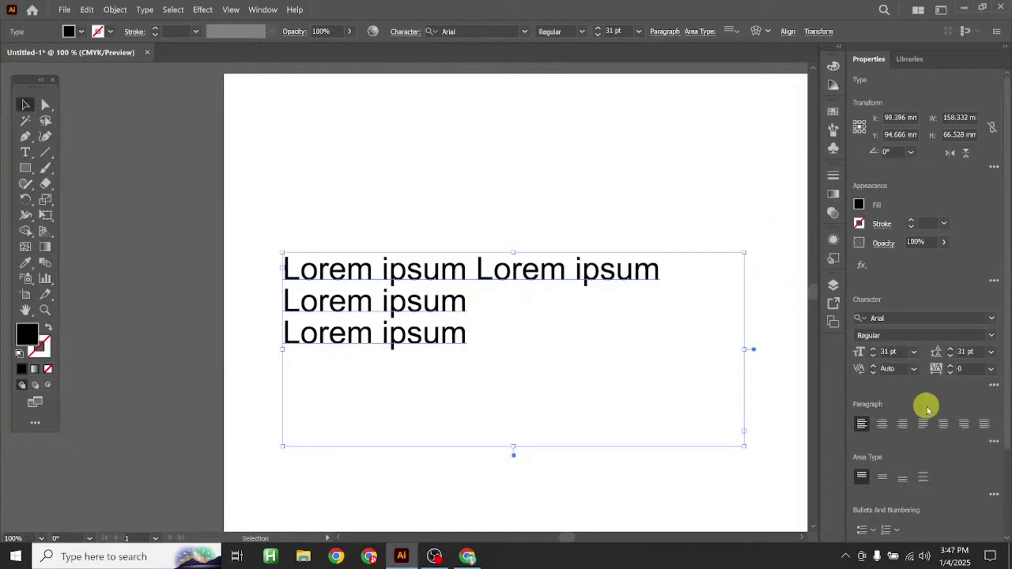
drag(515, 269, 502, 283)
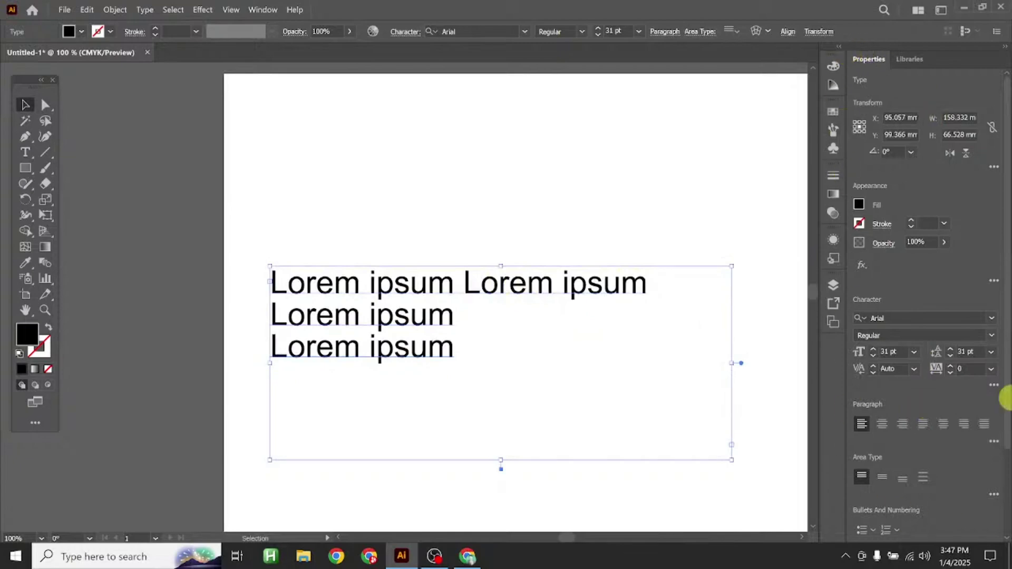
Check which workspace is active in the workspace list, and deselect the text frame
click(263, 11)
mouse_move(345, 62)
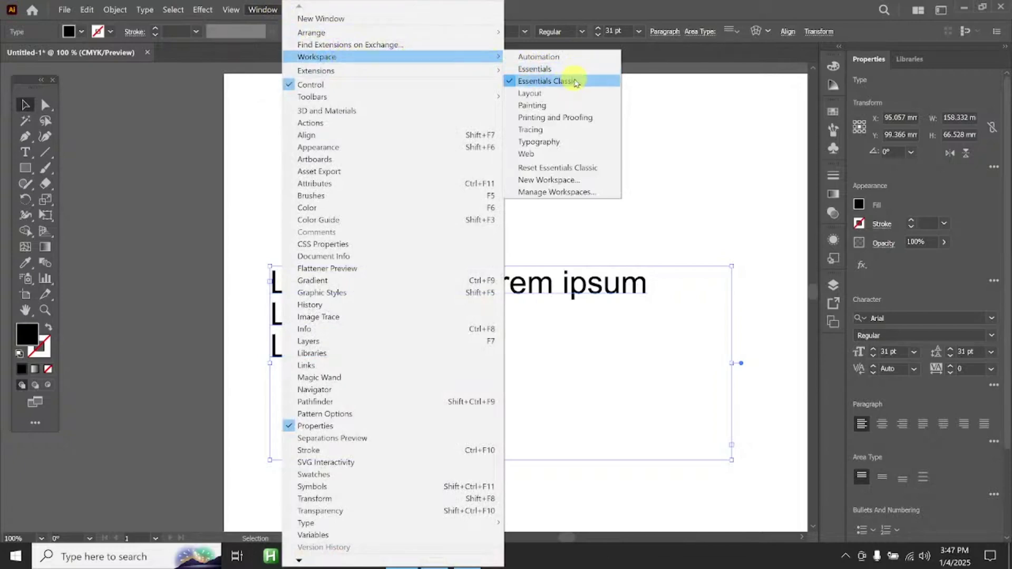
click(739, 290)
click(727, 321)
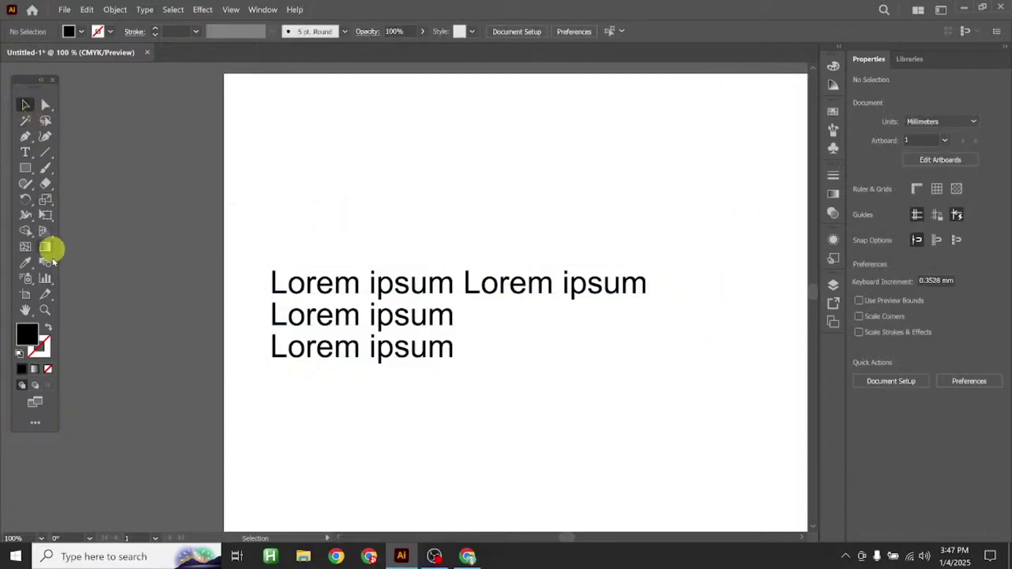
Nudge the text frame to about X 97 mm and choose the Essentials Classic workspace
drag(393, 291, 403, 296)
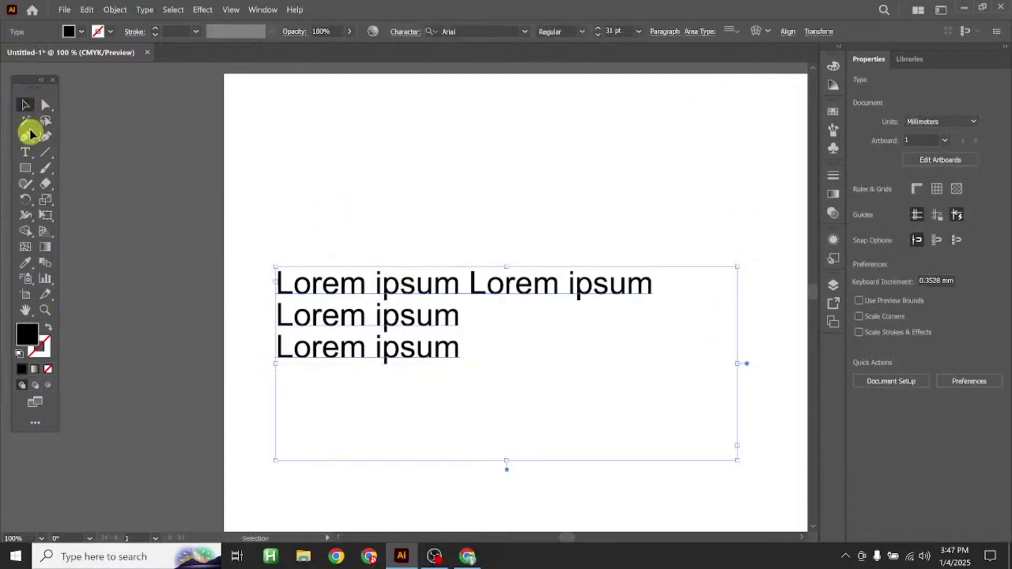
click(262, 10)
mouse_move(351, 56)
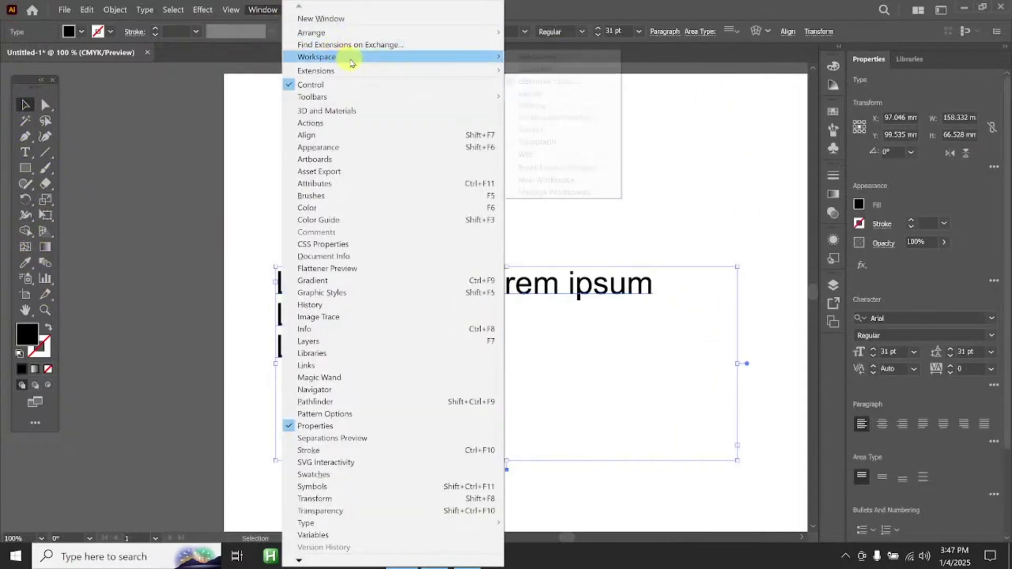
click(549, 83)
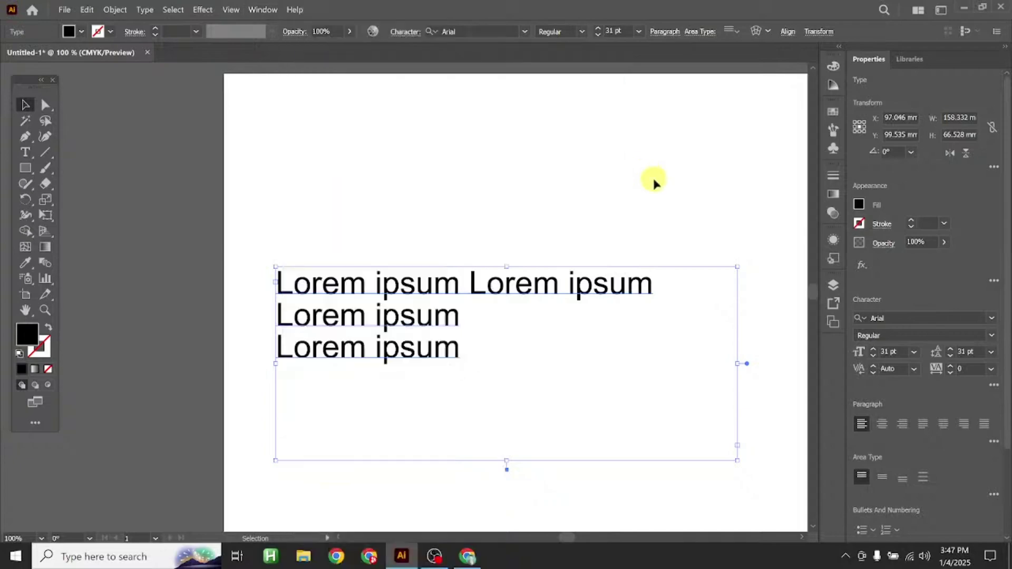
click(655, 181)
Move the text frame to about X 95 mm, Y 101 mm and review the additional character options
drag(406, 279, 402, 290)
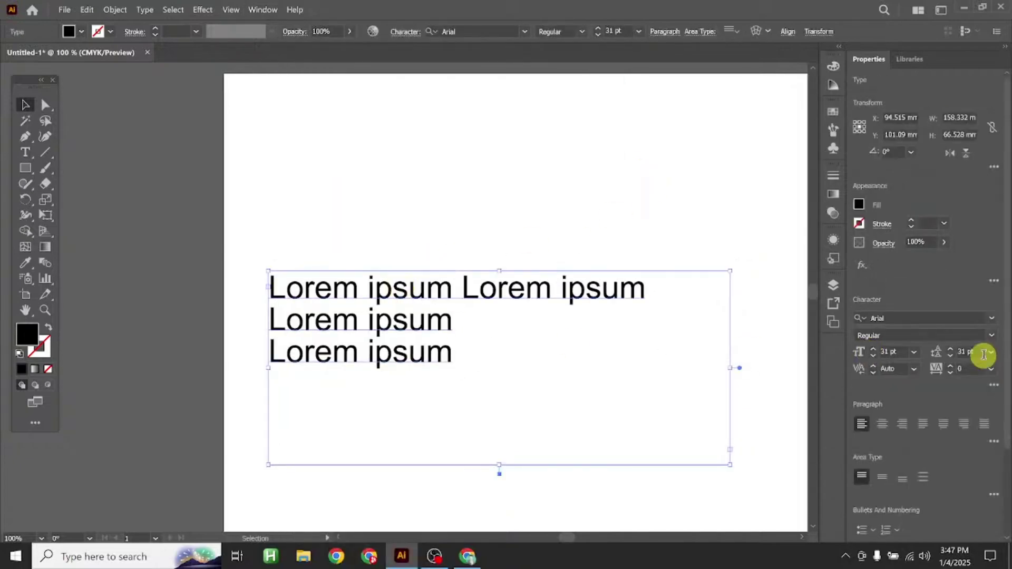
click(993, 386)
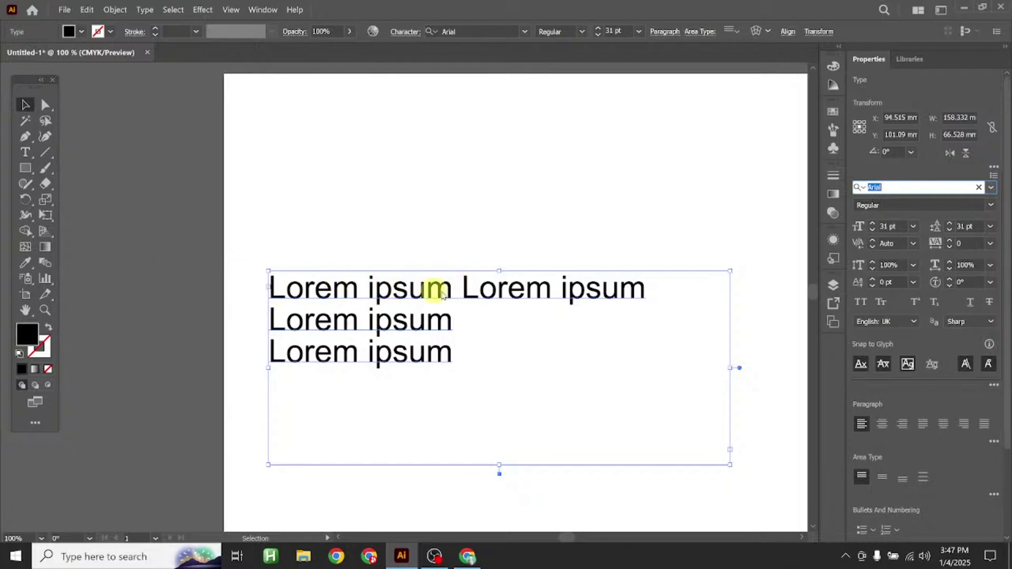
click(478, 296)
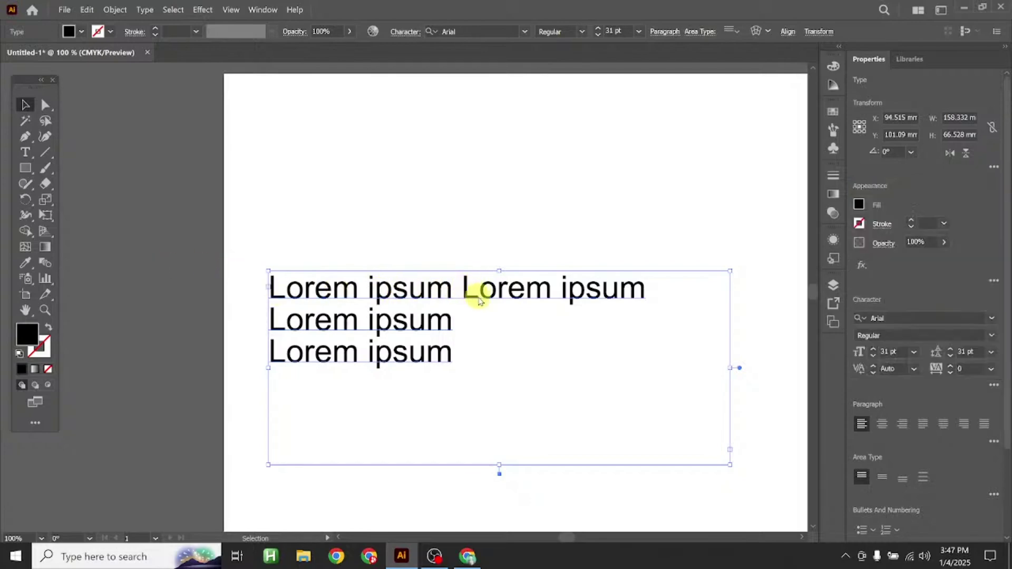
Change the initial of the second "Lorem" in the first line to lowercase and move the text frame to about X 95 mm, Y 99 mm
double_click(480, 298)
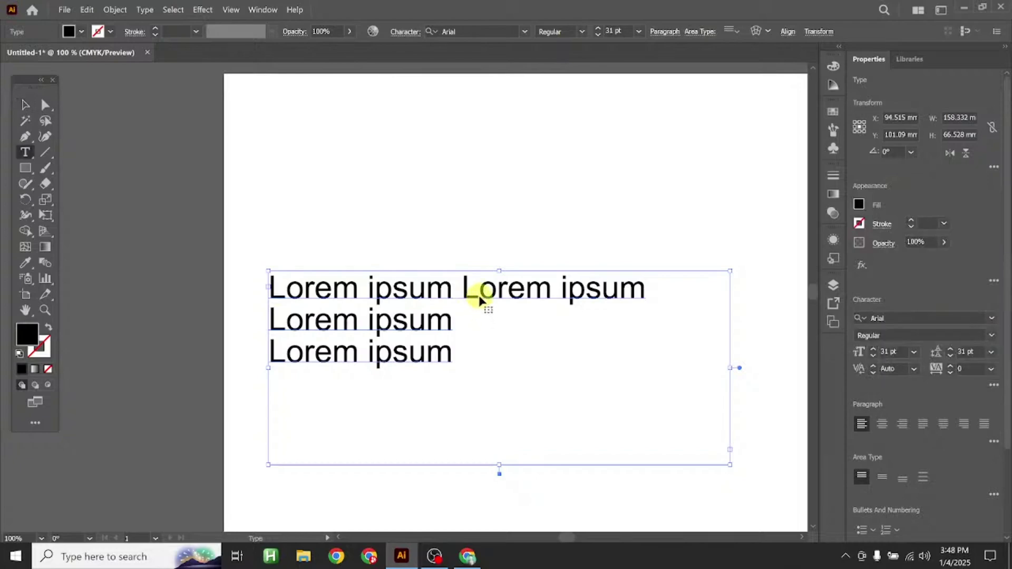
key(BackSpace)
text(l)
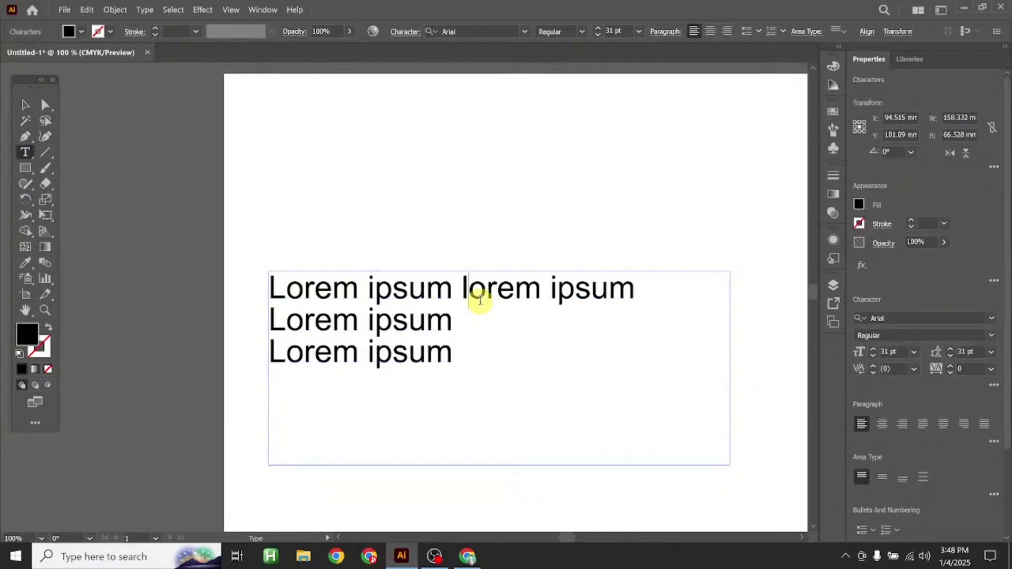
click(25, 104)
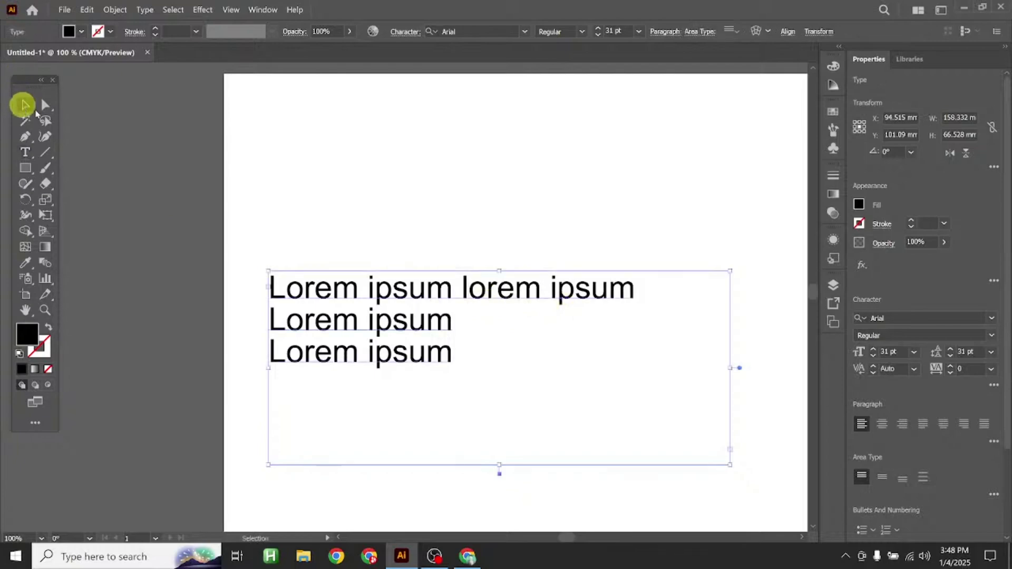
drag(401, 280, 402, 274)
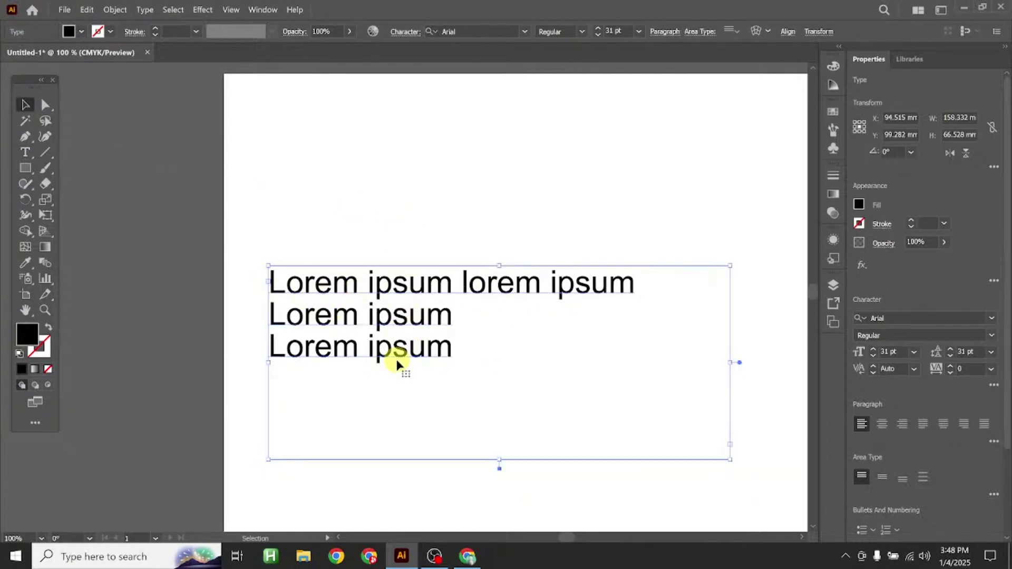
Apply All Caps to the whole placeholder text and close the additional character options
click(994, 387)
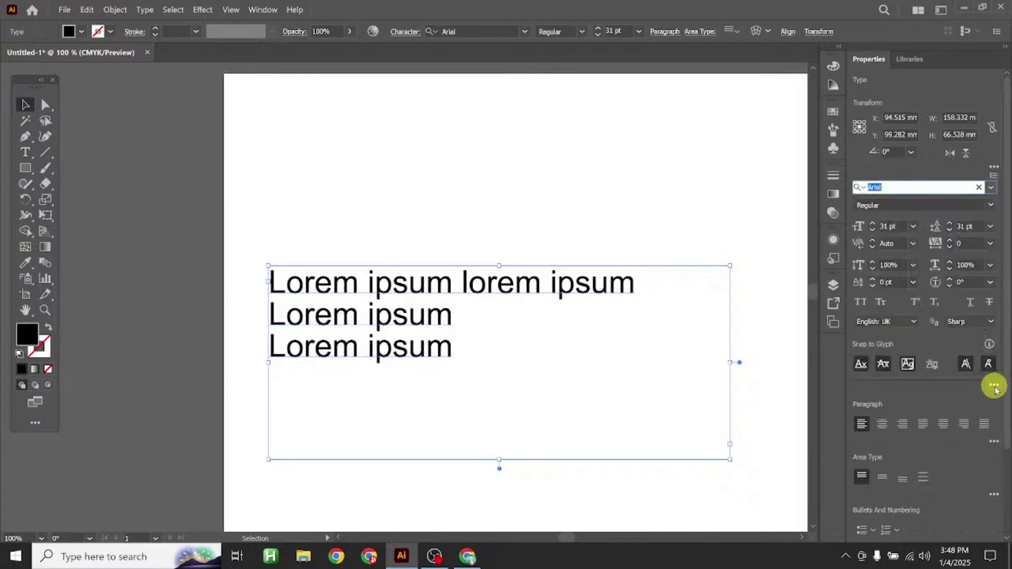
click(861, 303)
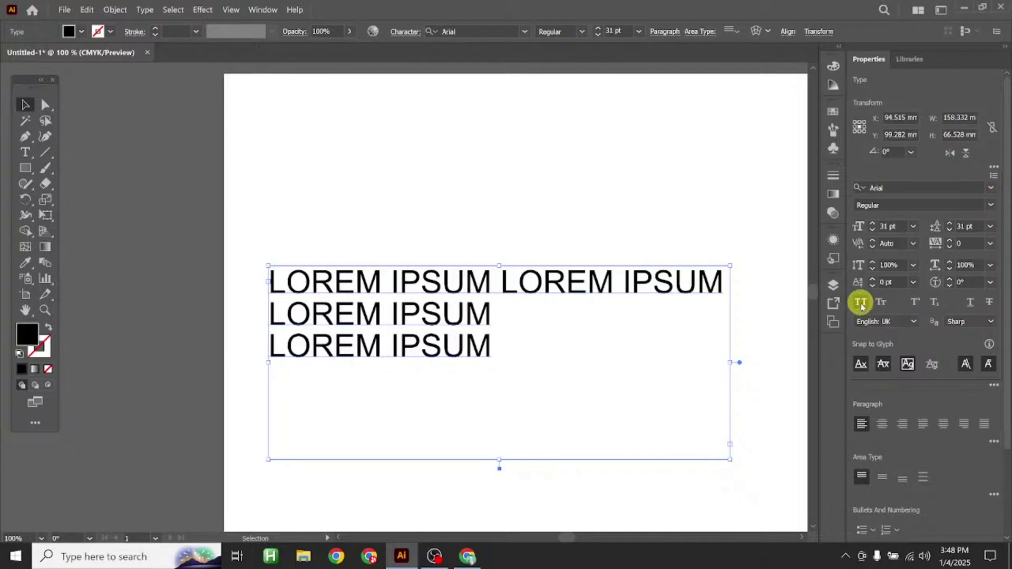
click(488, 280)
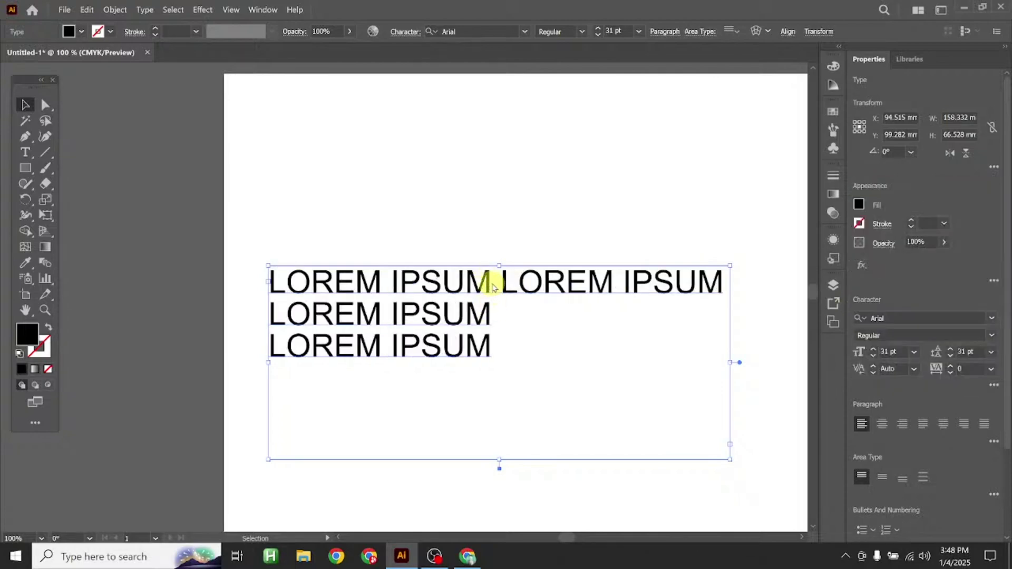
Reposition the all-caps text frame to about X 95 mm, Y 95 mm
mouse_move(488, 279)
mouse_down()
mouse_move(492, 314)
mouse_move(481, 274)
mouse_move(483, 289)
mouse_up()
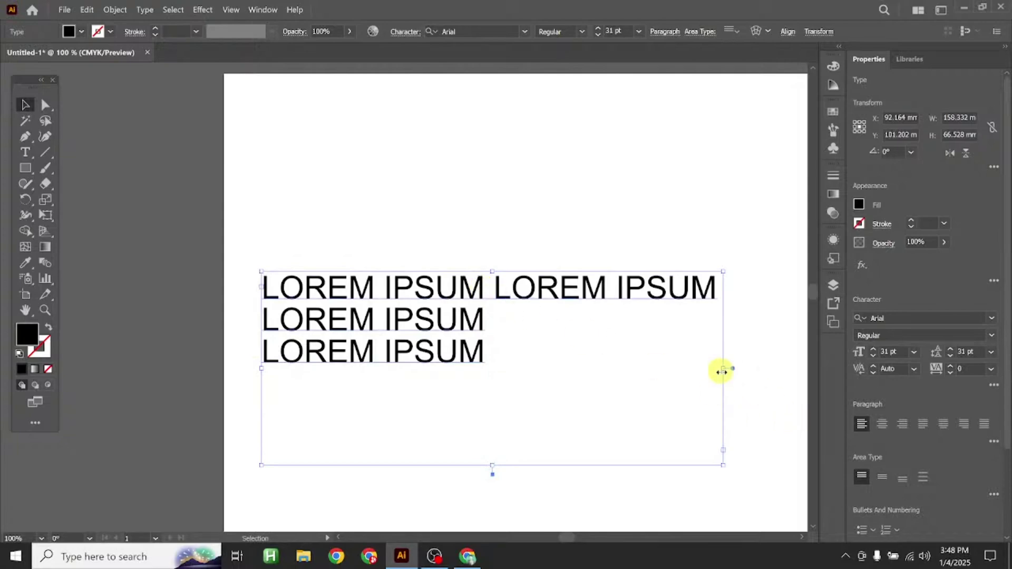
mouse_move(479, 301)
mouse_down()
mouse_move(480, 284)
mouse_move(458, 317)
mouse_move(467, 285)
mouse_move(476, 290)
mouse_up()
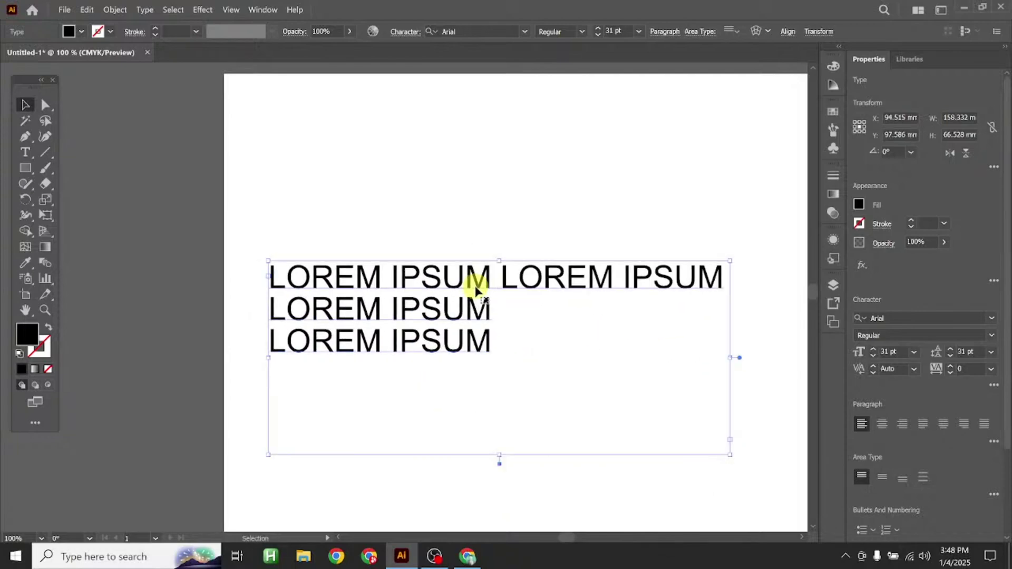
drag(476, 290, 442, 323)
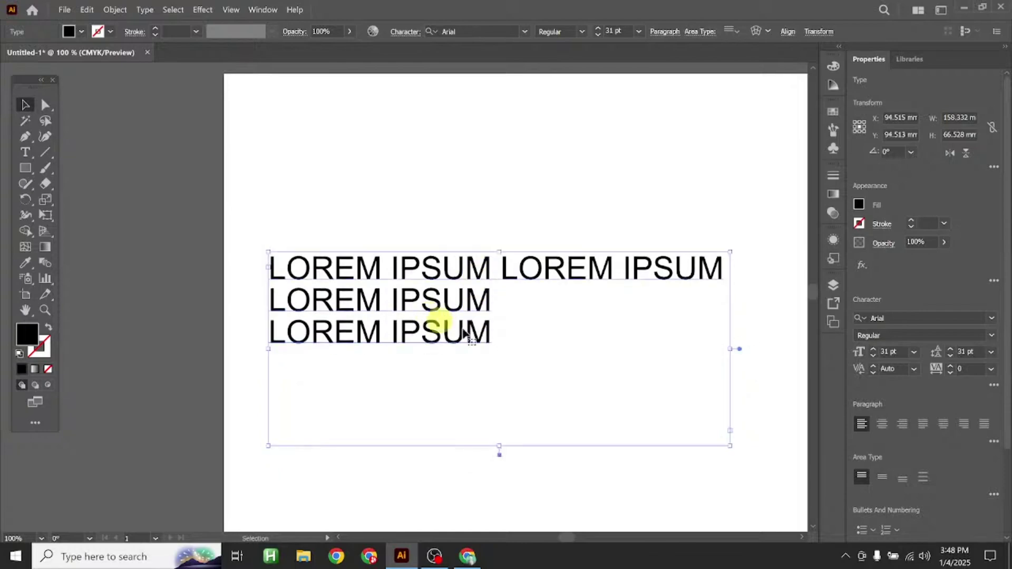
Toggle All Caps off and on again for comparison, and leave it switched off
click(993, 385)
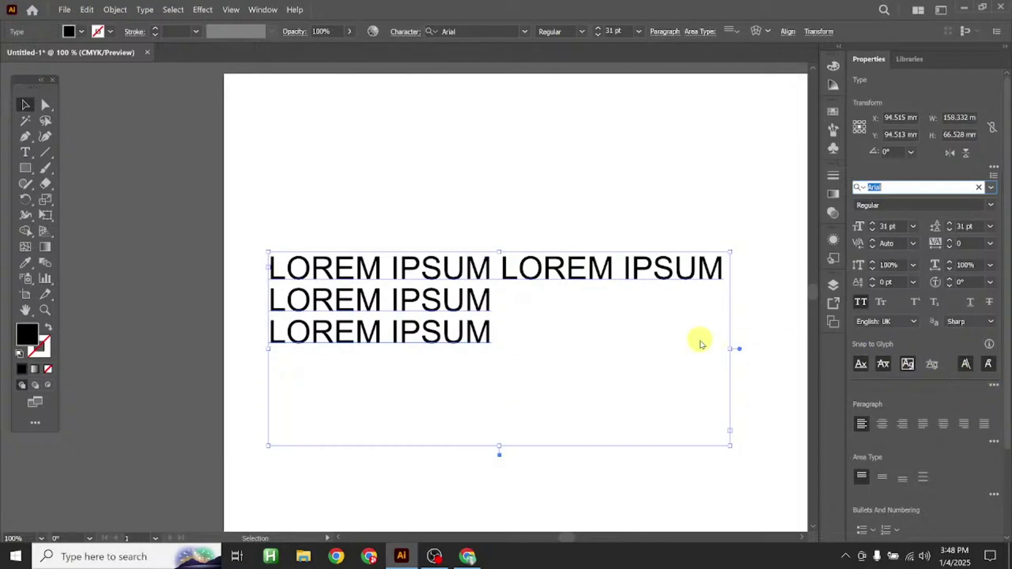
click(864, 304)
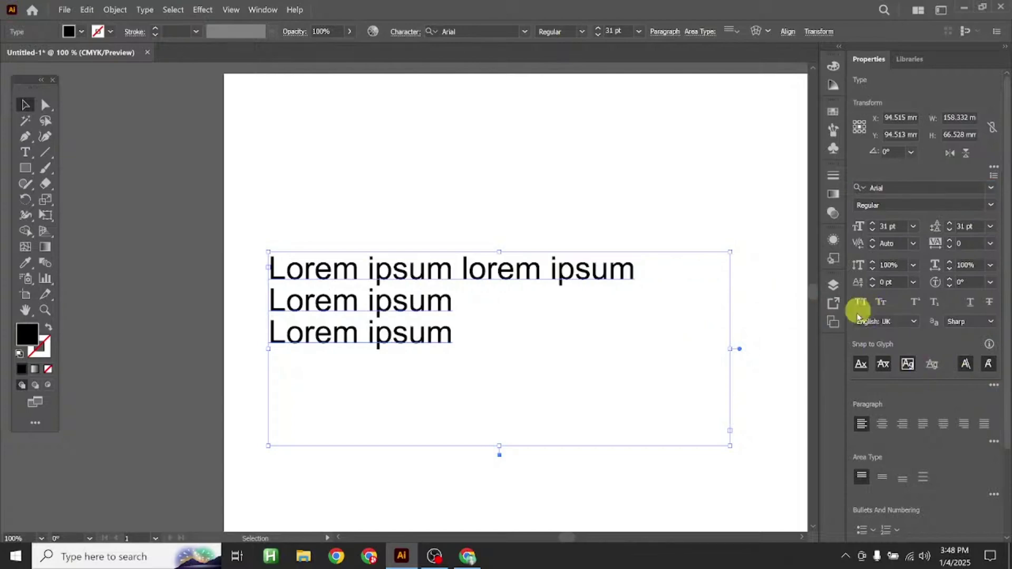
click(862, 305)
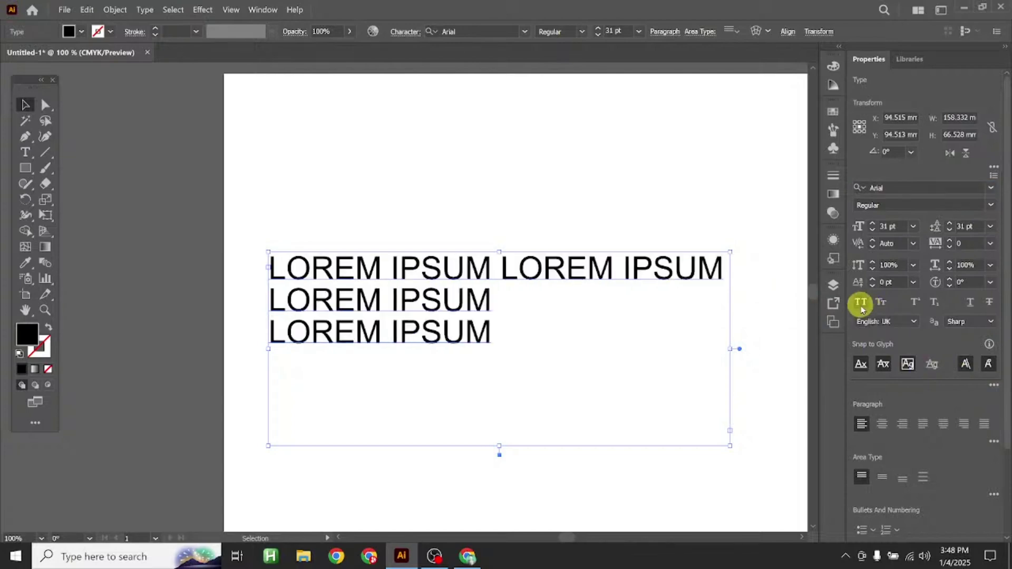
click(862, 305)
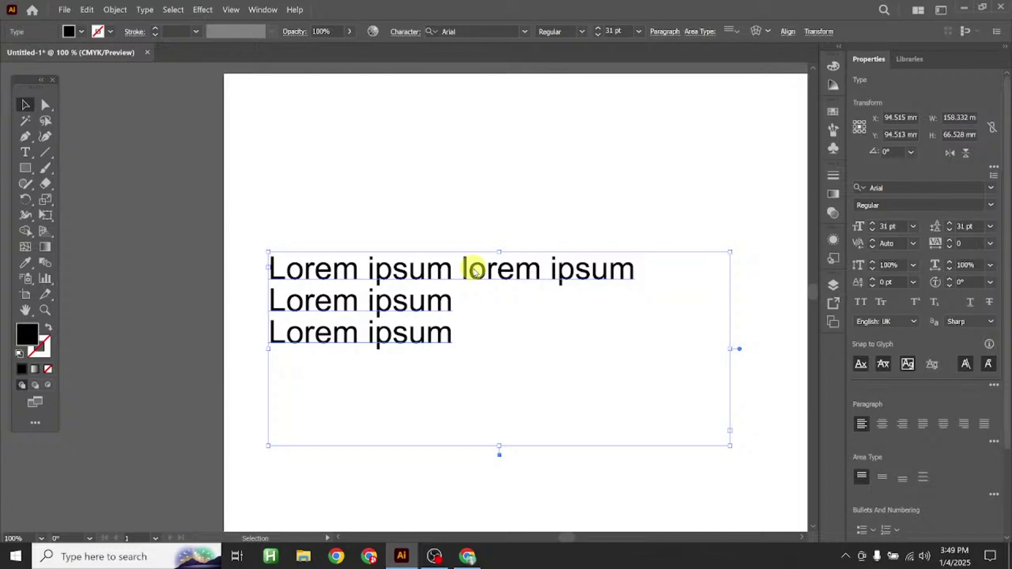
Apply Small Caps to the whole placeholder text and reselect the text frame
click(881, 303)
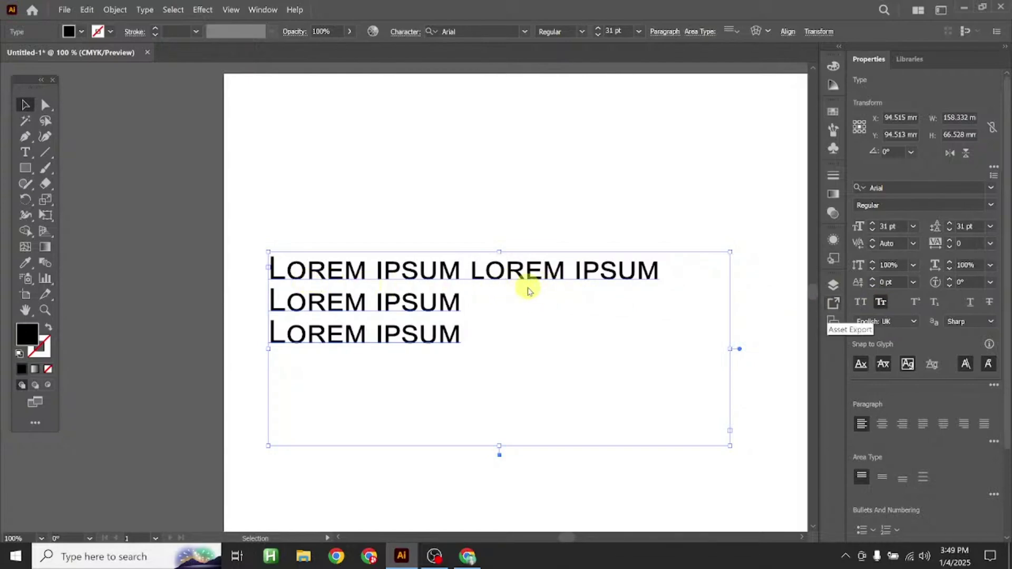
click(389, 289)
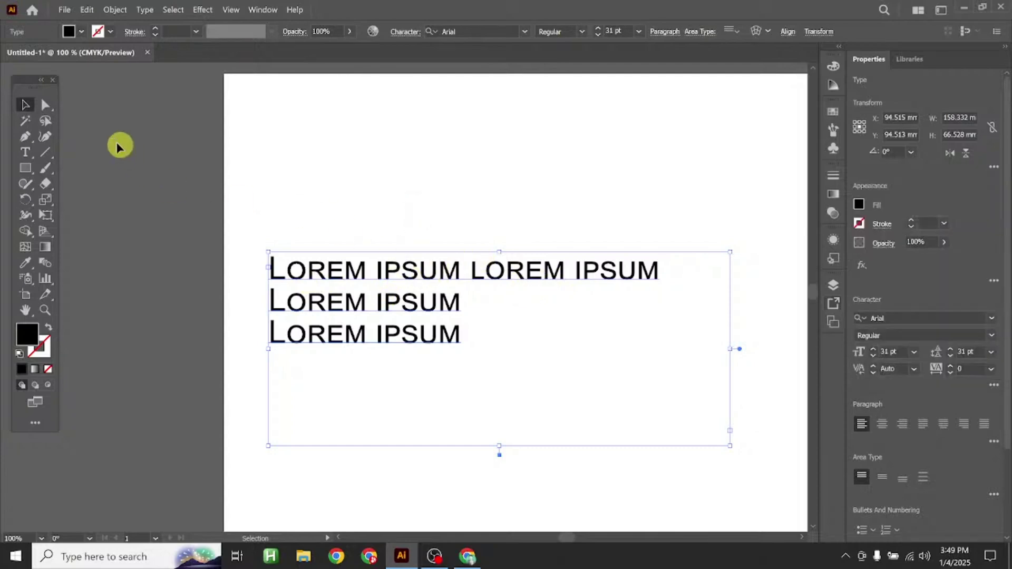
click(345, 181)
click(365, 277)
Examine up close how the initials and the remaining letters differ in size in the small-caps text
scroll(330, 283, up, 4)
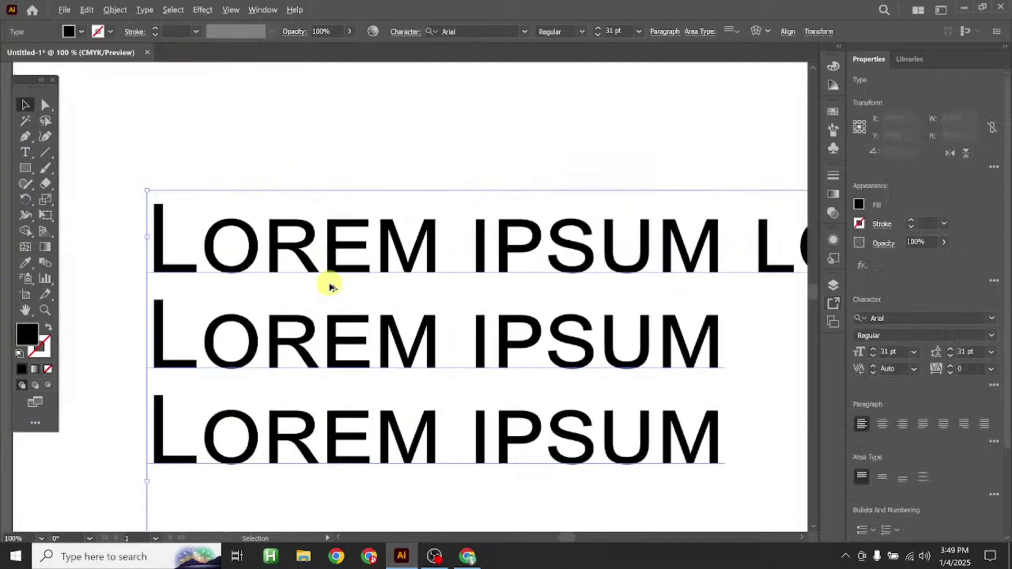
scroll(299, 287, down, 3)
scroll(396, 292, up, 1)
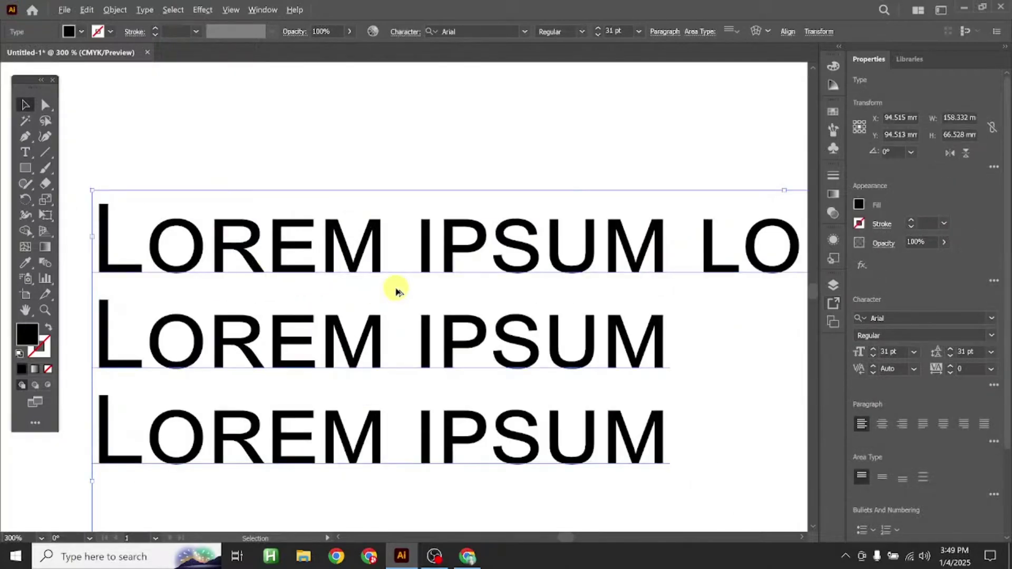
scroll(396, 292, down, 1)
scroll(418, 289, down, 1)
scroll(509, 296, up, 2)
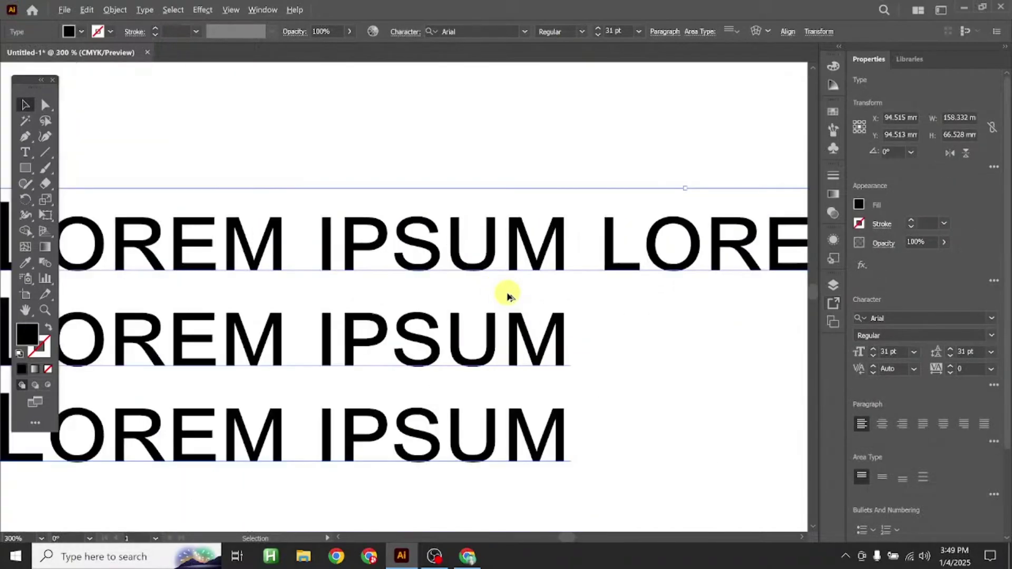
scroll(508, 292, down, 1)
drag(350, 266, 329, 244)
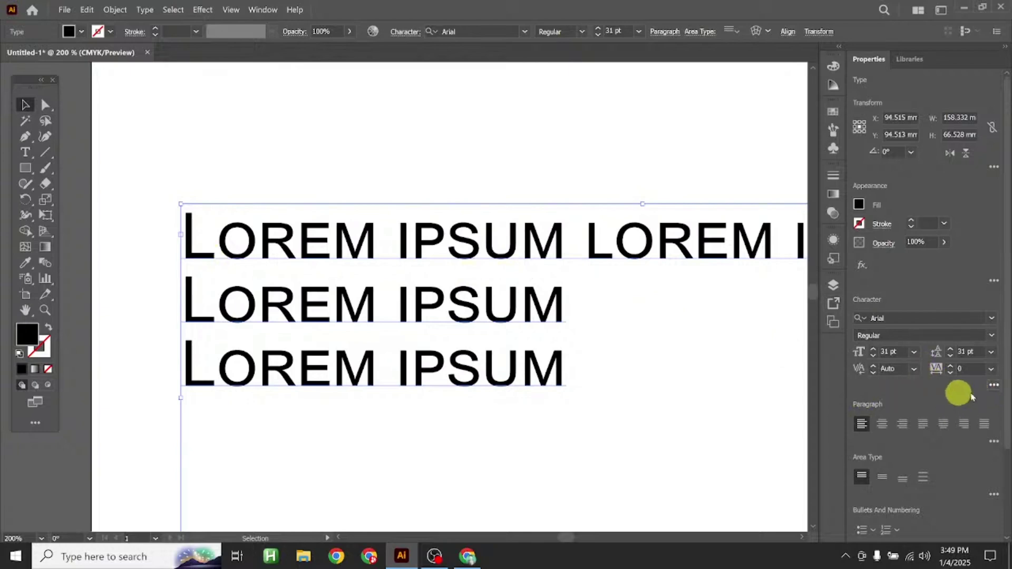
Compare the two case styles by switching the text to All Caps, back to Small Caps, and to All Caps again
click(994, 386)
click(866, 305)
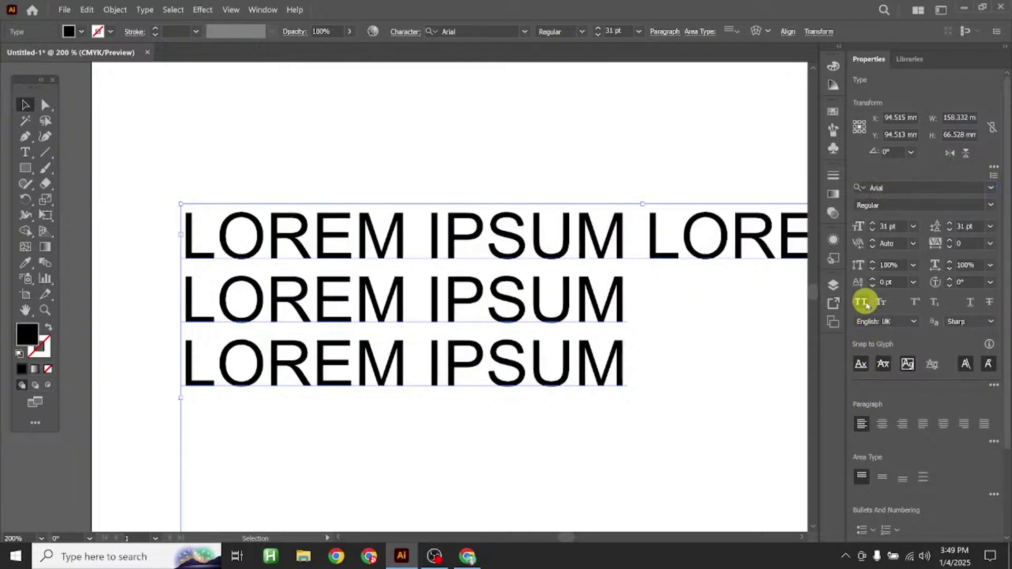
click(880, 305)
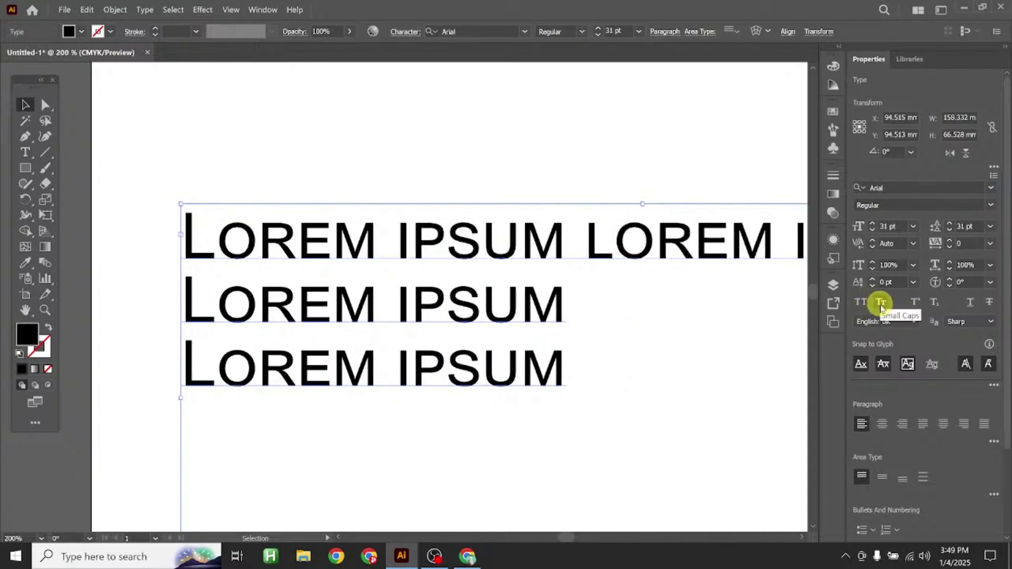
click(860, 302)
click(615, 165)
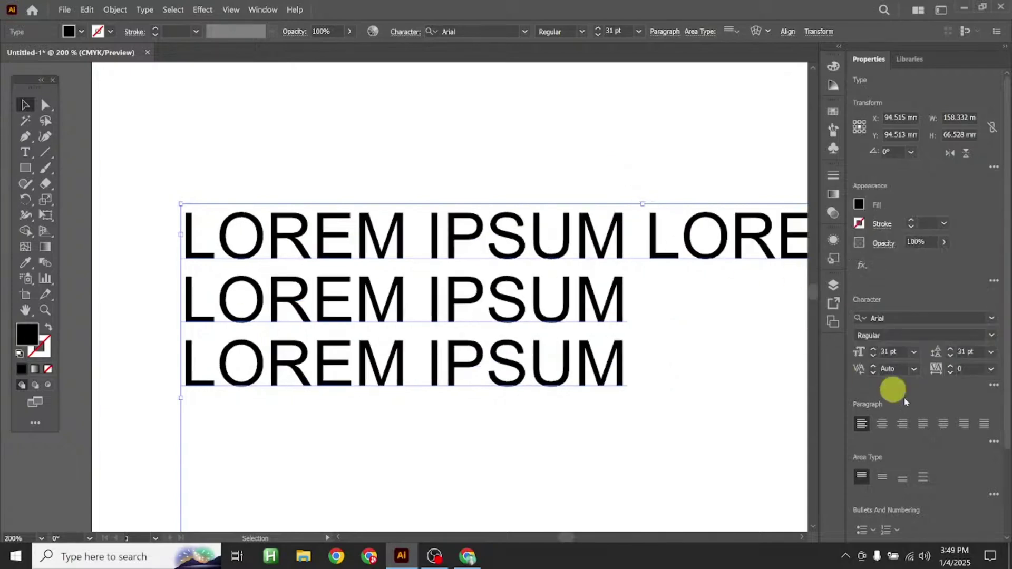
Switch the text frame from All Caps to Small Caps and check the whole first line
click(994, 388)
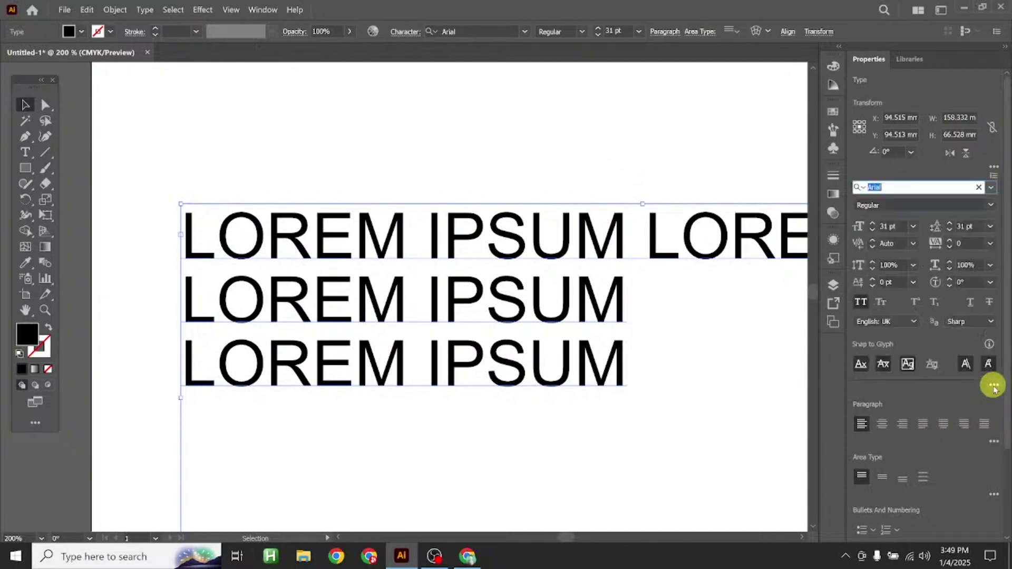
click(881, 302)
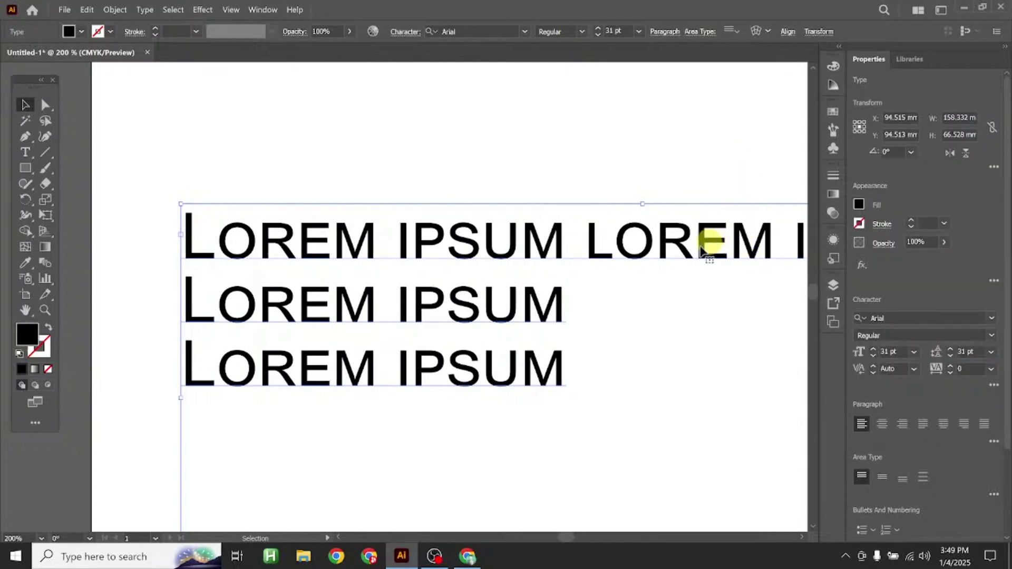
scroll(656, 267, down, 2)
scroll(656, 266, up, 2)
mouse_move(656, 266)
mouse_down()
mouse_move(615, 249)
mouse_move(648, 257)
mouse_up()
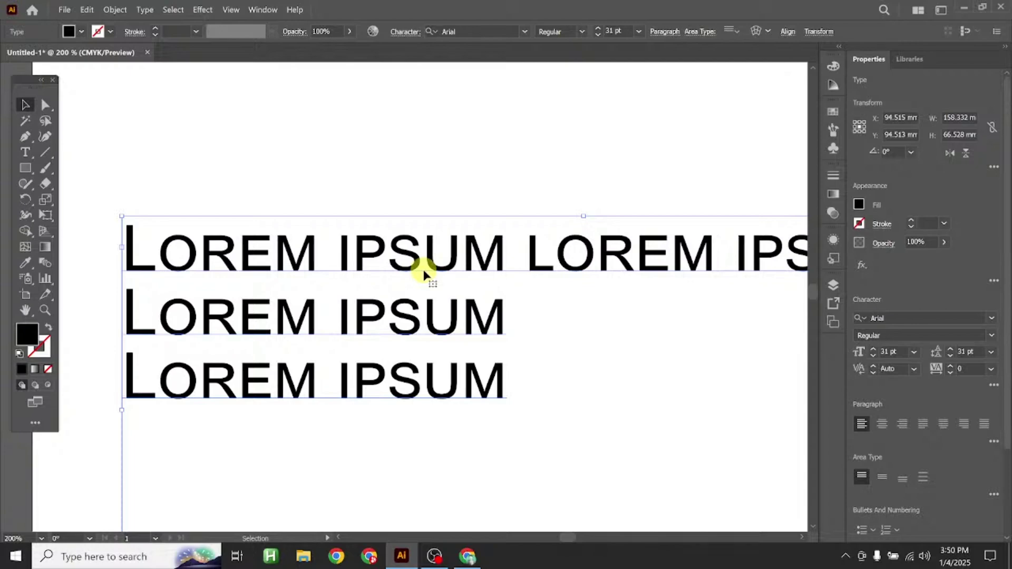
Capitalize the initials of the first "Ipsum" and second "Lorem" in the first line, and move the frame to about X 97 mm, Y 94 mm
double_click(353, 261)
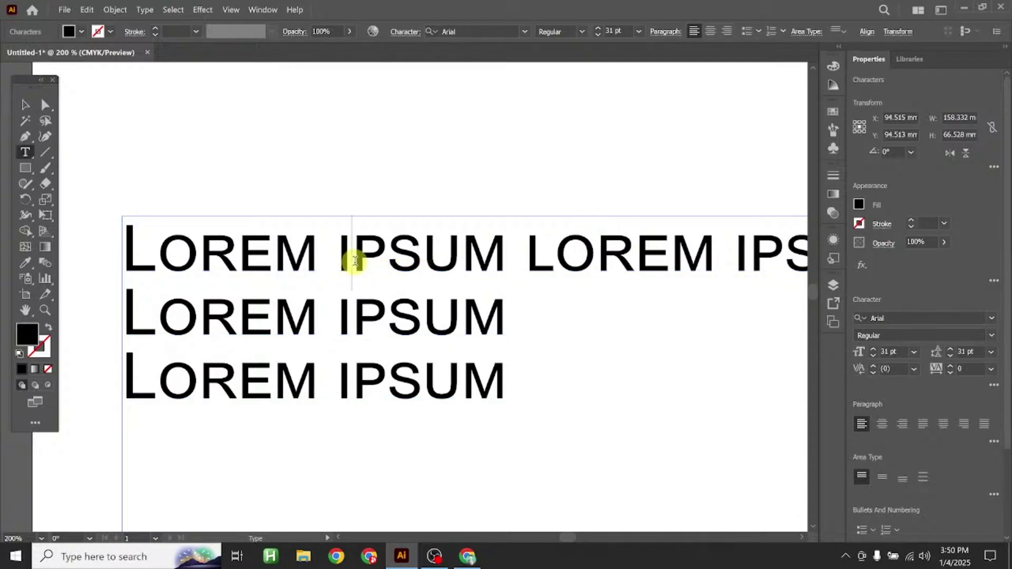
key(BackSpace)
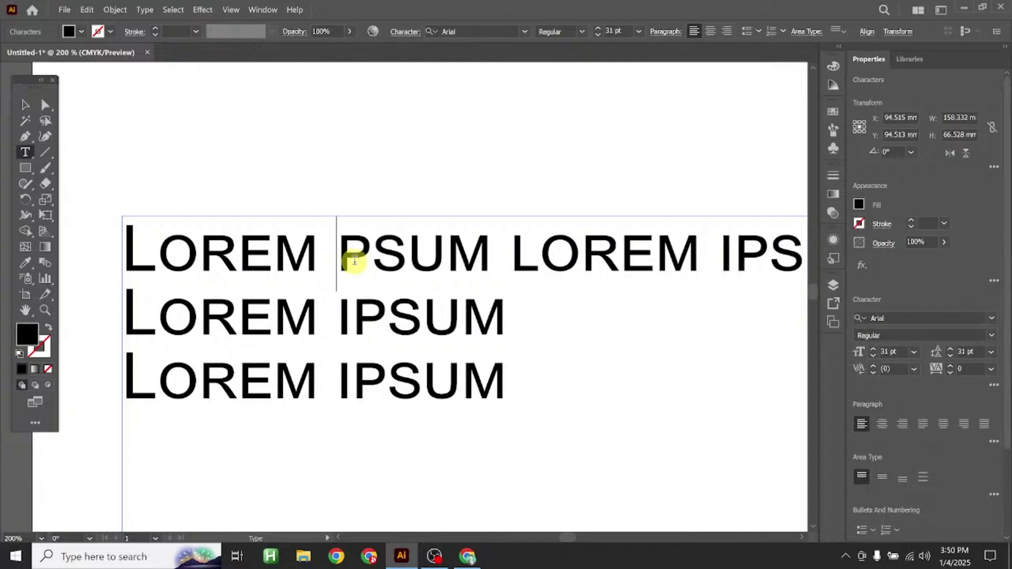
text(I)
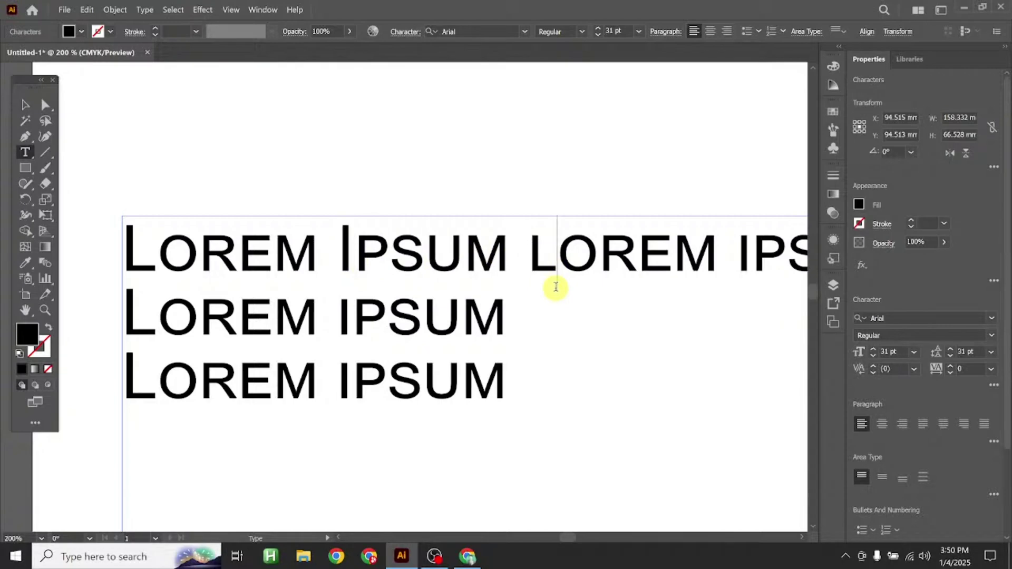
key(BackSpace)
text(L)
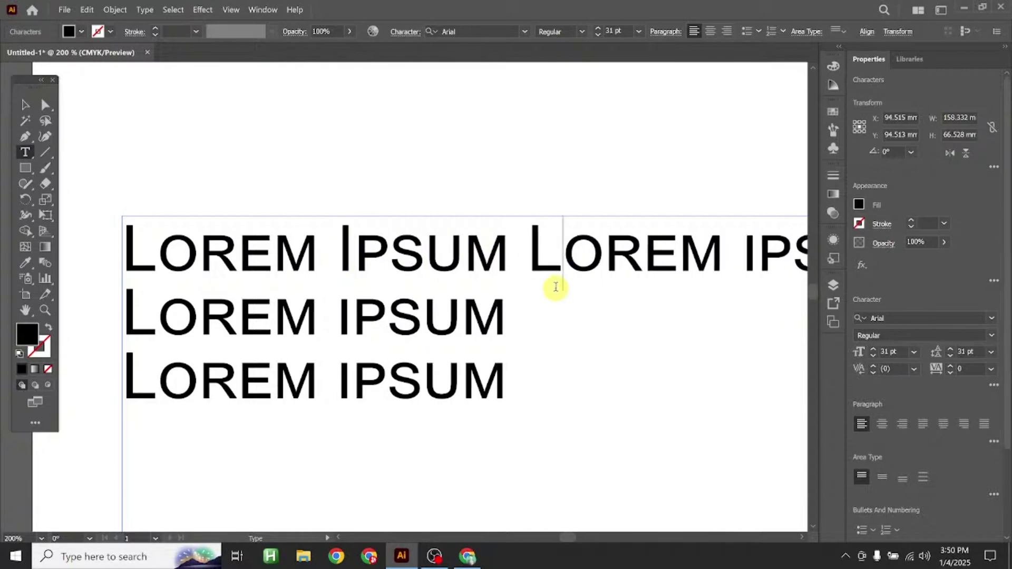
click(24, 104)
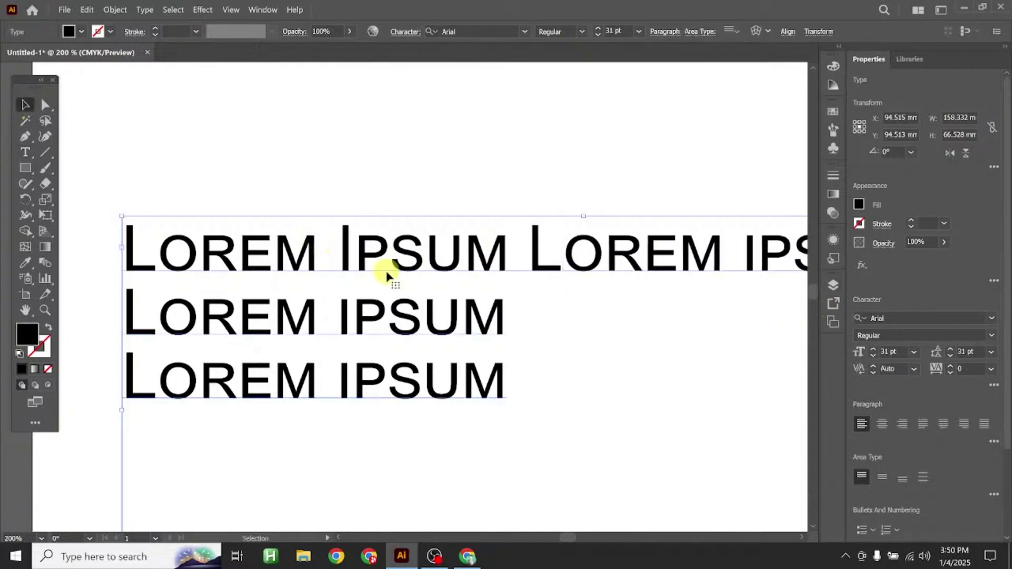
mouse_move(401, 266)
mouse_down()
mouse_move(429, 255)
mouse_move(418, 260)
mouse_up()
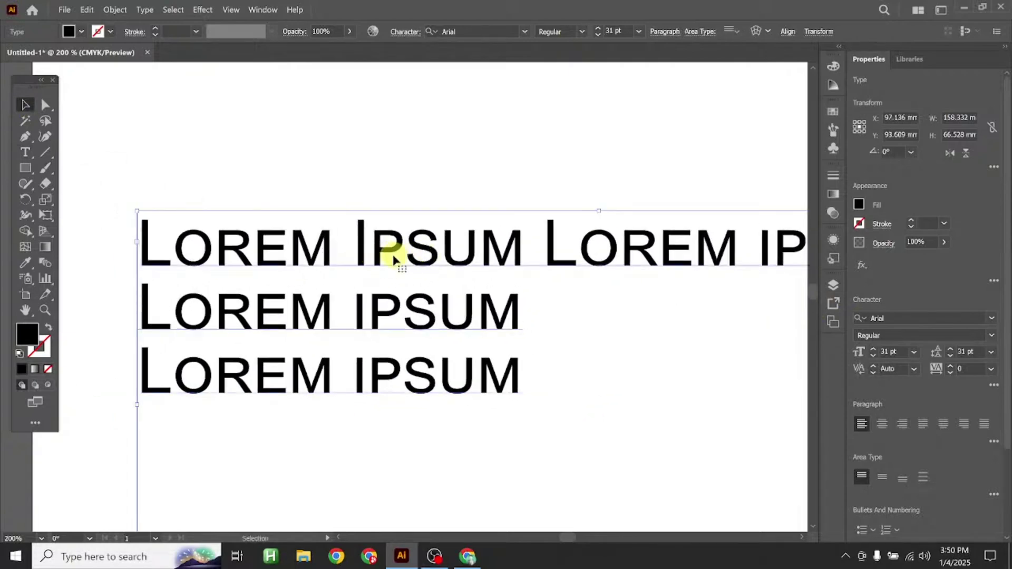
Turn off Small Caps for the text frame and close the additional character options
click(993, 386)
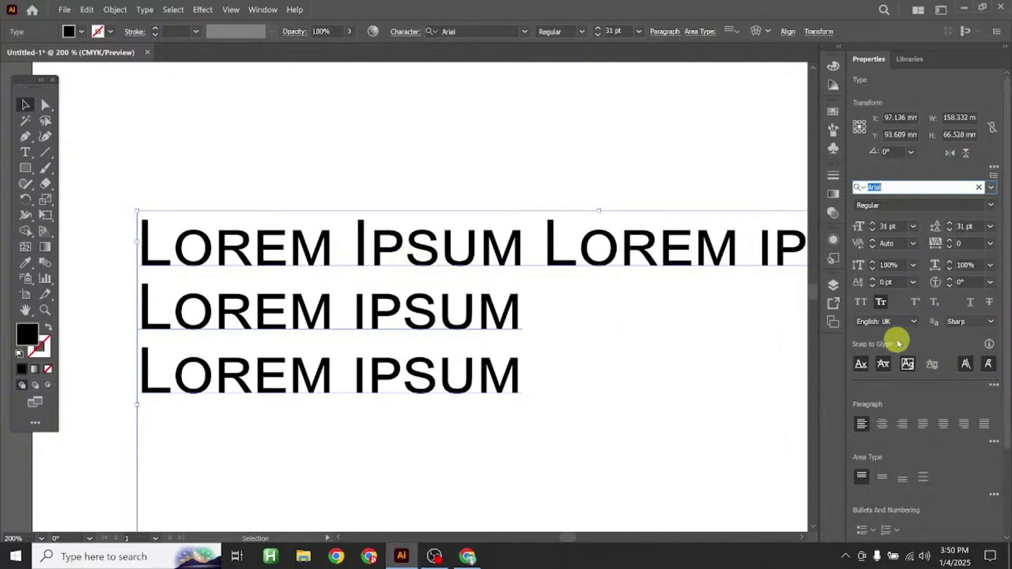
click(882, 303)
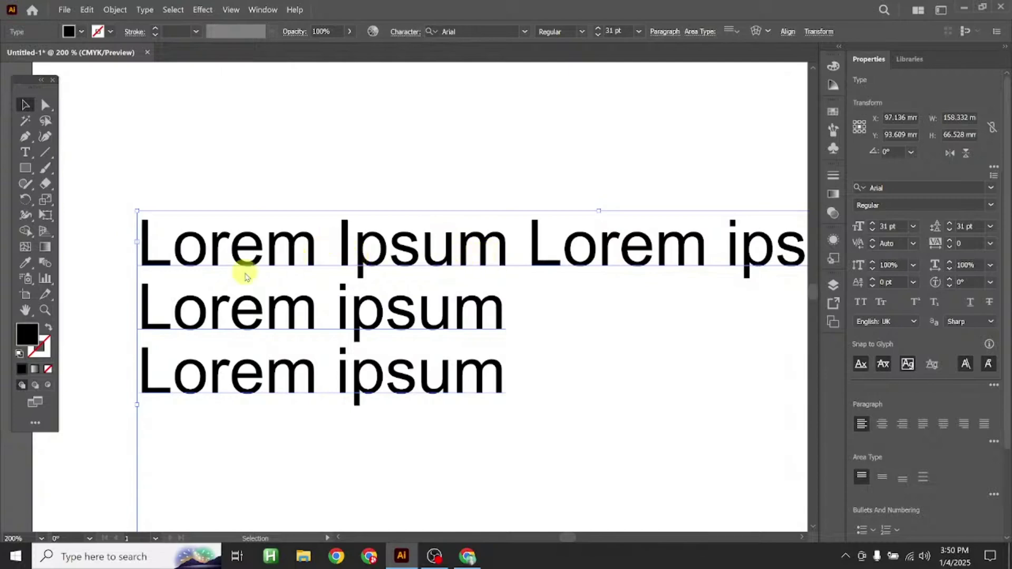
click(358, 257)
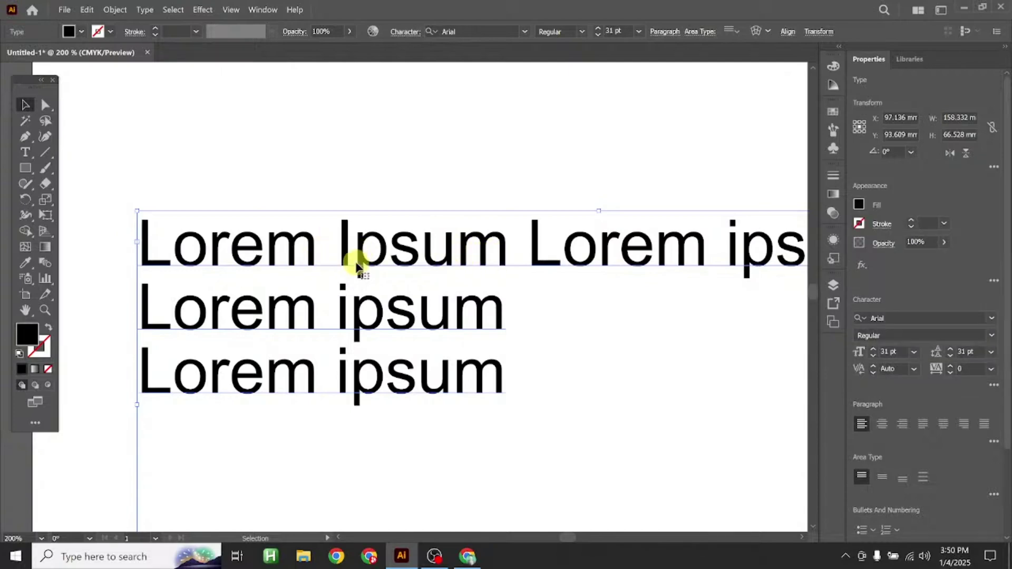
Replace the "Ip" of "Ipsum" in the first line with "P", and move the frame to about X 98 mm, Y 95 mm
double_click(389, 244)
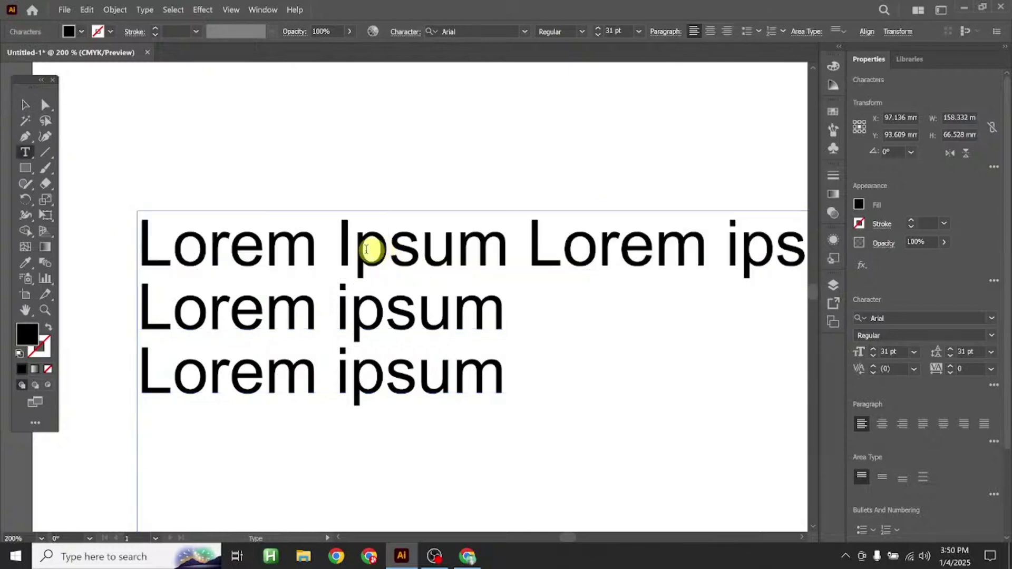
drag(366, 249, 338, 249)
text(P)
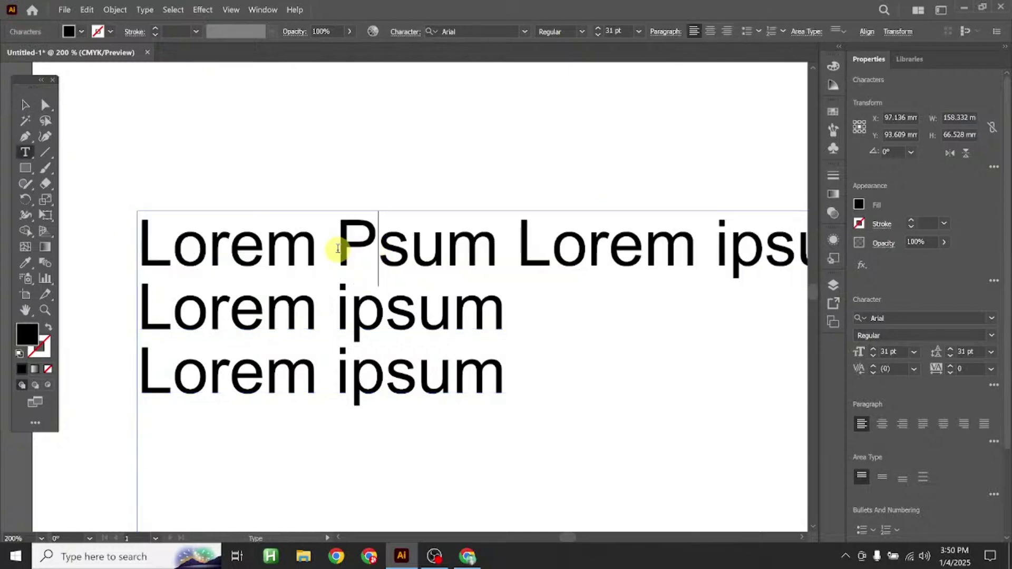
click(25, 104)
drag(398, 261, 403, 270)
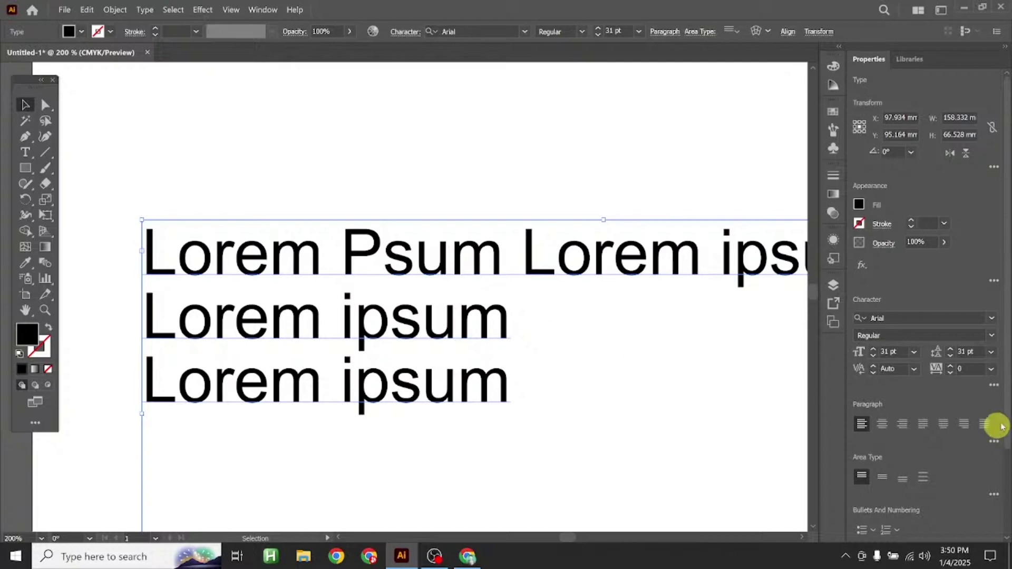
Apply Small Caps to the whole text frame and close the additional character options
click(994, 386)
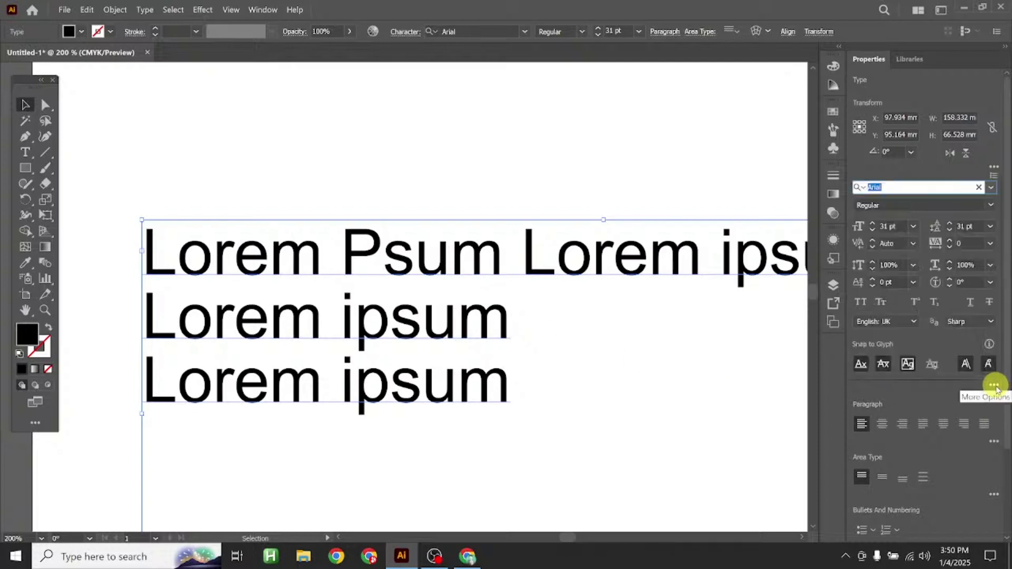
click(882, 303)
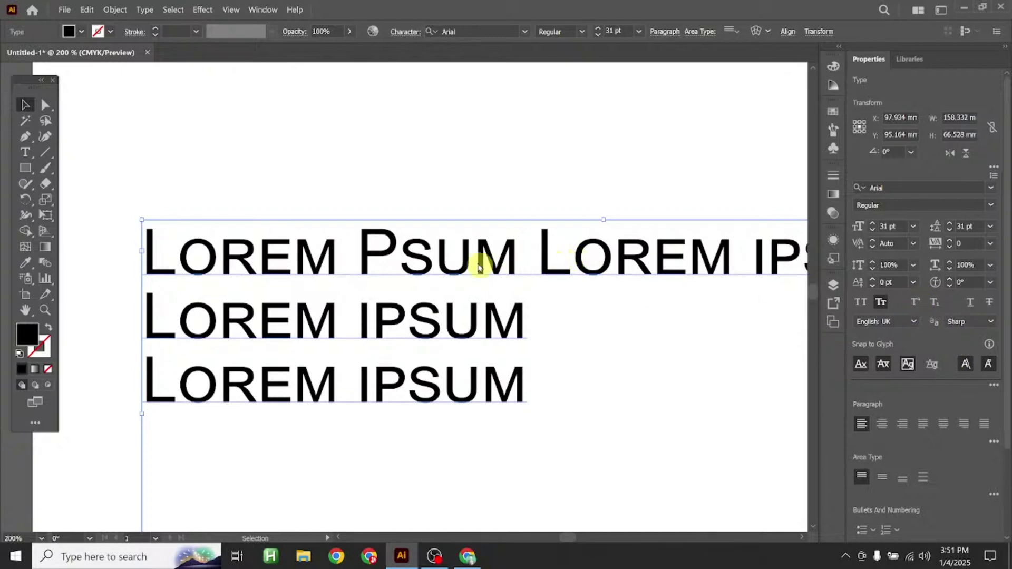
key(Escape)
Move the text frame to about X 130 mm, Y 69 mm, and shrink it around its text to about 136 × 33 mm
scroll(502, 232, down, 2)
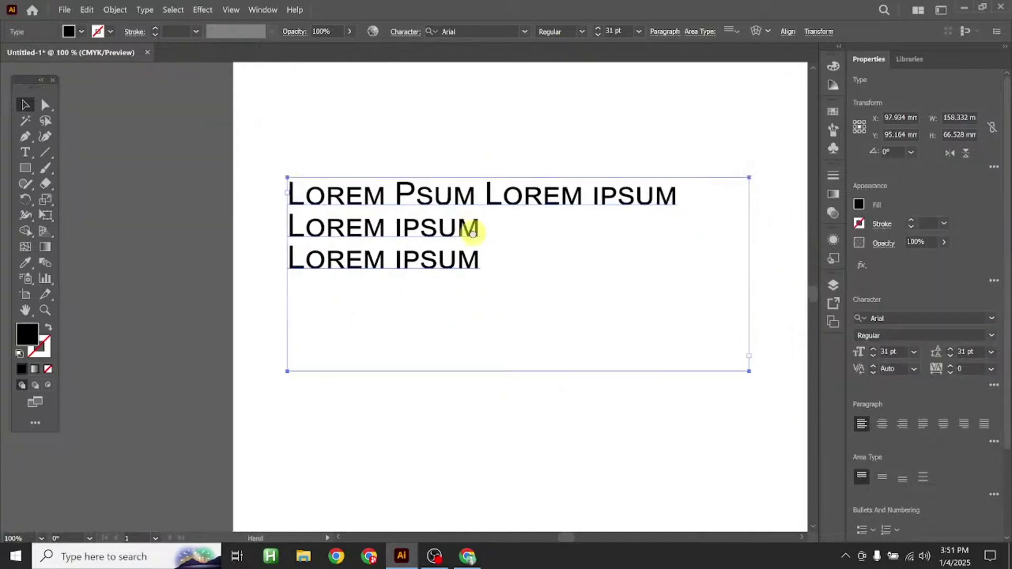
drag(425, 272, 523, 196)
scroll(515, 321, right, 5)
scroll(515, 321, up, 2)
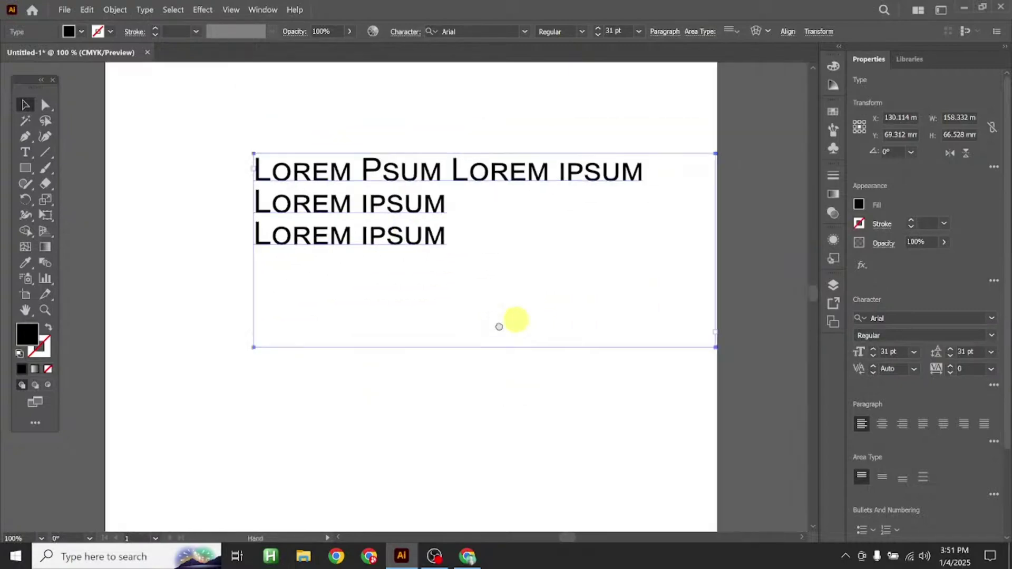
drag(455, 357, 448, 260)
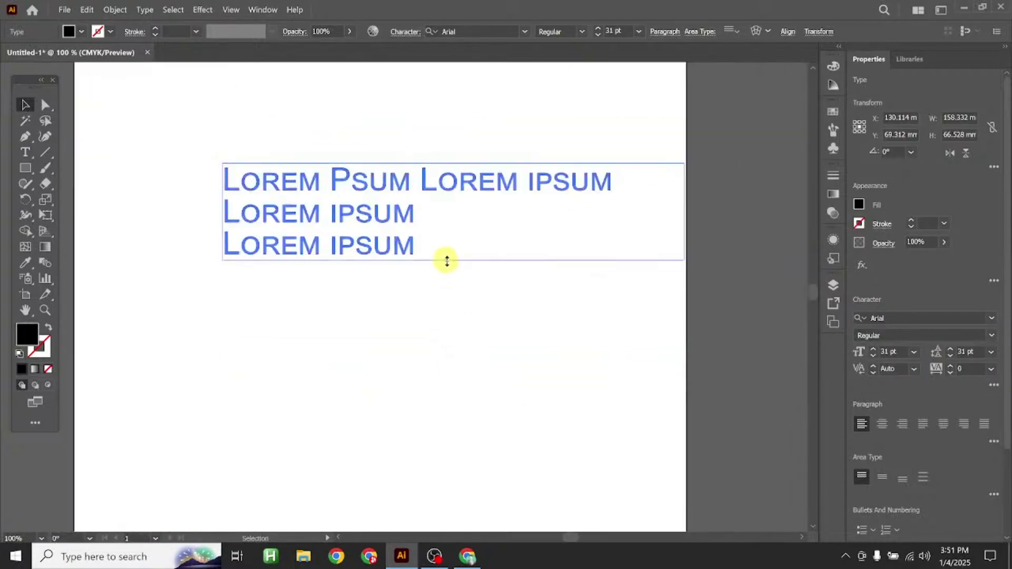
drag(684, 214, 611, 213)
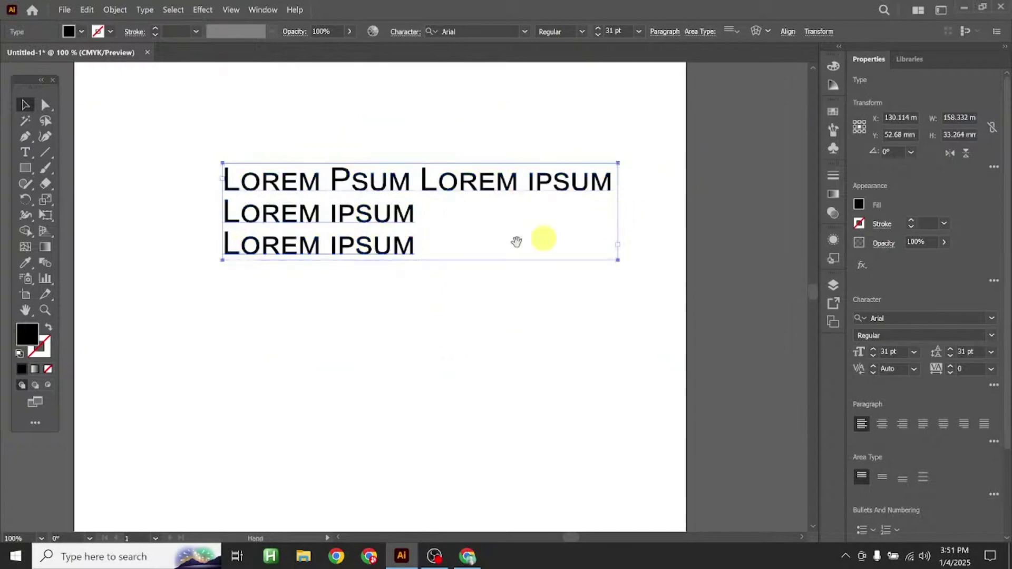
Reposition the text frame in the upper part of the artboard at about X 135 mm, Y 47 mm
scroll(515, 238, left, 4)
scroll(637, 253, up, 2)
drag(515, 294, 513, 199)
scroll(555, 254, right, 3)
scroll(555, 254, down, 2)
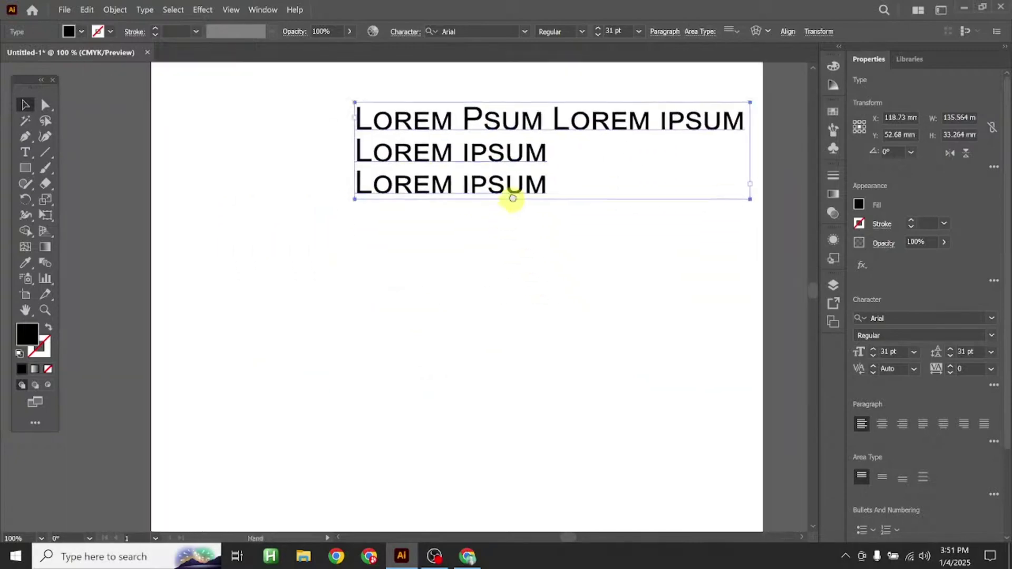
drag(495, 159, 387, 339)
key(Delete)
mouse_move(450, 141)
mouse_down()
mouse_move(419, 190)
mouse_move(459, 161)
mouse_move(443, 157)
mouse_up()
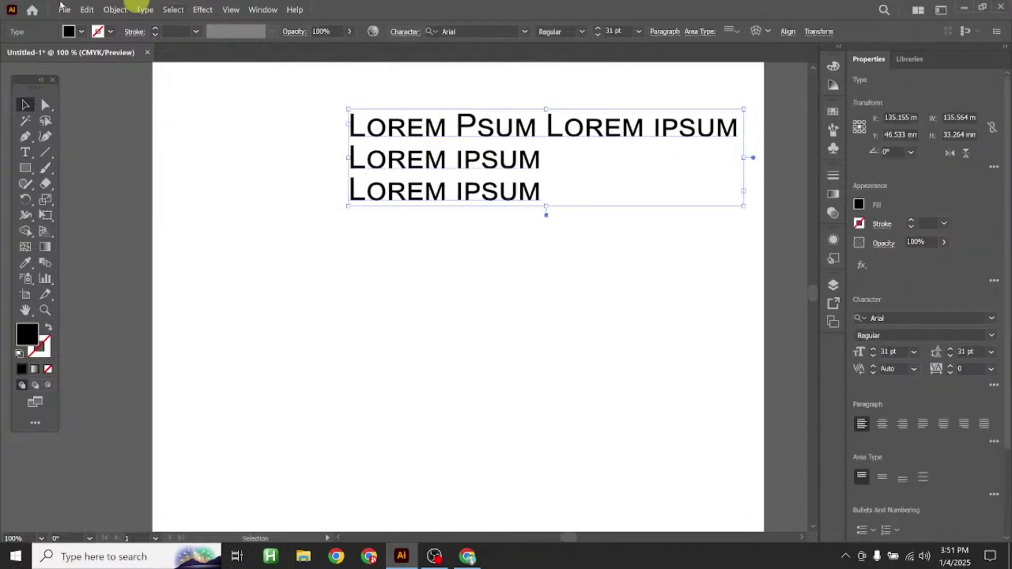
Copy the text frame, paste it in front, and move the duplicate below the original to about X 91 mm, Y 107 mm
click(115, 9)
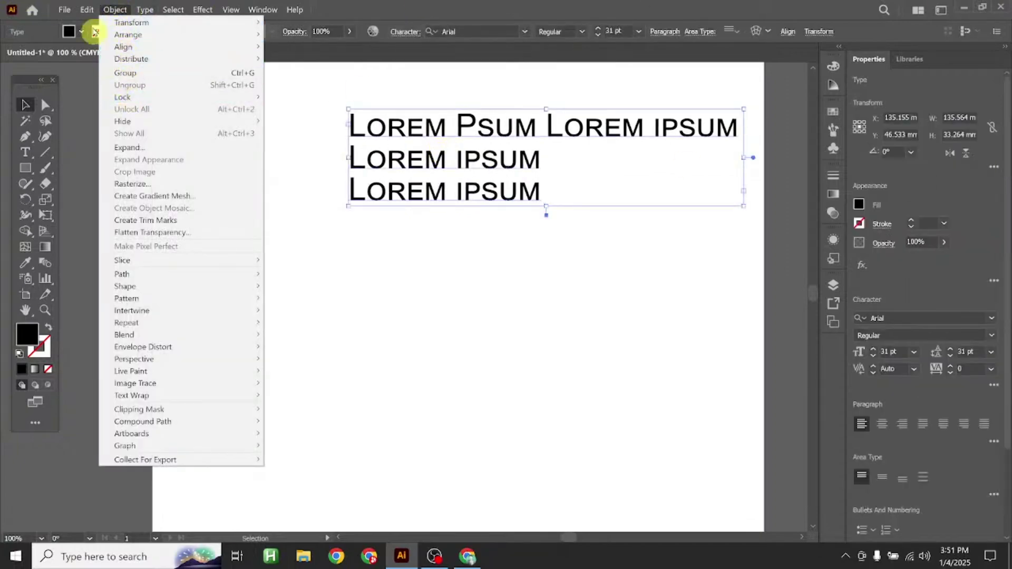
mouse_move(81, 9)
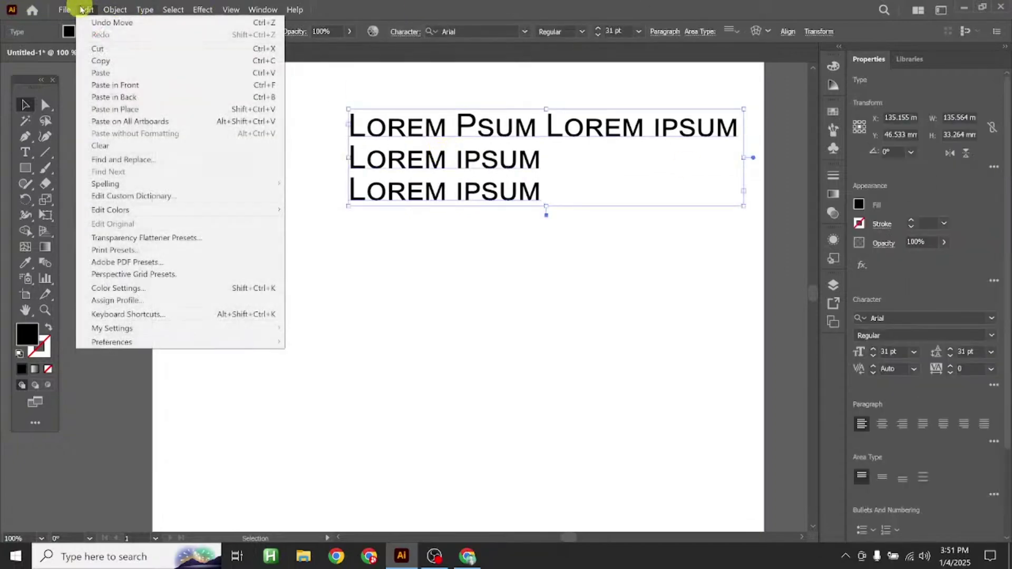
click(101, 61)
click(87, 10)
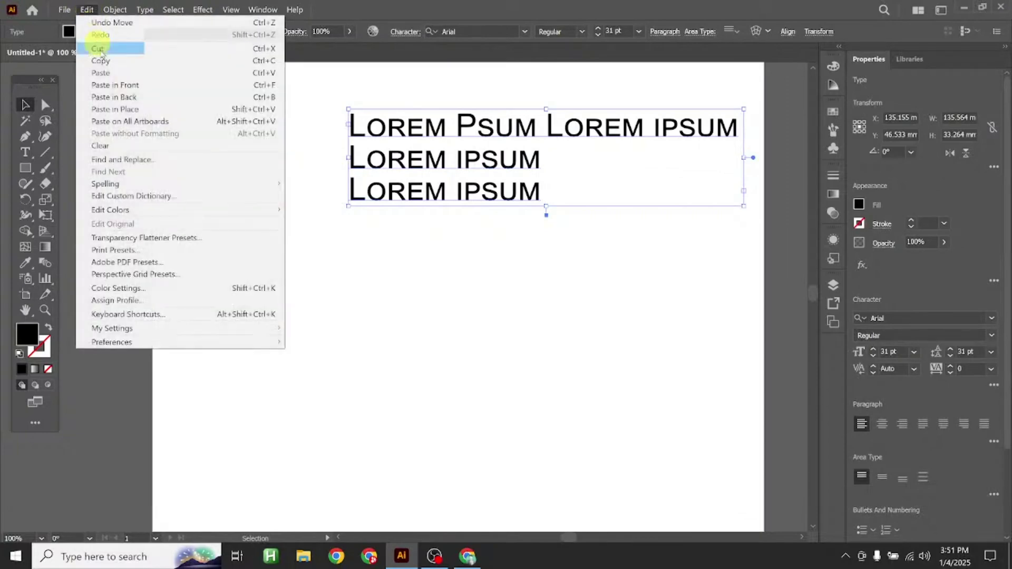
click(117, 85)
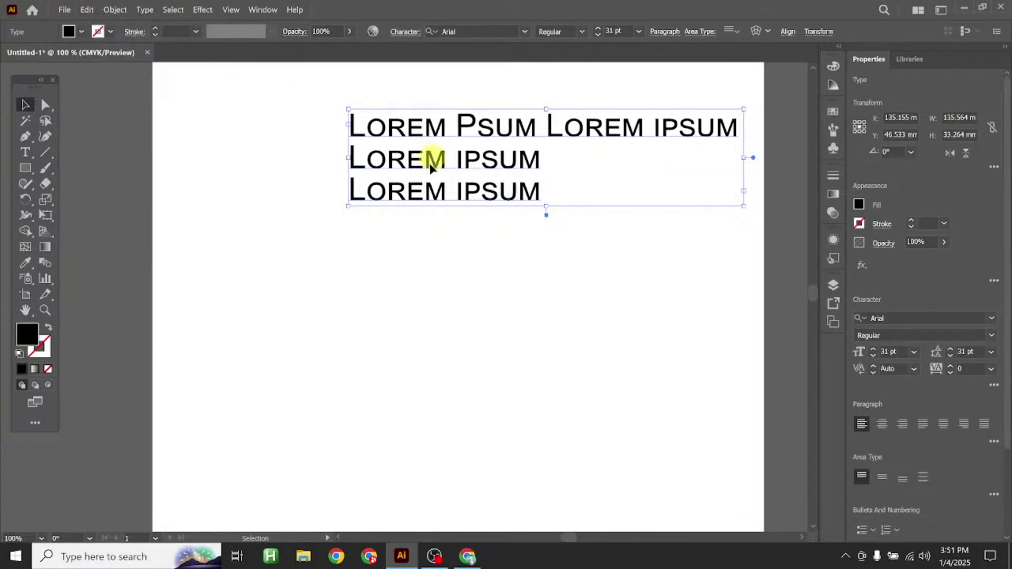
drag(429, 158, 326, 330)
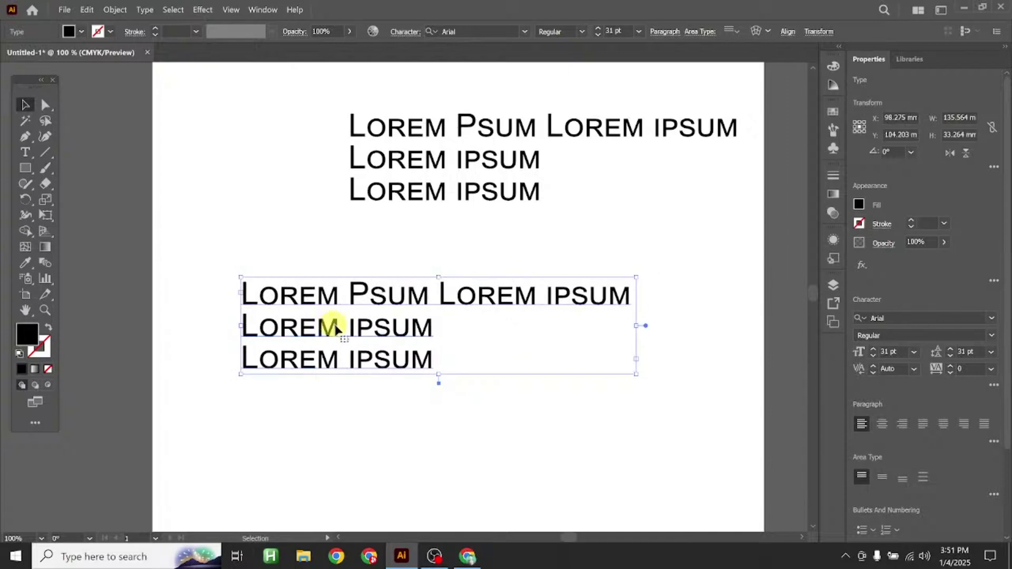
drag(402, 350, 394, 352)
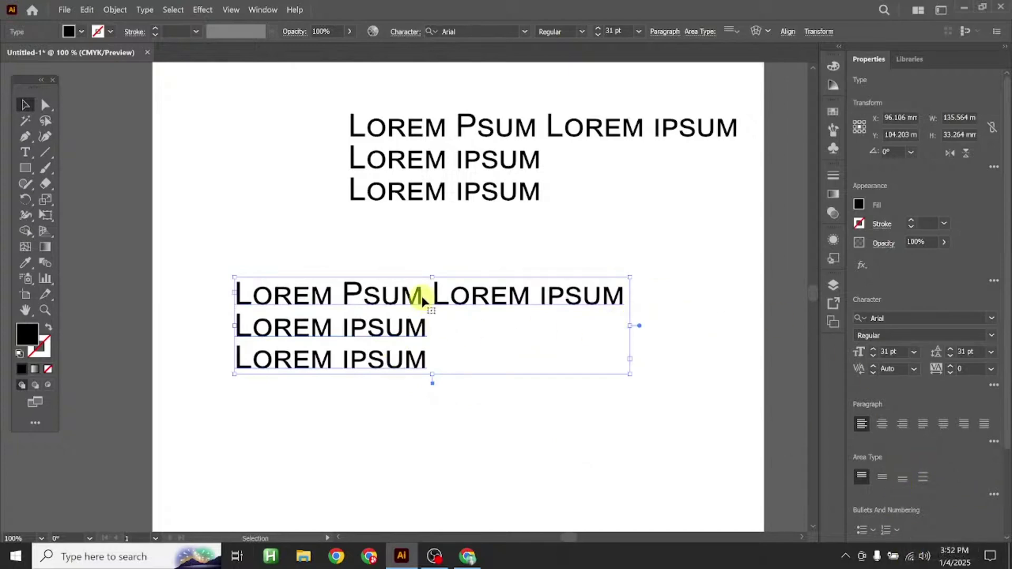
drag(418, 294, 407, 304)
Replace all the text in the duplicate frame with the equation "x2+y2=0"
triple_click(407, 305)
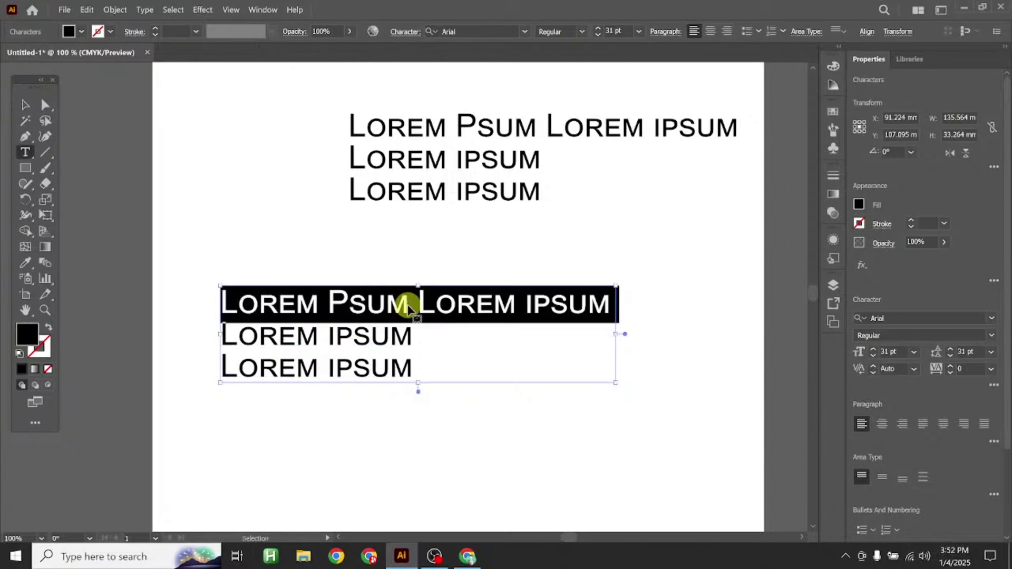
key(ctrl+a)
text(X)
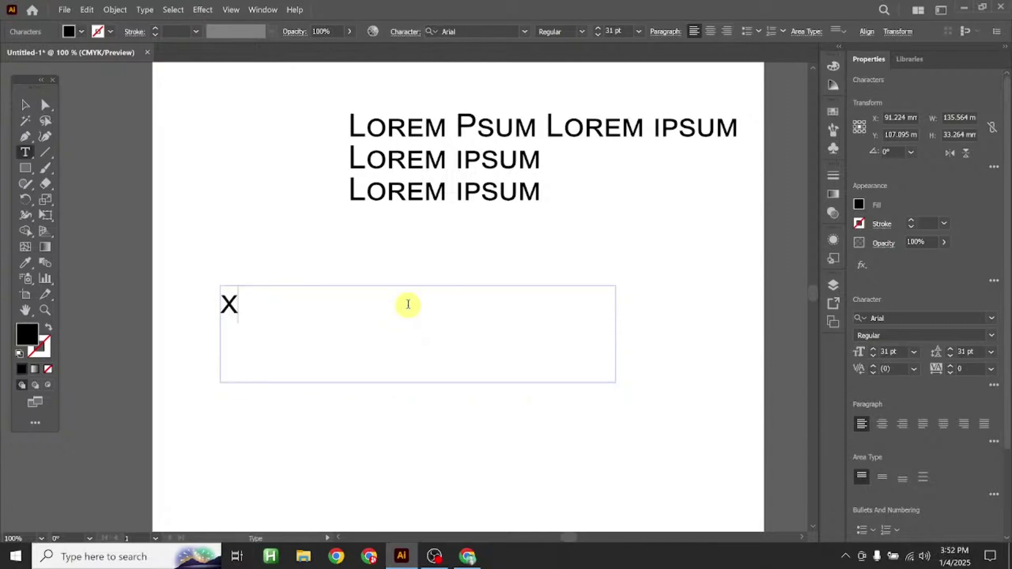
text(2)
text(+Y2)
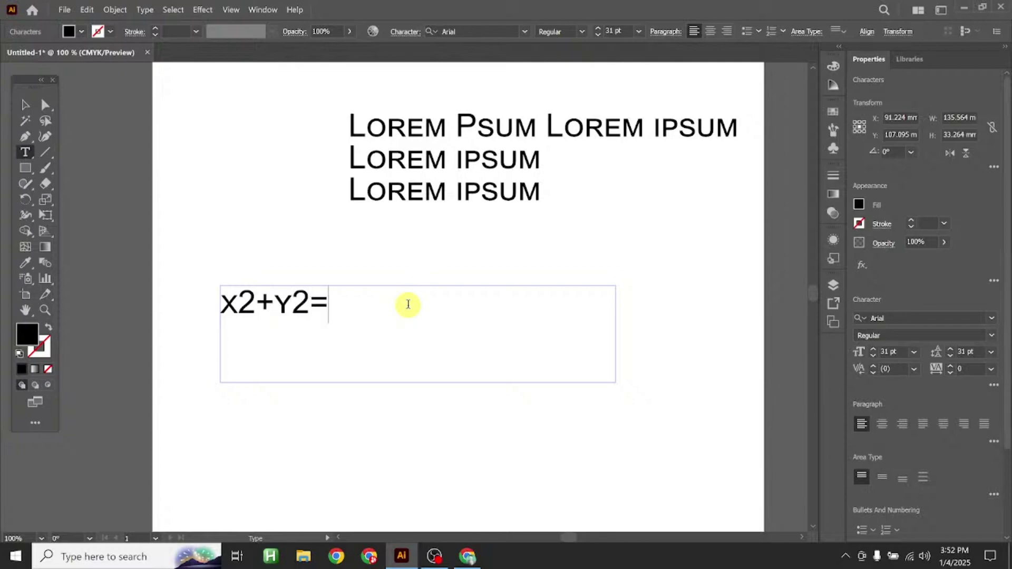
text(=0)
Shrink the equation's frame to about 84 × 24 mm and place it at about X 87 mm, Y 116 mm
click(25, 105)
drag(306, 306, 358, 344)
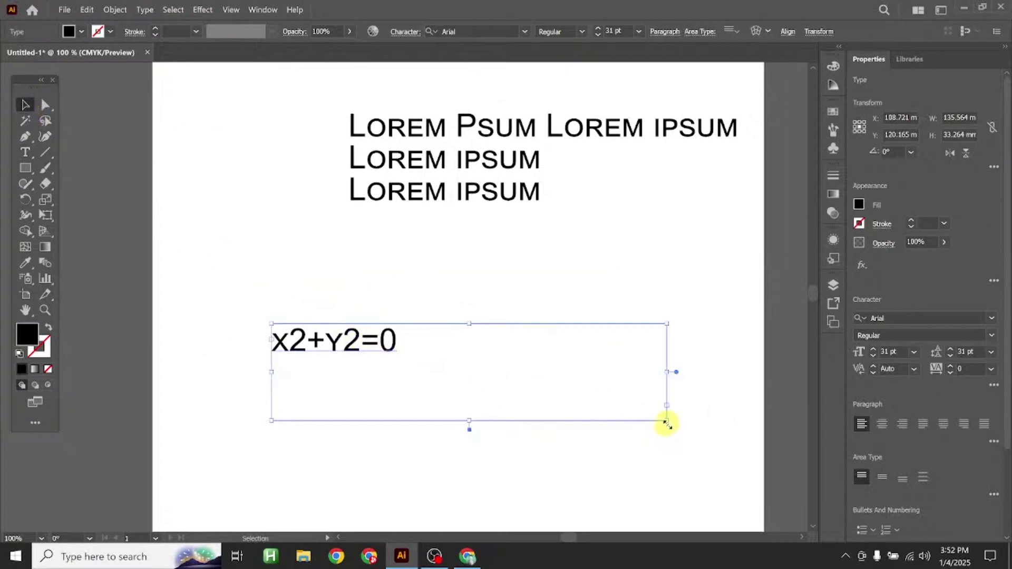
drag(667, 423, 518, 390)
drag(369, 351, 380, 350)
Format the 2 after the x in the equation as Superscript, and deselect the text
scroll(309, 354, up, 5)
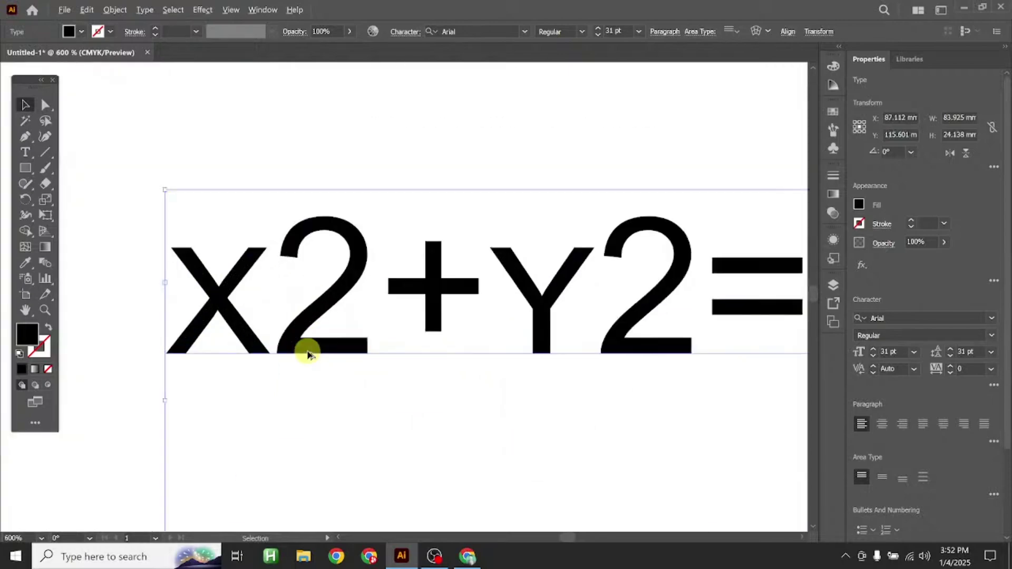
scroll(307, 354, down, 2)
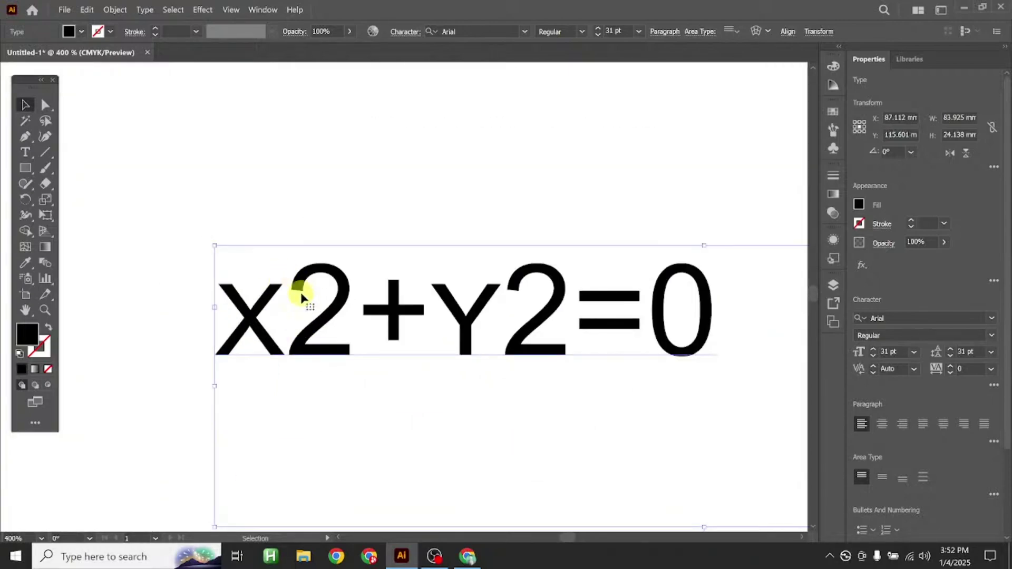
double_click(296, 343)
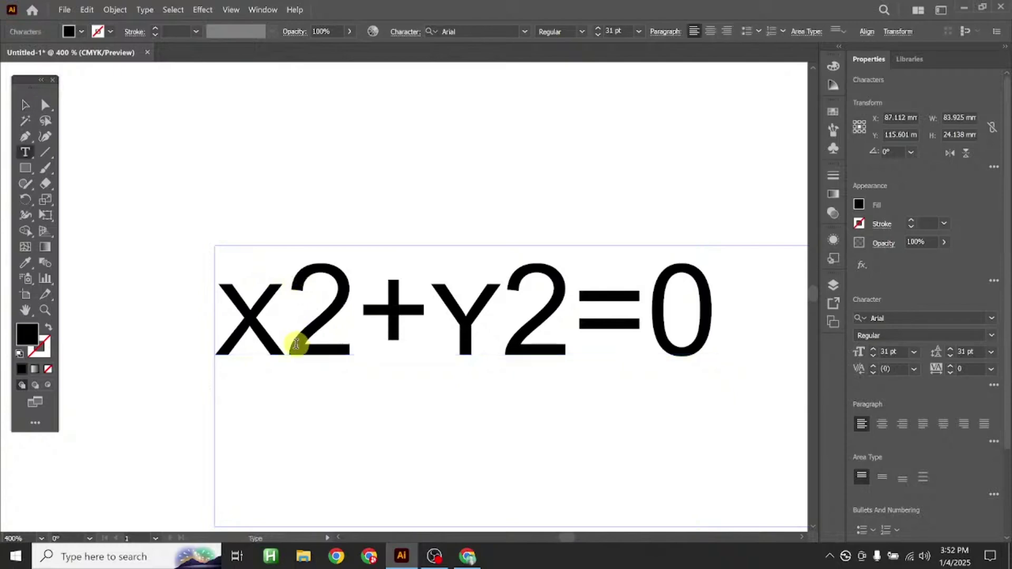
triple_click(296, 344)
click(291, 344)
drag(289, 344, 348, 343)
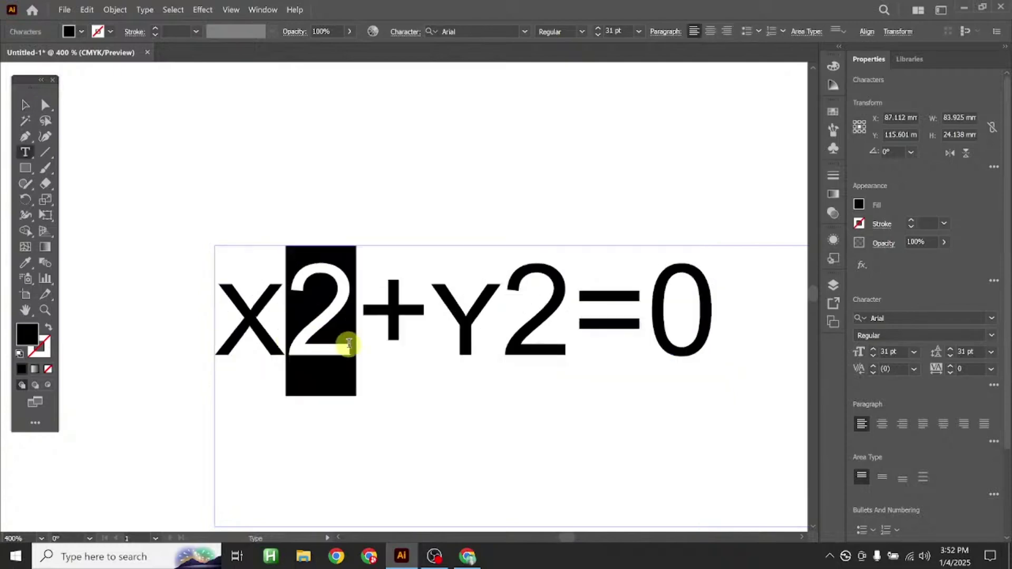
click(994, 385)
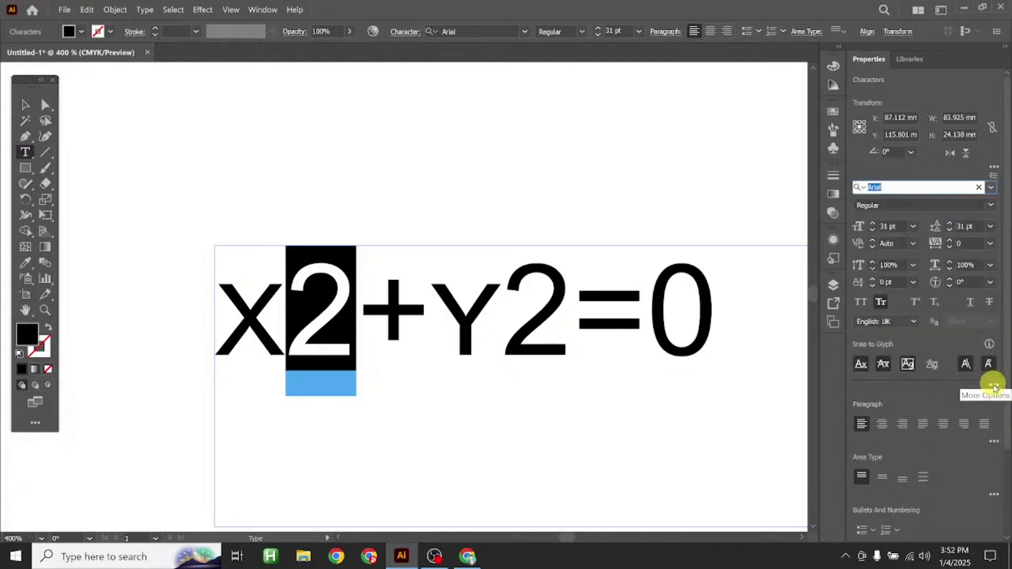
click(916, 302)
click(22, 105)
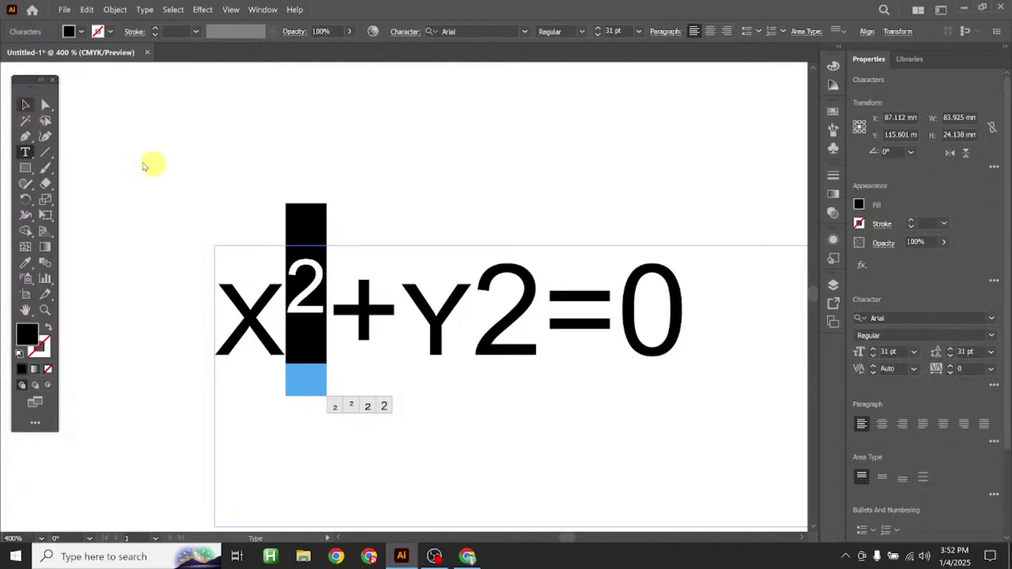
click(295, 233)
Format the 2 after the y in the equation as Superscript
scroll(361, 293, down, 3)
scroll(362, 294, up, 2)
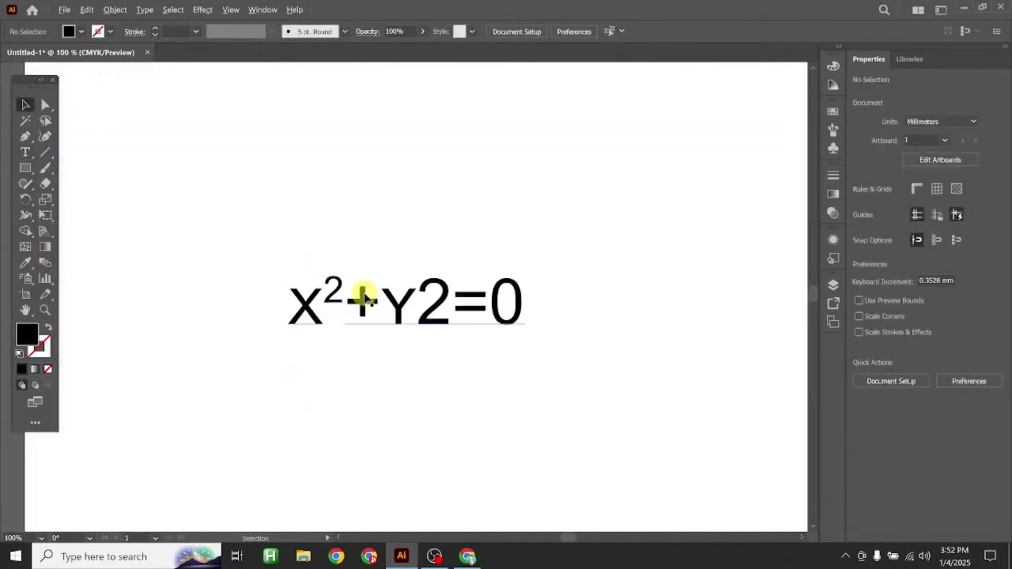
scroll(363, 297, up, 2)
scroll(348, 298, down, 2)
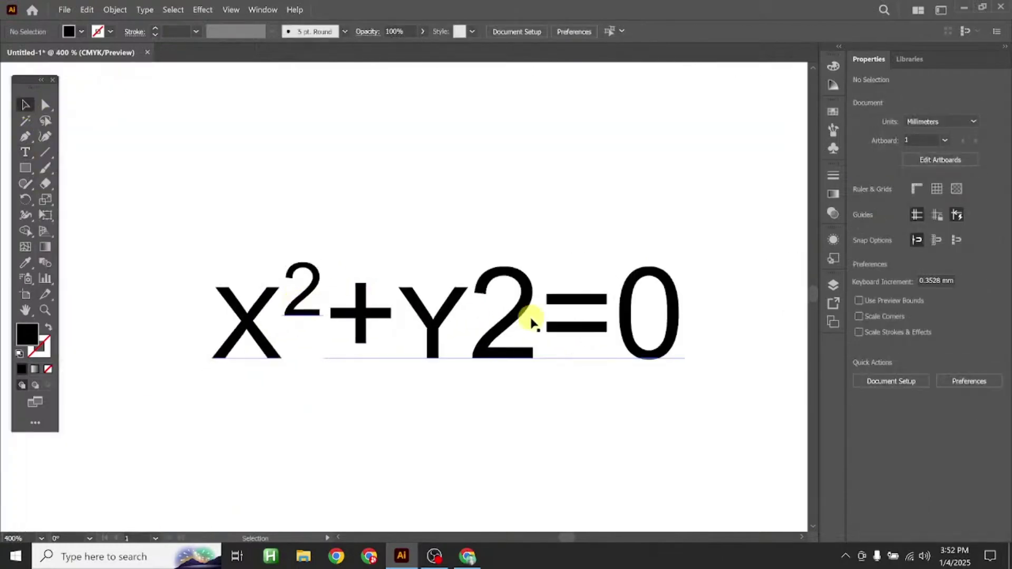
click(483, 332)
double_click(479, 337)
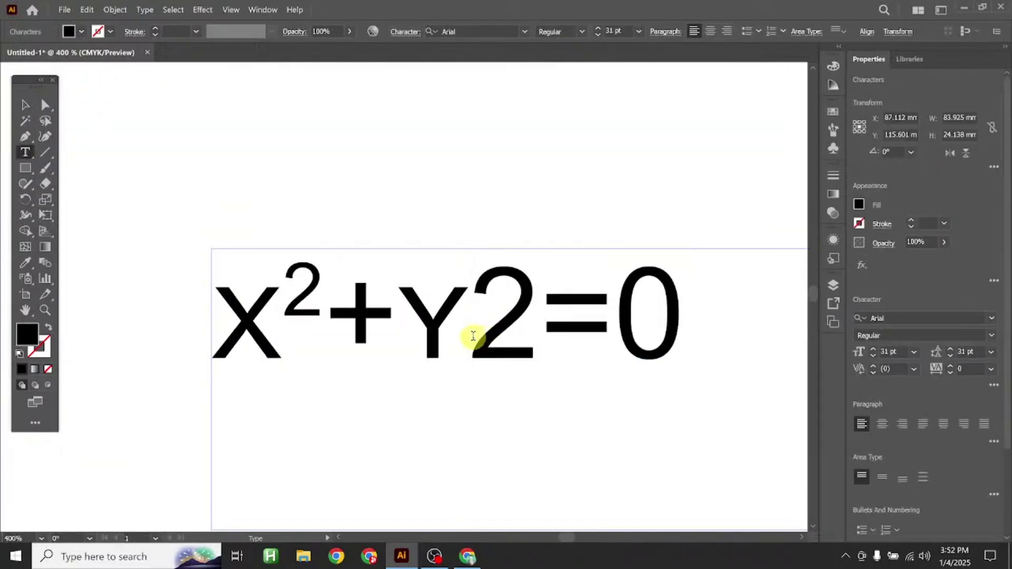
drag(473, 339, 530, 336)
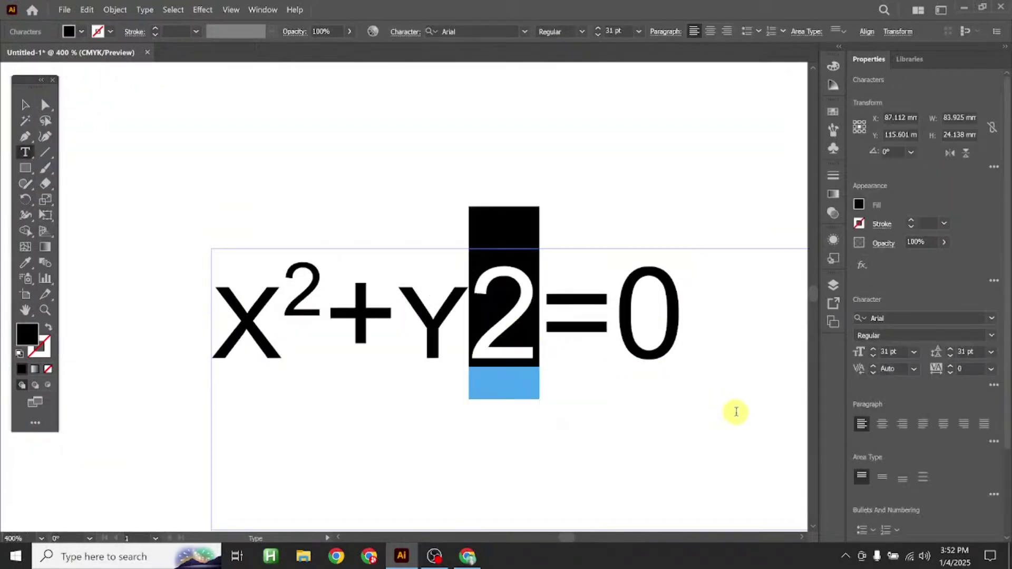
click(995, 385)
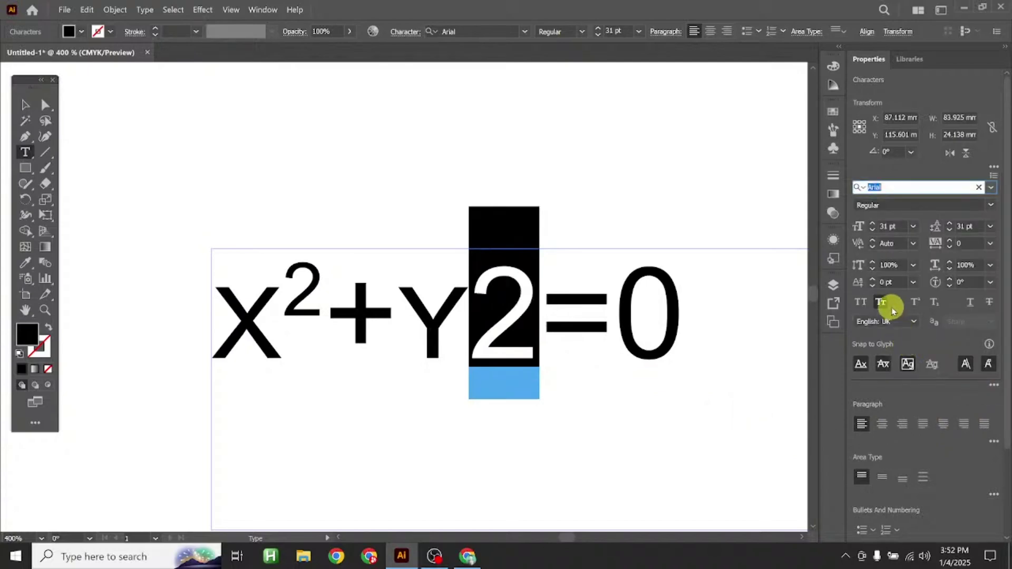
click(915, 302)
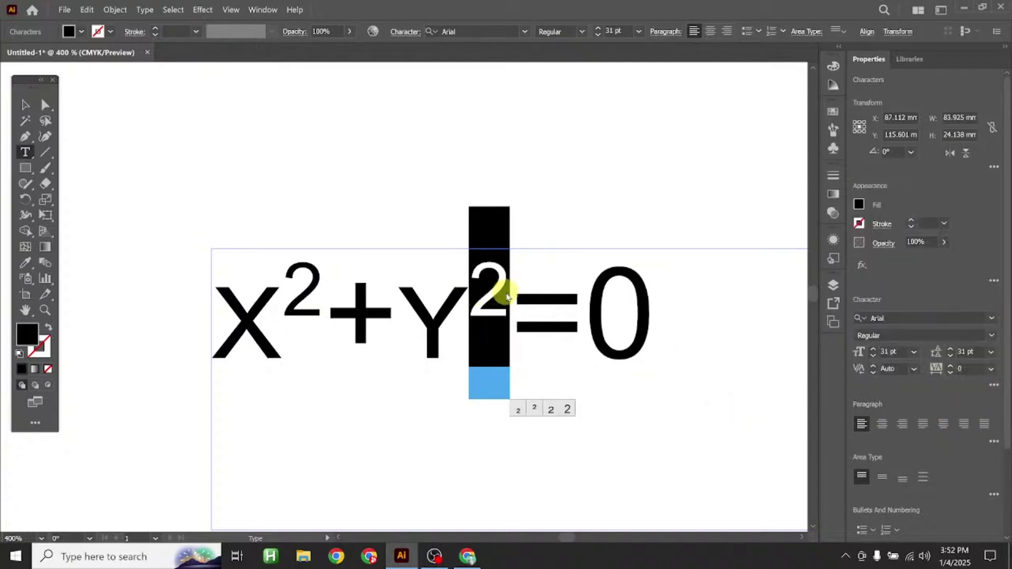
Insert a 3 directly after the 2 that follows the y in the equation, keeping it formatted as Superscript
click(508, 301)
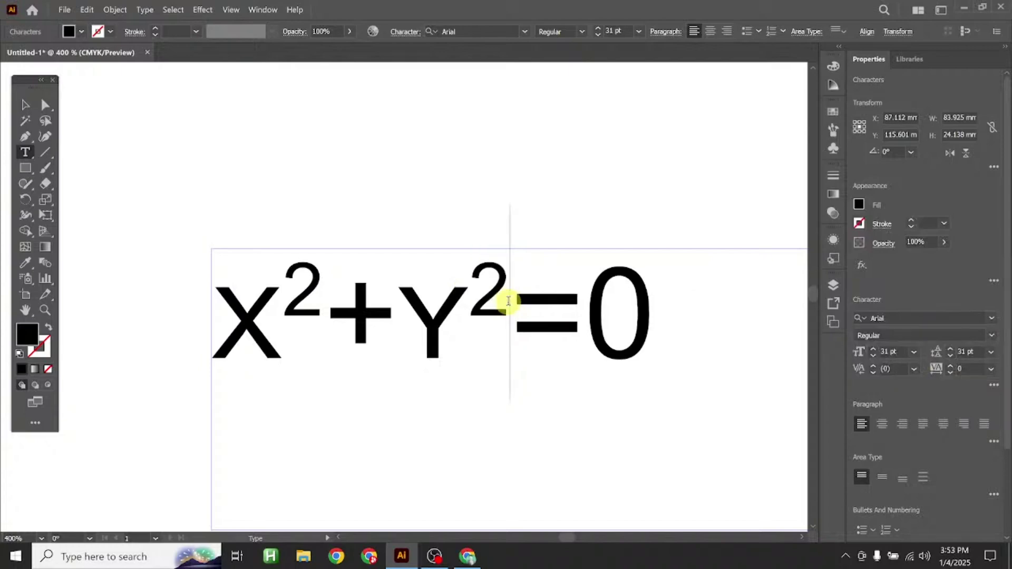
text(3)
key(shift+Left)
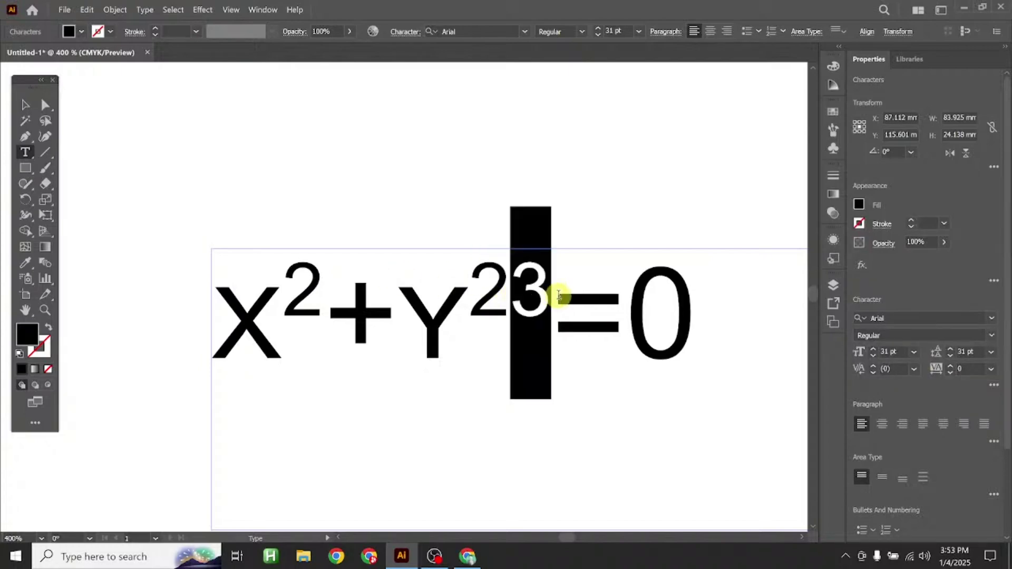
click(994, 386)
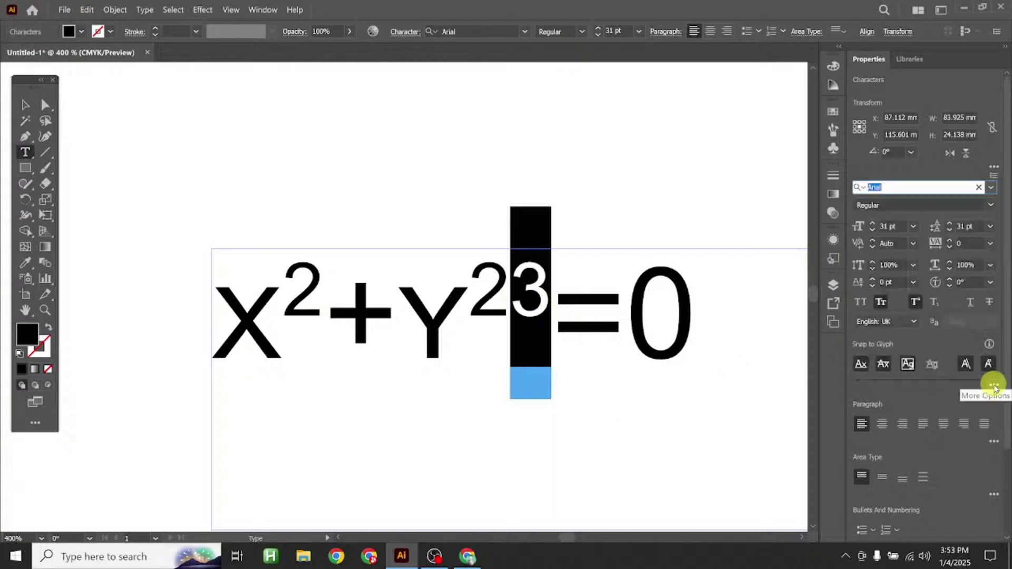
click(916, 304)
click(916, 304)
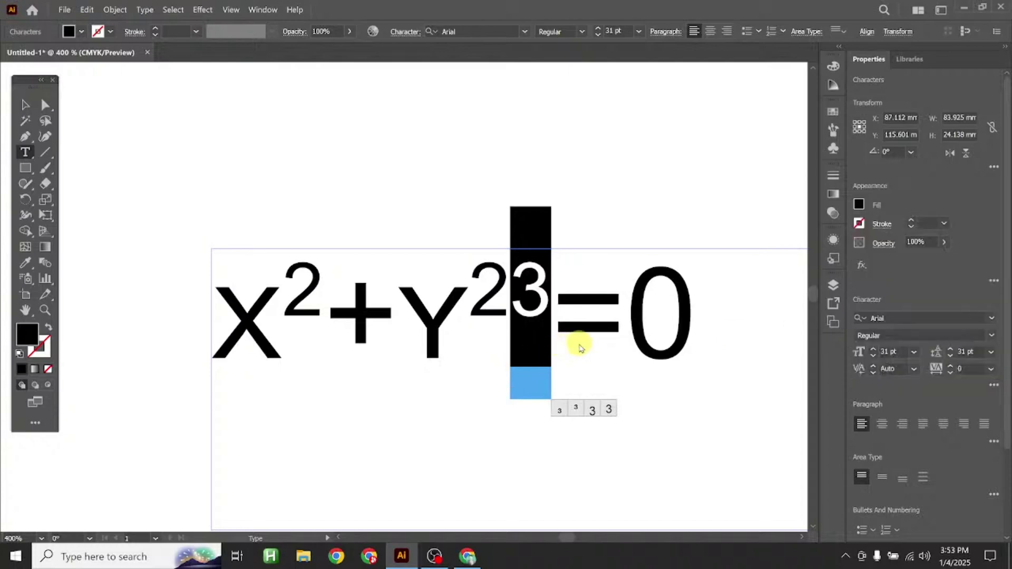
click(20, 102)
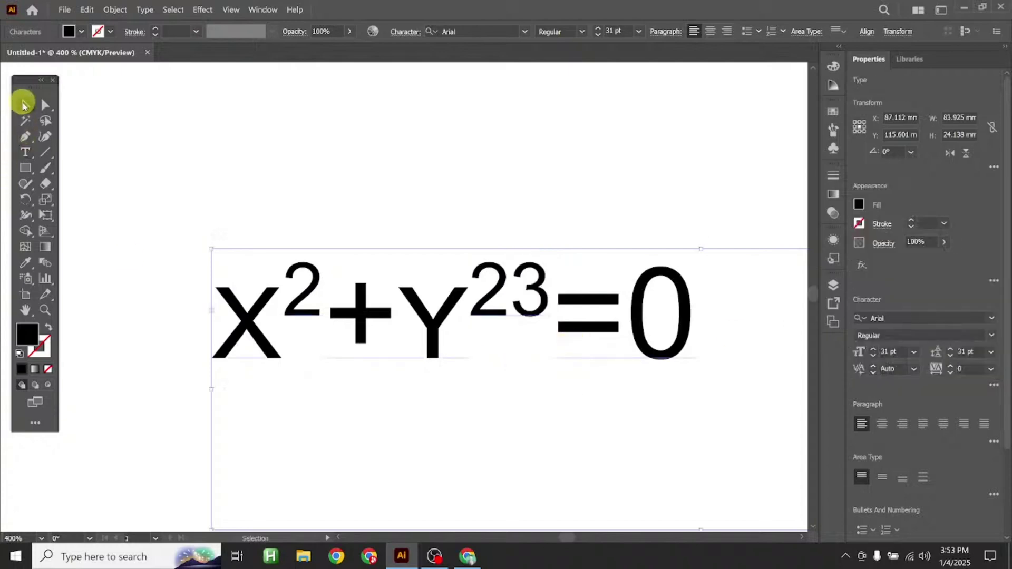
Replace the superscript 3 in the equation with its smaller superscript alternate glyph, and deselect the text
triple_click(515, 280)
drag(515, 280, 531, 289)
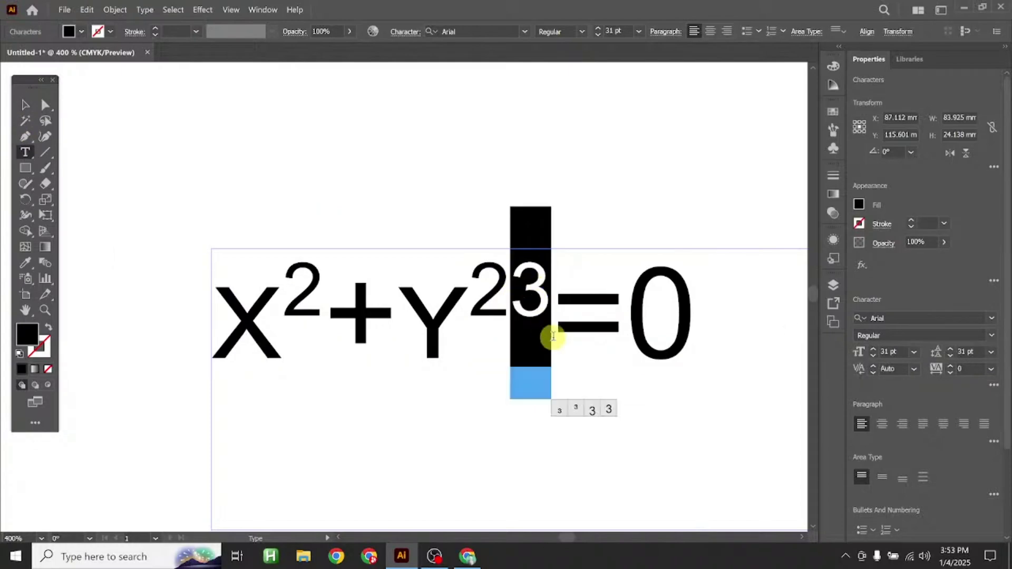
click(578, 413)
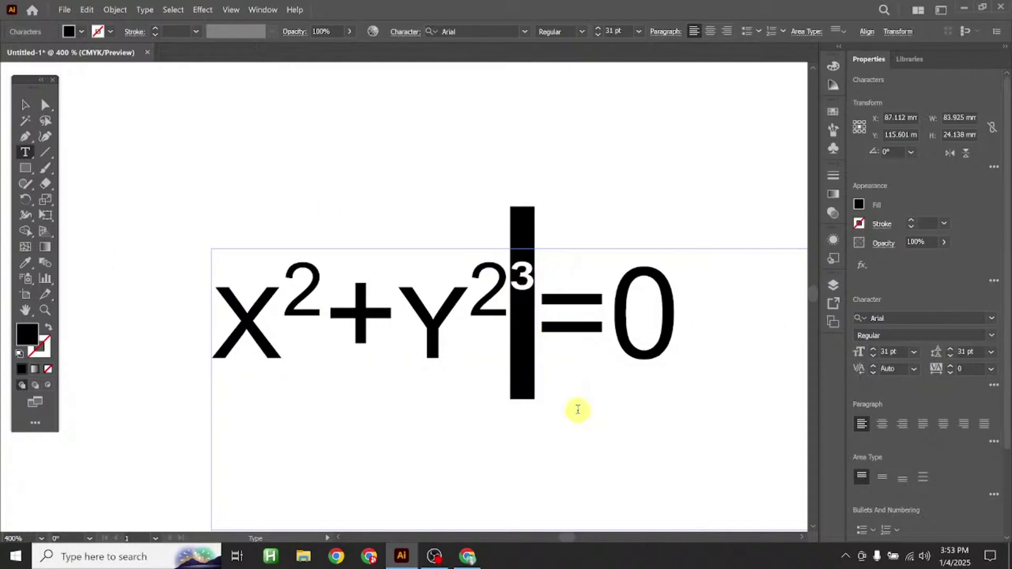
click(25, 105)
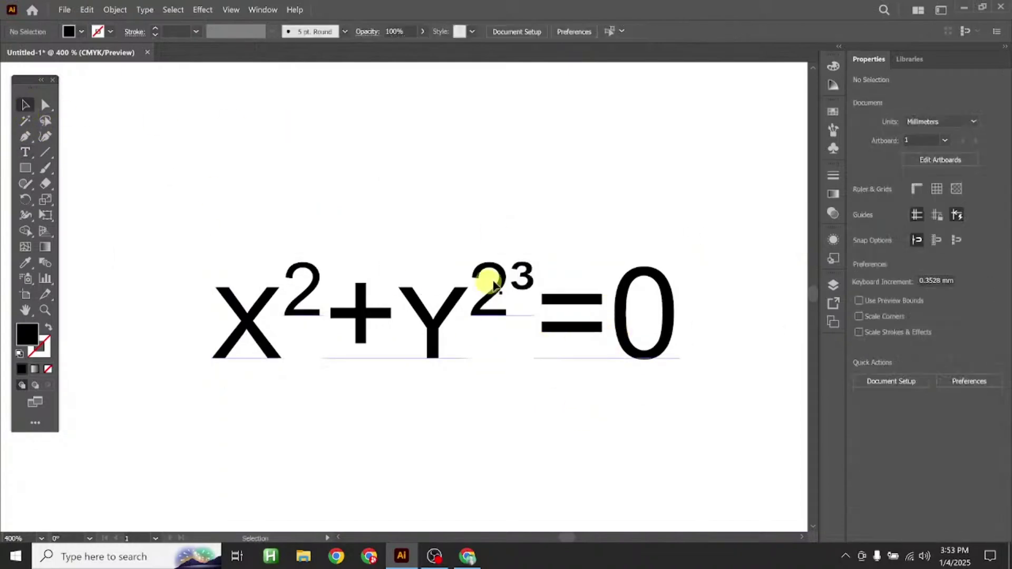
Format the small 3 before the equals sign as Subscript
double_click(515, 277)
drag(513, 277, 537, 281)
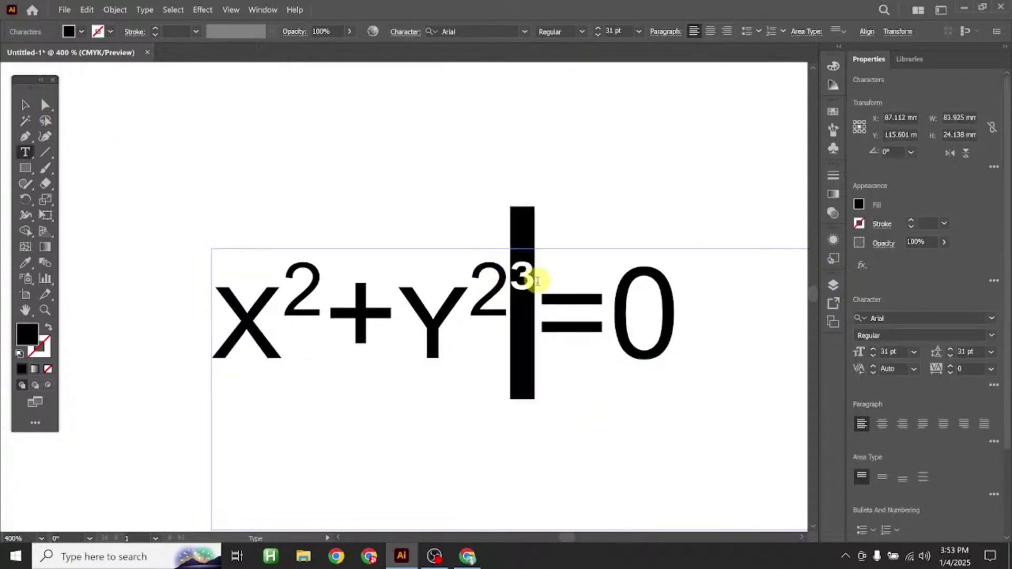
right_click(522, 284)
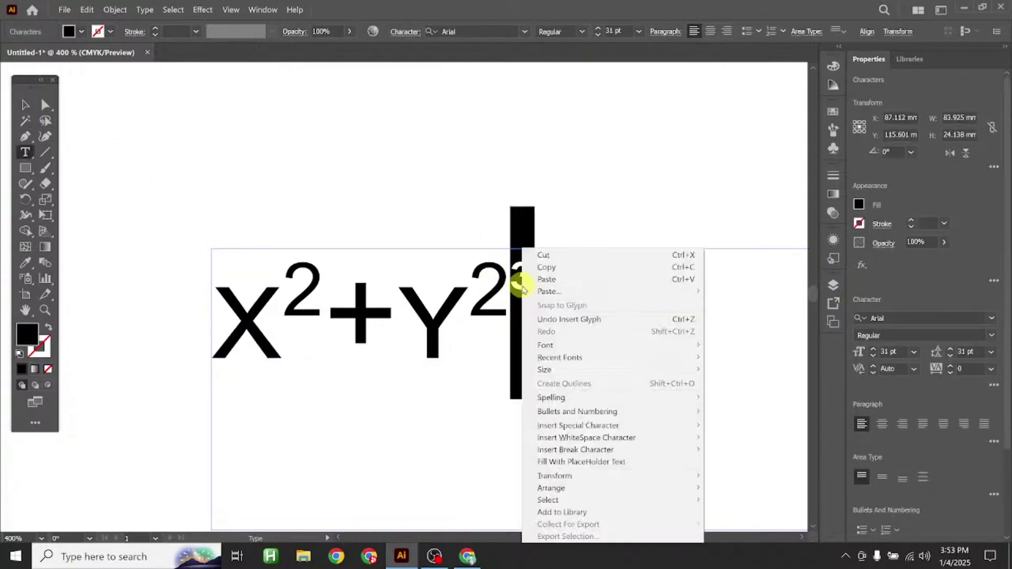
click(522, 282)
key(ctrl+a)
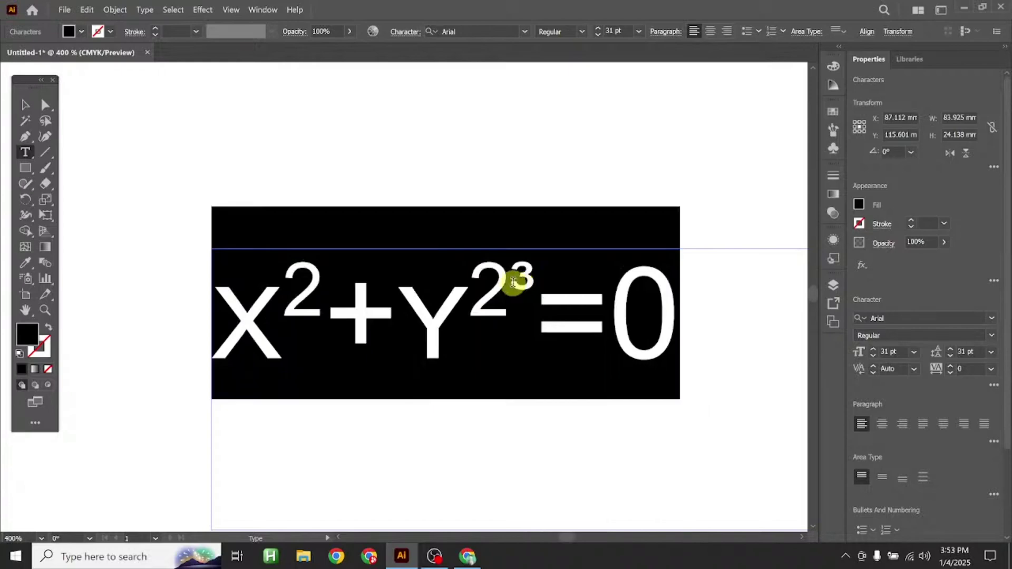
drag(514, 282, 533, 280)
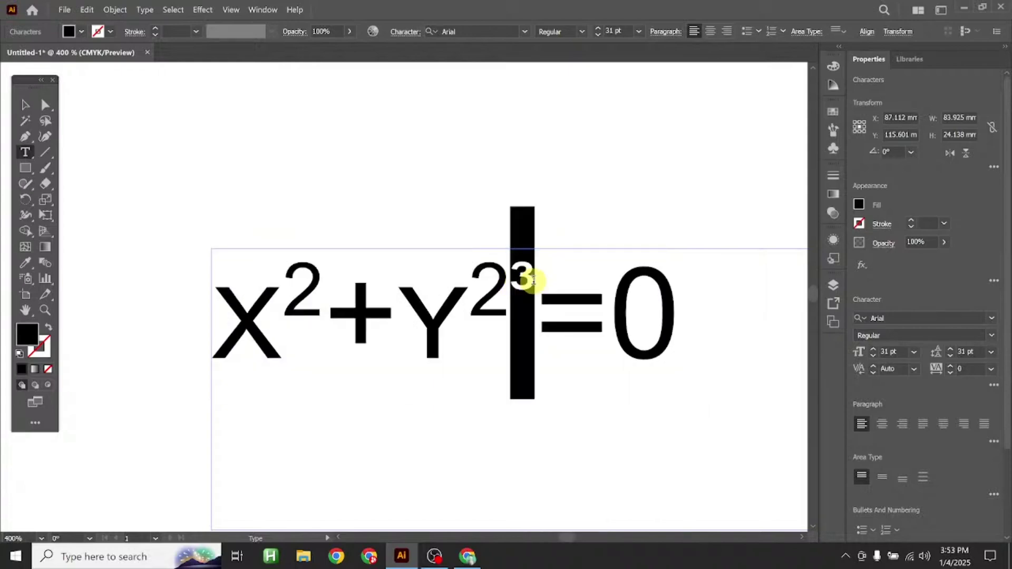
click(993, 386)
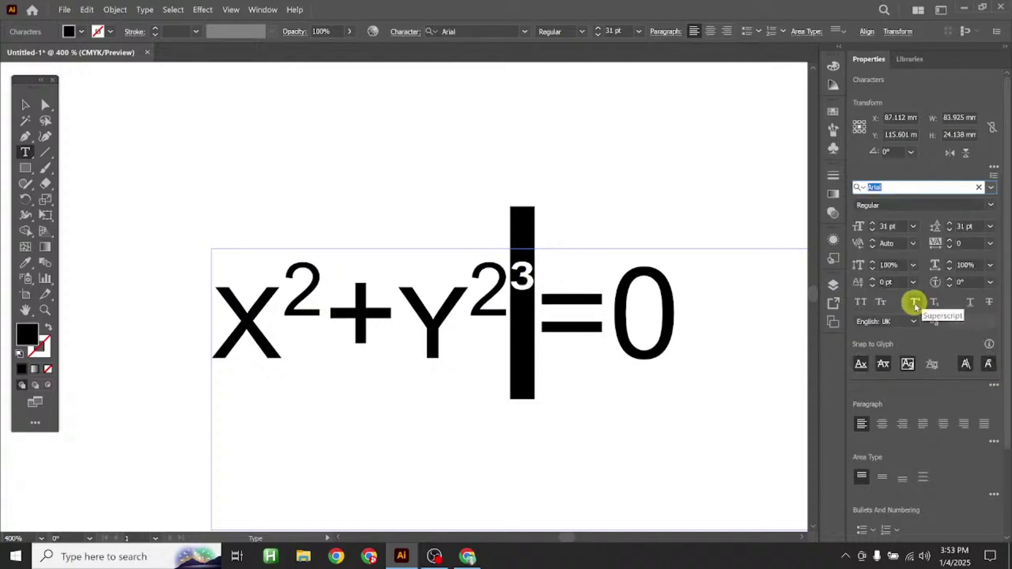
click(936, 304)
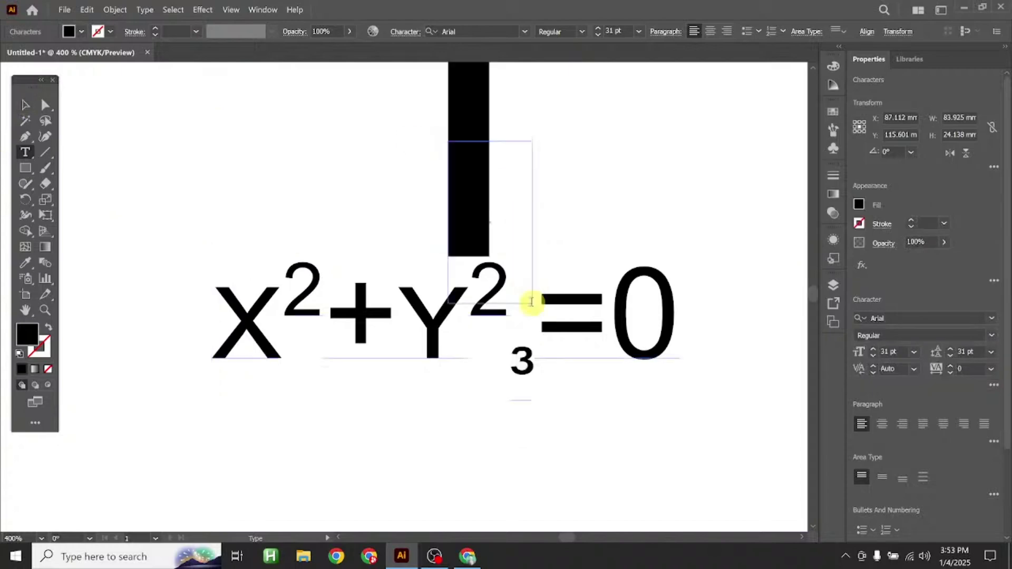
Change the 2 after the x in the equation to Subscript, and end the text selection
click(275, 286)
drag(302, 295, 322, 296)
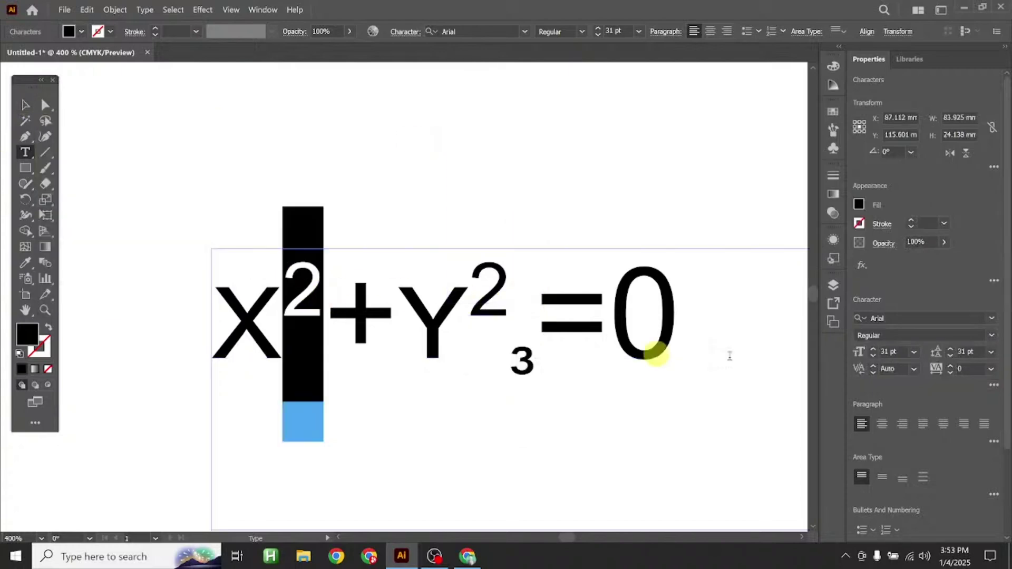
click(993, 387)
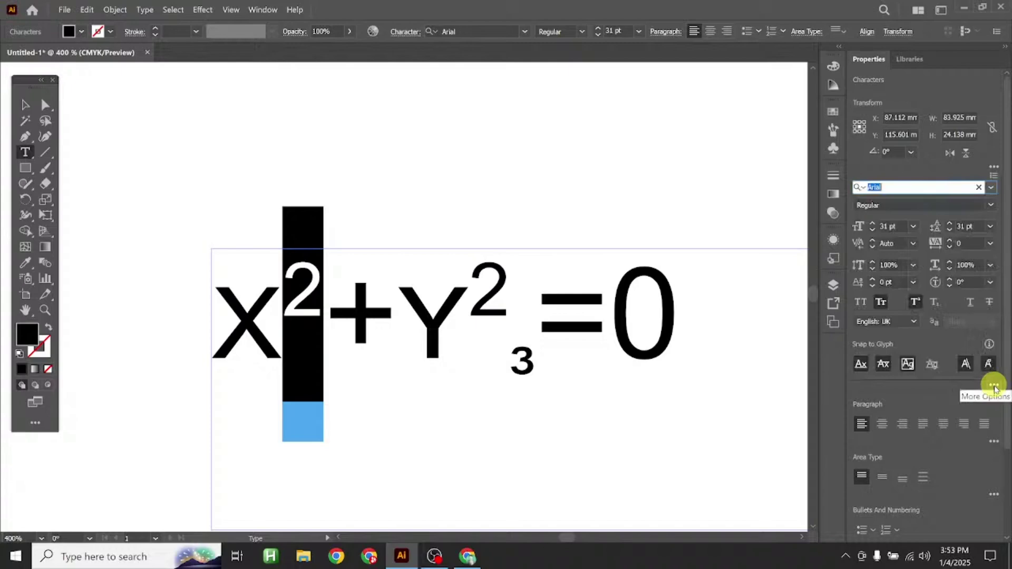
click(934, 301)
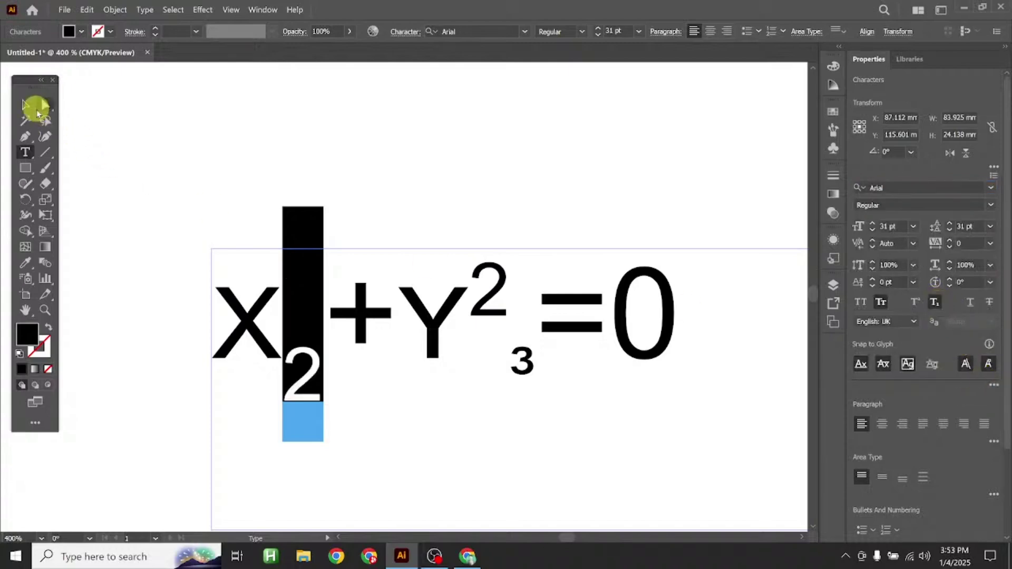
click(325, 373)
click(350, 372)
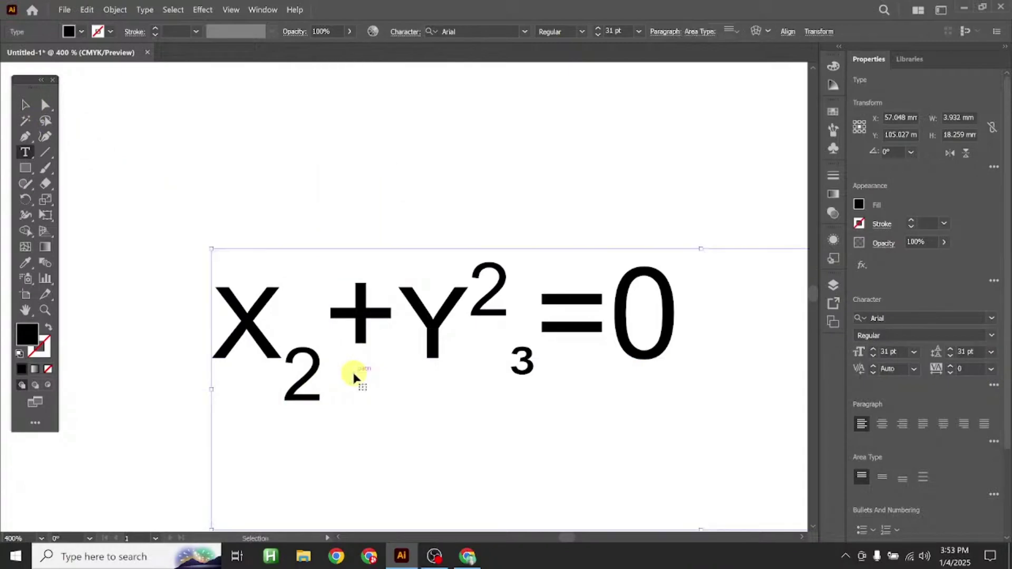
Reduce the font size of the subscript 2 after the x, ending at 22 pt, and leave text editing
drag(290, 372, 323, 380)
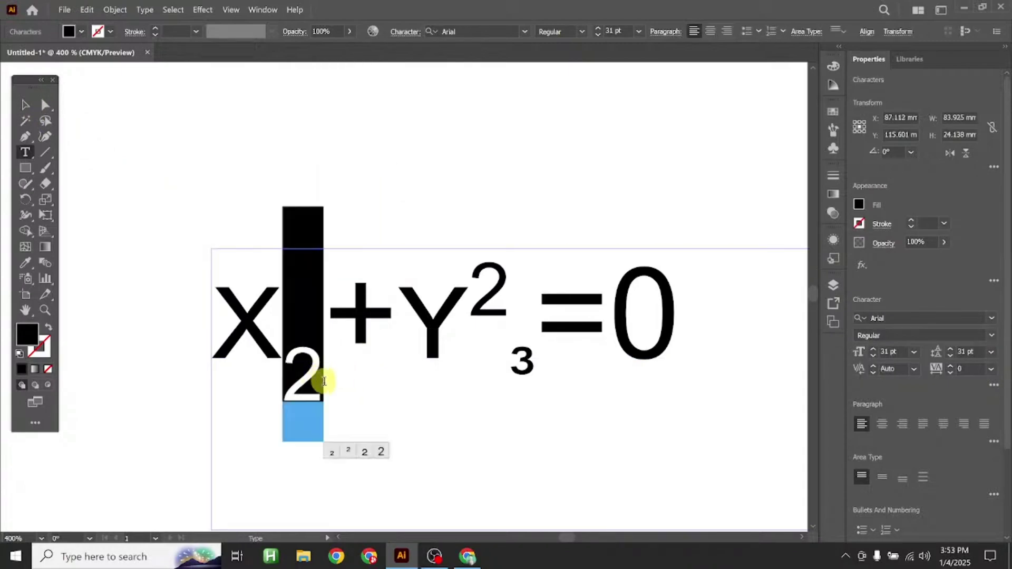
click(874, 355)
click(873, 356)
click(873, 356)
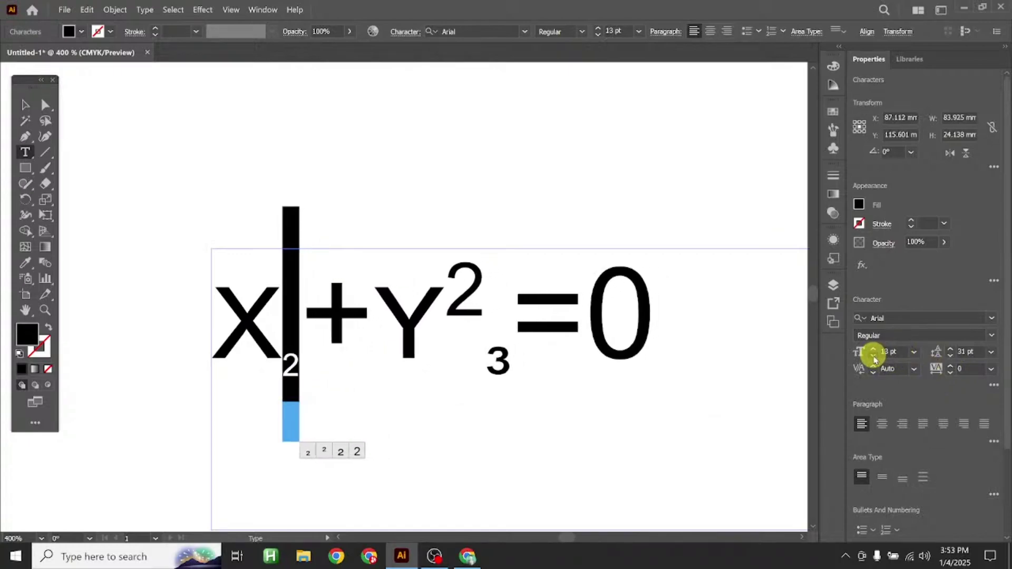
click(873, 356)
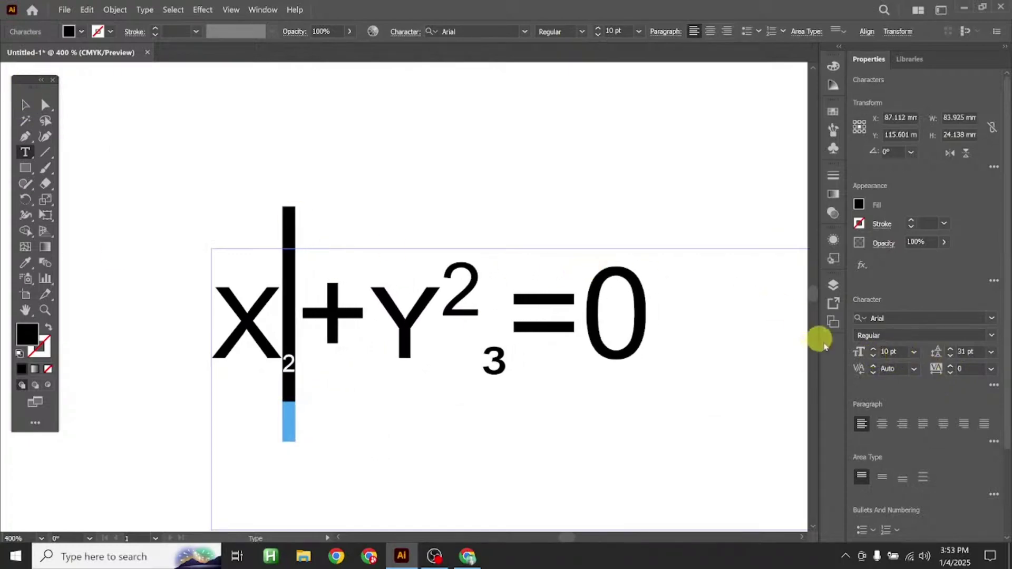
click(874, 349)
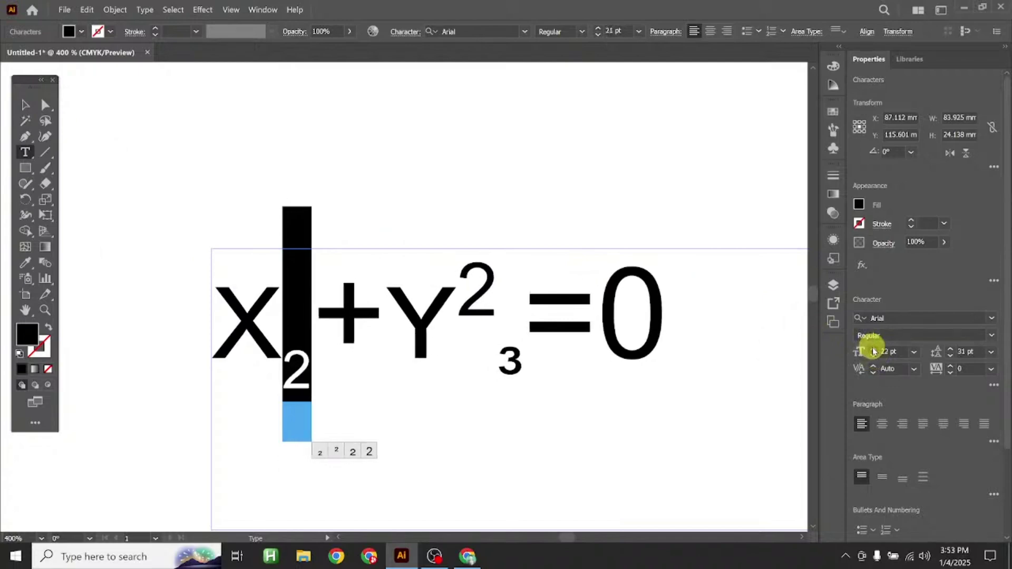
click(25, 105)
click(243, 140)
Shrink the equation's frame to about 63 × 10 mm and place it at about X 93 mm, Y 85 mm
drag(633, 307, 616, 307)
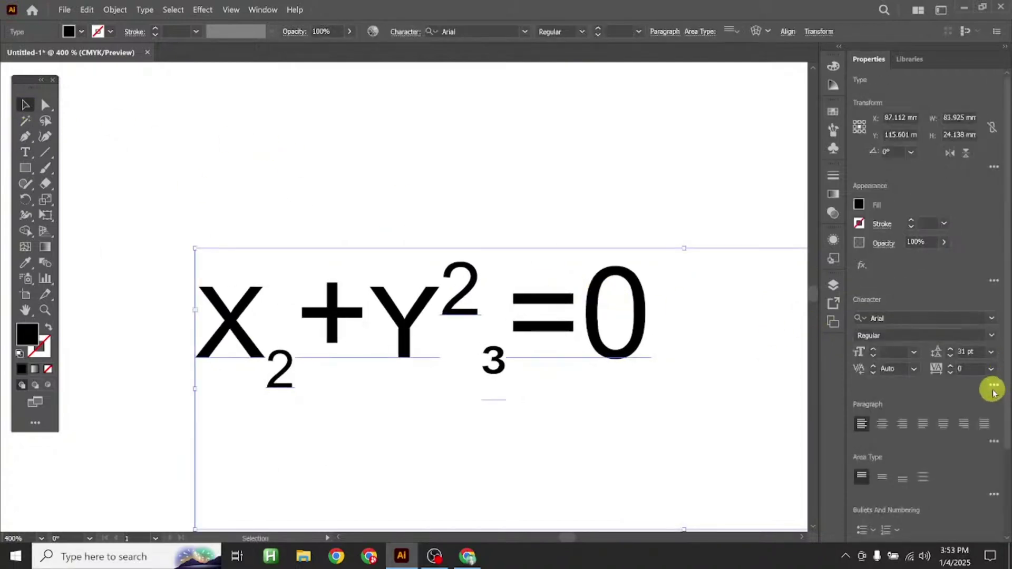
click(994, 387)
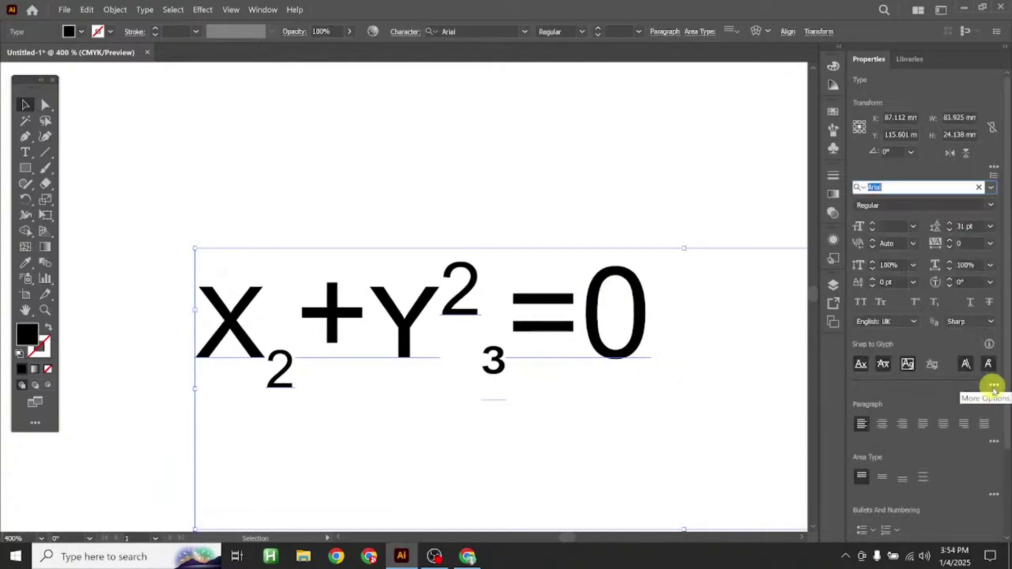
click(438, 236)
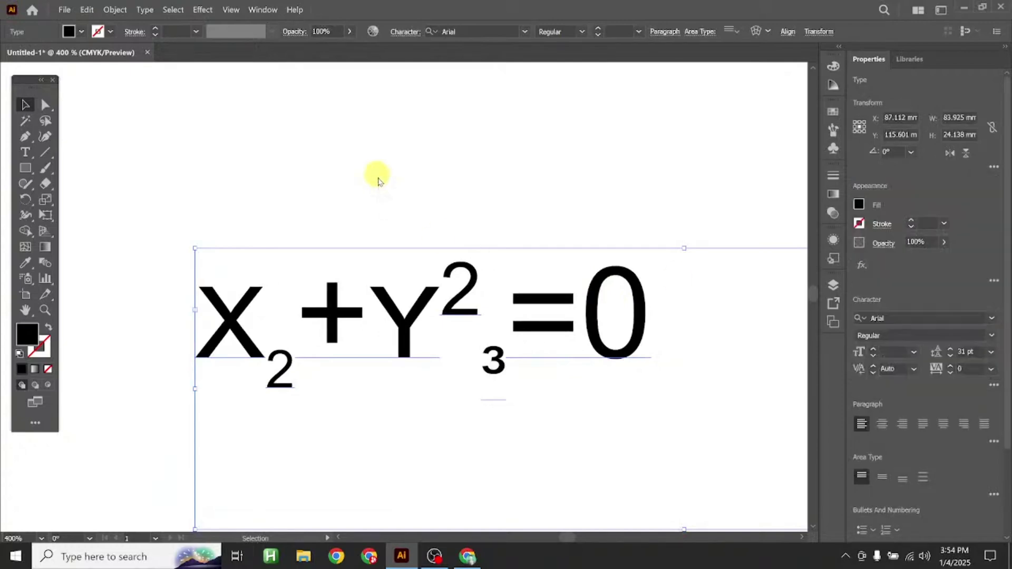
scroll(410, 239, down, 3)
scroll(383, 307, up, 3)
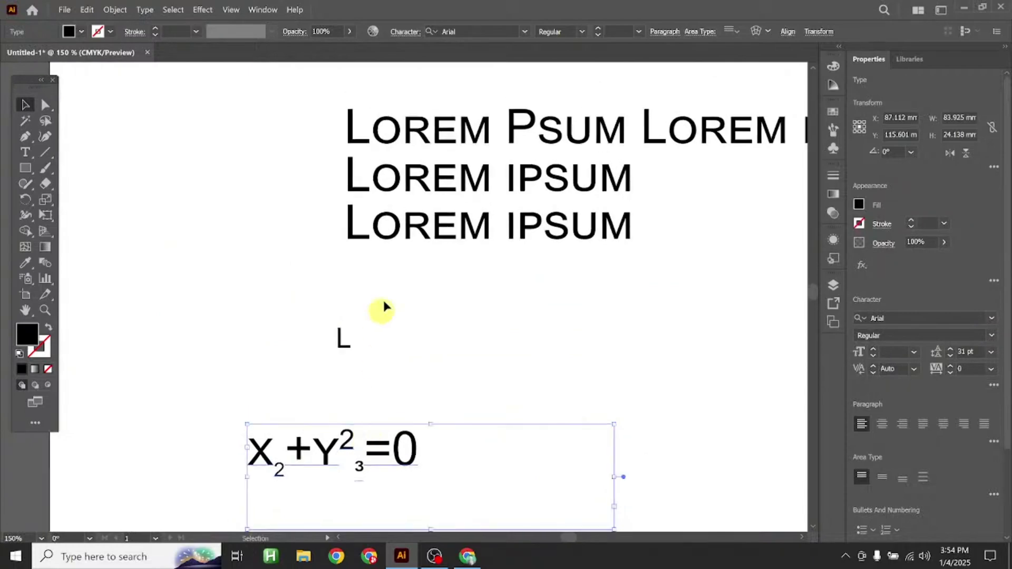
scroll(385, 343, down, 3)
drag(613, 361, 519, 301)
drag(402, 287, 476, 184)
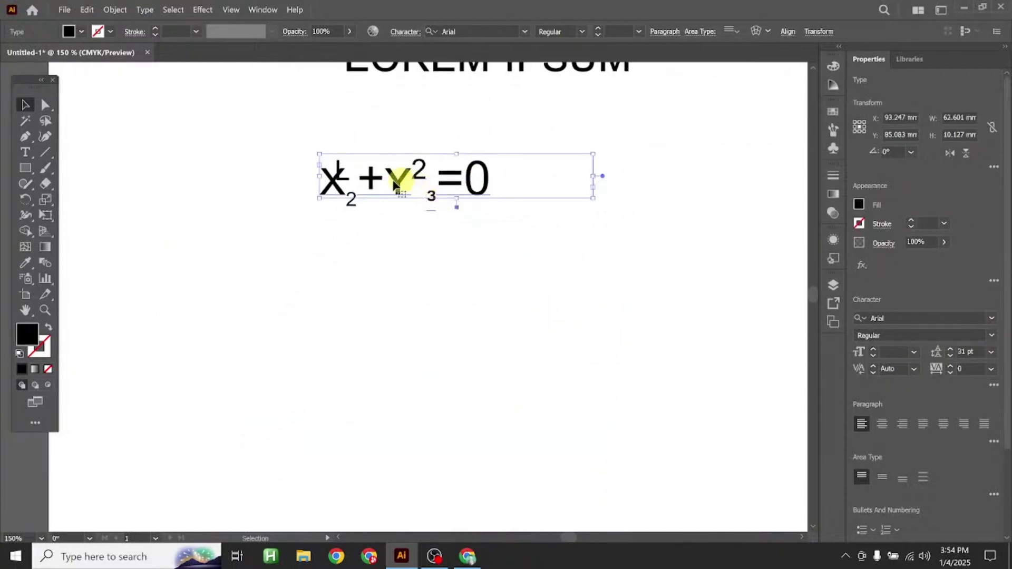
Duplicate the equation's frame to about X 78 mm, Y 119 mm and replace the copy's text with "Graphics"
drag(394, 185, 334, 328)
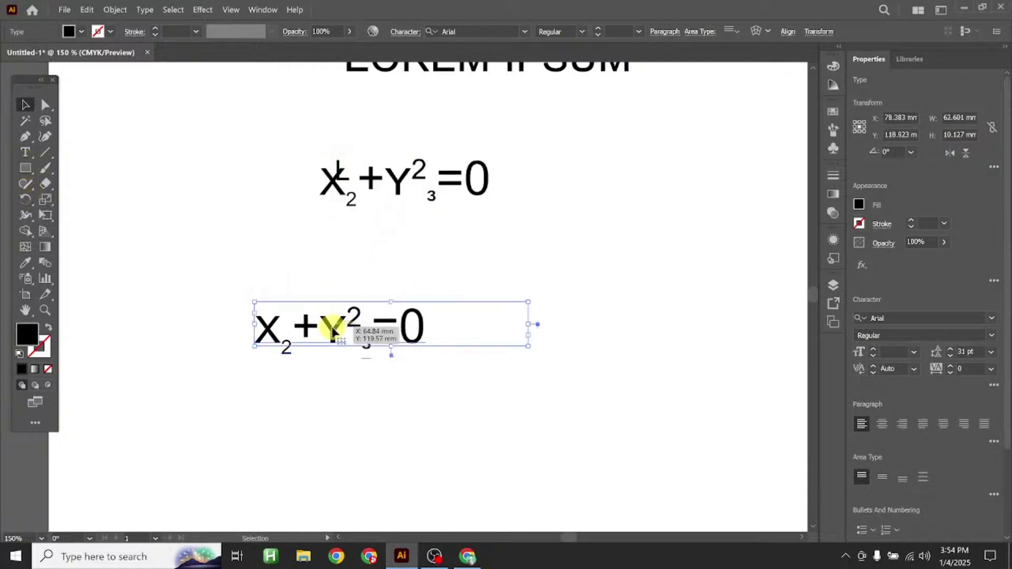
triple_click(333, 326)
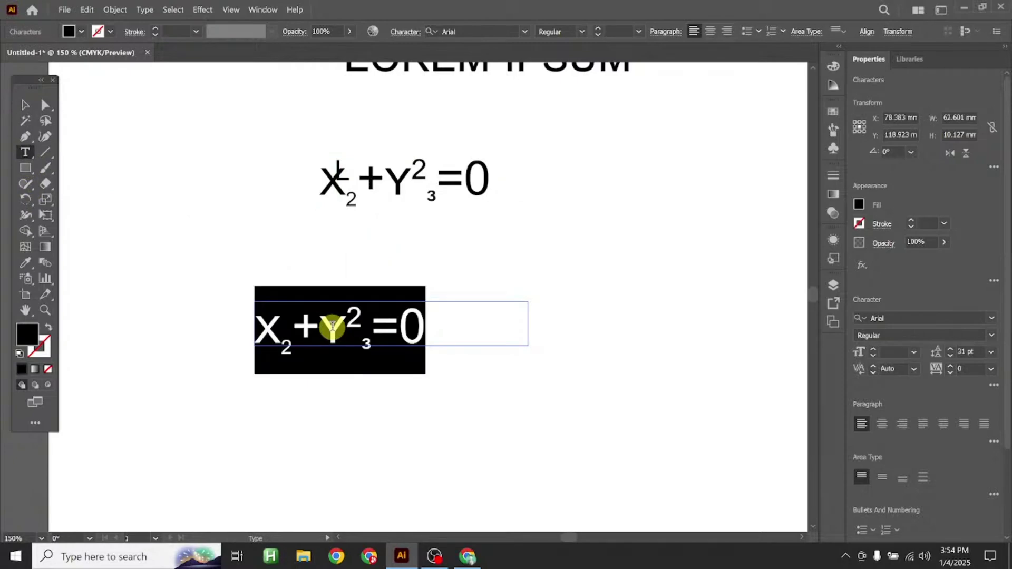
text(GRA)
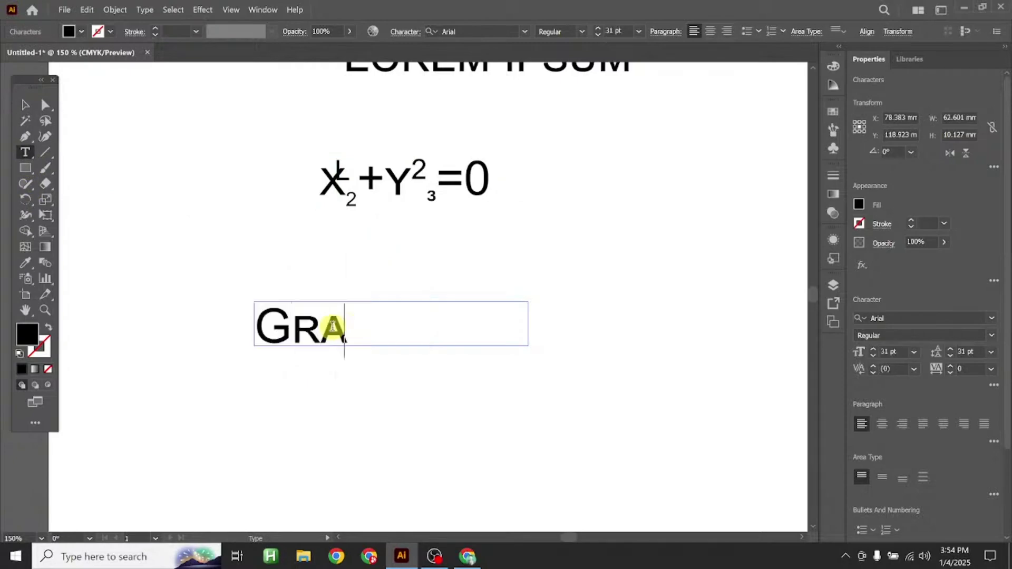
text(PHI)
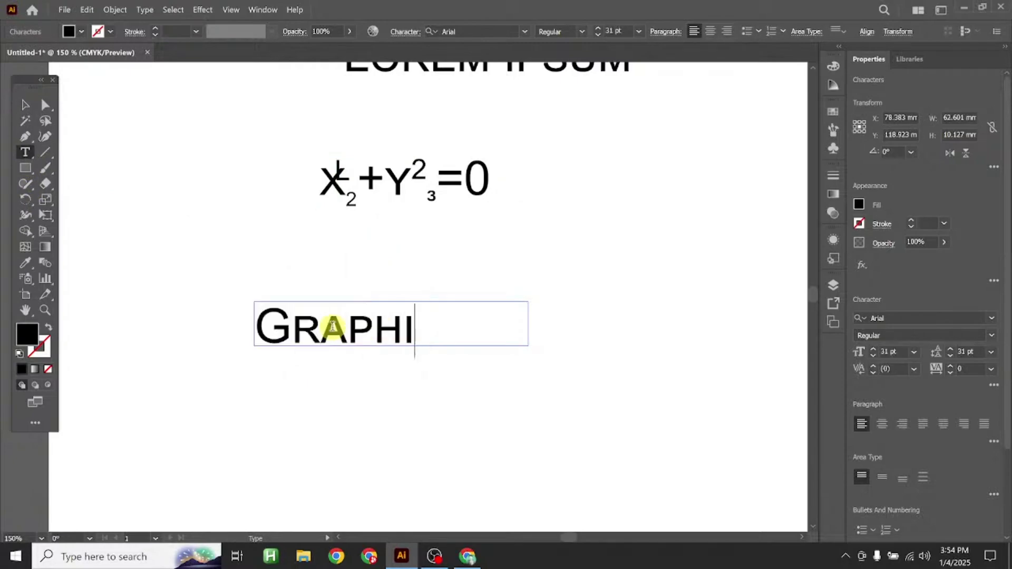
text(CS)
click(25, 105)
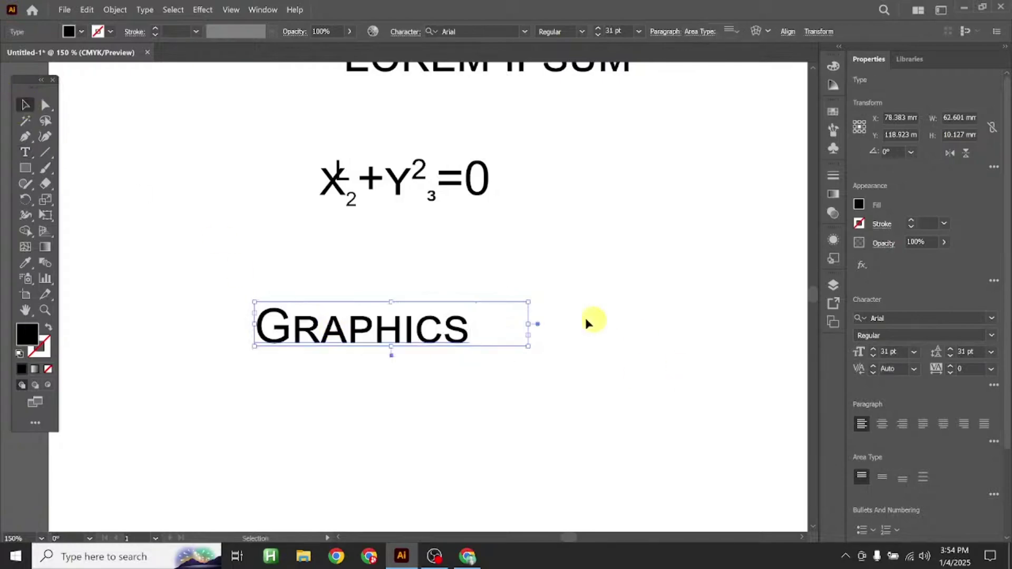
Move the "Graphics" frame to about X 82 mm, Y 120 mm and turn off Small Caps for its text
drag(425, 328, 440, 333)
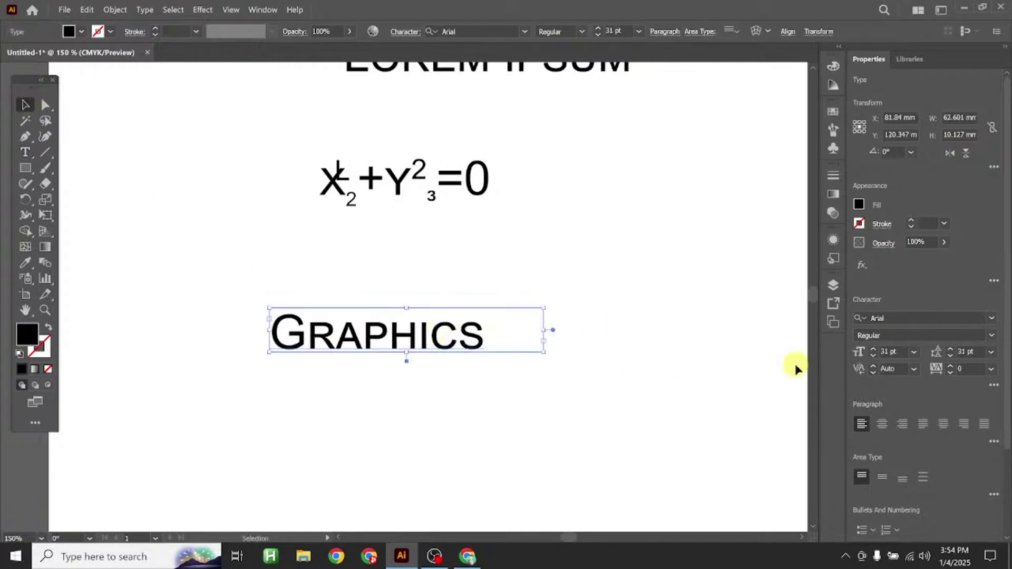
click(994, 386)
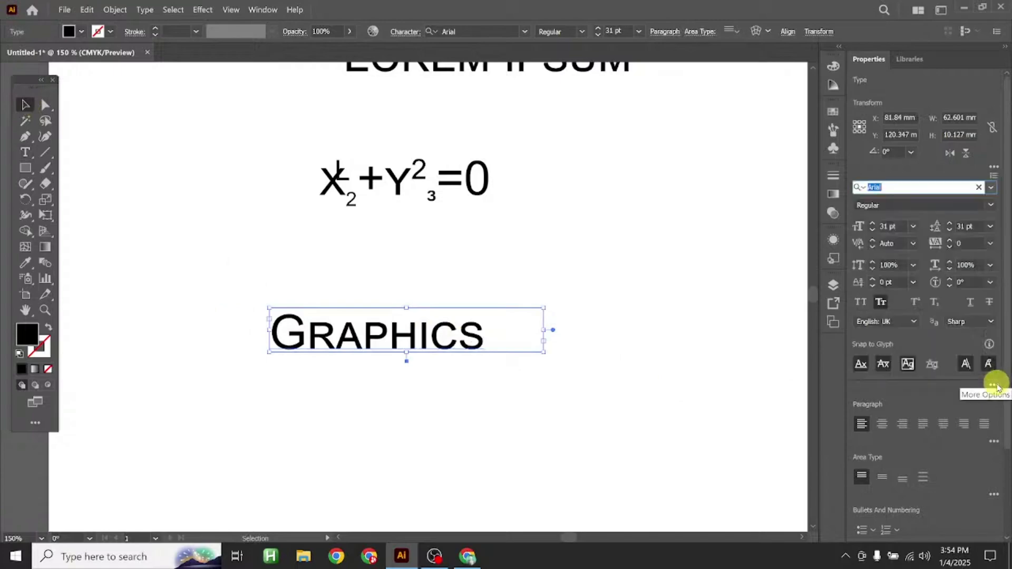
click(884, 304)
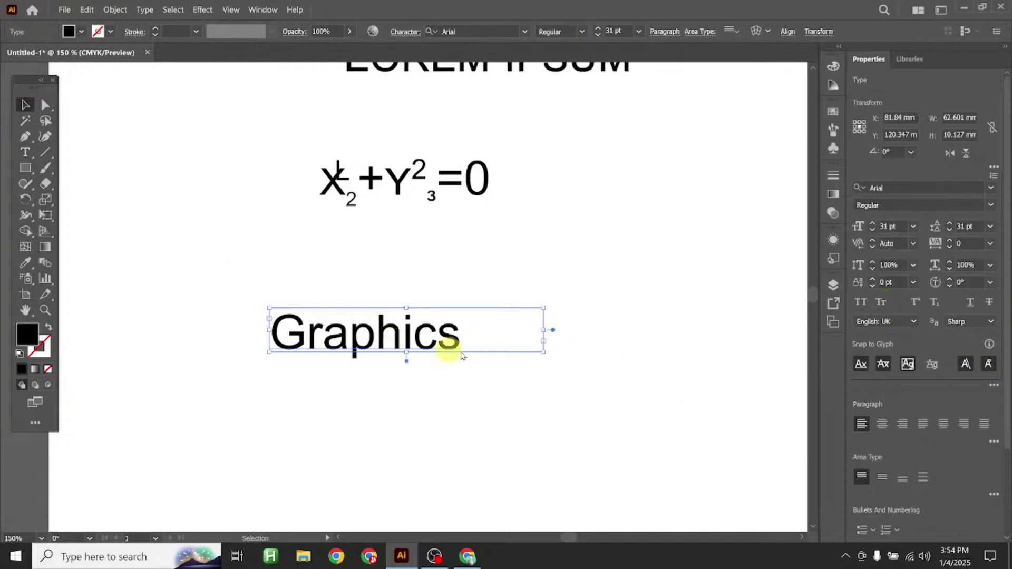
Enlarge the "Graphics" text frame to about 65 × 14 mm and underline its text
click(423, 322)
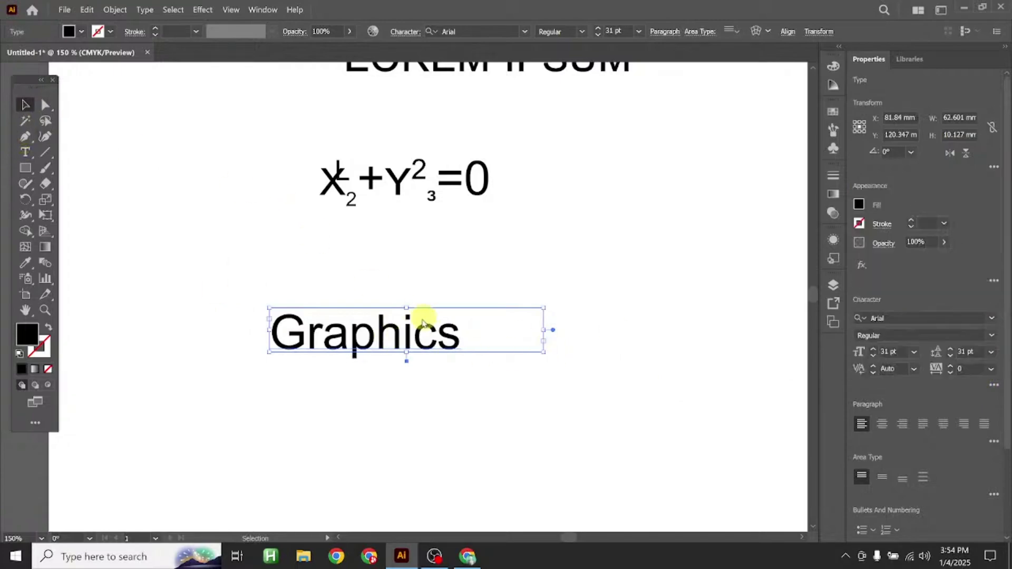
drag(415, 338, 410, 336)
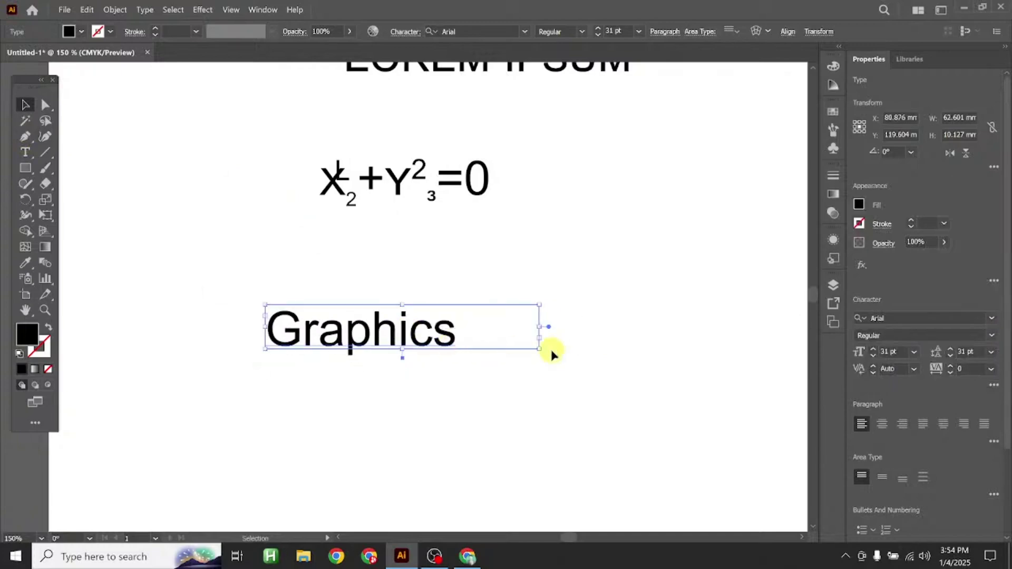
drag(542, 350, 547, 364)
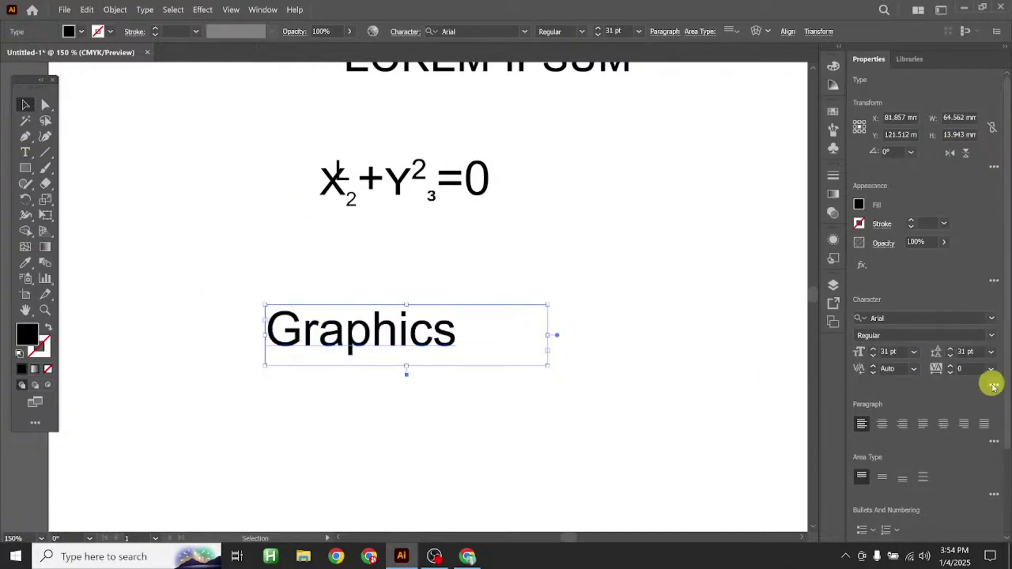
click(993, 386)
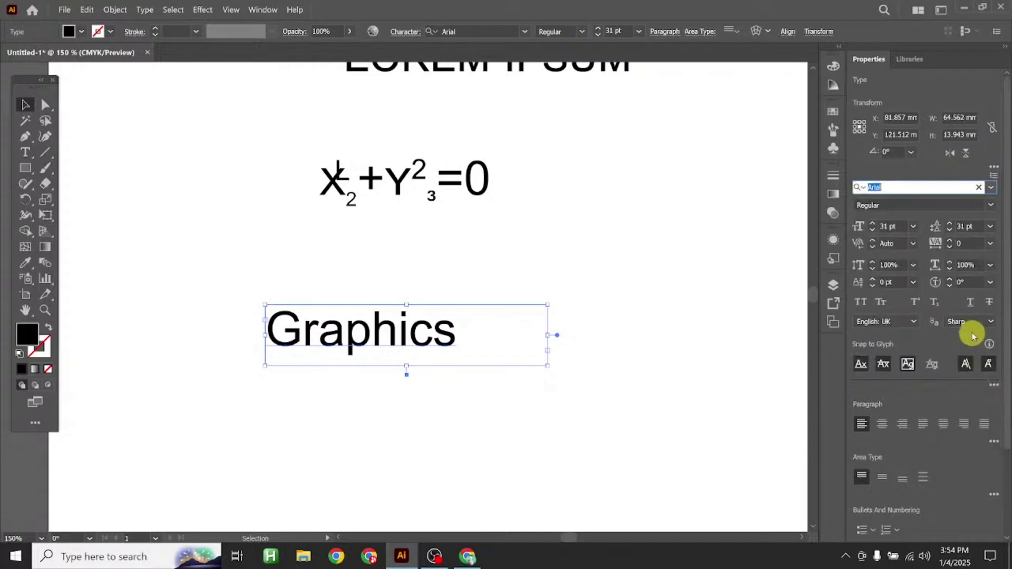
click(969, 304)
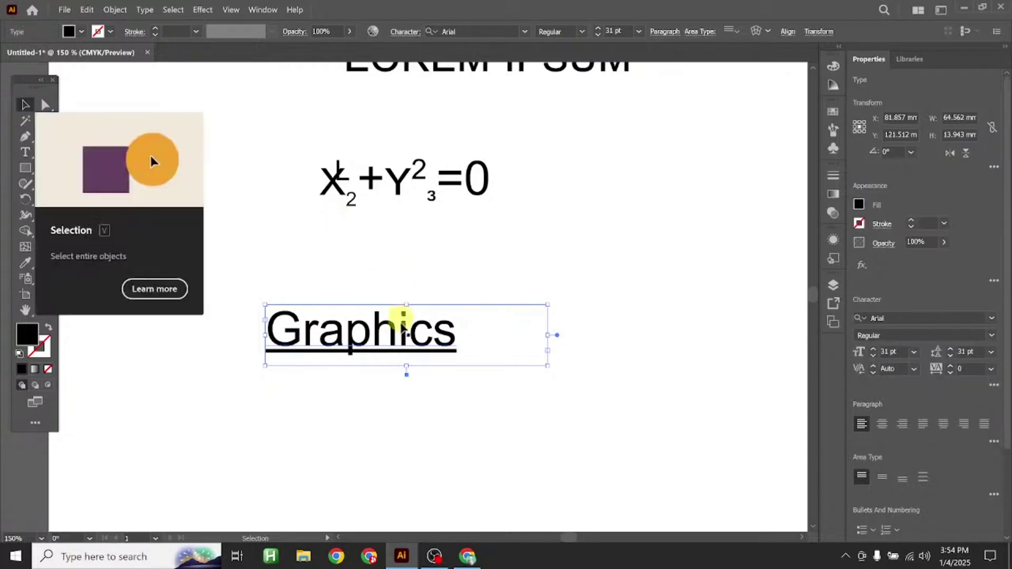
Move the underlined "Graphics" frame to about X 97 mm, Y 140 mm
click(384, 361)
scroll(384, 361, up, 3)
scroll(384, 361, down, 1)
drag(305, 321, 339, 316)
scroll(459, 244, down, 2)
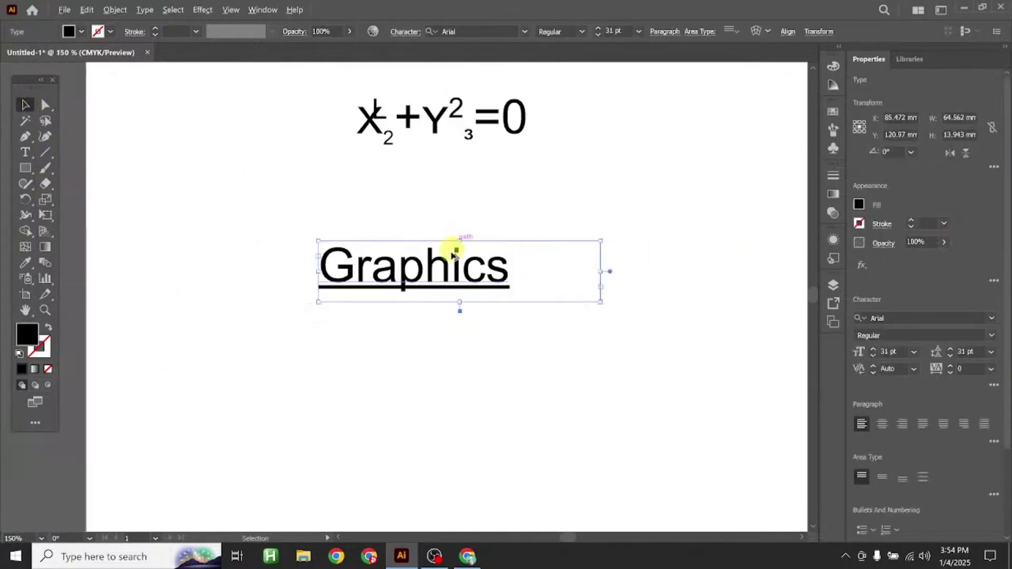
scroll(421, 273, up, 1)
scroll(424, 277, down, 4)
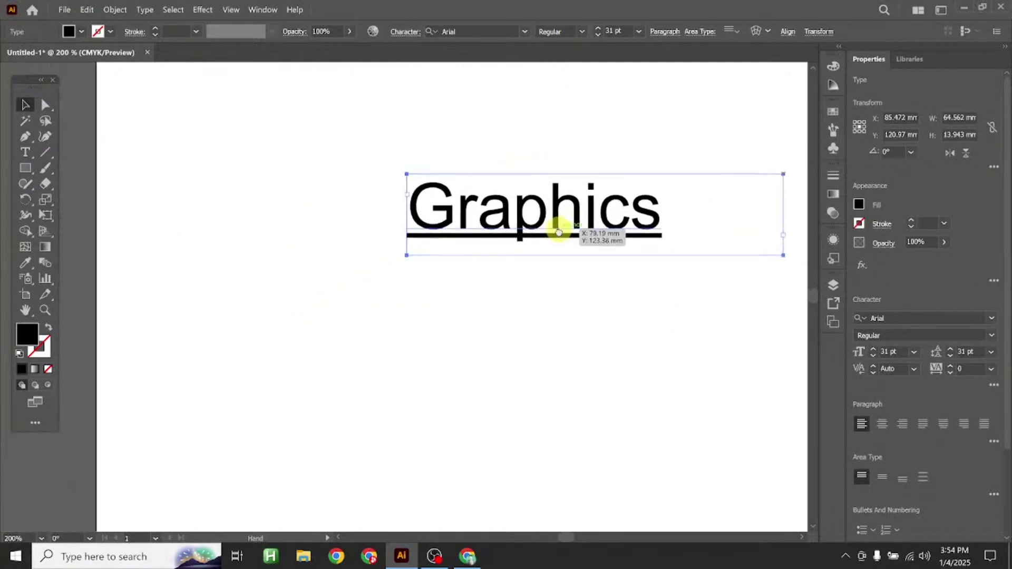
drag(546, 259, 413, 246)
scroll(438, 334, up, 2)
Replace the "Graphics" text with "30% Discount" and widen its frame to about 76 × 13 mm
double_click(416, 249)
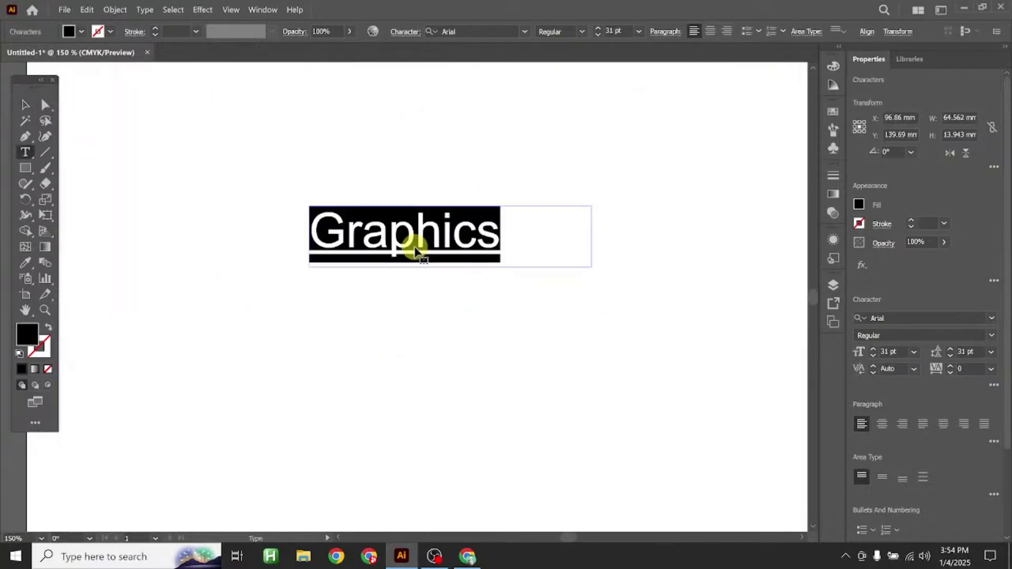
text(30)
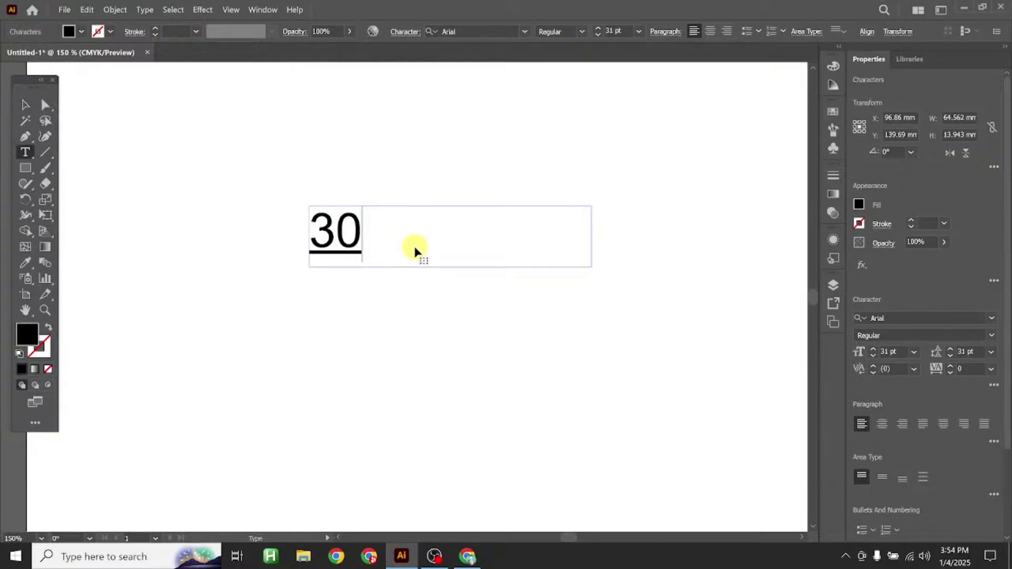
text(% Di)
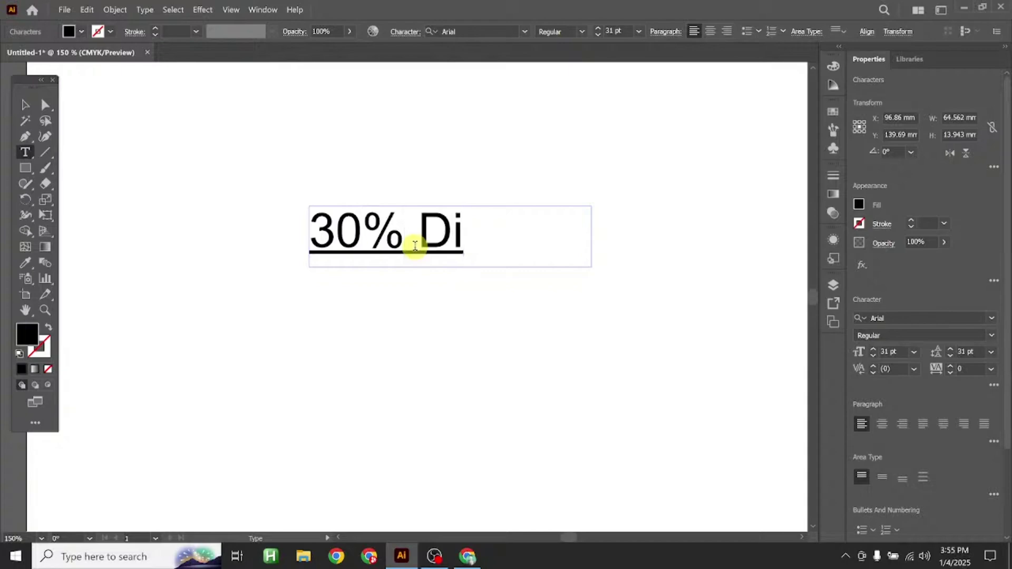
text(scou)
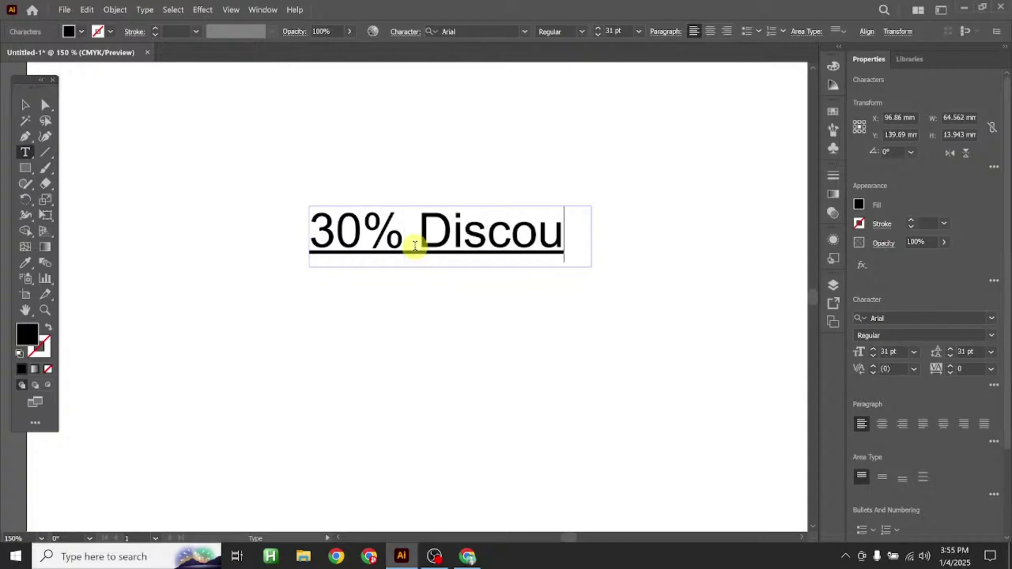
key(BackSpace)
key(BackSpace)
key(BackSpace)
text(-)
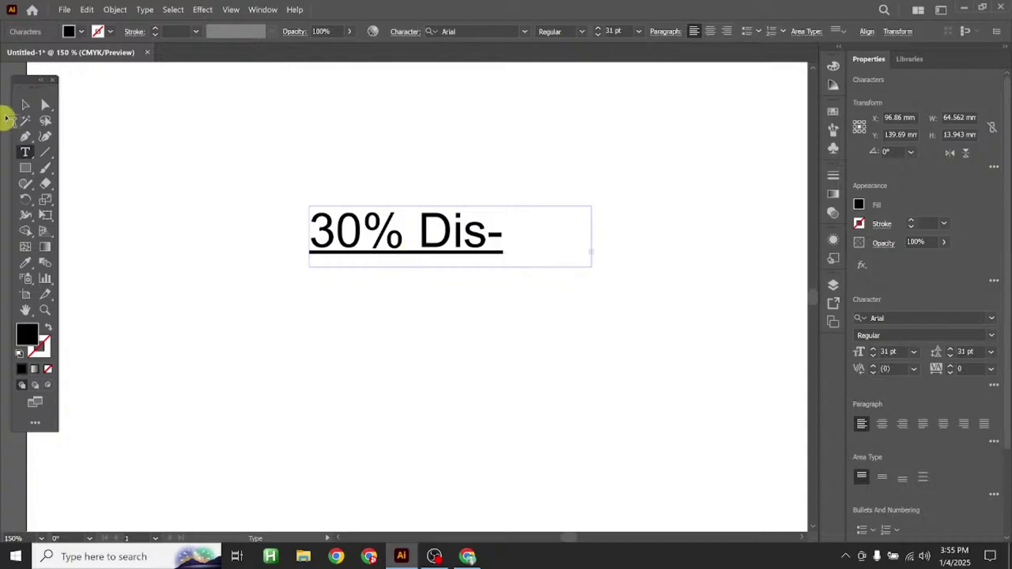
click(25, 105)
drag(599, 267, 642, 263)
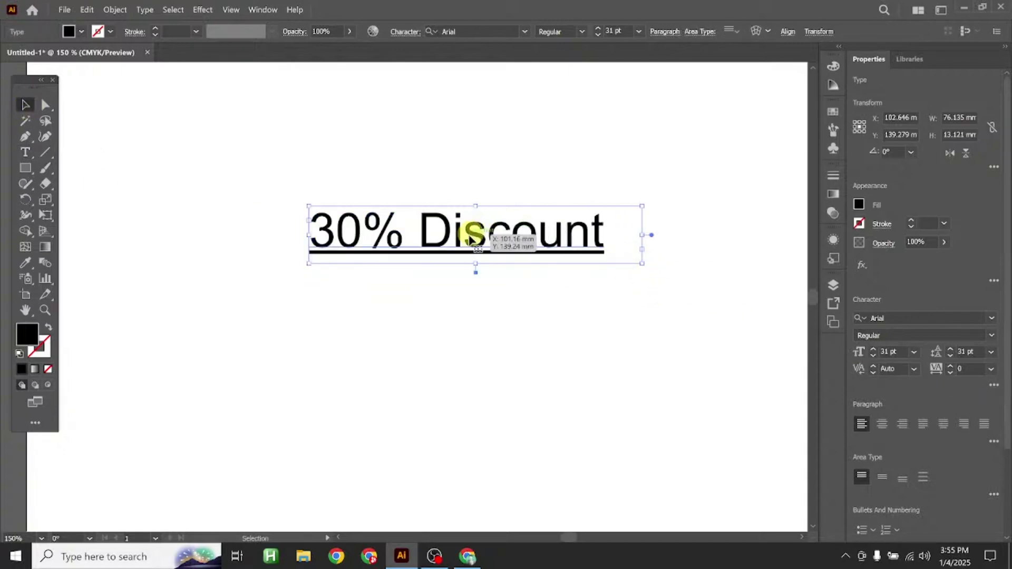
Duplicate the "30% Discount" frame to about X 100 mm, Y 163 mm and replace the copy's text with "100"
drag(475, 232, 458, 343)
double_click(455, 344)
key(ctrl+a)
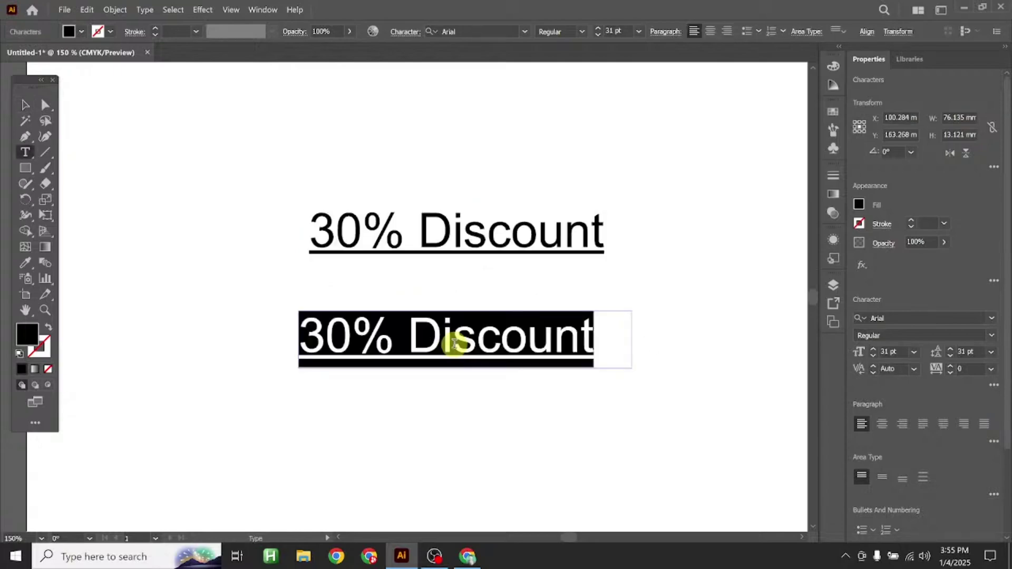
text(500)
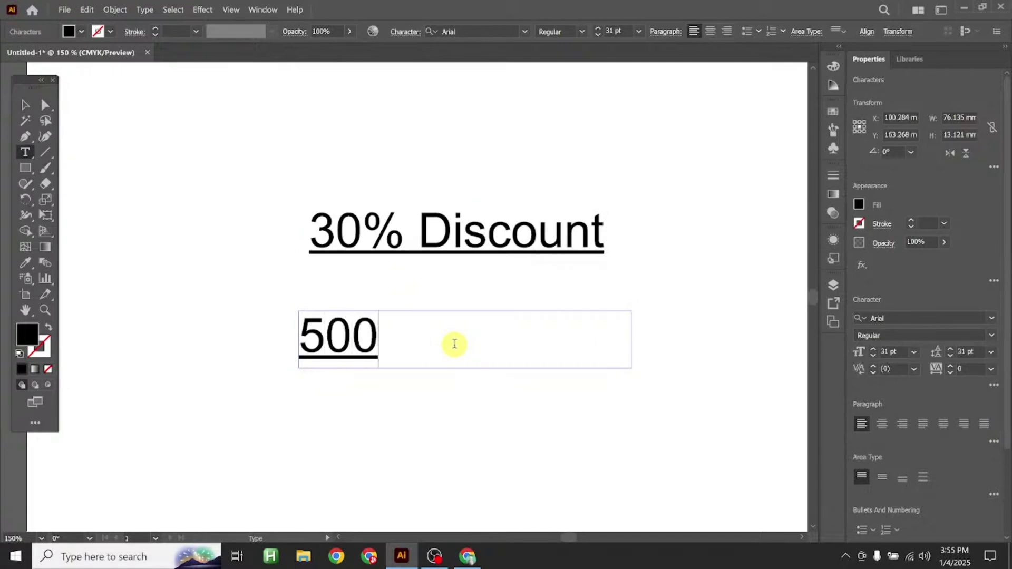
double_click(339, 346)
text(100)
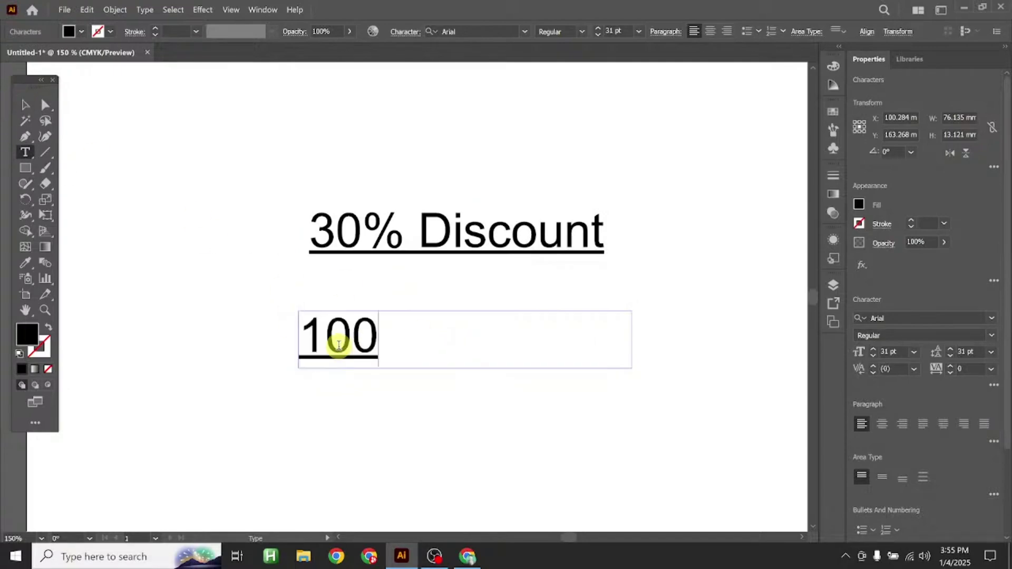
Duplicate the "100" frame to about X 120 mm, Y 186 mm and change the copy's text to "70"
click(32, 104)
drag(346, 355, 431, 452)
double_click(431, 452)
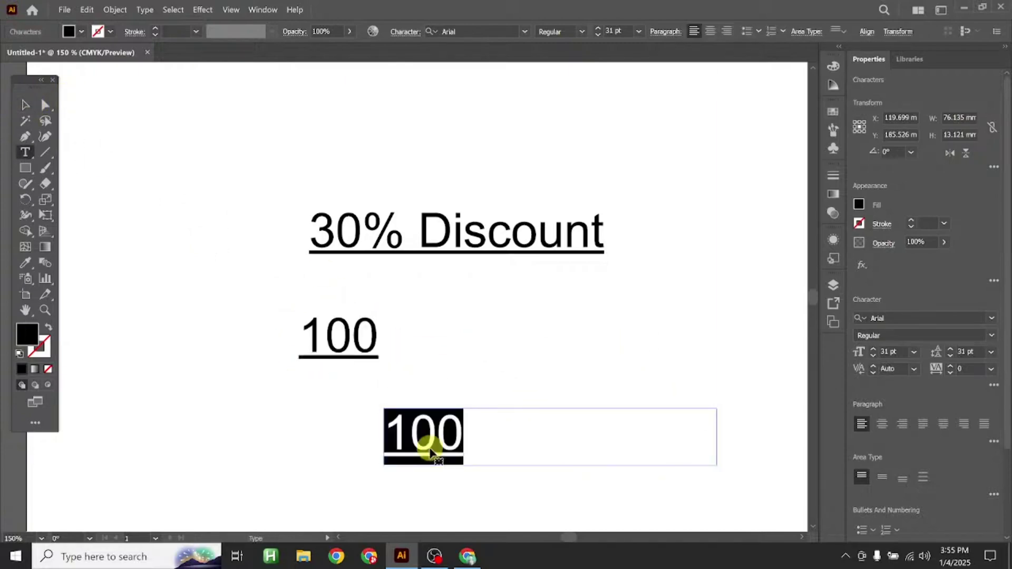
text(70)
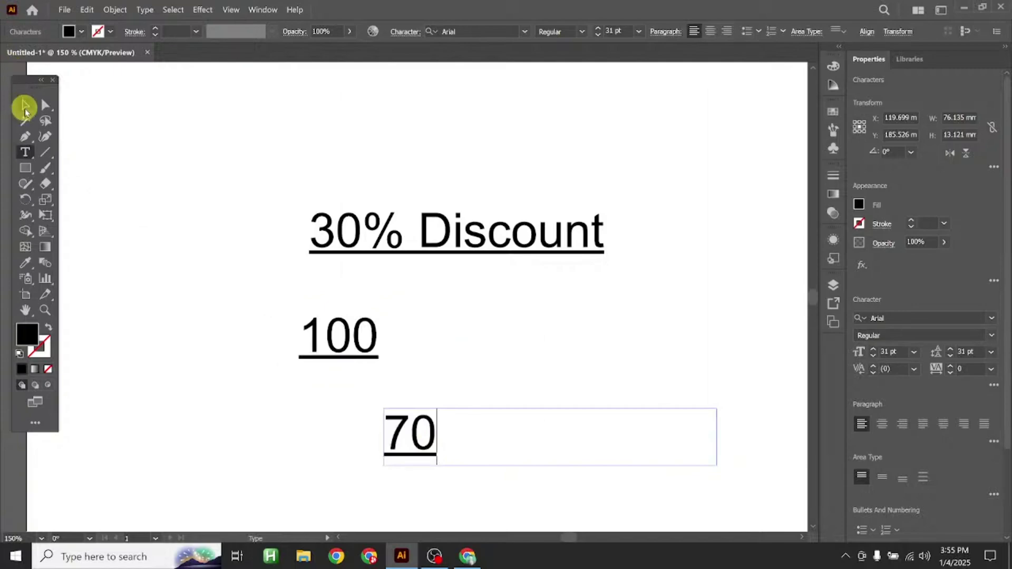
click(25, 108)
Move the "30% Discount" frame to about X 99 mm, Y 142 mm and remove the underline from all three texts
drag(339, 229, 320, 240)
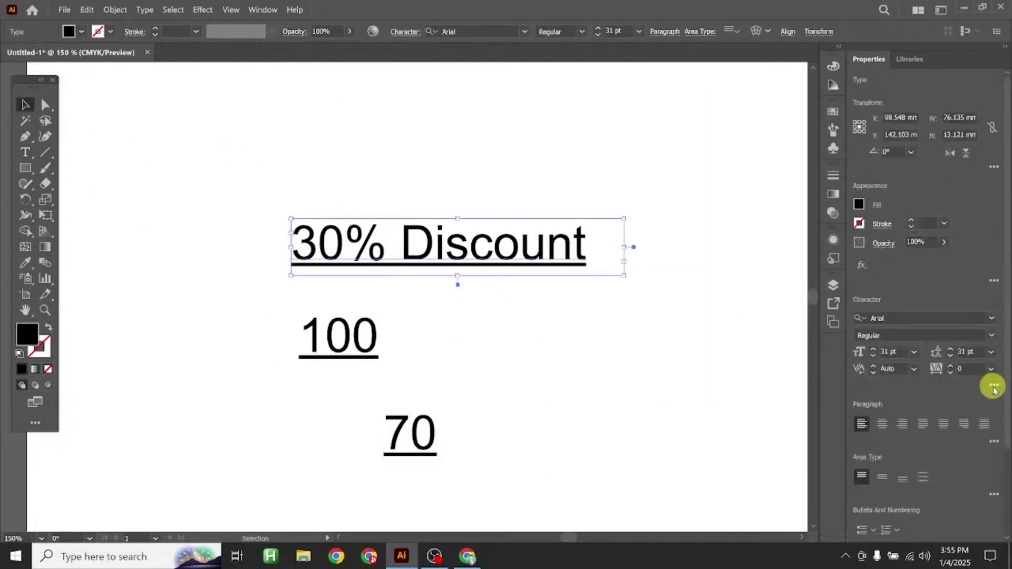
click(993, 388)
click(970, 300)
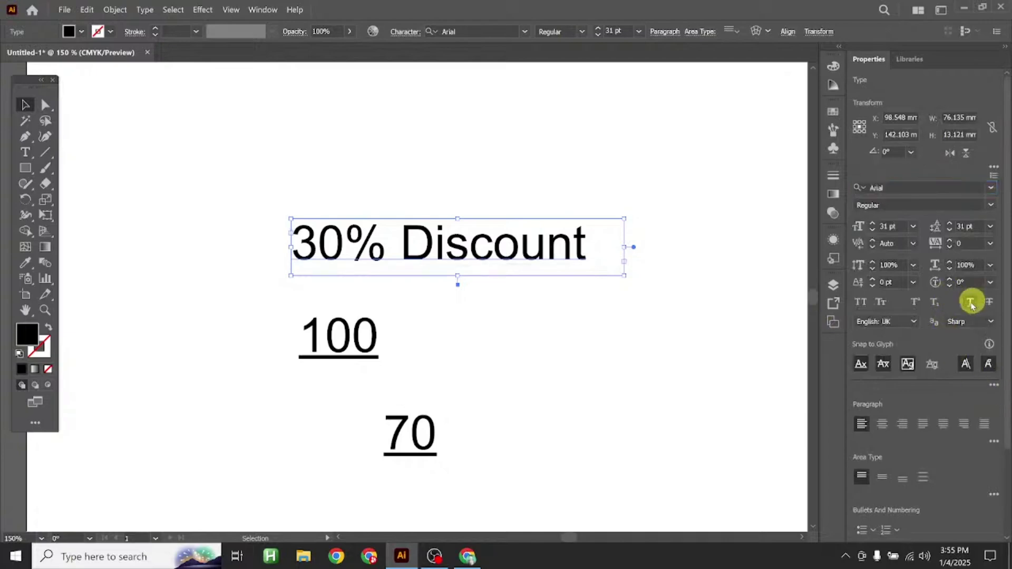
click(362, 334)
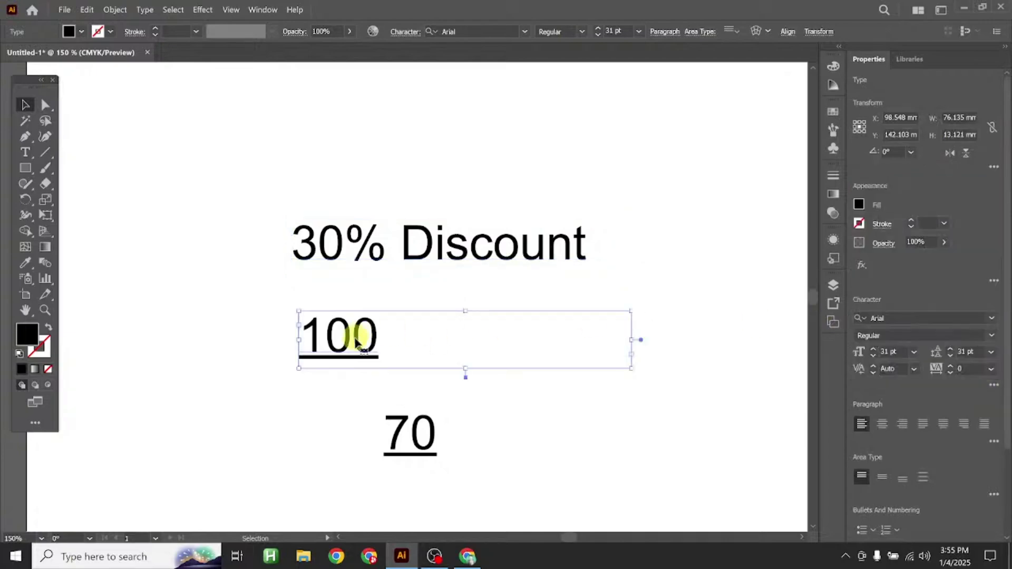
click(993, 386)
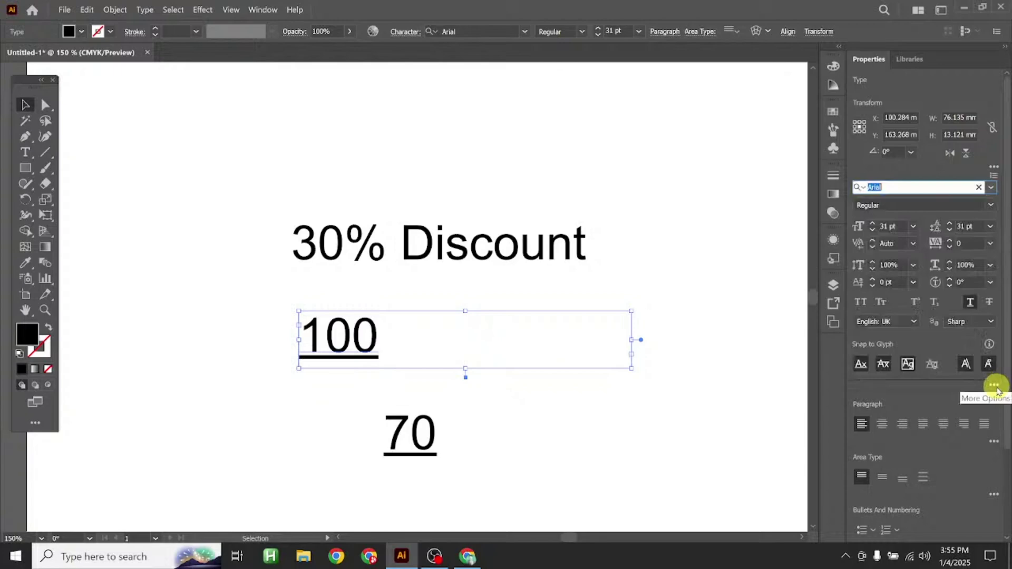
click(969, 302)
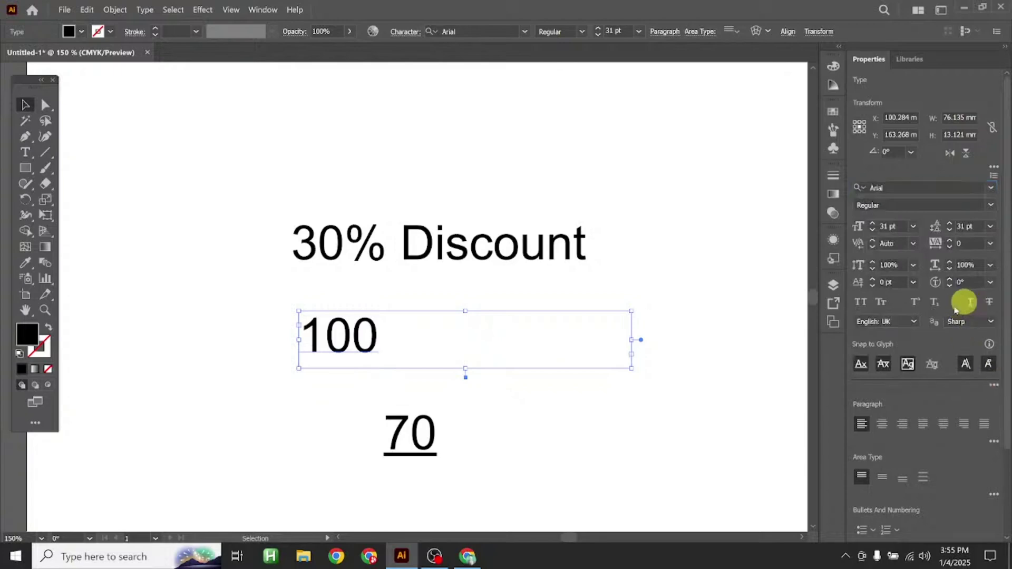
click(427, 447)
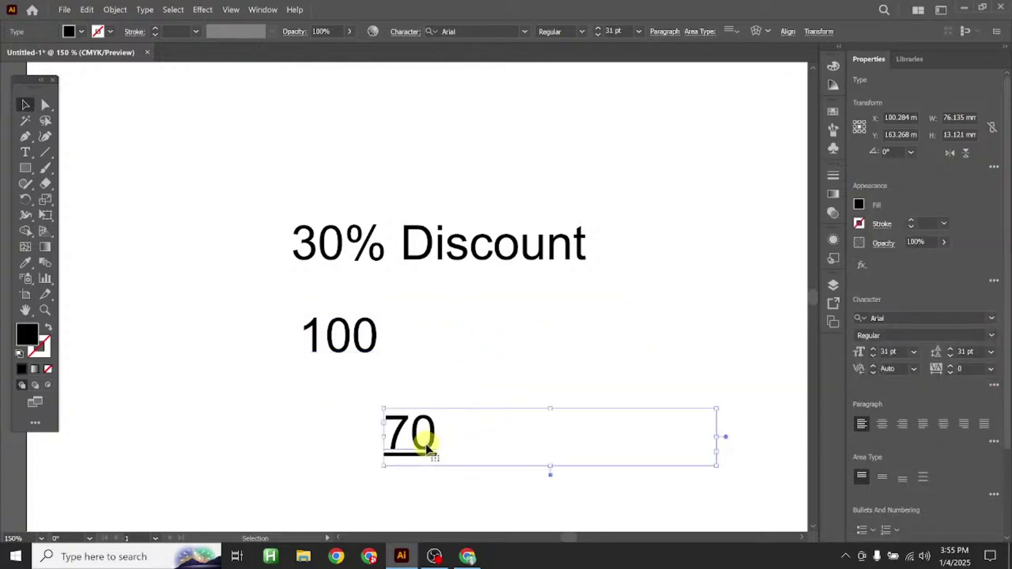
click(994, 386)
click(969, 301)
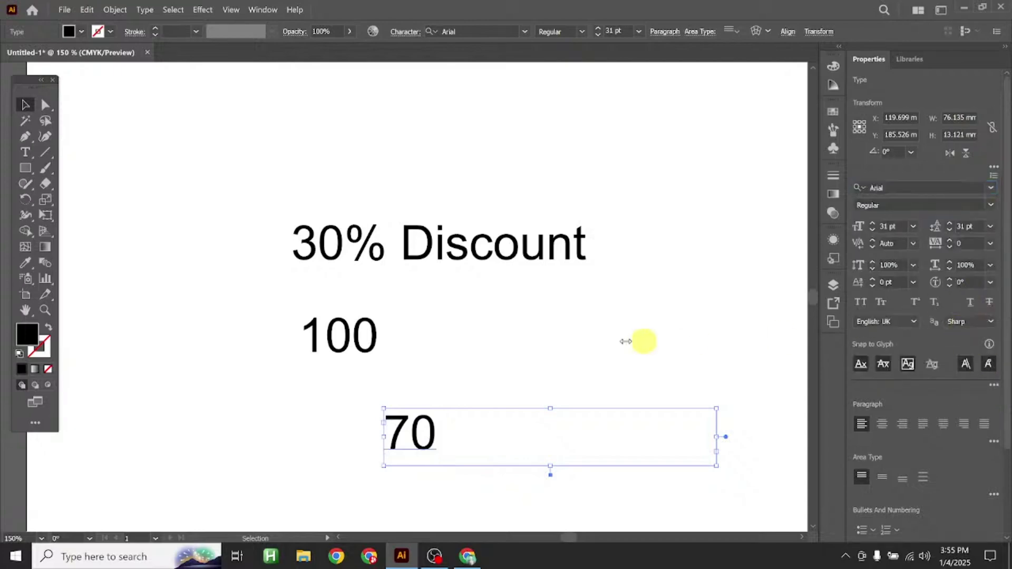
Reposition the three text frames and shrink the "100" frame to about 25 × 14 mm
drag(367, 240, 355, 258)
drag(361, 346, 387, 345)
click(431, 441)
drag(445, 433, 537, 422)
drag(389, 336, 355, 336)
drag(628, 376, 402, 339)
Insert "Rs." before the 100, widen its frame to about 45 × 13 mm and place it at about X 80 mm, Y 162 mm
double_click(339, 343)
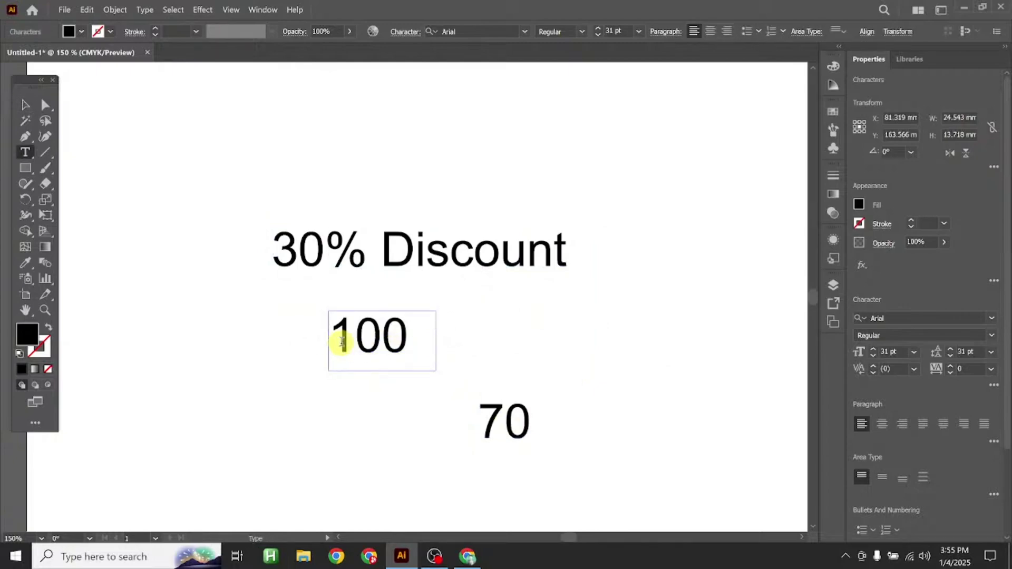
text(Rs.1)
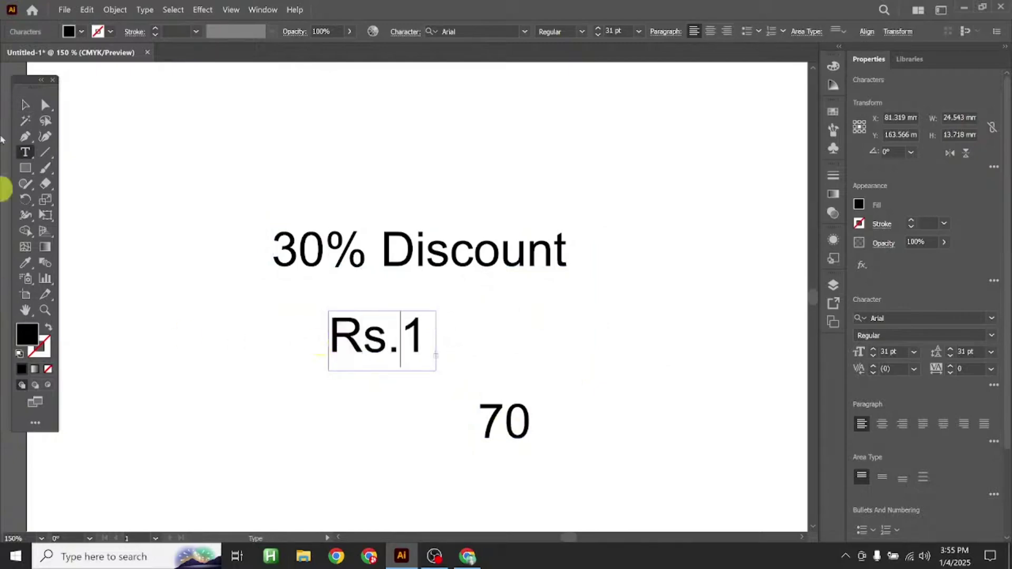
click(24, 104)
drag(429, 368, 533, 368)
drag(459, 343, 411, 343)
Move the "70" frame to about X 121 mm, Y 183 mm and insert "Rs. " before the number
drag(492, 429, 407, 432)
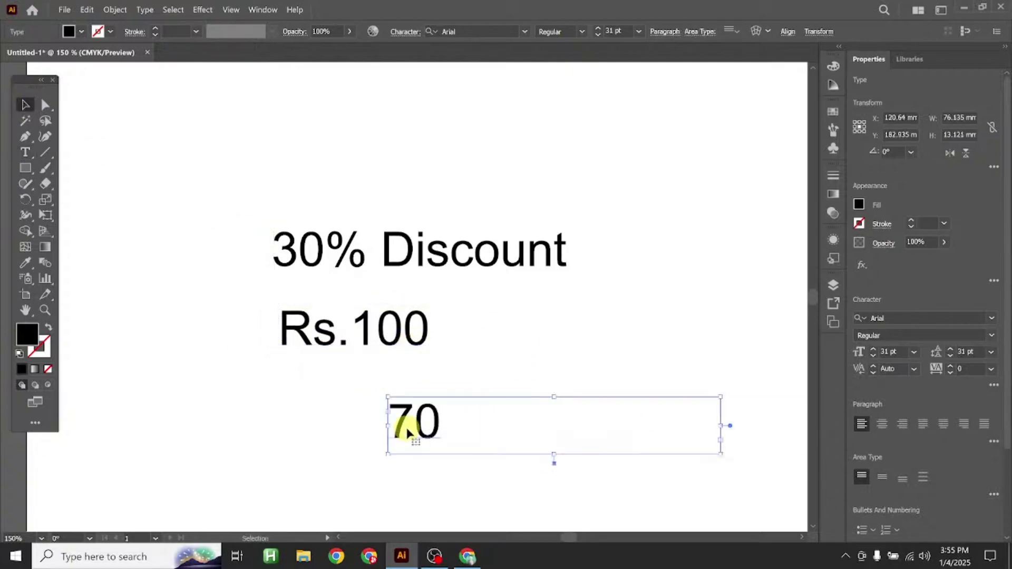
double_click(429, 425)
double_click(429, 425)
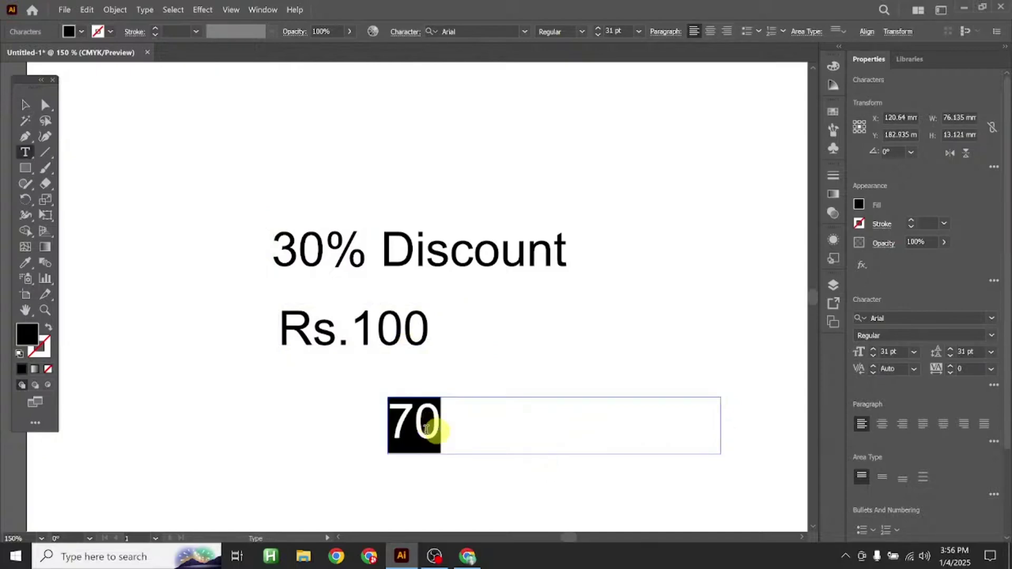
click(396, 430)
text(Rs)
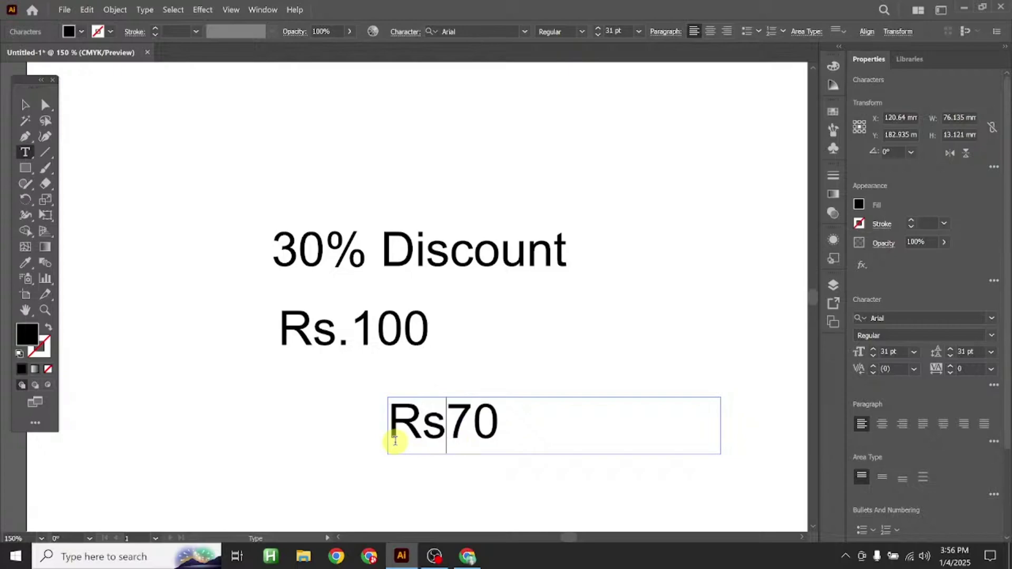
text(.)
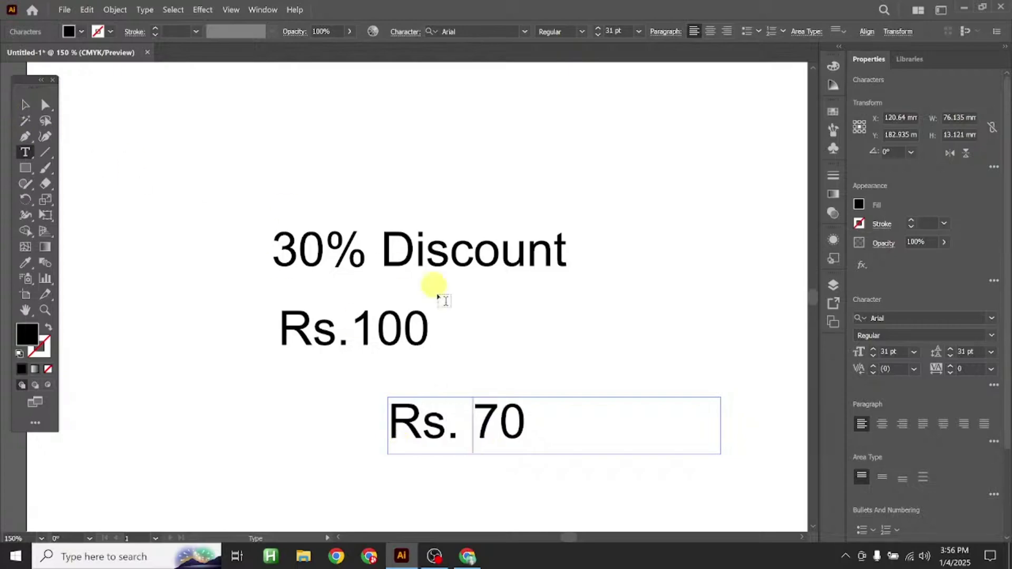
Append "/-" to both prices and place them side by side below the "30% Discount" line
click(443, 357)
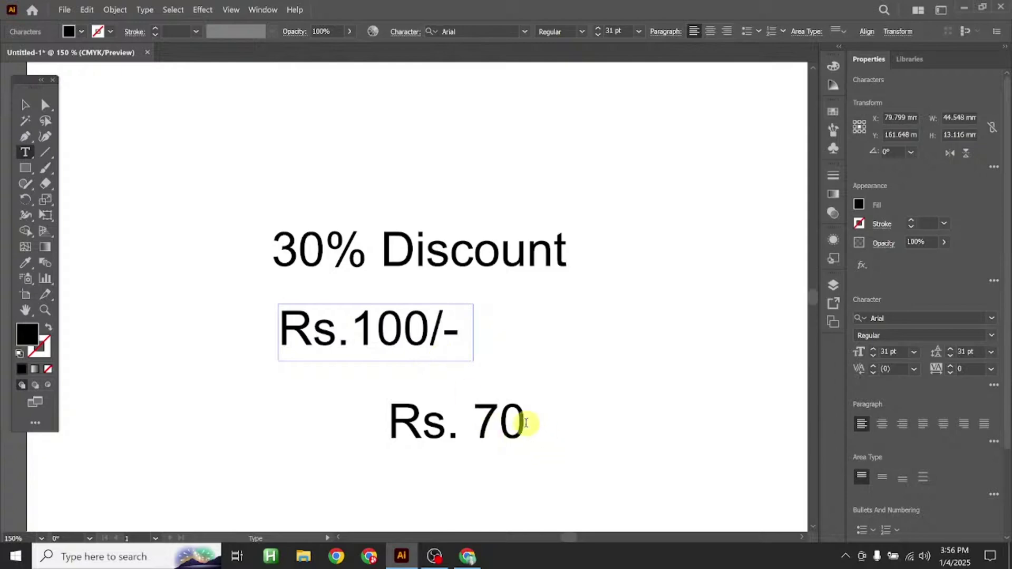
click(530, 438)
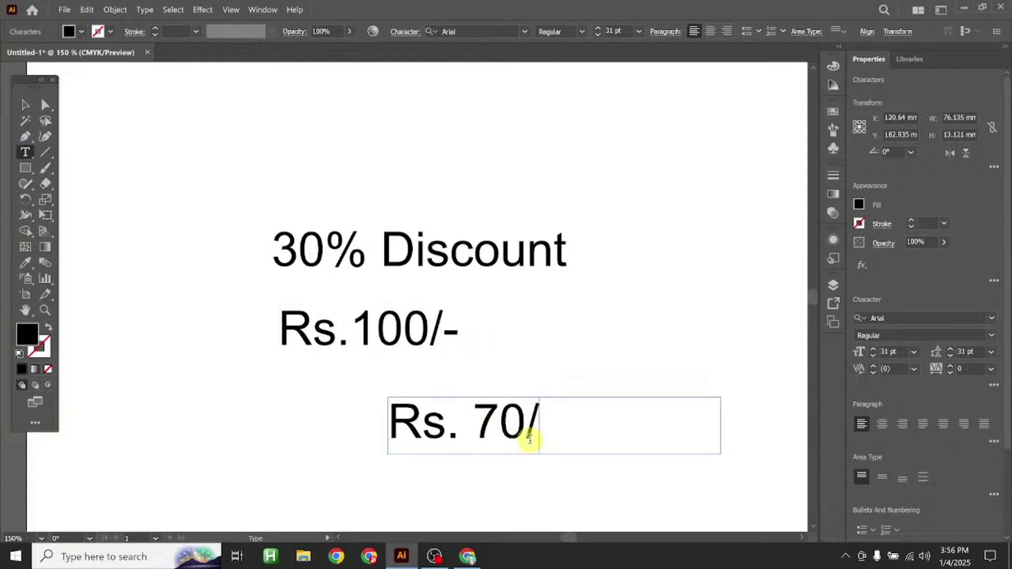
text(/-)
click(25, 104)
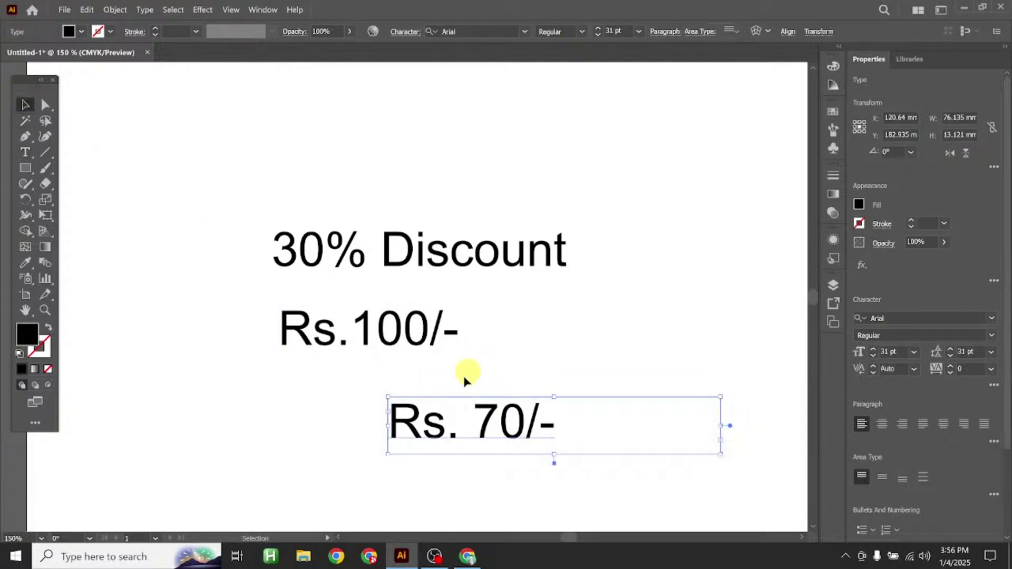
drag(492, 426, 599, 333)
mouse_move(399, 343)
mouse_down()
mouse_move(384, 350)
mouse_move(399, 352)
mouse_up()
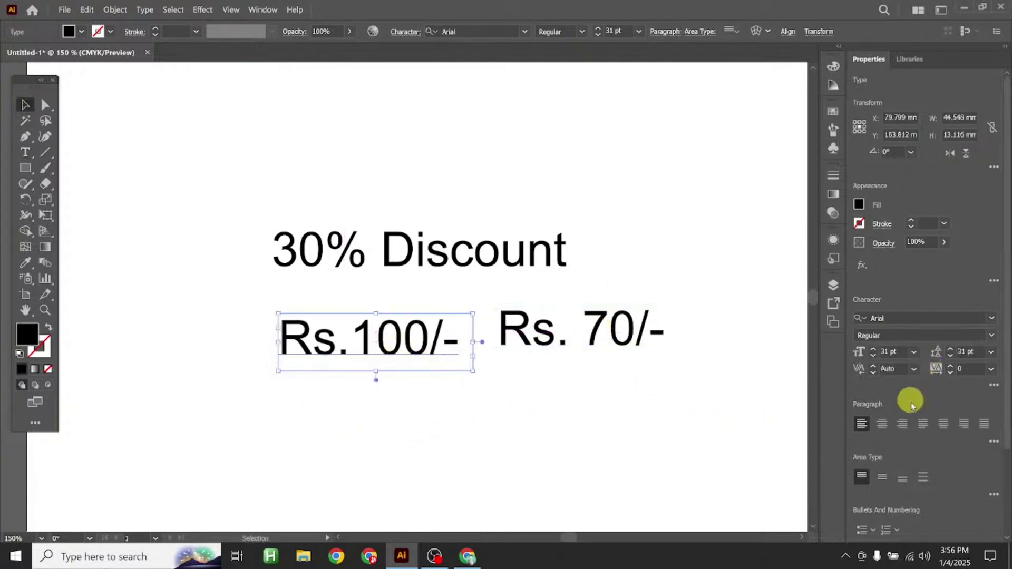
Set the "Rs.100/-" text to 20 pt, move "Rs. 70/-" close beside it and shift the "30% Discount" line up and left
scroll(876, 361, down, 16)
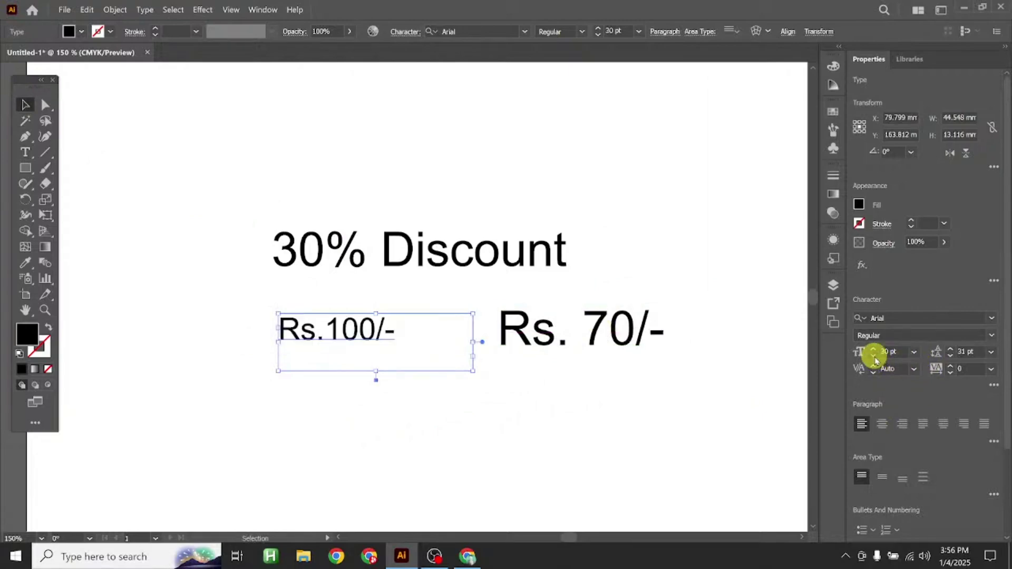
scroll(876, 361, up, 5)
drag(626, 342, 504, 335)
drag(466, 269, 443, 234)
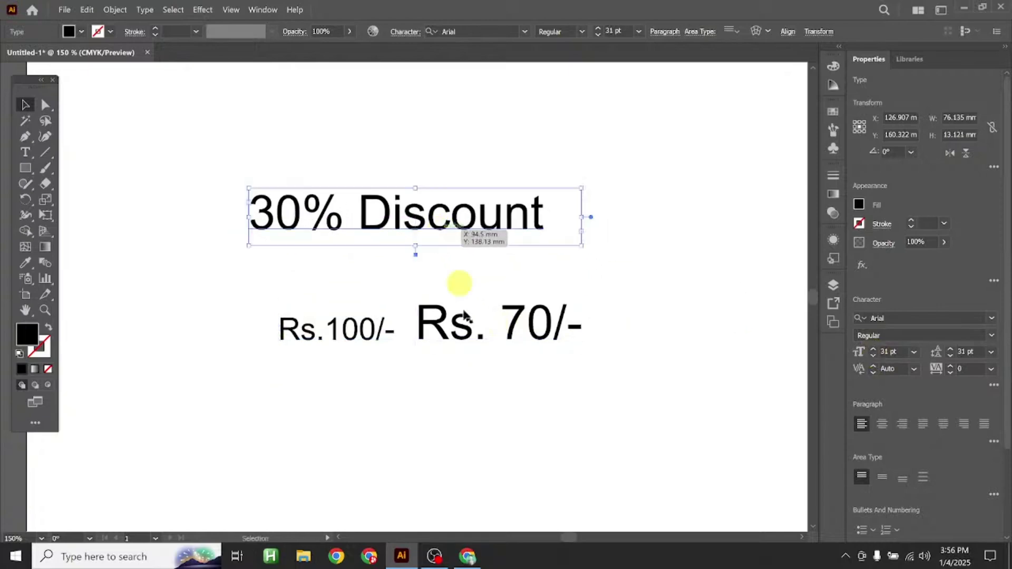
drag(470, 323, 463, 323)
Shrink the "Rs.100/-" frame to about 29 × 9 mm and apply Strikethrough to its text
drag(333, 337, 335, 339)
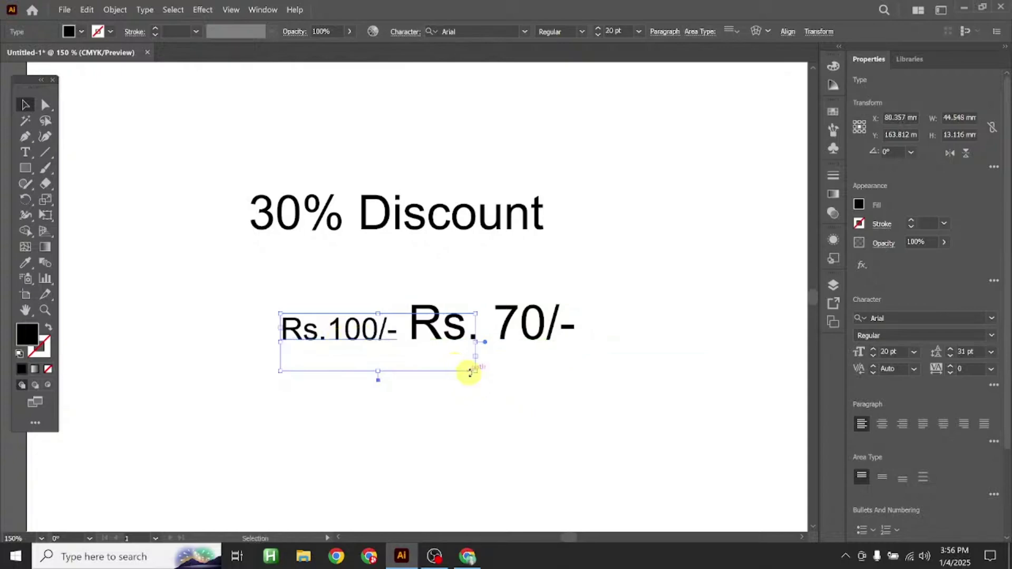
drag(469, 372, 407, 350)
scroll(363, 355, up, 1)
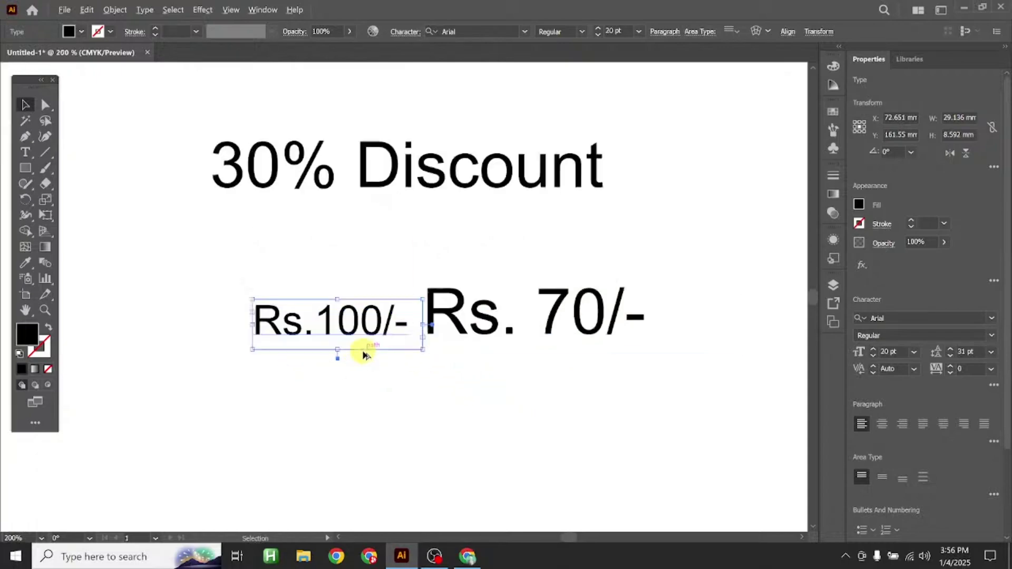
click(996, 387)
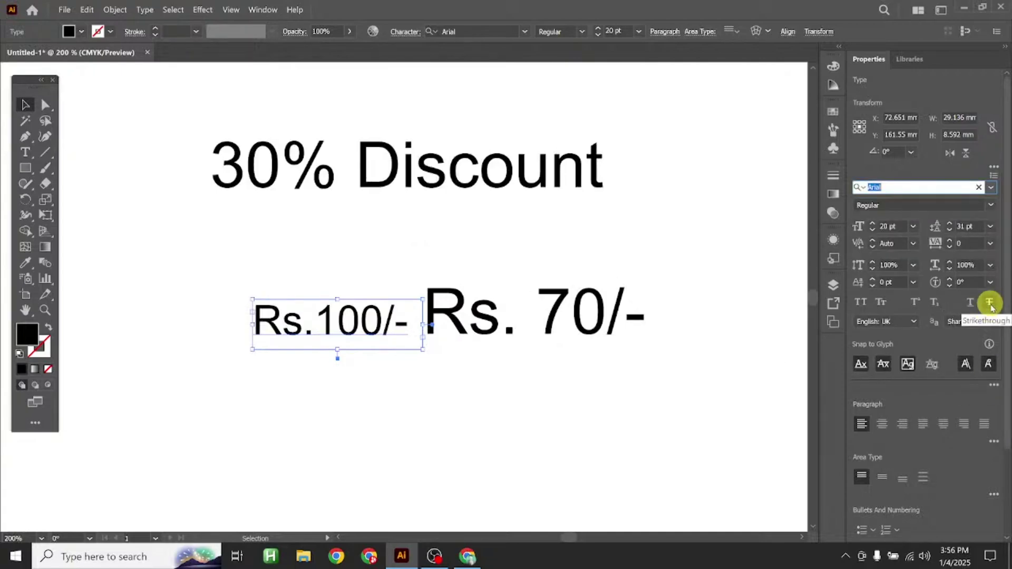
click(990, 304)
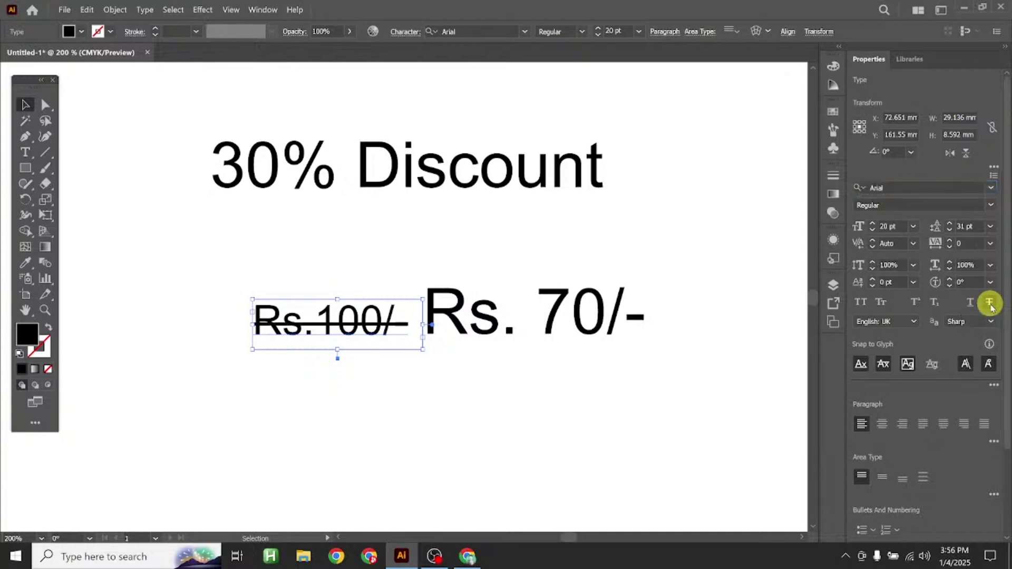
click(570, 425)
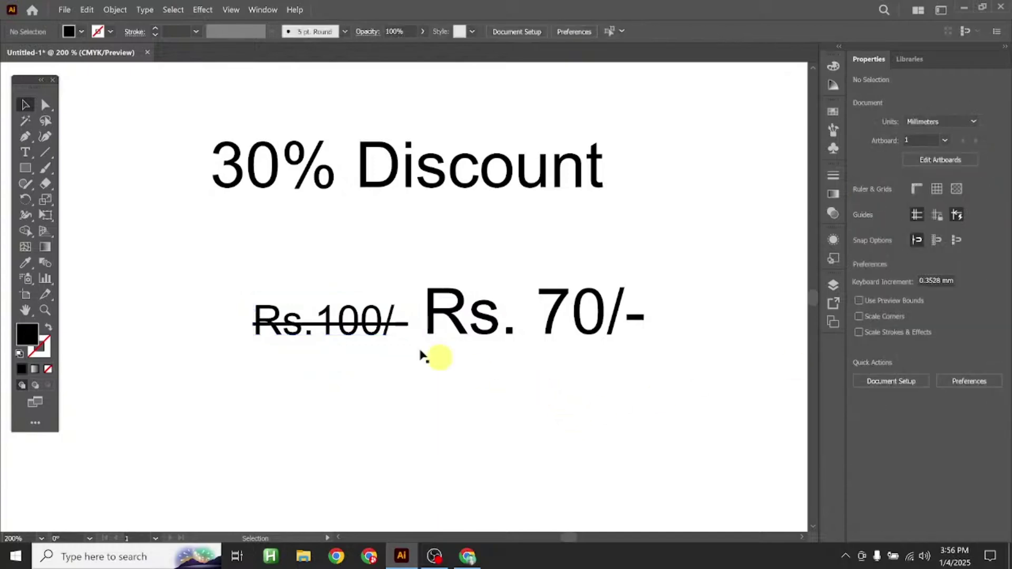
Tighten the discount layout, placing the headline at about X 93 mm, Y 144 mm and "Rs.100/-" at about X 73 mm, Y 160 mm
drag(357, 328, 379, 319)
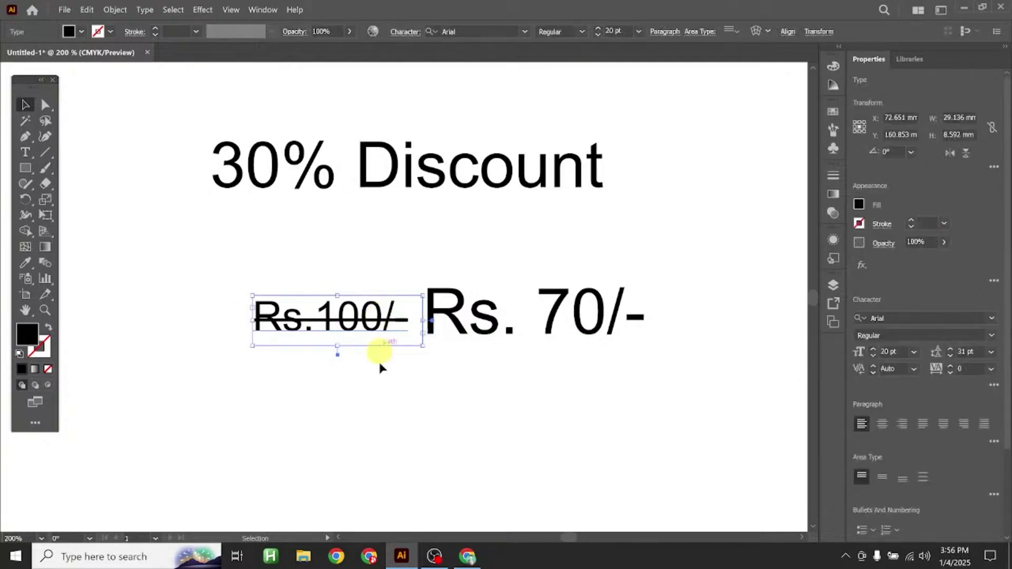
click(382, 395)
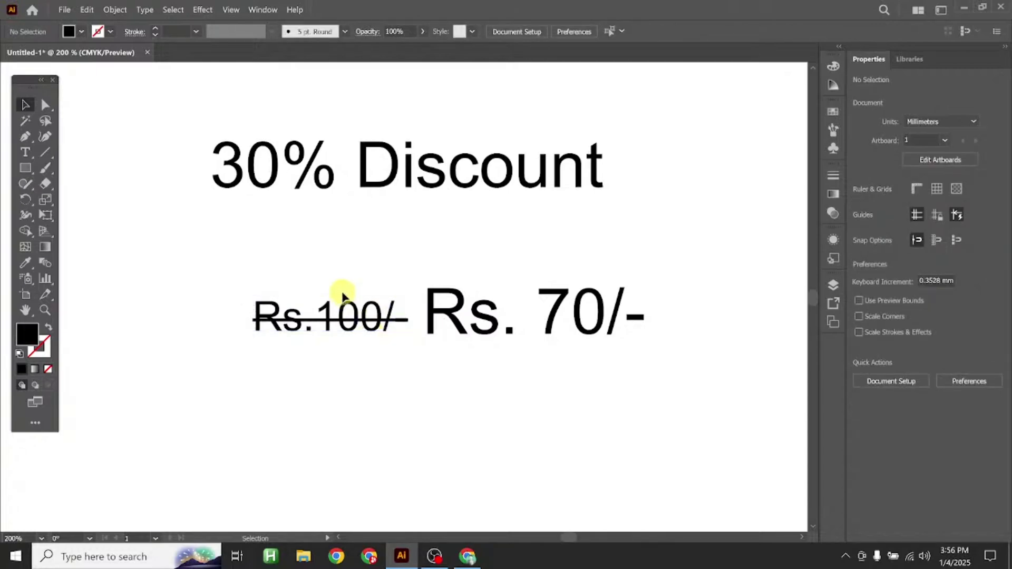
drag(413, 154, 430, 188)
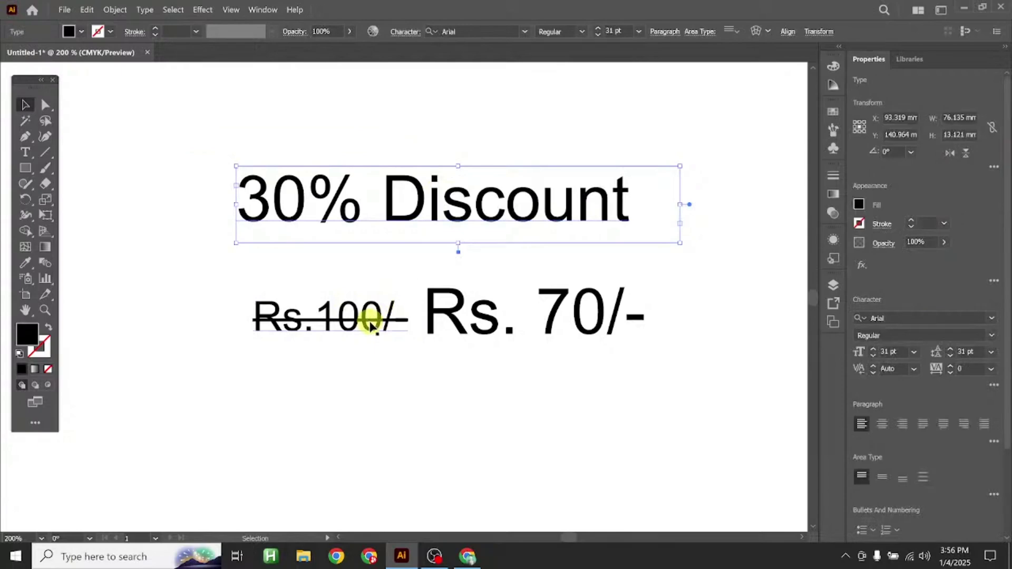
drag(371, 323, 366, 322)
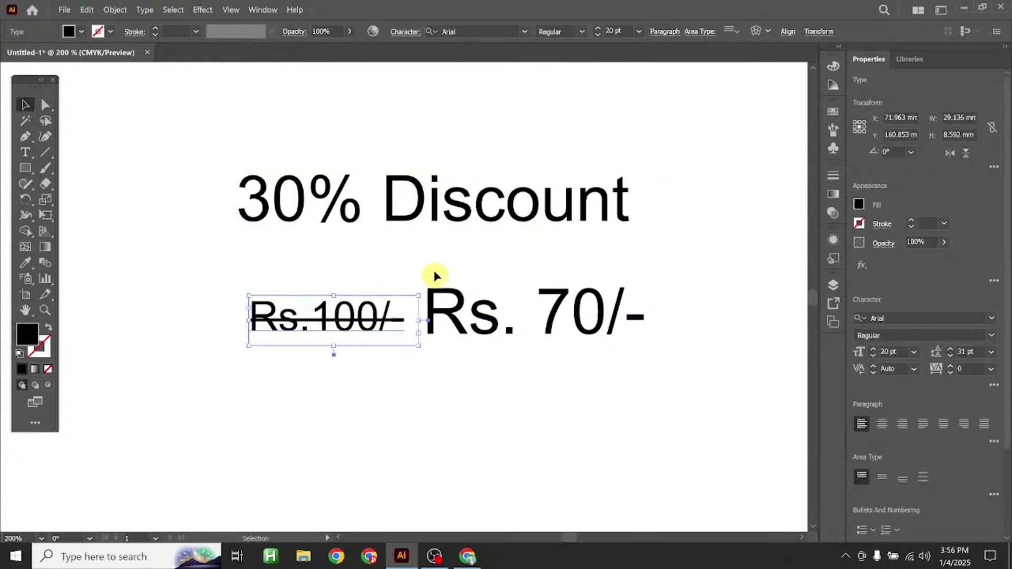
drag(453, 219, 460, 239)
drag(546, 323, 554, 315)
drag(338, 322, 343, 316)
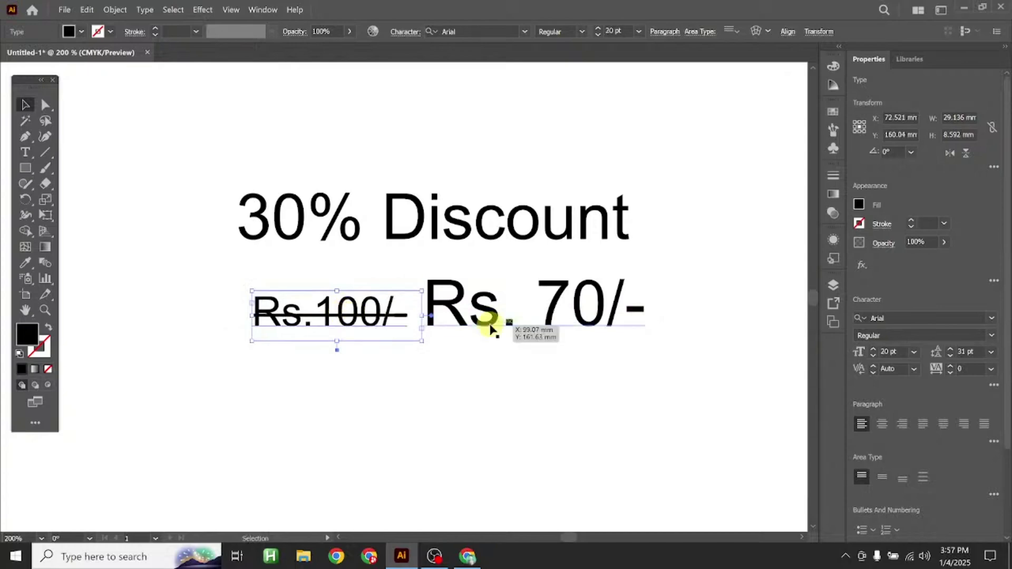
click(512, 422)
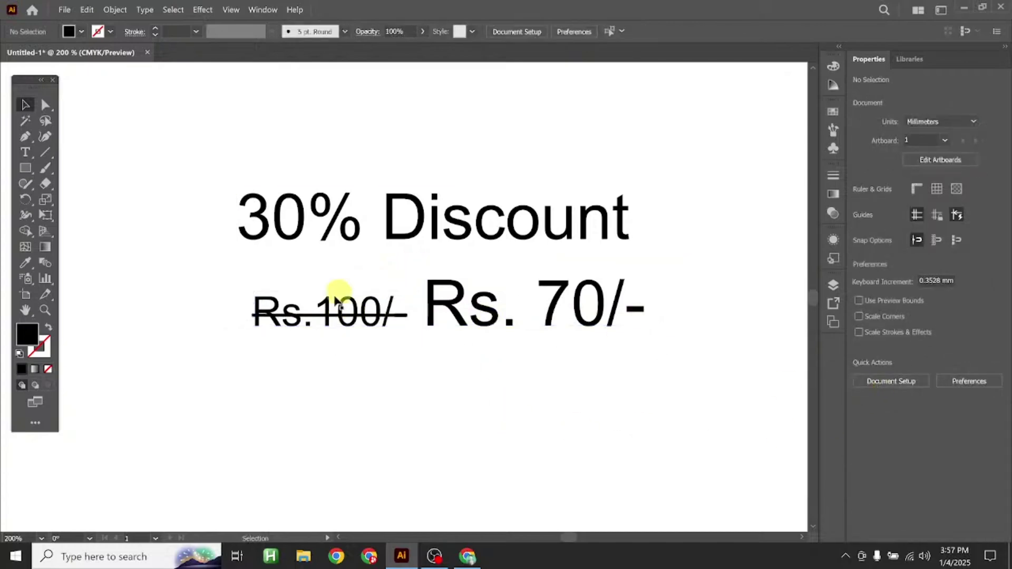
Check the font family list for the "30% Discount" line without choosing a font, and move the line to about X 93 mm, Y 140 mm
click(400, 219)
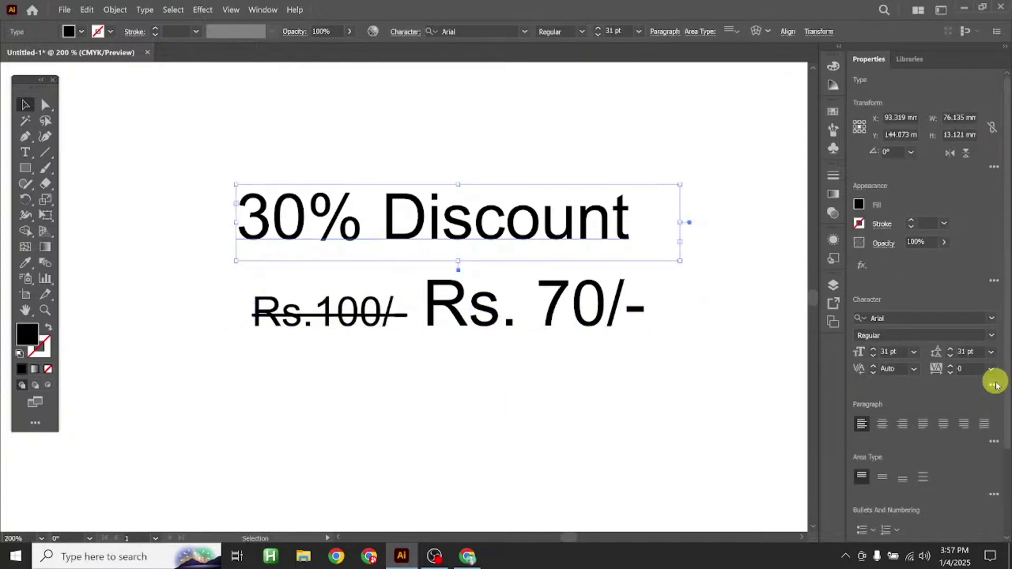
click(995, 384)
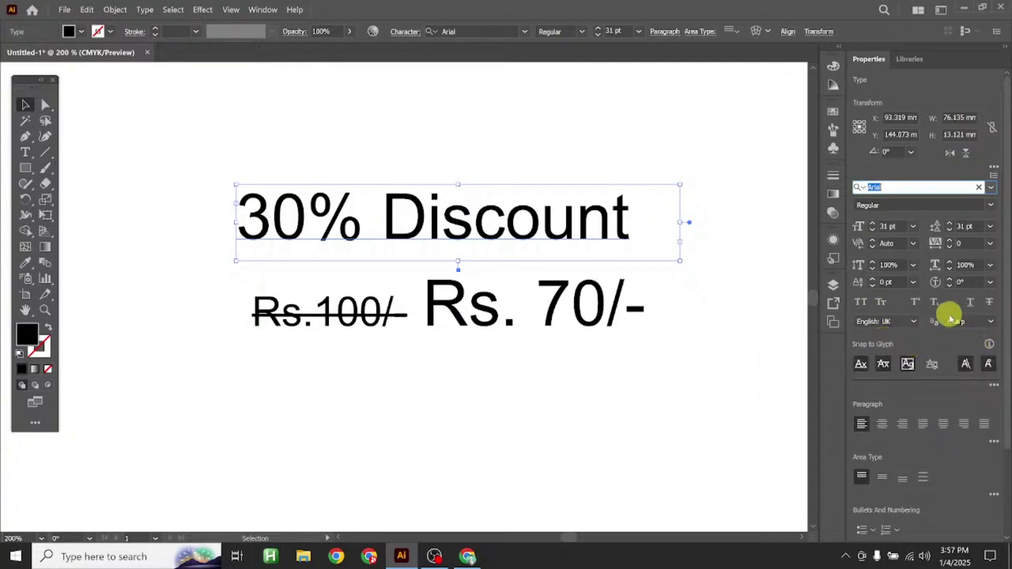
click(994, 191)
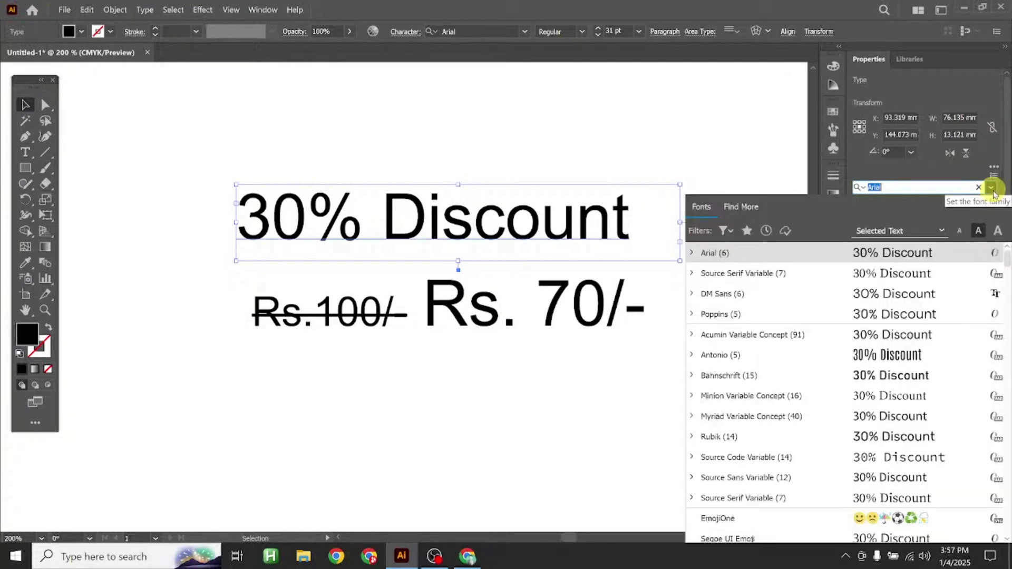
key(Escape)
drag(519, 228, 525, 213)
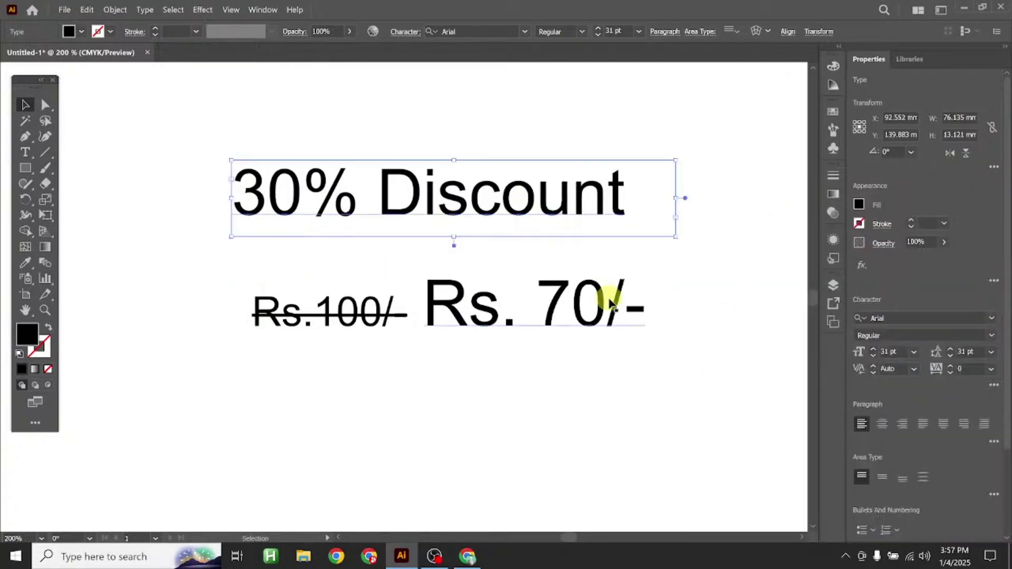
Move the equation, "Graphics" and discount text frames together to about X 189 mm, Y 108 mm, clearing the artboard's left side
scroll(599, 311, down, 3)
scroll(600, 313, up, 2)
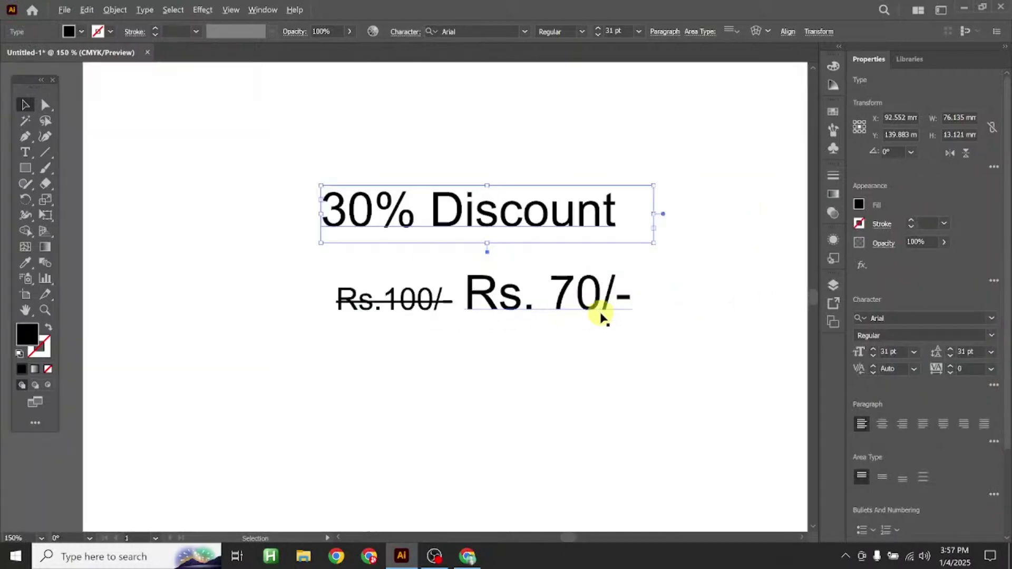
scroll(601, 317, down, 1)
drag(606, 285, 558, 366)
drag(646, 443, 358, 152)
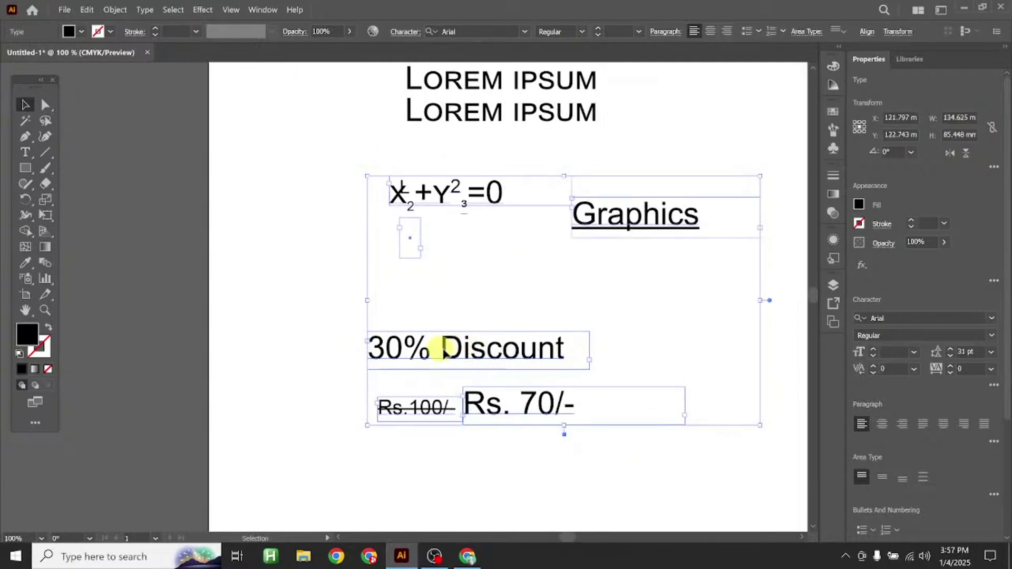
drag(444, 348, 640, 303)
scroll(415, 271, down, 1)
click(416, 271)
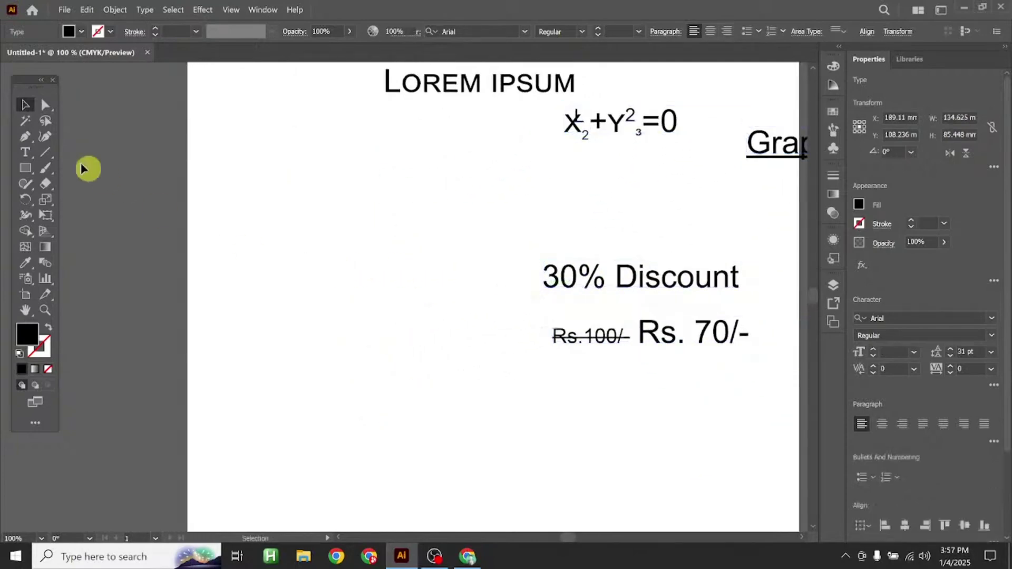
Draw a square about 41 mm wide and a circle about 23 mm wide, and place the circle below the square
click(24, 168)
drag(298, 275, 402, 395)
drag(24, 168, 99, 199)
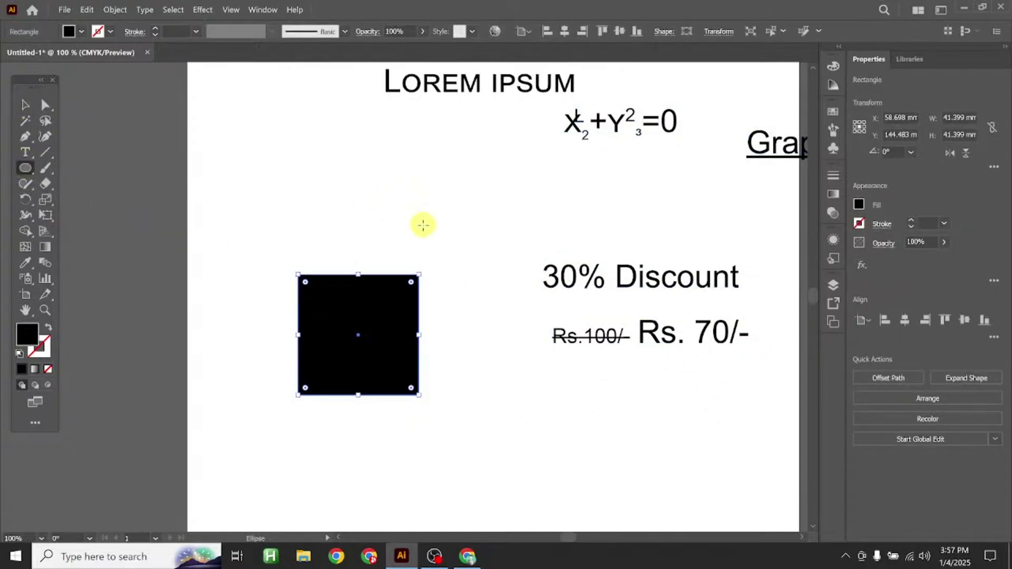
drag(426, 212, 494, 278)
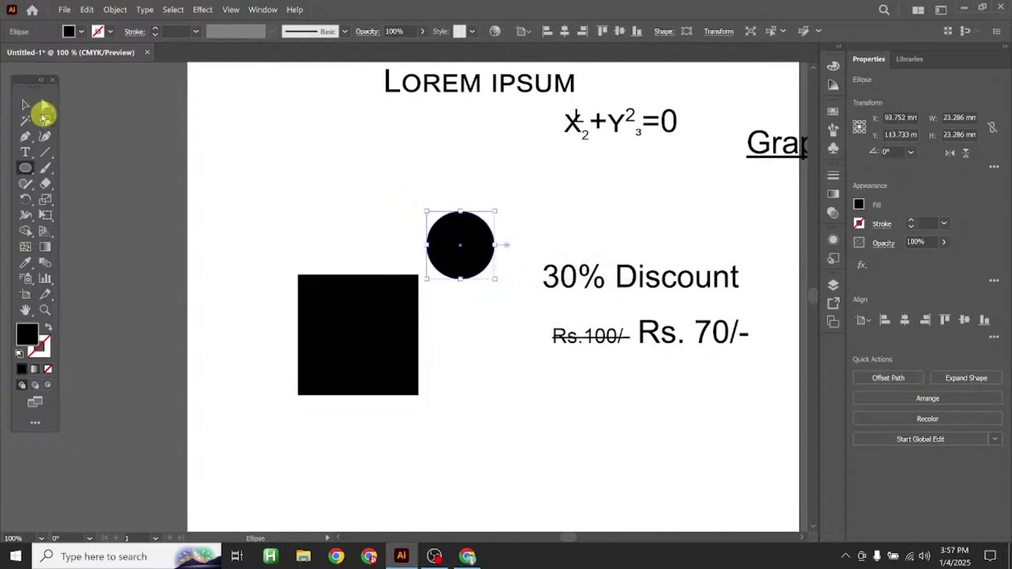
click(26, 105)
drag(459, 248, 394, 477)
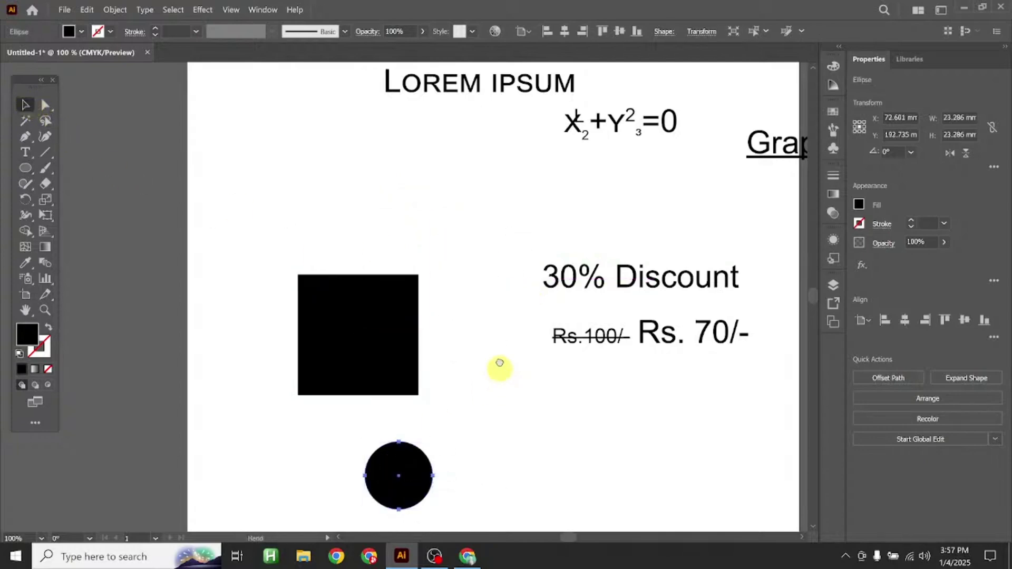
Align the square and circle horizontally left, centre and right, and vertically top, centre and bottom, in turn
scroll(499, 364, down, 3)
drag(319, 171, 455, 472)
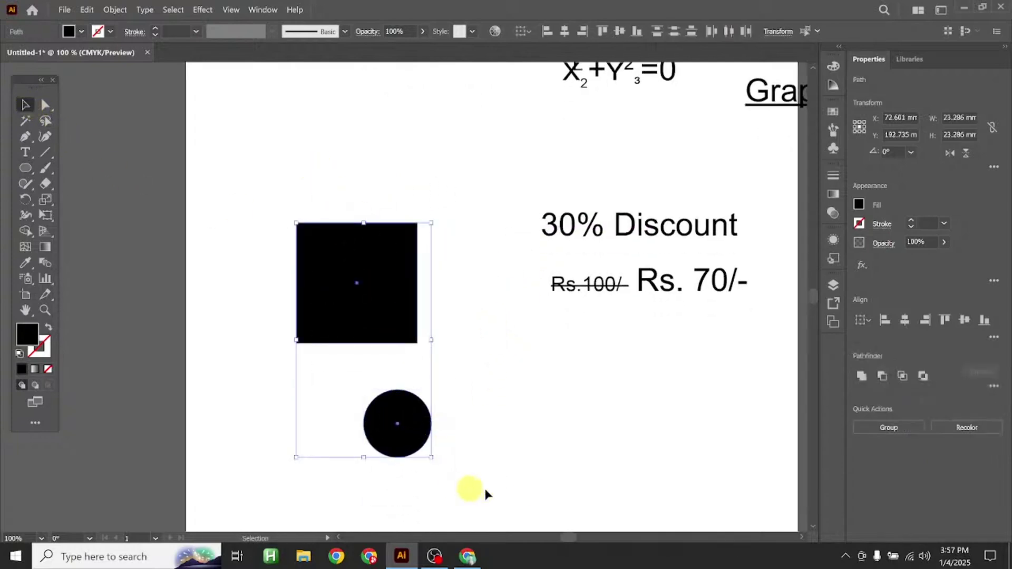
click(885, 319)
click(905, 320)
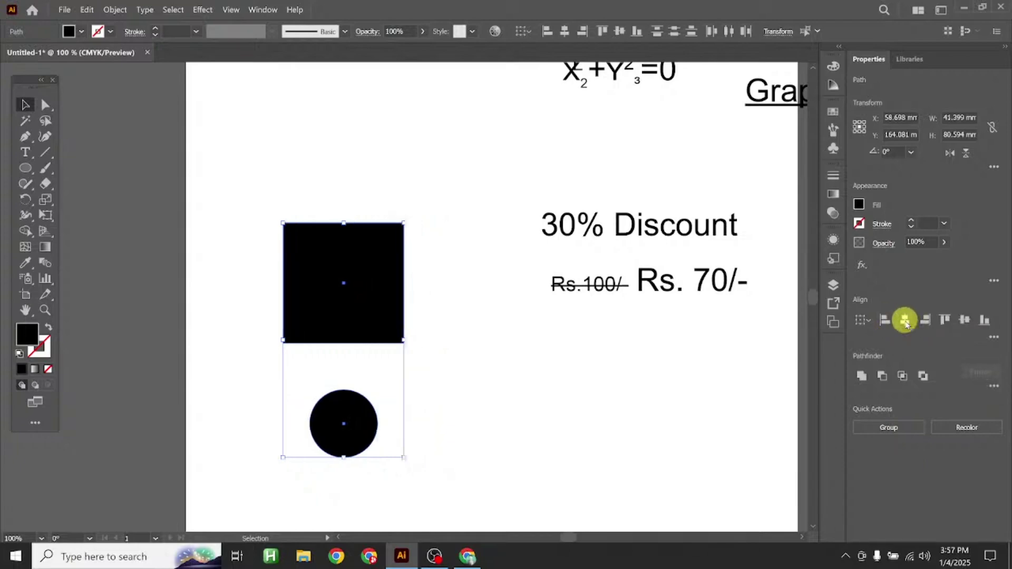
click(926, 320)
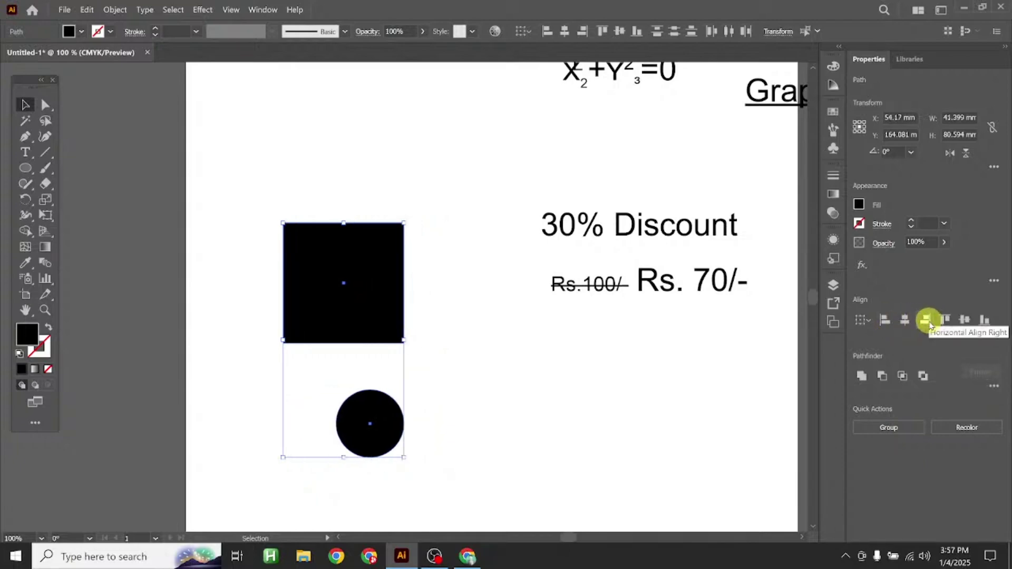
click(944, 321)
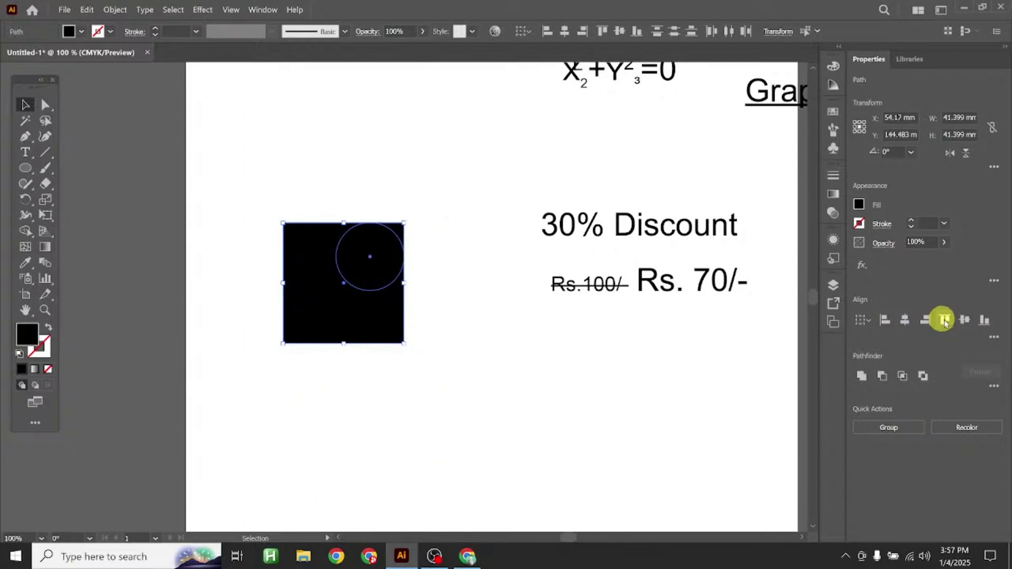
click(964, 320)
click(984, 321)
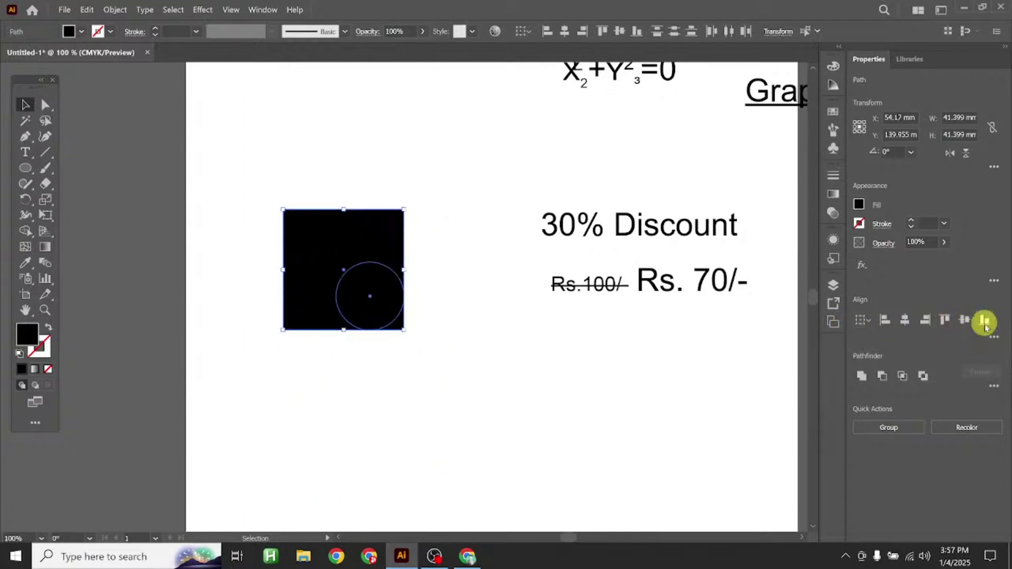
Try moving the circle off the square's lower-right corner, undo that move, and delete both shapes
click(501, 319)
drag(377, 309, 445, 338)
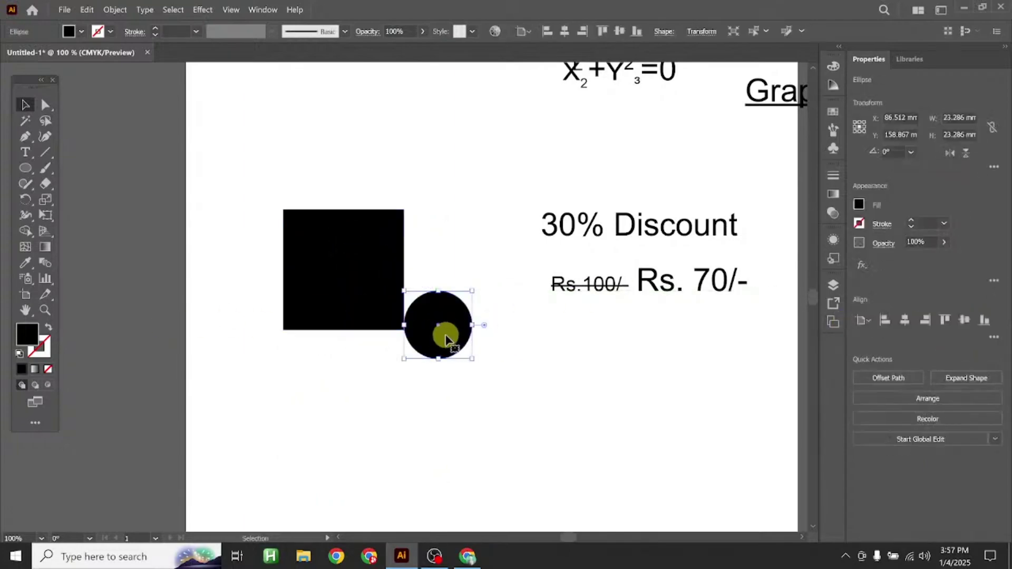
key(ctrl+z)
drag(334, 154, 441, 493)
key(Delete)
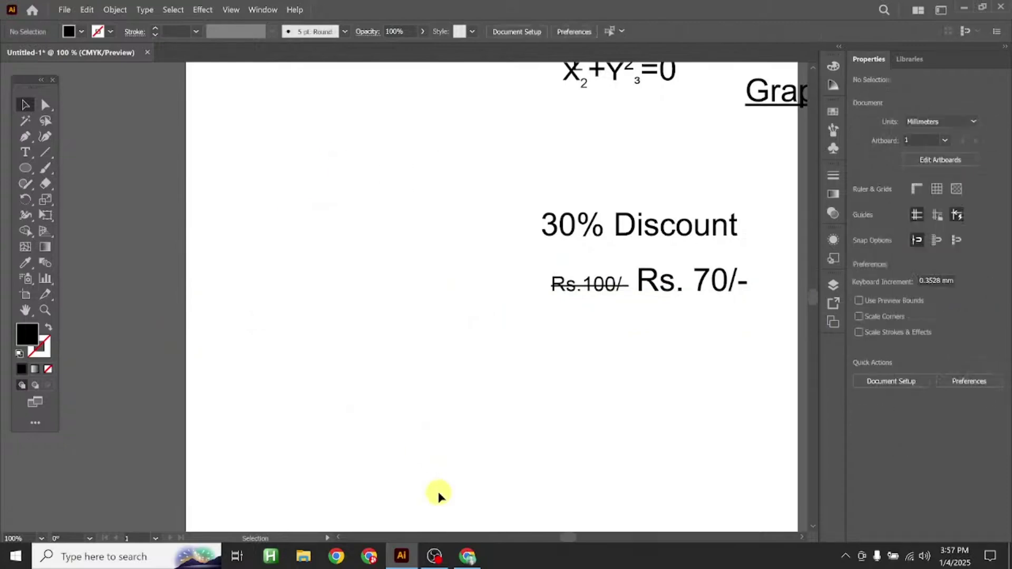
Draw an area text frame of about 155 × 39 mm with placeholder text below the prices and select it as an object
scroll(600, 372, down, 1)
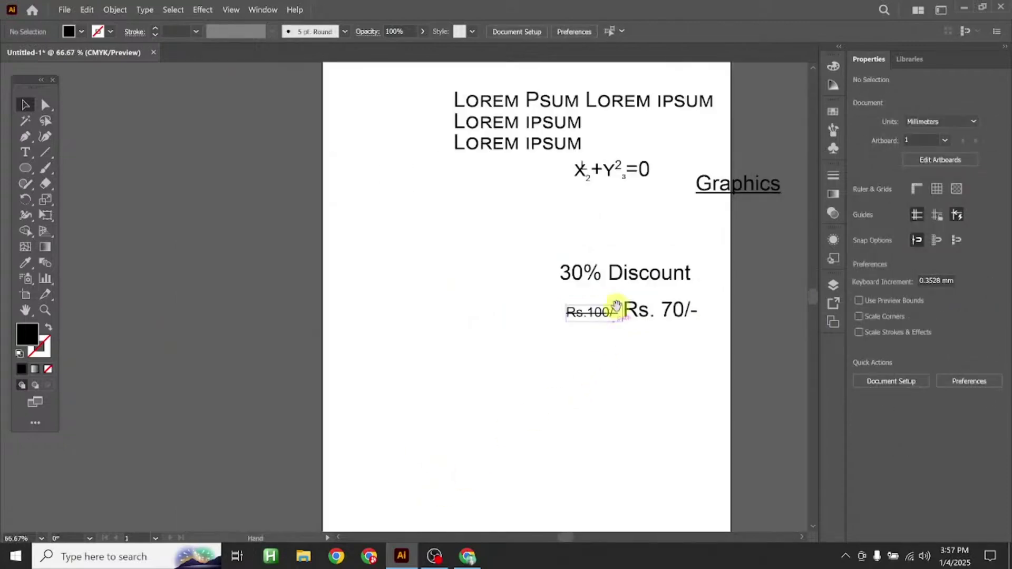
drag(617, 307, 590, 343)
drag(469, 231, 416, 198)
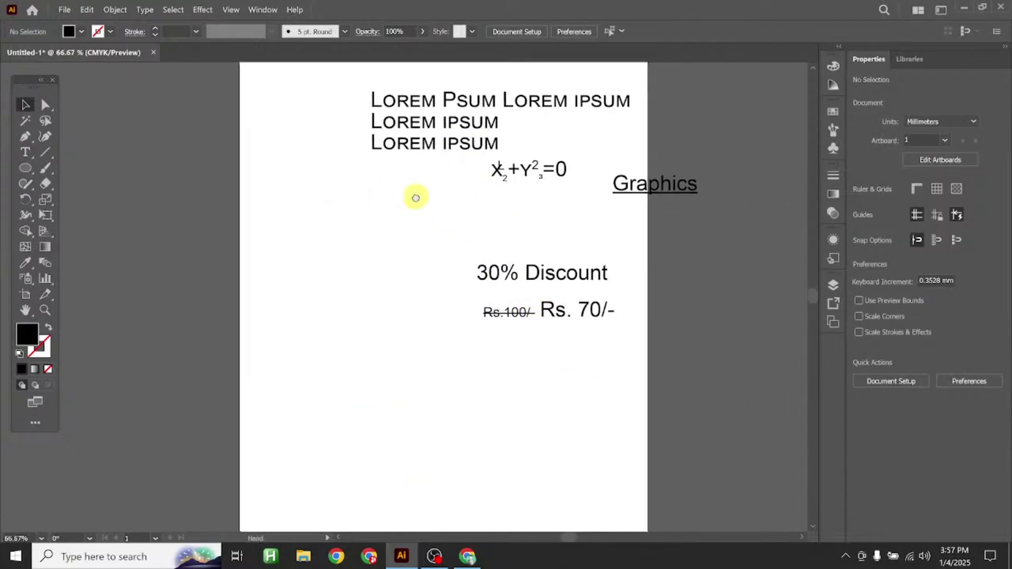
click(25, 152)
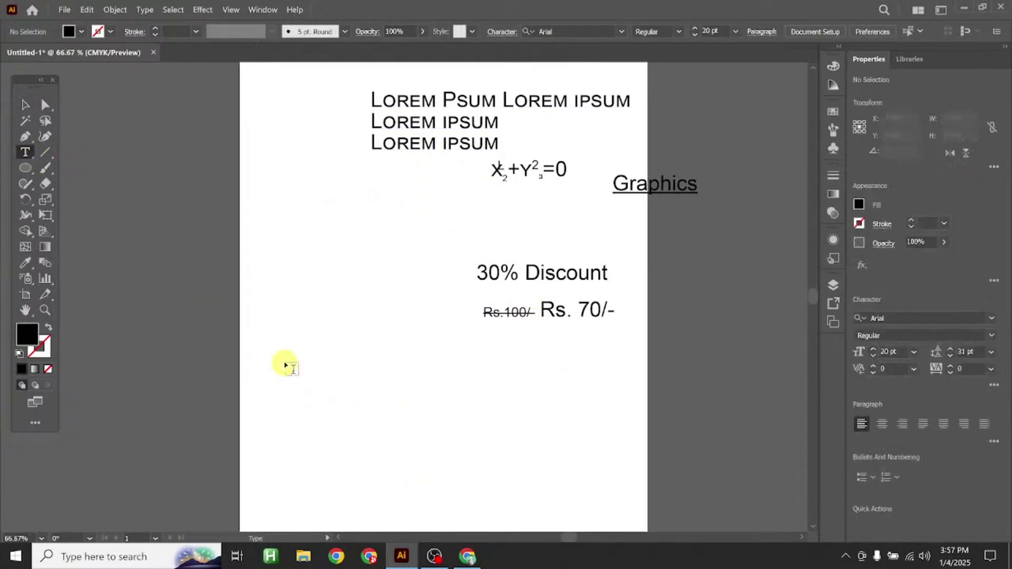
drag(286, 365, 583, 436)
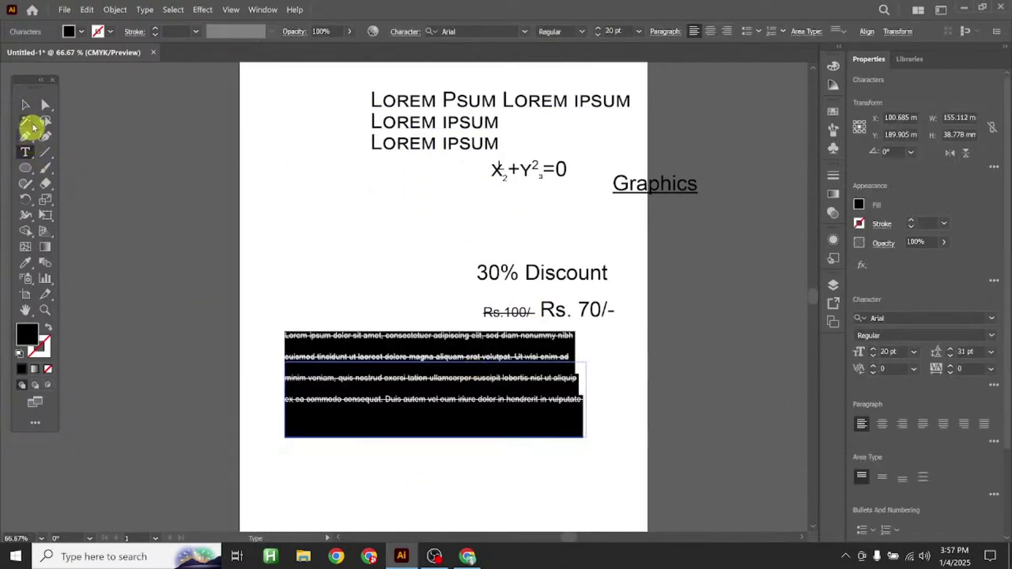
click(24, 104)
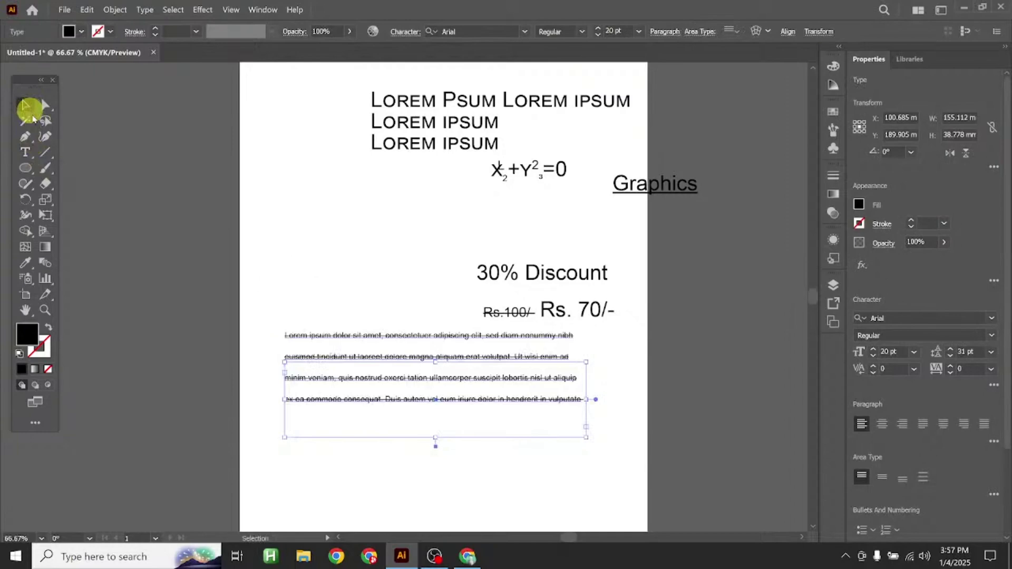
Turn off Subscript and Strikethrough for the placeholder paragraph and set its baseline shift to 0 pt
click(993, 388)
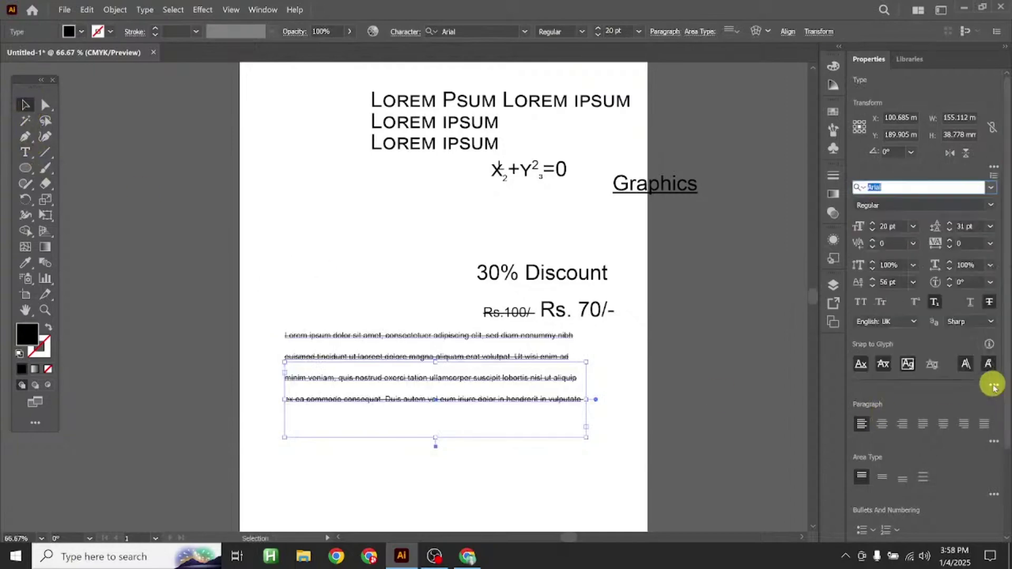
click(935, 301)
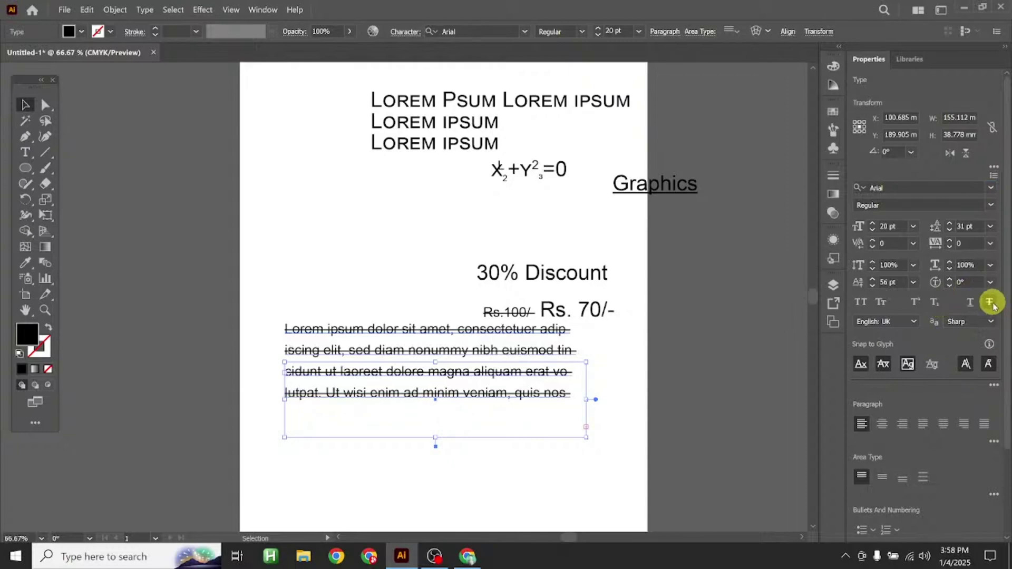
click(990, 302)
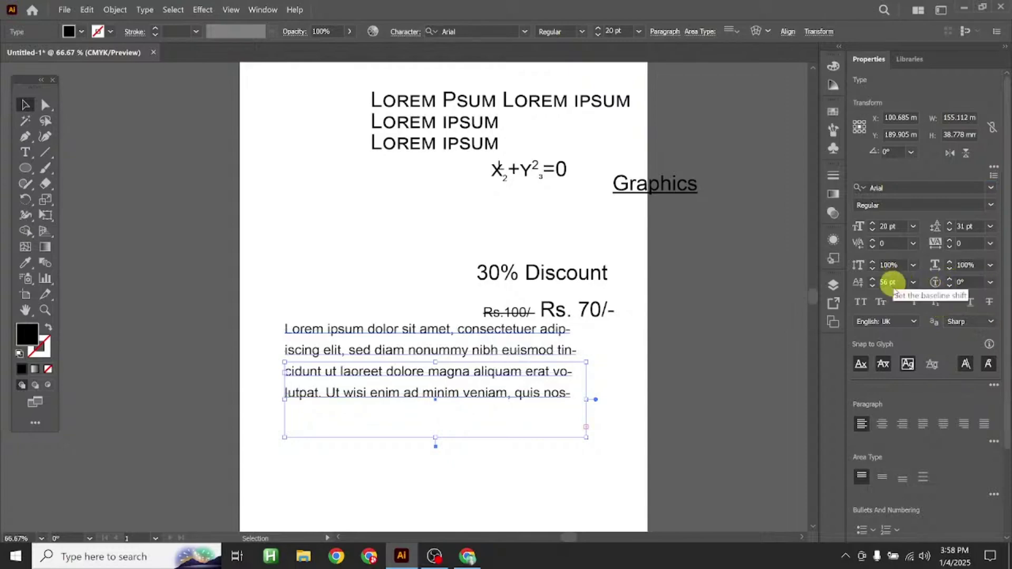
click(913, 282)
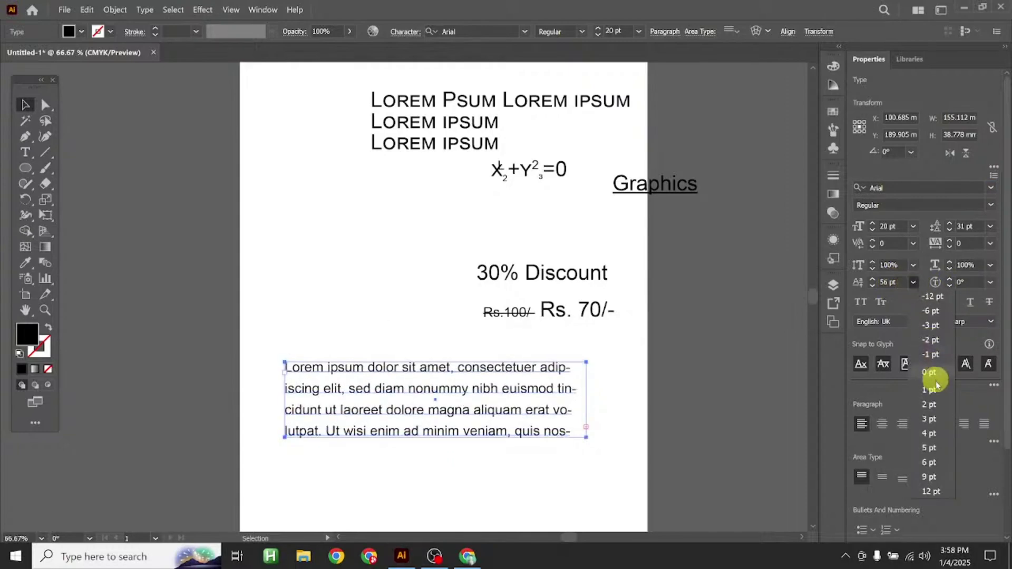
click(932, 374)
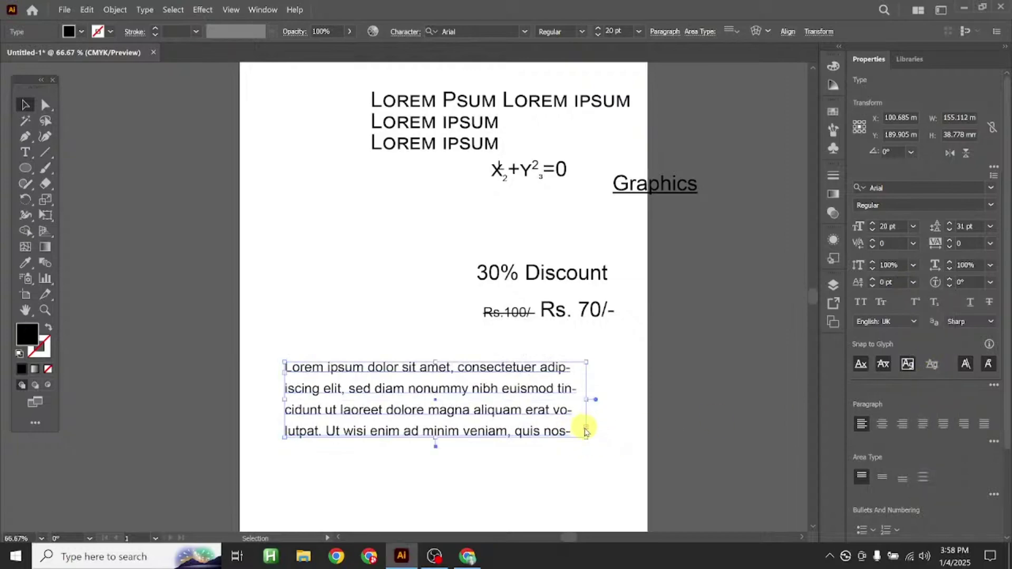
click(592, 439)
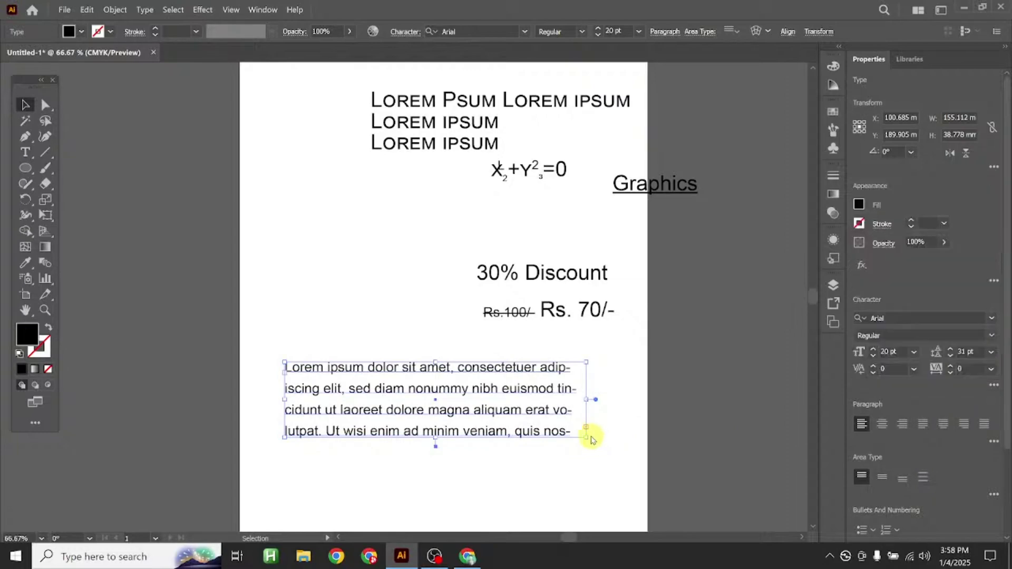
Resize the placeholder text frame to about 151 × 75 mm so that more lines fit, and deselect it
scroll(588, 429, up, 4)
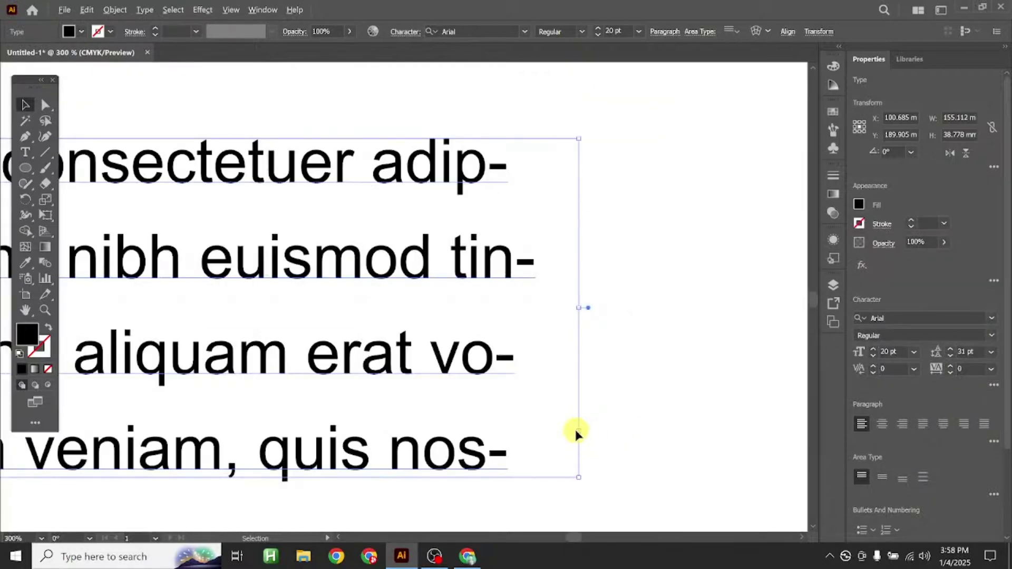
scroll(575, 429, down, 3)
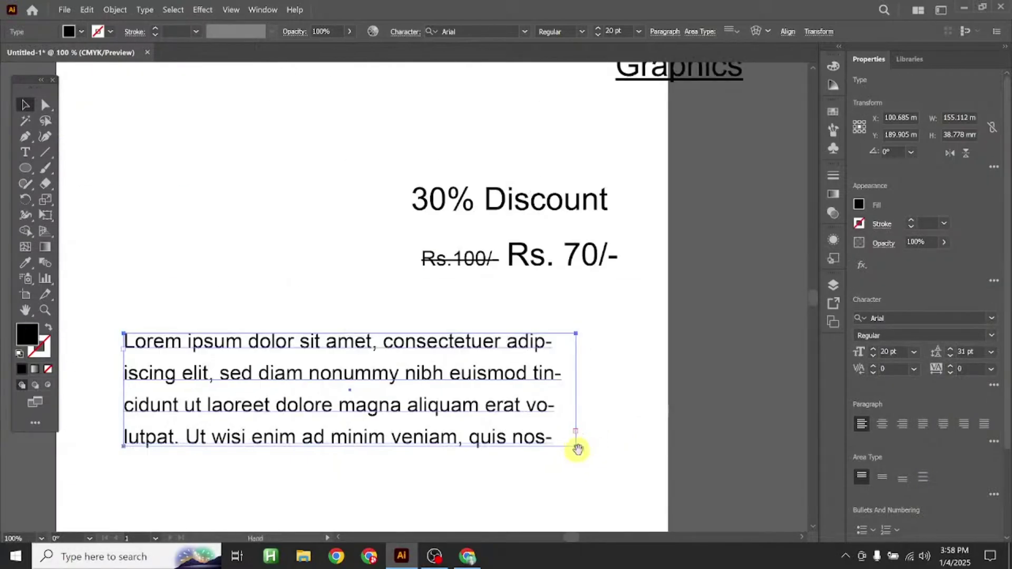
drag(577, 449, 649, 488)
drag(502, 406, 496, 398)
scroll(499, 338, down, 2)
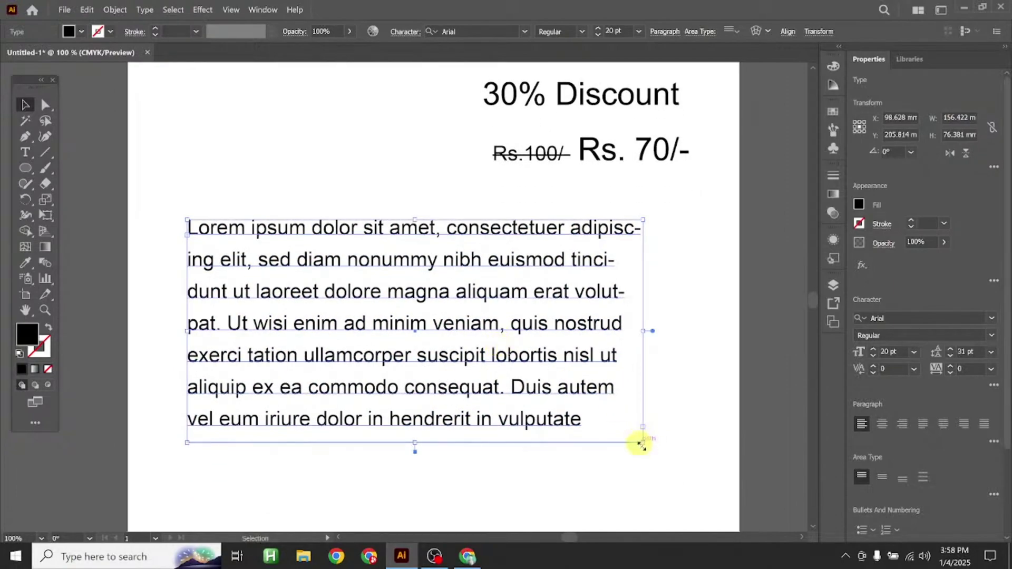
mouse_move(641, 445)
mouse_down()
mouse_move(656, 441)
mouse_move(627, 441)
mouse_up()
click(678, 435)
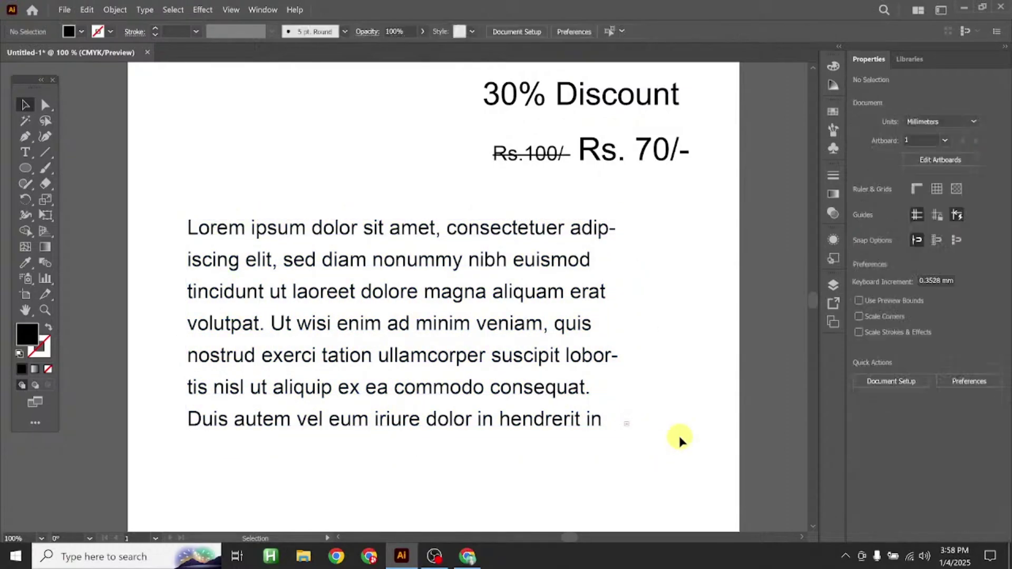
Switch to YouTube Studio to check the live stream's chat, and return to Illustrator
click(467, 557)
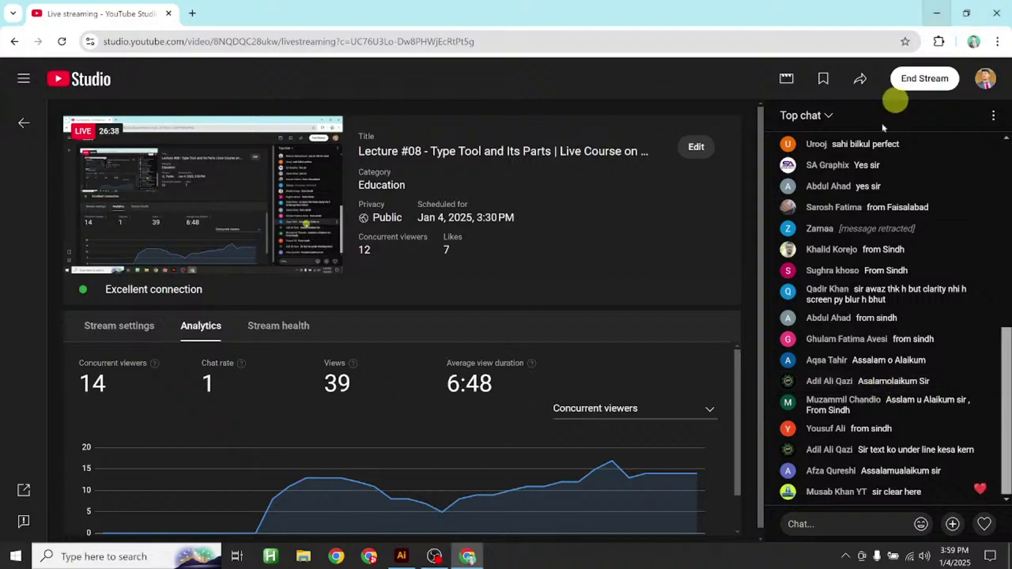
click(402, 556)
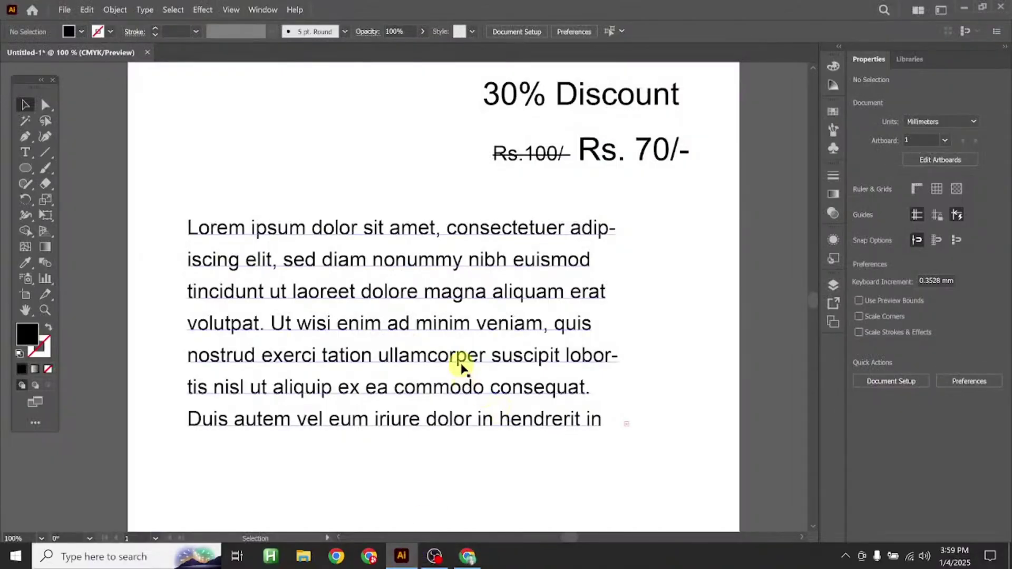
Select the placeholder text frame and enlarge it slightly in width and height from its lower-right corner
drag(463, 361, 461, 382)
drag(450, 319, 450, 319)
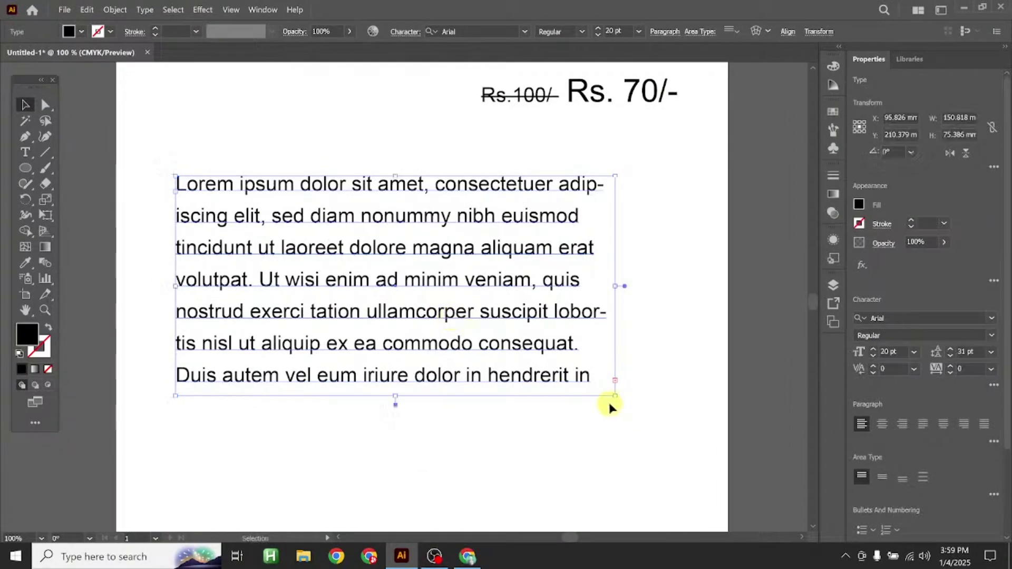
drag(616, 399, 631, 422)
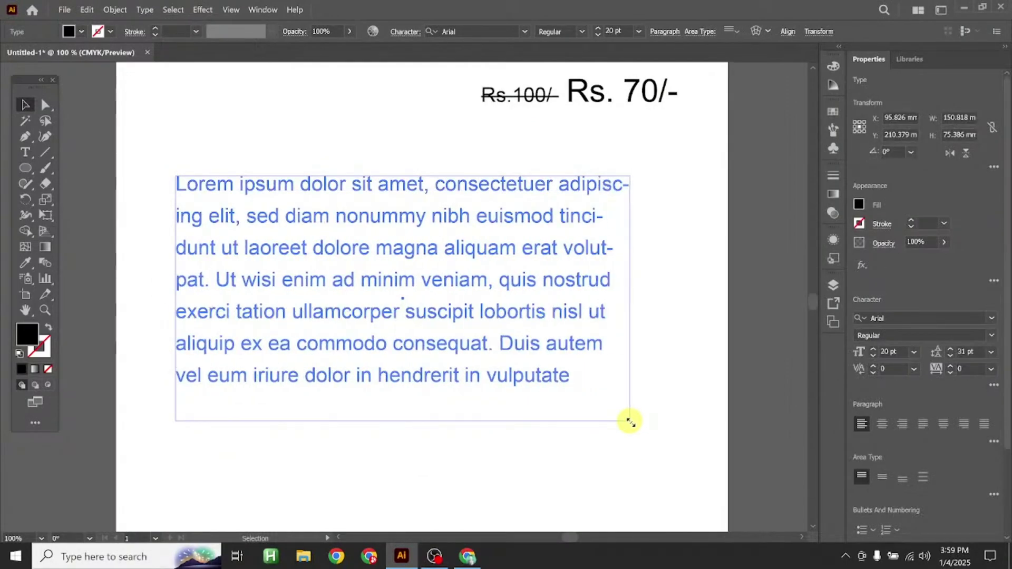
Enlarge the Lorem ipsum text frame to about 162 by 102 mm and move it lower on the artboard
drag(631, 422, 640, 422)
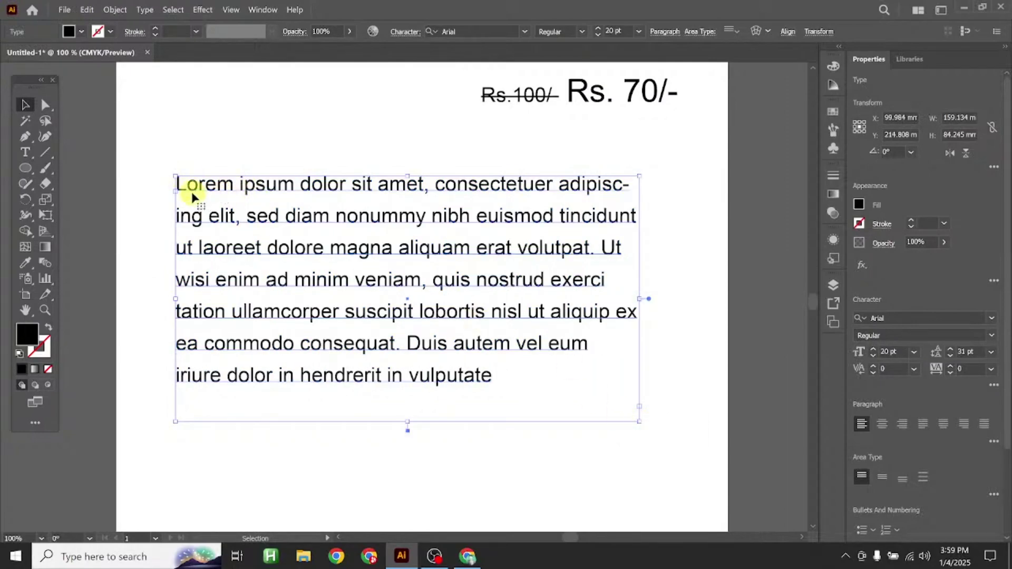
scroll(190, 196, up, 2)
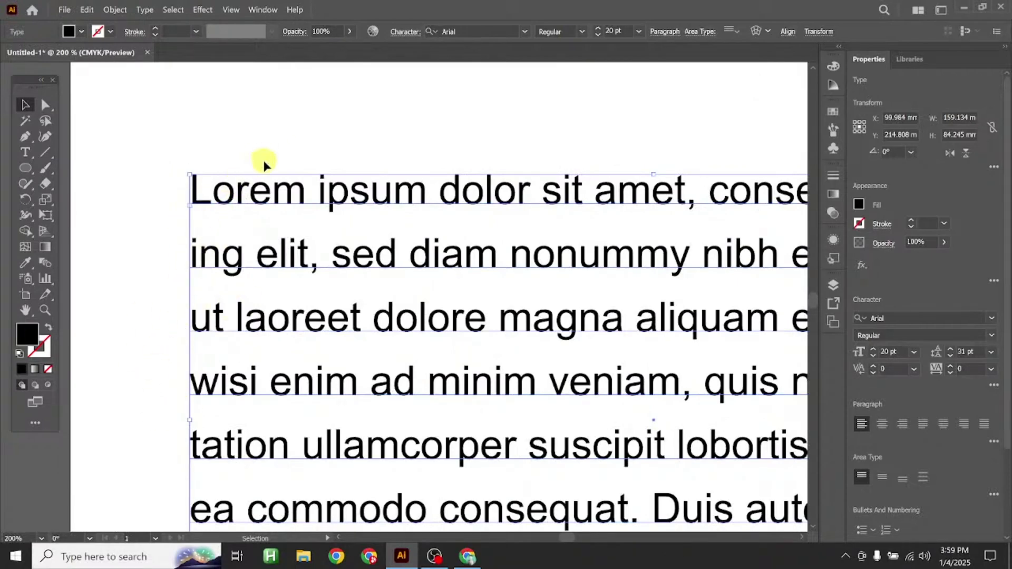
scroll(270, 185, down, 2)
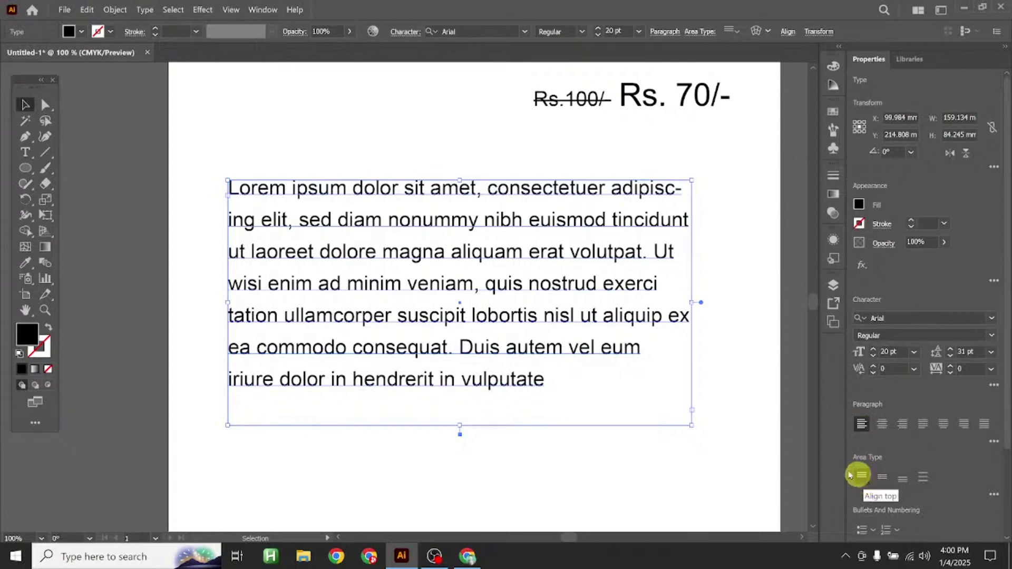
drag(690, 425, 700, 477)
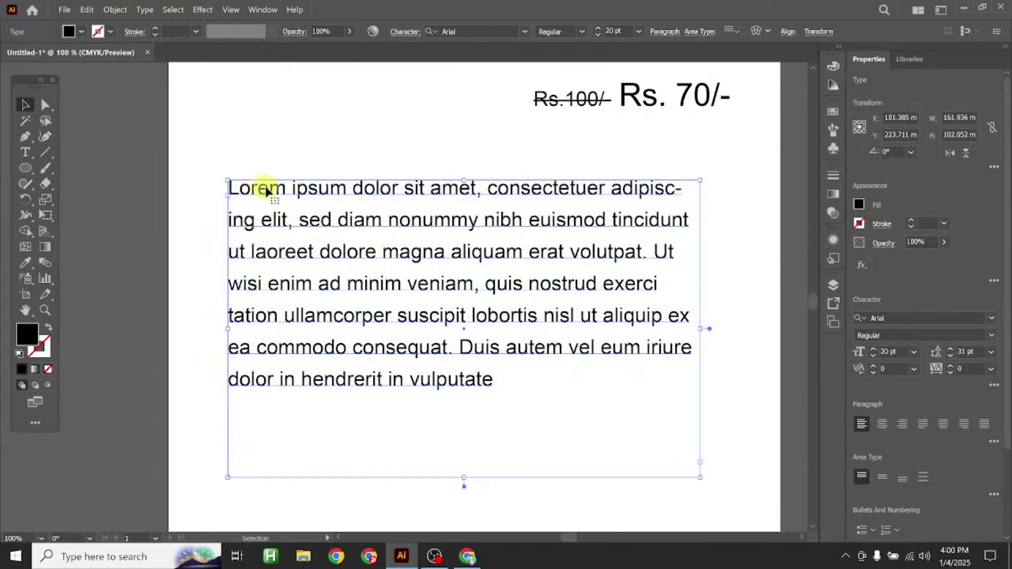
drag(266, 191, 253, 190)
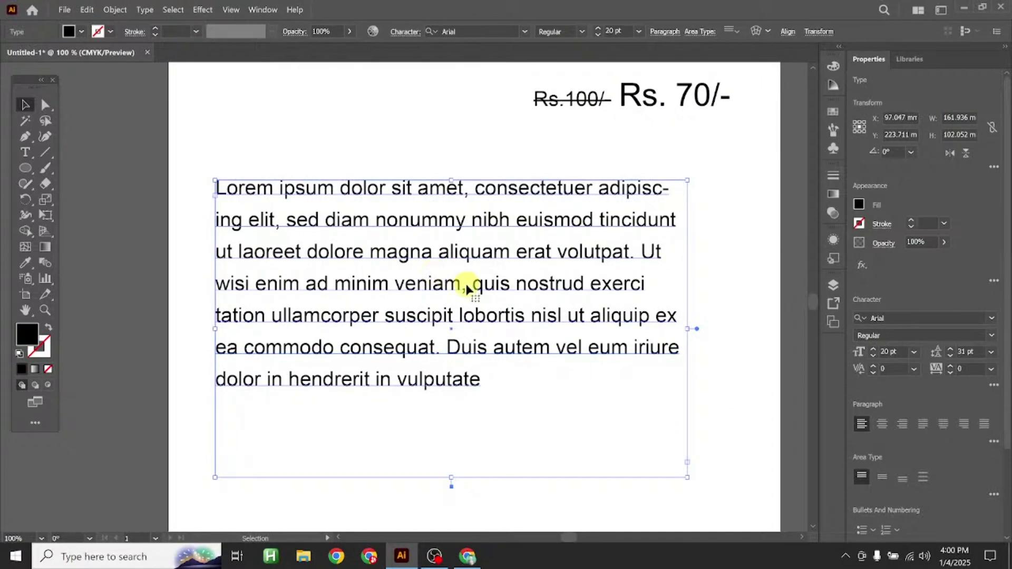
drag(467, 289, 463, 350)
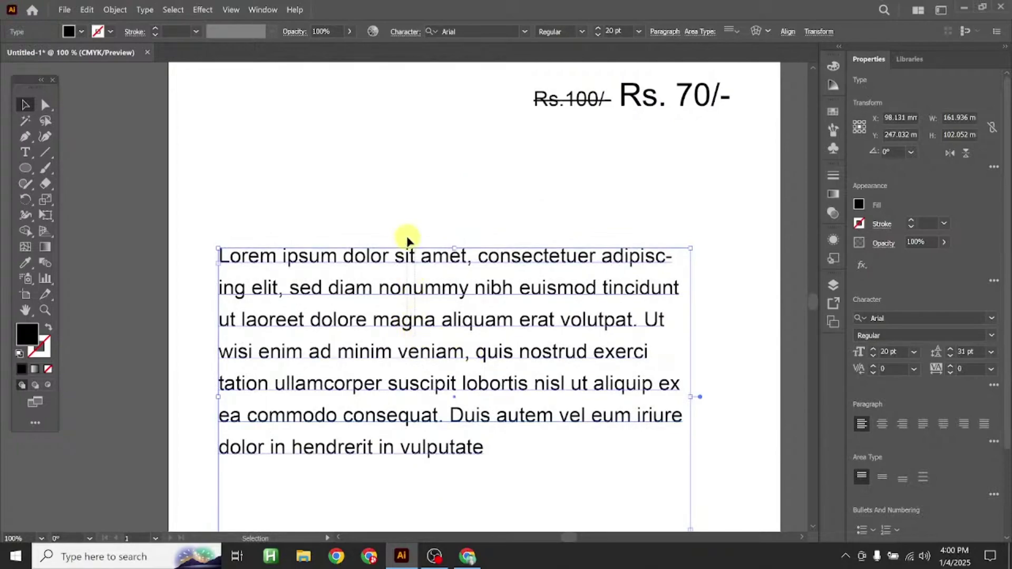
Duplicate the paragraph frame above the original and replace the copy's text with "Title"
click(399, 222)
drag(409, 255, 411, 179)
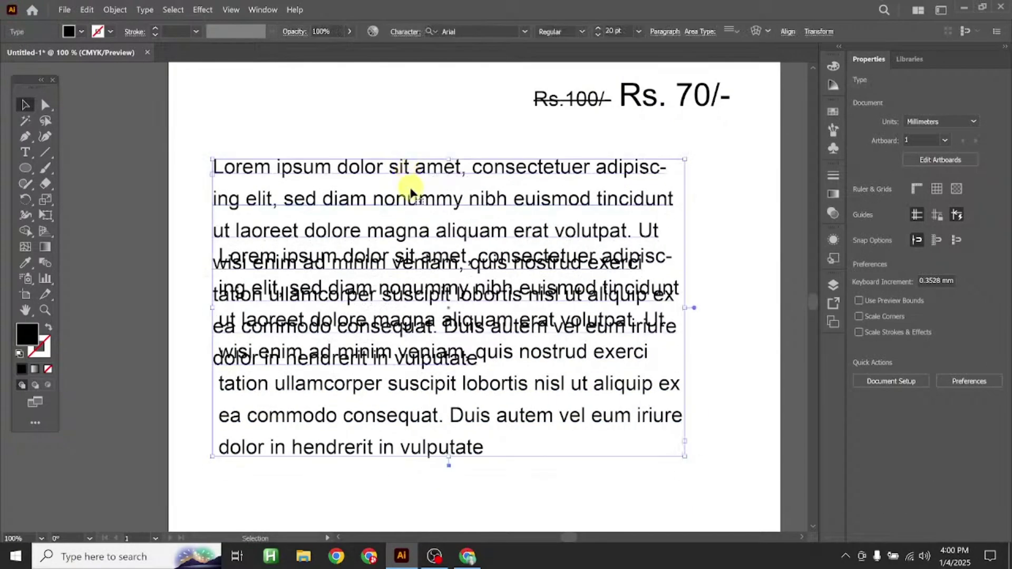
double_click(411, 182)
key(ctrl+a)
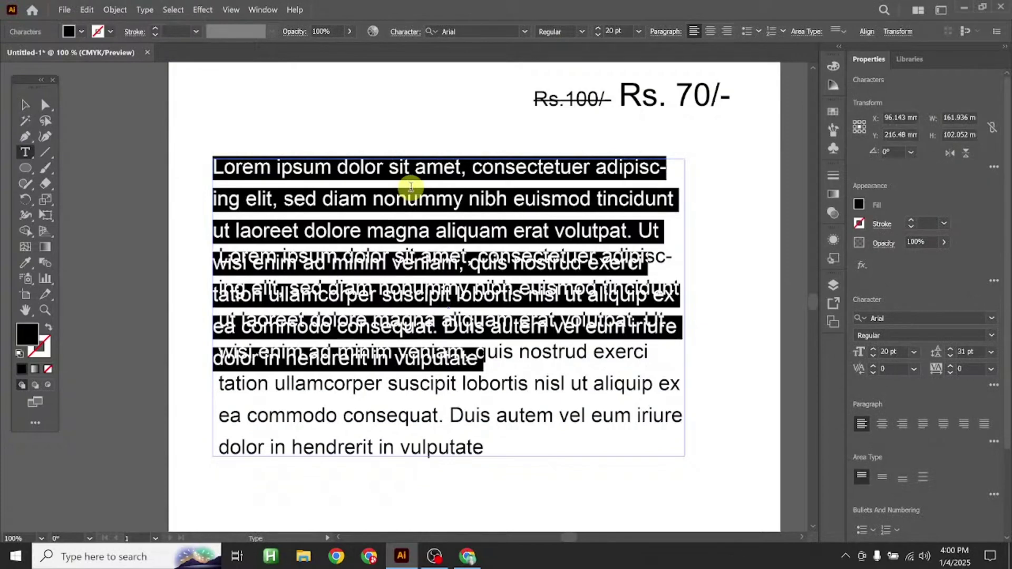
text(Title)
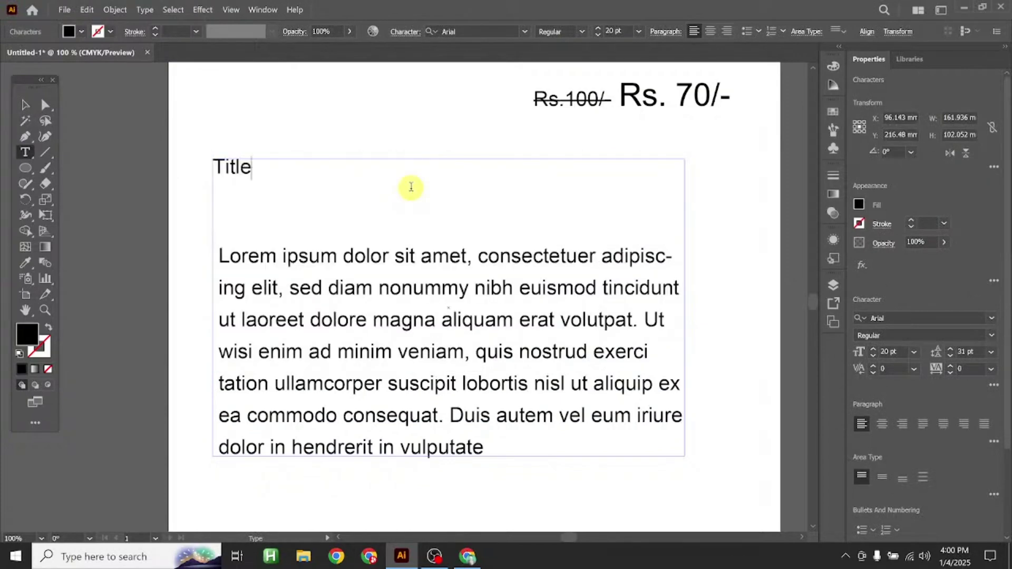
click(24, 104)
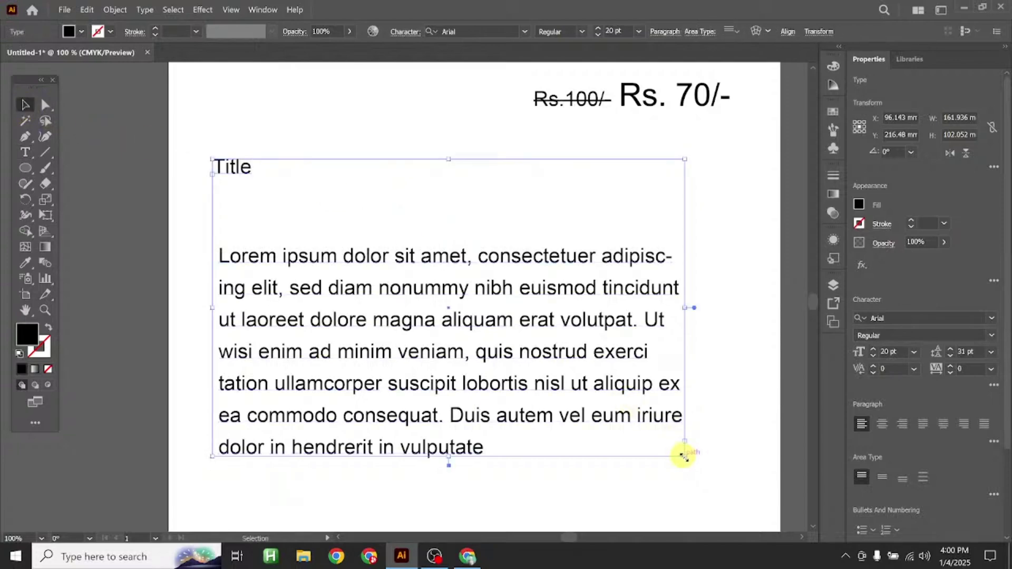
Shrink the "Title" frame, set its font size to 50 pt and place it just above the paragraph
drag(684, 457, 324, 174)
drag(227, 165, 411, 254)
click(878, 356)
click(319, 221)
drag(302, 231, 297, 225)
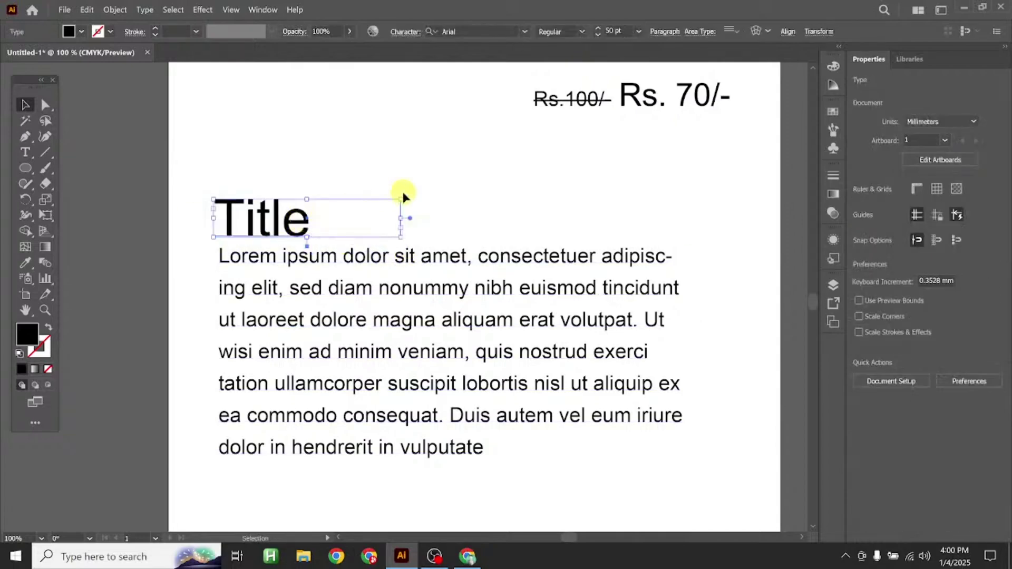
Move the title to the middle above the paragraph, leaving a gap between them
click(436, 204)
drag(475, 255, 459, 211)
drag(424, 273, 427, 256)
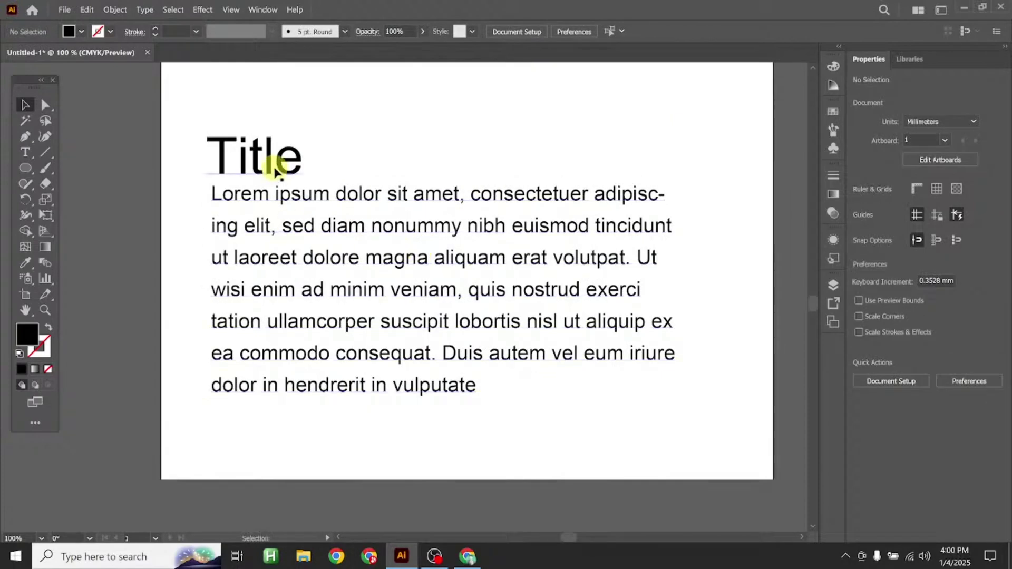
mouse_move(388, 167)
mouse_down()
mouse_move(393, 226)
mouse_move(378, 196)
mouse_up()
mouse_move(234, 164)
mouse_down()
mouse_move(426, 161)
mouse_move(442, 183)
mouse_up()
click(332, 163)
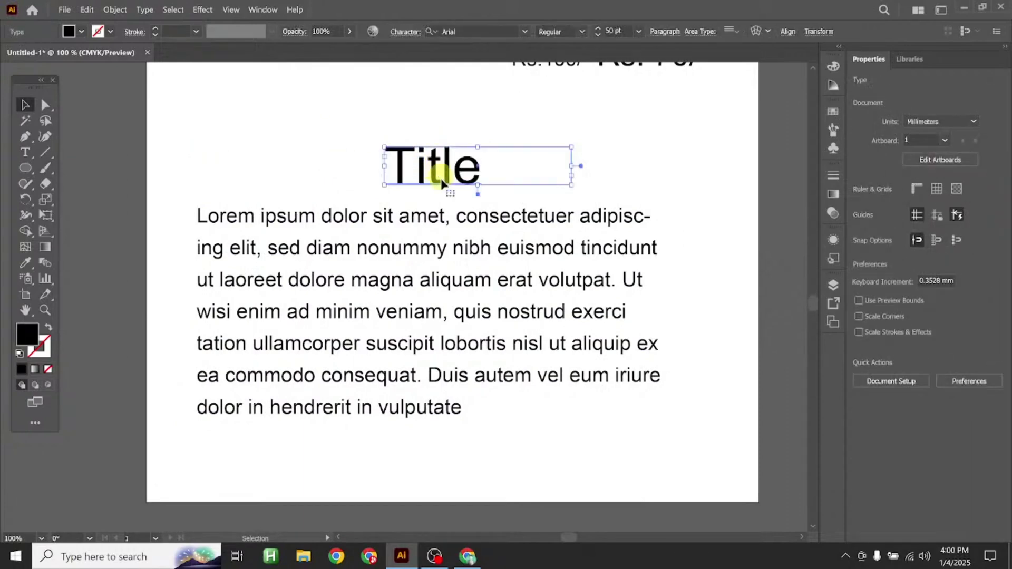
Center-align the Lorem ipsum paragraph text and shift its frame slightly under the title
click(412, 221)
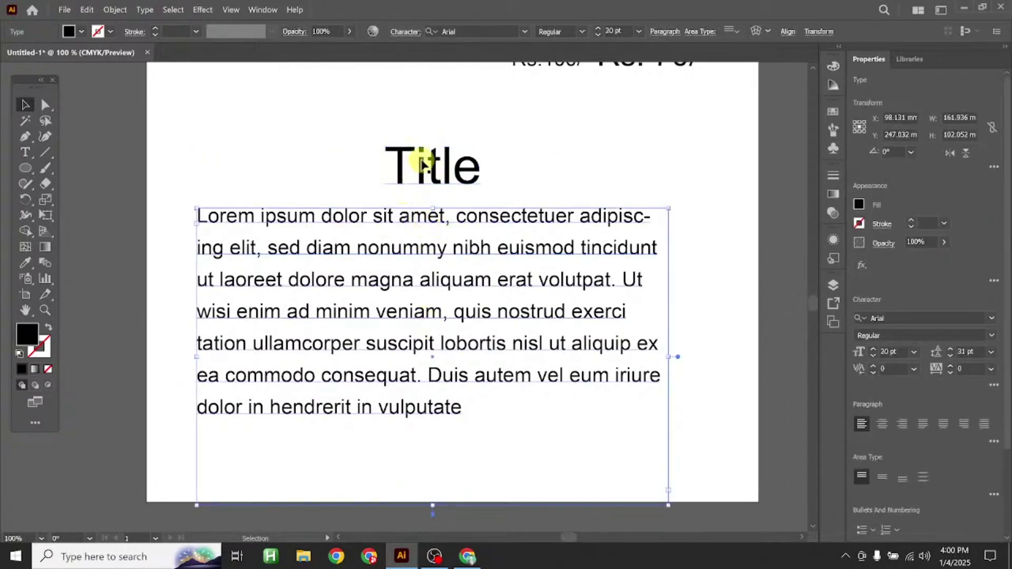
click(884, 425)
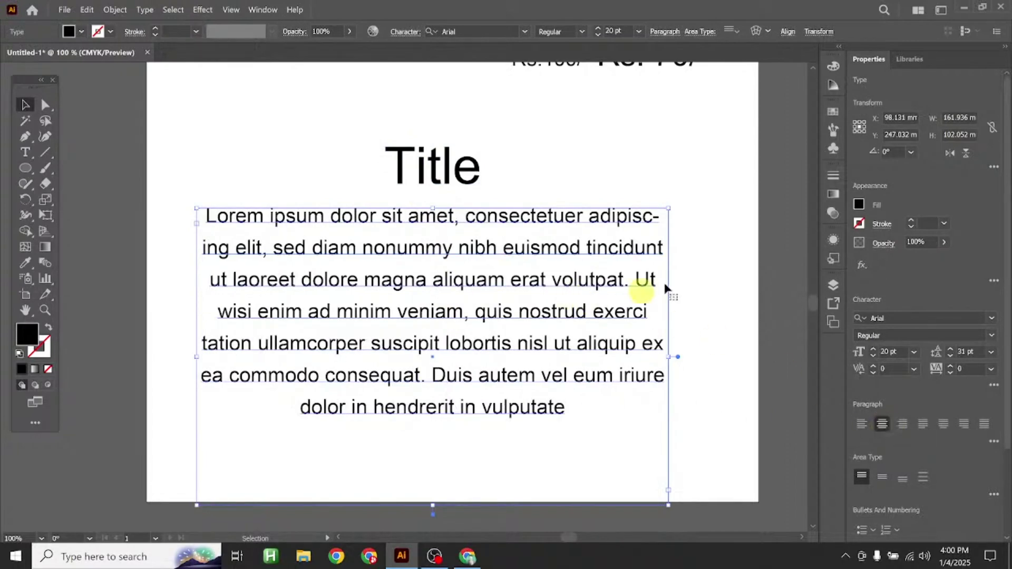
click(723, 299)
mouse_move(483, 249)
mouse_down()
mouse_move(495, 257)
mouse_move(480, 251)
mouse_up()
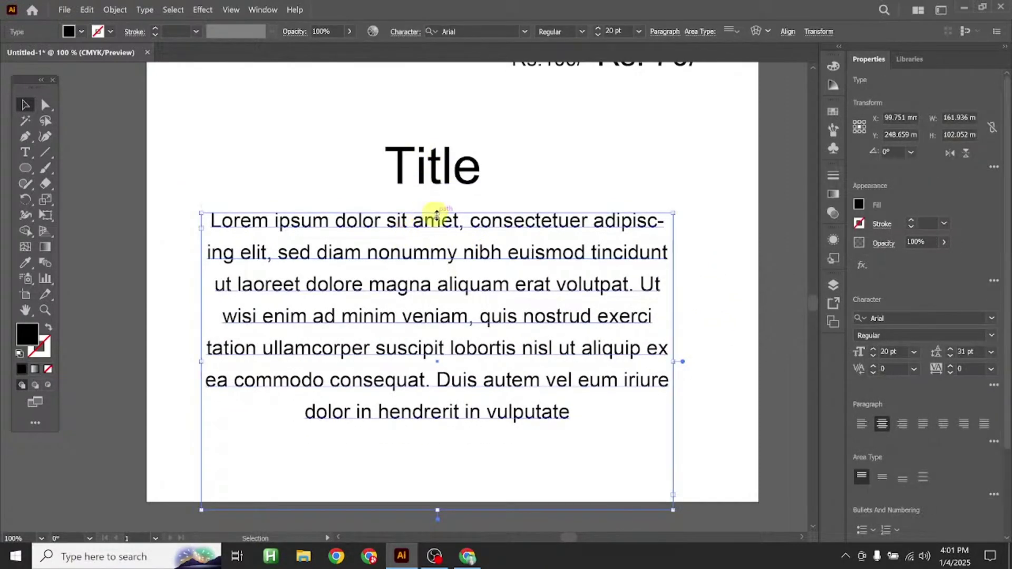
Reduce the paragraph frame to about 91 by 93 mm and center it beneath the title
drag(437, 213, 437, 240)
drag(201, 374, 409, 375)
drag(530, 379, 460, 369)
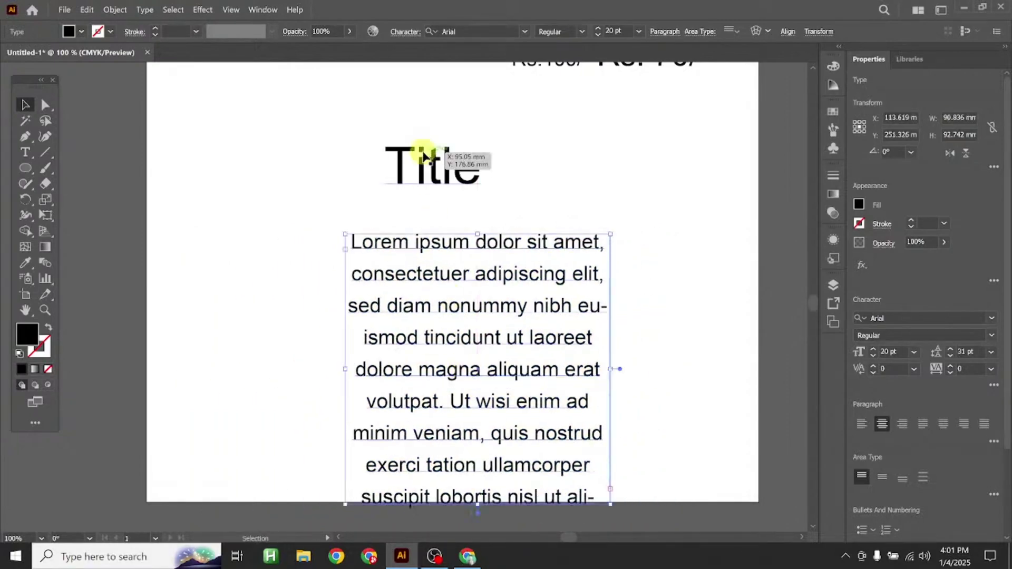
drag(425, 150, 445, 153)
drag(454, 304, 420, 275)
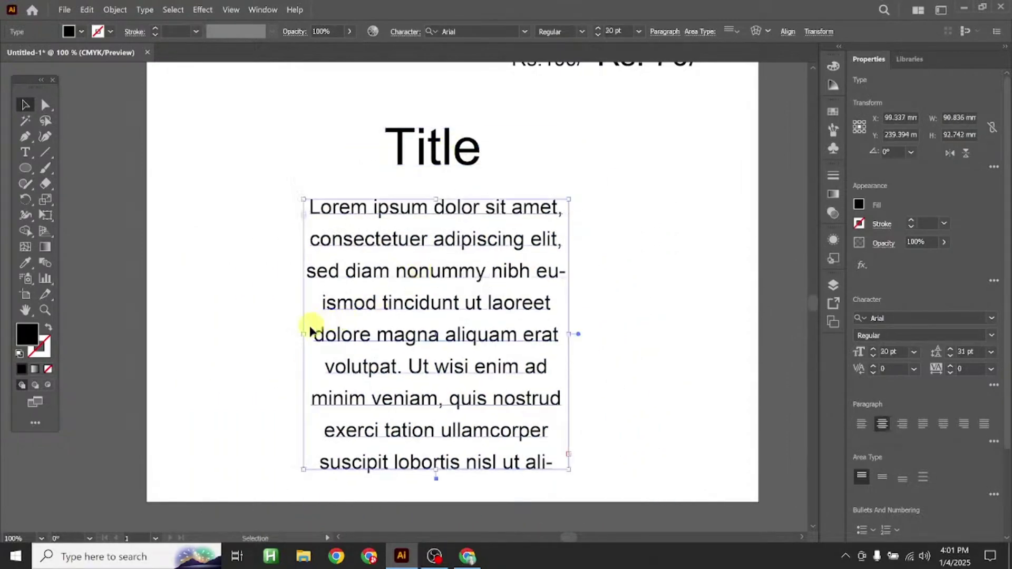
Widen the paragraph frame on both sides to about 171 mm and reposition it below the title
drag(302, 336, 196, 334)
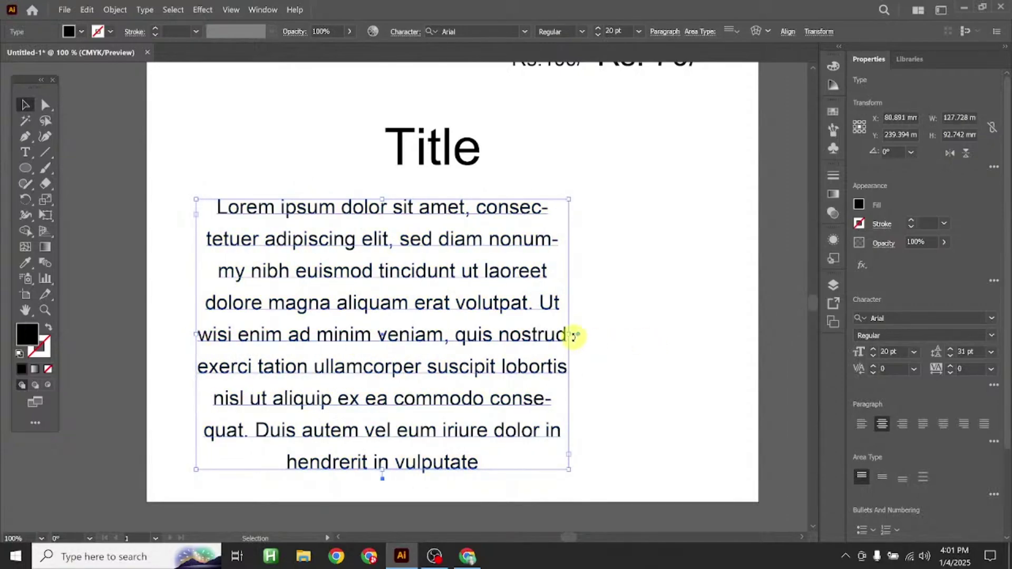
drag(575, 336, 694, 332)
drag(501, 282, 419, 291)
Move the title closer to the paragraph and shrink its frame to fit the word, about 34 by 14.5 mm
drag(449, 161, 481, 179)
drag(441, 272, 456, 273)
click(459, 183)
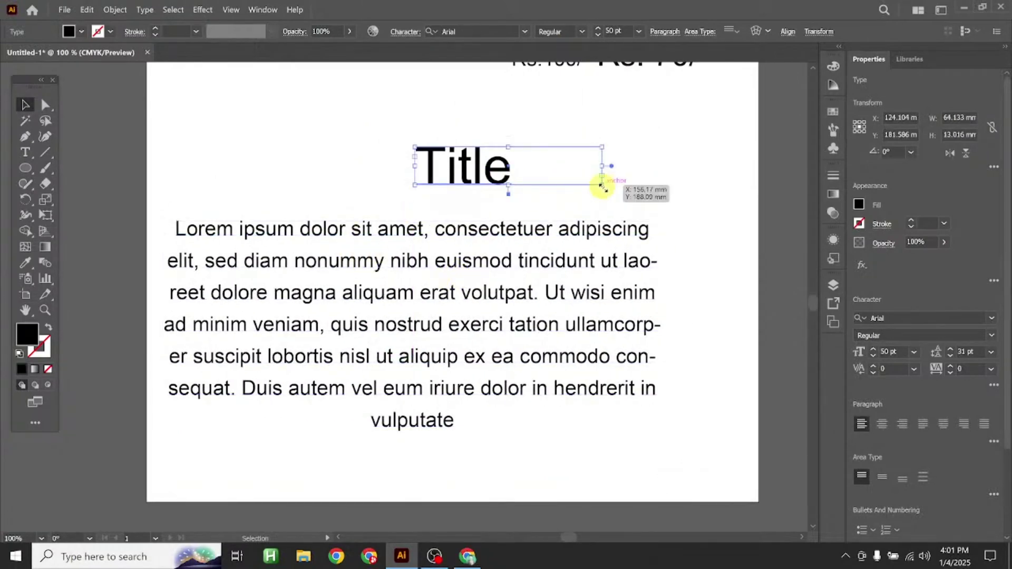
drag(602, 186, 513, 189)
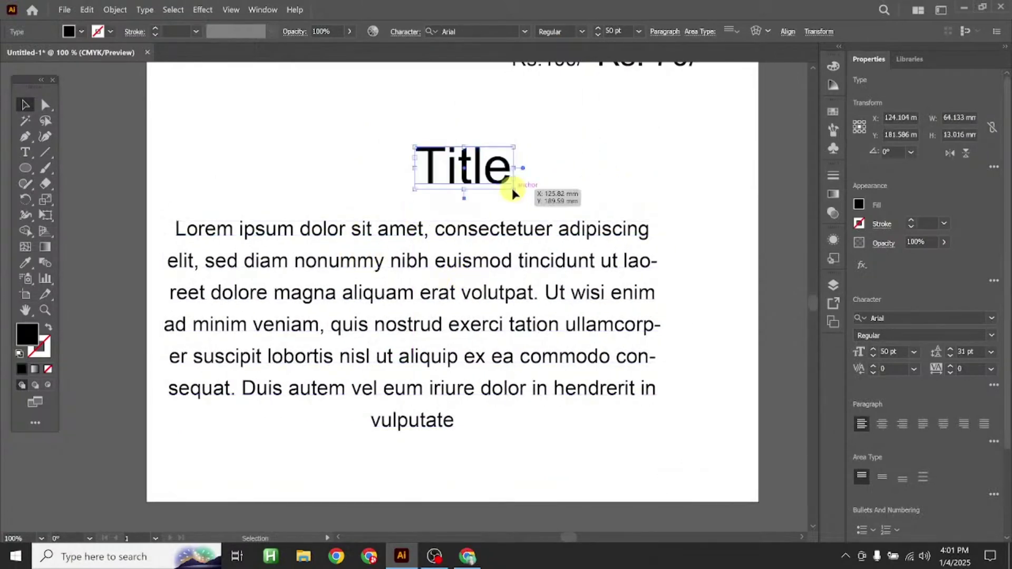
click(587, 188)
Select the title and paragraph frames together and align them on their horizontal centers
mouse_move(290, 239)
mouse_down()
mouse_move(298, 266)
mouse_move(289, 240)
mouse_up()
mouse_move(452, 174)
mouse_down()
mouse_move(439, 182)
mouse_move(453, 174)
mouse_up()
click(345, 176)
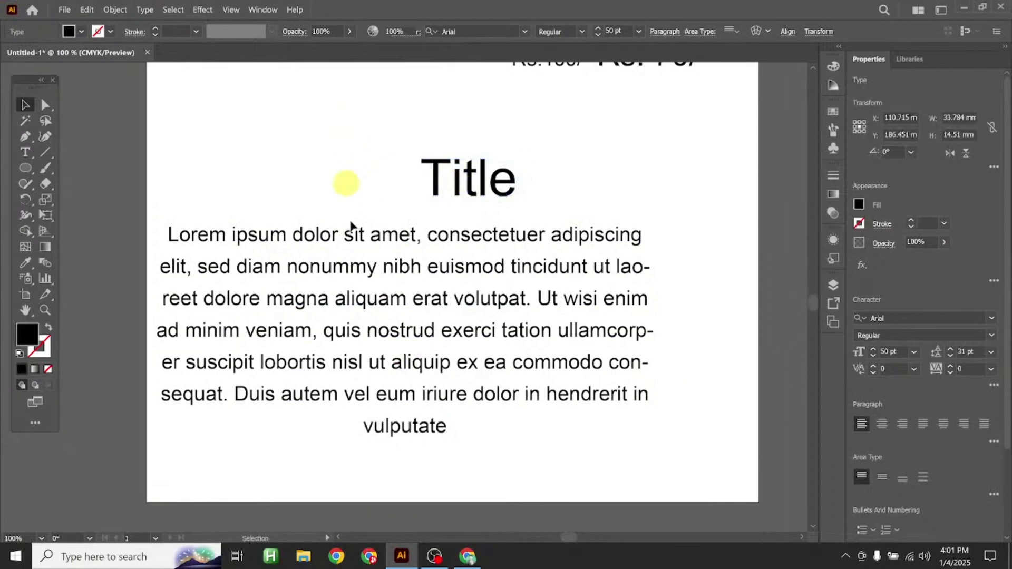
click(345, 235)
click(338, 124)
key(ctrl+a)
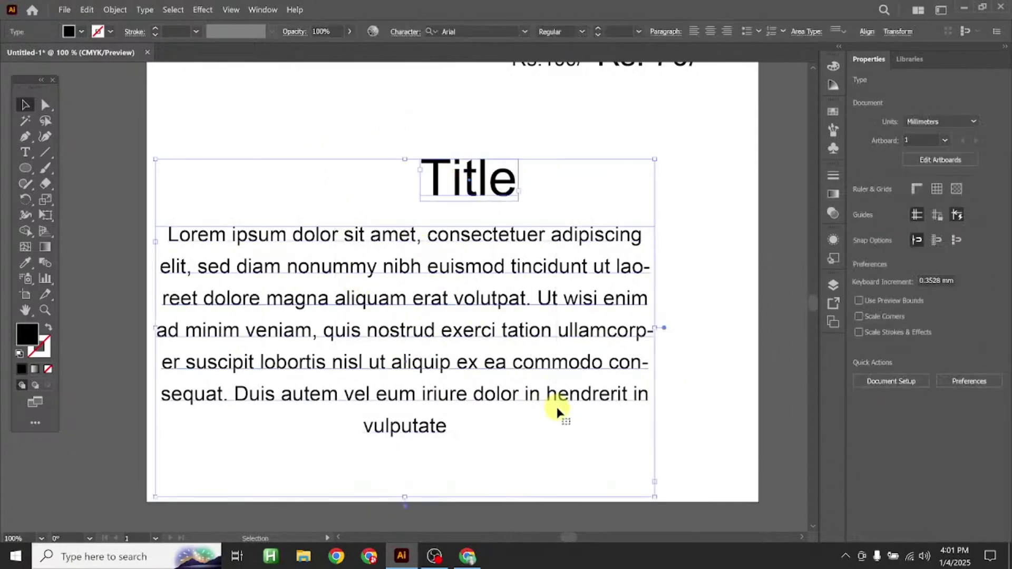
scroll(892, 472, down, 3)
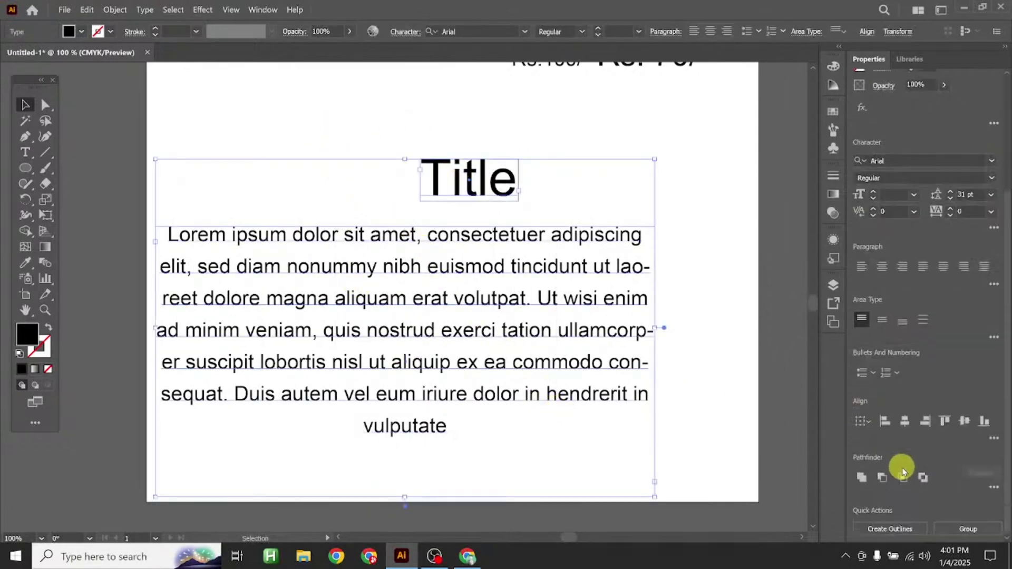
click(906, 423)
click(524, 189)
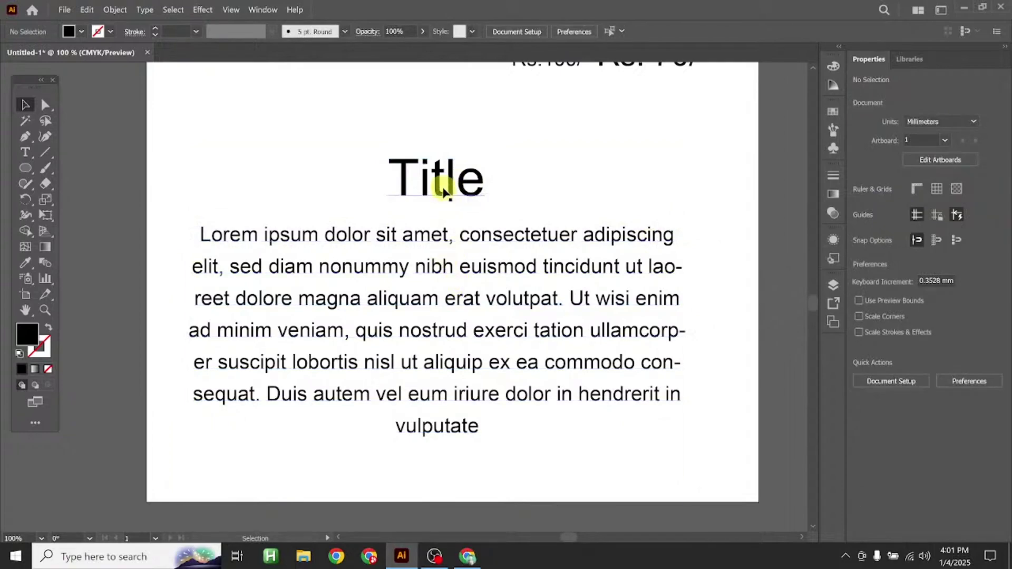
Move the title above the paragraph's left edge and left-align the paragraph text
drag(443, 192, 246, 195)
click(298, 242)
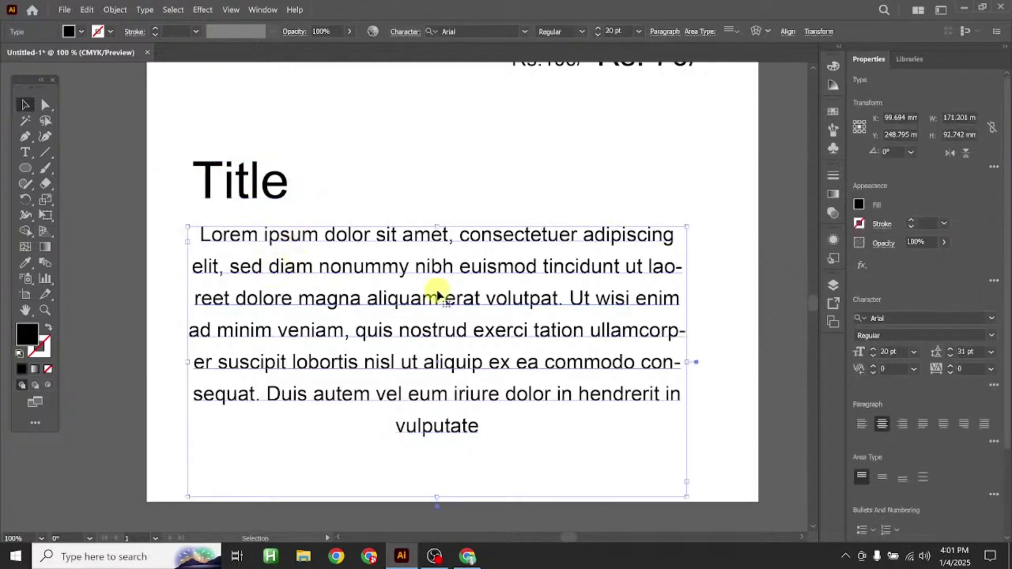
click(862, 423)
click(785, 419)
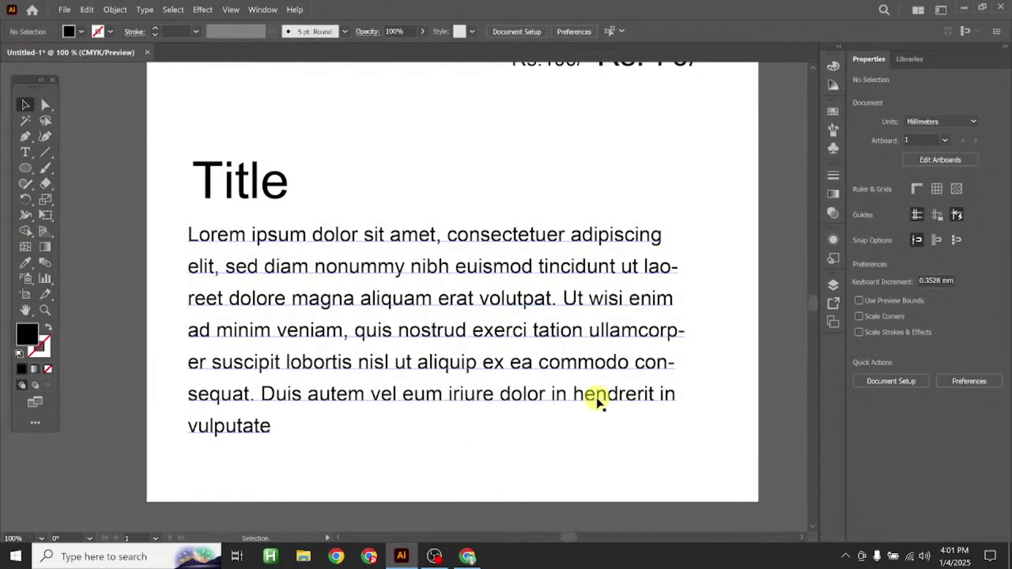
Set the Lorem ipsum paragraph's font size to 18 pt
click(598, 401)
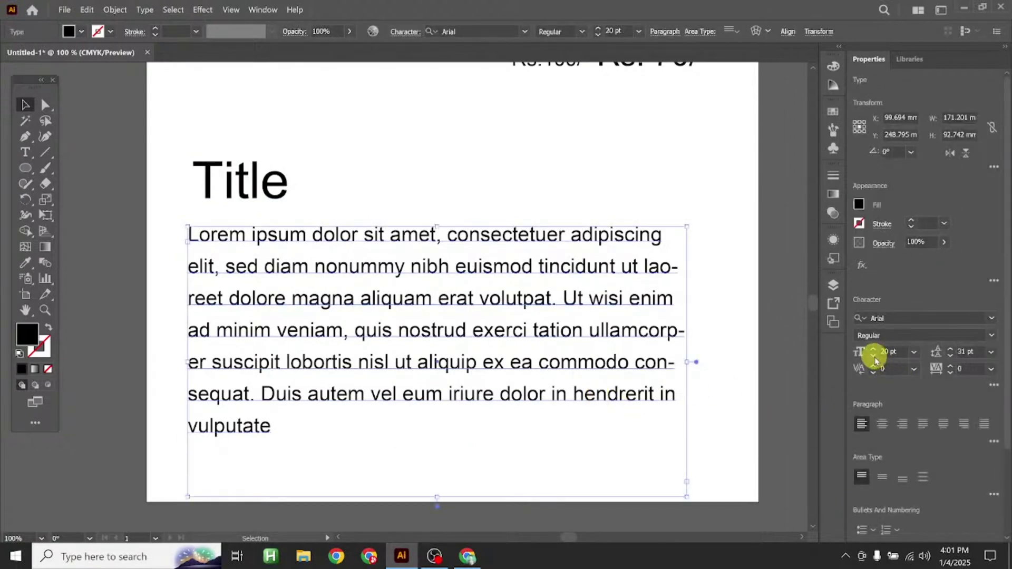
click(874, 357)
click(873, 349)
click(874, 356)
click(874, 357)
click(756, 360)
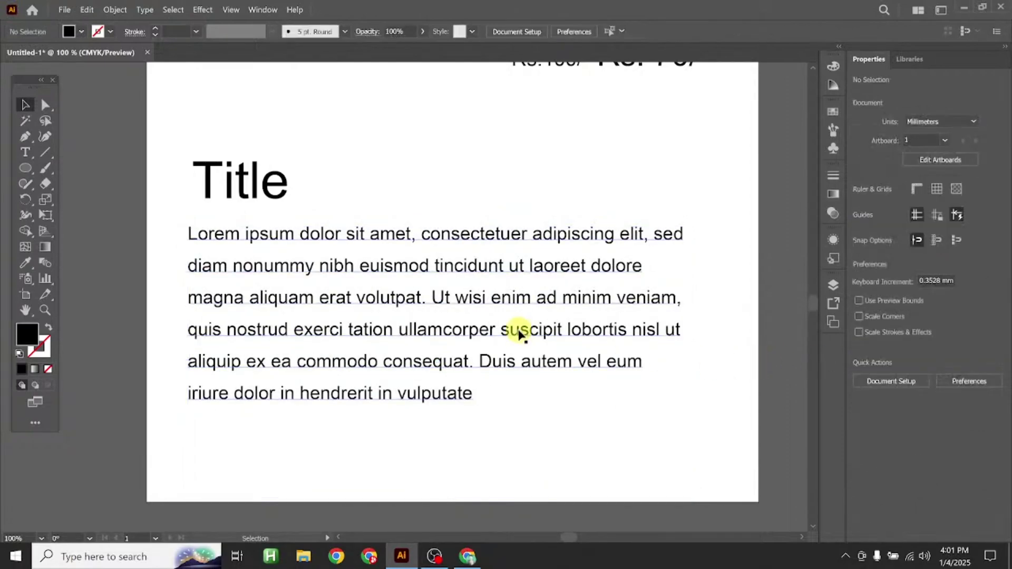
Set the paragraph's leading to Auto
click(519, 329)
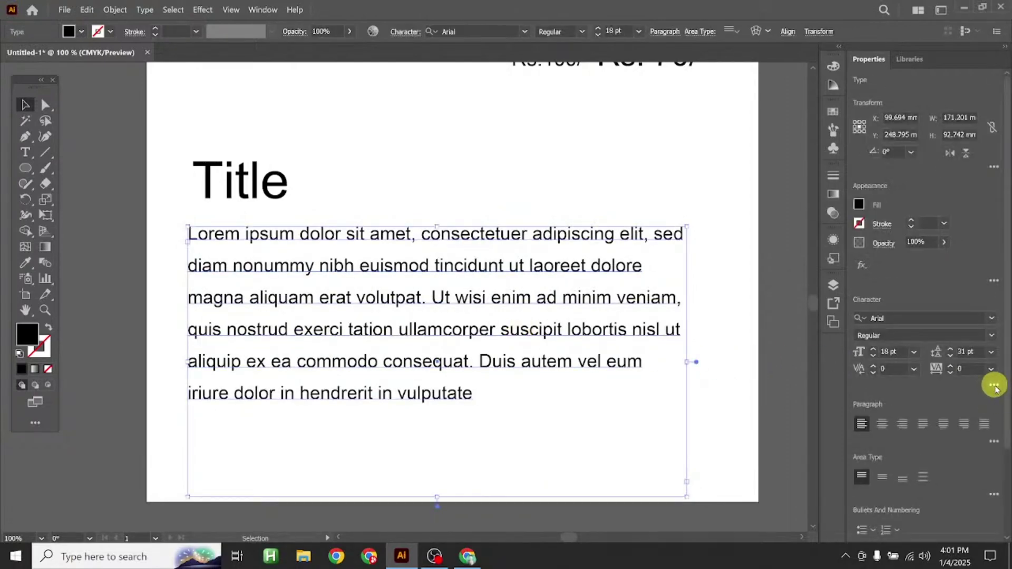
click(991, 352)
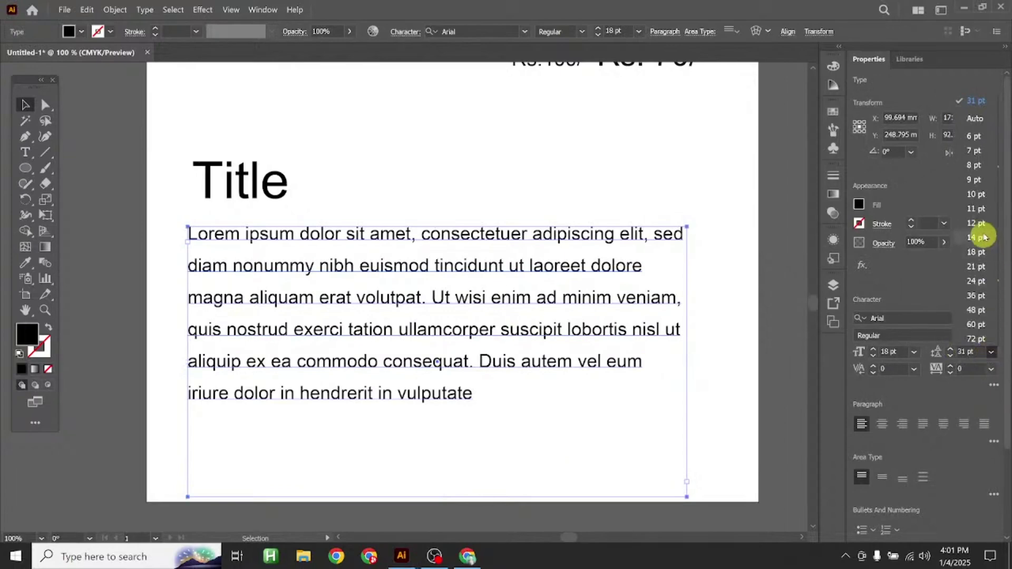
click(974, 118)
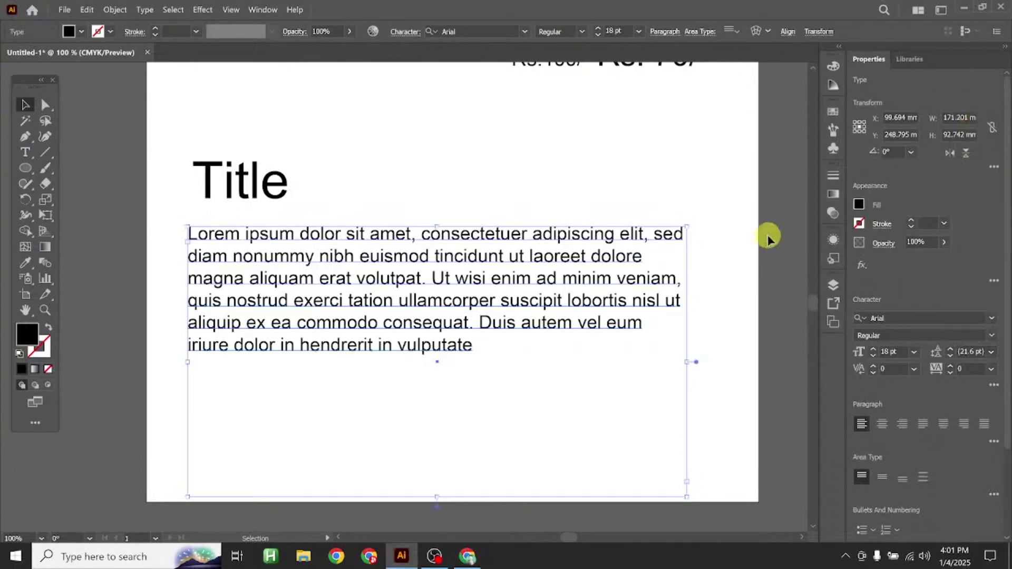
click(764, 241)
Right-align the Lorem ipsum paragraph text, move its frame slightly lower and inspect its right edge
click(583, 283)
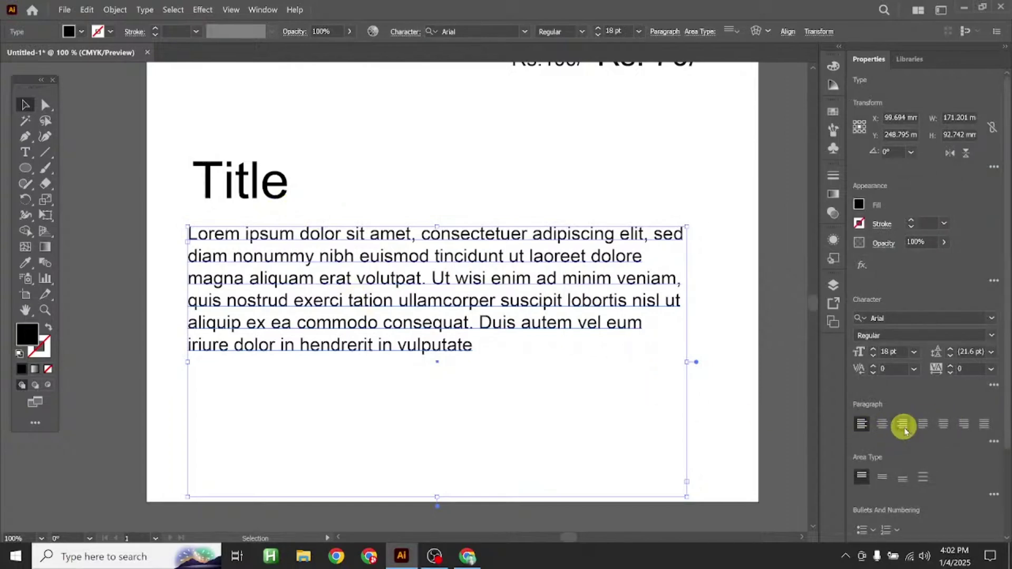
click(901, 424)
click(773, 368)
mouse_move(643, 299)
mouse_down()
mouse_move(644, 317)
mouse_move(637, 312)
mouse_up()
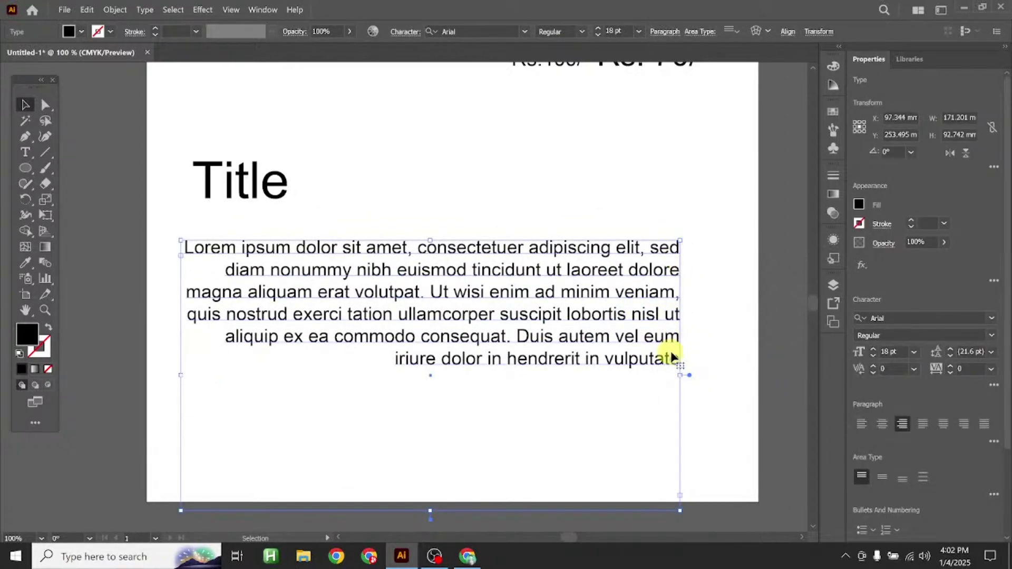
scroll(685, 351, up, 2)
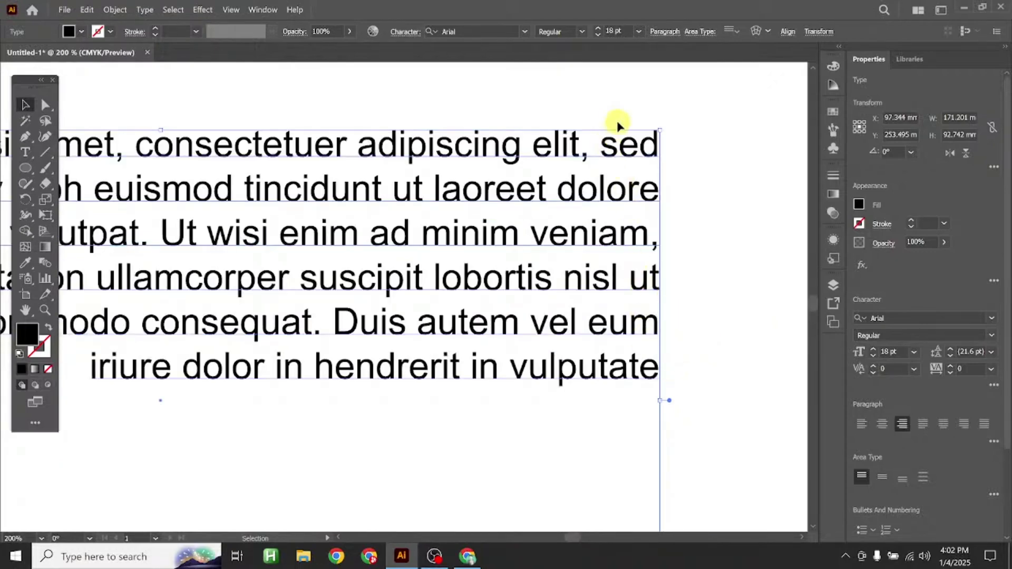
Try center and left alignment on the Lorem ipsum paragraph, and finish by justifying it with the last line aligned left
scroll(673, 311, down, 2)
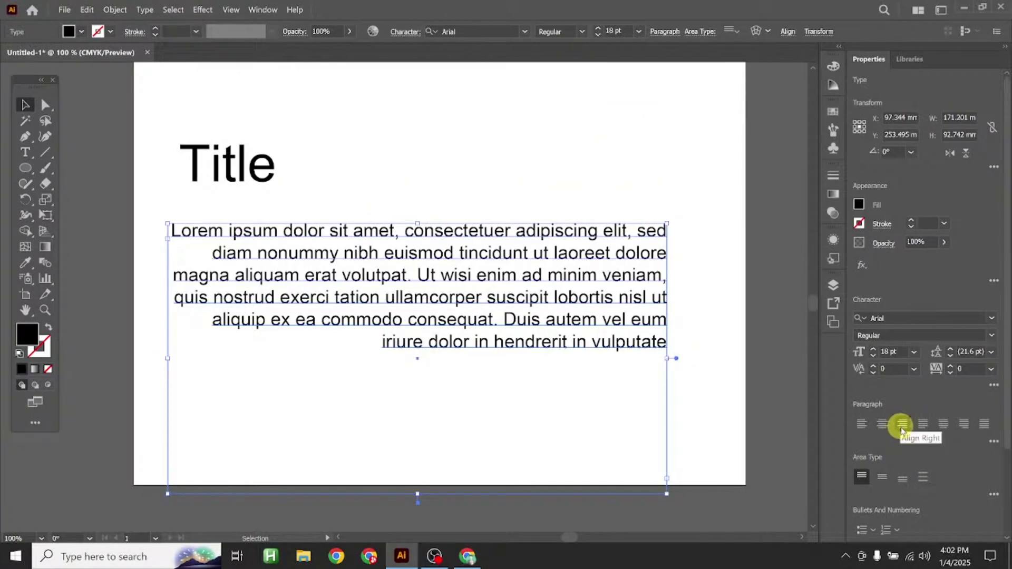
click(882, 425)
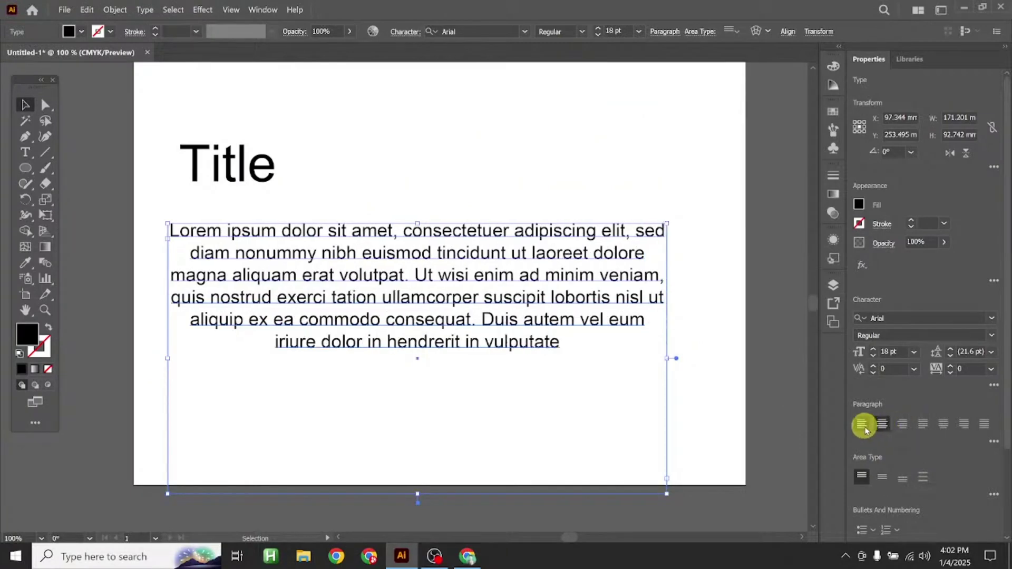
click(862, 424)
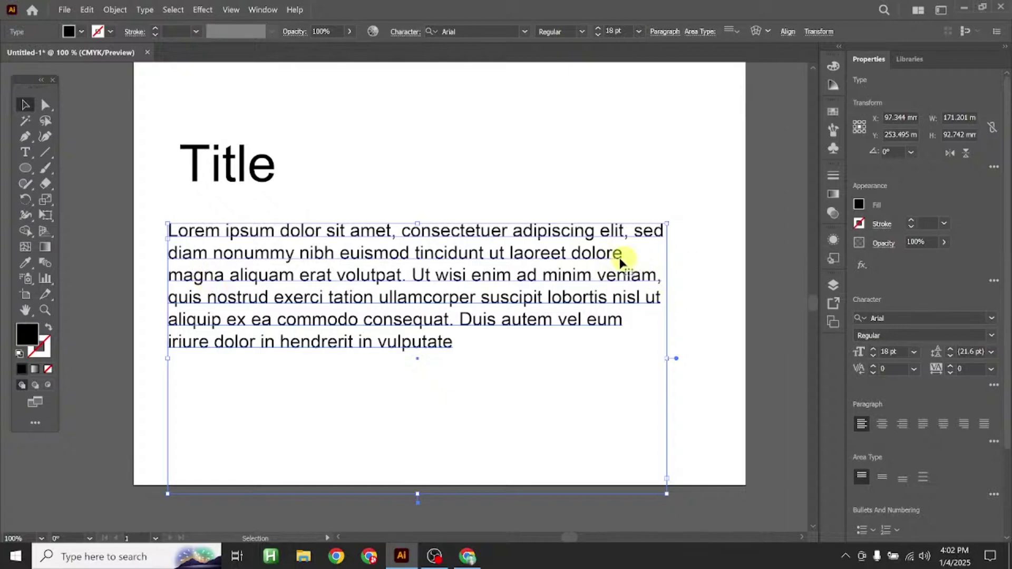
click(923, 423)
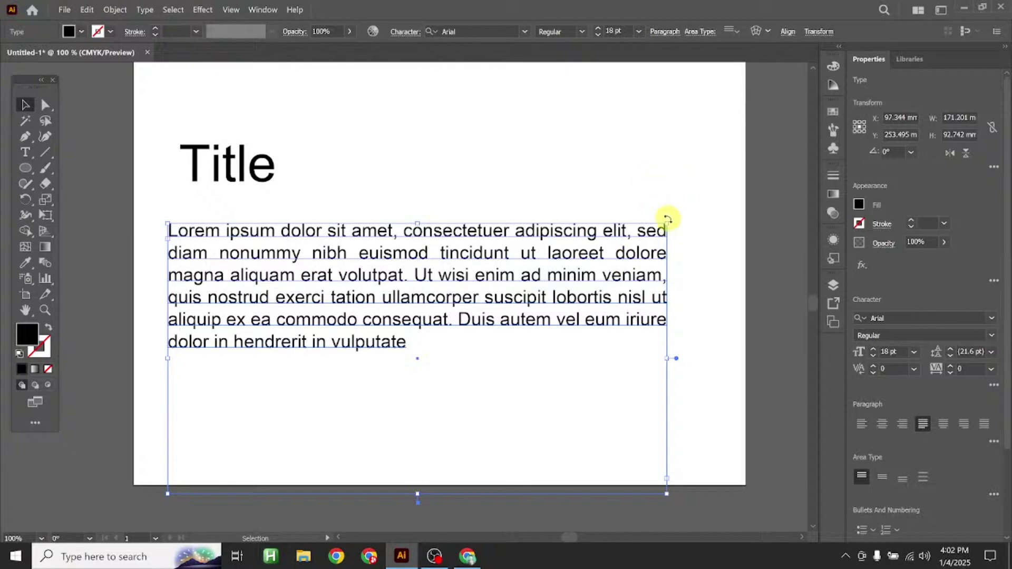
Narrow the paragraph's text frame to reflow its lines, and widen it to about 176 mm
drag(667, 358, 623, 356)
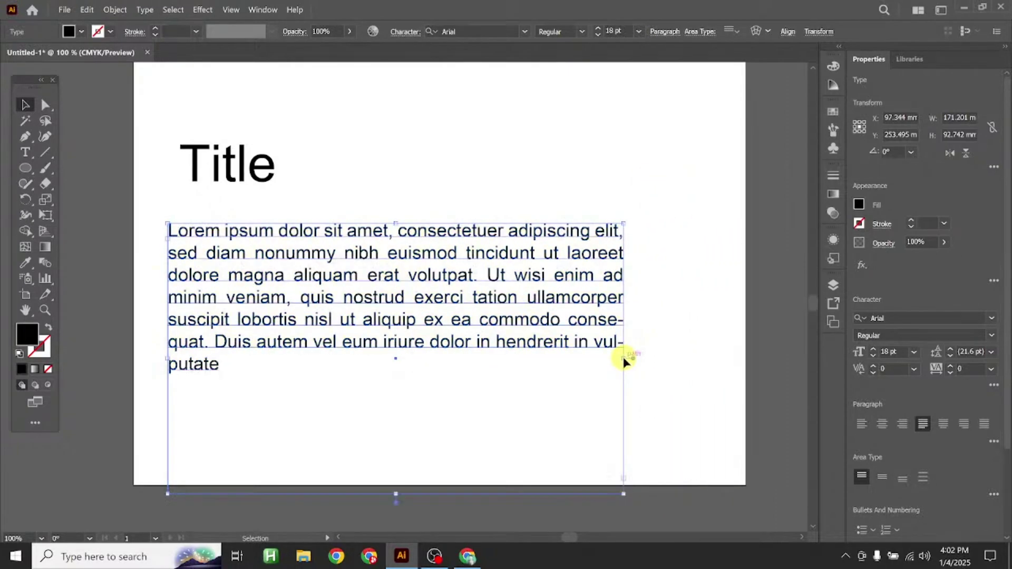
scroll(639, 339, up, 2)
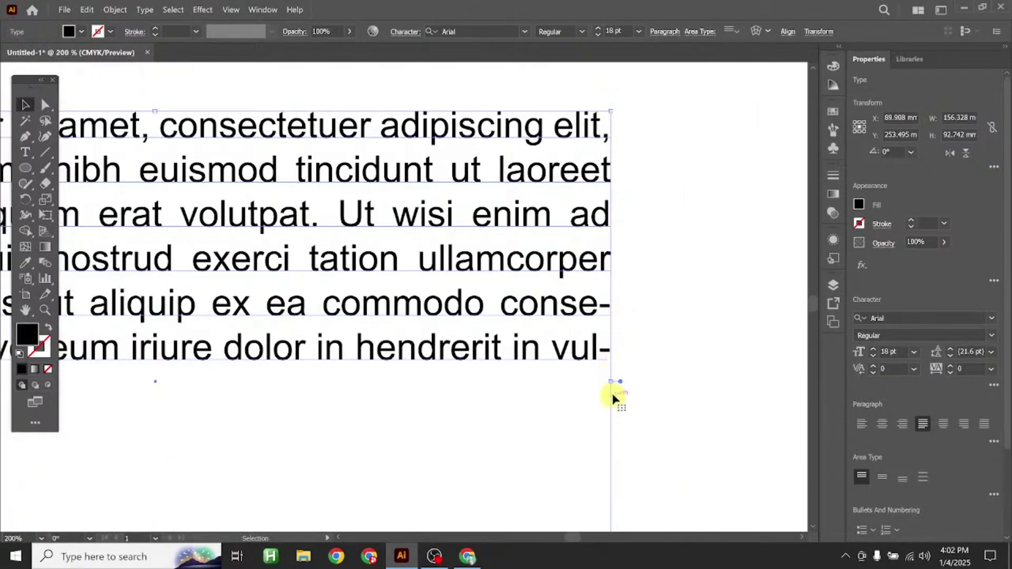
drag(613, 384, 730, 384)
scroll(738, 387, down, 2)
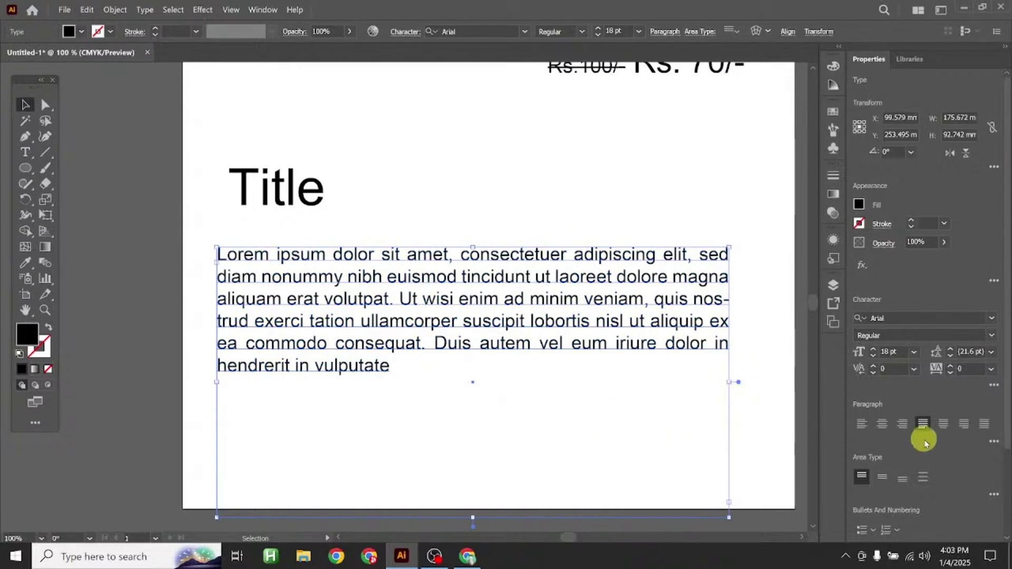
Cycle the paragraph through last-line-centered justification and left, center and right alignment, returning to justified with the last line aligned left
click(944, 423)
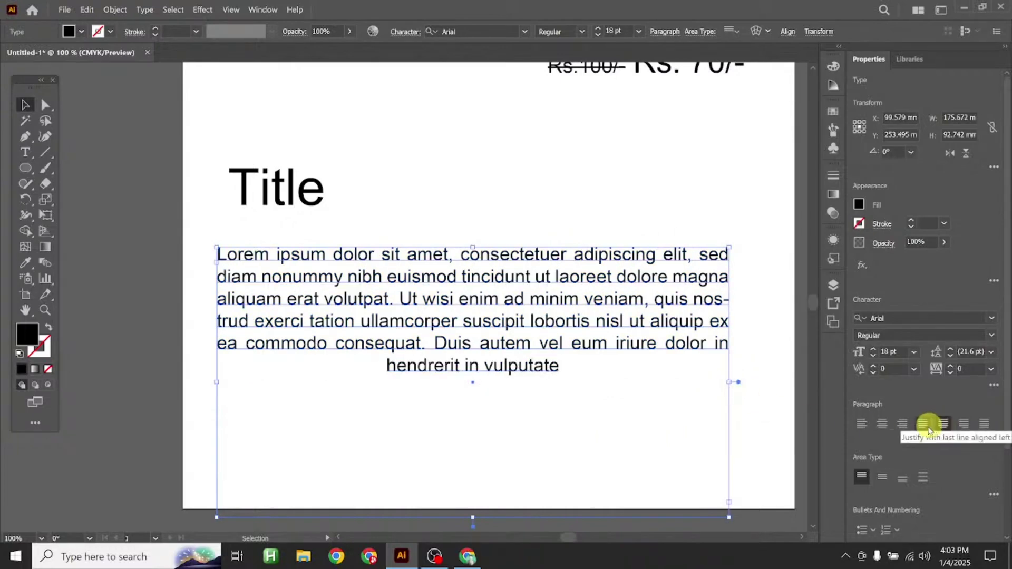
click(926, 428)
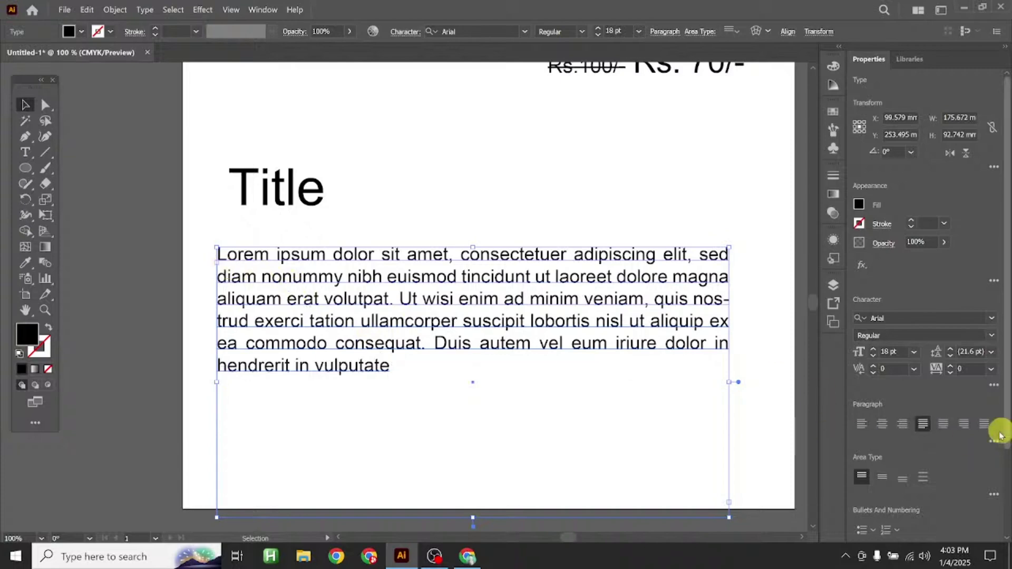
click(861, 425)
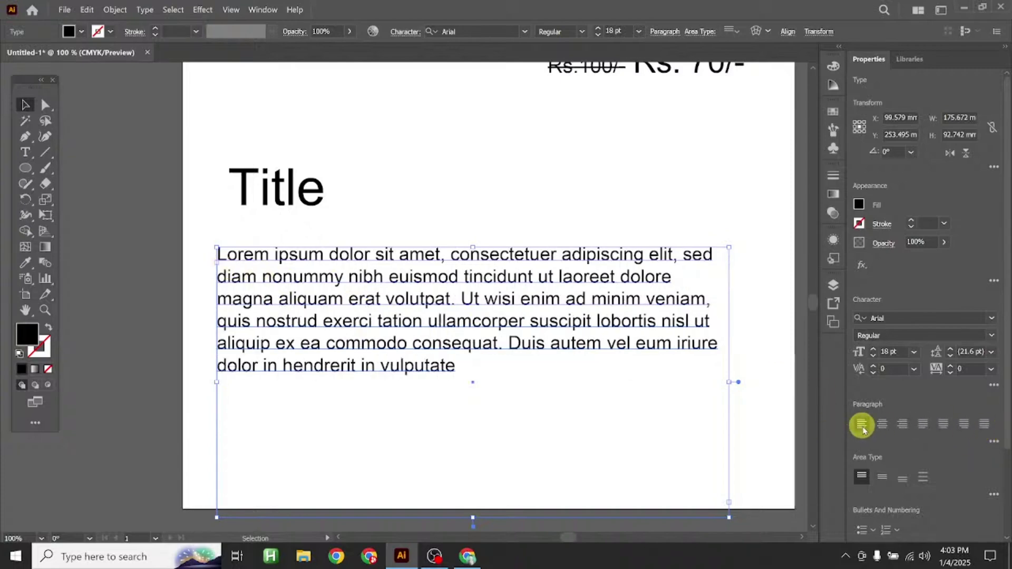
click(879, 426)
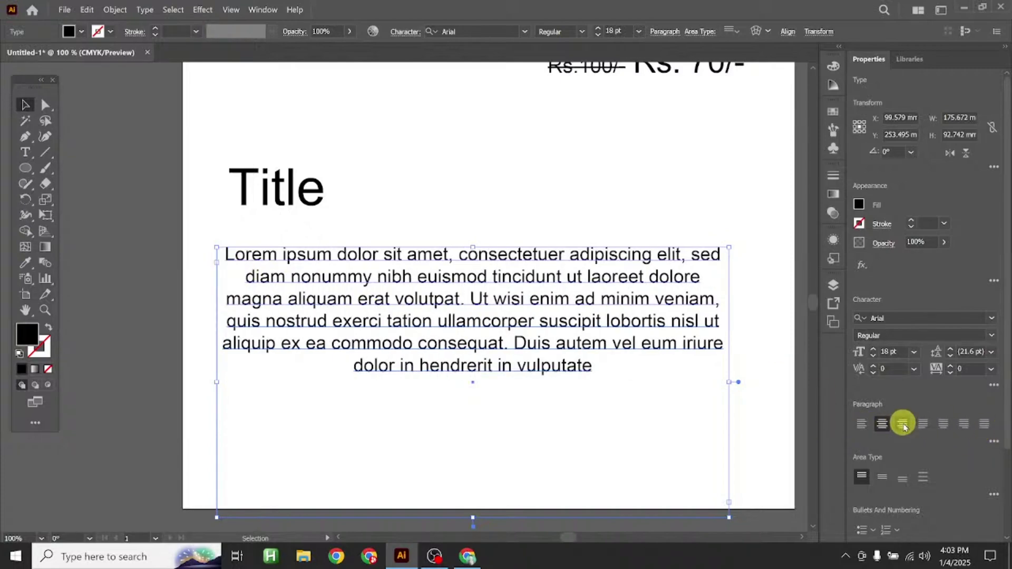
click(902, 424)
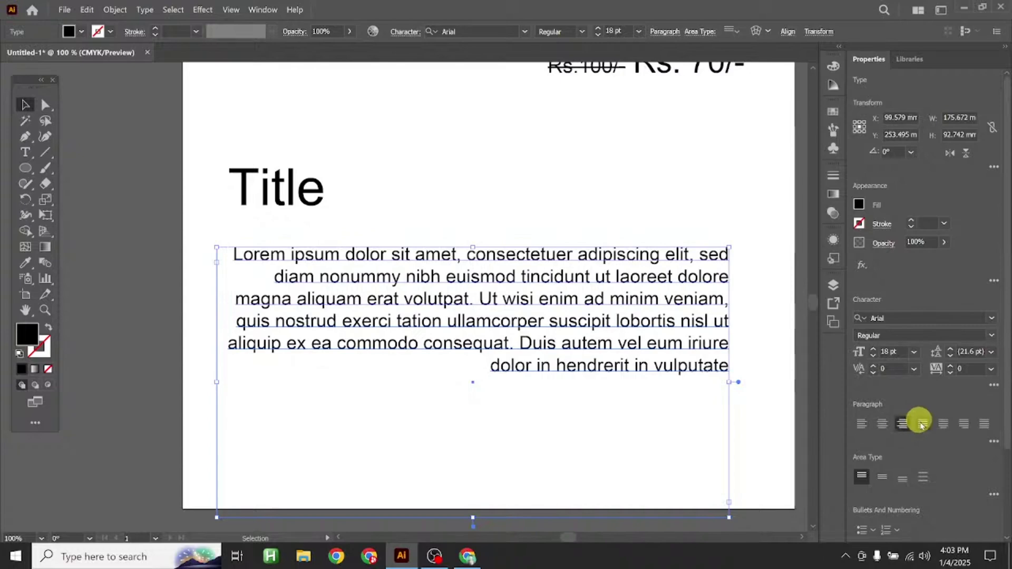
click(921, 425)
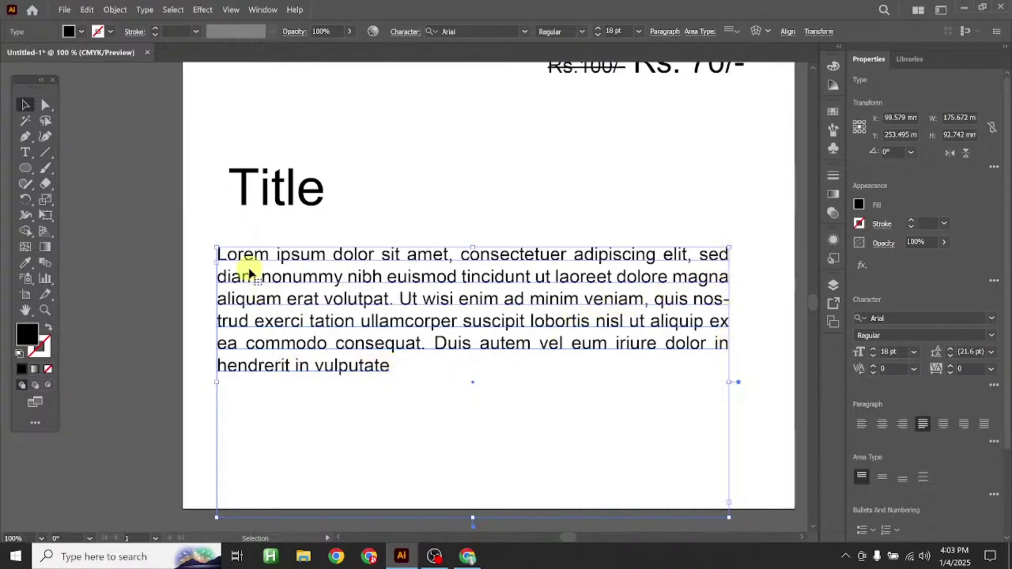
Justify the paragraph with its last line centered, comparing it with left alignment, and nudge its frame slightly right and up
drag(248, 266, 248, 270)
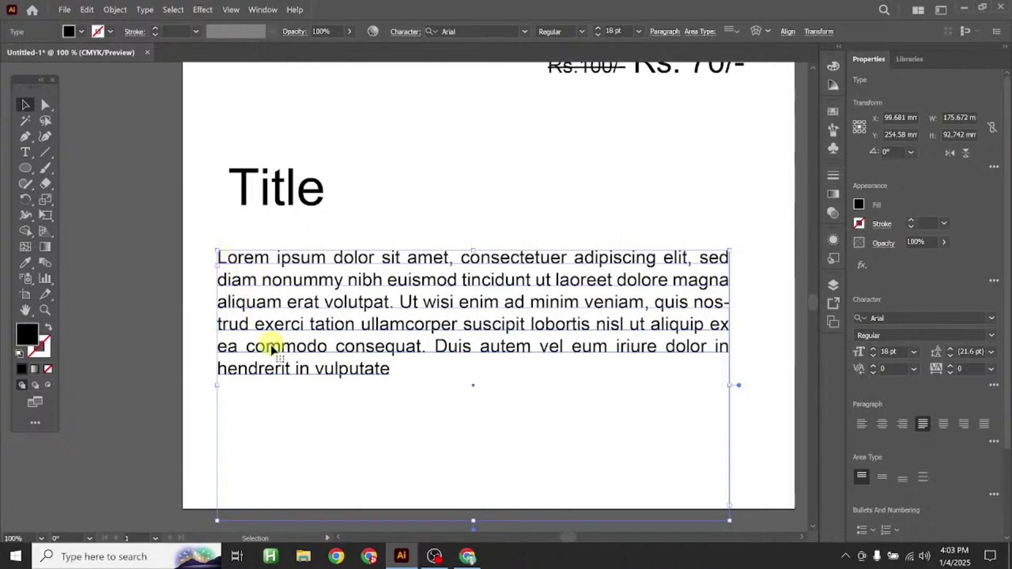
drag(236, 263, 247, 261)
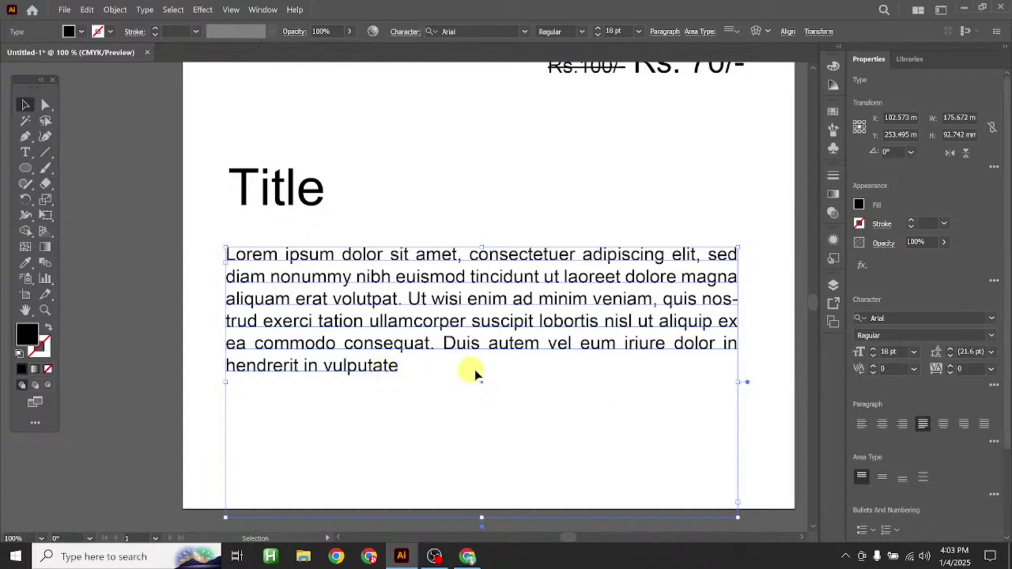
click(943, 423)
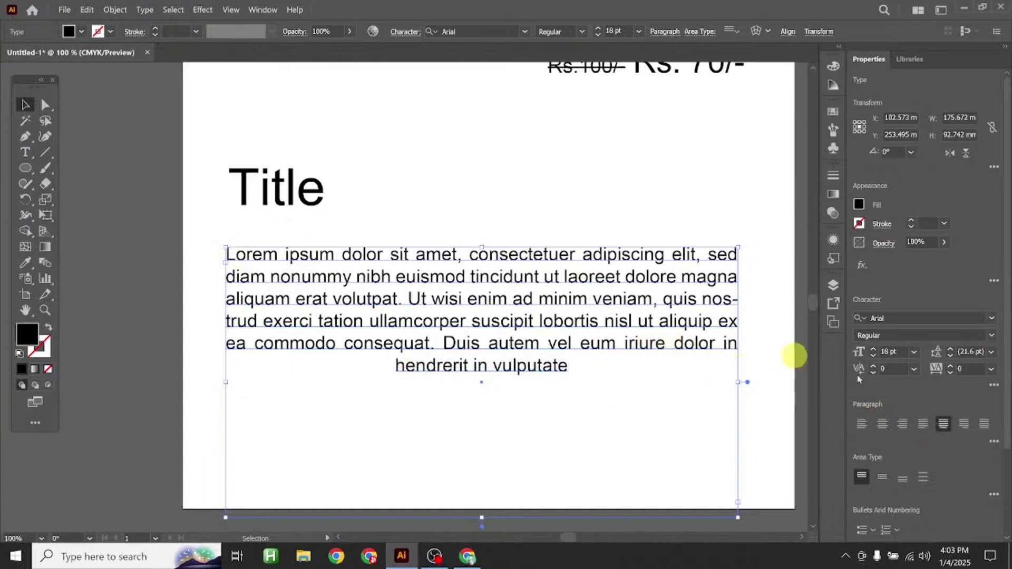
click(867, 426)
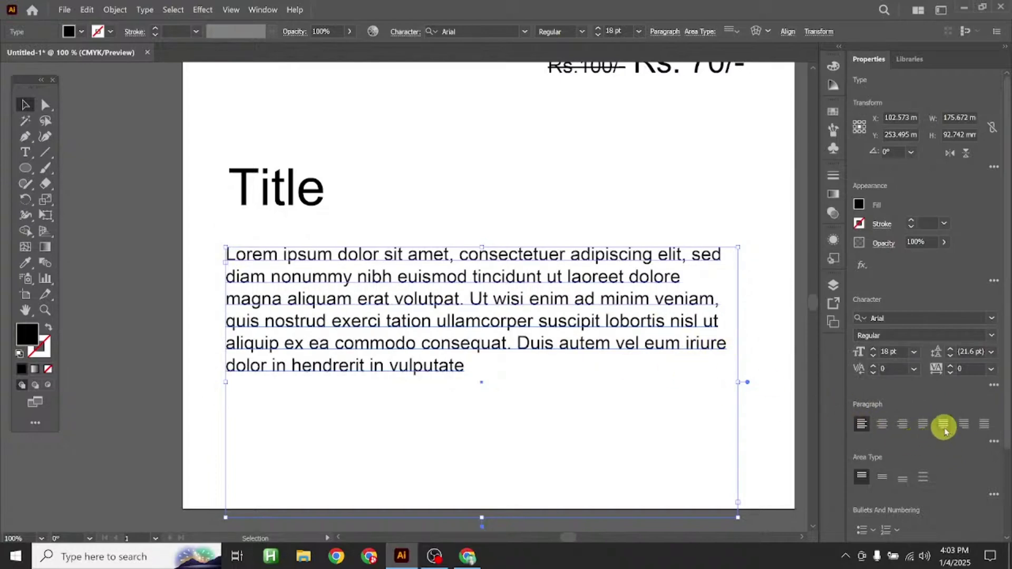
click(943, 427)
click(862, 423)
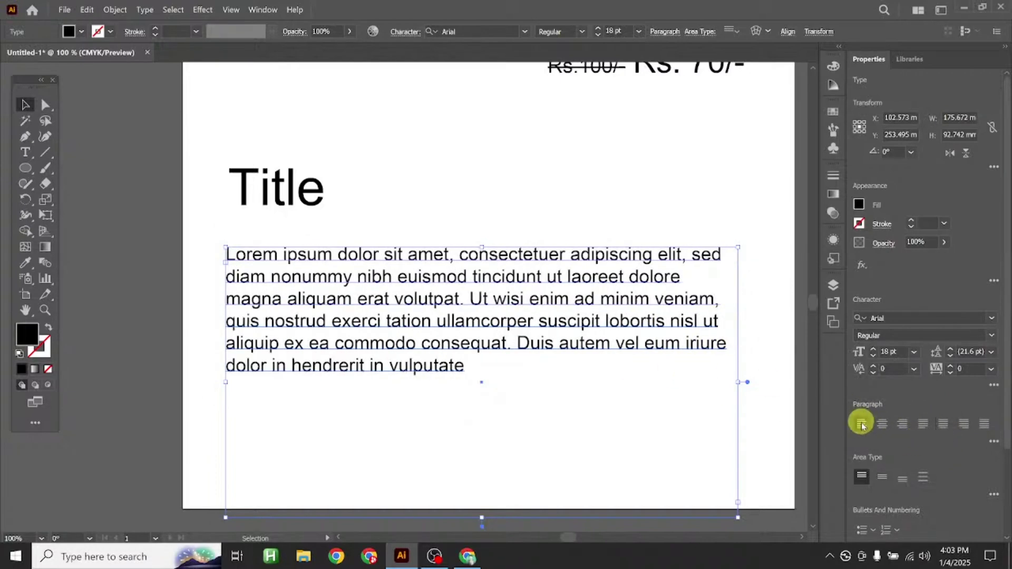
click(943, 425)
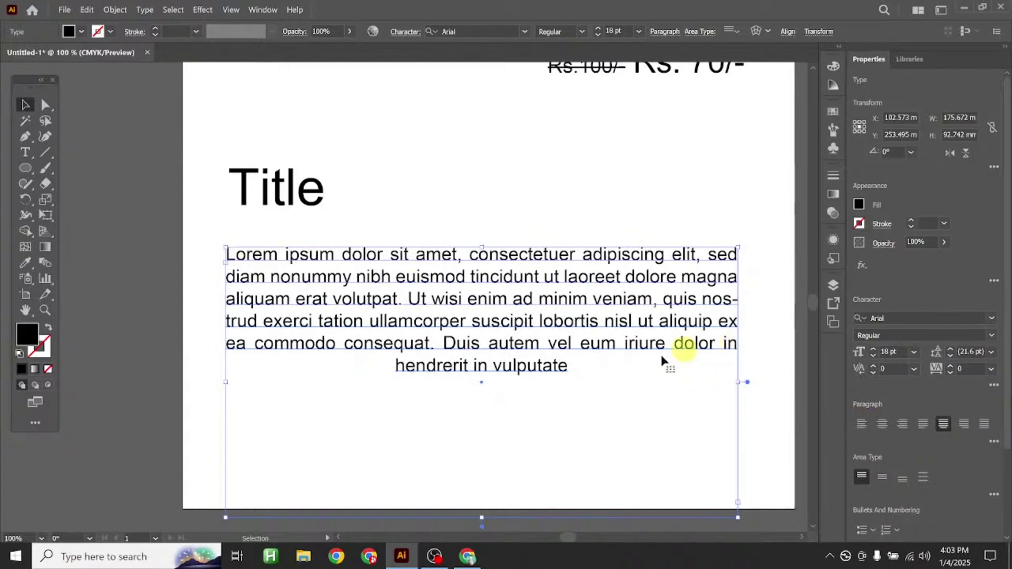
drag(506, 370, 504, 359)
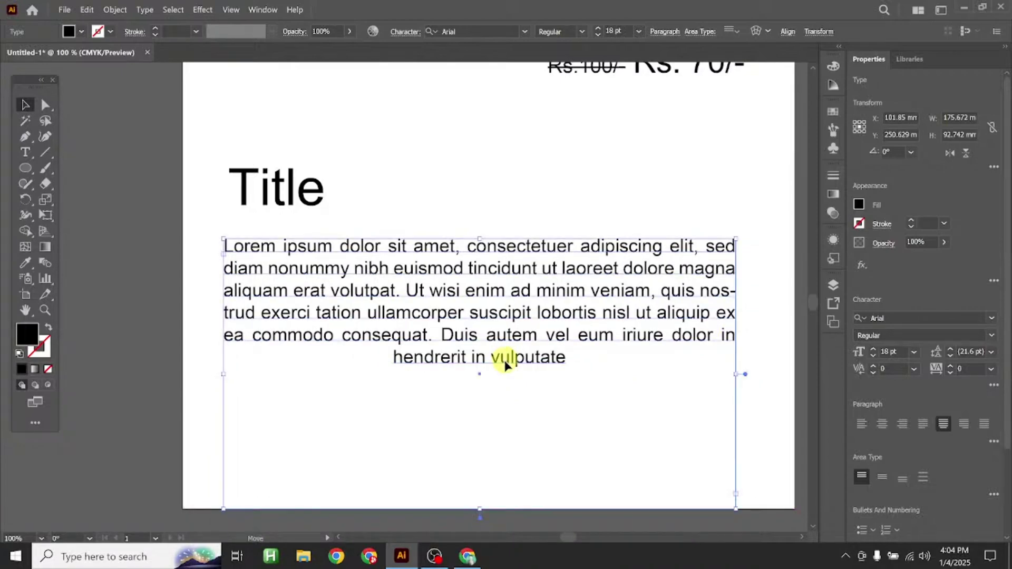
Justify the paragraph with its last line aligned right and move its frame slightly up toward the title
click(925, 425)
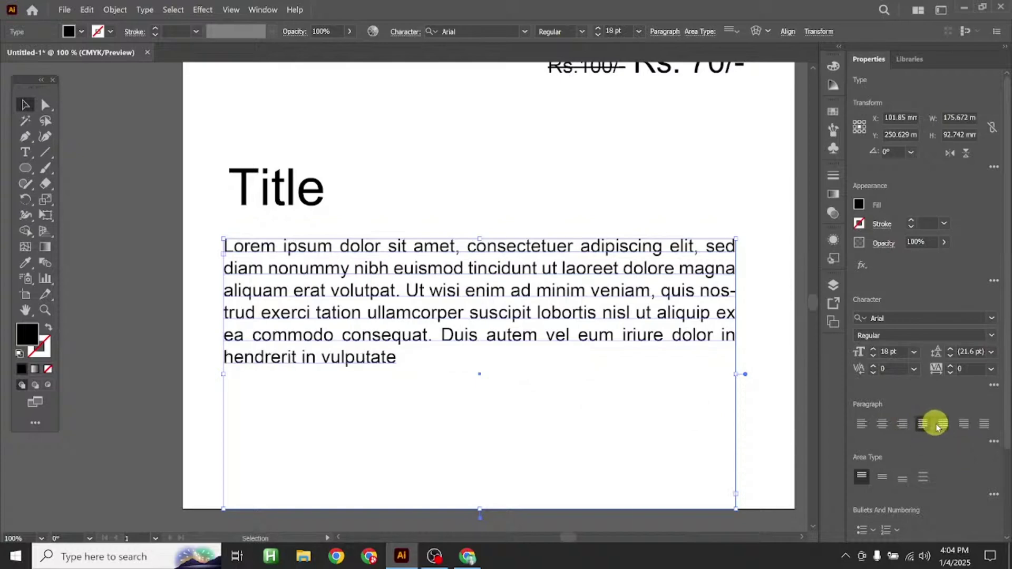
click(943, 425)
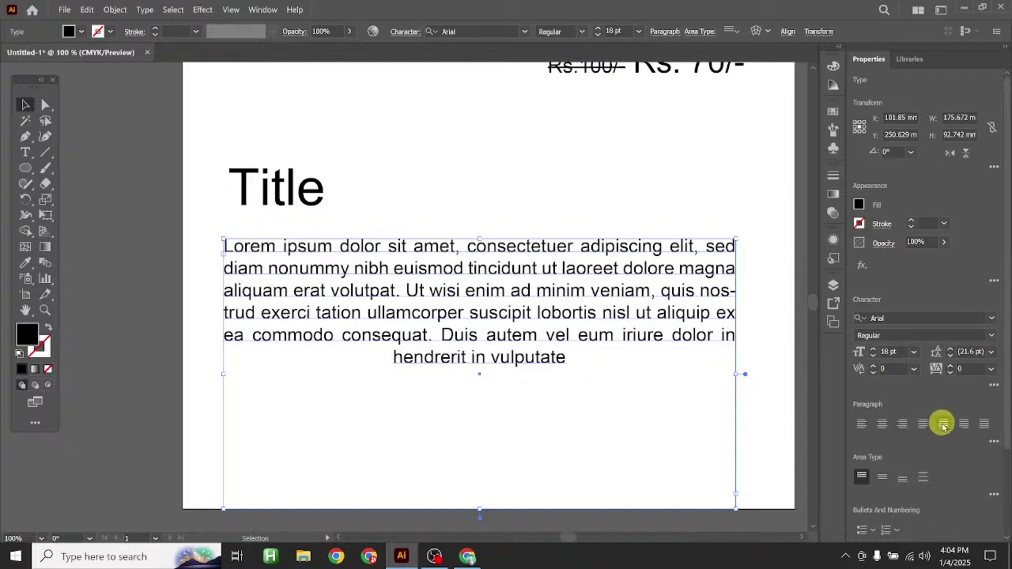
click(964, 425)
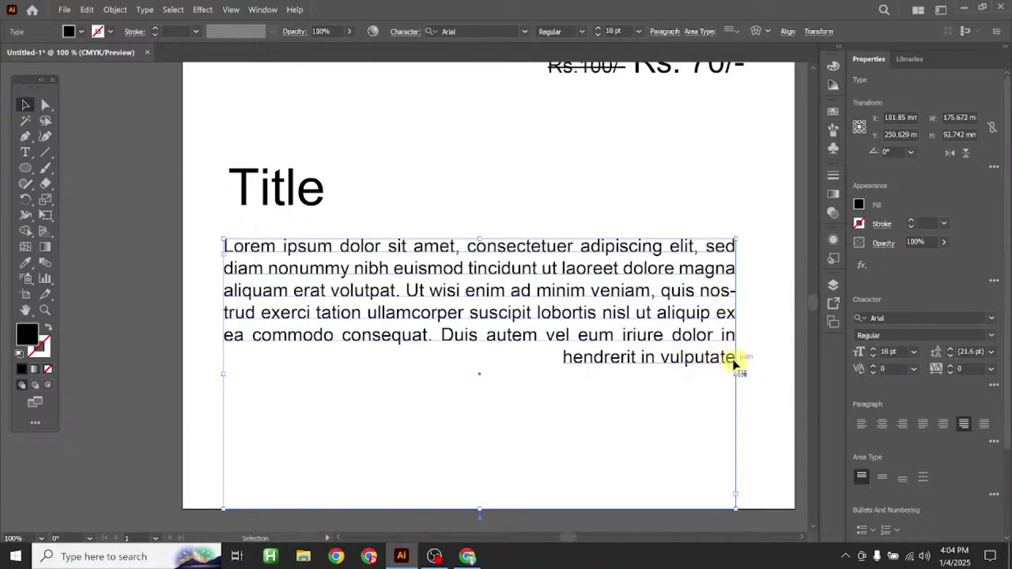
drag(734, 364, 733, 357)
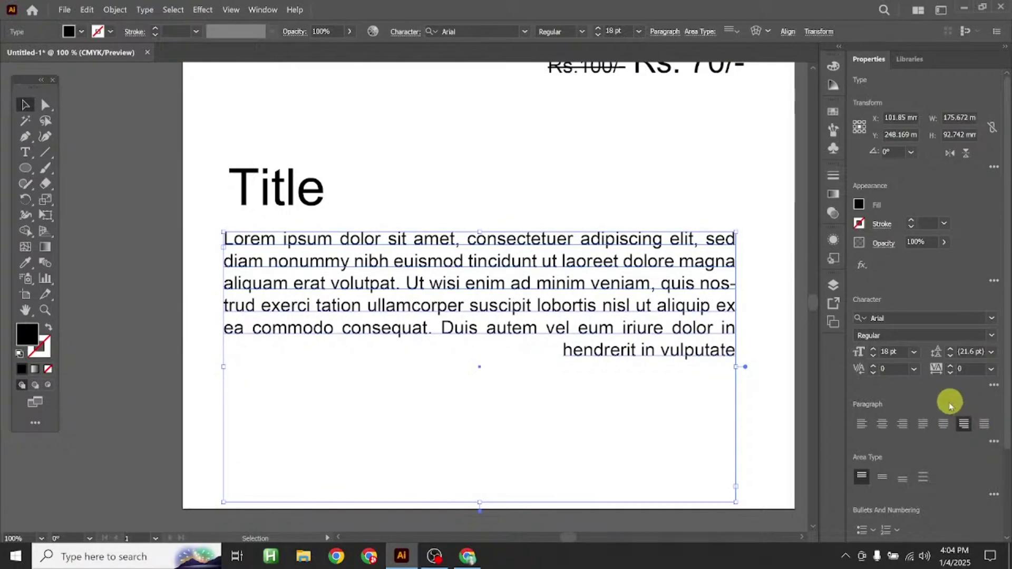
Highlight the paragraph's last line, "hendrerit in vulputate", to examine its alignment, and leave text editing
double_click(564, 354)
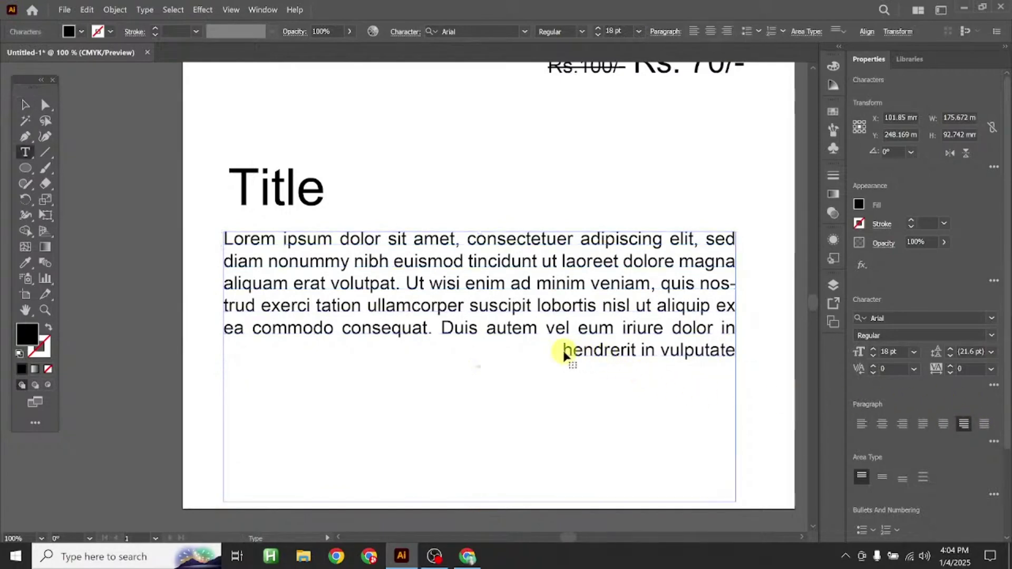
key(ctrl+a)
drag(565, 355, 759, 350)
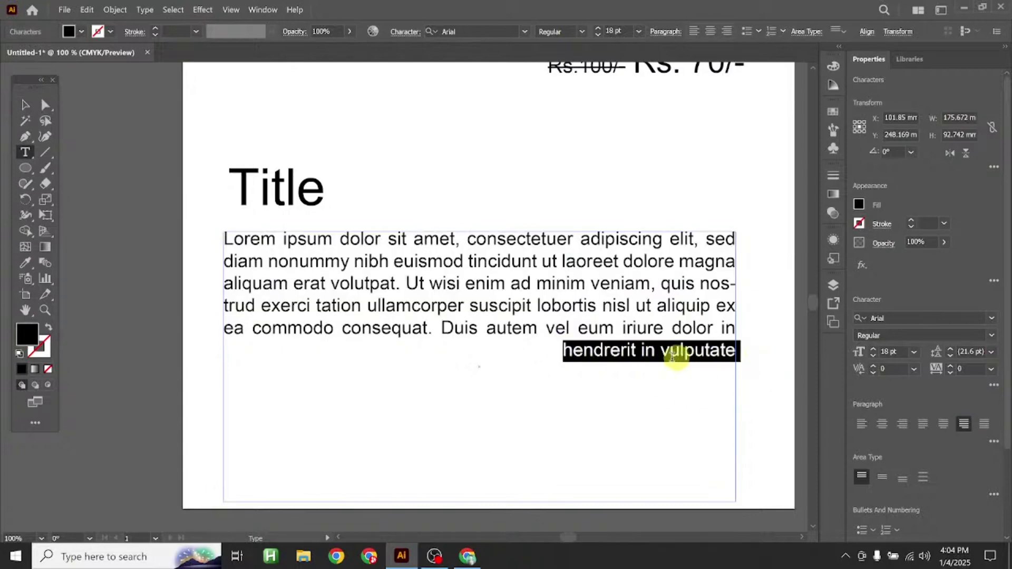
click(22, 105)
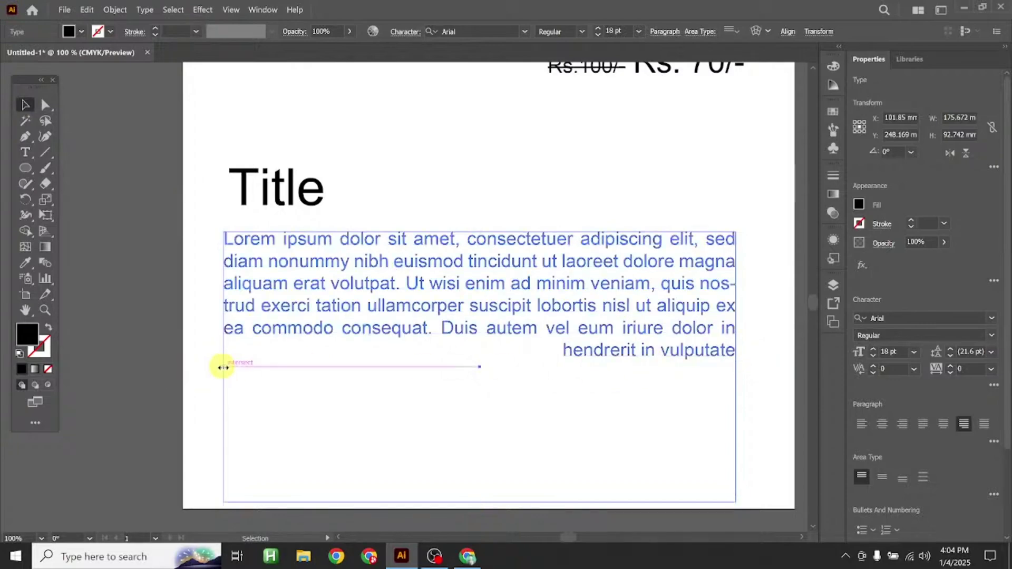
Justify all lines of the paragraph, including the last, and adjust its frame width to about 171 mm
click(984, 424)
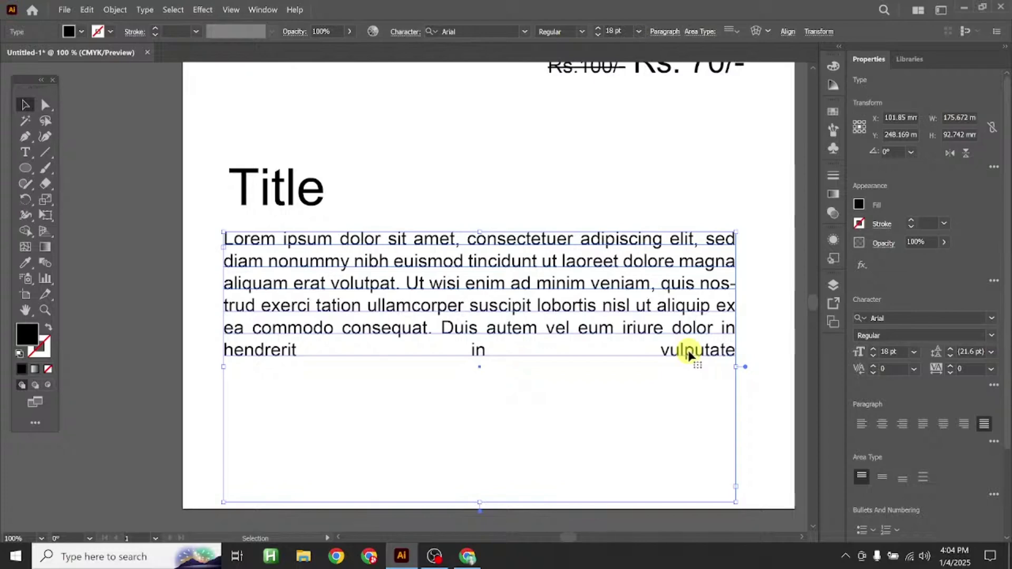
drag(736, 366, 713, 367)
click(763, 371)
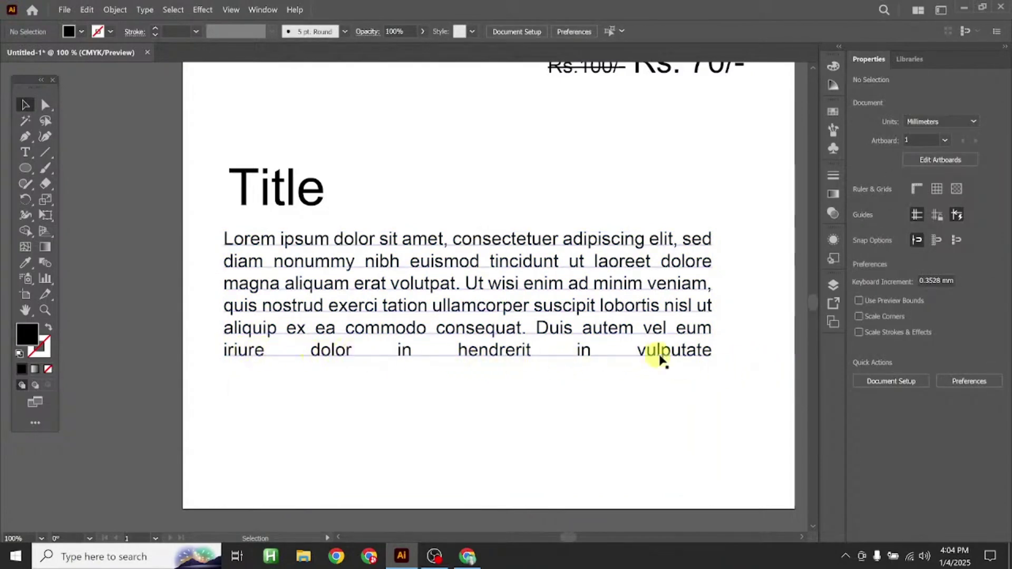
click(709, 363)
drag(712, 366, 724, 368)
click(754, 376)
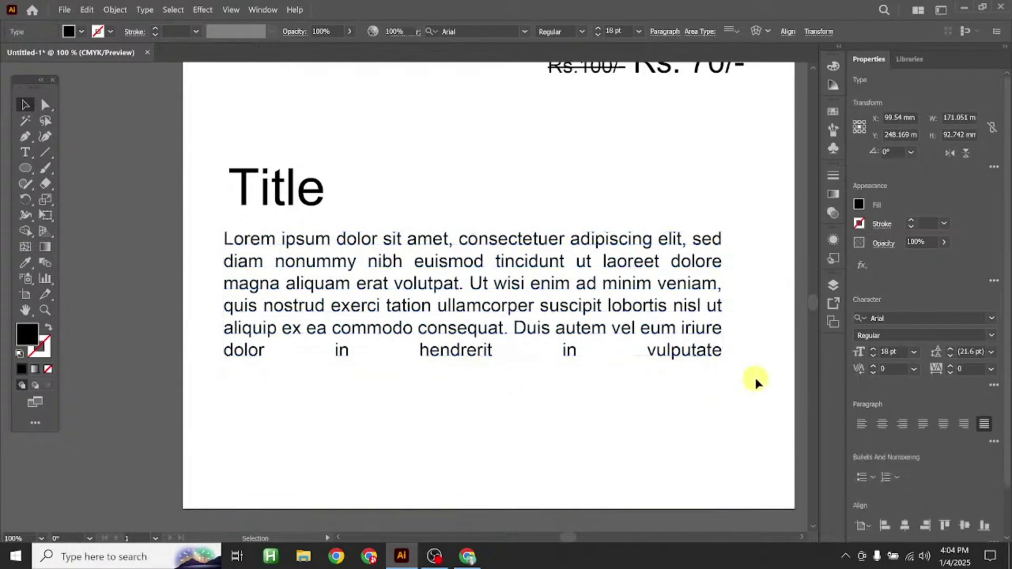
Shorten the paragraph's frame to about 51 mm high and move the title slightly left and down toward it
drag(578, 309, 599, 304)
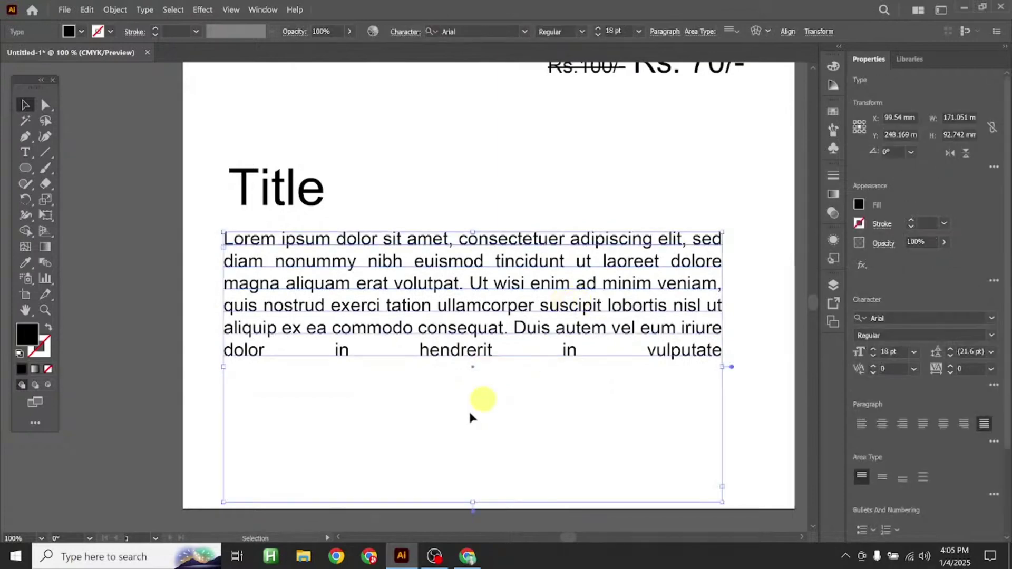
drag(476, 501, 473, 375)
click(527, 166)
drag(293, 199, 282, 203)
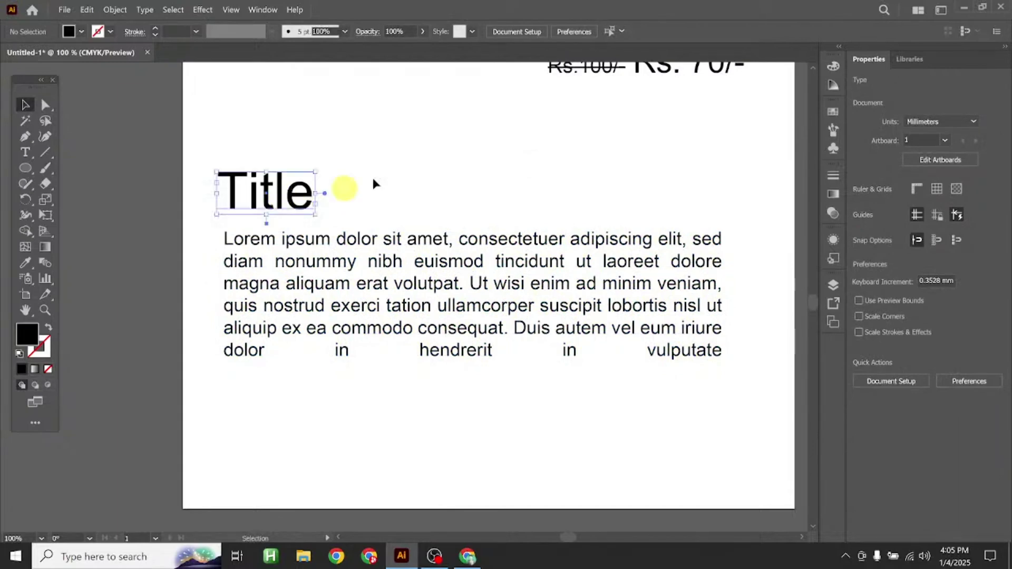
Vertically center the paragraph text within its frame, and restore its alignment to the top
click(533, 309)
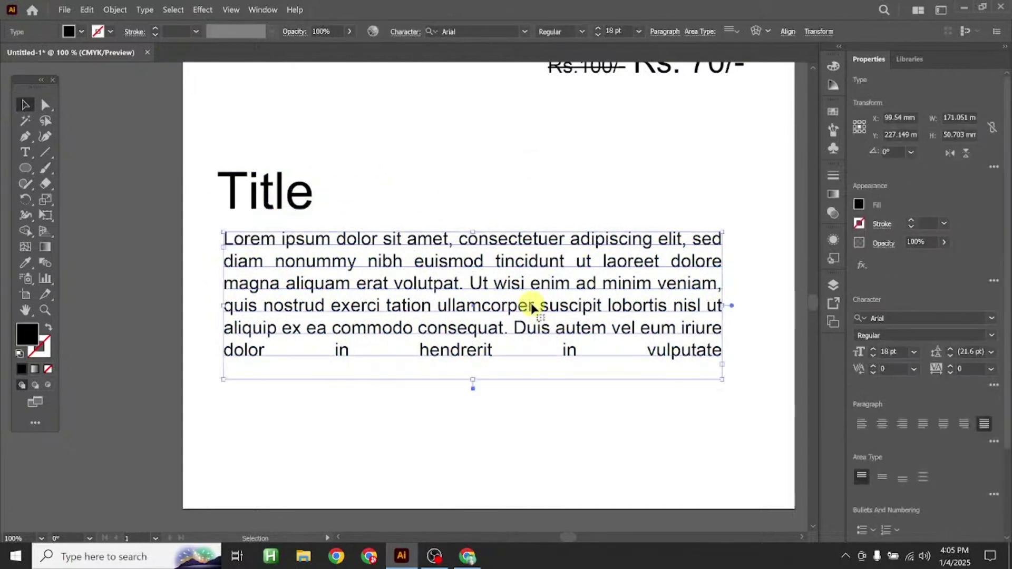
click(882, 477)
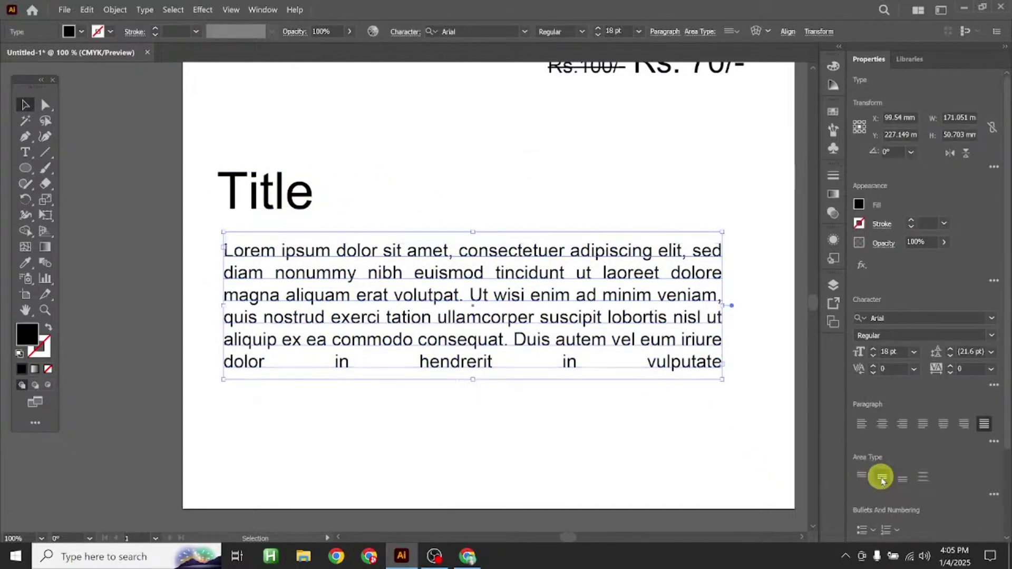
click(862, 476)
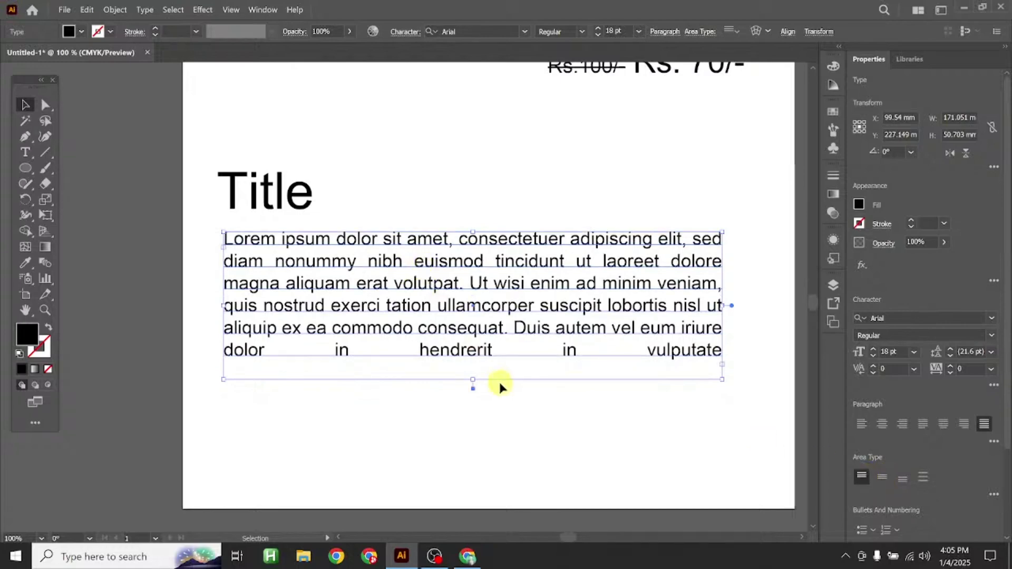
Left-align the paragraph, move it slightly down from the title, and extend its frame to about 76 mm high
drag(475, 382, 615, 420)
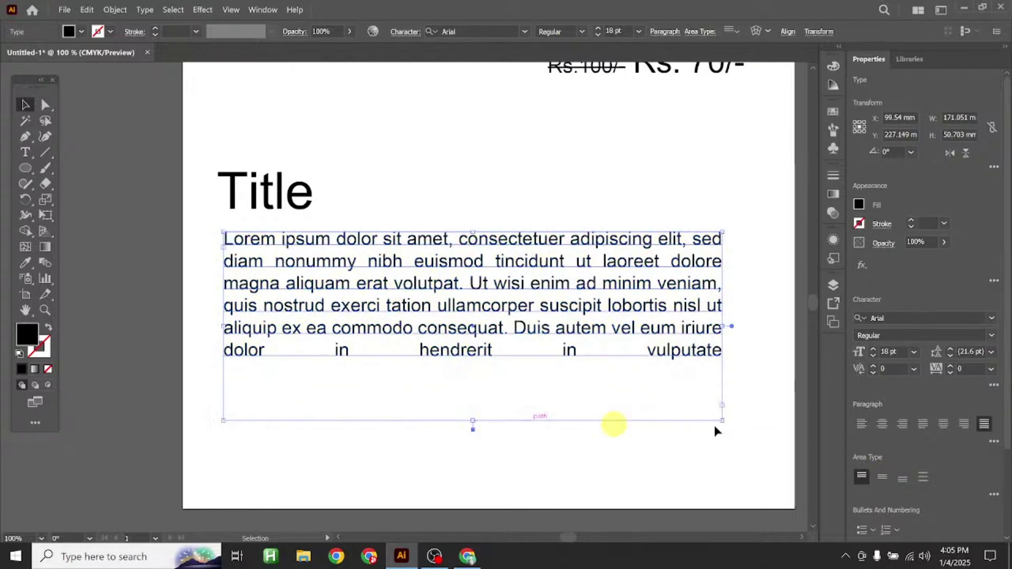
click(862, 424)
drag(643, 310, 640, 320)
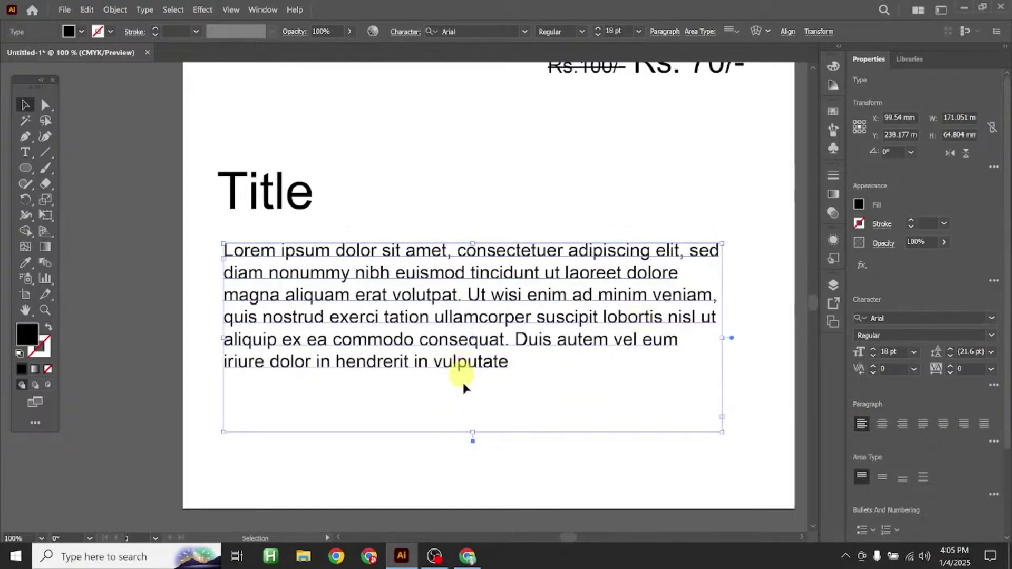
drag(473, 433, 458, 467)
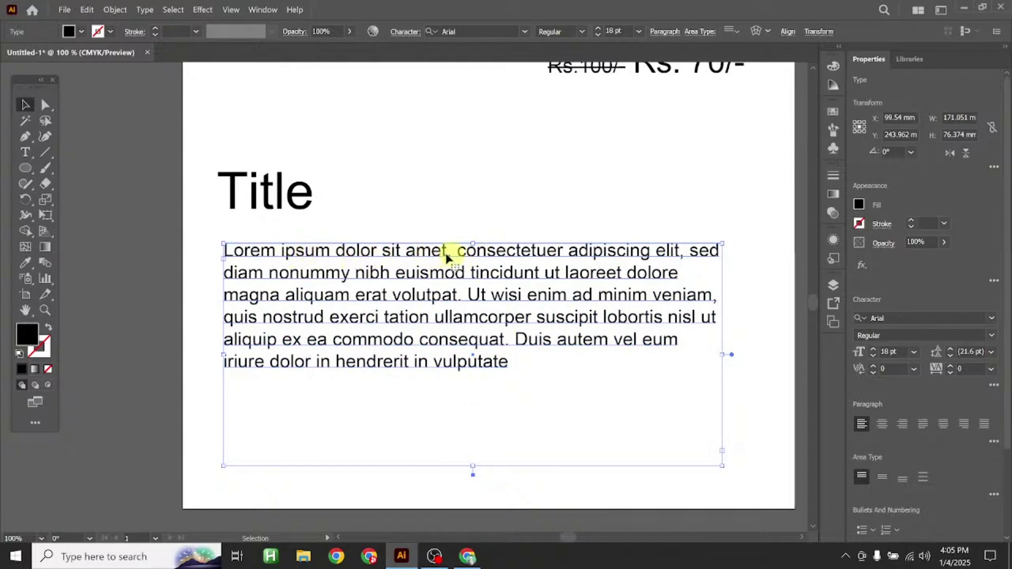
Adjust the paragraph frame so its top edge sits just below the title and its height is about 74 mm
drag(476, 241, 464, 126)
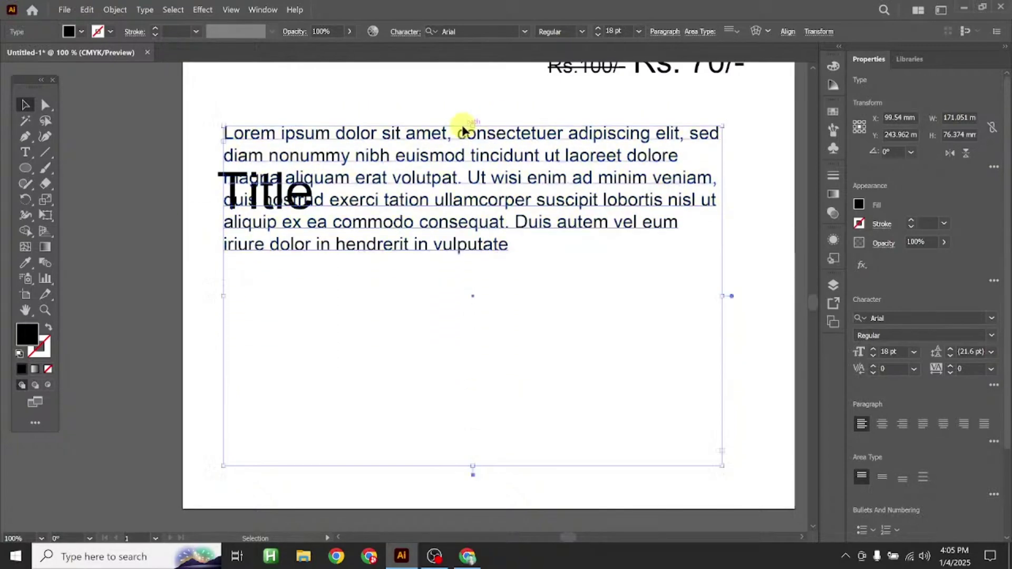
click(258, 94)
click(464, 132)
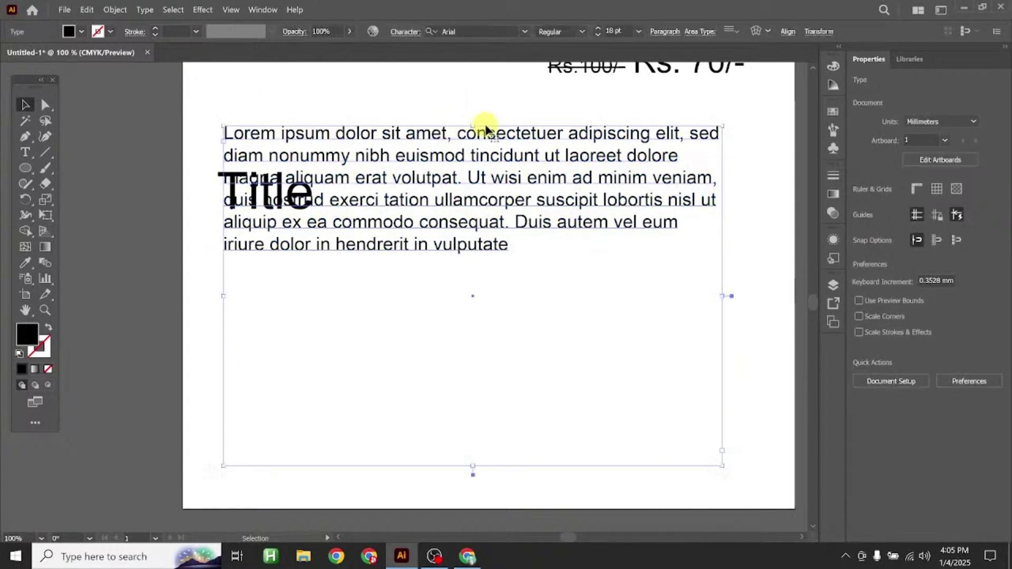
drag(467, 124, 467, 223)
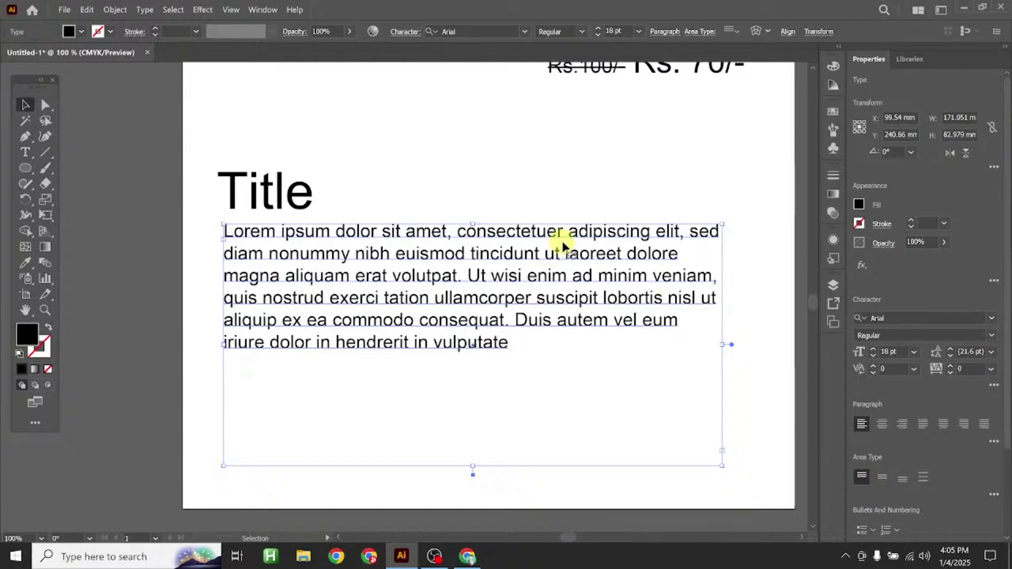
mouse_move(474, 224)
mouse_down()
mouse_move(469, 264)
mouse_move(468, 225)
mouse_up()
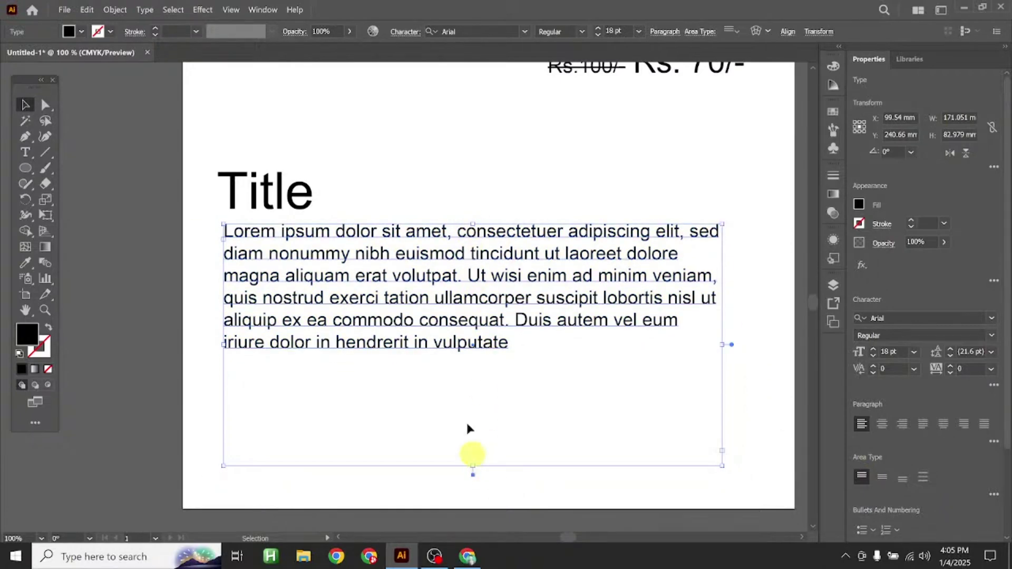
drag(474, 460, 472, 440)
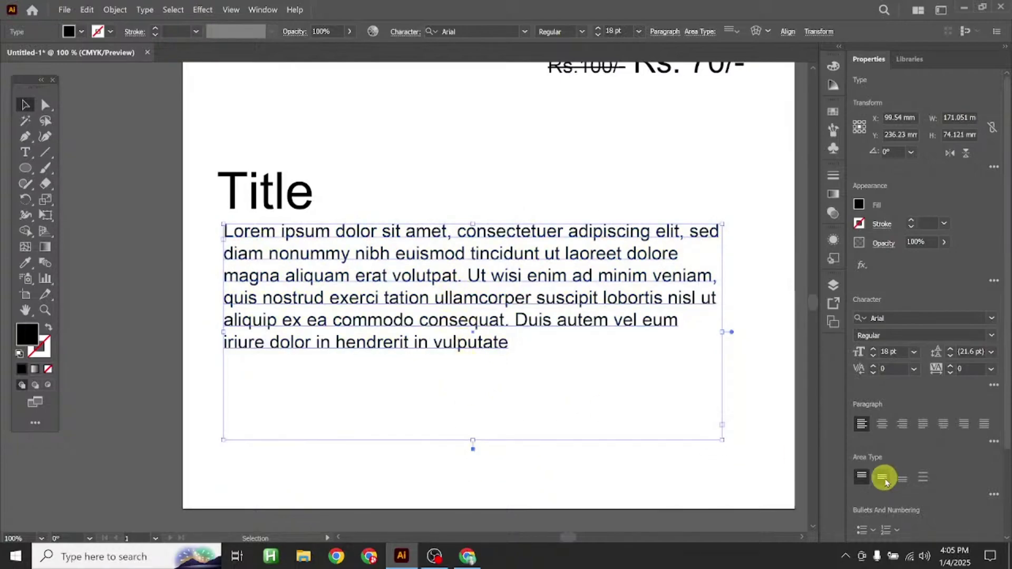
Align the paragraph text to the bottom of its frame and shrink the frame to about 53 mm high
click(903, 478)
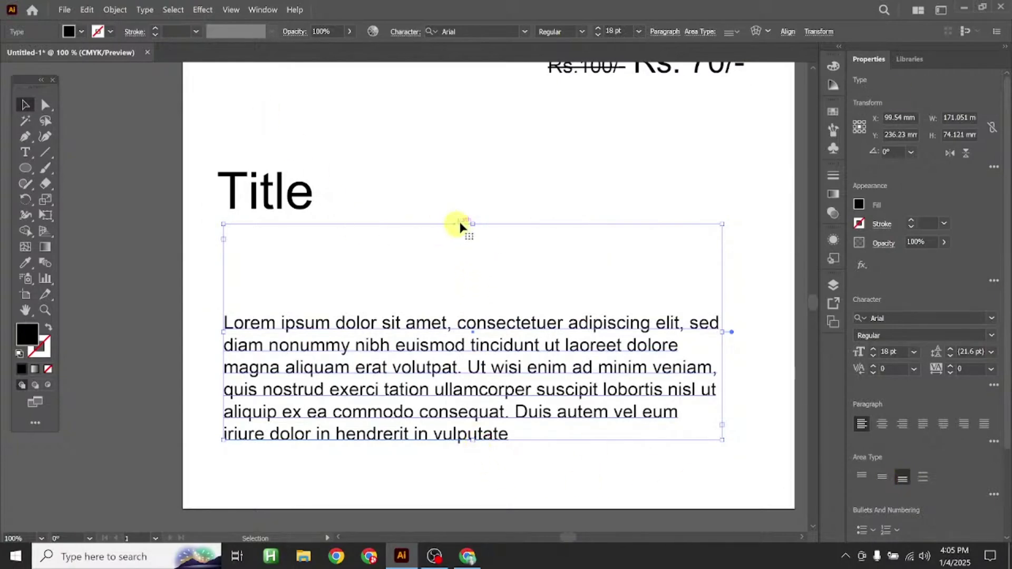
drag(460, 224, 459, 256)
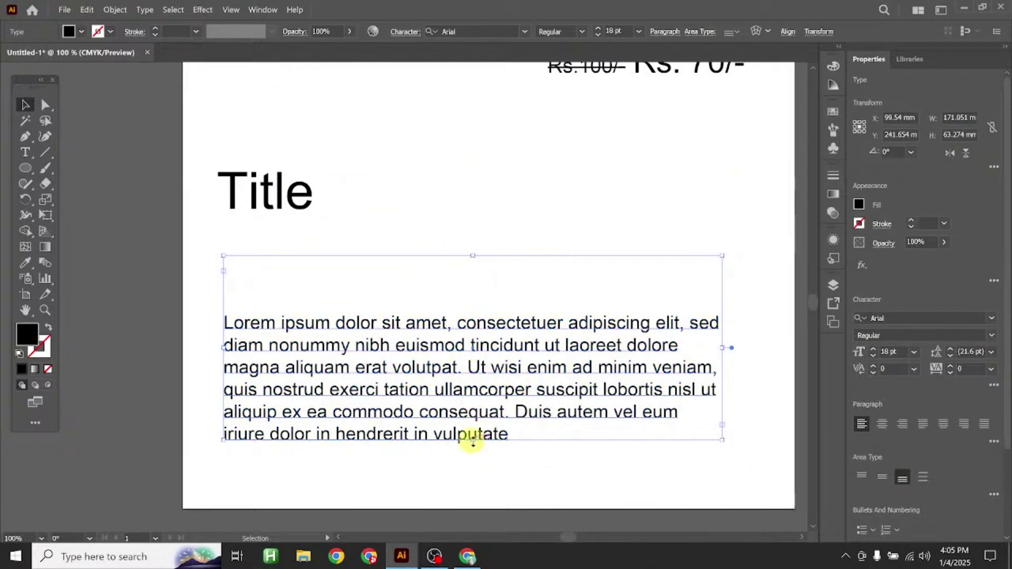
drag(473, 442, 458, 411)
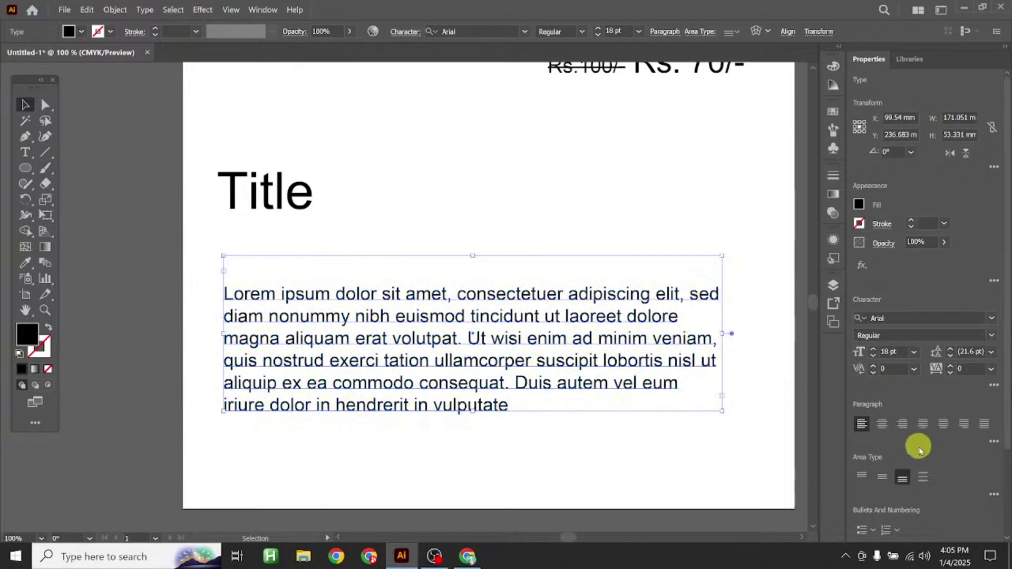
click(903, 480)
Vertically center the paragraph text and enlarge its frame in both directions to about 81 mm high
click(881, 478)
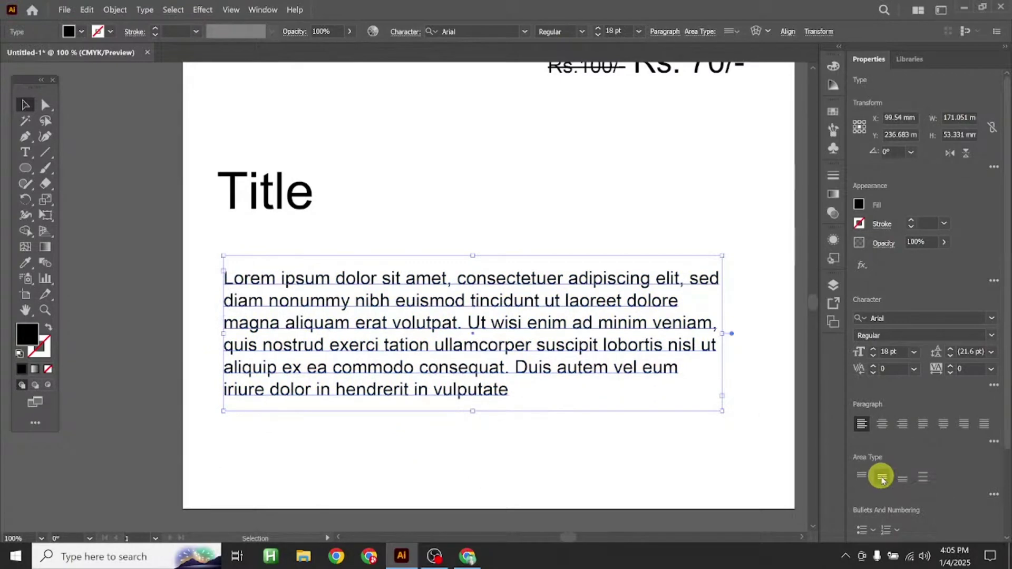
drag(472, 411, 479, 459)
drag(467, 255, 471, 225)
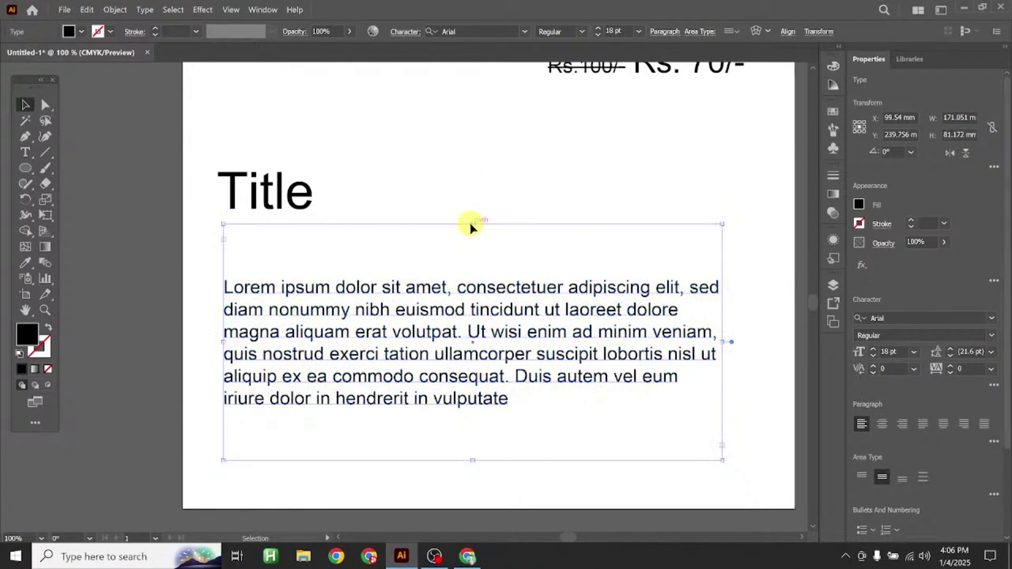
Align the paragraph text to the top, move it slightly lower, and resize its frame to about 171 by 78 mm
click(862, 477)
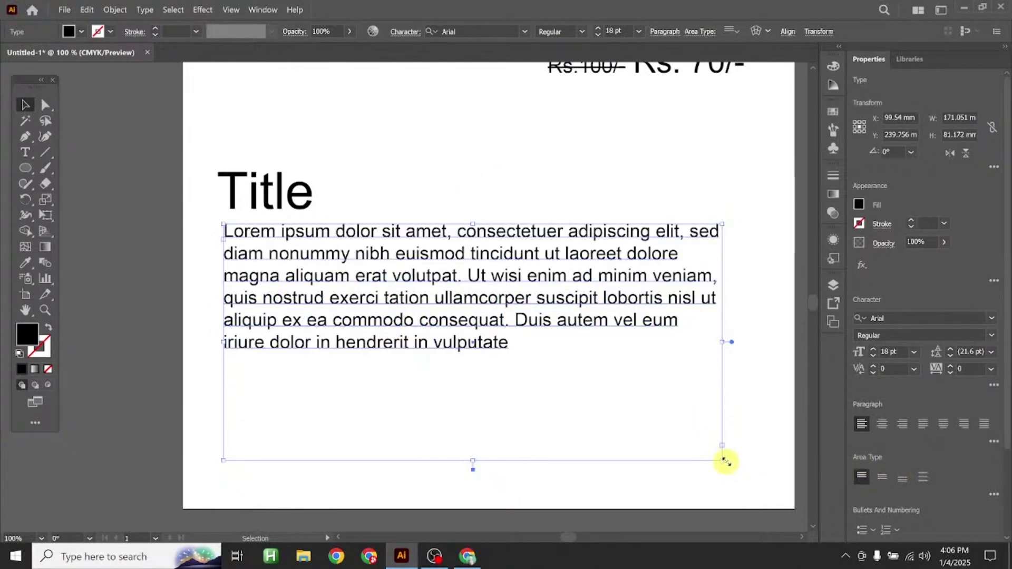
drag(723, 460, 715, 370)
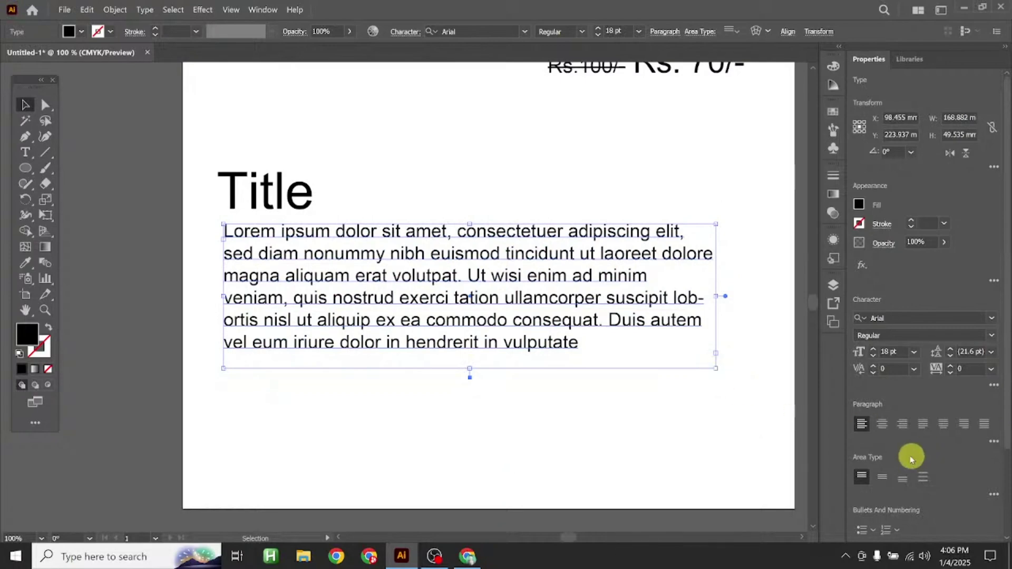
drag(548, 289, 570, 319)
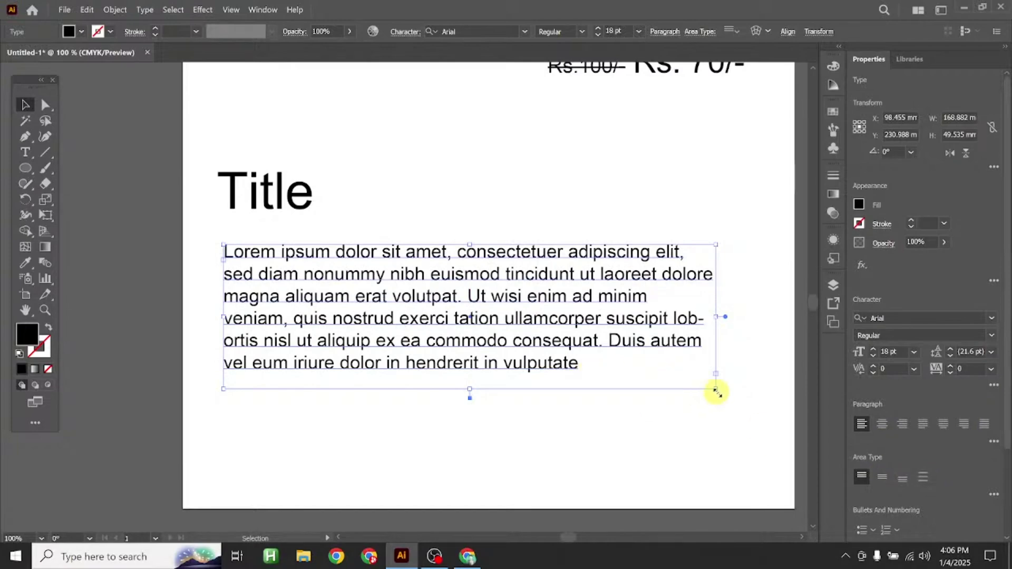
drag(715, 389, 721, 470)
Try center, bottom and justified vertical alignment on the paragraph, and shorten its frame slightly to compare the line spacing
click(881, 477)
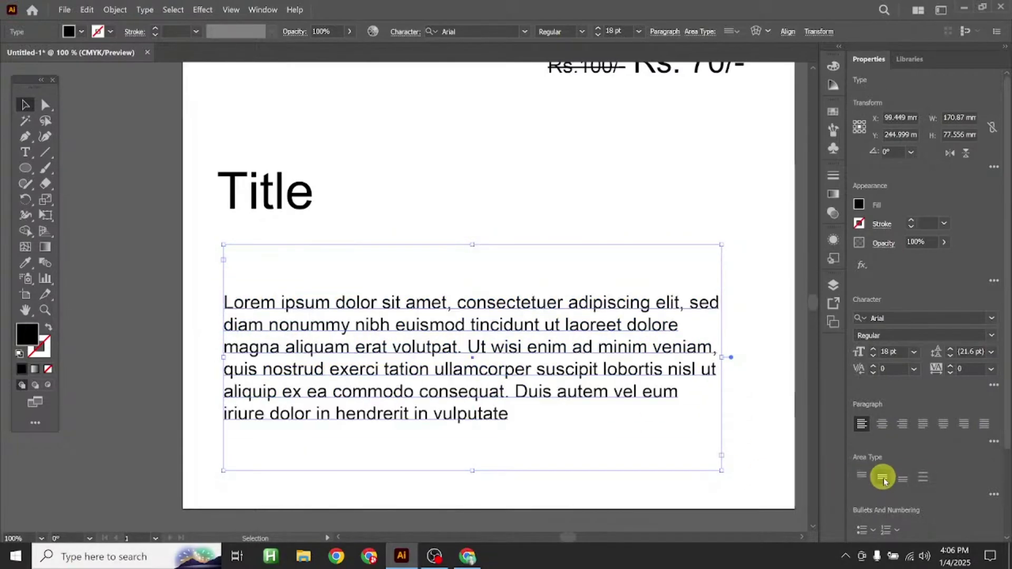
click(903, 479)
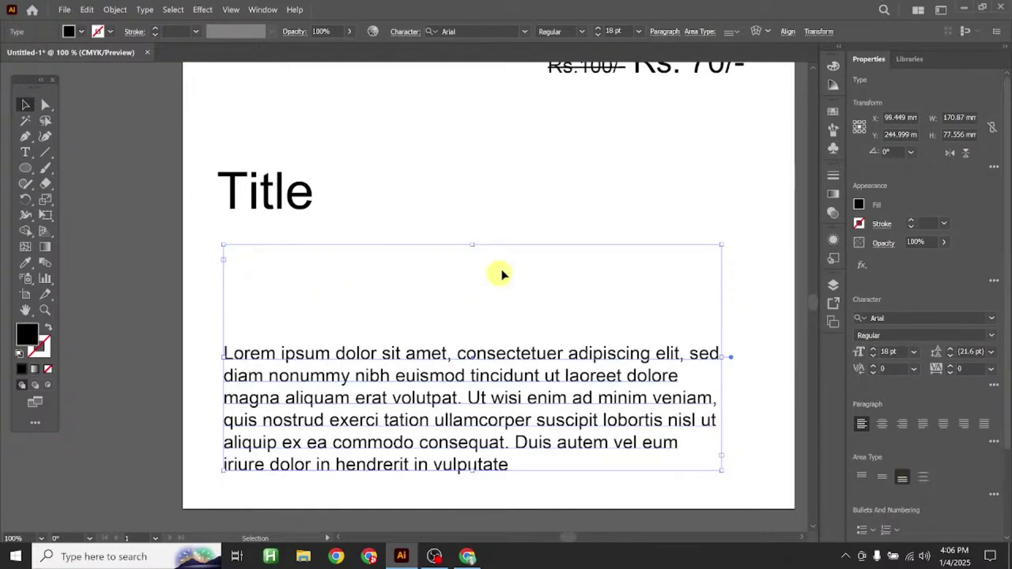
click(923, 479)
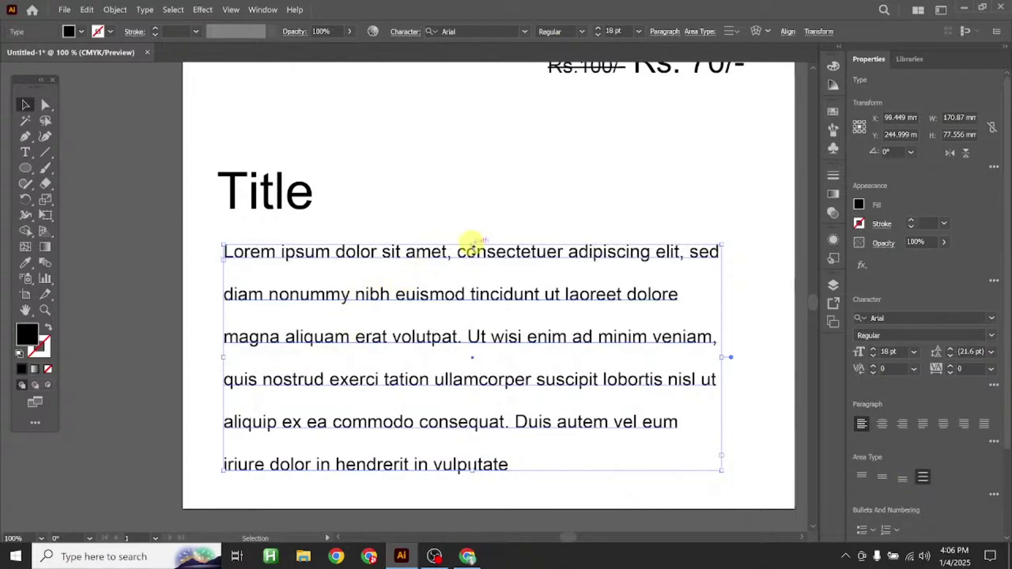
mouse_move(474, 473)
mouse_down()
mouse_move(472, 486)
mouse_move(474, 458)
mouse_up()
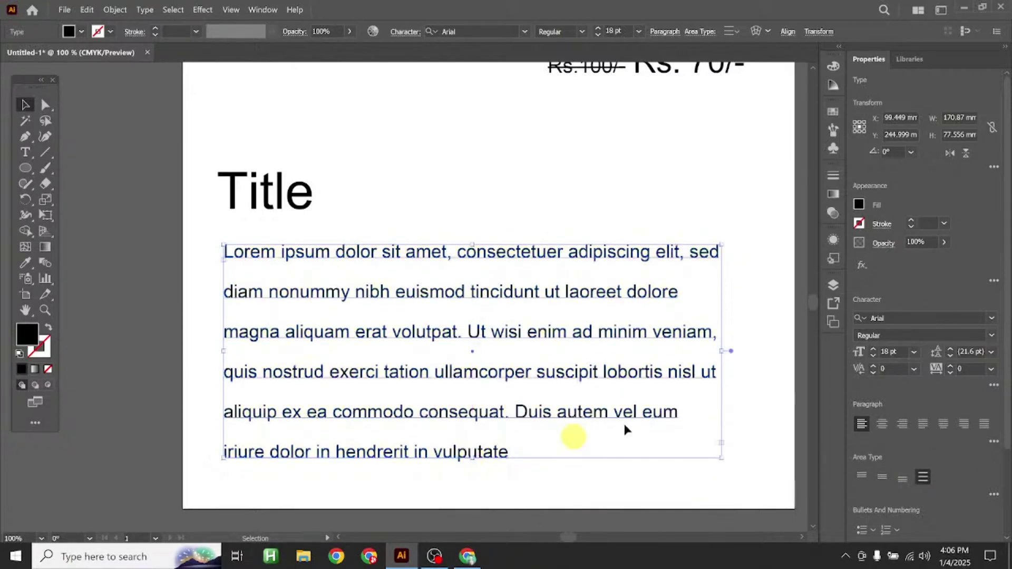
Restore top alignment, line the paragraph up with the title's left edge, and shorten its frame to about 49 mm high
click(862, 476)
mouse_move(542, 316)
mouse_down()
mouse_move(543, 290)
mouse_move(513, 302)
mouse_move(535, 312)
mouse_up()
drag(708, 452, 717, 380)
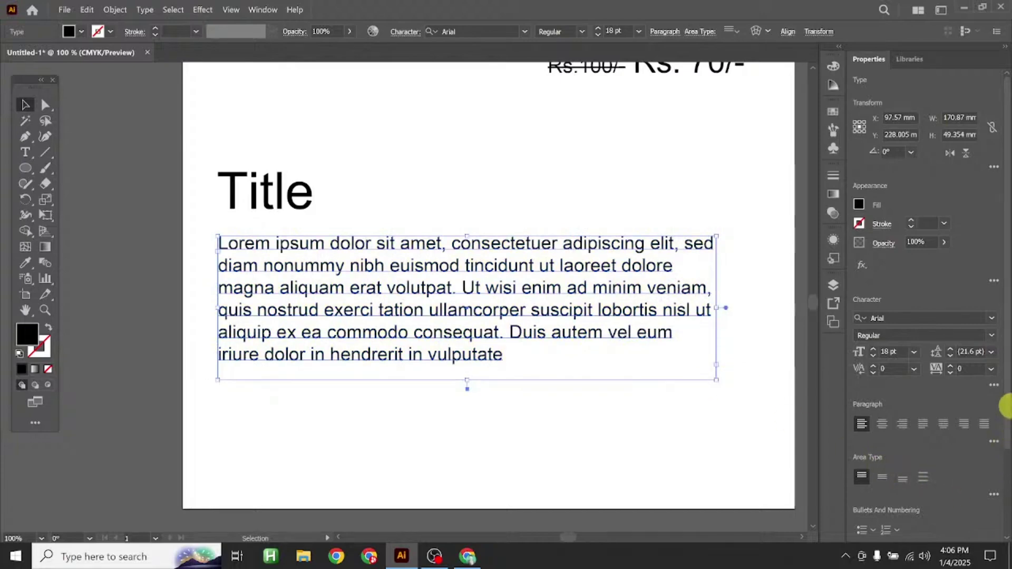
Extend the paragraph frame slightly downward, apply round bullets to the text, and open the bullet style choices
drag(1003, 406, 1004, 498)
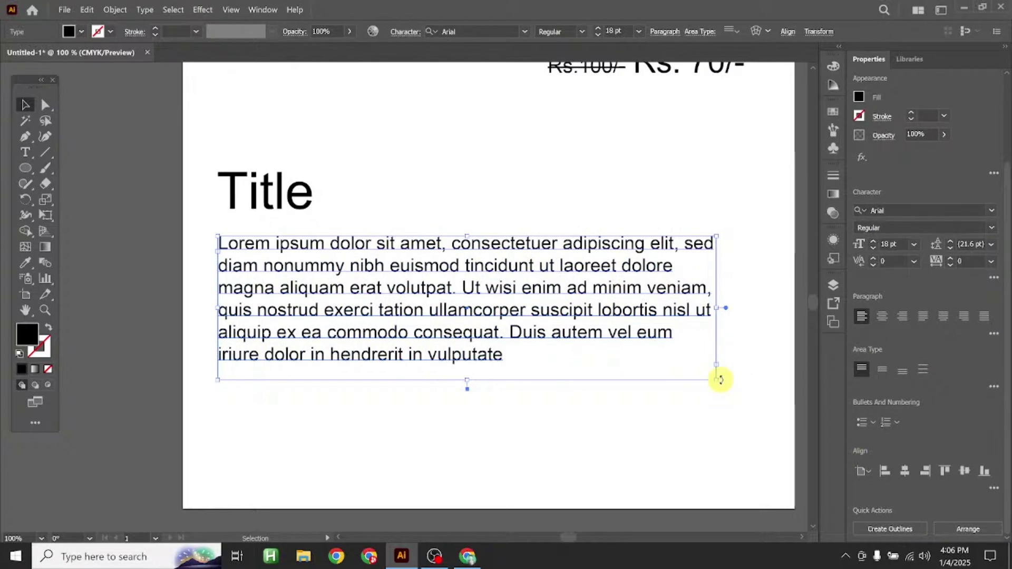
drag(720, 380, 715, 408)
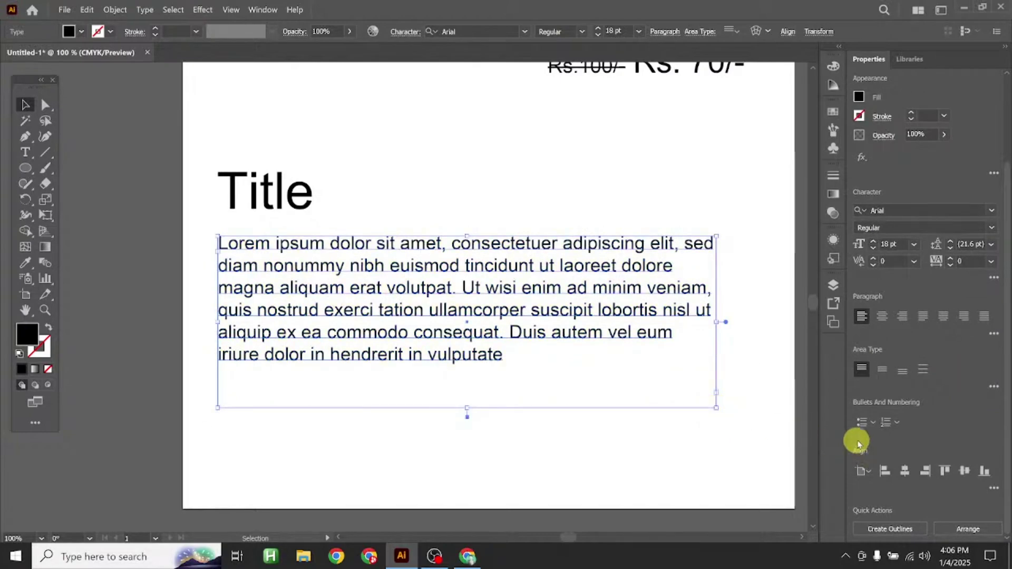
click(862, 423)
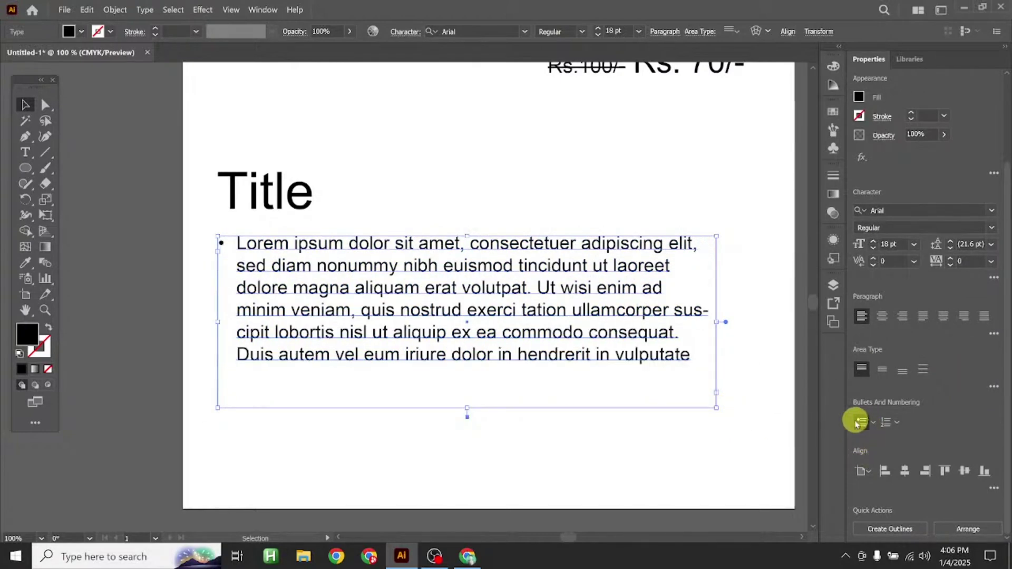
click(874, 423)
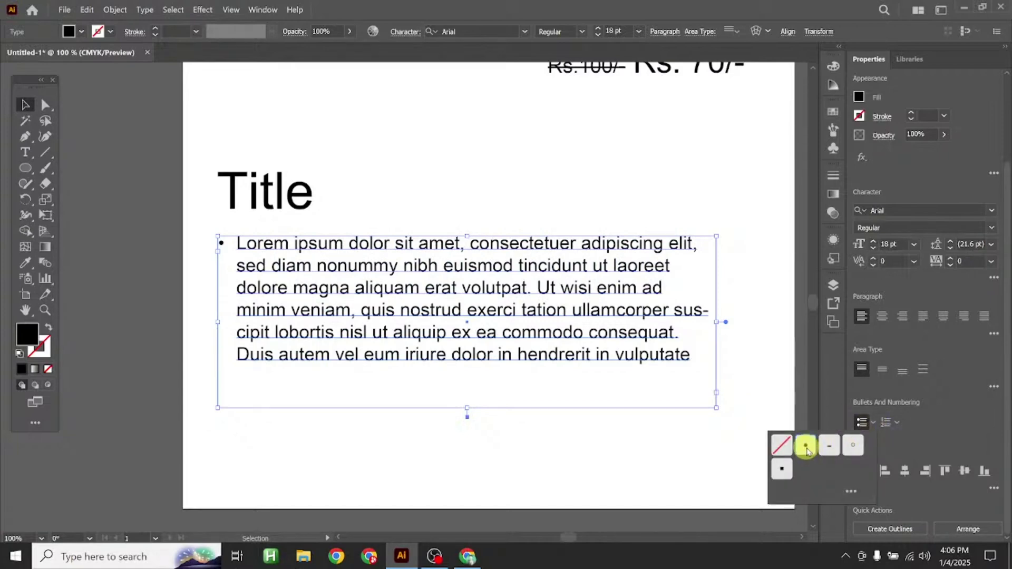
Delete the bulleted text after "consectetuer adipiscing elit," and add an empty second bullet below it
triple_click(364, 305)
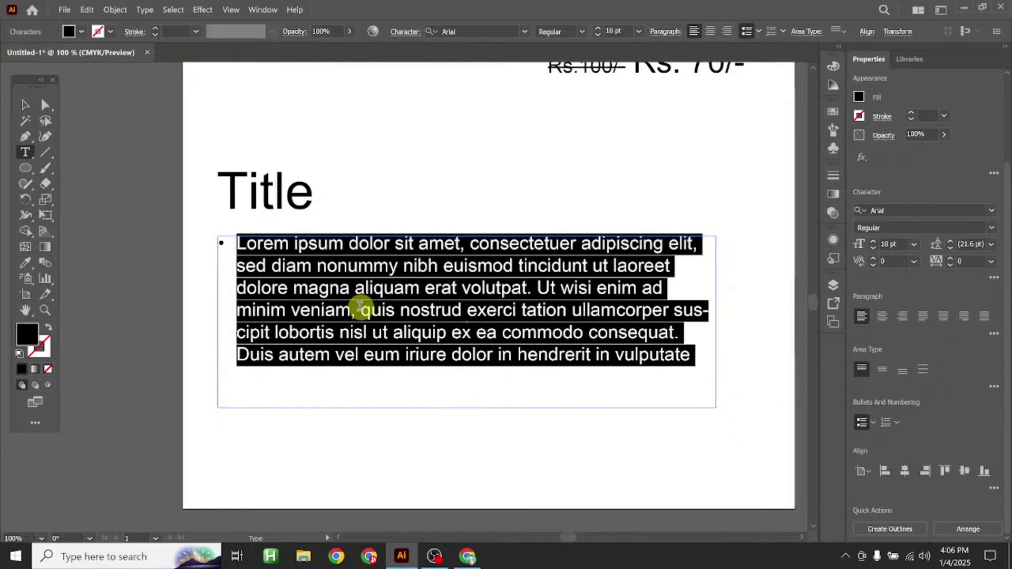
click(253, 265)
drag(235, 265, 750, 403)
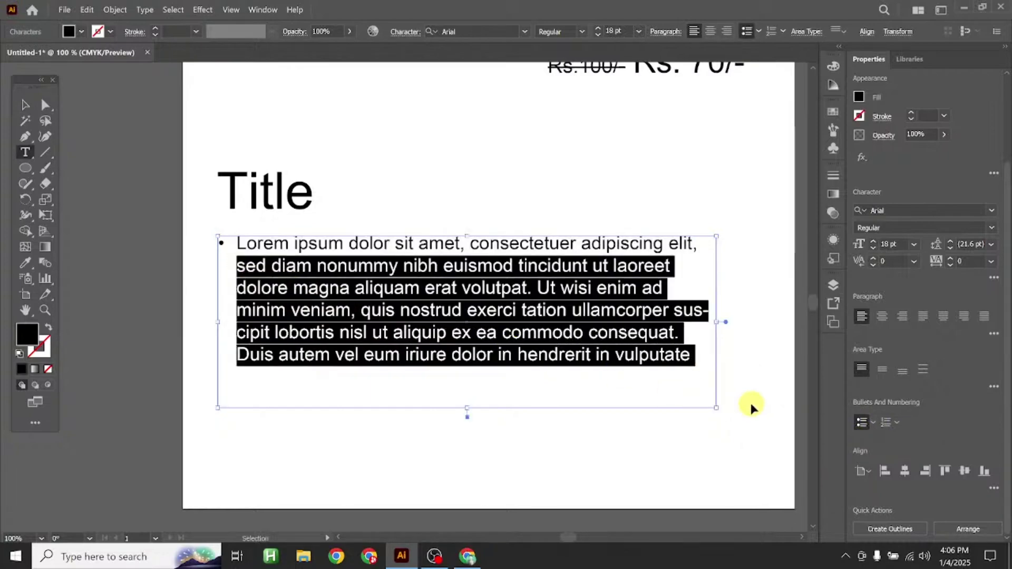
key(BackSpace)
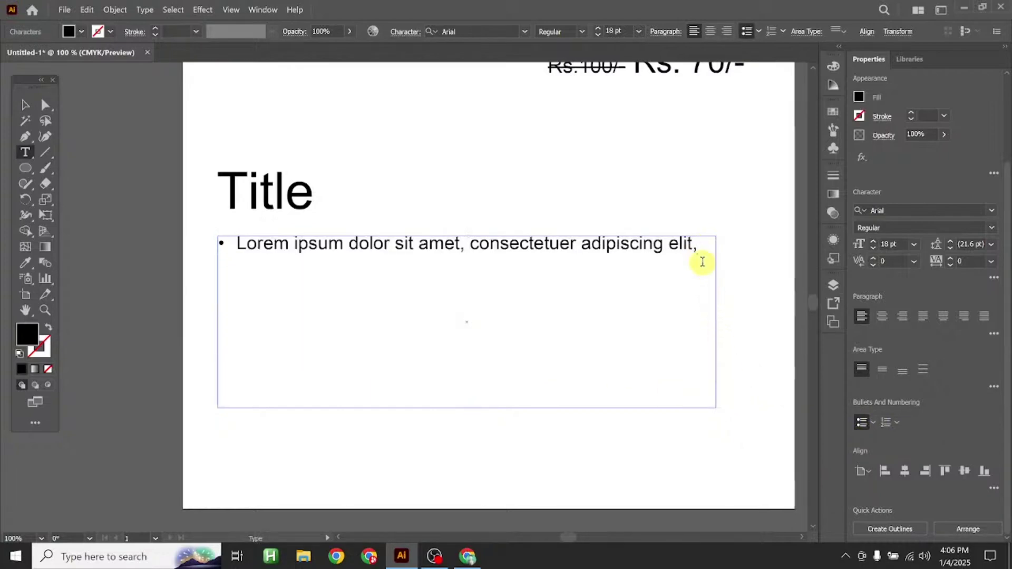
key(ctrl+z)
key(ctrl+shift+z)
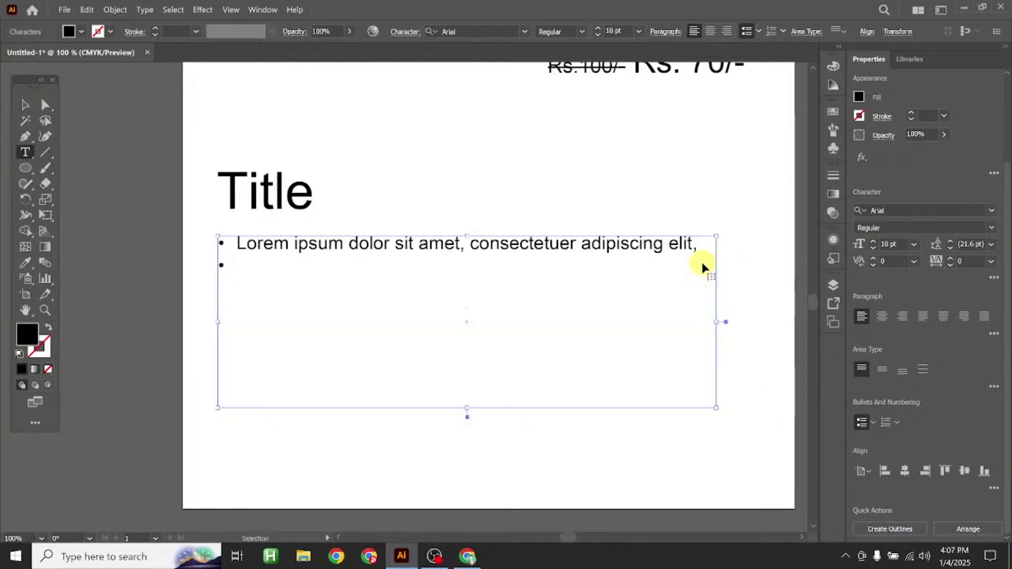
Copy the line "Lorem ipsum dolor sit amet, consectetuer adipiscing elit," into the second bullet
drag(698, 247, 235, 242)
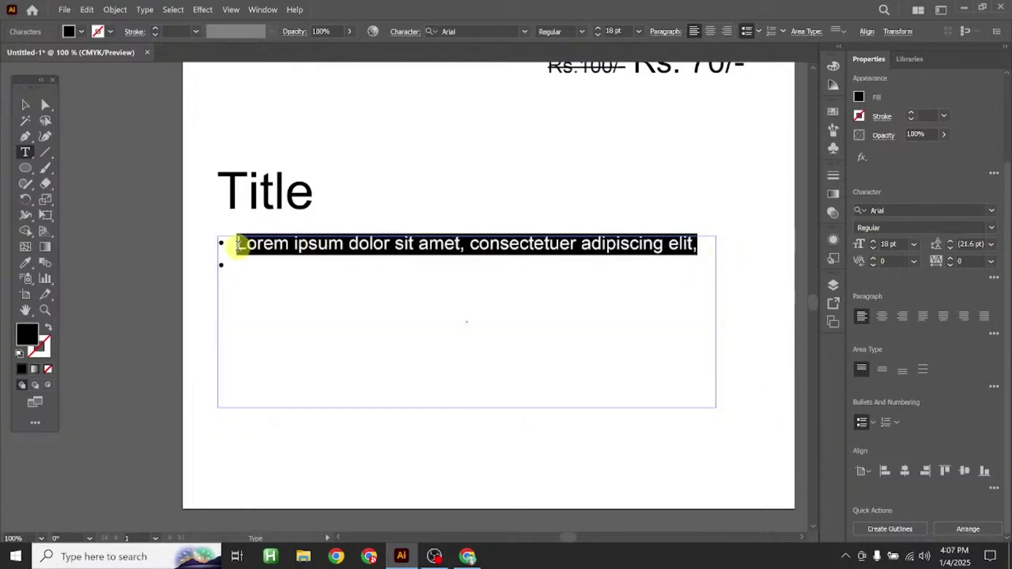
click(710, 248)
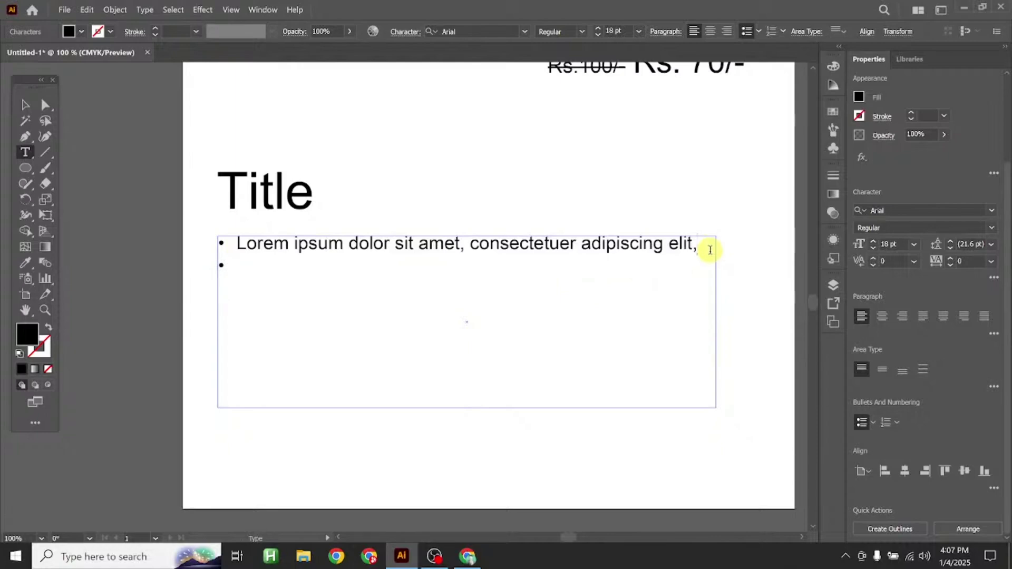
key(ctrl)
key(ctrl)
drag(707, 244, 237, 248)
right_click(269, 251)
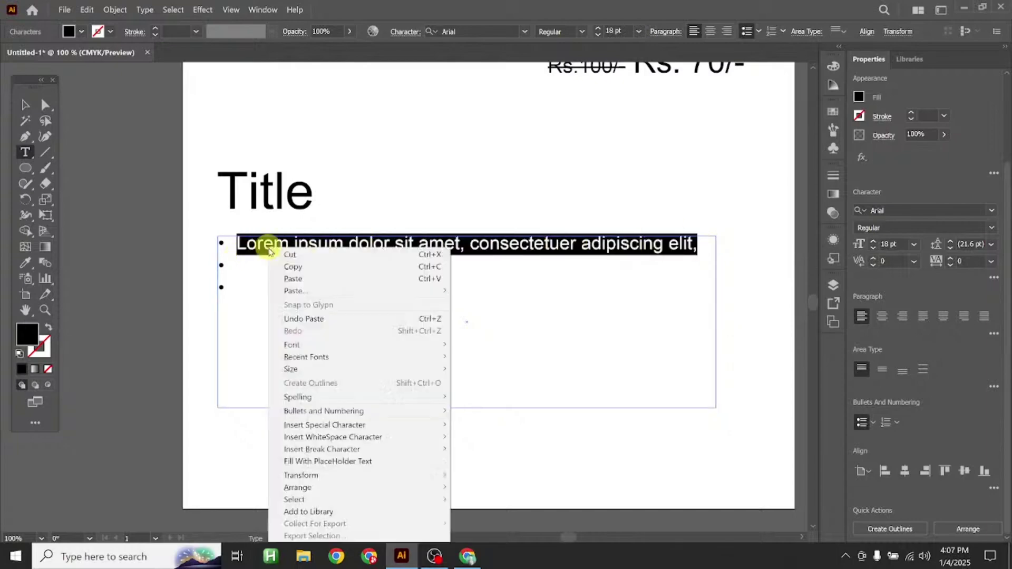
click(294, 265)
click(651, 264)
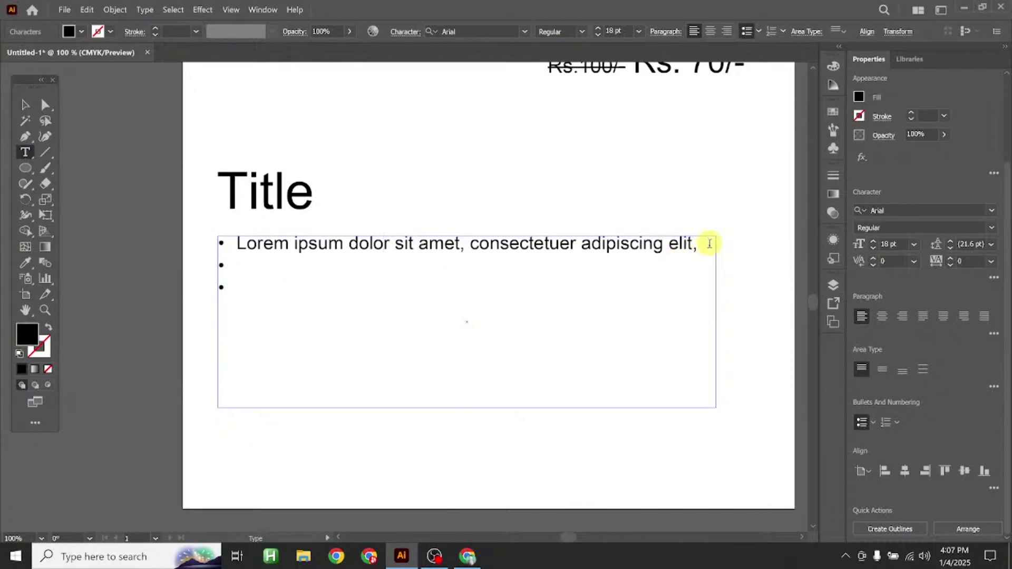
click(228, 287)
key(ctrl+v)
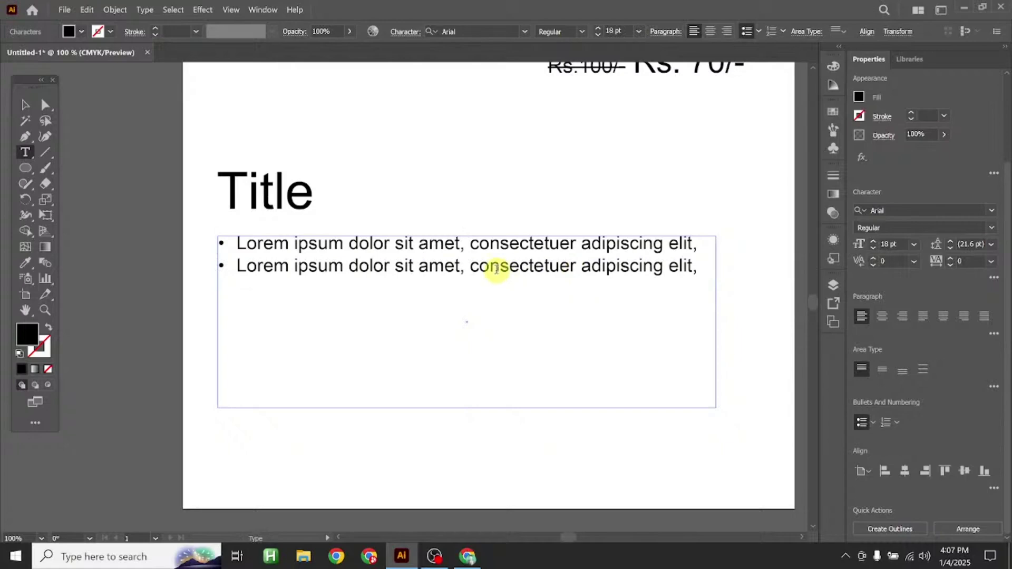
Copy the text of the first bullet and add an empty third bullet below the second line
drag(703, 240, 237, 242)
right_click(271, 240)
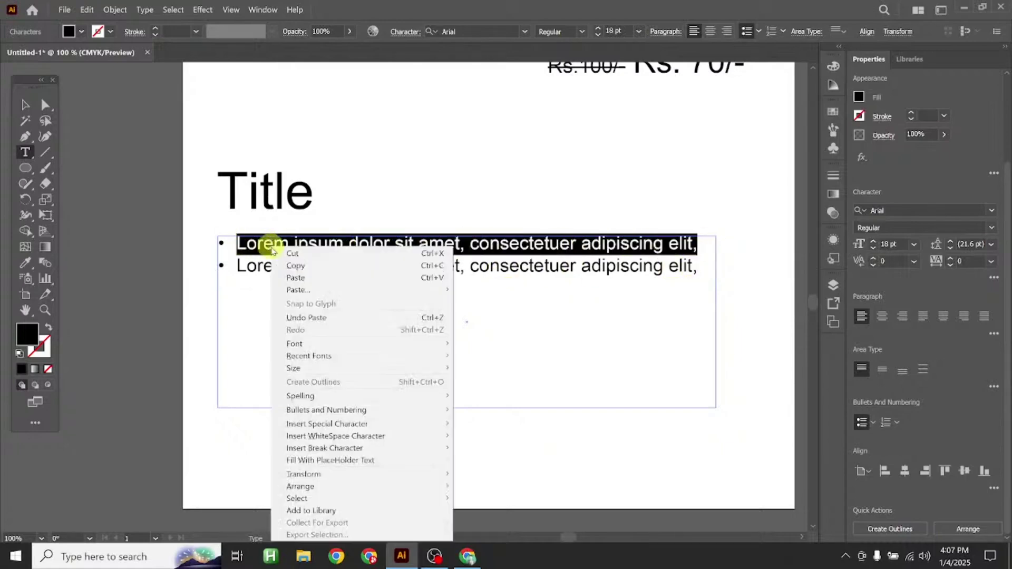
click(296, 265)
click(698, 267)
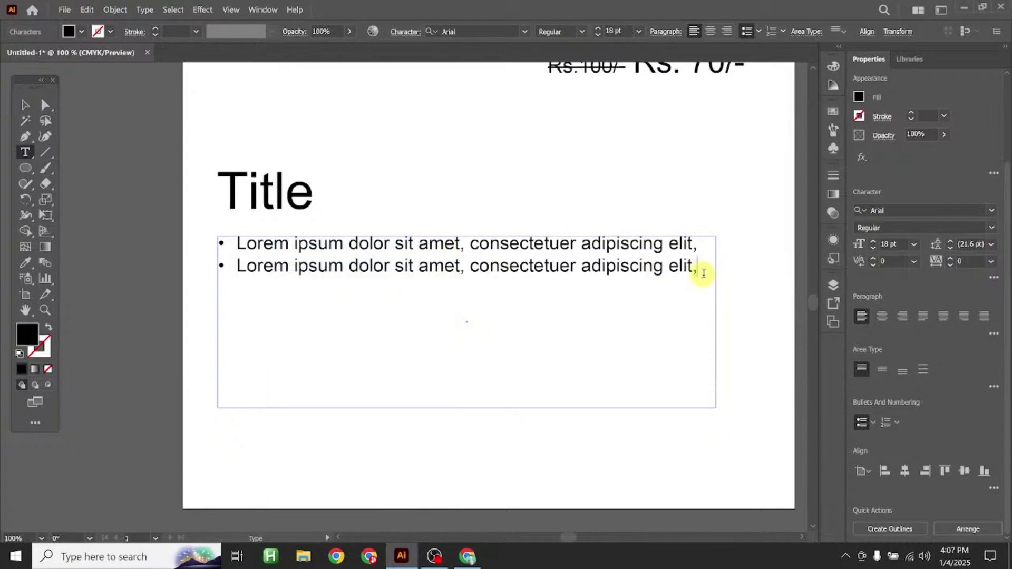
key(Return)
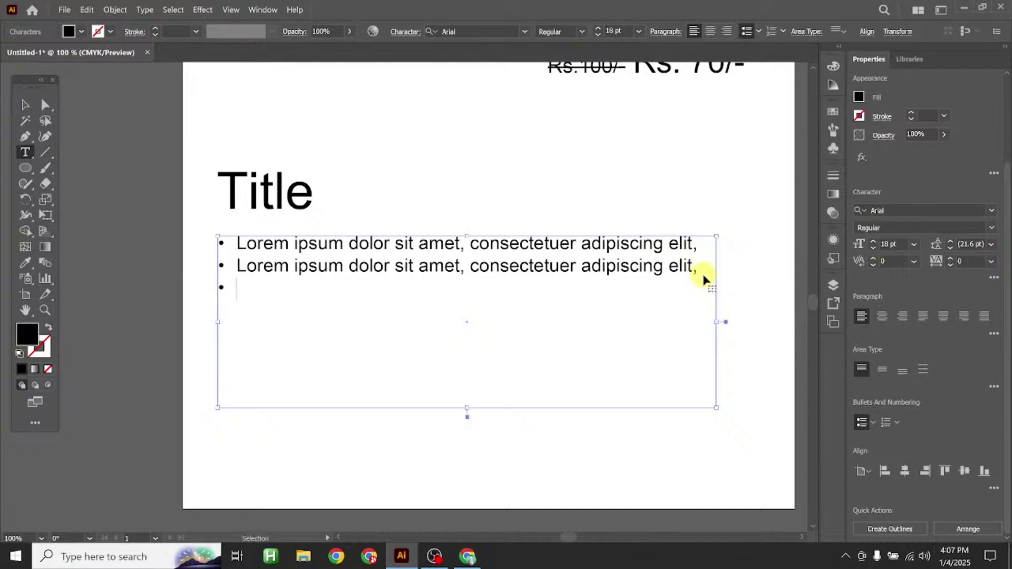
Try to put the copied line into the third bullet with Paste in Front, and undo it
right_click(248, 286)
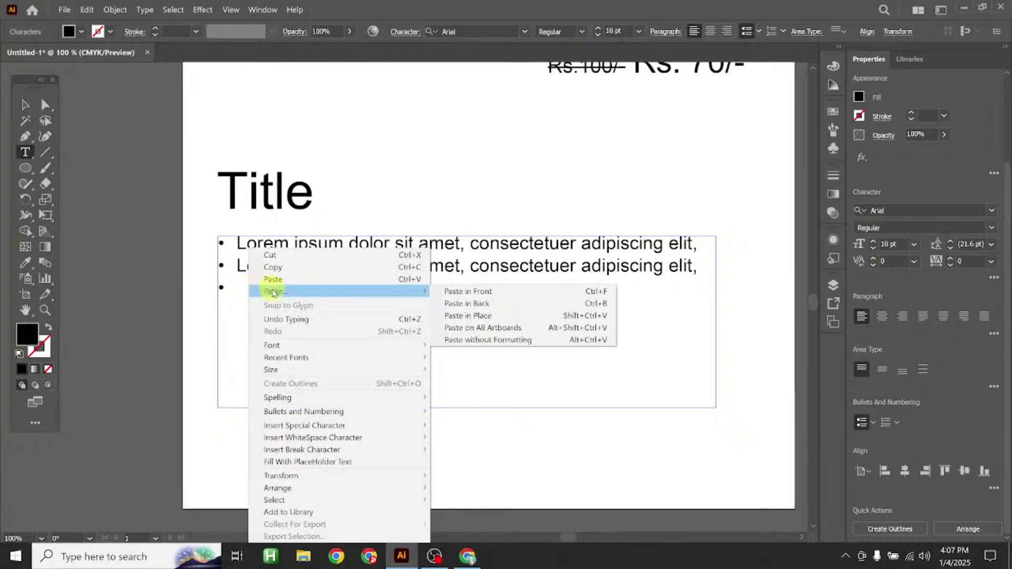
right_click(239, 286)
mouse_move(264, 291)
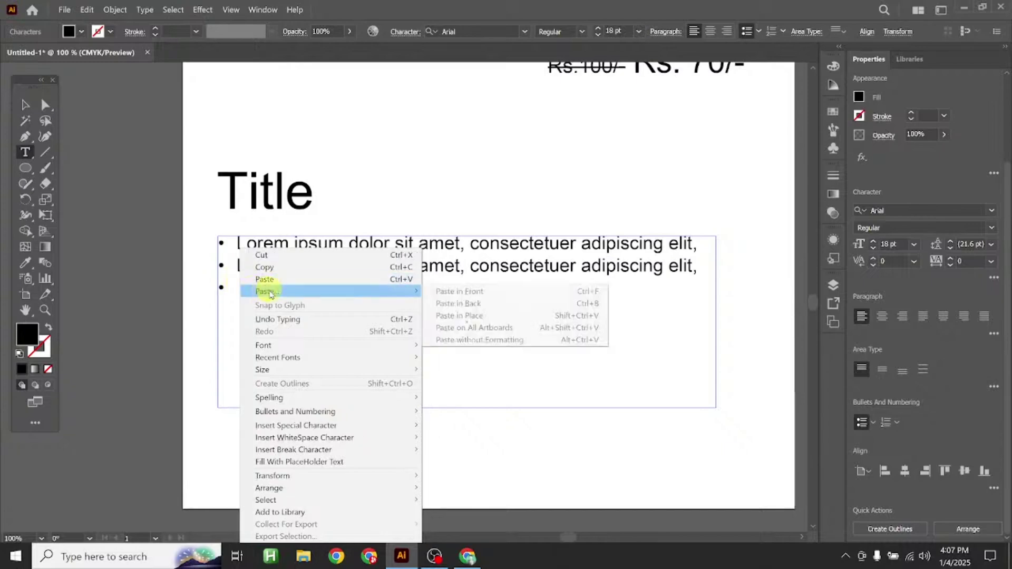
click(457, 293)
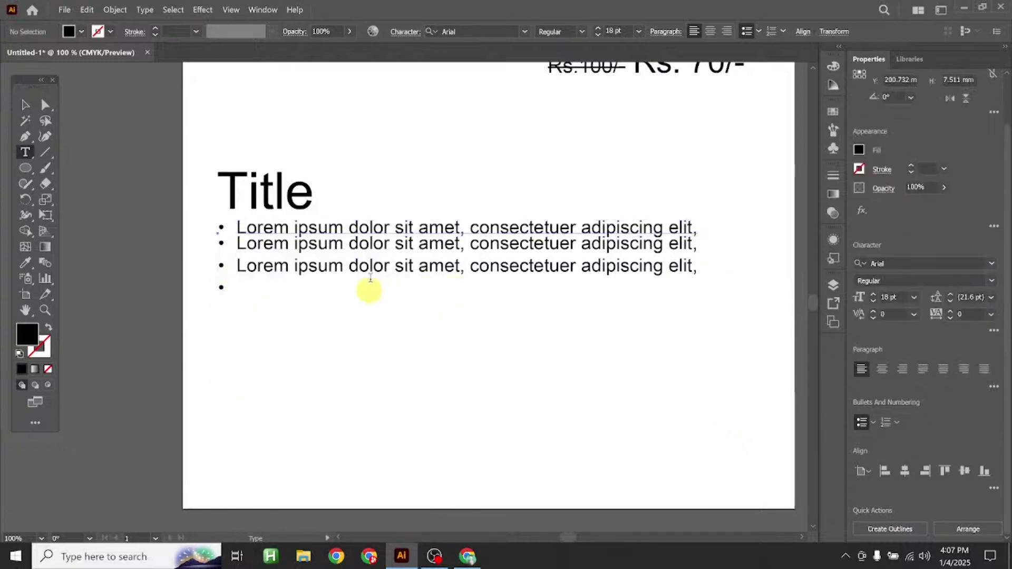
key(ctrl+z)
Try to add the copied line to the third bullet with Paste on All Artboards, and undo it
right_click(240, 287)
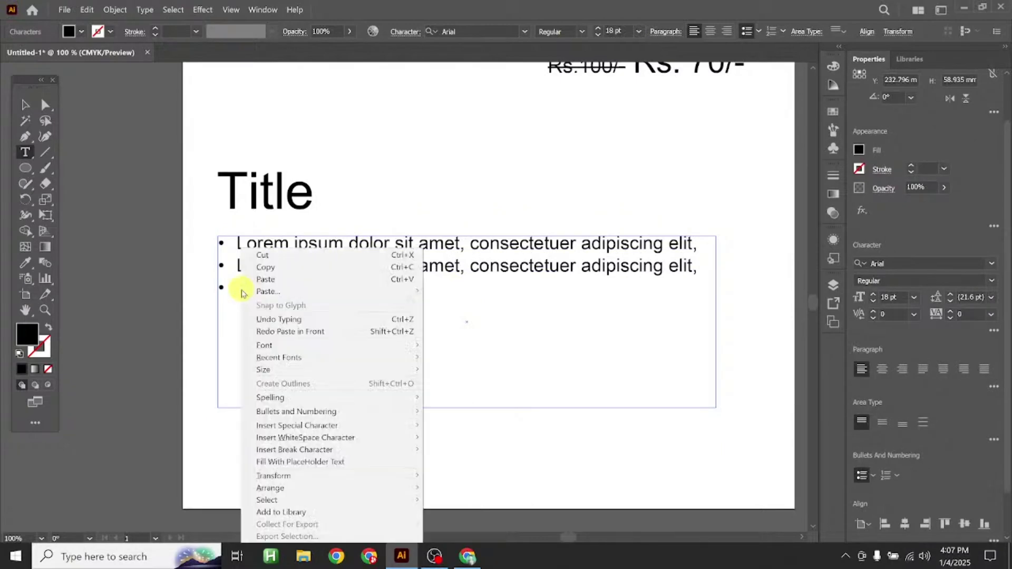
mouse_move(287, 294)
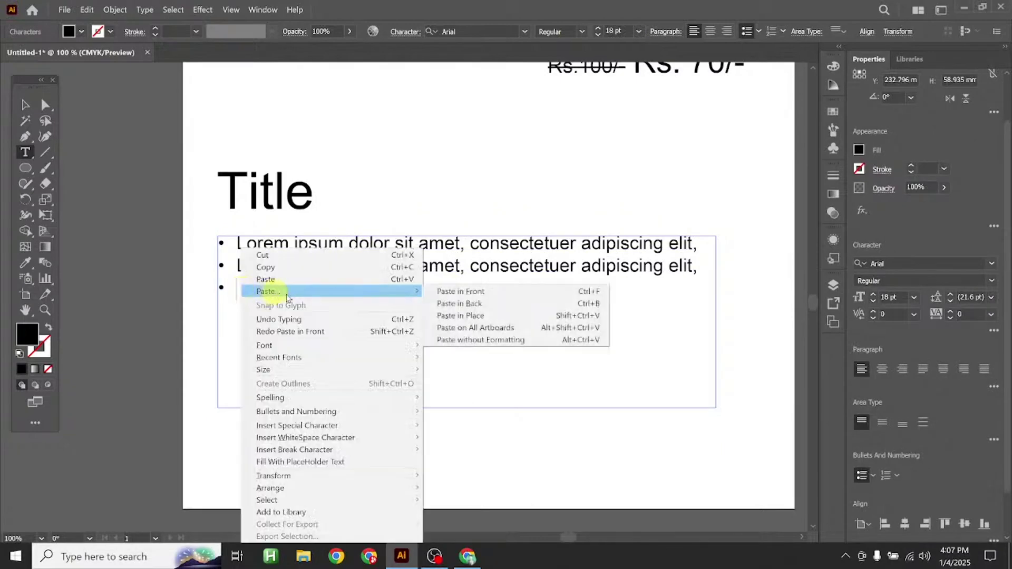
click(498, 328)
key(ctrl+z)
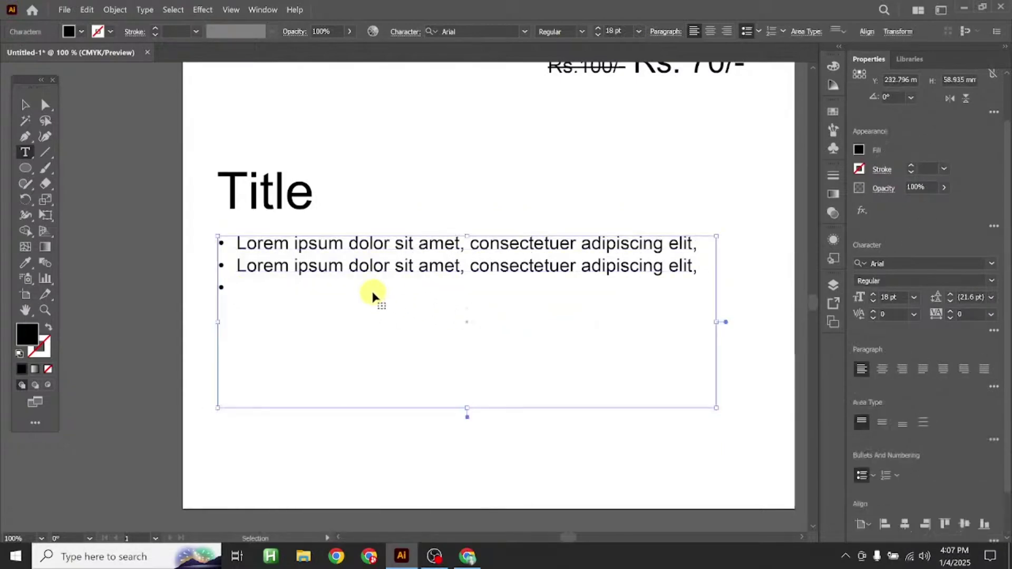
Try to fill the third bullet with Paste in Place, and delete the separate text object overlapping the list
right_click(237, 285)
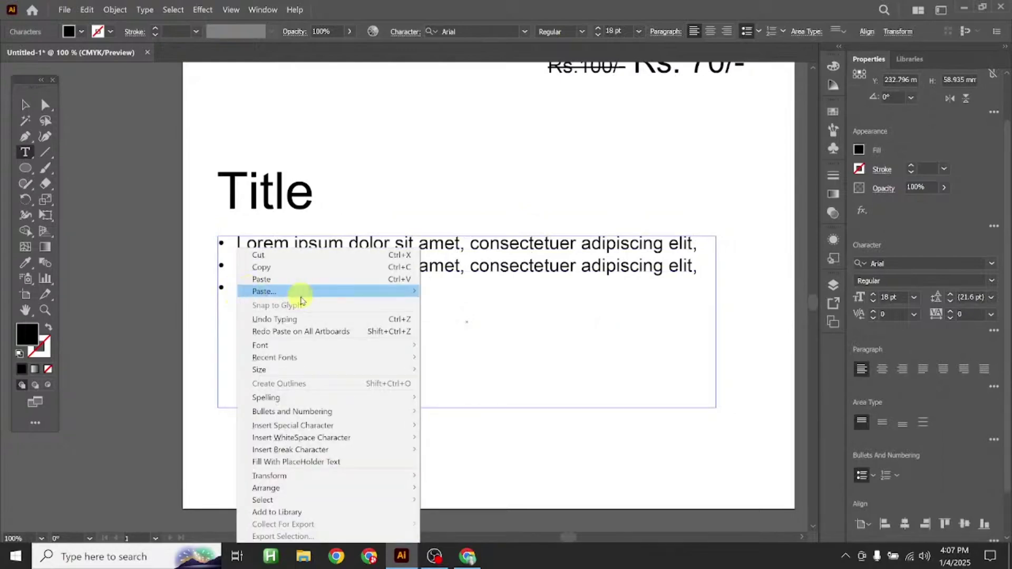
mouse_move(298, 291)
click(474, 315)
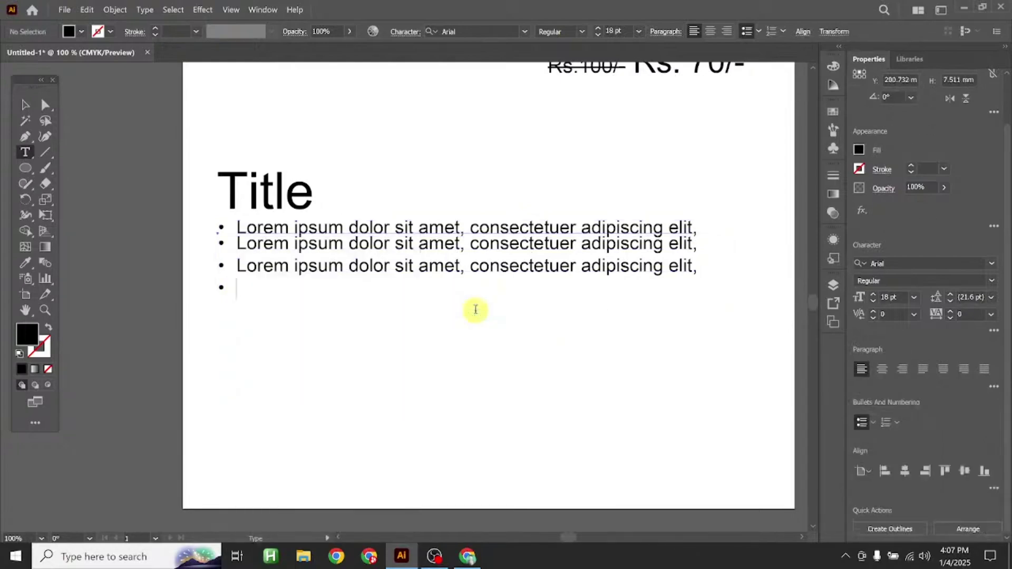
click(244, 239)
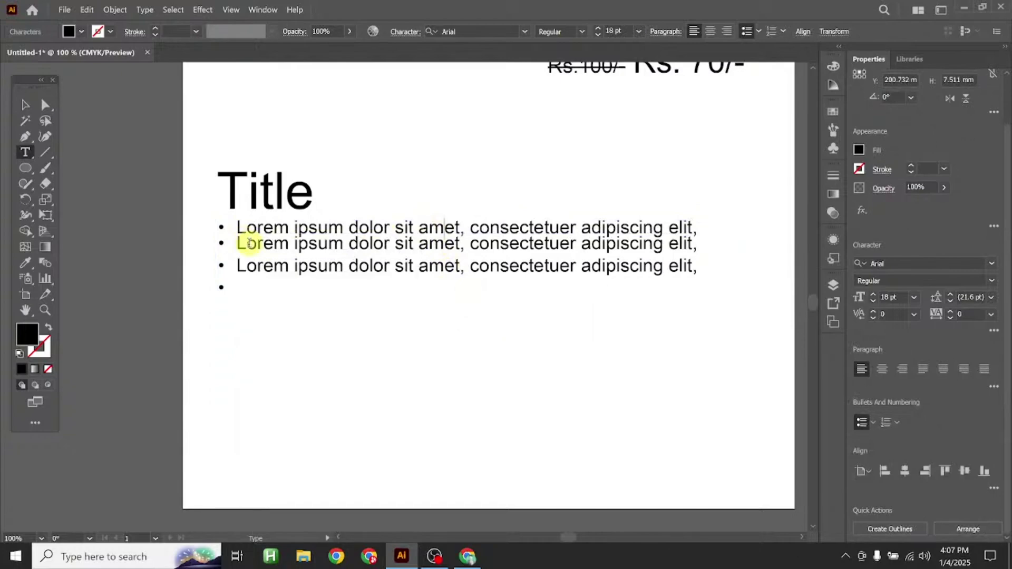
click(239, 228)
click(447, 228)
click(993, 388)
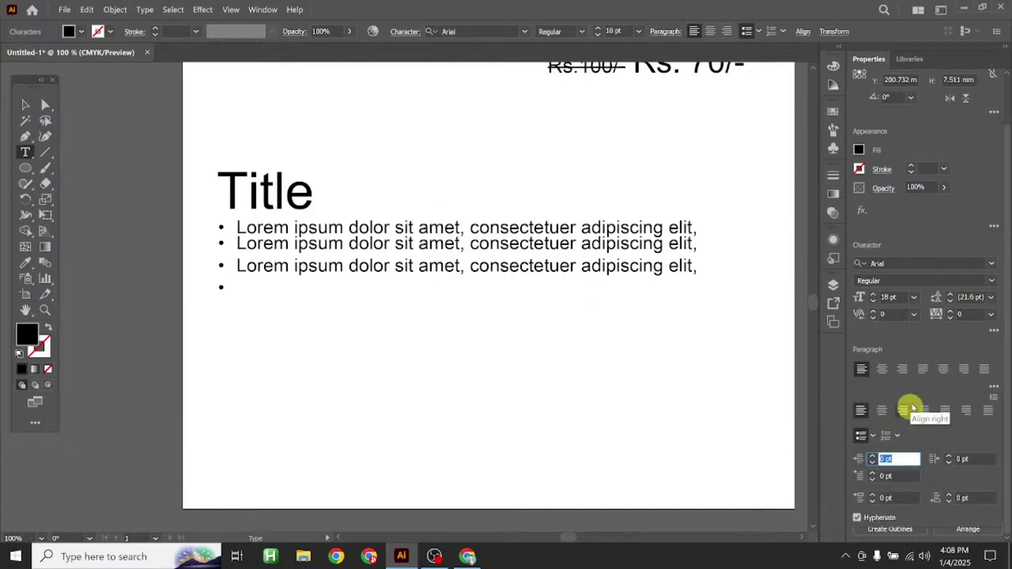
key(Escape)
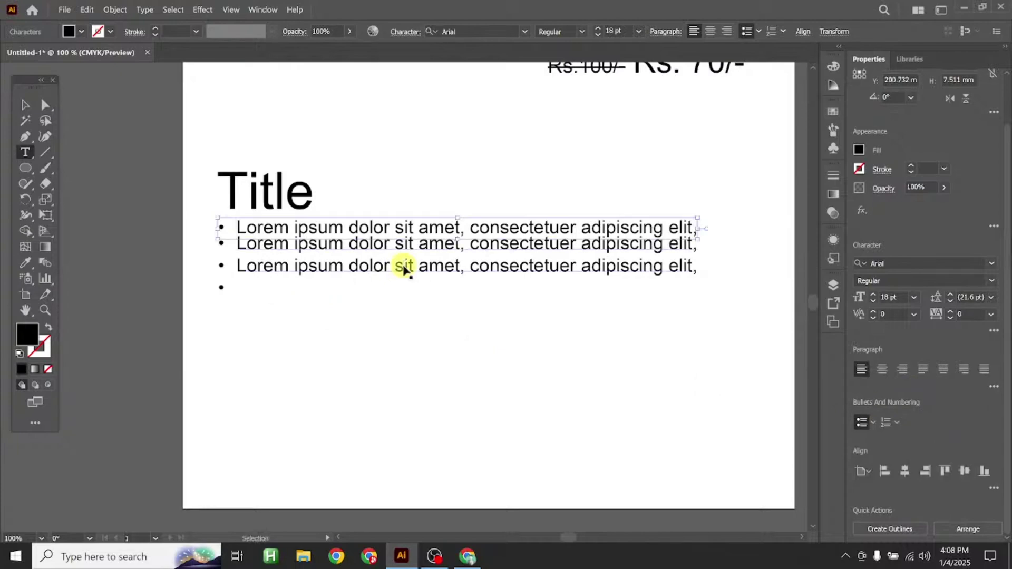
key(Delete)
Break the second bullet before its final comma and add filler bullets "iaBDBASJHCVJHASVCJH" and "XBAJHBDJHABJHDBJSHBJH"
click(695, 276)
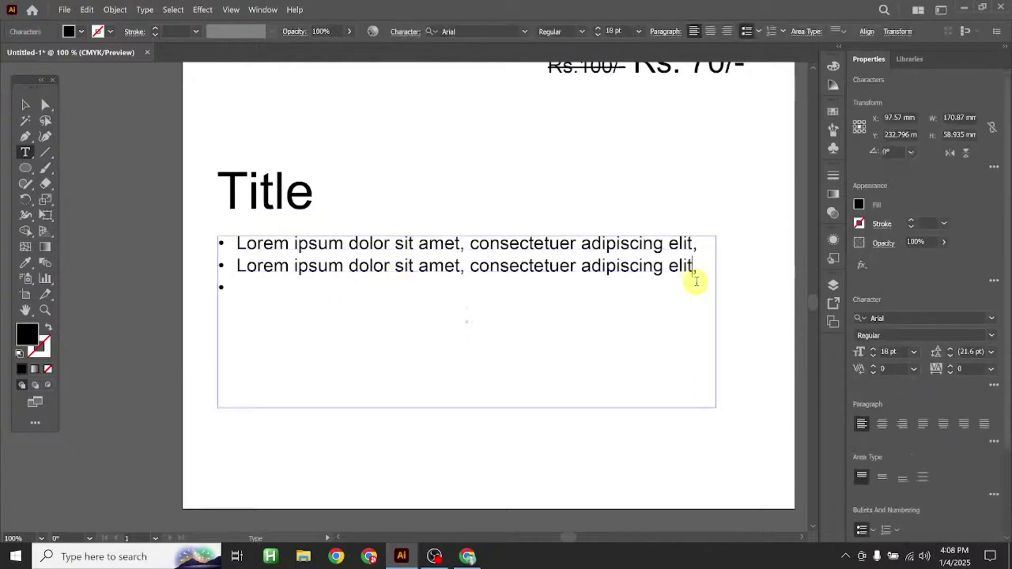
text(iaBDBASJHCVJHASVCJH X)
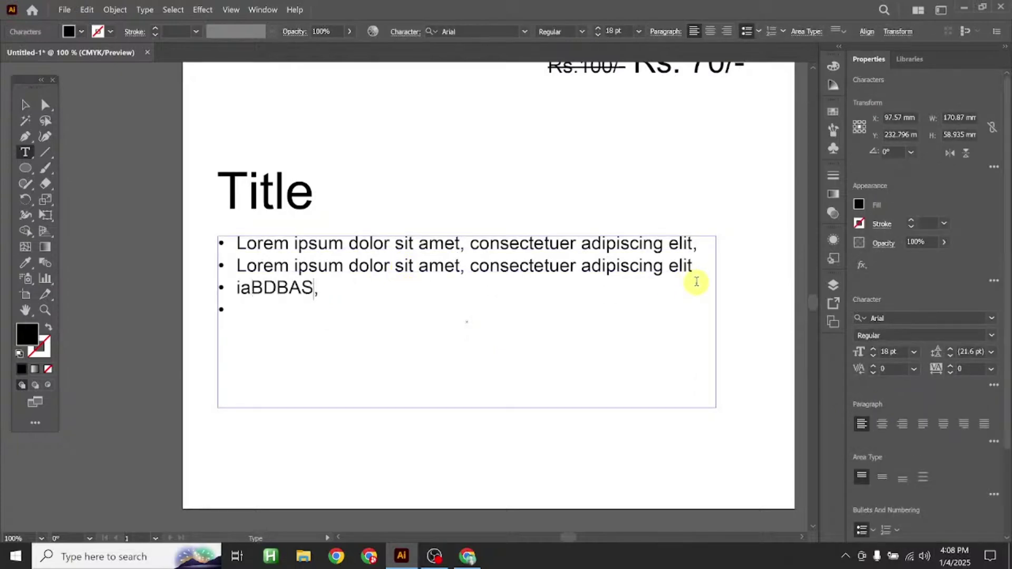
text(BAJHBDJHABJHDBJSHBJH)
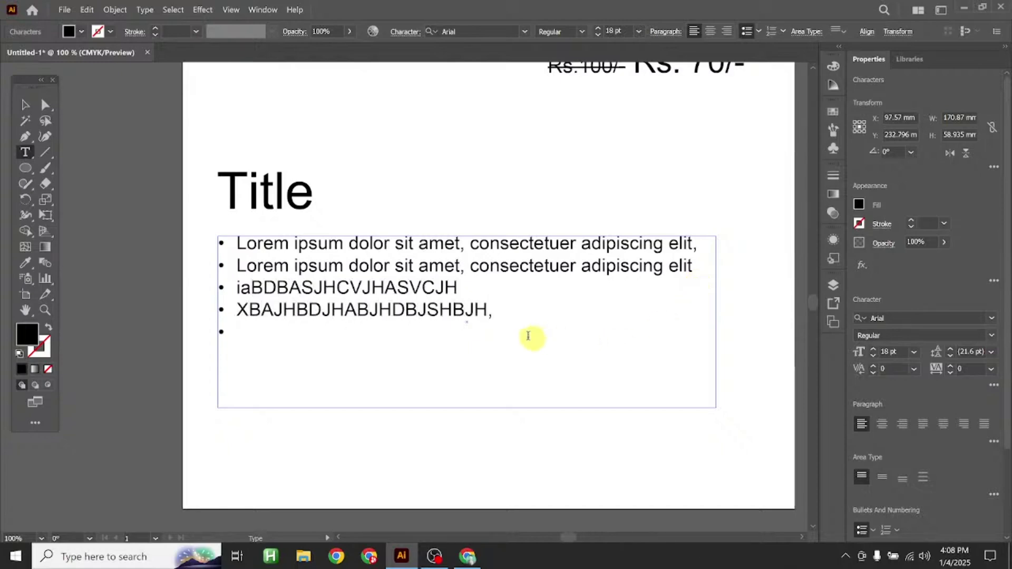
Replace the two uppercase filler bullets with "buadbuabhdubaskj" and "ajNADnksdbabsdubudbu"
drag(499, 314, 235, 288)
text(buadbuabhdu)
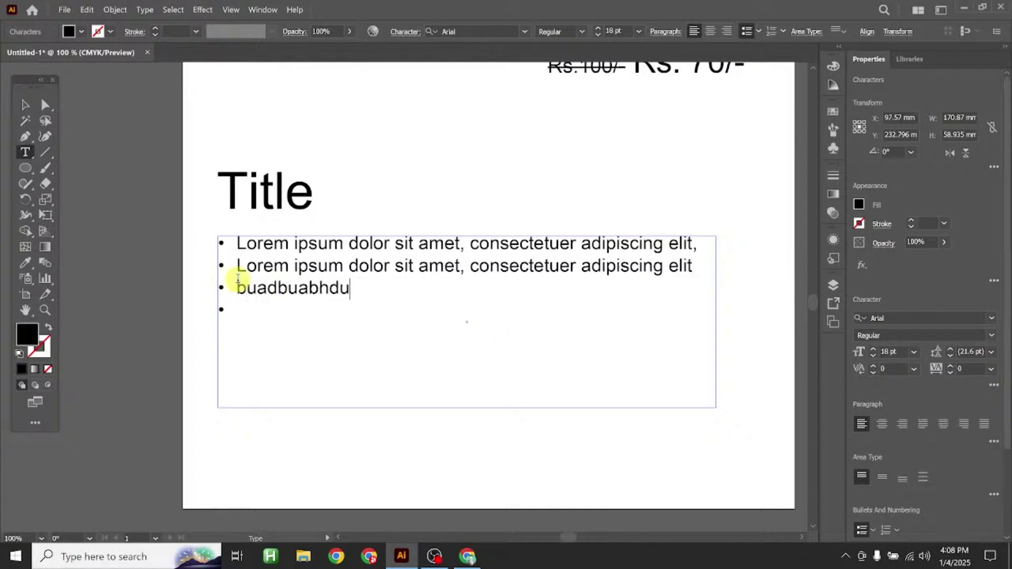
text(baskj ajNADnksdbabsdubud)
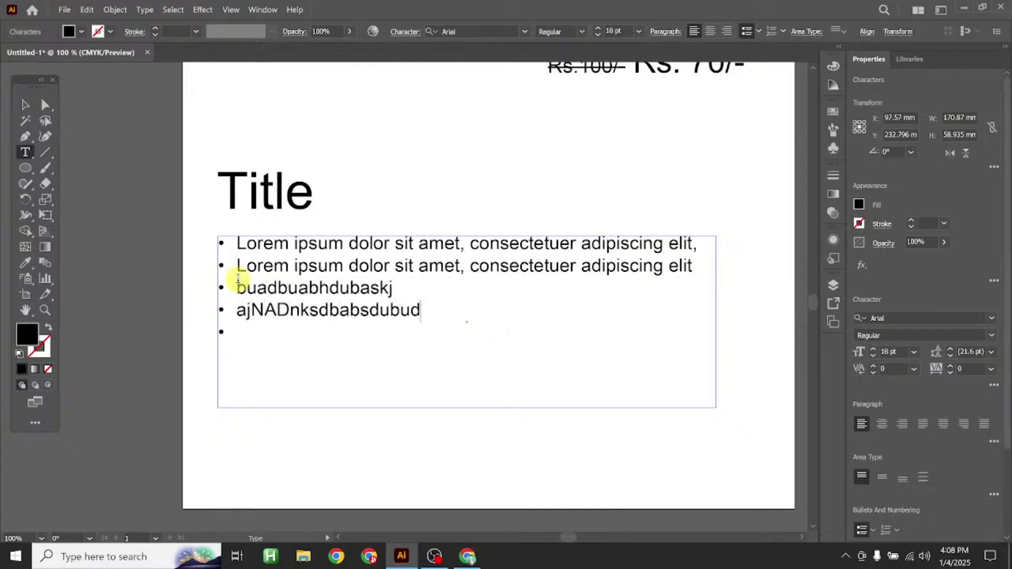
Move the bulleted text frame slightly down from the title and change its bullets to solid squares
click(25, 105)
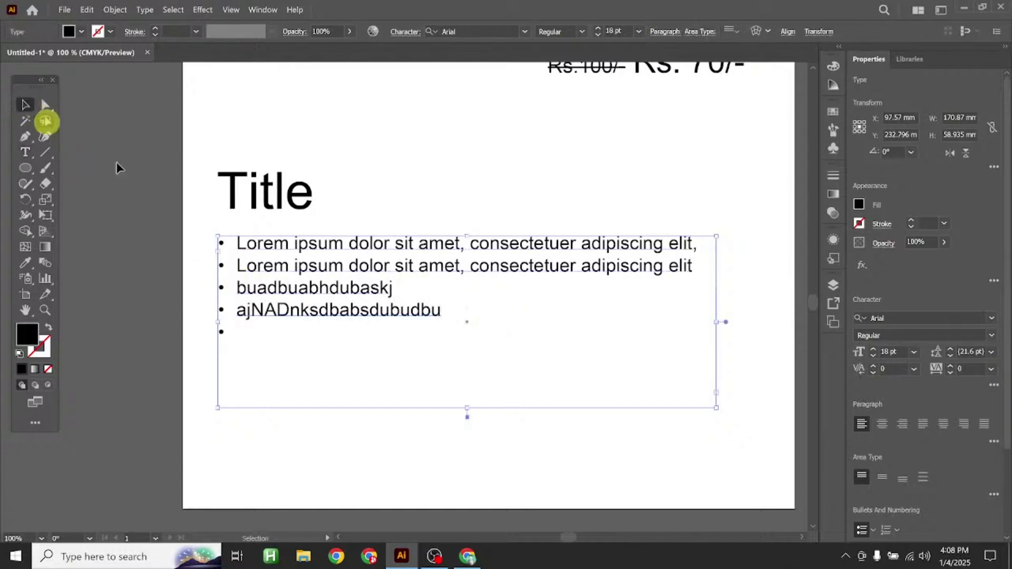
drag(418, 255, 416, 261)
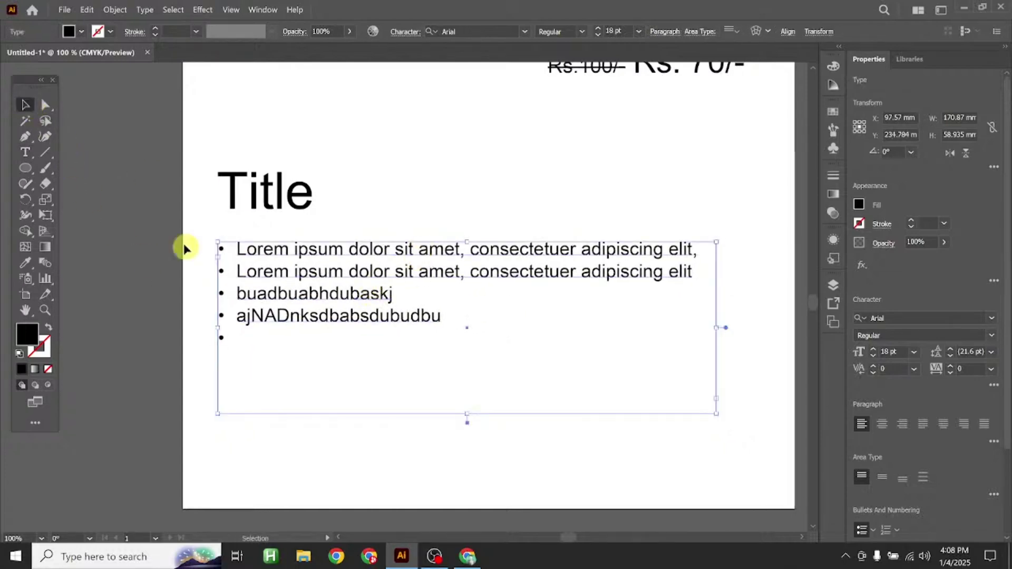
scroll(888, 515, down, 3)
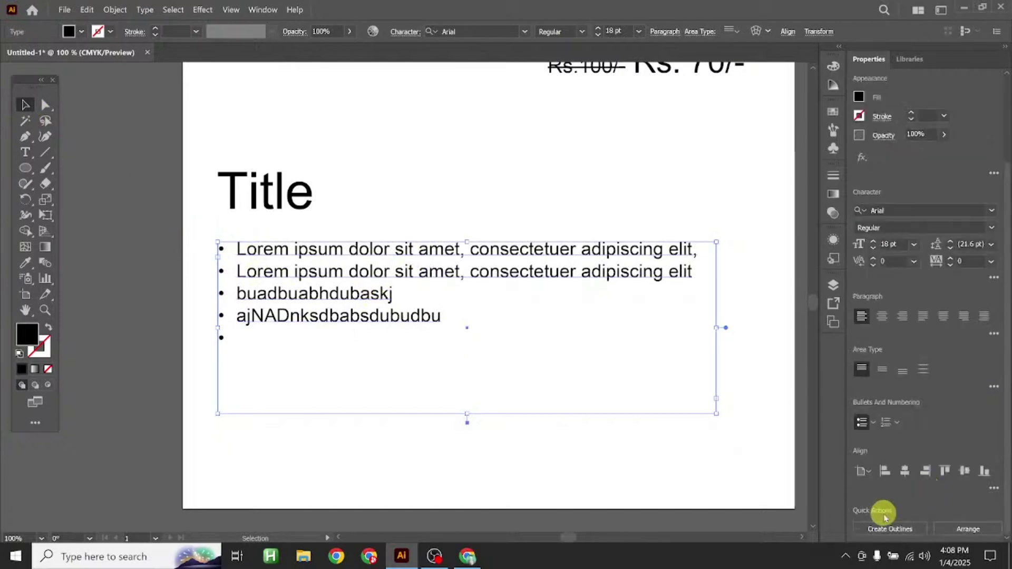
click(873, 422)
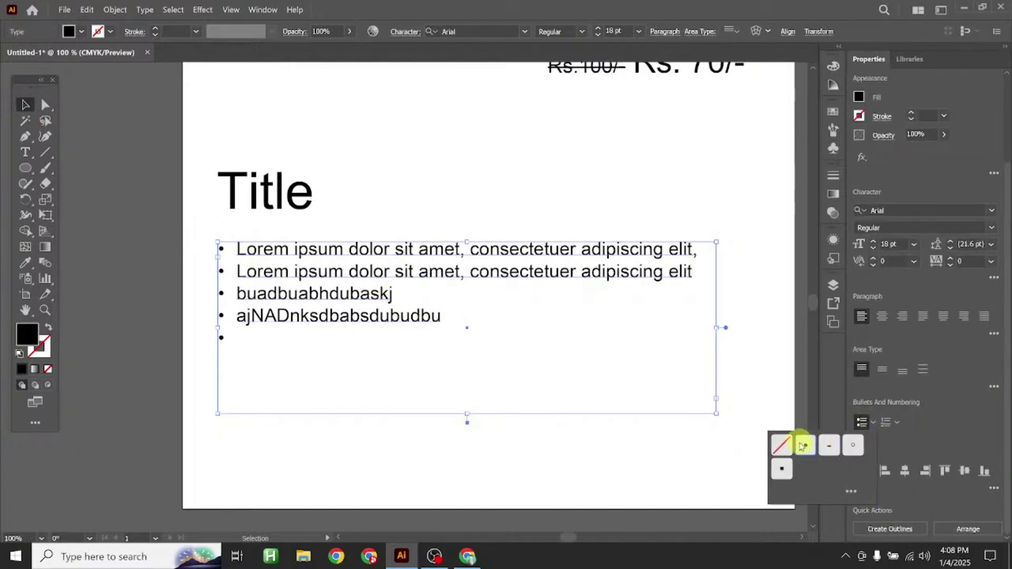
click(783, 469)
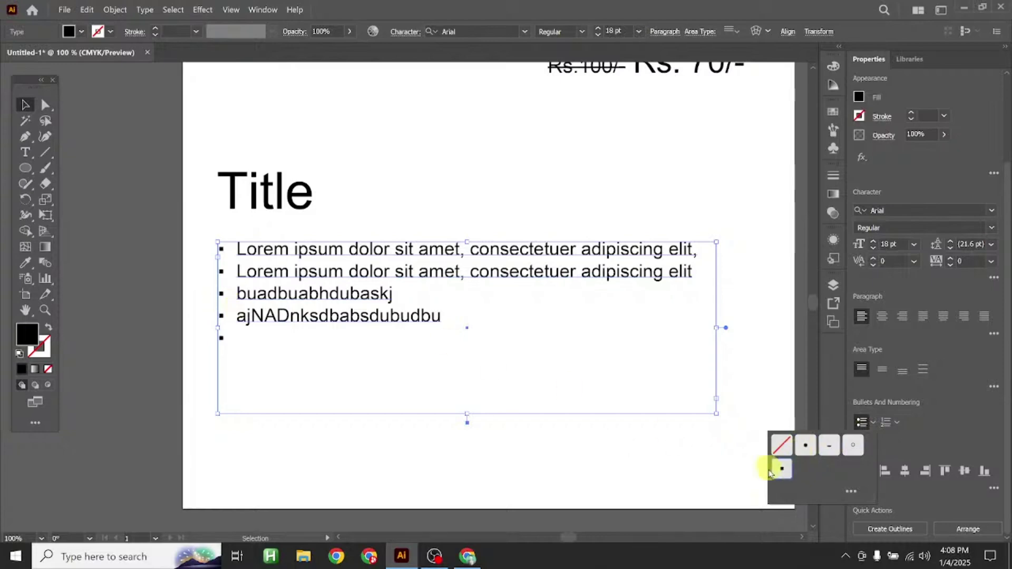
Change the bullets of the text frame below the title to hollow circles
click(269, 196)
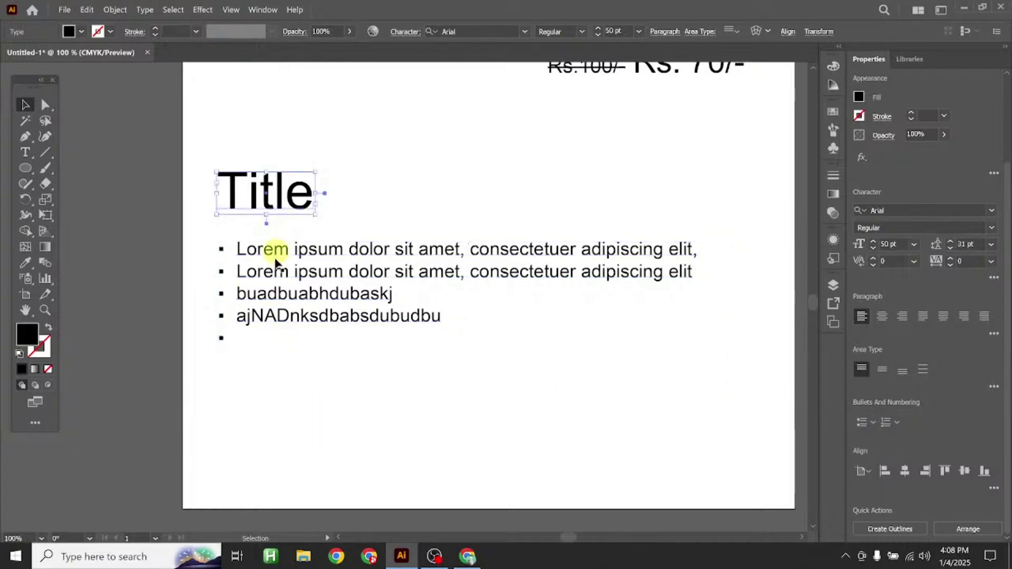
scroll(236, 273, up, 2)
scroll(232, 271, down, 2)
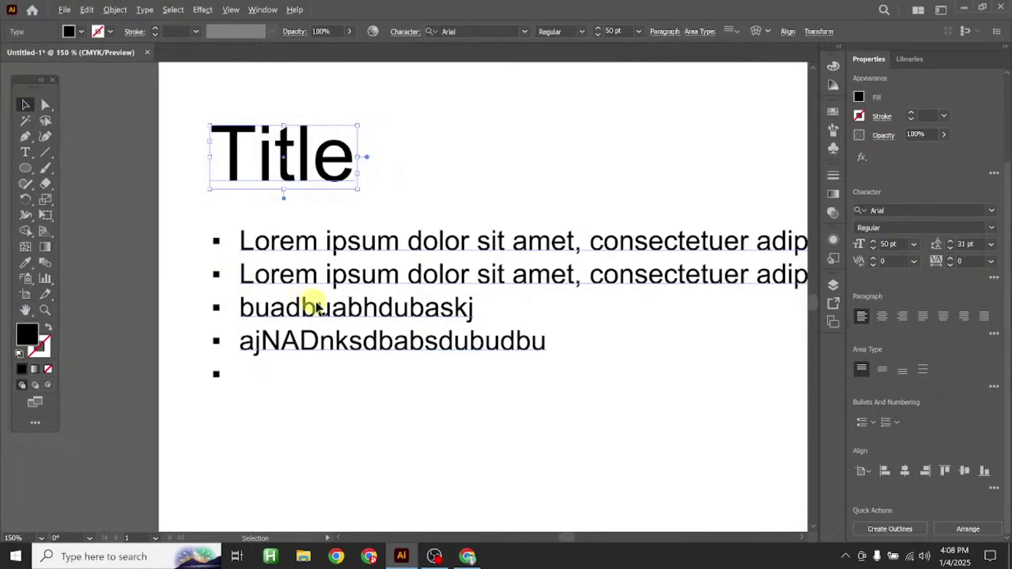
scroll(311, 298, right, 2)
scroll(280, 298, down, 1)
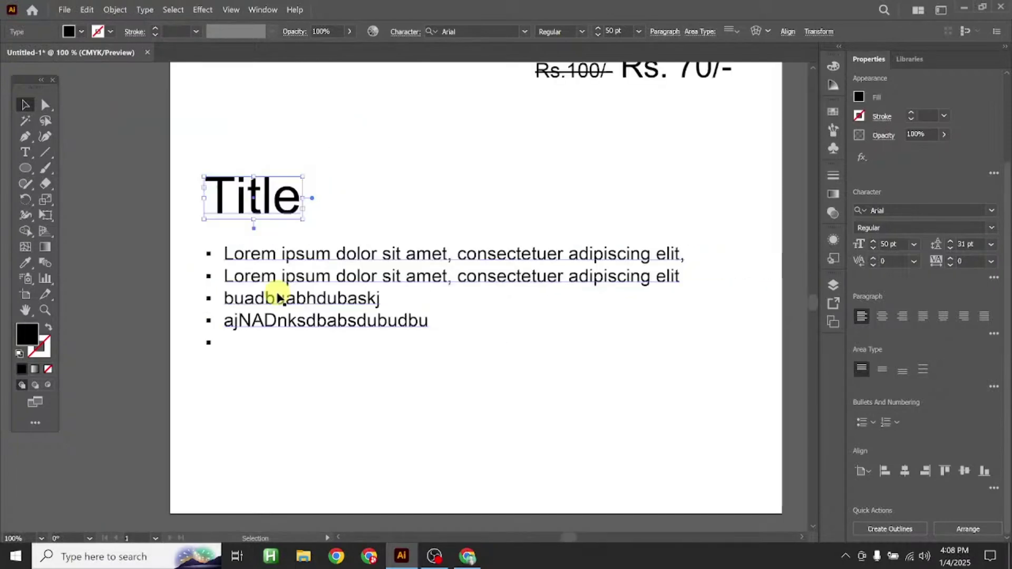
click(280, 299)
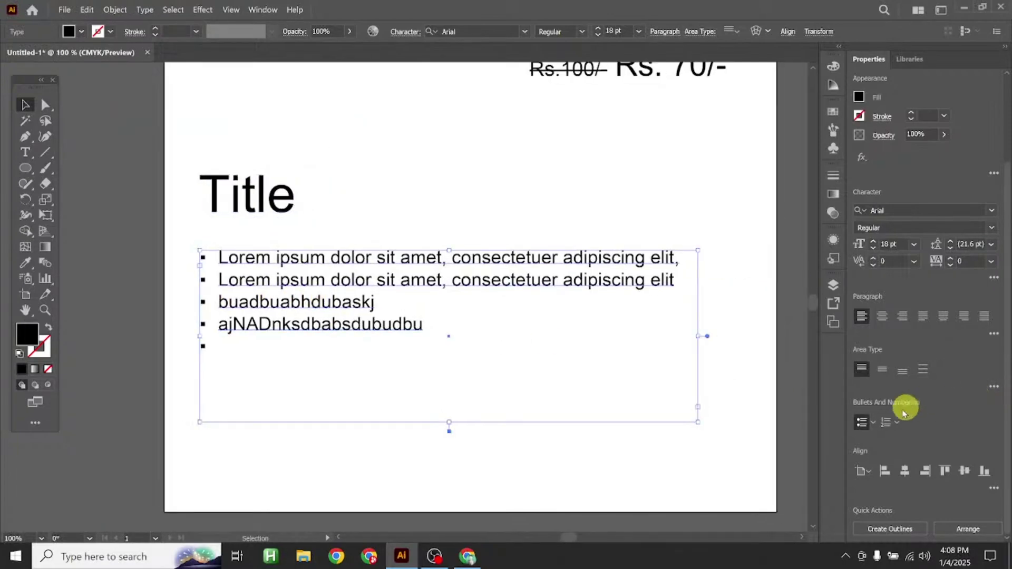
click(872, 421)
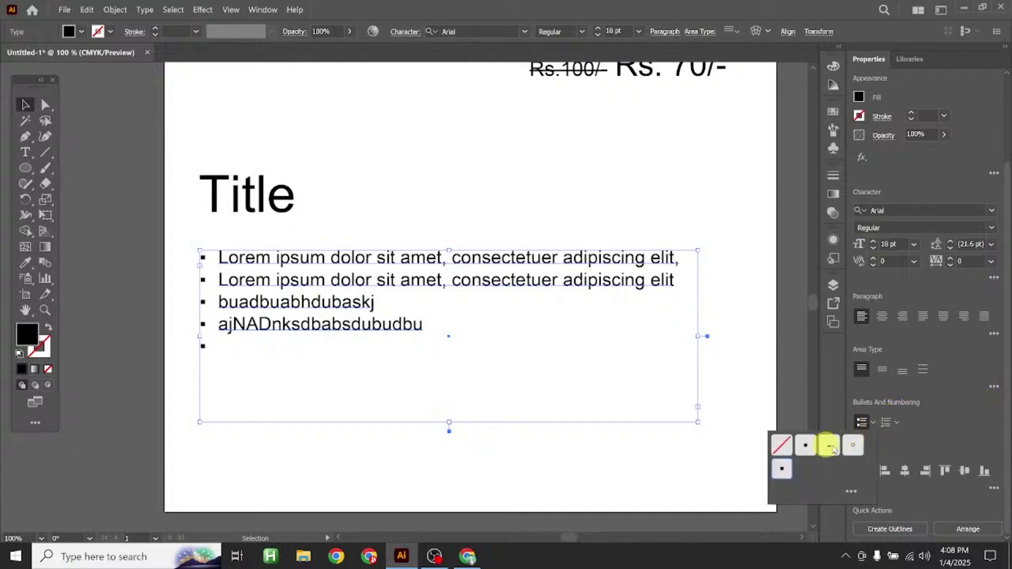
click(853, 445)
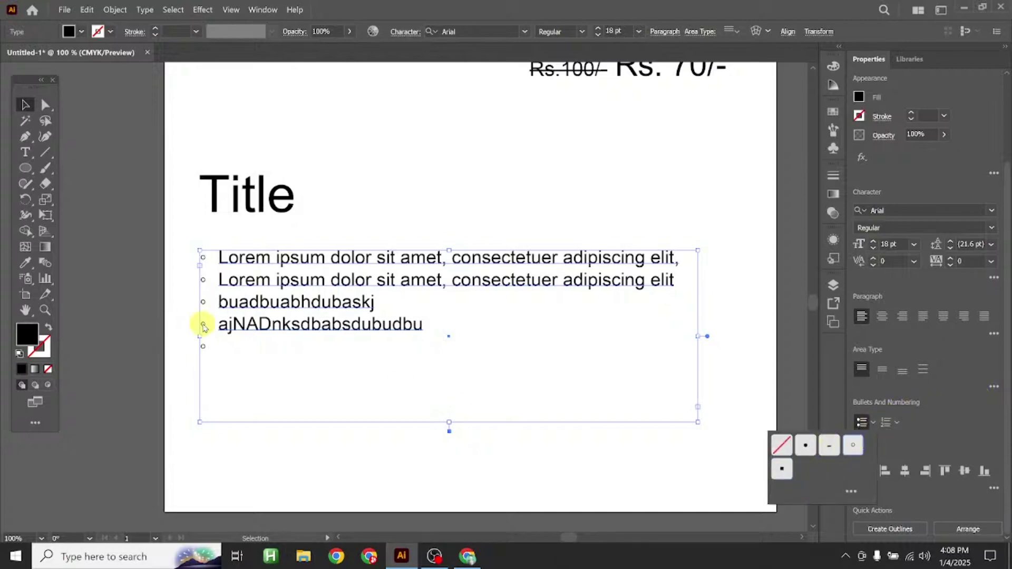
Open the detailed Bullets and Numbering settings, try a deeper list level, and return it to level 1
click(850, 491)
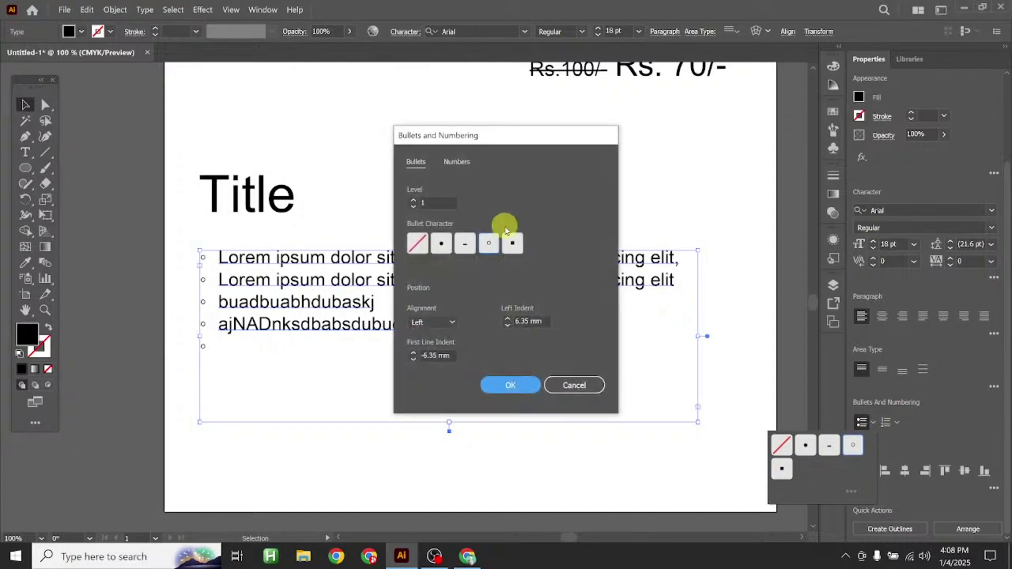
click(415, 204)
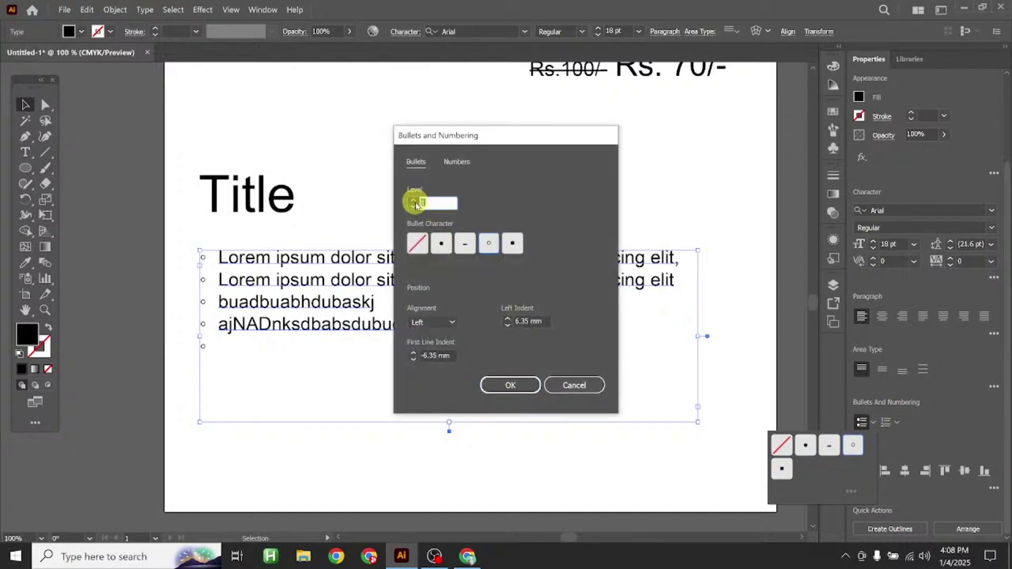
text(8)
click(413, 206)
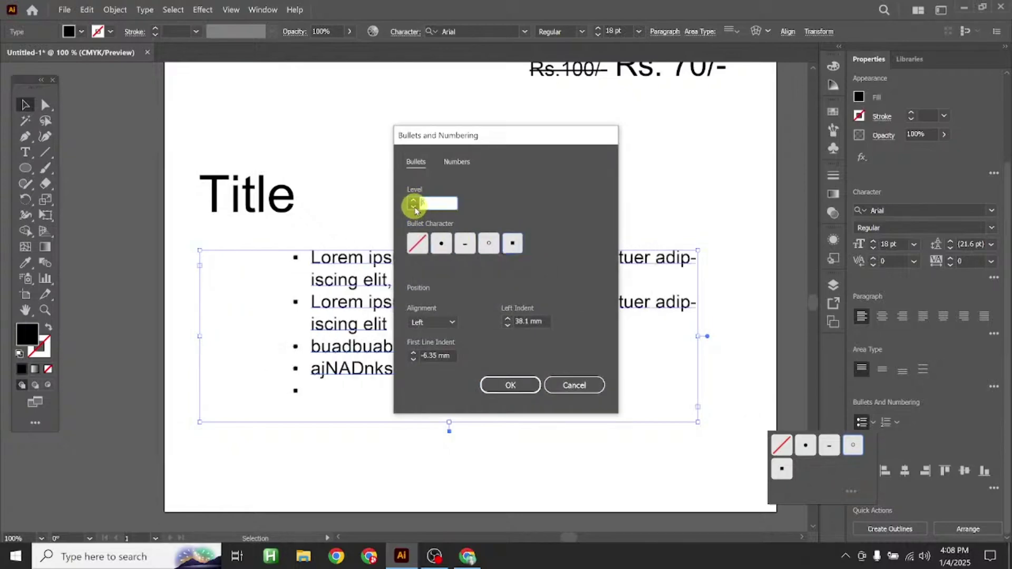
click(413, 207)
click(413, 206)
Try the uppercase, lowercase, Roman numeral and 01, 02 numbering styles in the detailed settings, and discard the changes
click(455, 162)
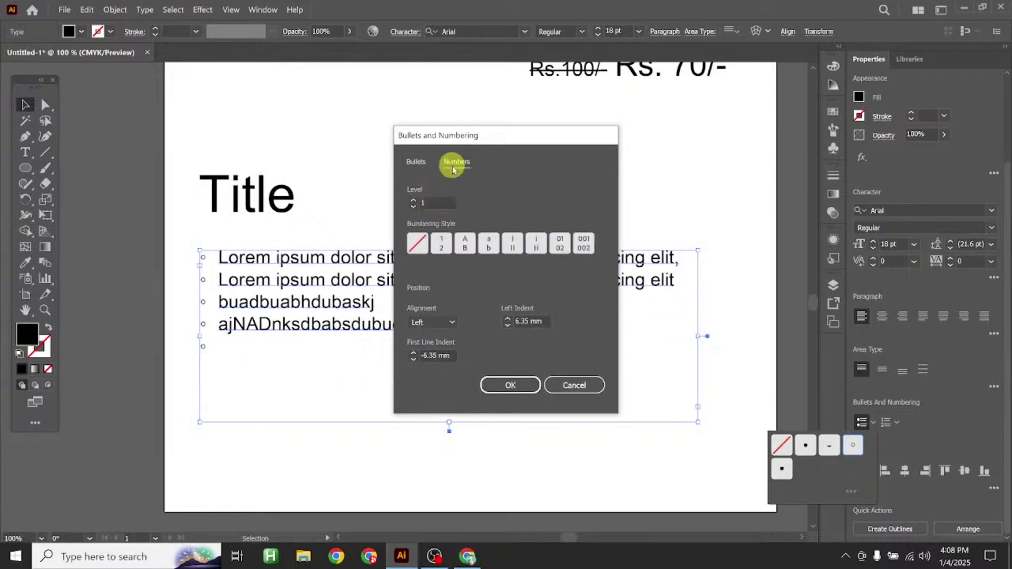
click(467, 245)
click(486, 245)
click(512, 244)
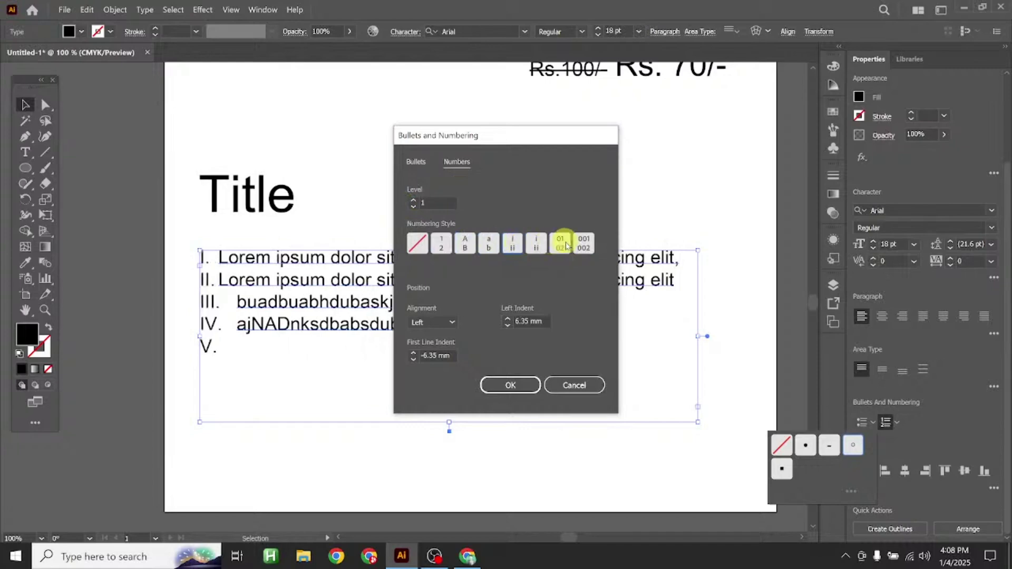
click(560, 243)
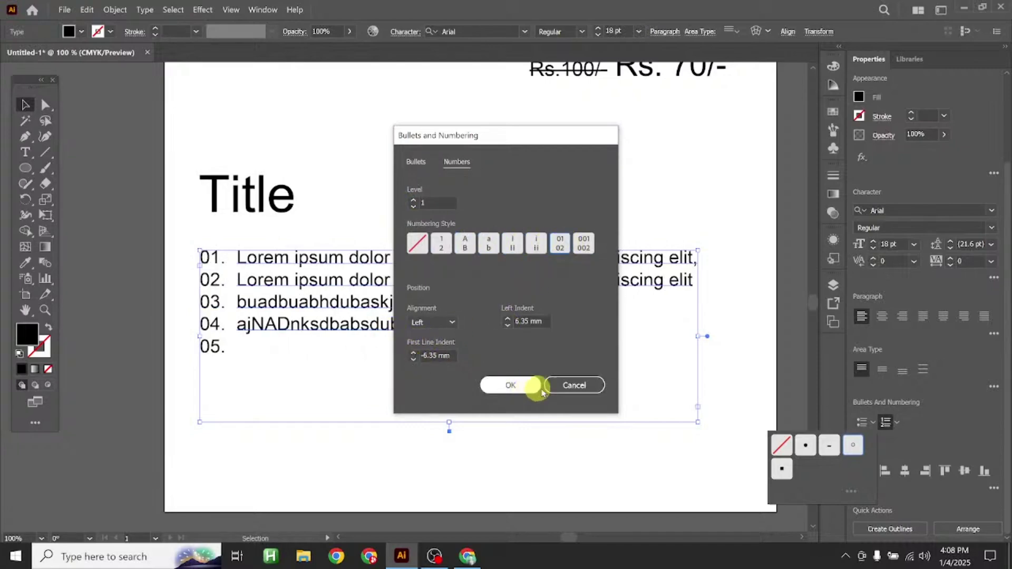
click(574, 385)
Nudge the list frame slightly down and right and turn its bullets into uppercase-letter numbering (A, B)
drag(328, 287, 332, 290)
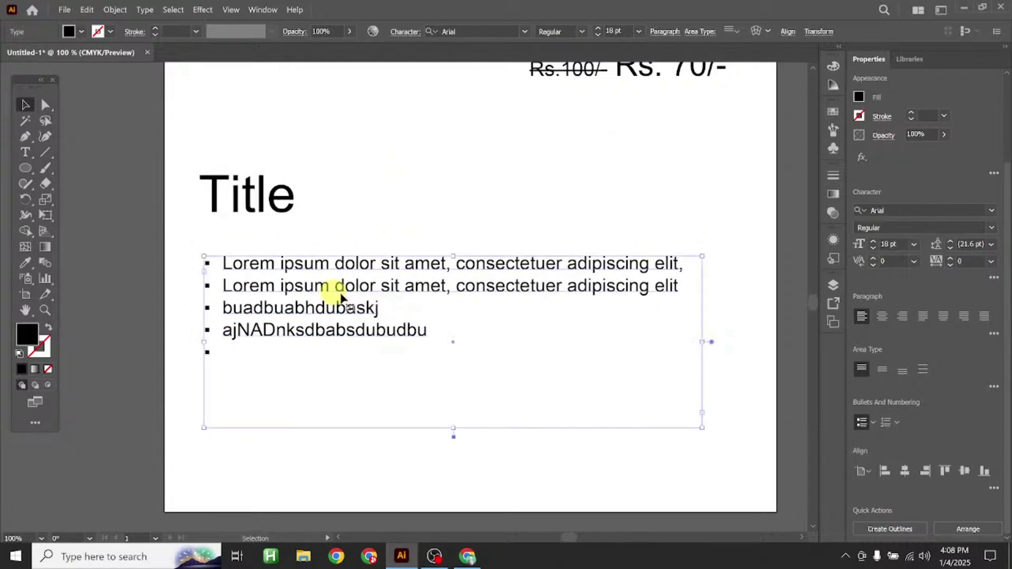
click(893, 421)
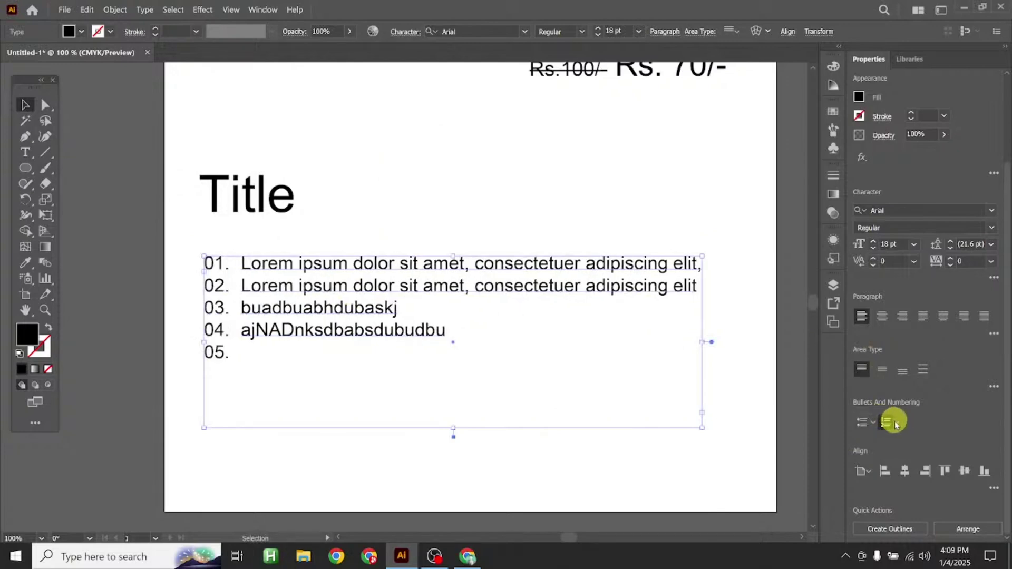
click(898, 424)
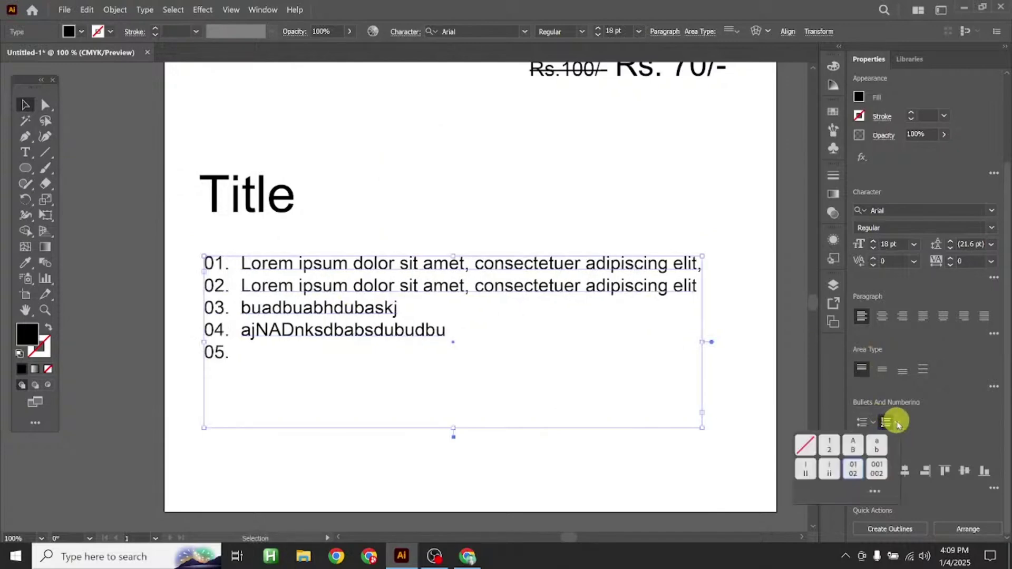
click(829, 469)
click(854, 471)
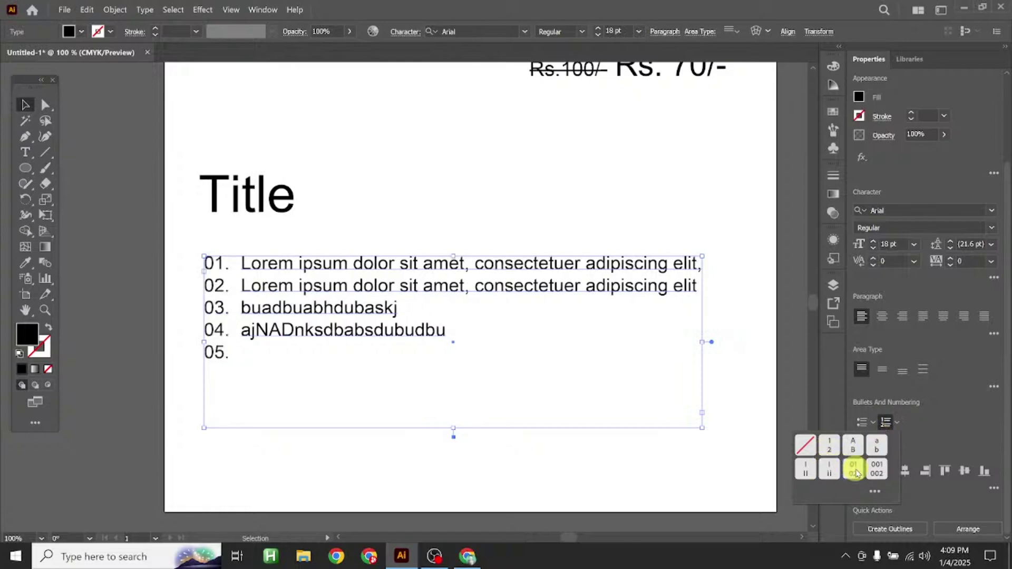
click(854, 453)
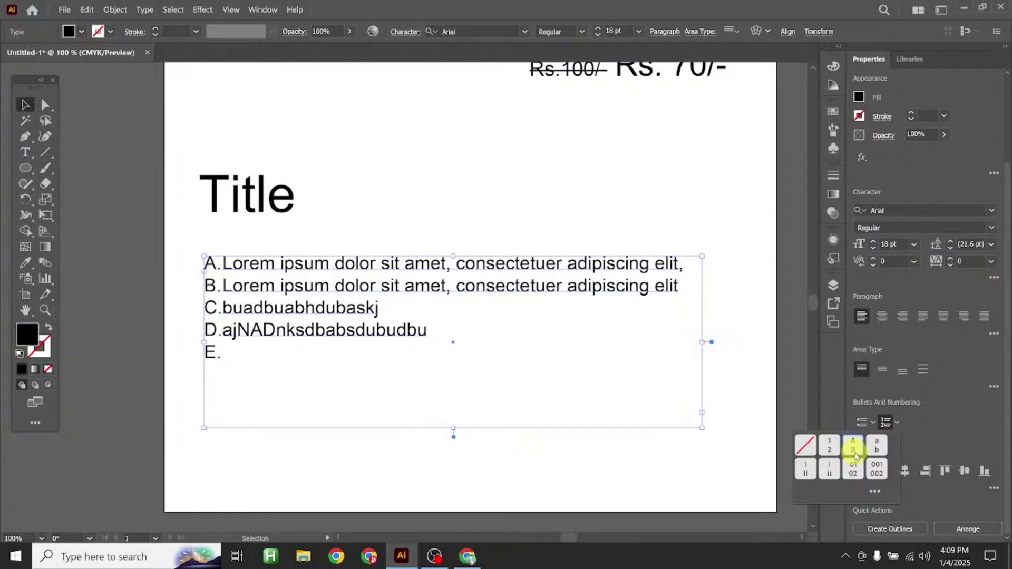
Replace all the list text with four items: "option1", "option 2", "jbjkbjk" and "bjhbjhbjhb"
click(376, 337)
double_click(376, 334)
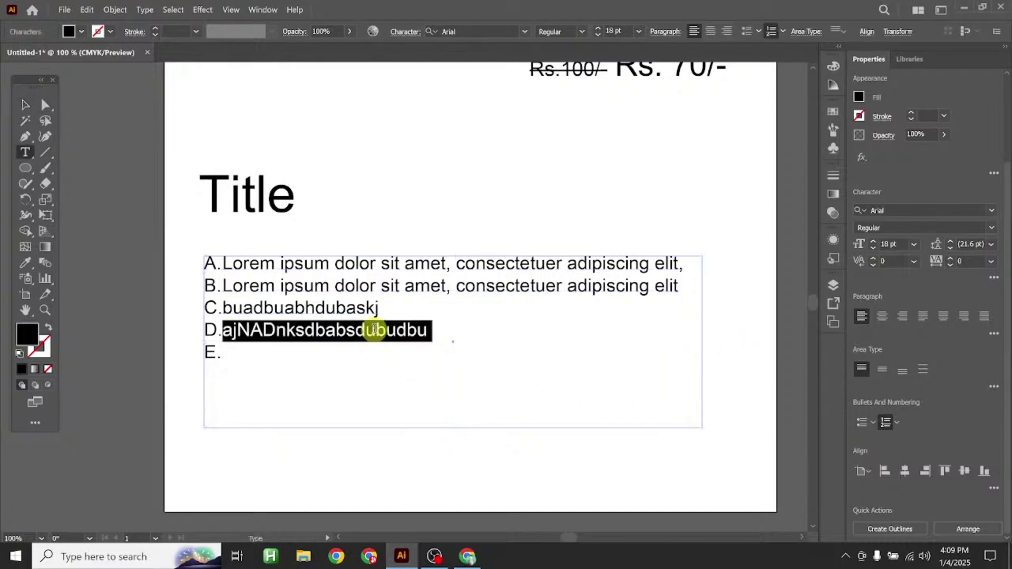
click(321, 347)
drag(226, 357, 181, 246)
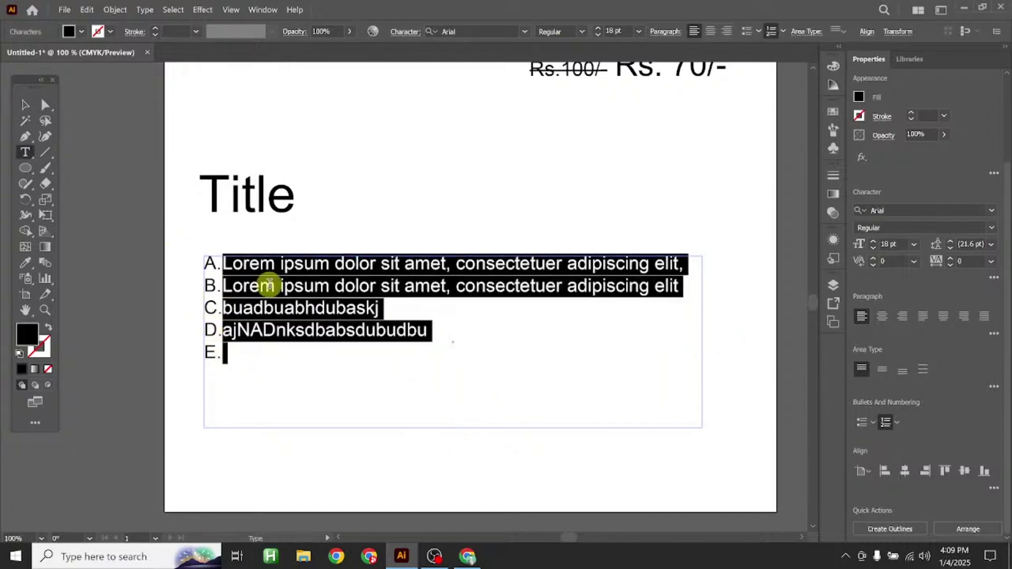
key(BackSpace)
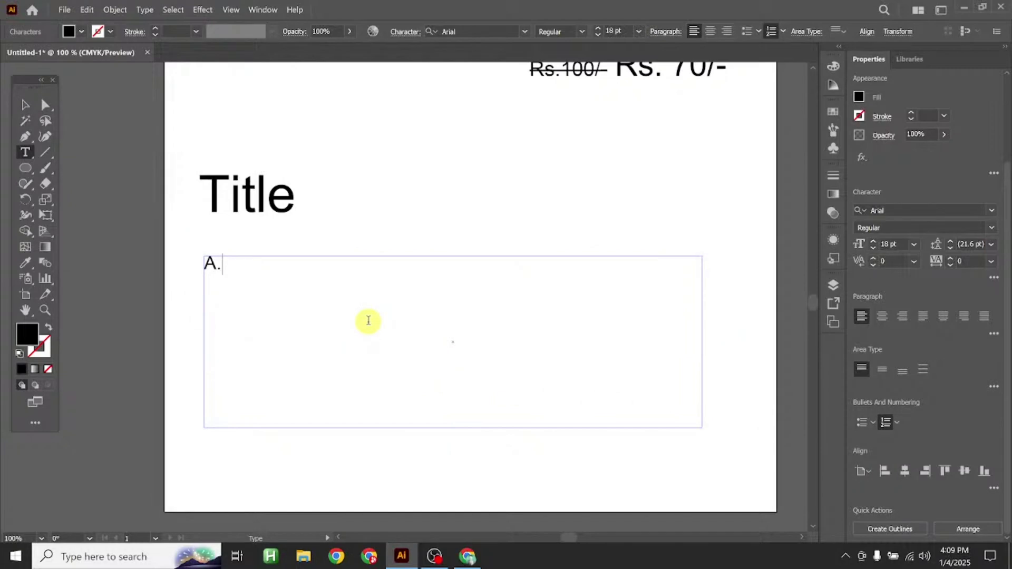
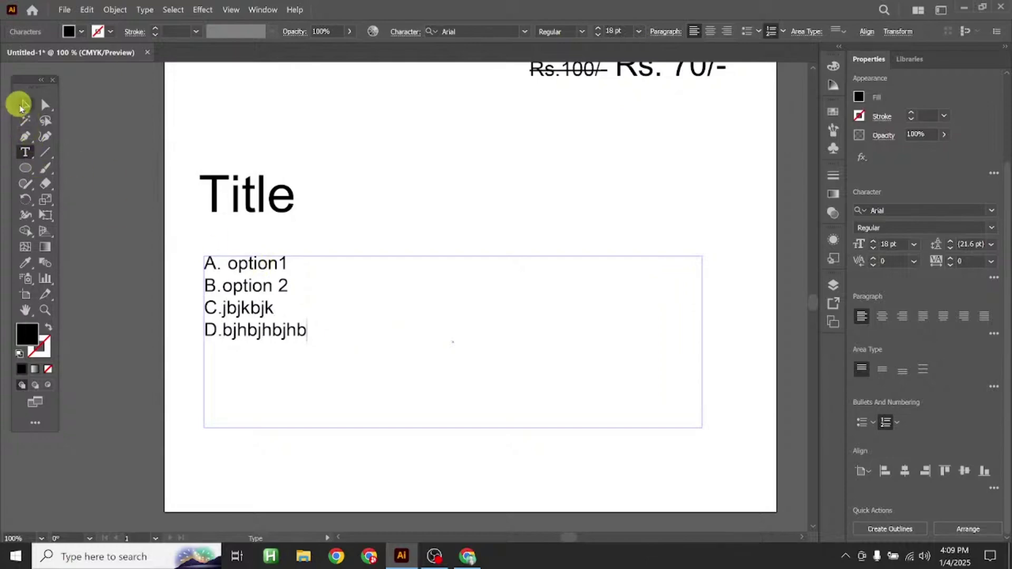
click(19, 105)
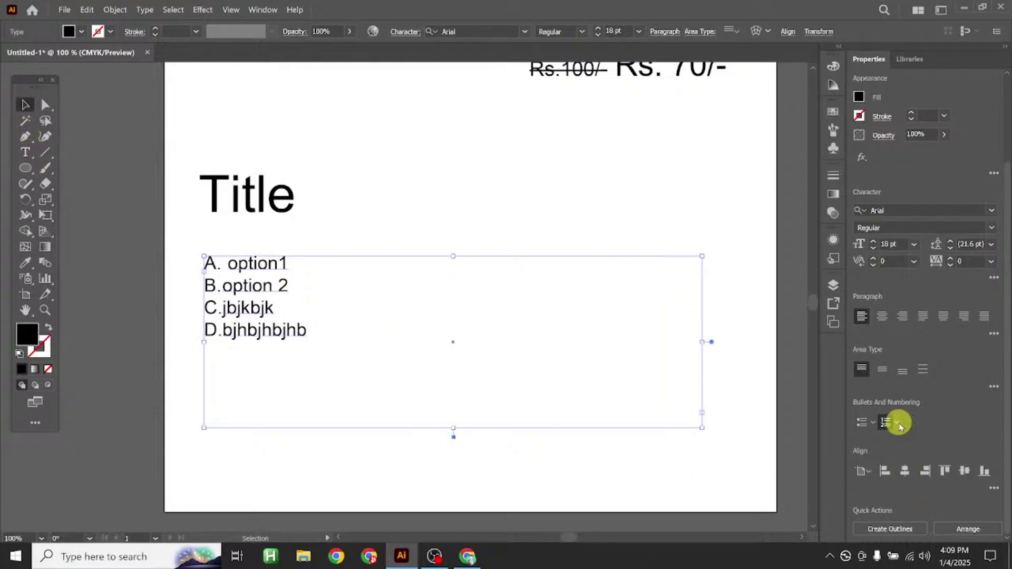
Change the list numbering to lowercase letters (a, b) and nudge the list frame slightly down and right
click(898, 423)
click(877, 445)
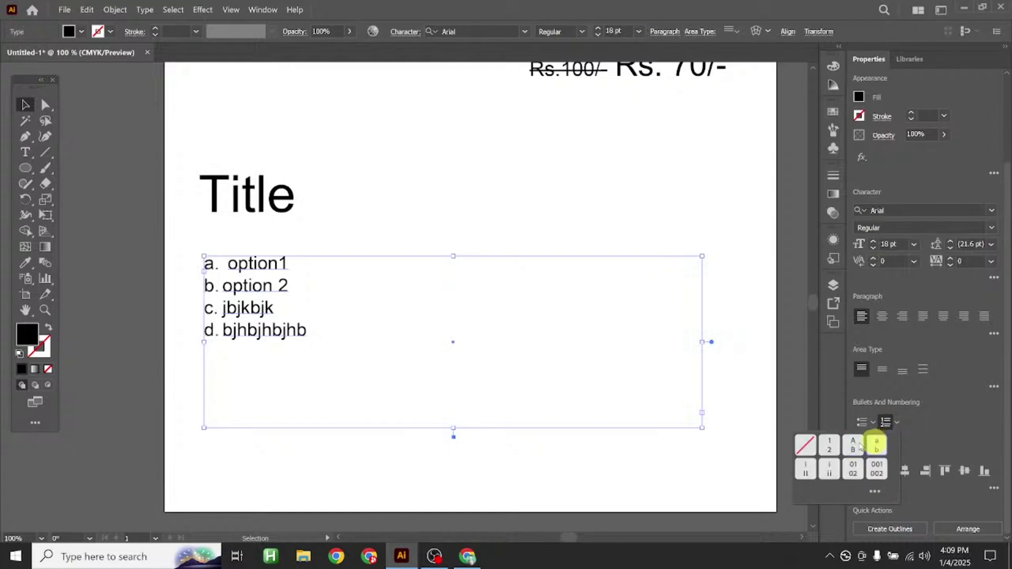
click(344, 218)
drag(252, 292, 259, 299)
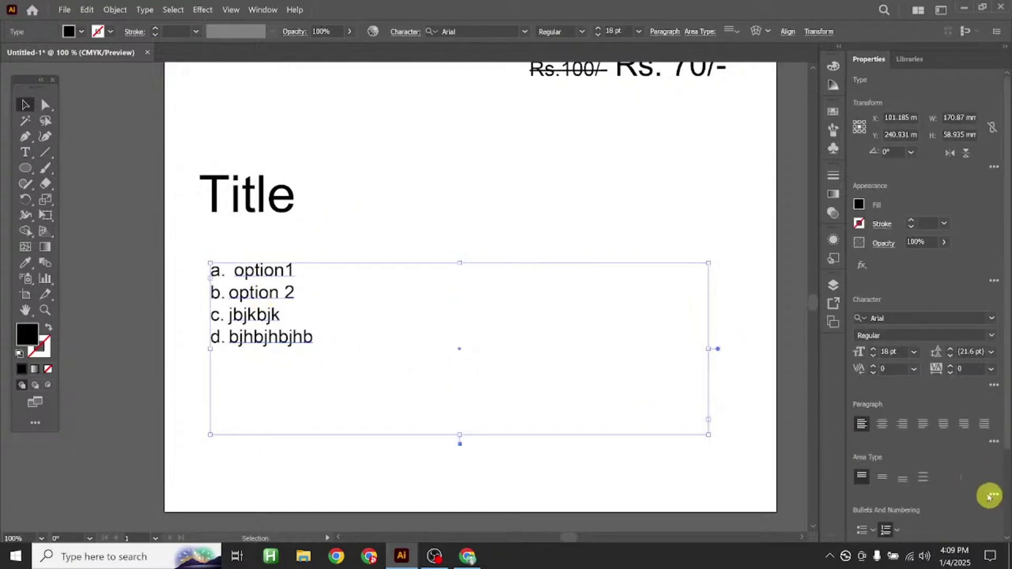
Shift the lettered list to the right of the title, nudge the title, and align the left edges of both frames
scroll(989, 495, down, 3)
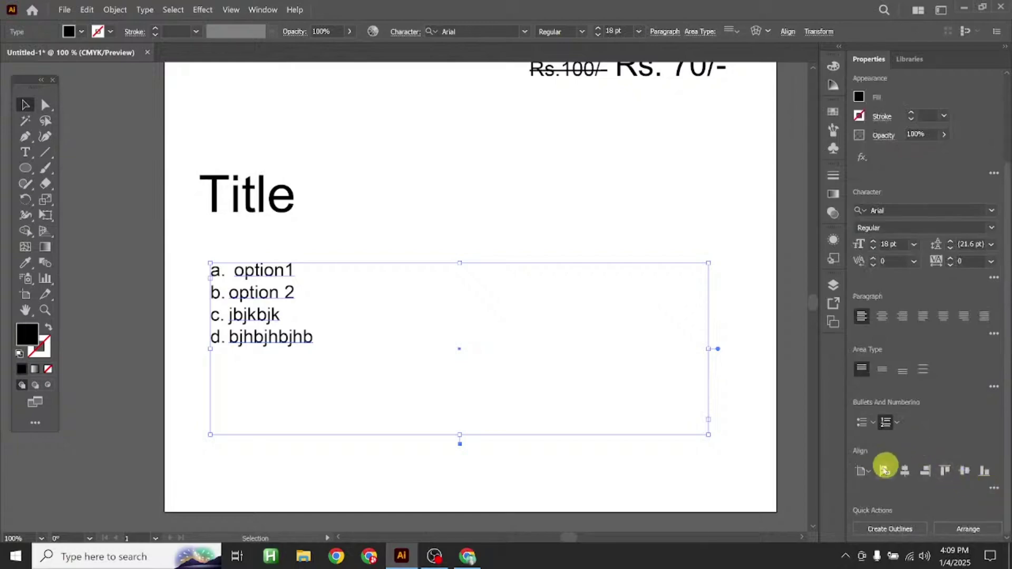
drag(267, 271, 365, 269)
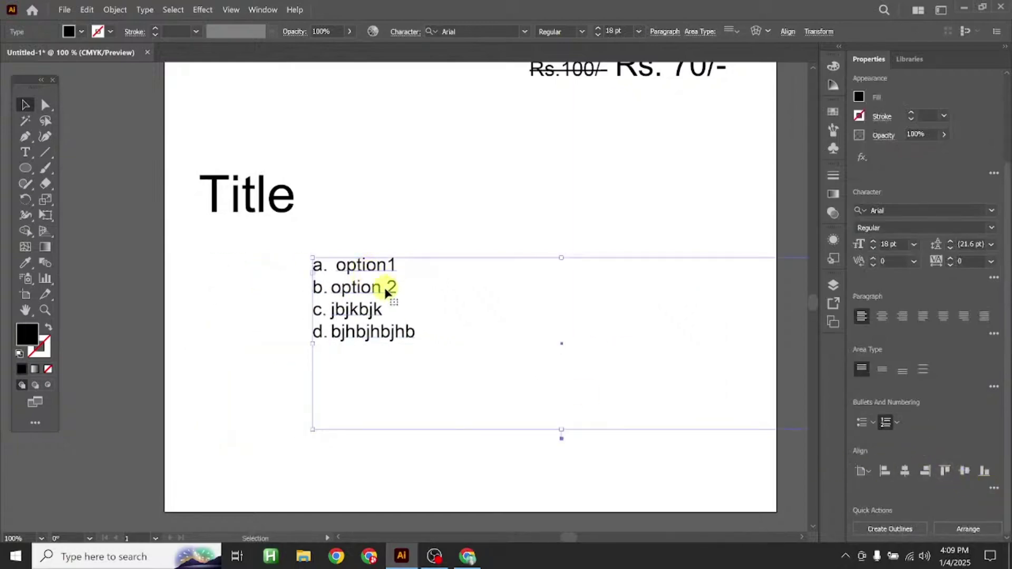
click(237, 136)
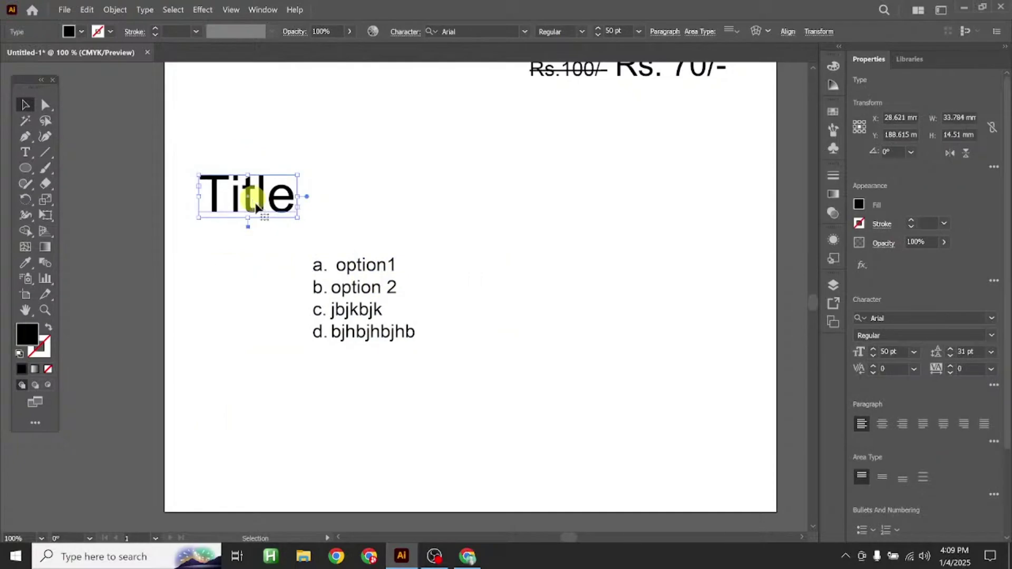
shift+click(358, 267)
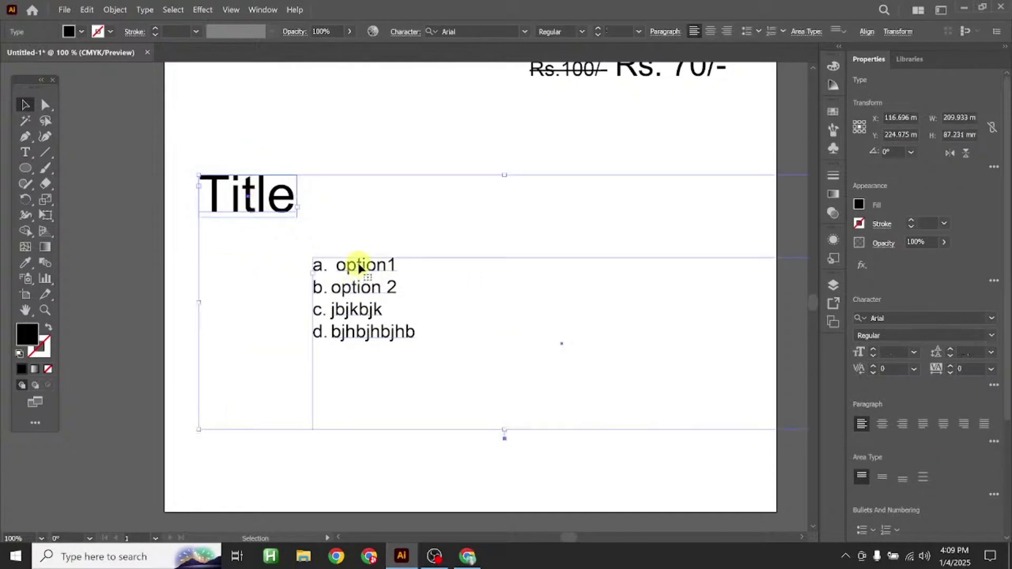
click(381, 193)
mouse_move(265, 192)
mouse_down()
mouse_move(266, 182)
mouse_move(268, 197)
mouse_up()
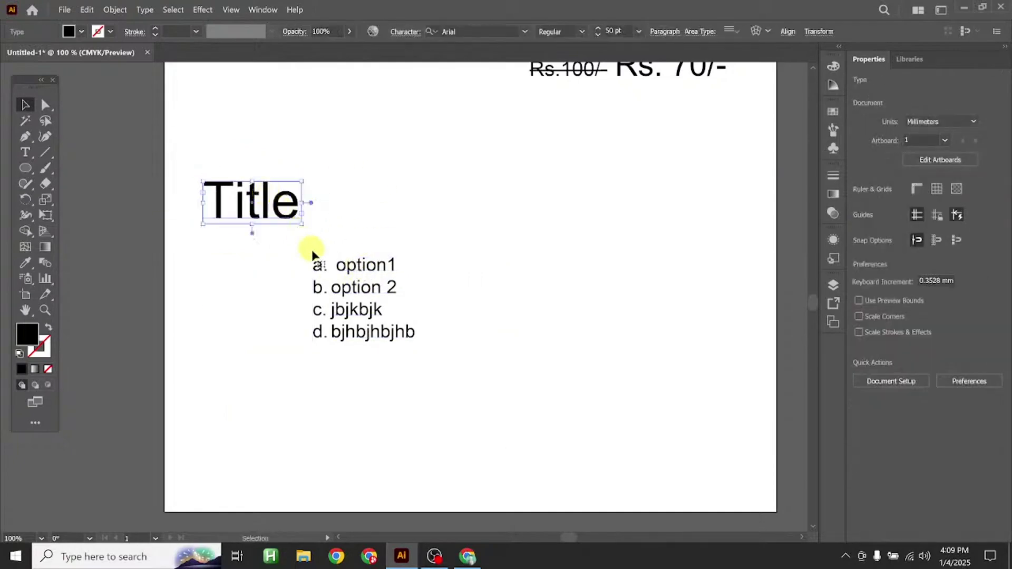
shift+click(354, 271)
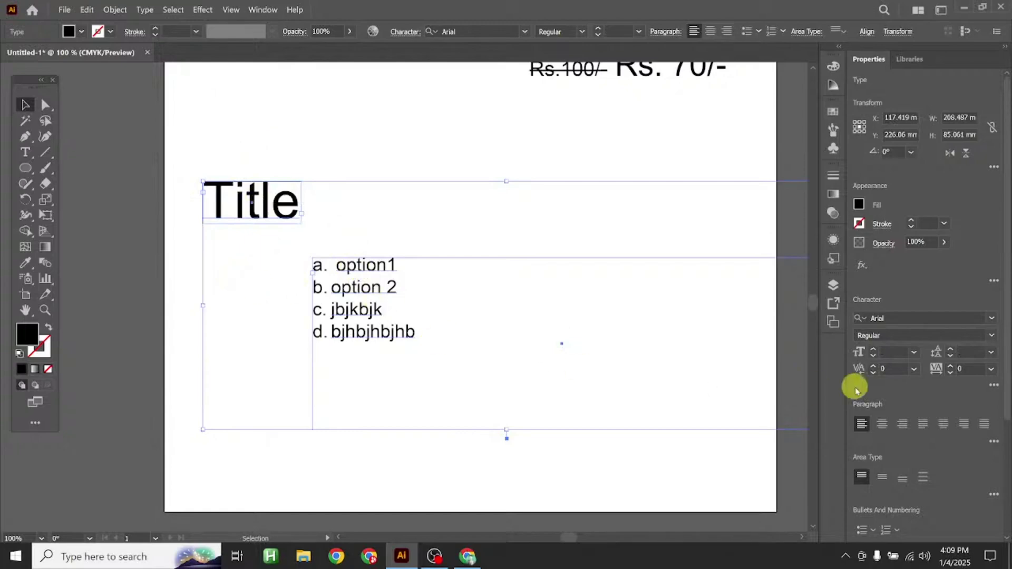
scroll(896, 514, down, 5)
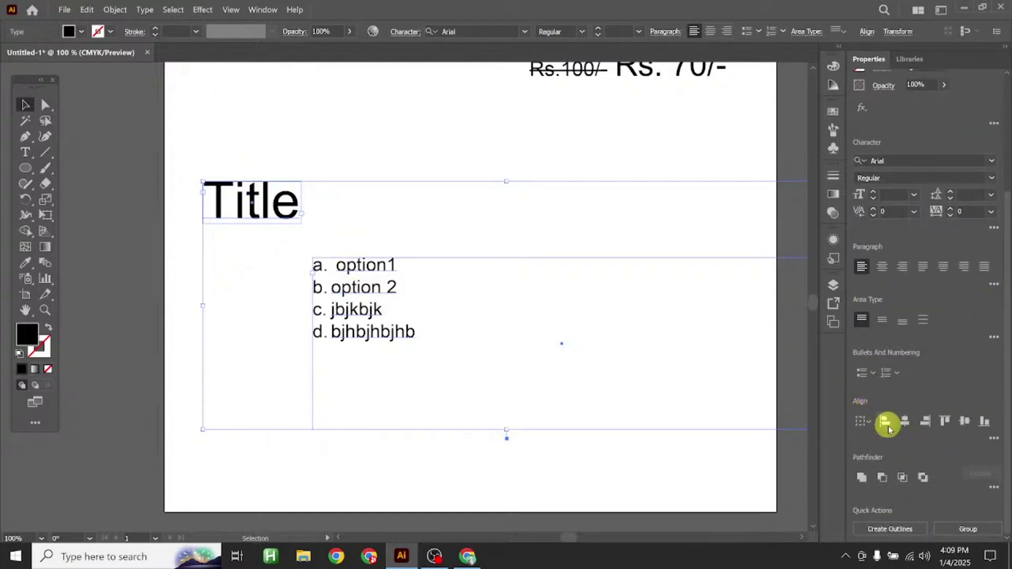
click(886, 421)
click(248, 153)
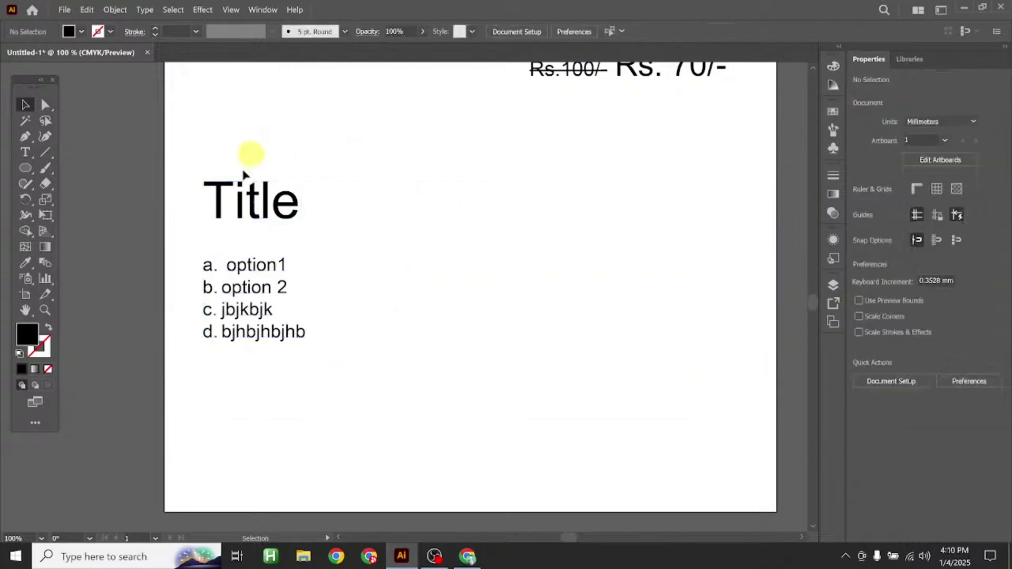
Move the title slightly left and shrink the list's text frame to fit closely around its four items
drag(232, 194, 237, 197)
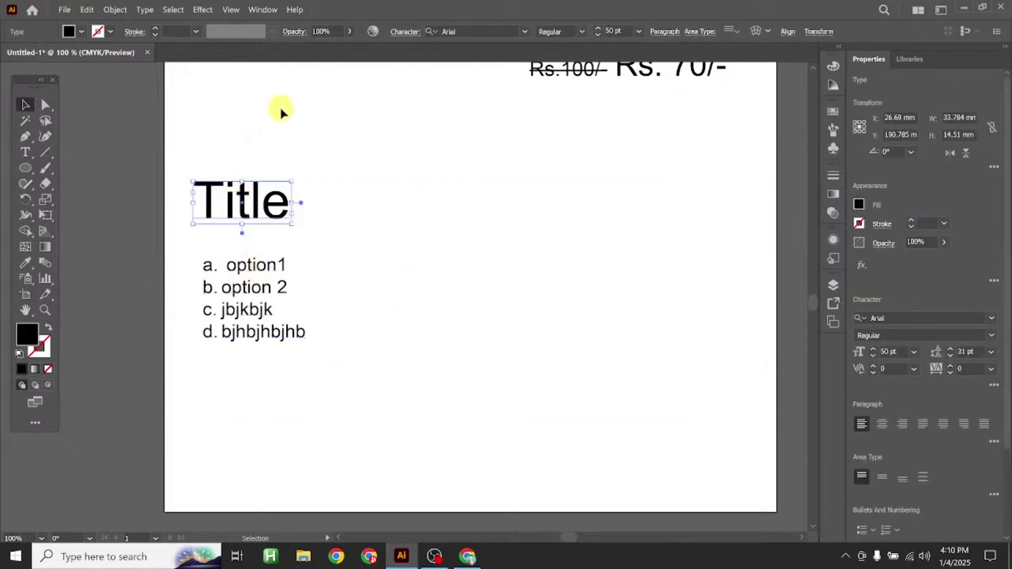
click(269, 278)
drag(703, 432, 316, 345)
Move the title down closer to the list and shift both text frames to the right together
mouse_move(235, 203)
mouse_down()
mouse_move(235, 228)
mouse_move(236, 217)
mouse_up()
drag(221, 147, 399, 472)
drag(260, 289, 362, 300)
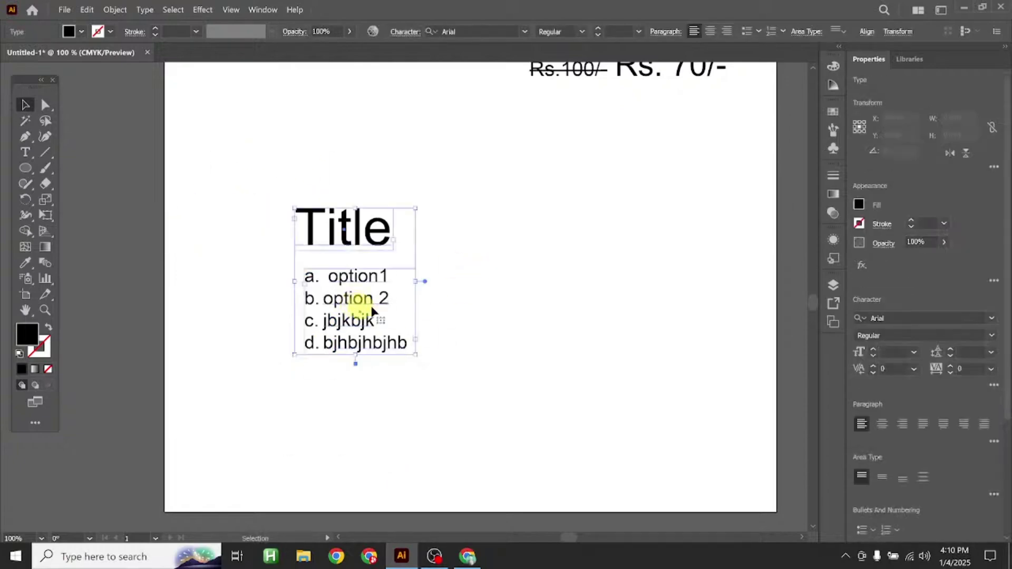
Shift the title to the left of the list and align the right edges of both text frames
click(350, 298)
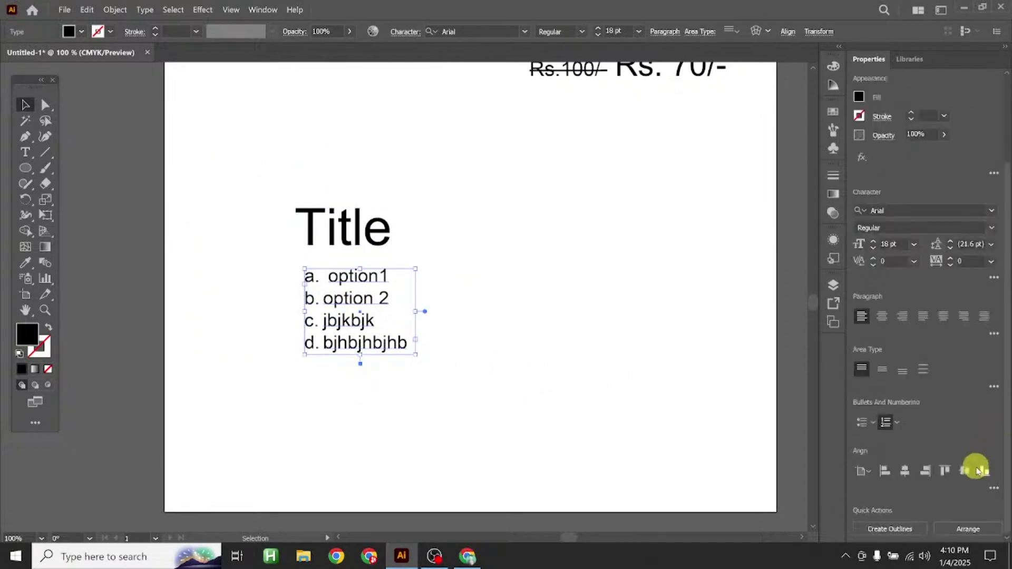
click(454, 355)
drag(375, 240, 309, 235)
drag(285, 158, 408, 354)
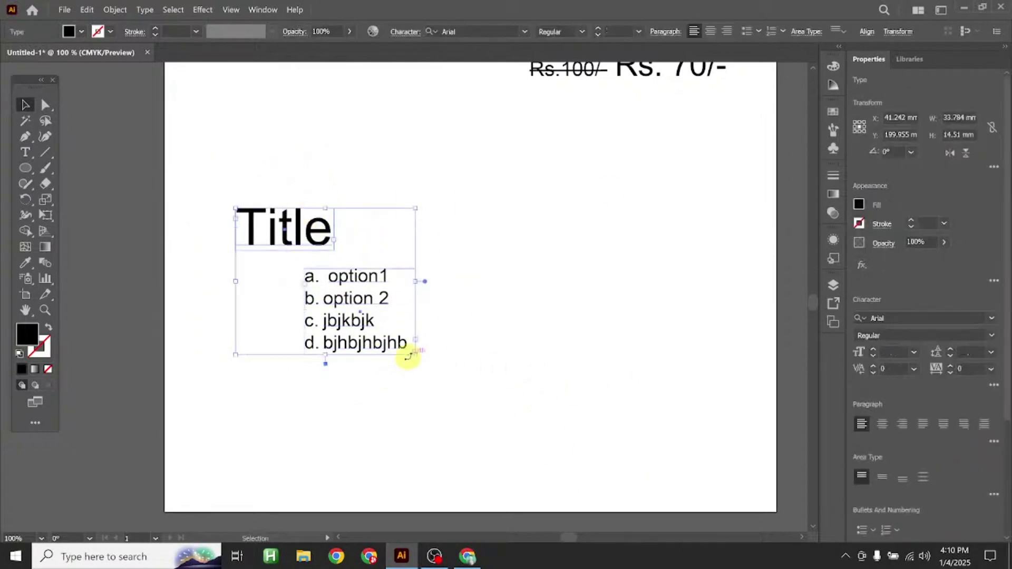
scroll(918, 497, down, 3)
scroll(918, 496, down, 1)
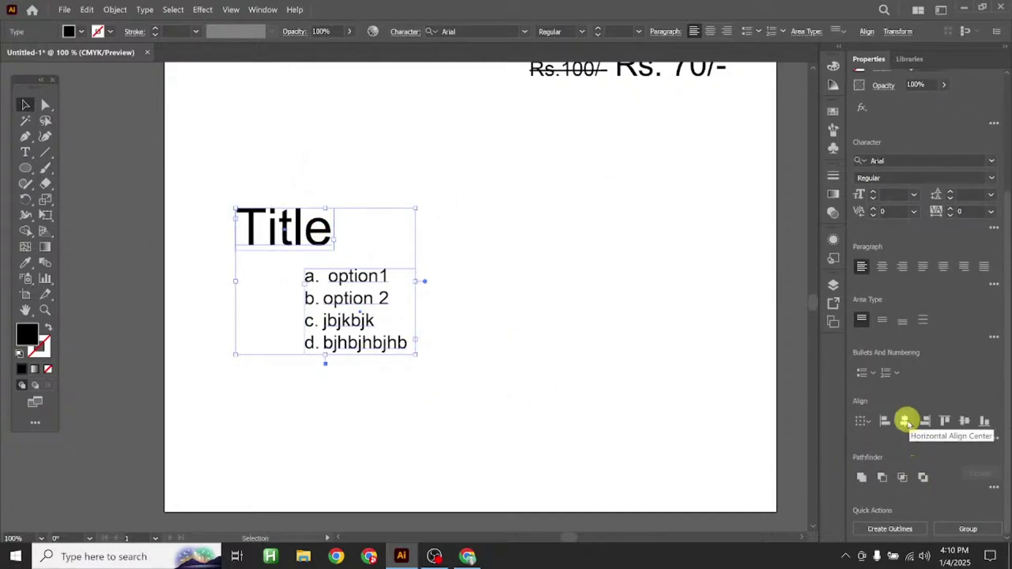
click(926, 421)
click(457, 346)
Offset the title slightly right and down, and align the title and list horizontally by their centers
drag(366, 226, 398, 231)
click(356, 311)
drag(323, 187, 529, 473)
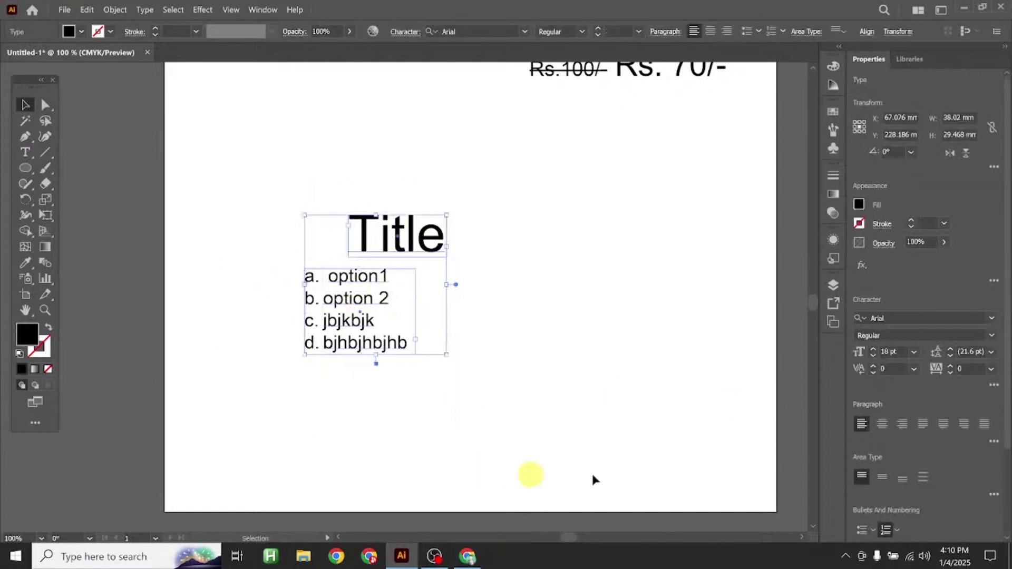
scroll(912, 503, down, 5)
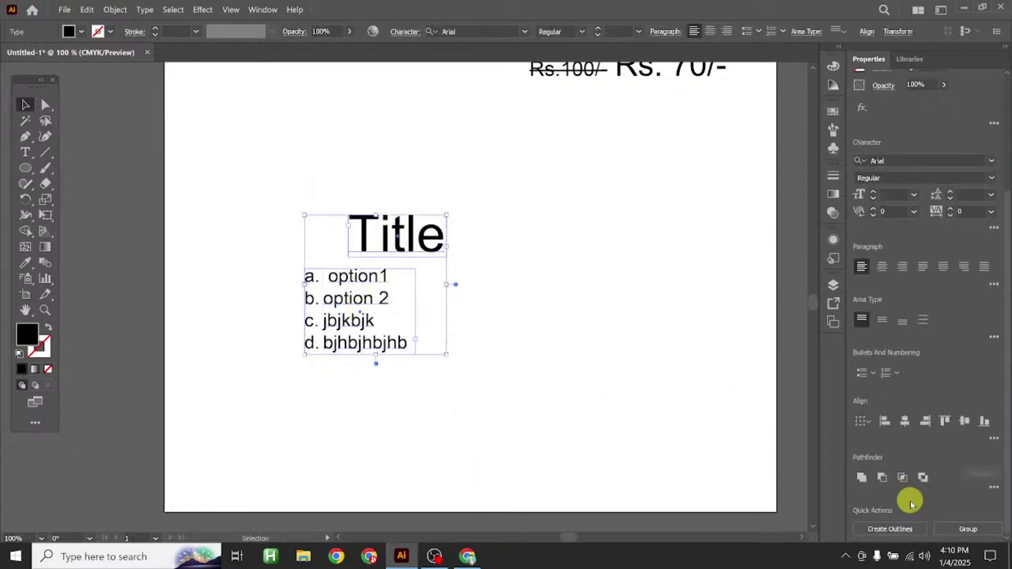
click(905, 421)
click(474, 306)
Move the title and list together to the left and nudge the title slightly right of the list's center
click(364, 329)
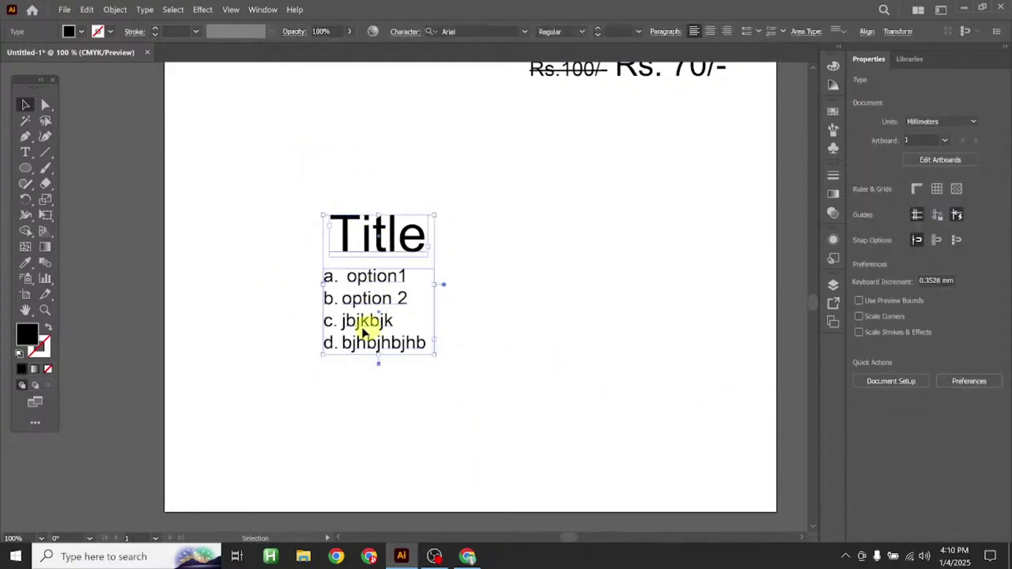
drag(362, 331, 287, 331)
click(447, 332)
click(273, 229)
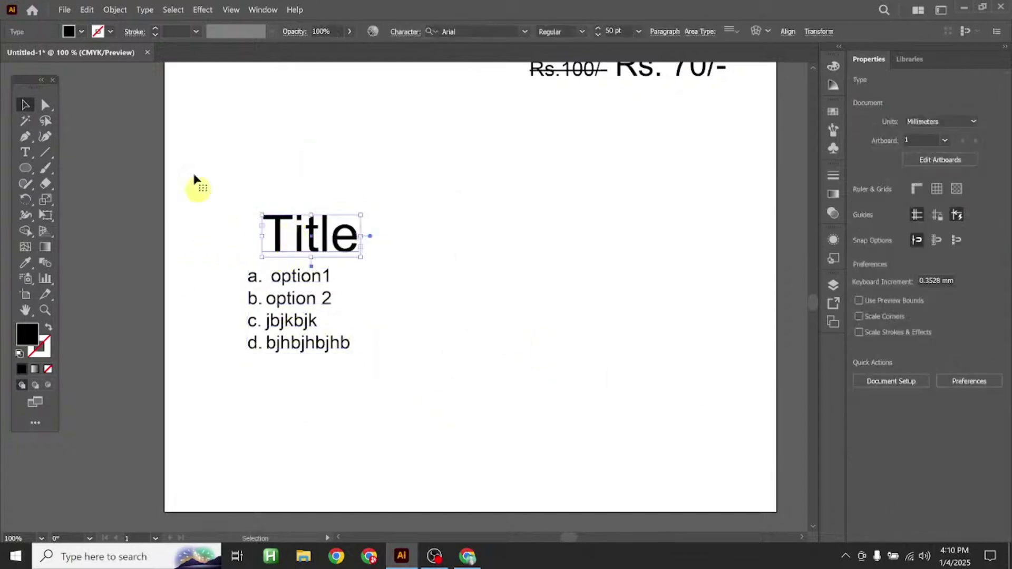
Move the lettered list slightly down to widen the gap below the title, and select the title
drag(194, 179, 421, 414)
scroll(986, 469, down, 3)
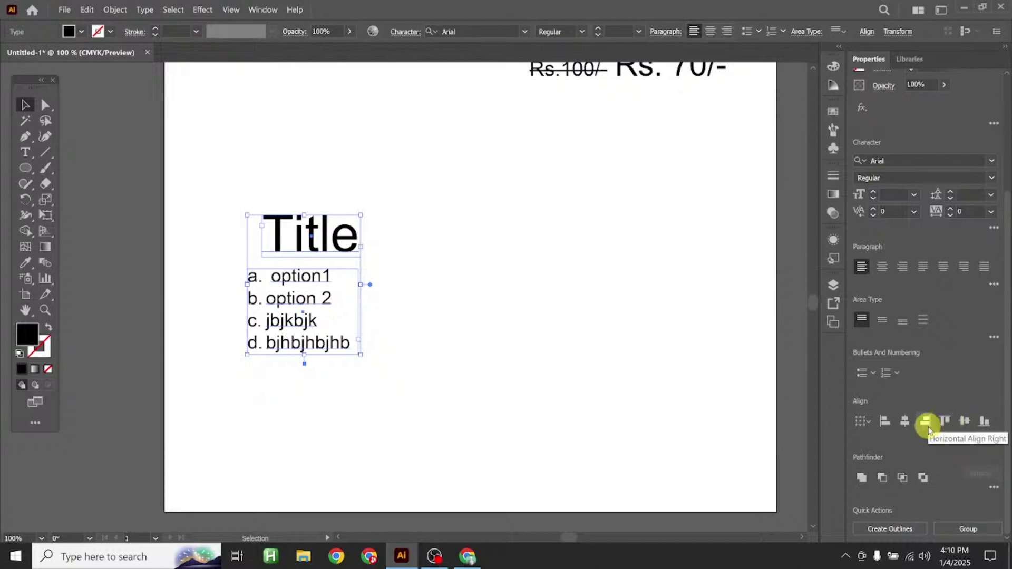
click(396, 411)
drag(287, 296, 289, 316)
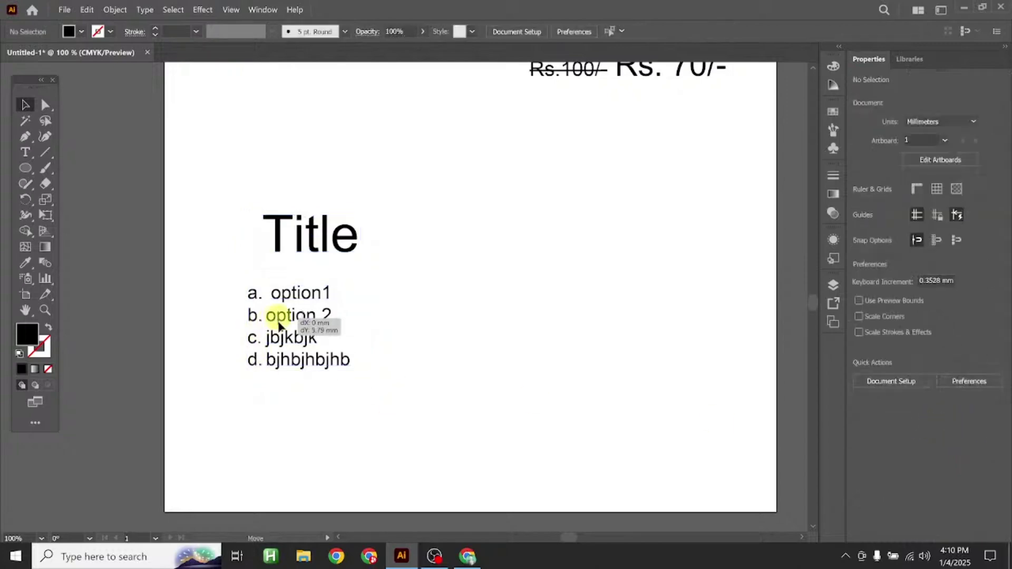
click(297, 221)
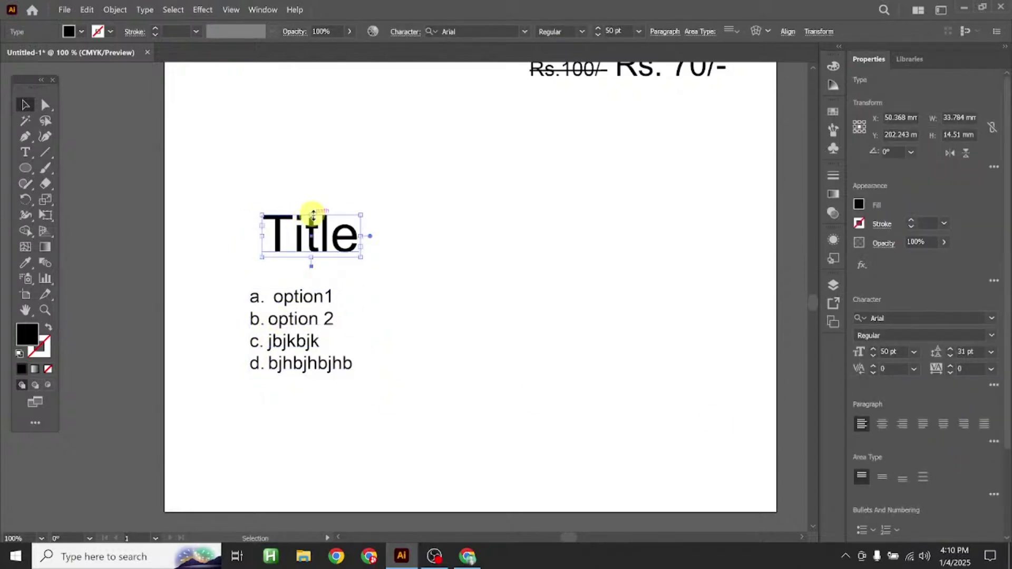
Select the title and the lettered list together and align their top edges
scroll(314, 215, up, 3)
scroll(305, 227, down, 2)
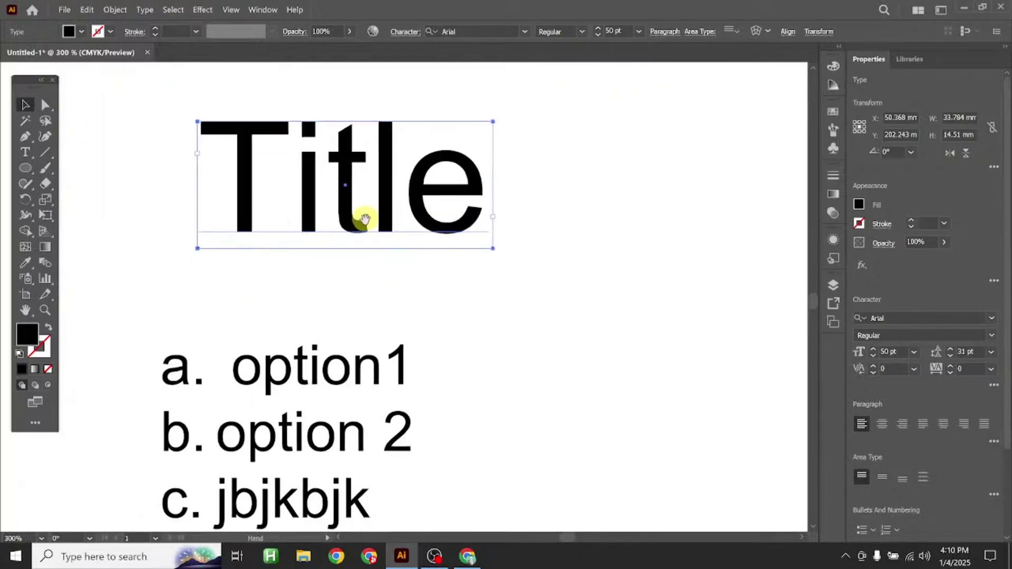
click(320, 346)
key(ctrl+a)
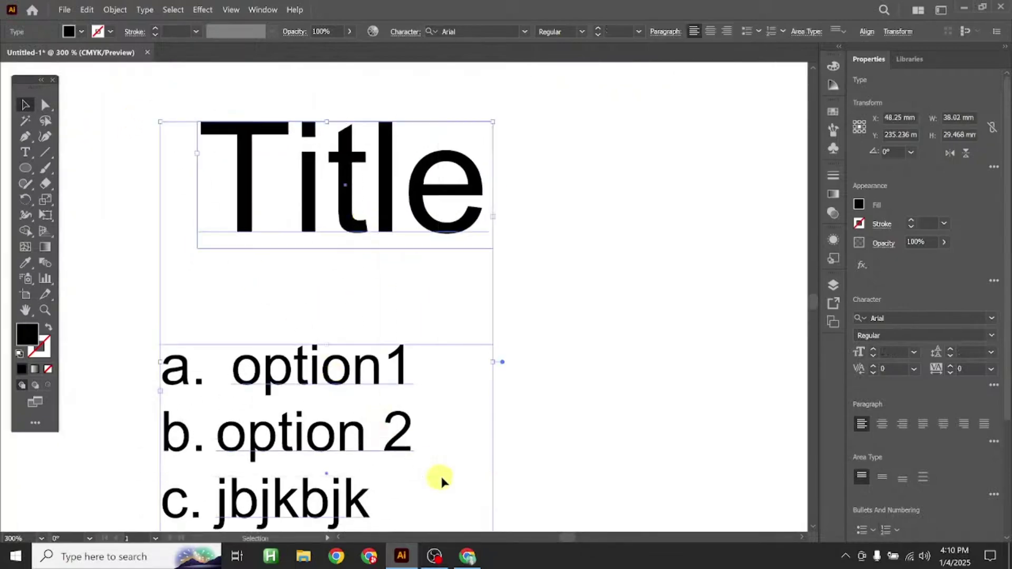
scroll(942, 469, down, 3)
click(947, 420)
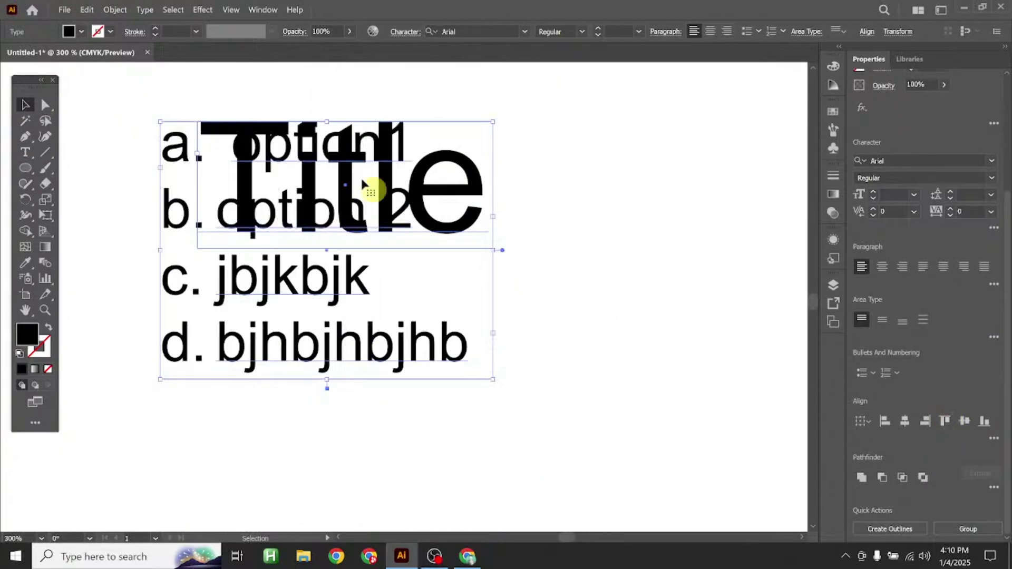
Move the title to the right of the list and align the top edges of both text frames
click(521, 195)
drag(324, 150, 531, 271)
click(373, 142)
drag(240, 72, 525, 411)
click(860, 473)
scroll(927, 485, down, 3)
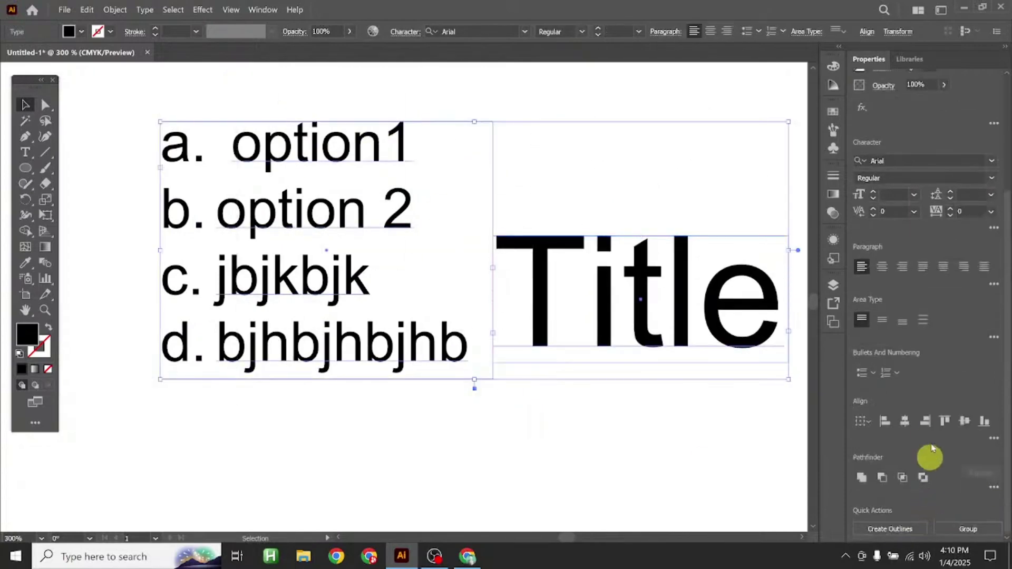
click(946, 421)
click(699, 482)
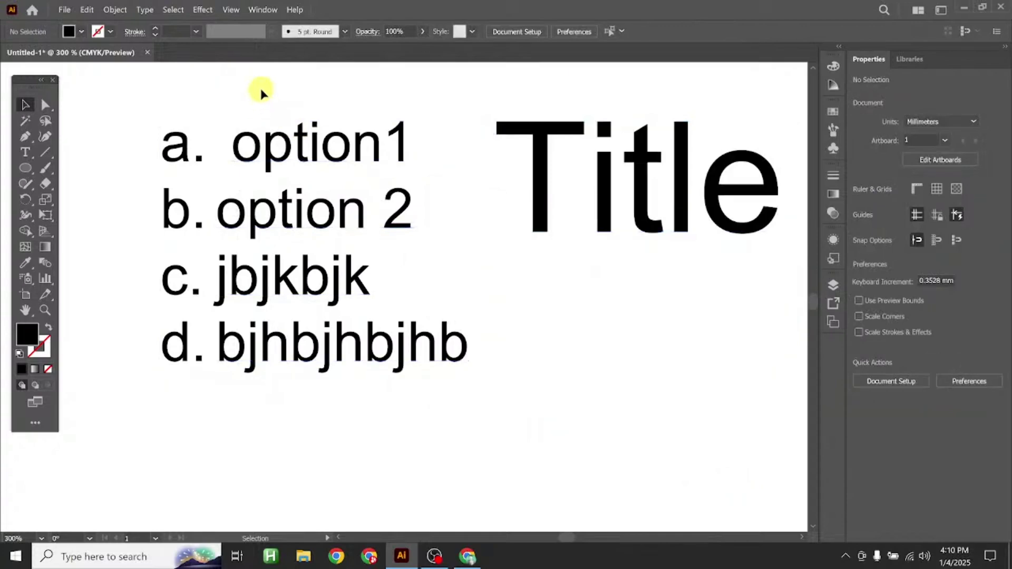
Select the title and list and align their bottom edges
drag(260, 90, 738, 506)
click(604, 154)
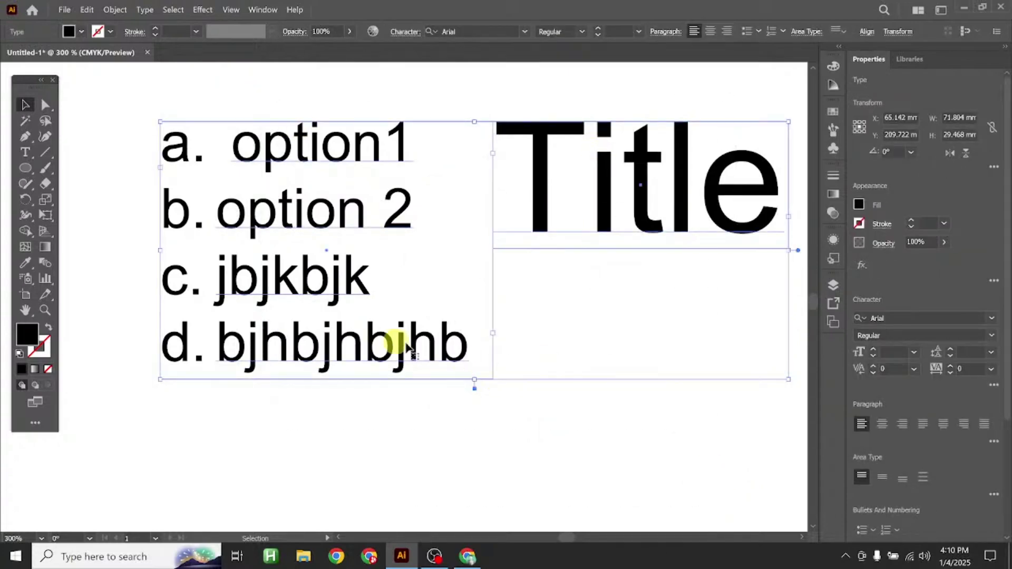
scroll(938, 488, down, 3)
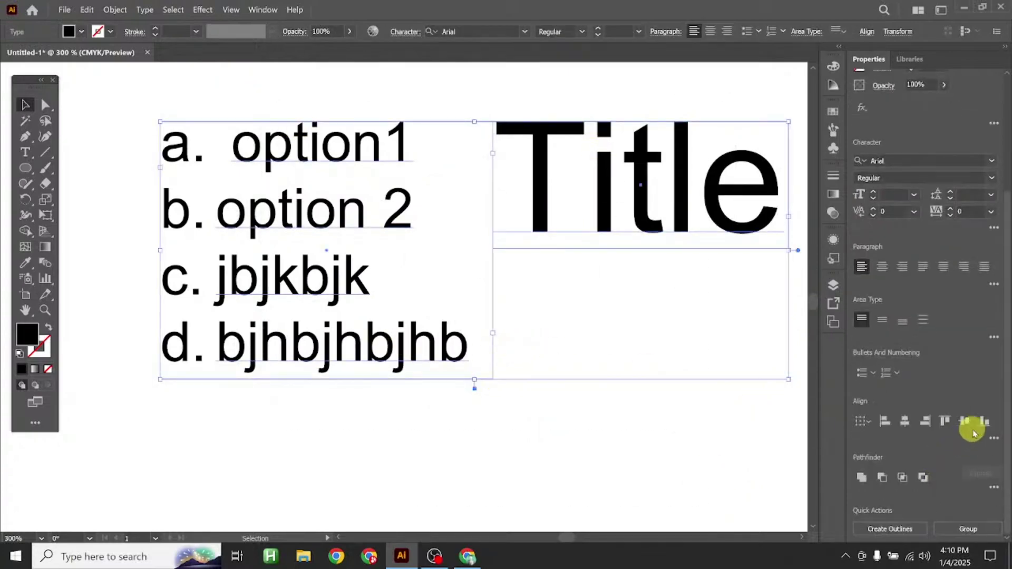
click(986, 423)
click(690, 461)
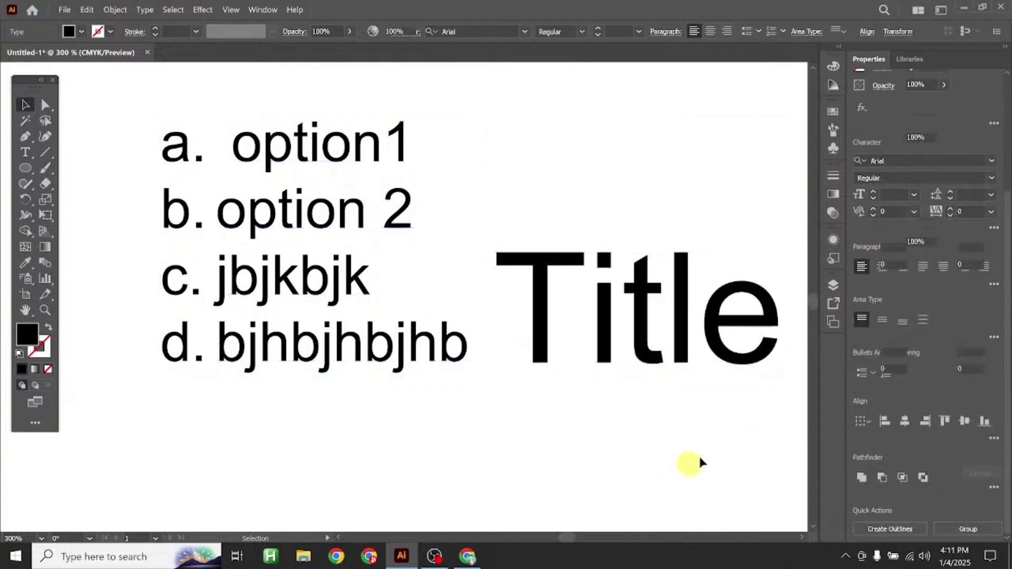
Select the title and list and align them vertically by their centers
drag(208, 165, 816, 317)
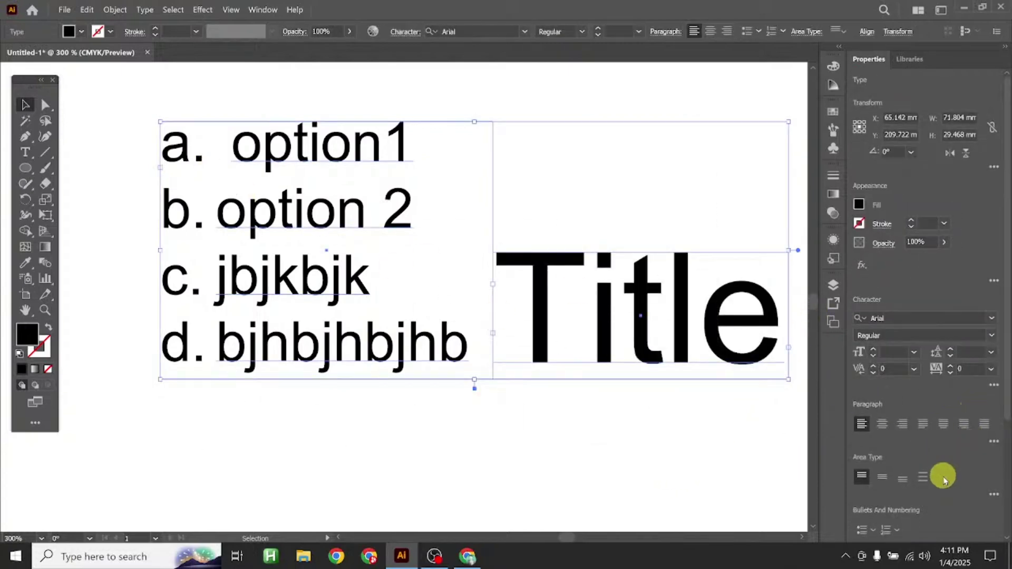
scroll(943, 480, down, 3)
click(965, 421)
click(553, 452)
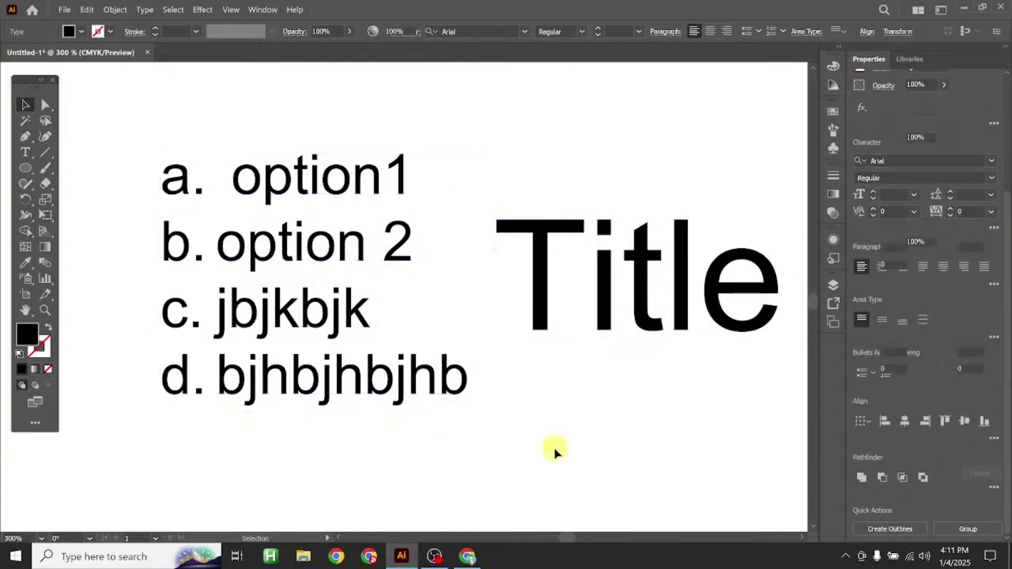
Move the title so it overlaps the list and try to combine the two text frames with Pathfinder Unite
drag(530, 301, 529, 306)
drag(245, 135, 519, 420)
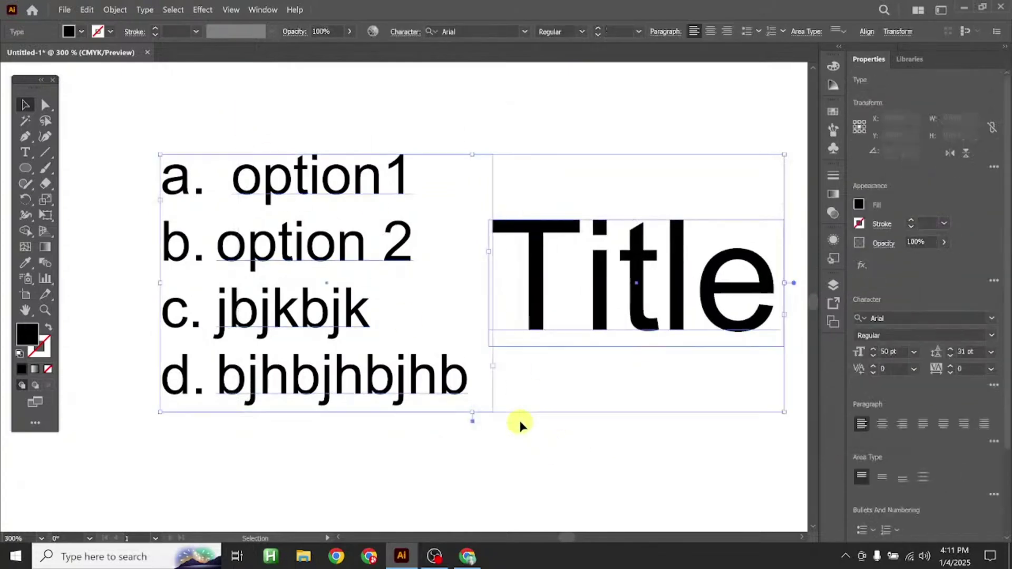
scroll(958, 476, down, 3)
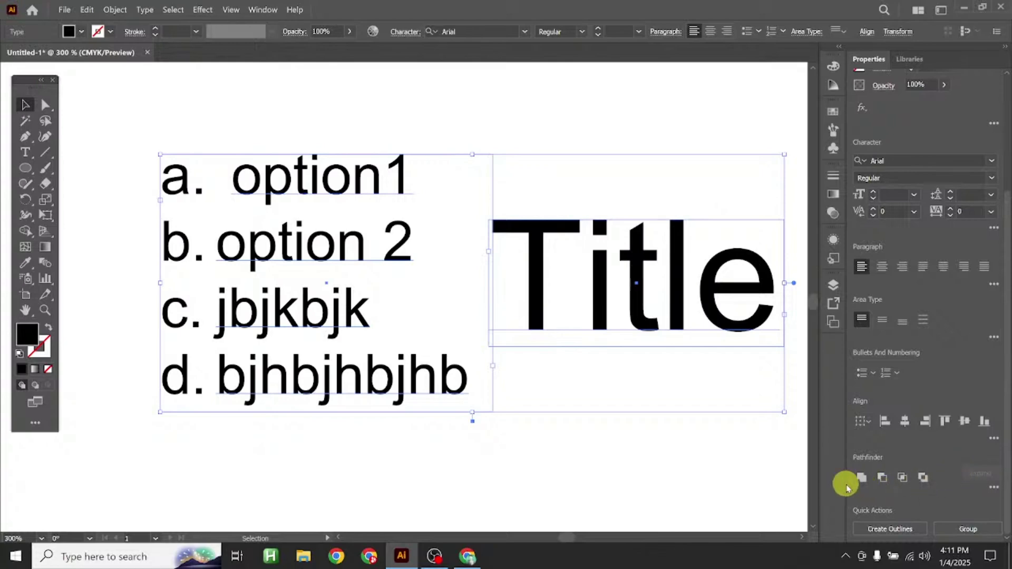
click(716, 491)
drag(599, 305, 475, 316)
drag(257, 136, 436, 422)
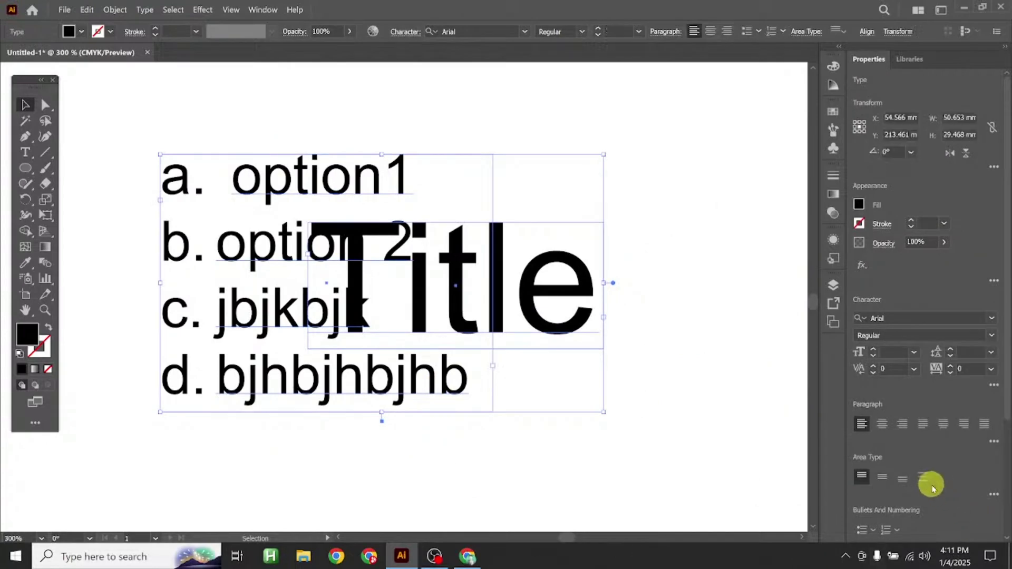
click(865, 482)
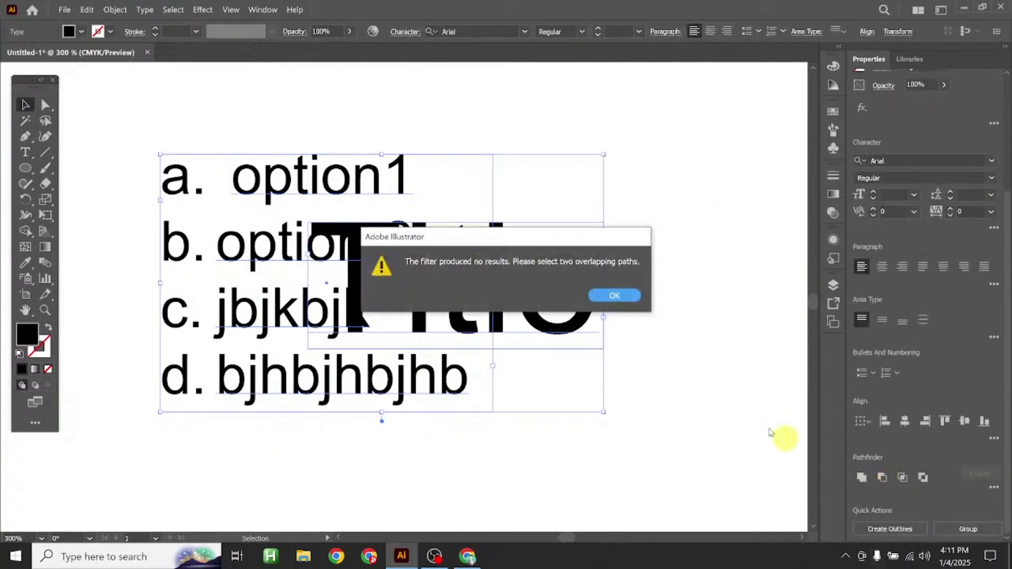
click(628, 294)
click(713, 378)
Move the title back toward the right of the list and expand its object and fill
drag(570, 331, 689, 335)
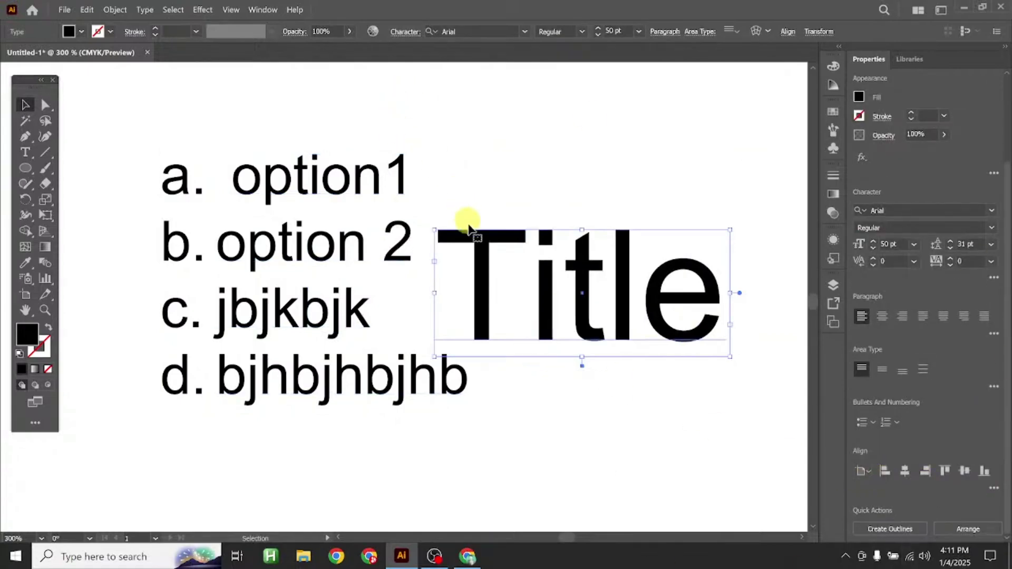
drag(464, 232, 456, 237)
click(115, 10)
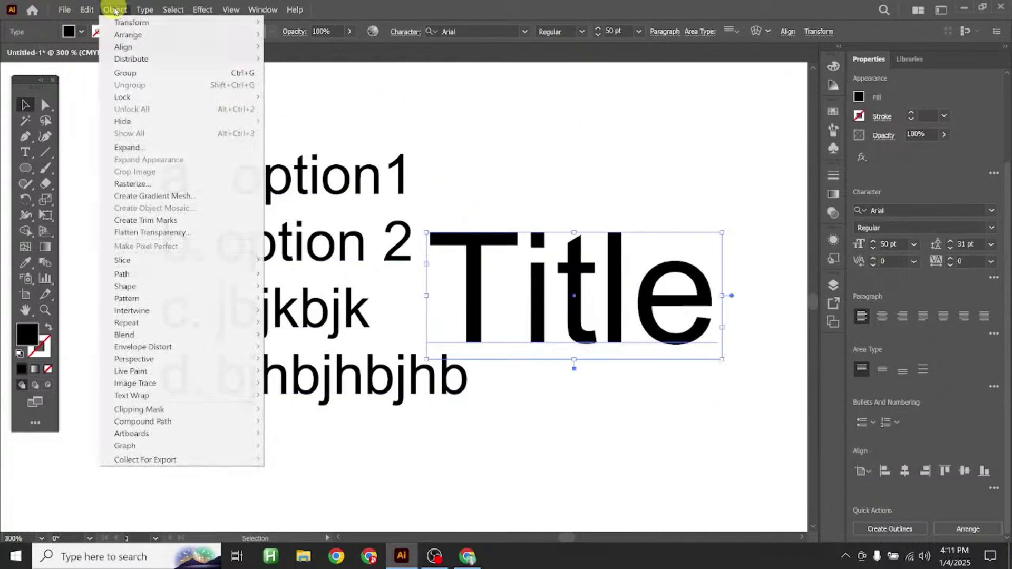
click(138, 148)
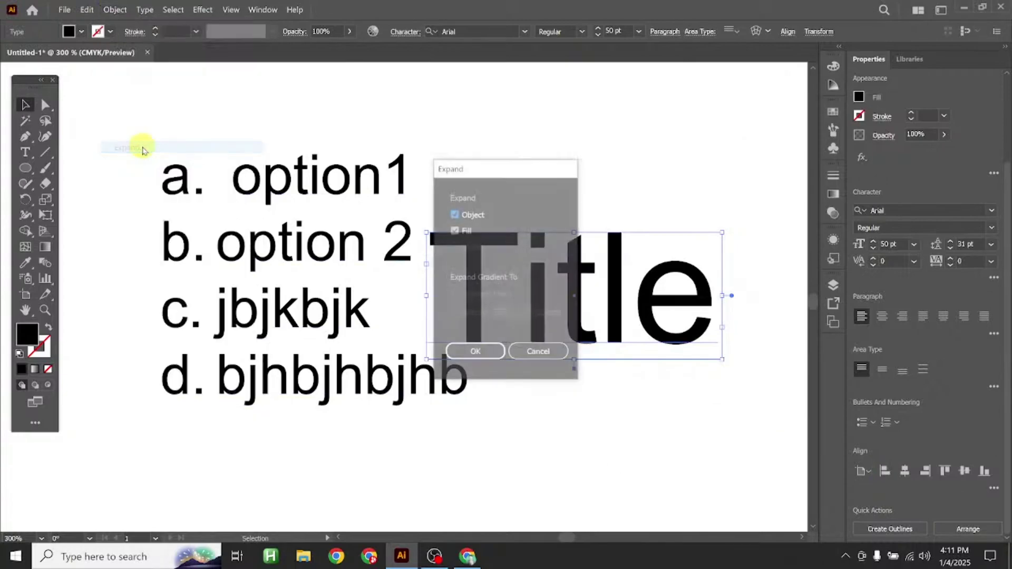
click(477, 351)
Duplicate the expanded title slightly up and right so the copies overlap, and select both copies
drag(471, 321, 492, 232)
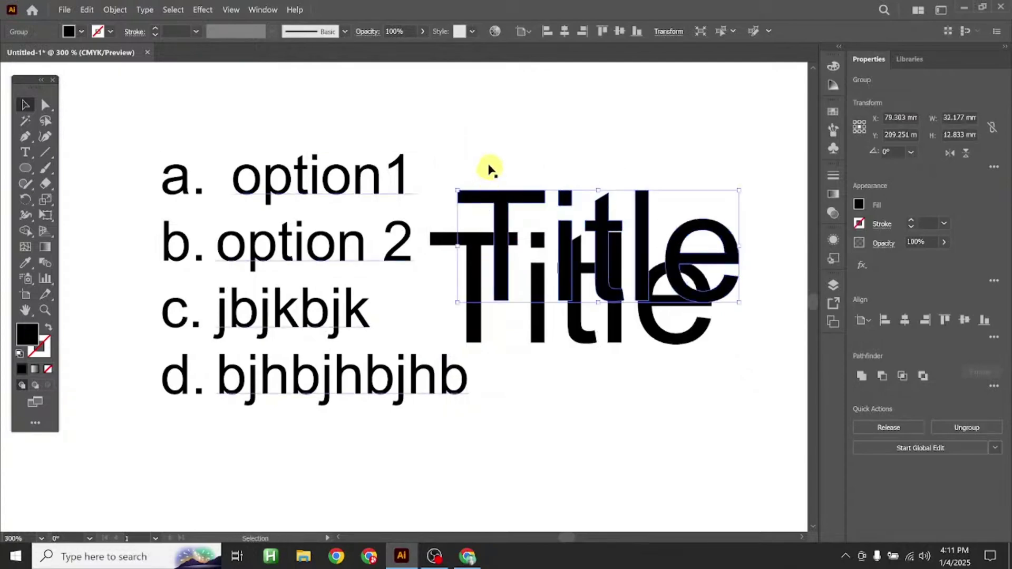
click(509, 186)
key(ctrl+a)
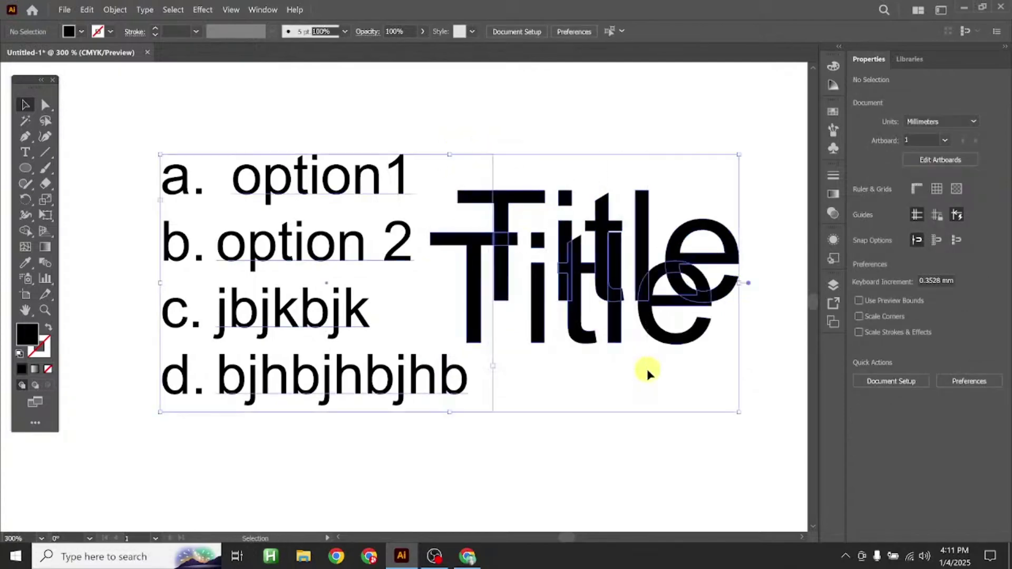
click(758, 365)
click(642, 206)
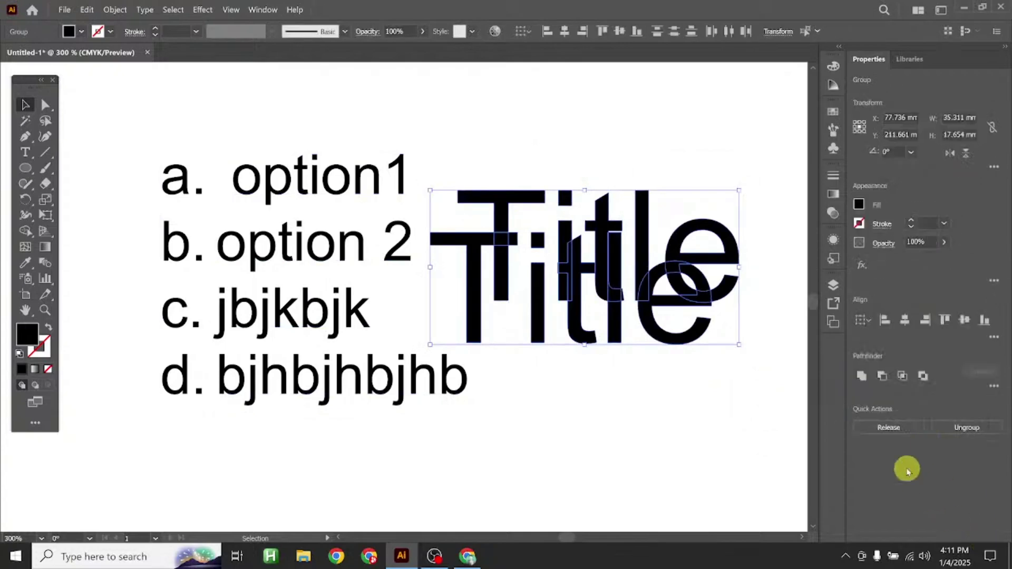
Try Minus Front on the overlapping titles, undo it, and apply Pathfinder Exclude instead
click(882, 374)
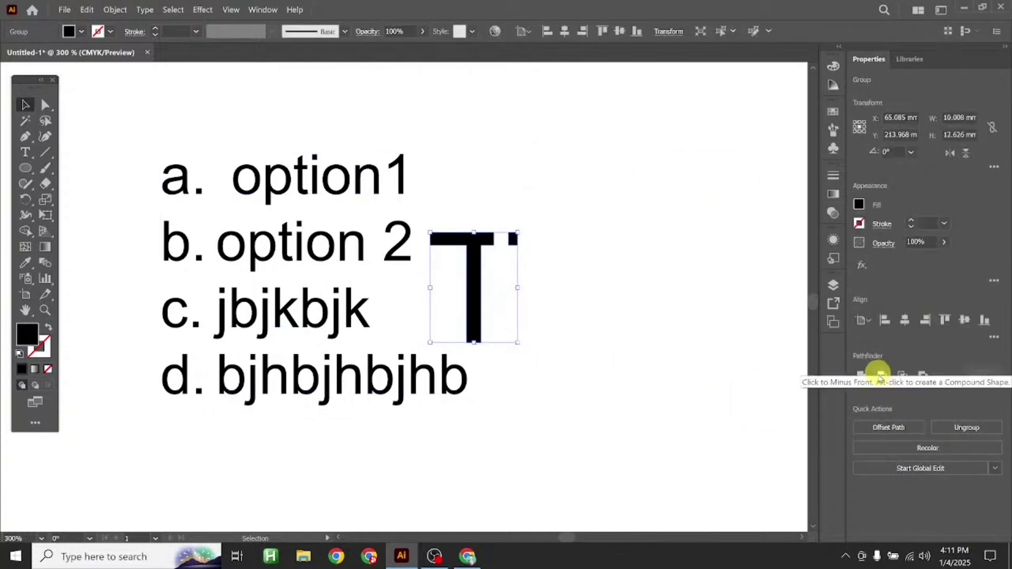
key(ctrl+z)
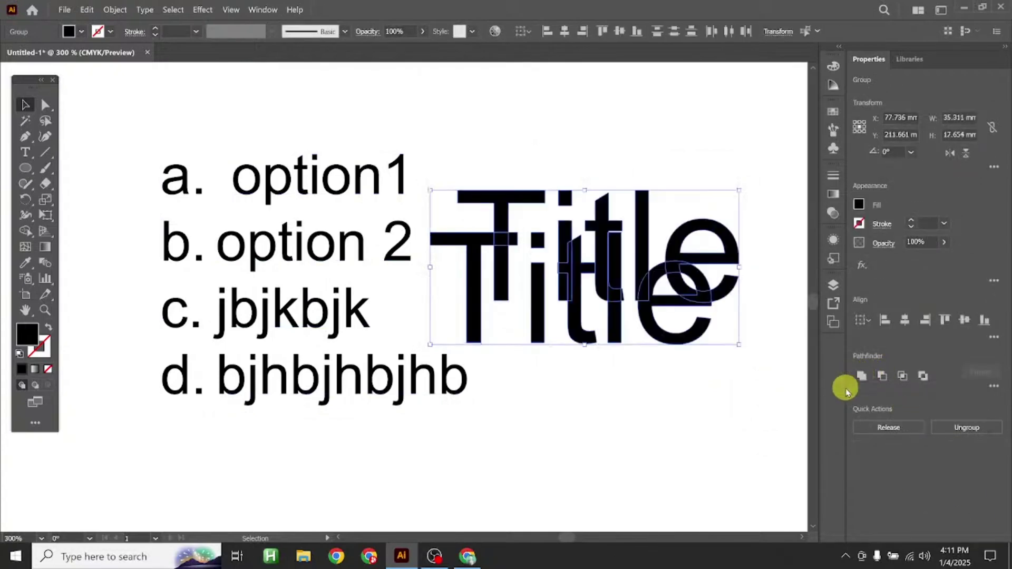
click(863, 376)
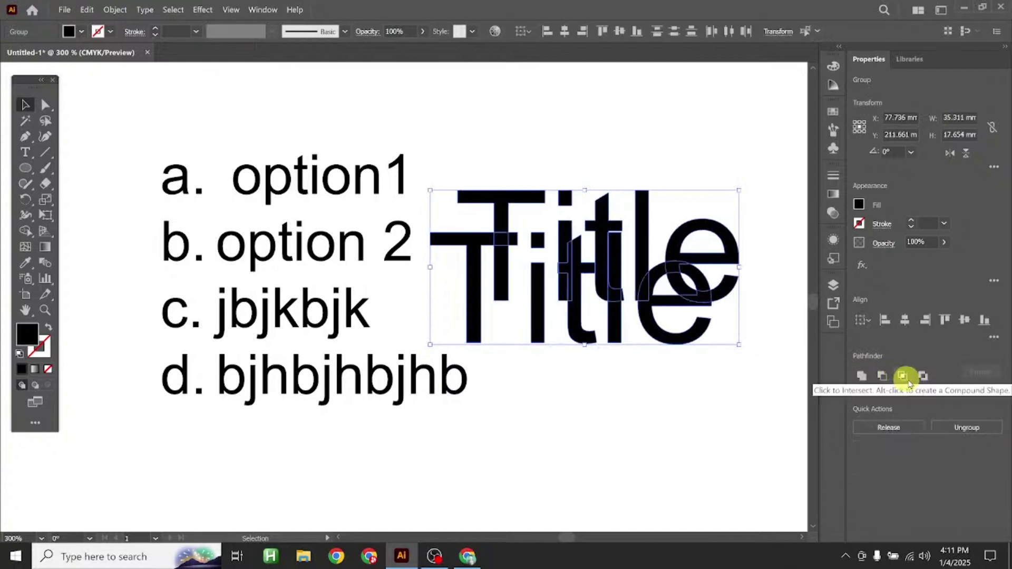
click(922, 376)
click(731, 435)
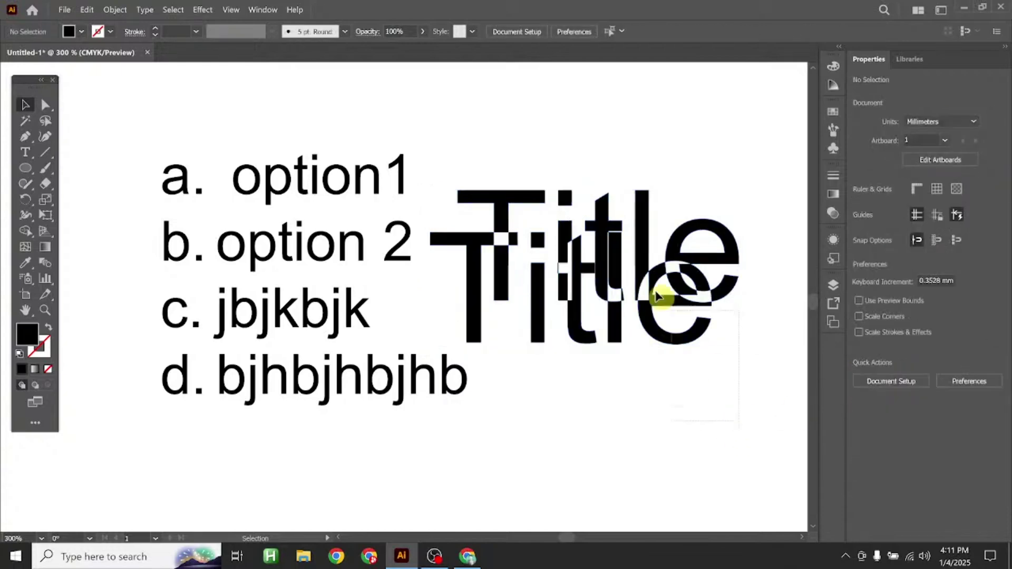
Delete the combined title shape, and undo back to the single expanded title
click(565, 198)
key(Delete)
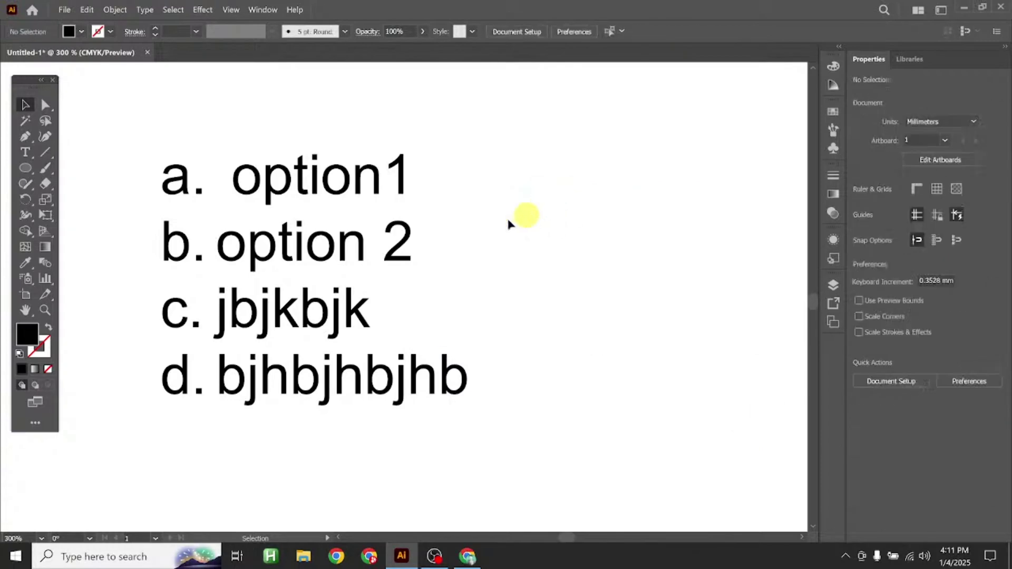
click(119, 16)
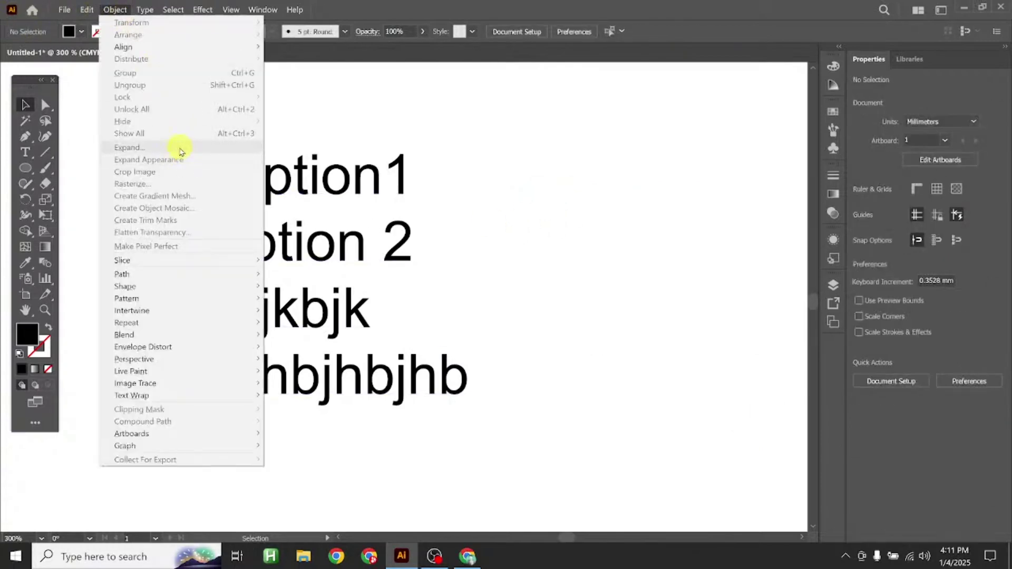
key(Escape)
key(ctrl+minus)
key(ctrl+minus)
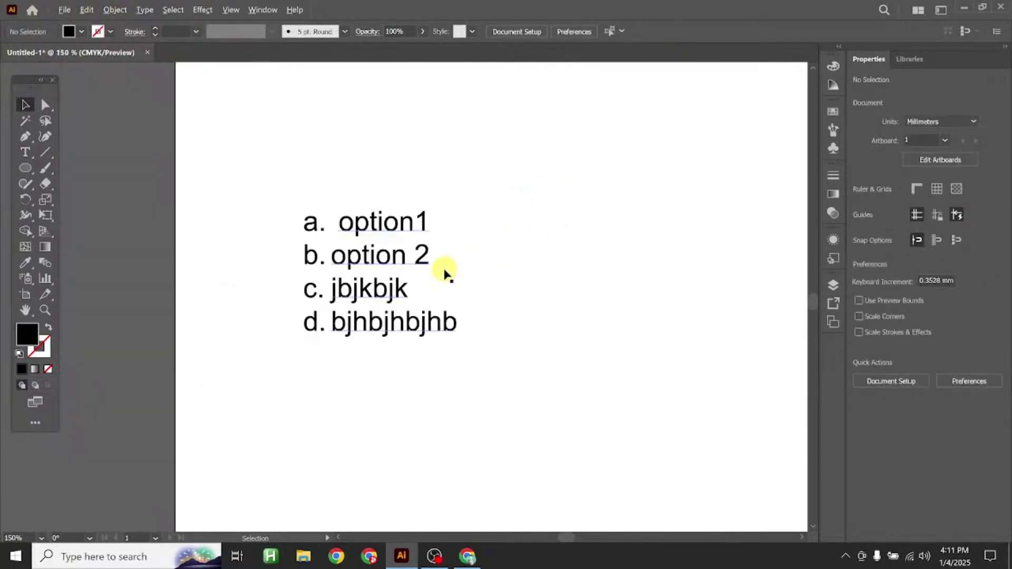
key(ctrl+z)
key(ctrl+z)
key(ctrl+z)
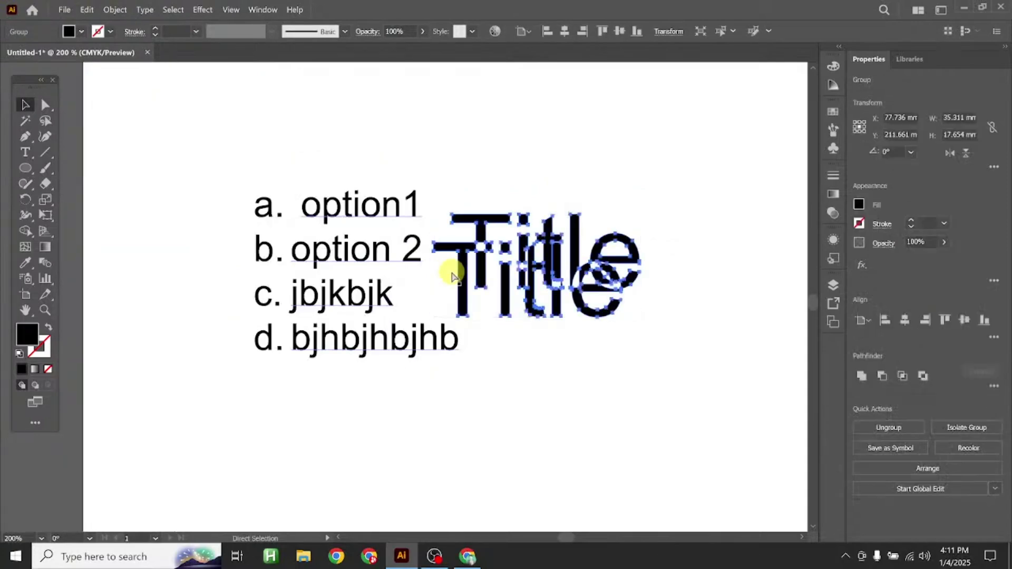
Move the expanded title further right of the list and shift the list slightly right toward it
drag(515, 289, 576, 304)
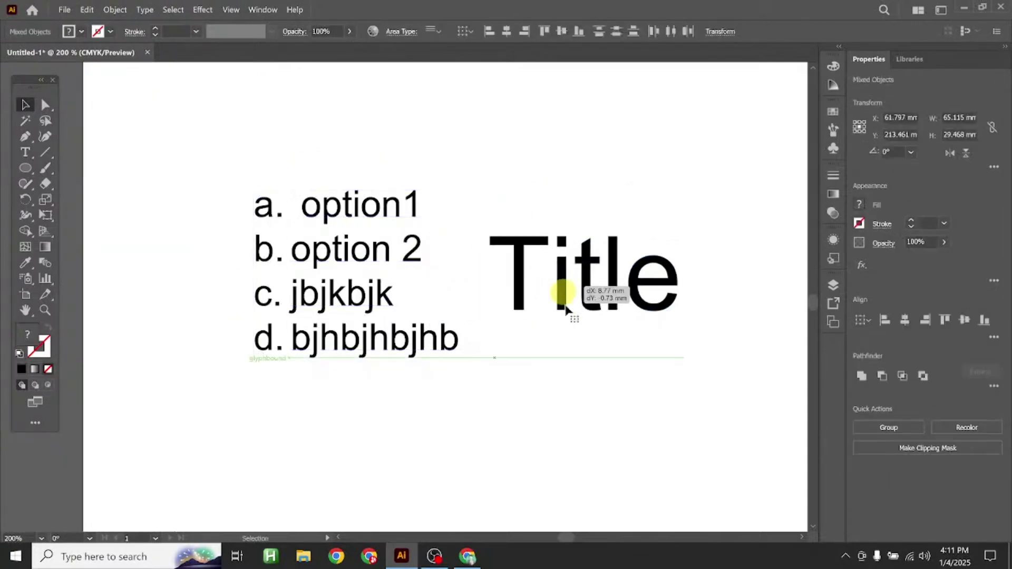
drag(398, 250, 343, 261)
click(737, 401)
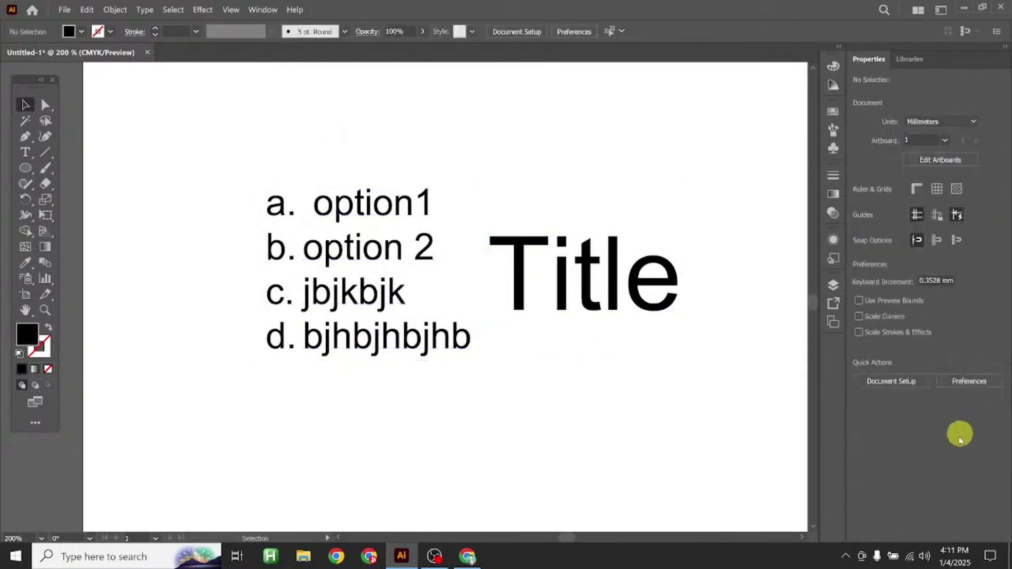
Select the lettered list and view the additional align, distribute and spacing options
click(372, 216)
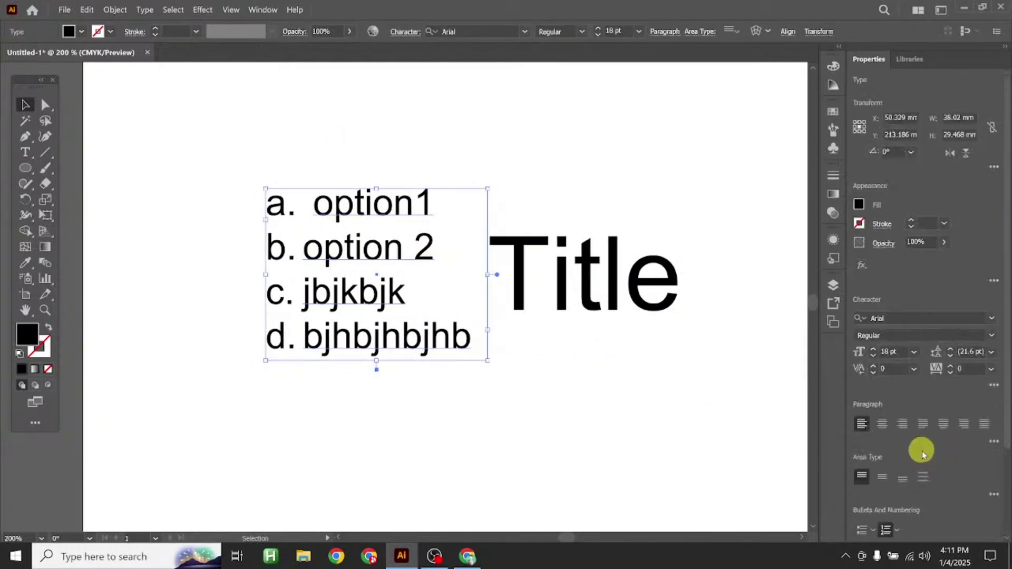
click(994, 488)
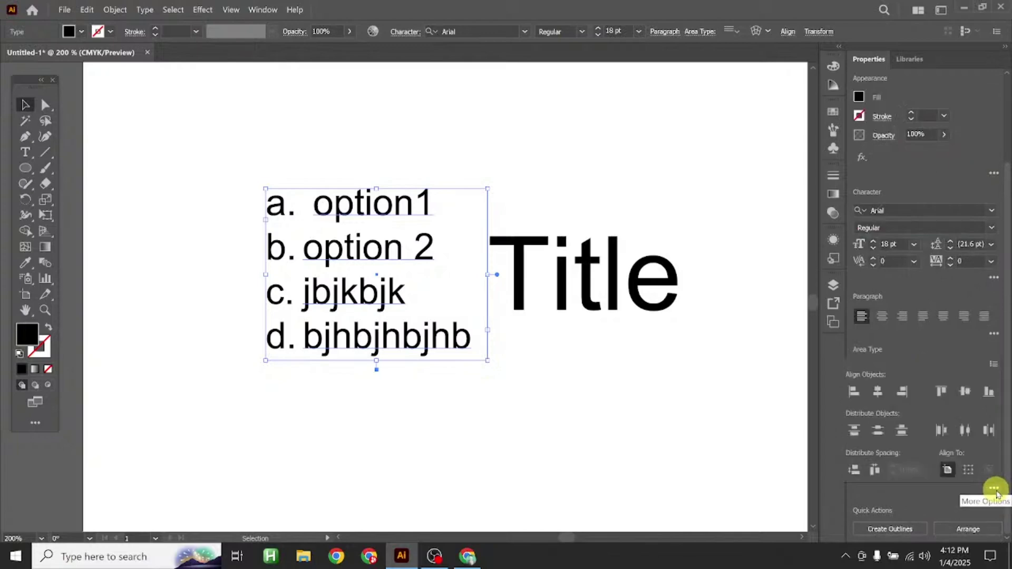
click(995, 490)
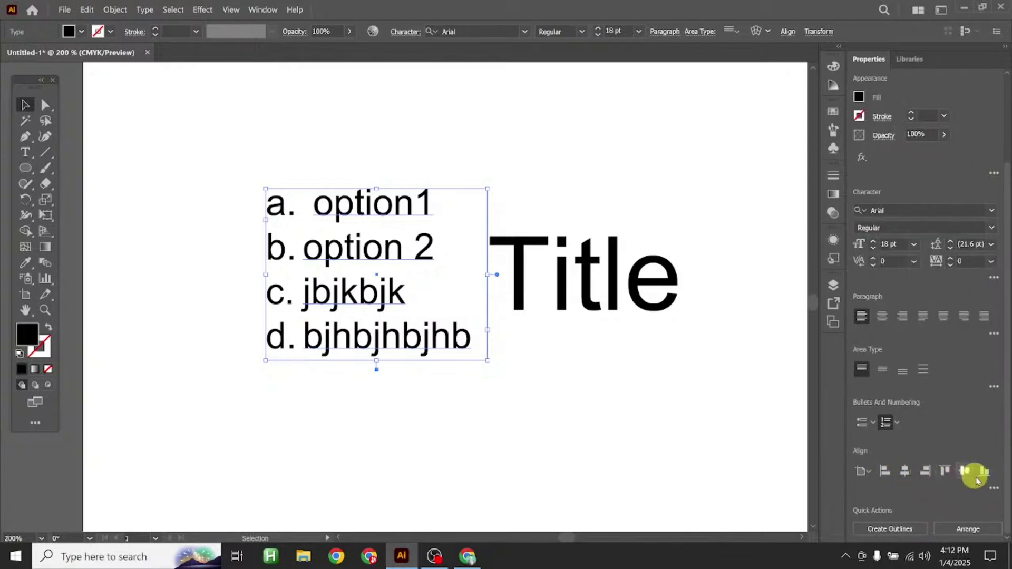
click(994, 489)
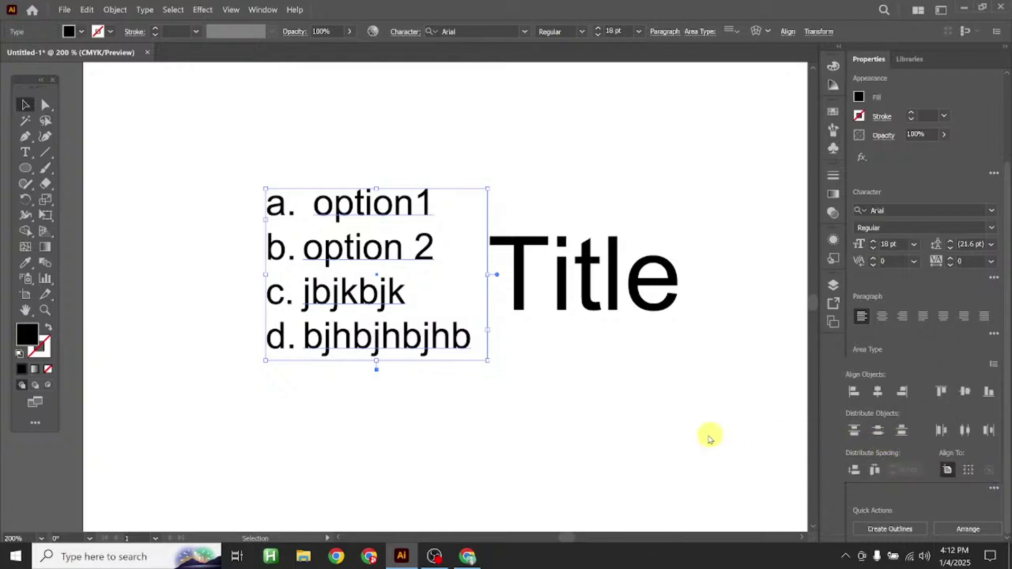
click(355, 265)
scroll(369, 251, down, 2)
scroll(369, 250, right, 1)
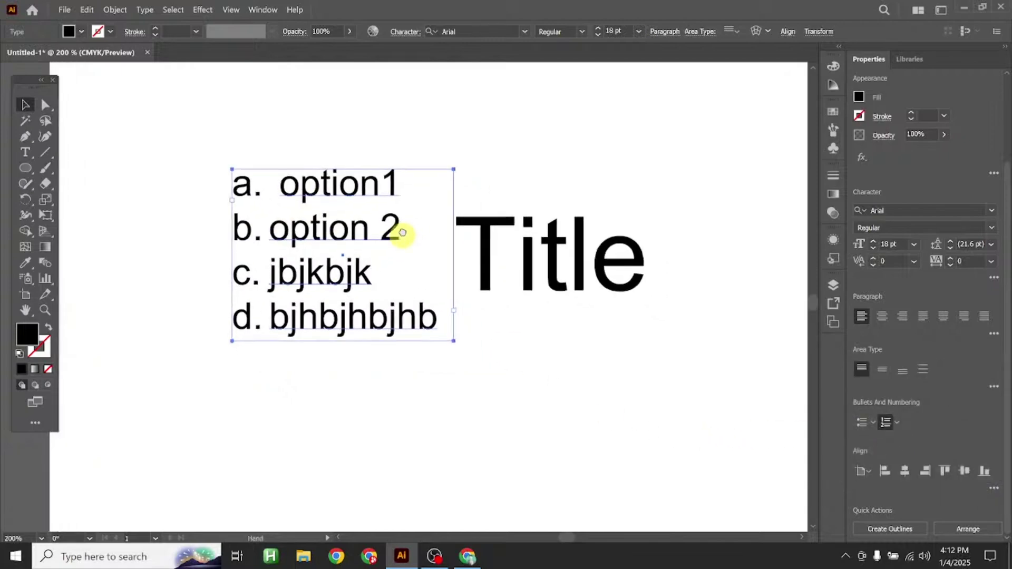
Draw two fully rounded black bars below the list, duplicate the longer one underneath, and shorten the copy to about 23 mm wide
drag(26, 176, 79, 181)
drag(359, 361, 513, 420)
click(25, 104)
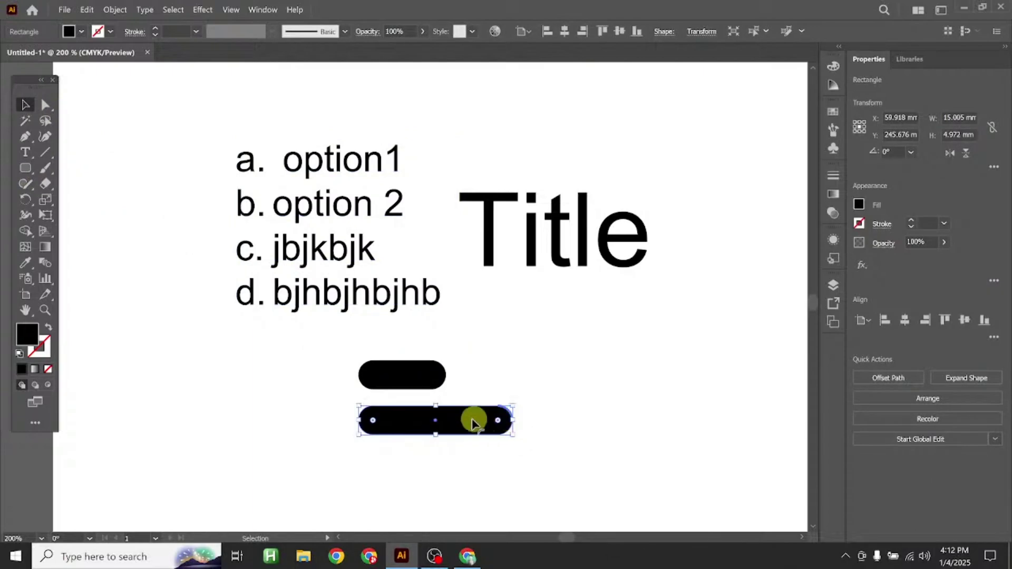
drag(451, 422, 455, 466)
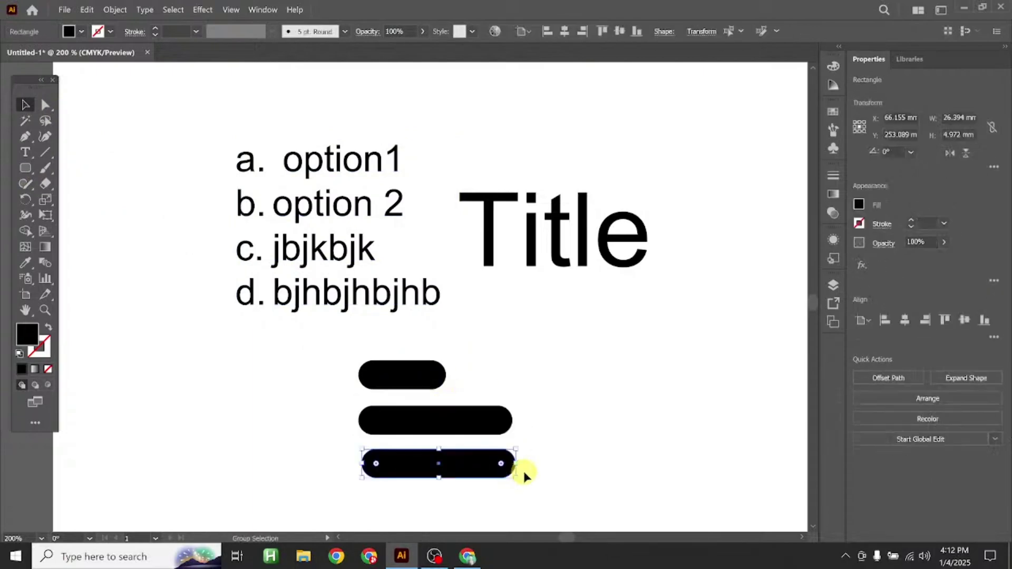
drag(519, 465, 496, 465)
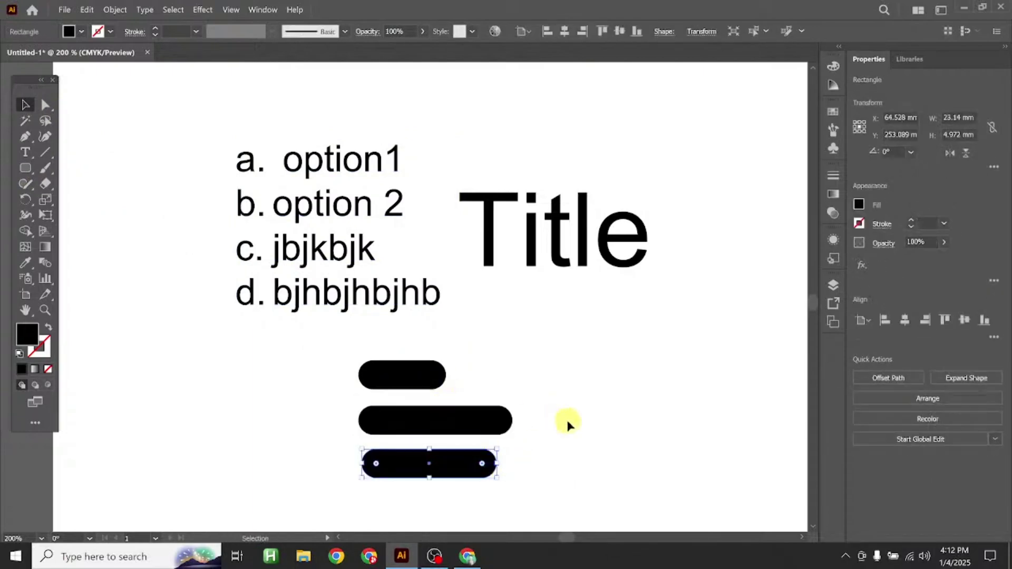
Select the three stacked bars and place a duplicate set to their right, slightly higher
click(564, 418)
drag(512, 503, 511, 498)
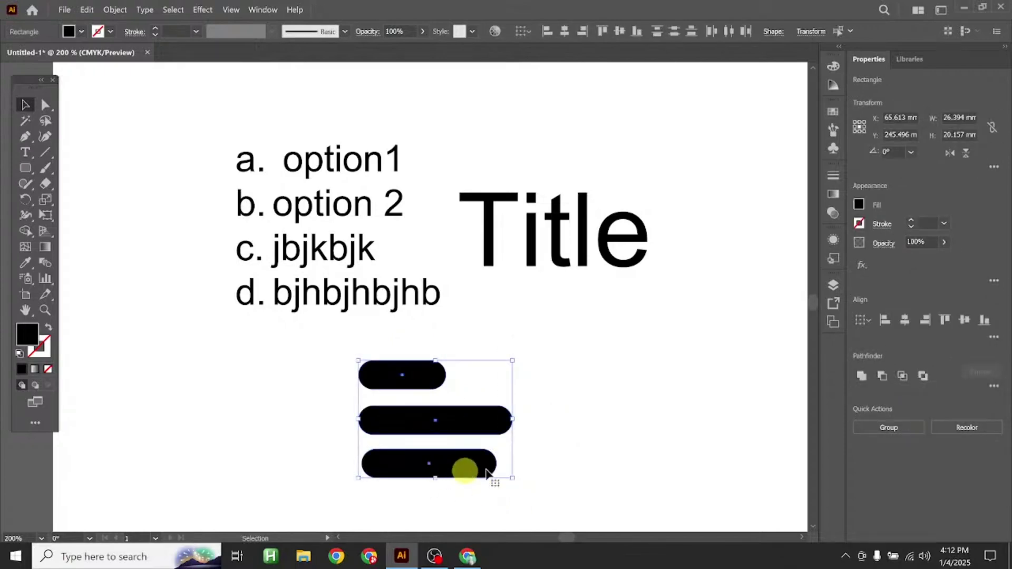
click(463, 481)
drag(463, 458, 421, 377)
key(ctrl+z)
drag(406, 414, 598, 399)
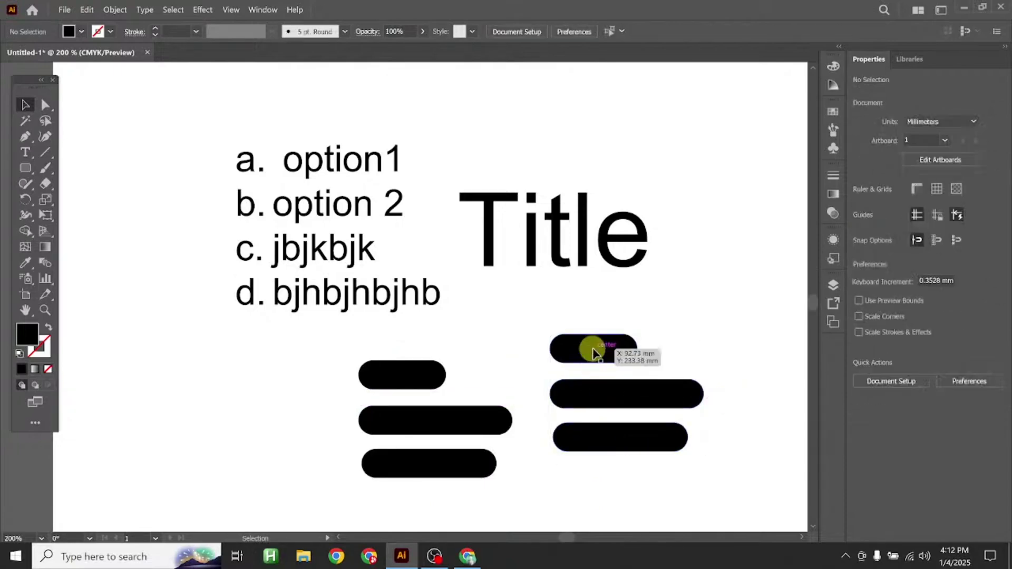
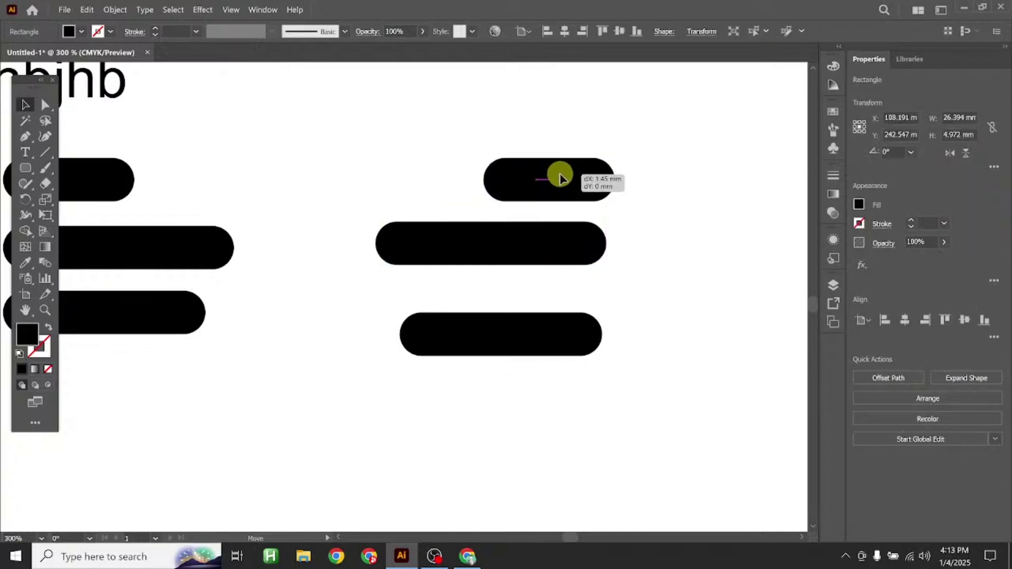
Select the three duplicated bars and distribute them vertically by their top edges and by their bottom edges
click(551, 244)
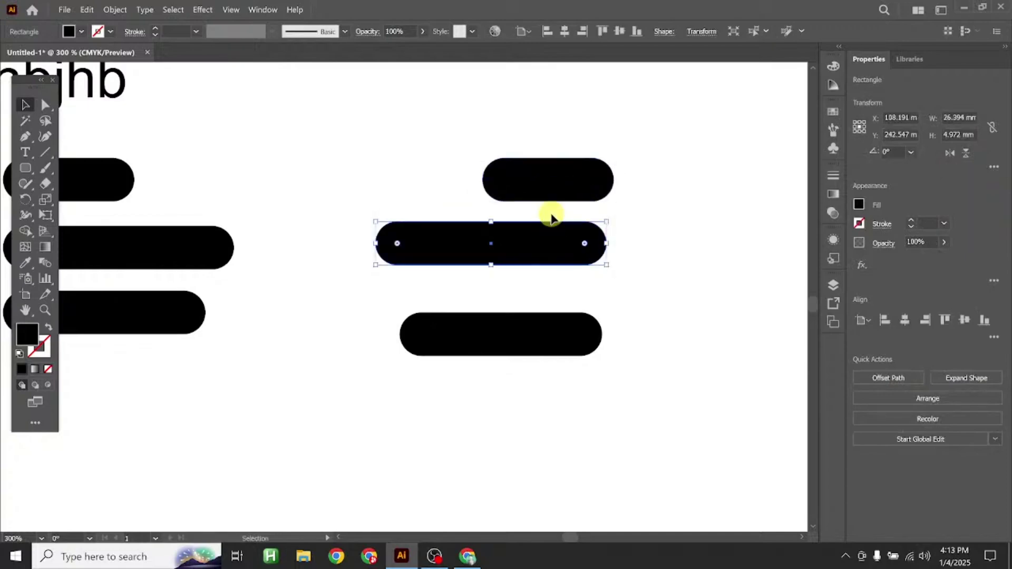
scroll(551, 219, up, 1)
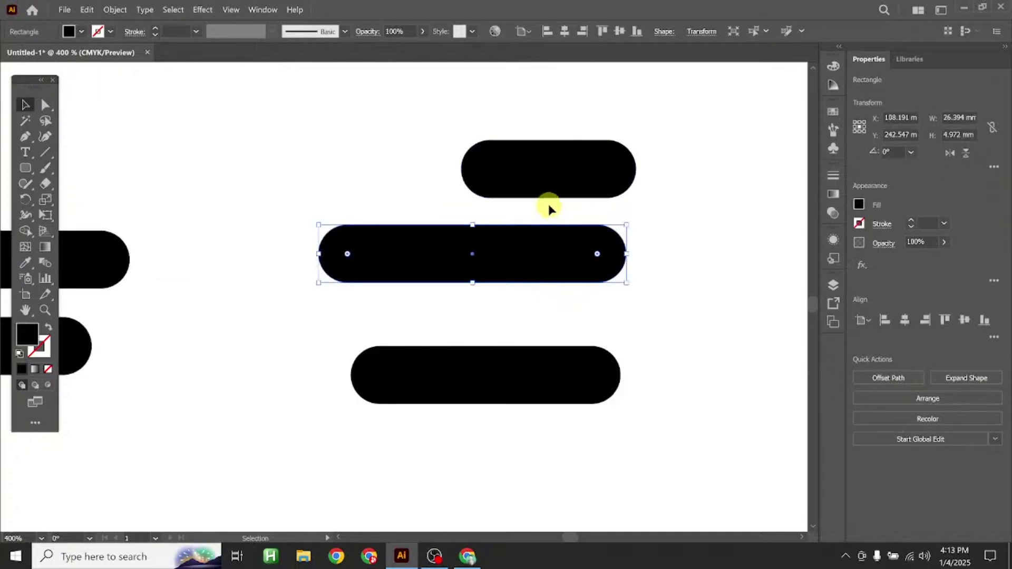
click(543, 384)
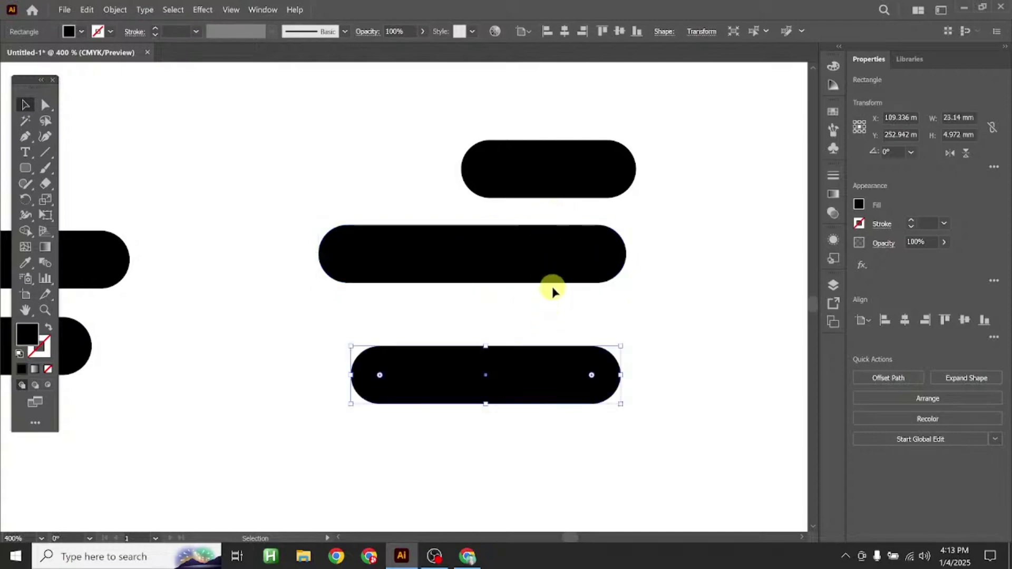
click(648, 382)
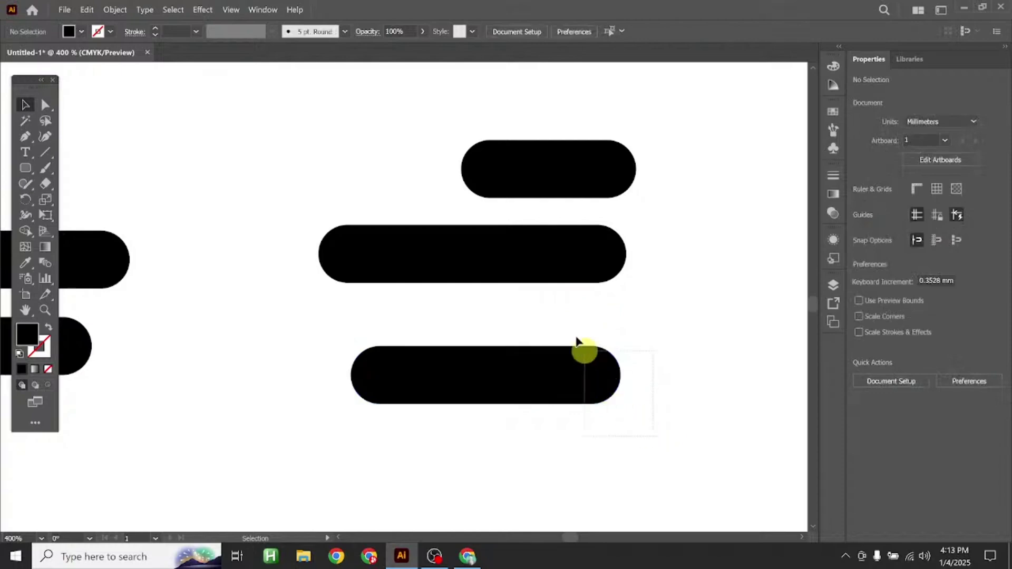
drag(576, 341, 506, 125)
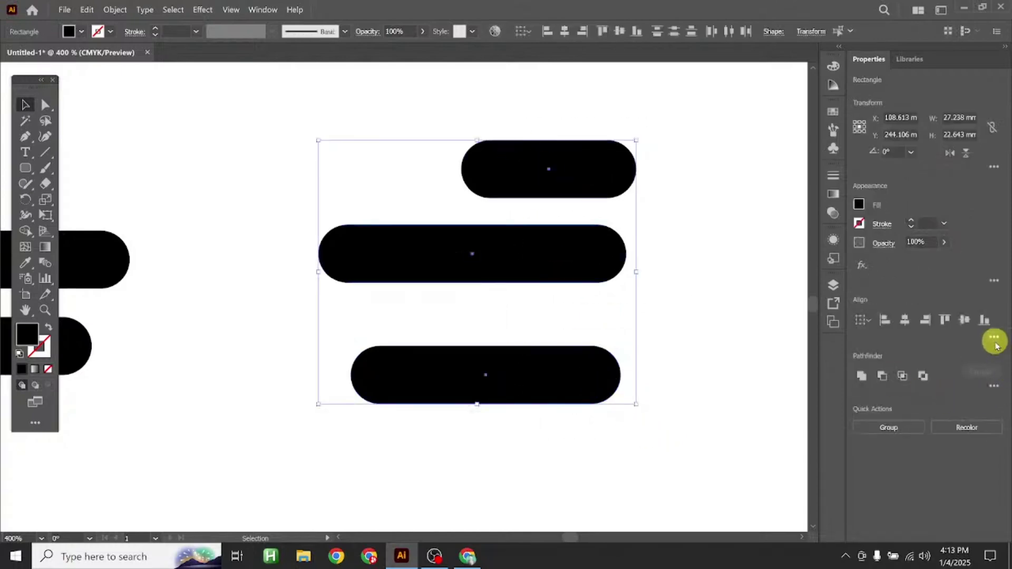
click(994, 339)
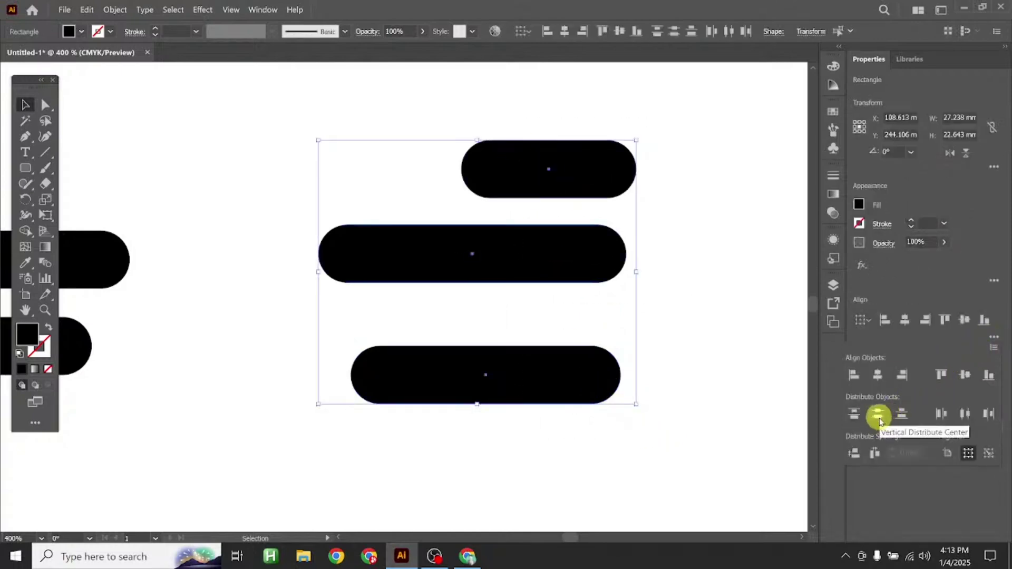
click(854, 414)
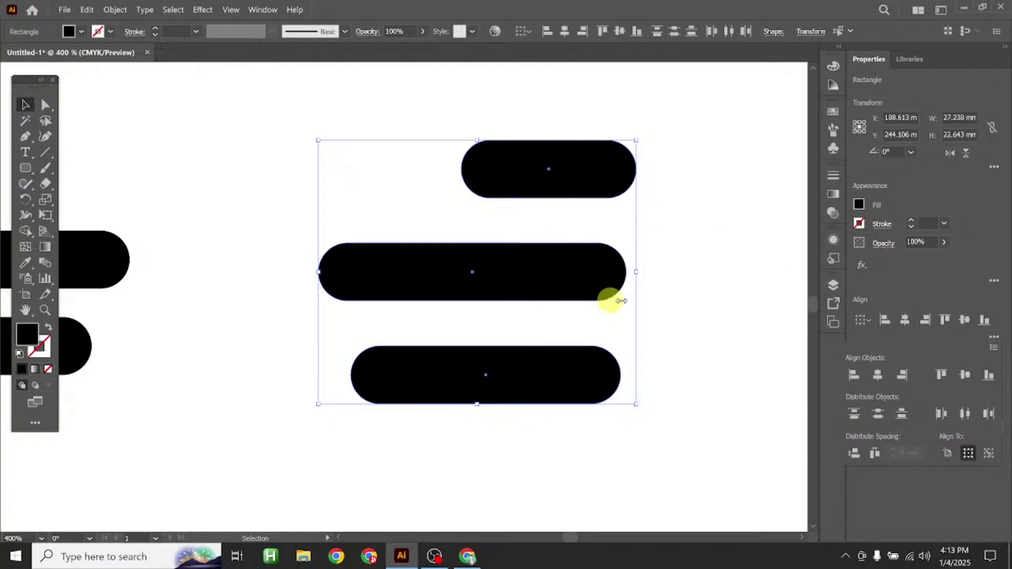
click(901, 415)
Knock the bars out of alignment, shifting the short top bar left and the bottom bar slightly right
drag(558, 172, 445, 174)
click(646, 211)
drag(501, 403, 524, 395)
Distribute the three bars evenly by their vertical centers and align them on their horizontal centers
drag(436, 104, 579, 434)
click(996, 388)
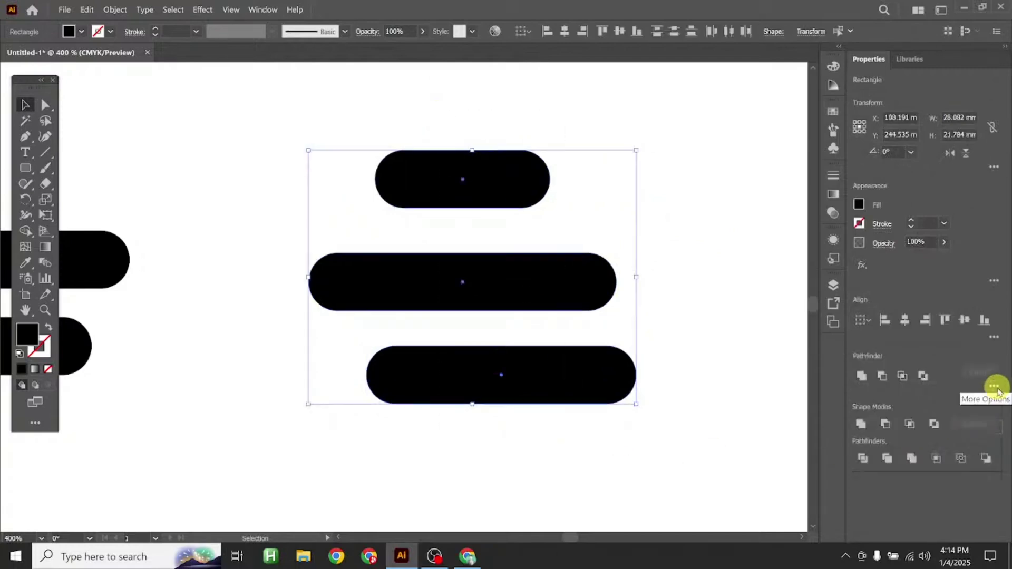
click(911, 505)
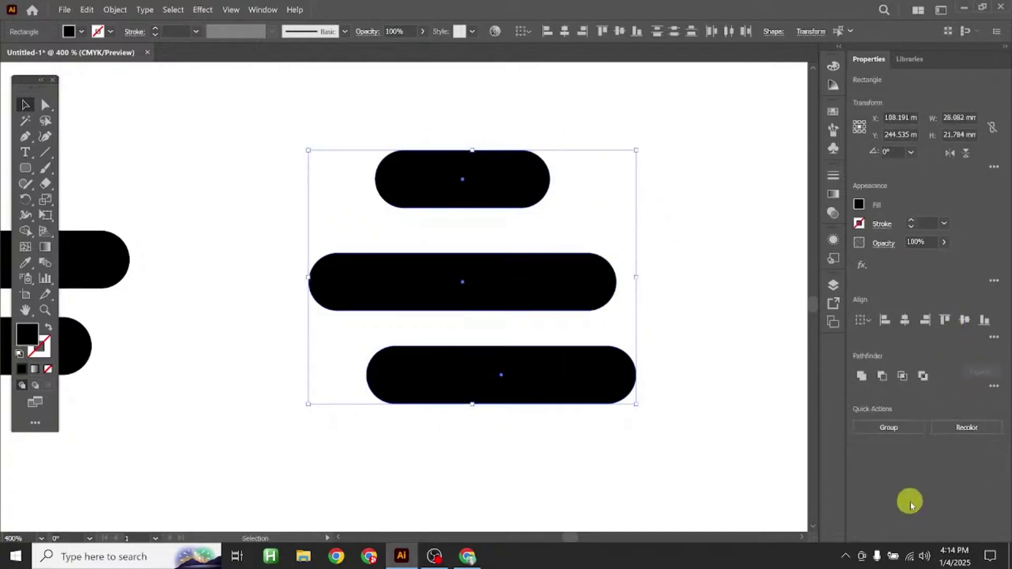
click(995, 338)
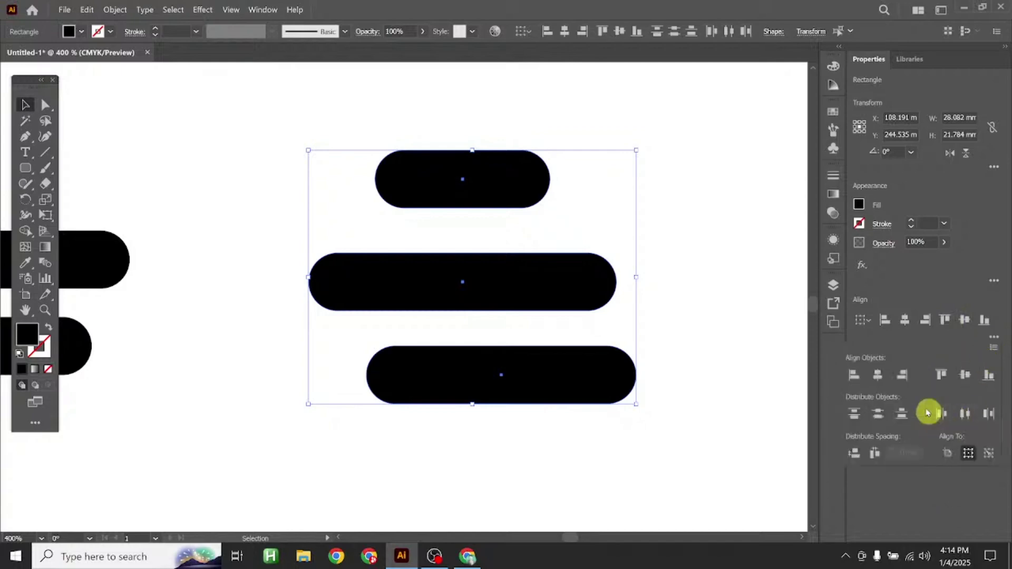
click(878, 414)
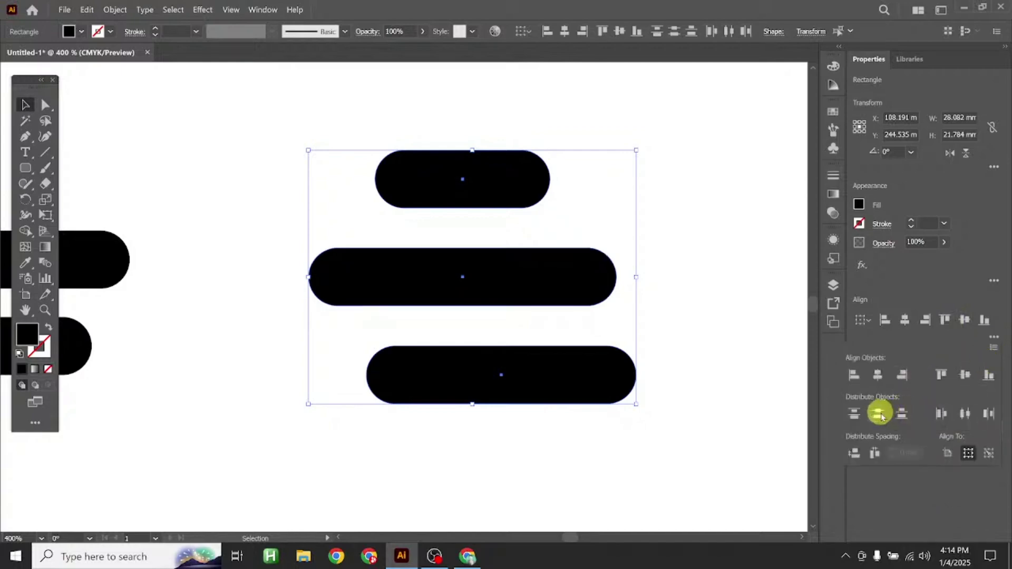
click(877, 374)
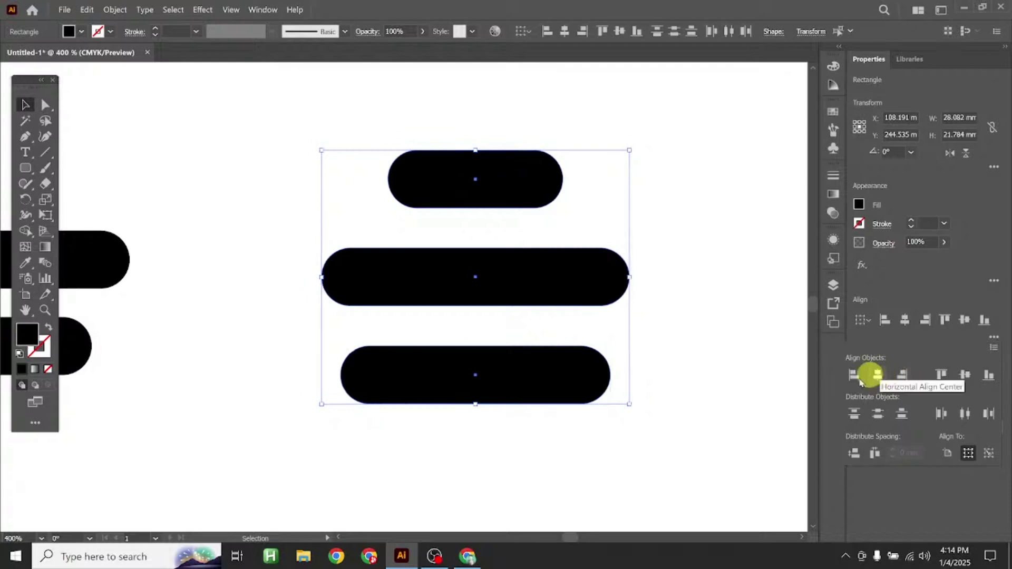
Move the bottom bar about 10 mm to the right of the other bars' common center
click(712, 378)
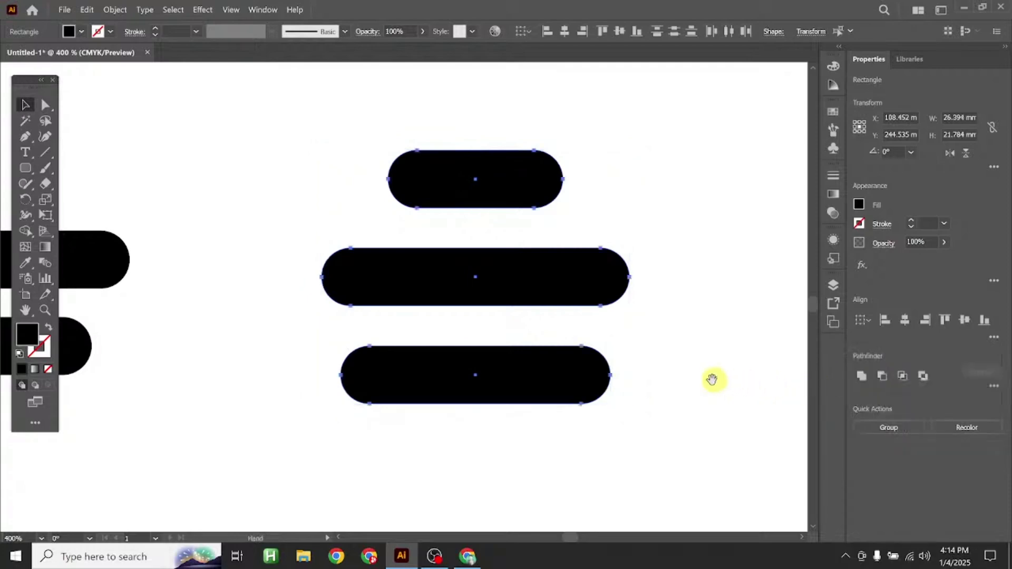
scroll(606, 422, right, 3)
scroll(605, 422, up, 1)
drag(420, 434, 516, 411)
click(396, 227)
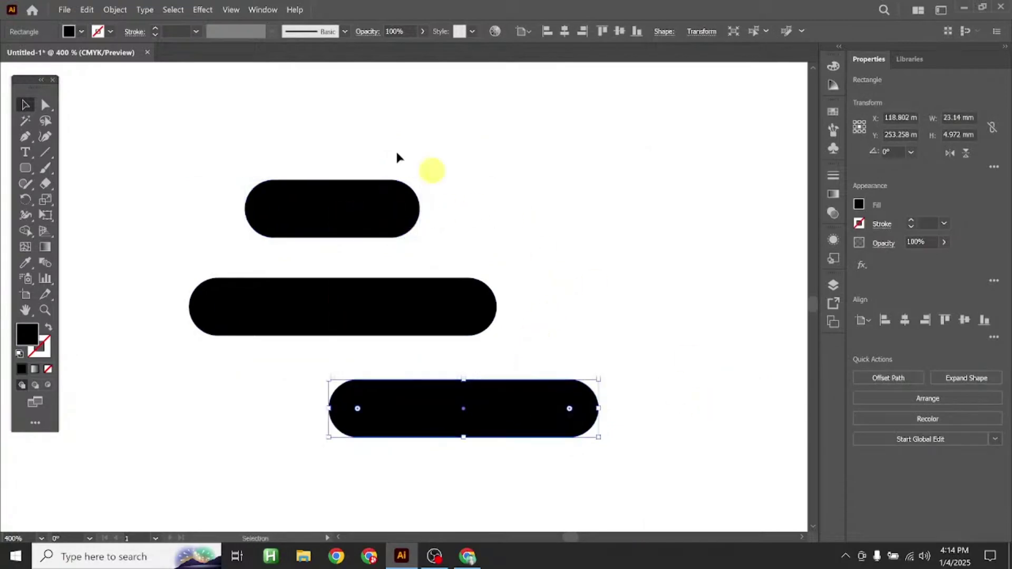
Select the three offset bars and view the additional align and distribute options
drag(349, 126, 529, 448)
click(993, 335)
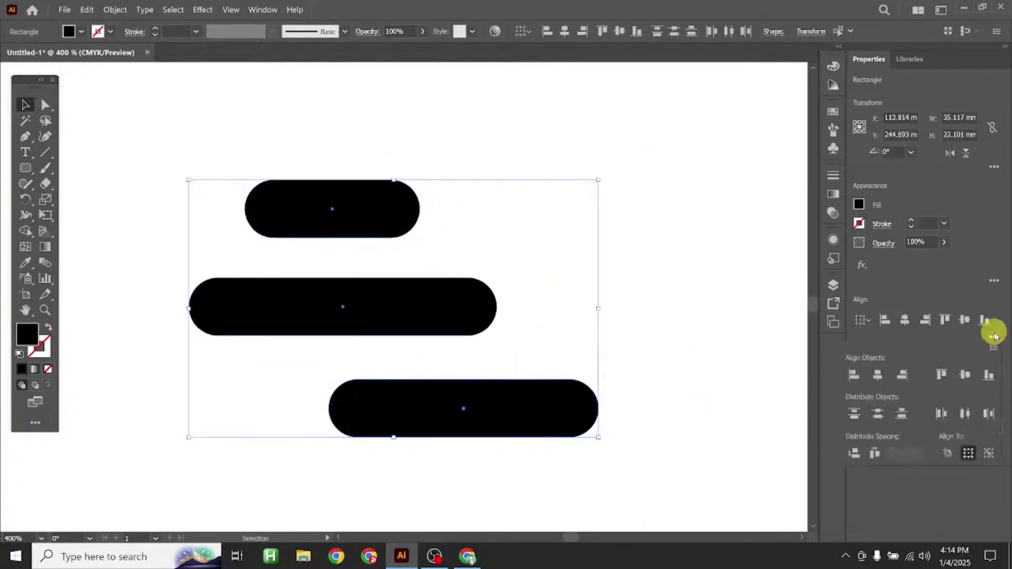
click(623, 402)
drag(623, 402, 581, 420)
click(492, 418)
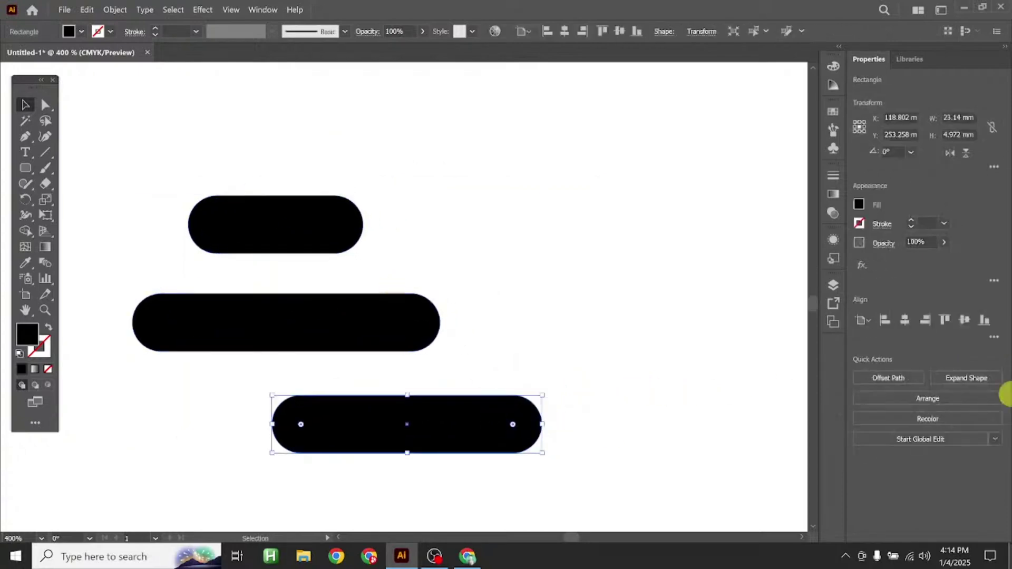
Rotate the three bars together 90° counterclockwise so they stand upright side by side
drag(212, 172, 513, 496)
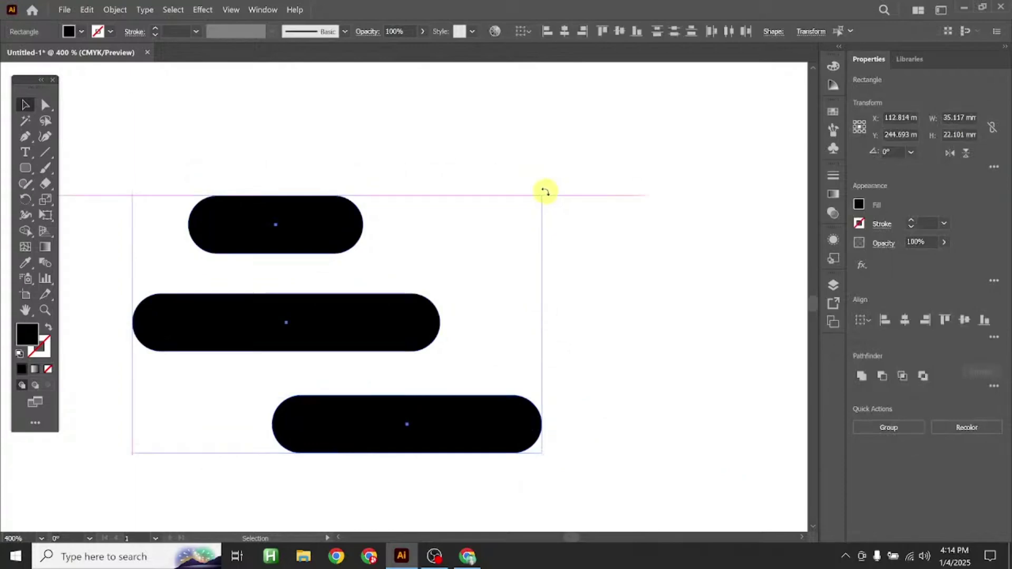
drag(547, 191, 271, 141)
click(542, 253)
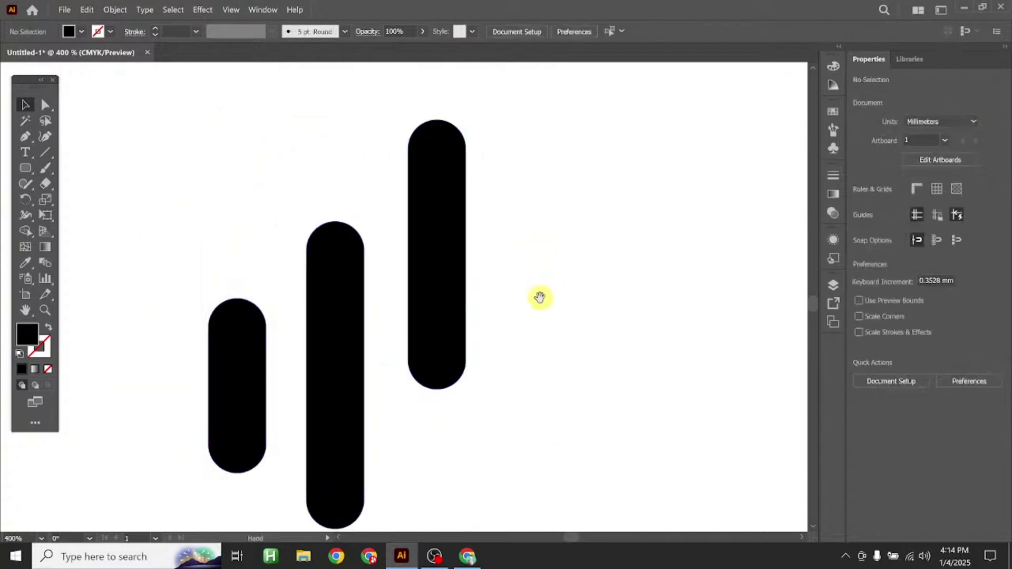
Try aligning the three upright bars on their vertical centers, and undo the alignment
scroll(516, 317, down, 1)
drag(528, 429, 131, 280)
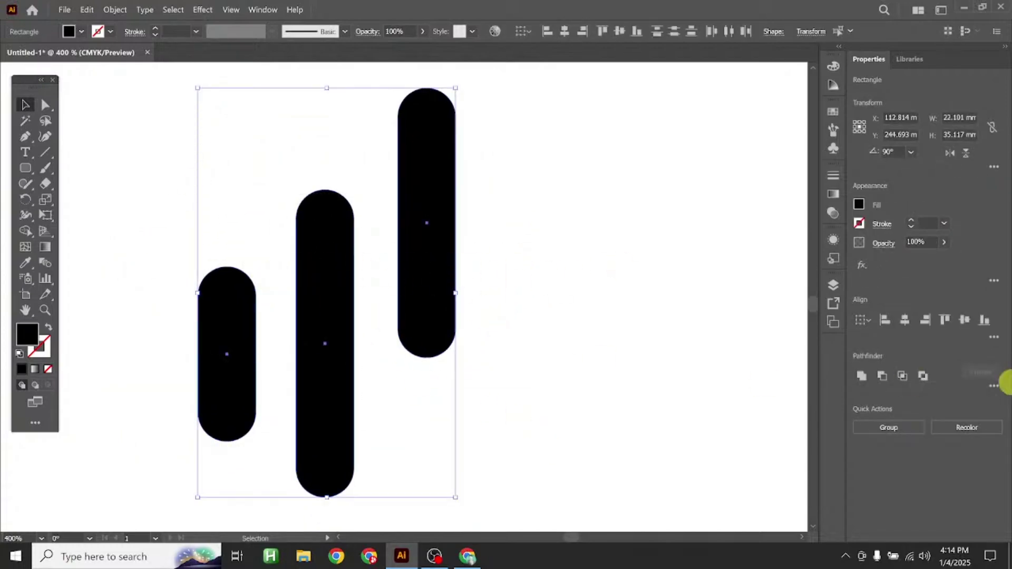
click(966, 321)
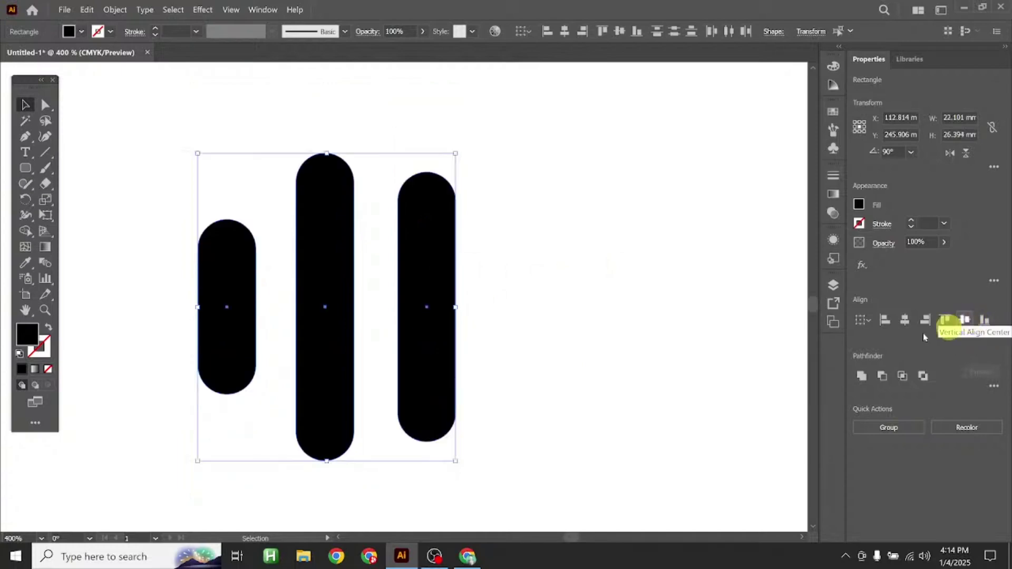
key(ctrl+z)
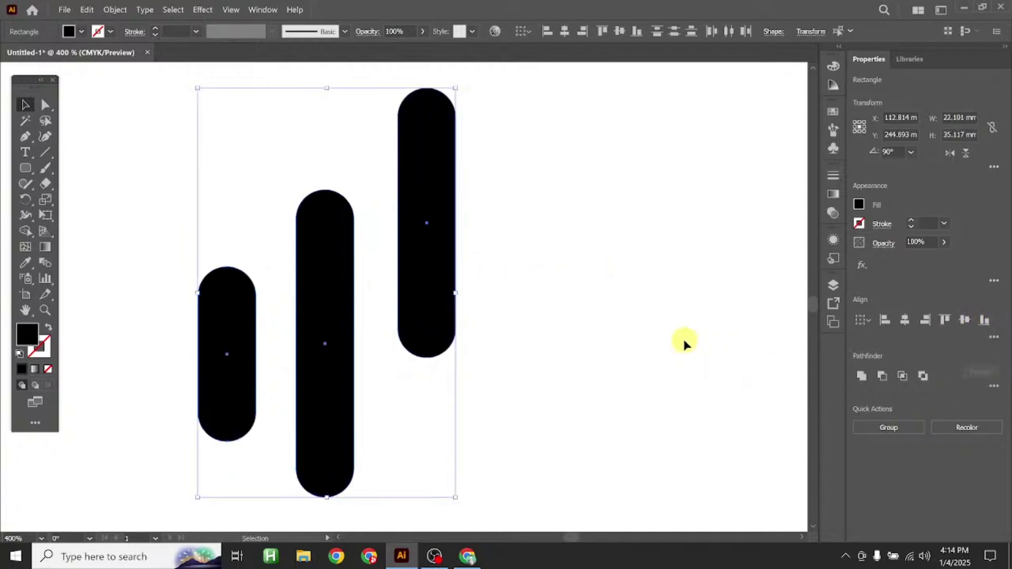
Select the three upright bars and distribute them horizontally by their left edges
click(684, 342)
drag(486, 429, 130, 191)
click(994, 337)
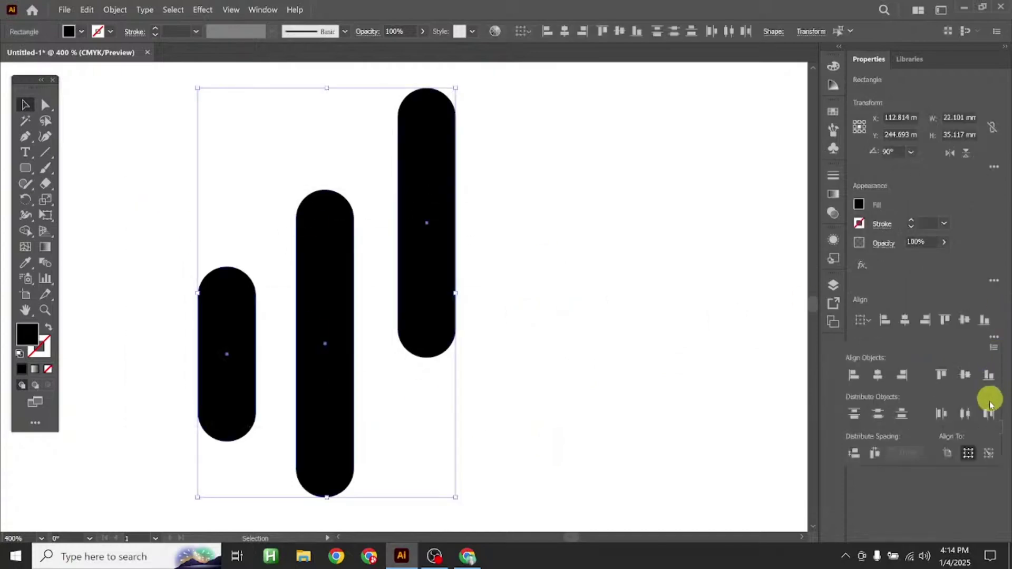
click(942, 414)
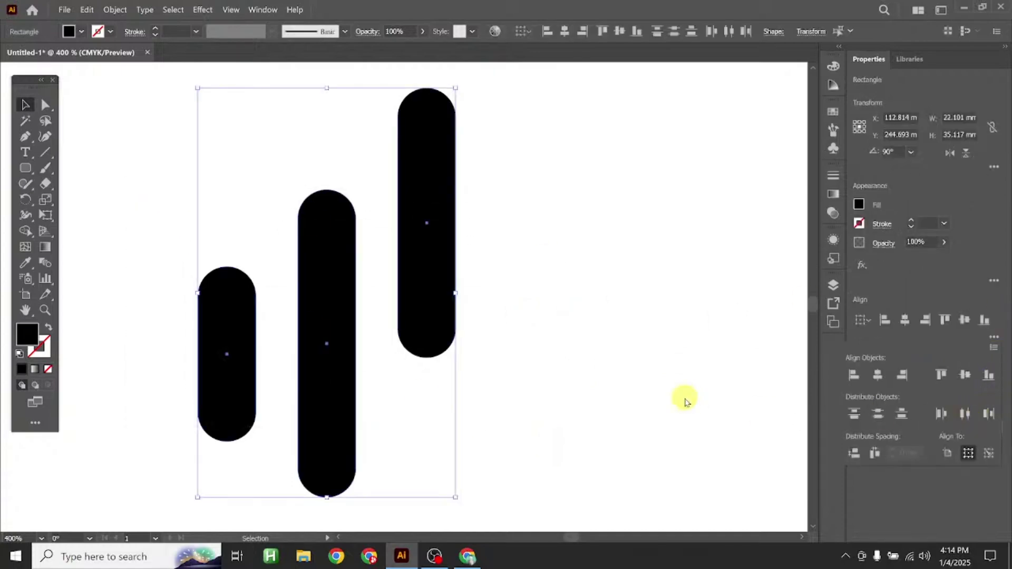
Shift the middle bar left toward the shortest one, and align all three bars on their vertical centers
click(580, 412)
drag(318, 403, 292, 404)
drag(633, 463, 210, 235)
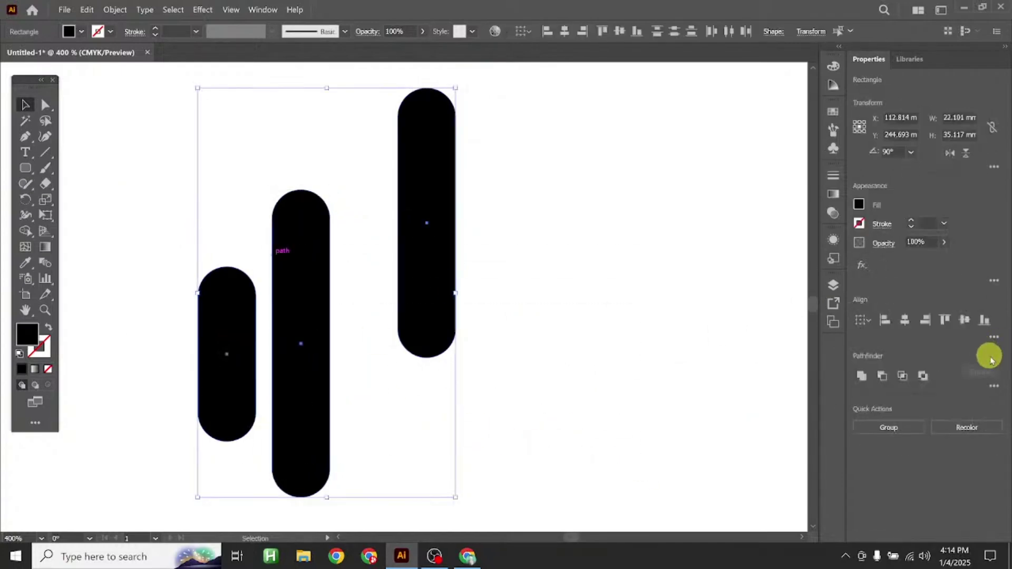
click(995, 337)
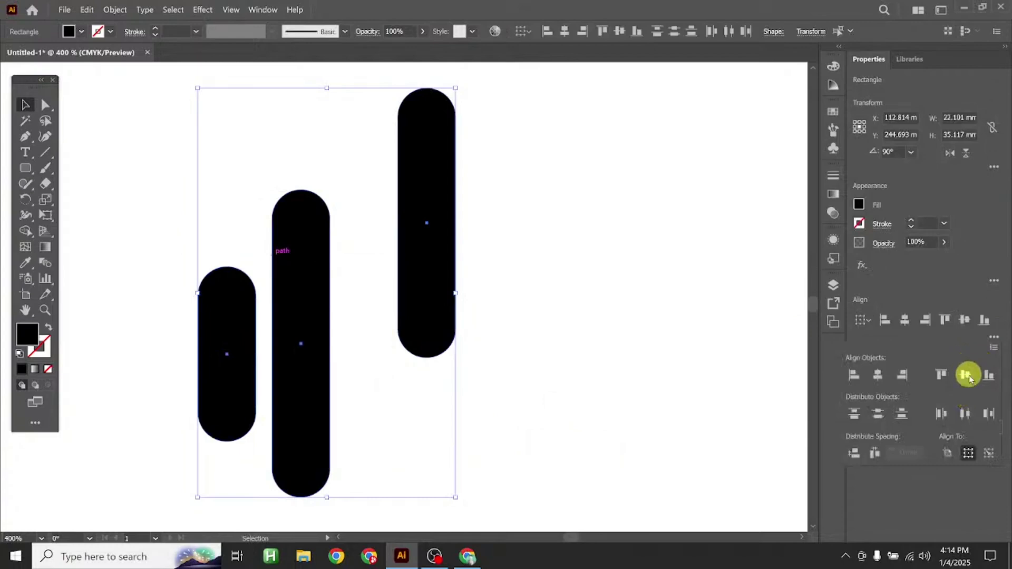
click(968, 375)
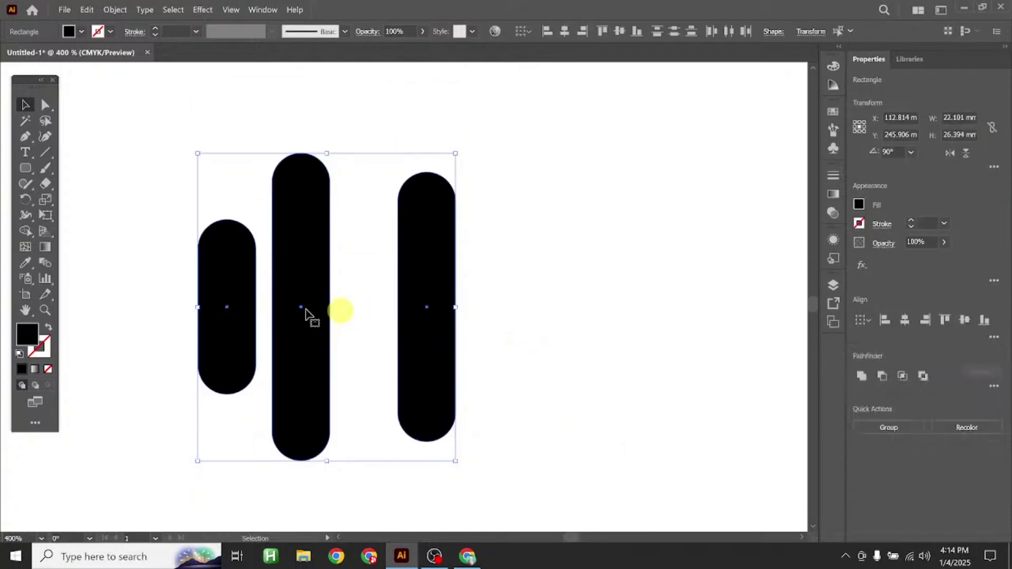
Distribute the three upright bars evenly by their horizontal centers
drag(590, 418, 209, 226)
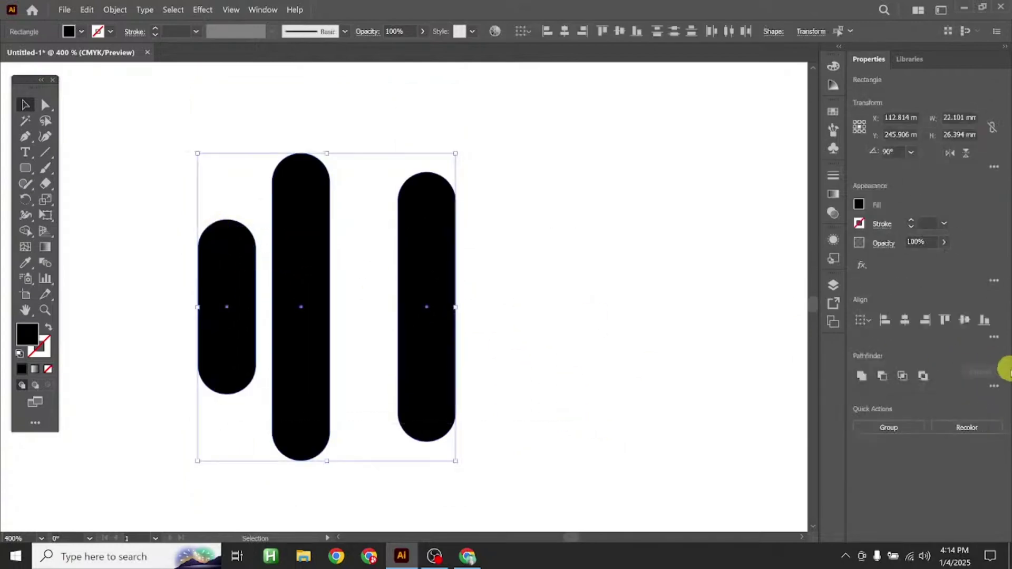
click(995, 338)
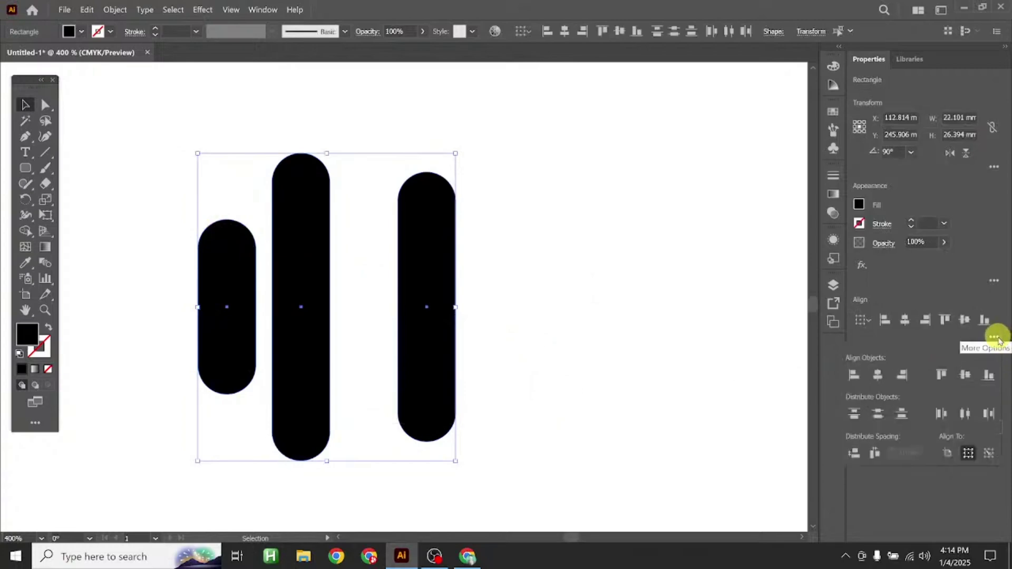
click(967, 414)
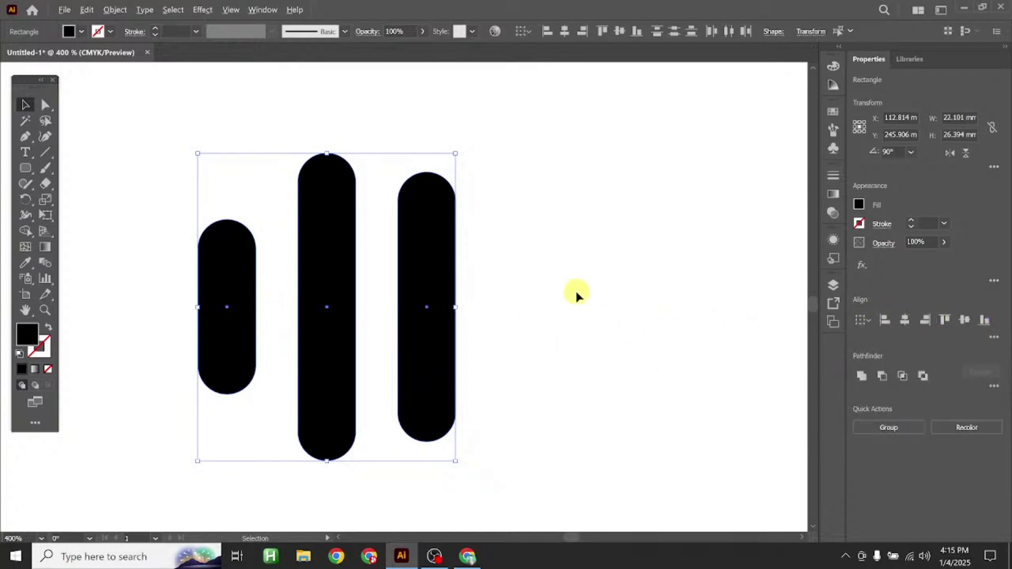
Stretch the middle upright bar upward to about 32 mm tall
scroll(575, 291, down, 3)
drag(445, 287, 463, 343)
scroll(533, 353, right, 2)
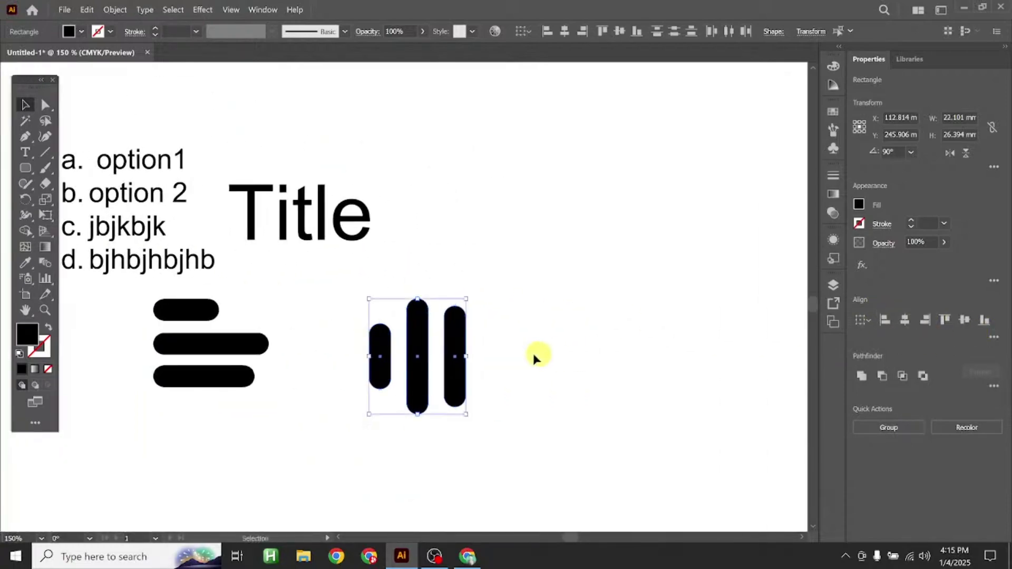
scroll(522, 352, up, 3)
click(493, 296)
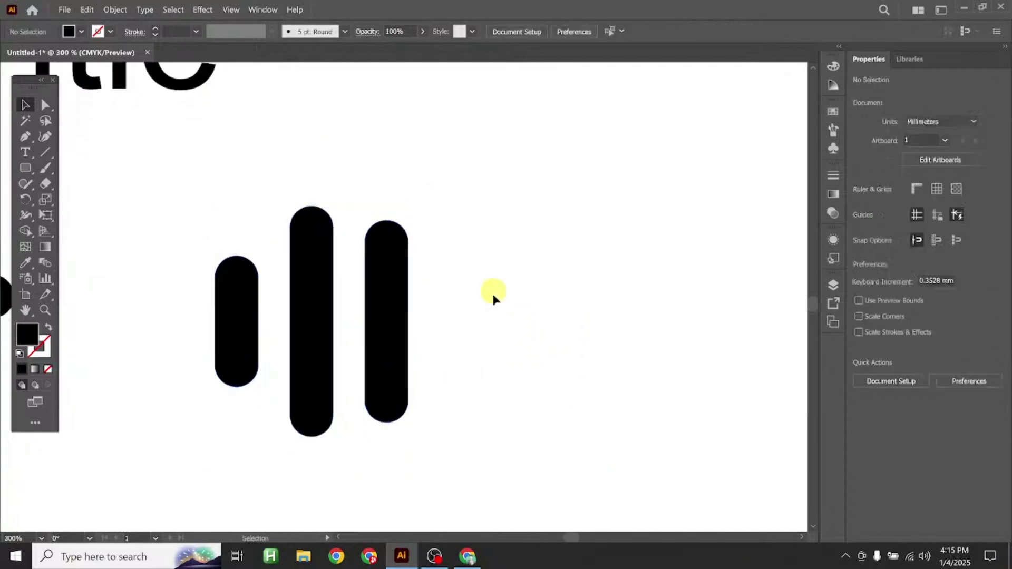
click(330, 319)
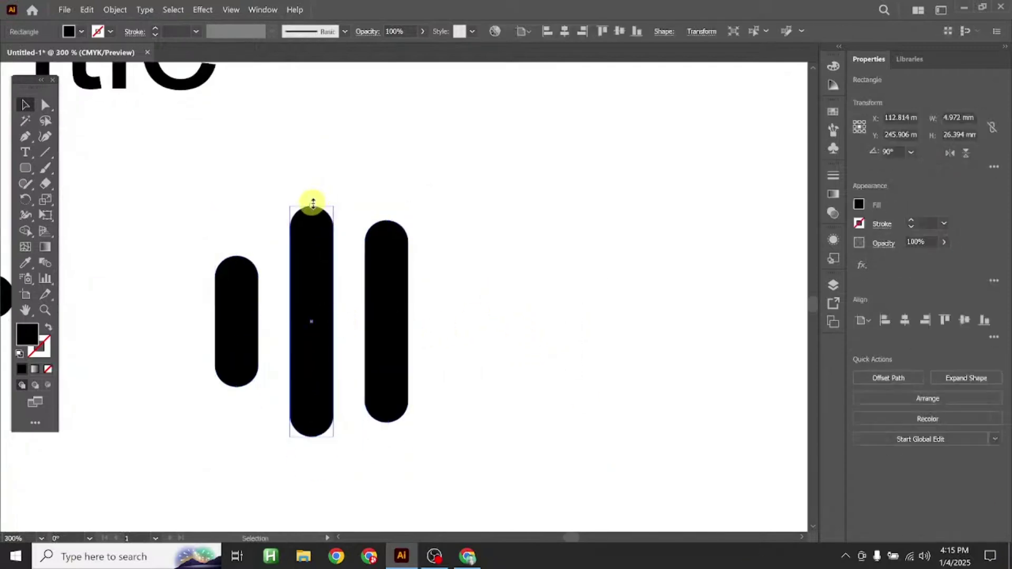
drag(311, 205, 312, 157)
Move the third upright bar closer to the middle one, and add a copy beside it stretched to about 44 mm tall
click(388, 312)
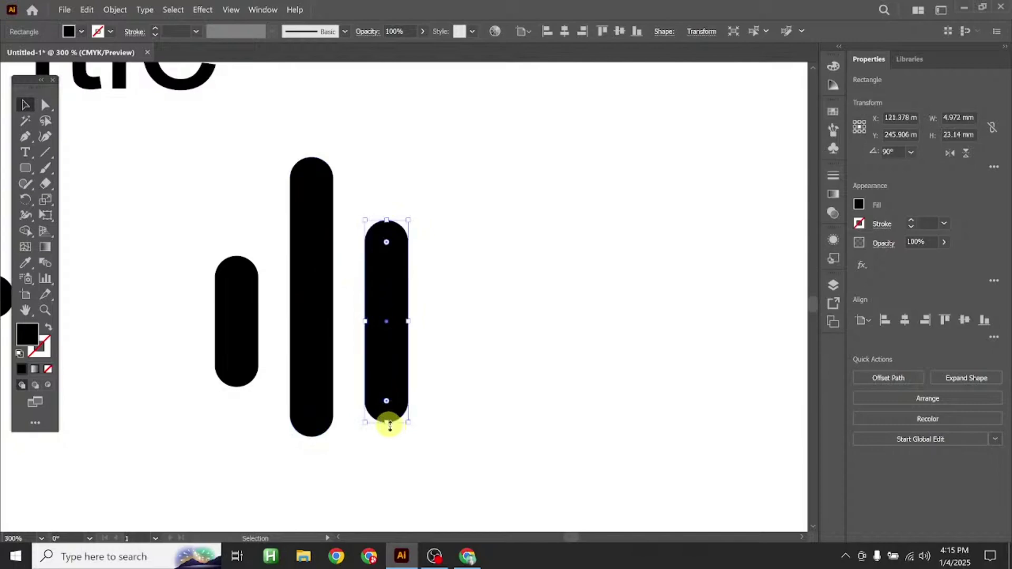
drag(384, 361, 422, 350)
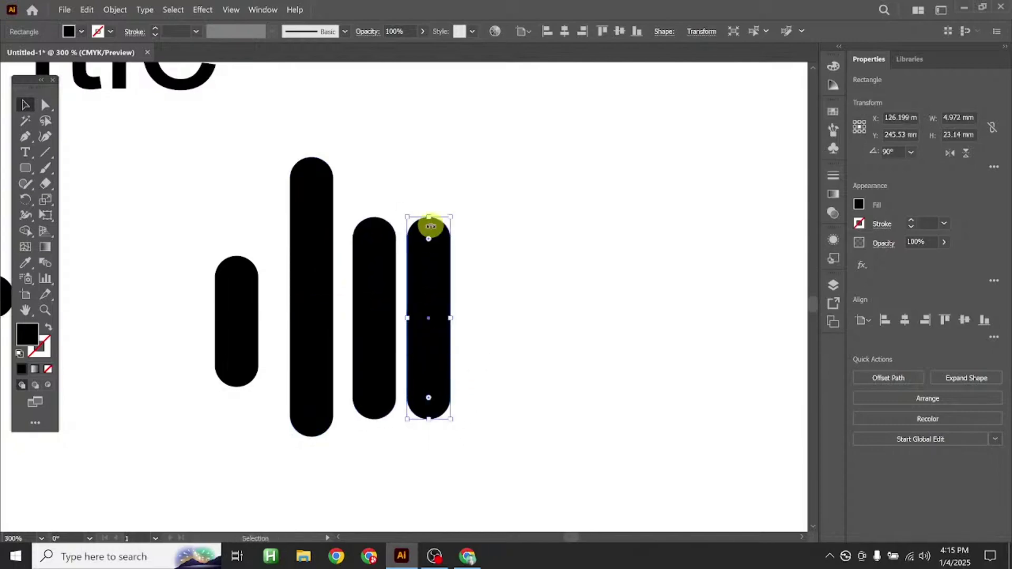
drag(431, 225, 428, 98)
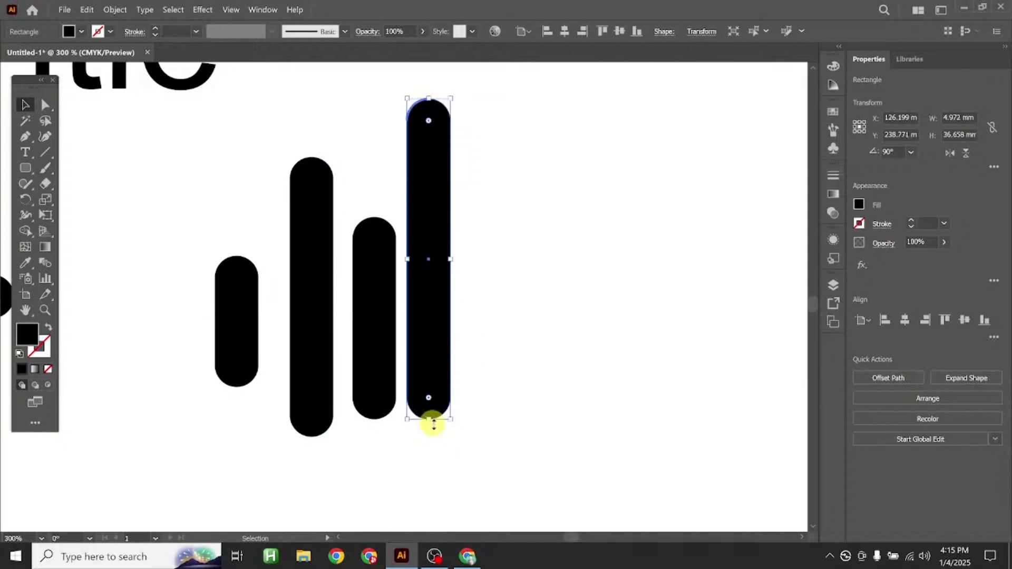
drag(433, 422, 429, 483)
Duplicate the first three upright bars and place the copies just after the tallest bar
drag(203, 262, 580, 343)
scroll(579, 342, down, 2)
key(super)
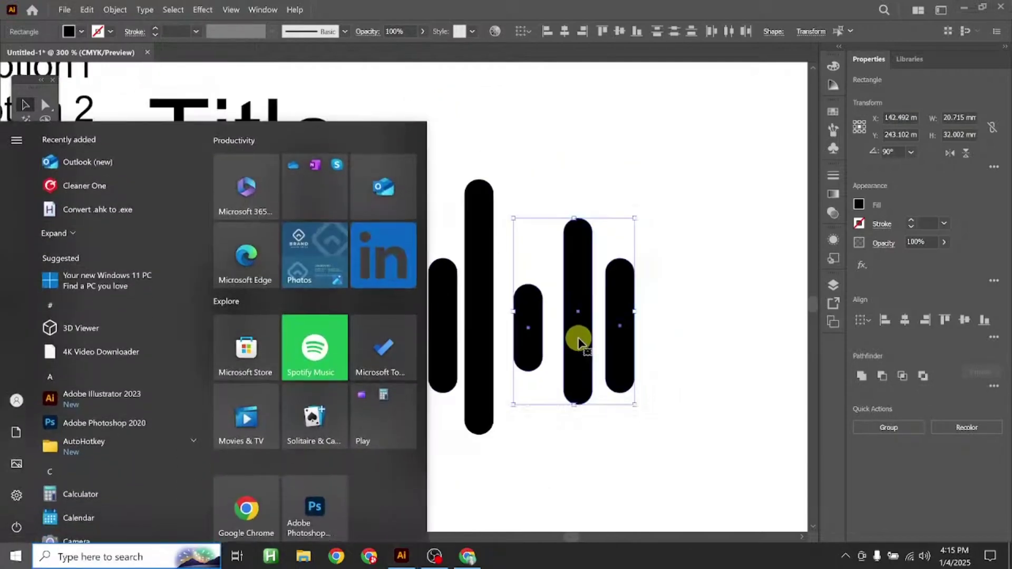
scroll(578, 342, down, 1)
click(632, 448)
drag(651, 438, 530, 433)
drag(567, 420, 411, 244)
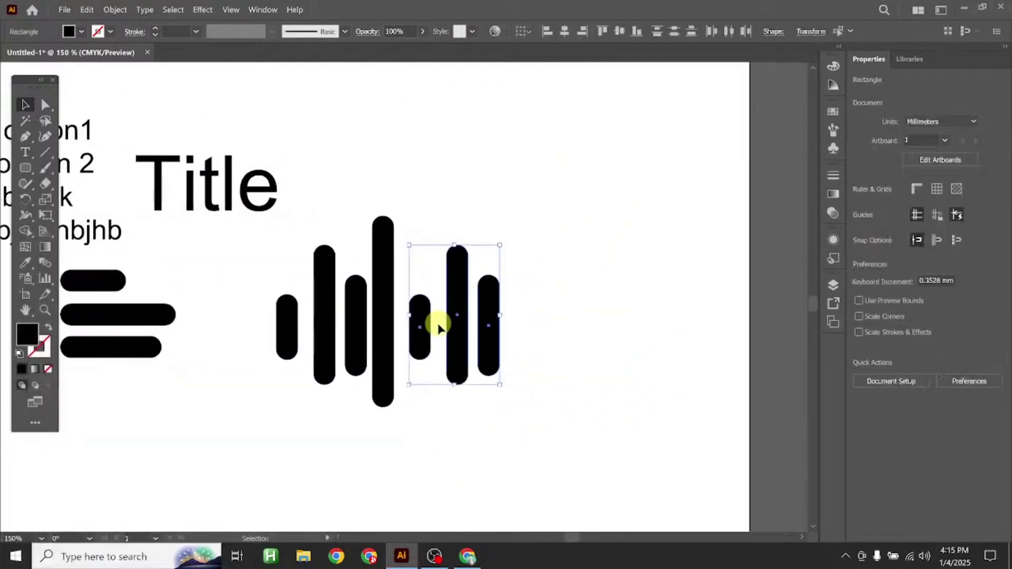
Duplicate the third bar and the tallest bar to the end of the row, and move the title up and left
click(351, 200)
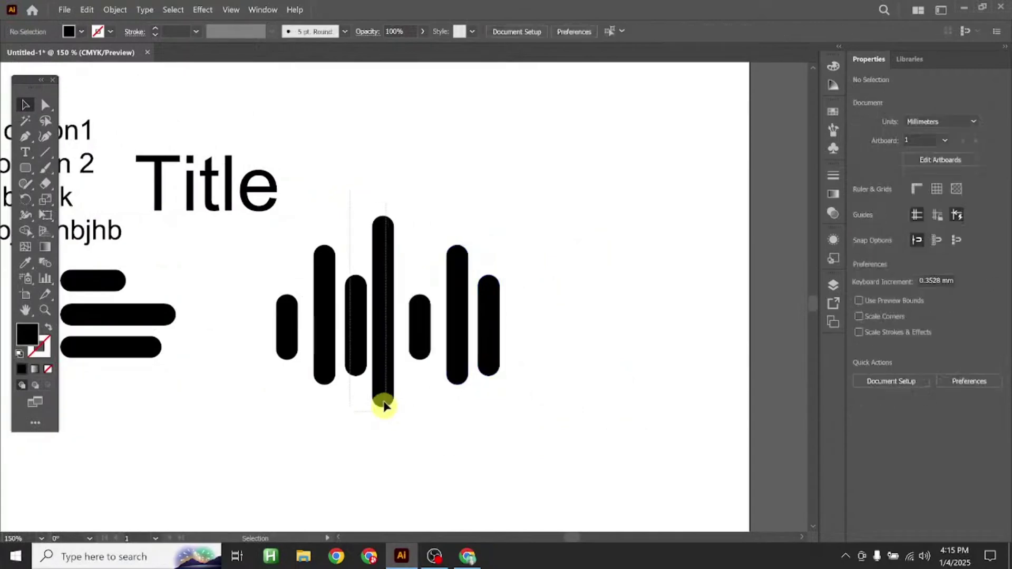
drag(383, 406, 546, 367)
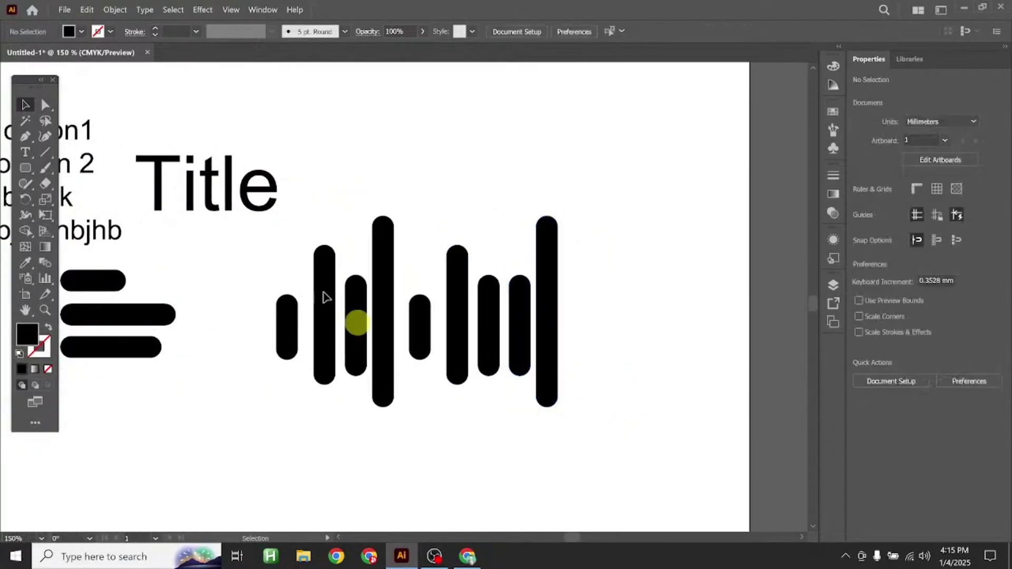
drag(243, 211, 224, 190)
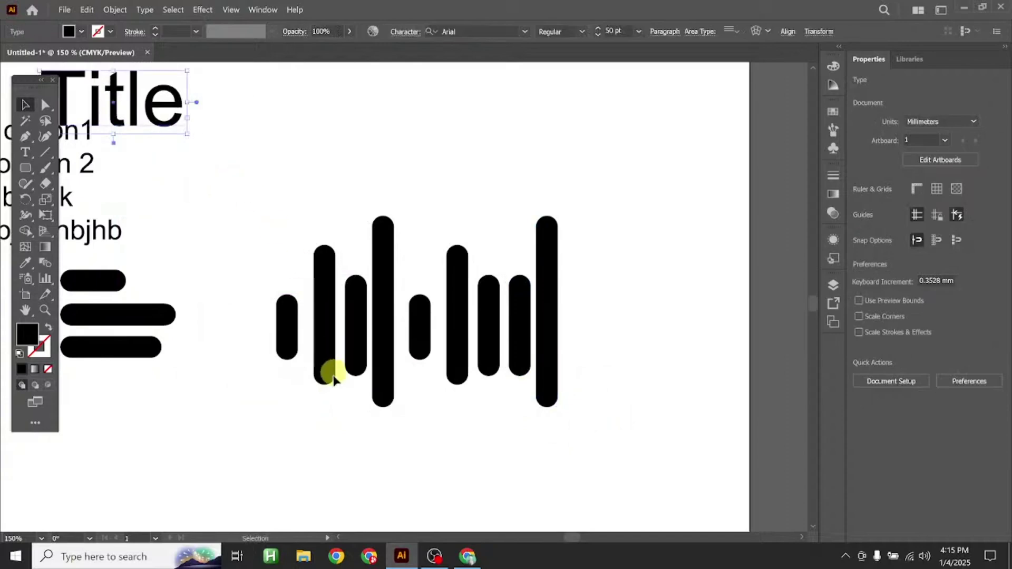
Extend the row with copies of its first two bars, followed by copies of three bars from its middle
drag(264, 338, 343, 395)
drag(327, 350, 632, 357)
scroll(656, 387, right, 1)
click(543, 447)
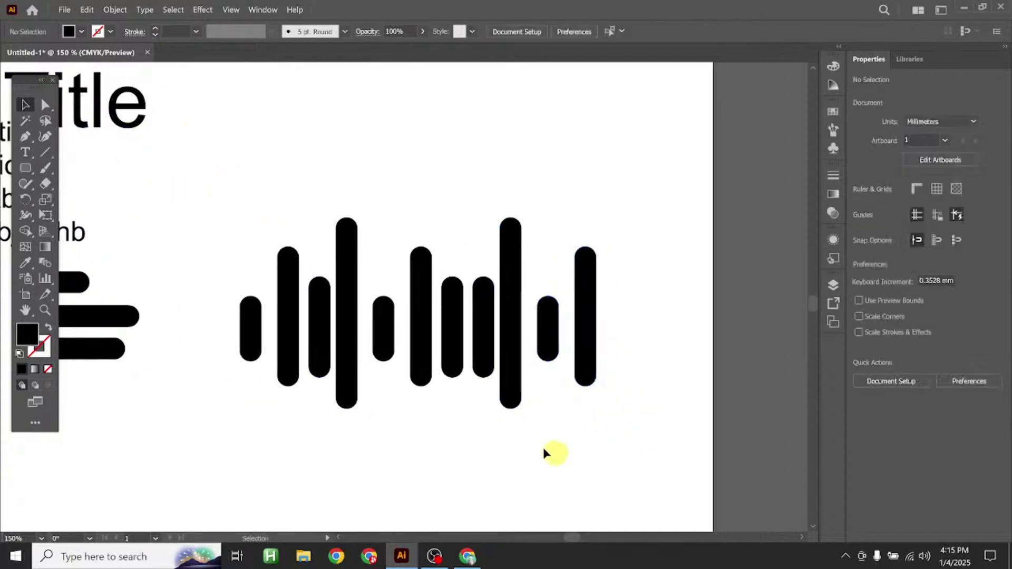
drag(469, 442, 469, 442)
drag(429, 343, 676, 349)
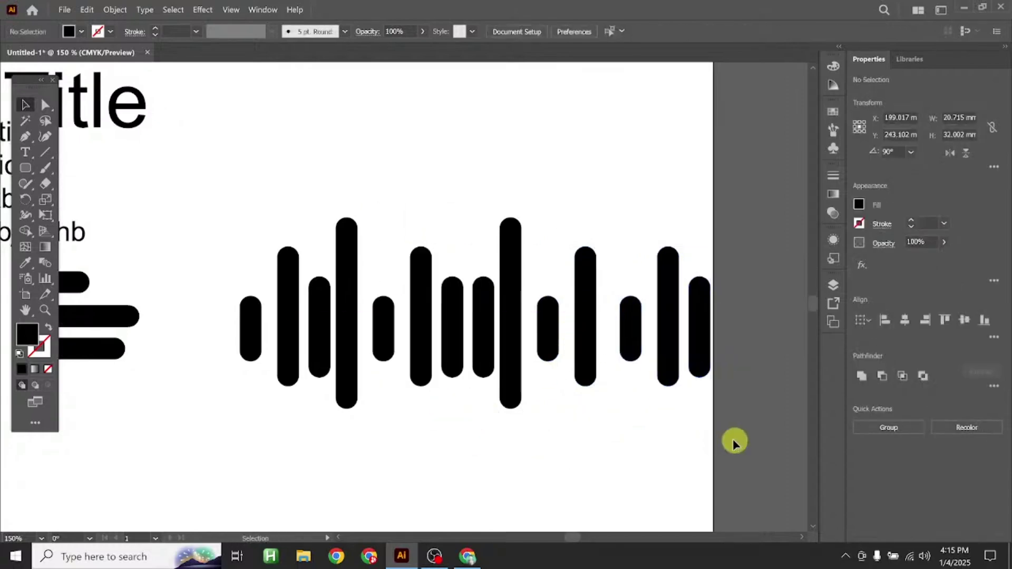
Shift the whole row of upright bars slightly up and left, and fill the bars with light grey ADADAD
drag(734, 438, 193, 184)
drag(359, 311, 325, 294)
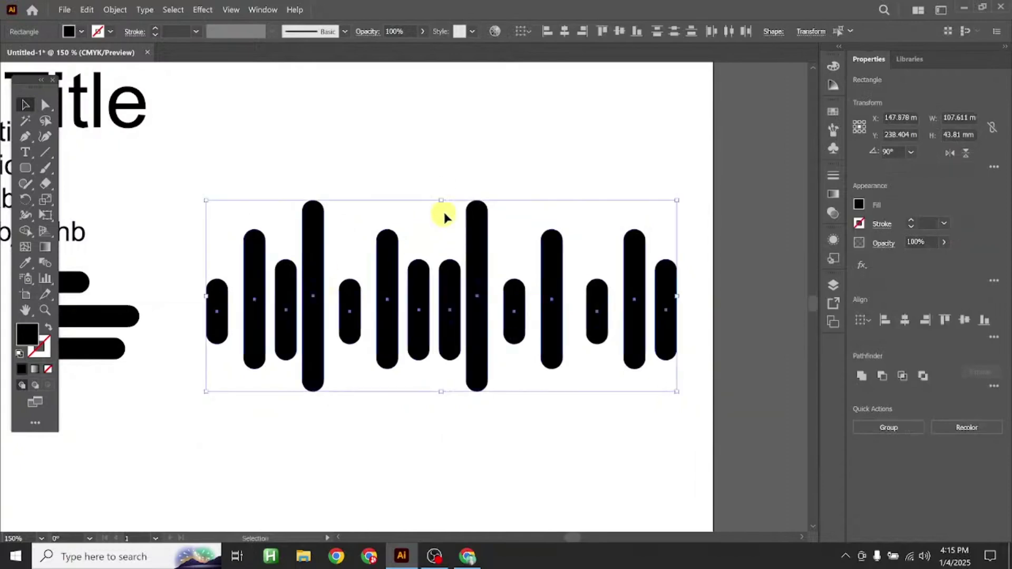
double_click(29, 333)
click(451, 304)
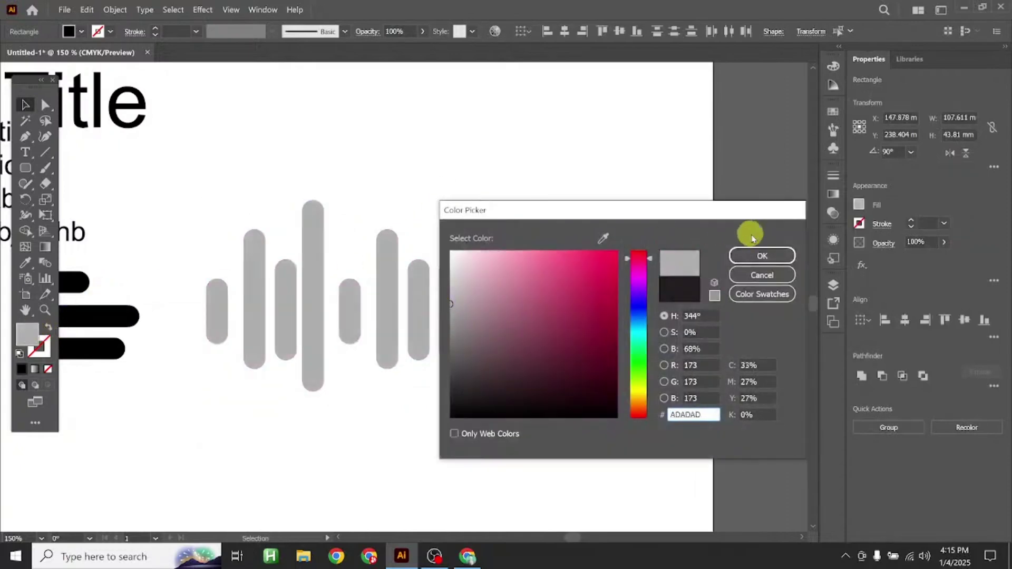
click(762, 256)
click(605, 158)
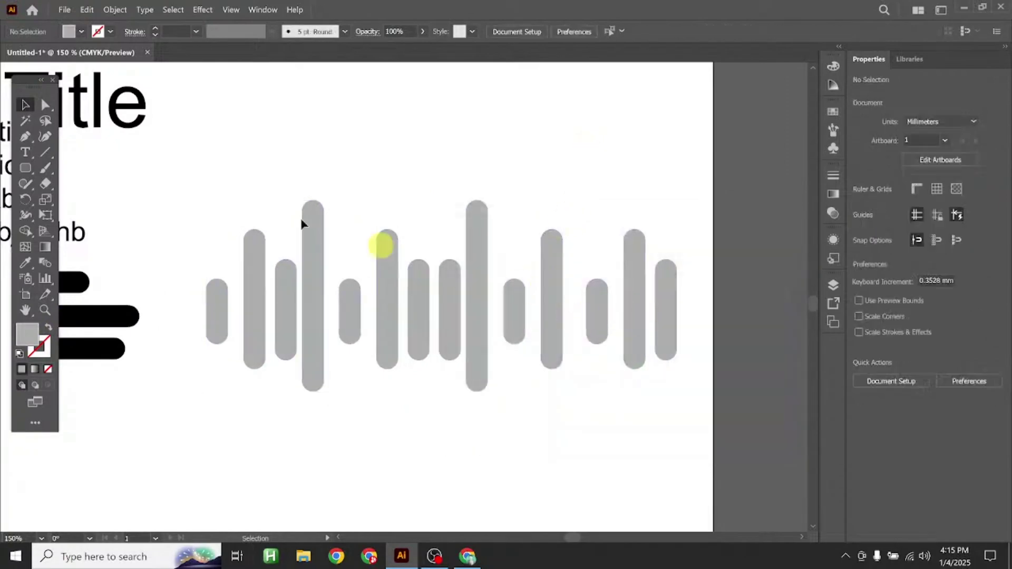
Select all the grey bars and distribute them evenly by their horizontal centers
drag(205, 157, 677, 461)
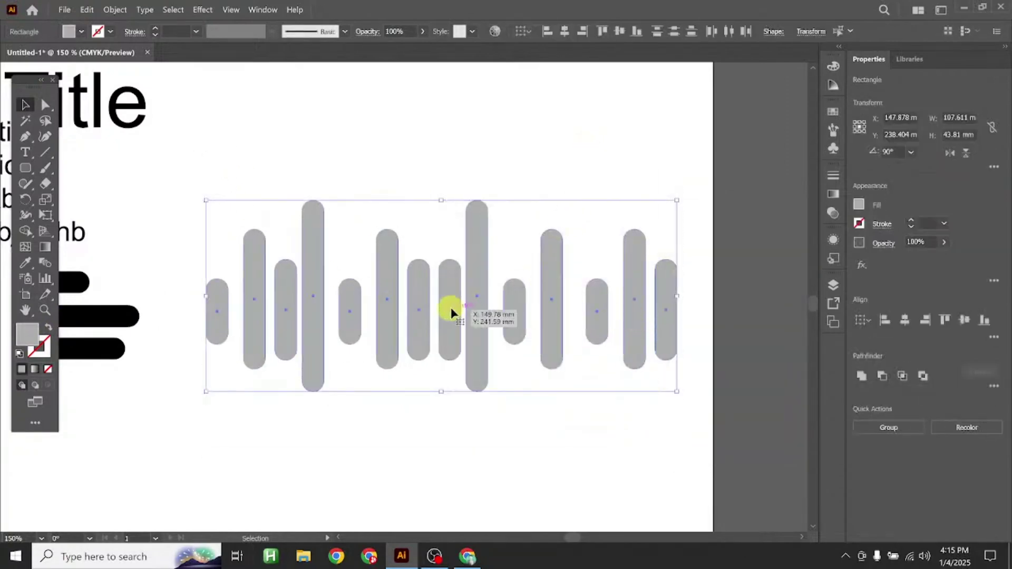
click(994, 338)
click(966, 417)
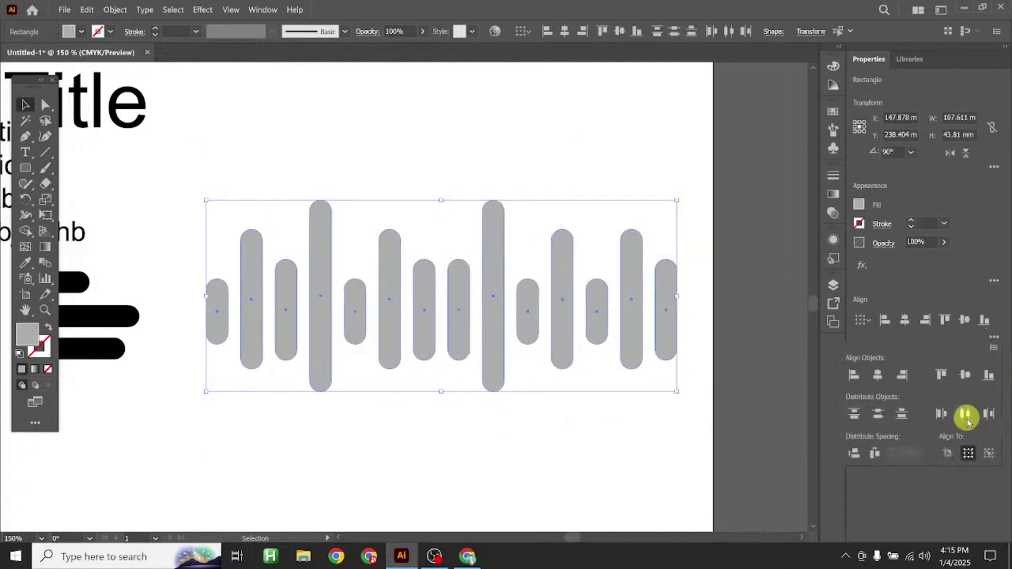
click(570, 445)
Move the title left so it sits above the lettered list, and display its full alignment and Align To options
scroll(419, 323, left, 5)
scroll(323, 395, up, 3)
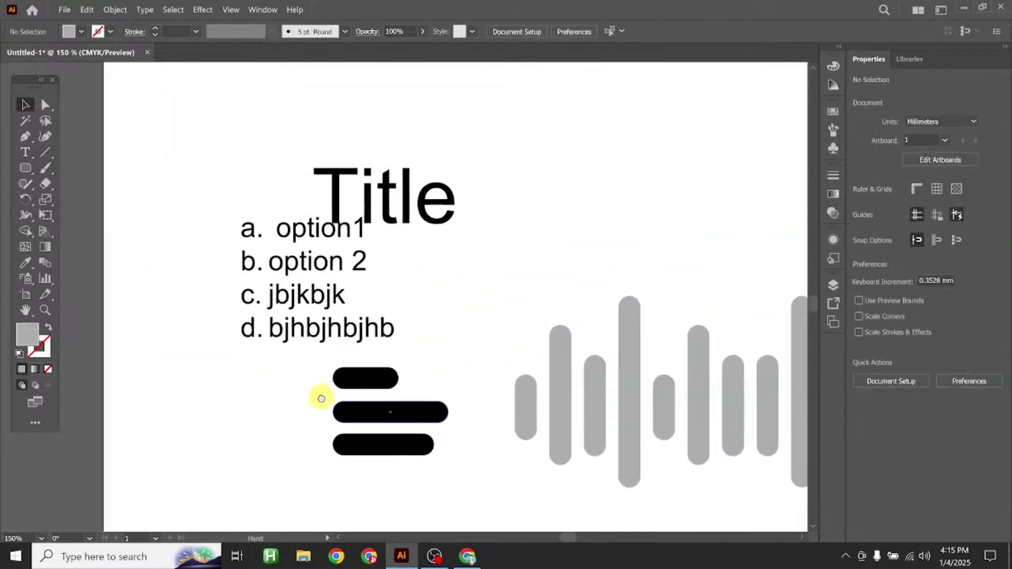
click(271, 339)
click(359, 217)
drag(360, 217, 303, 209)
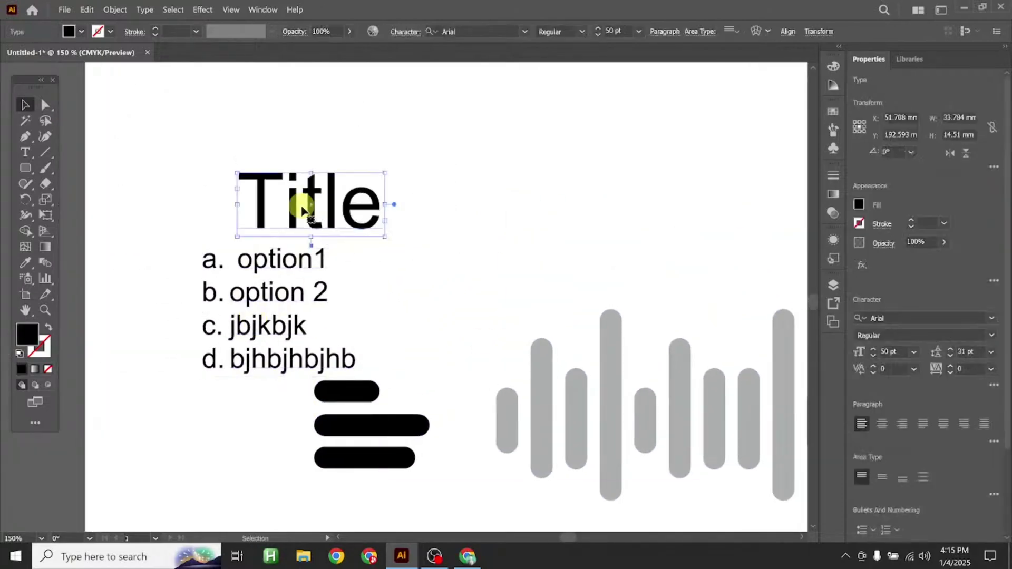
scroll(961, 471, down, 3)
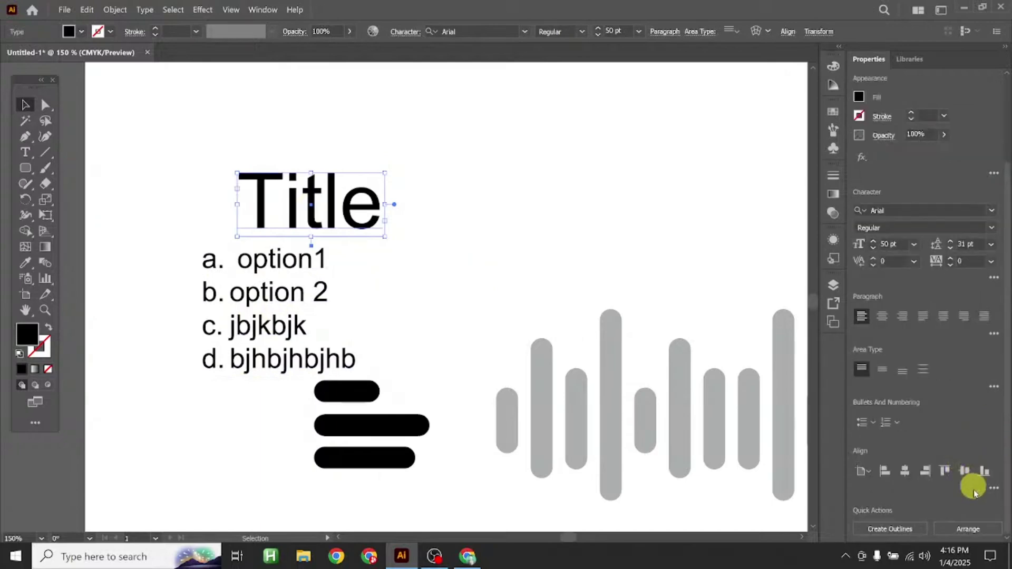
click(992, 490)
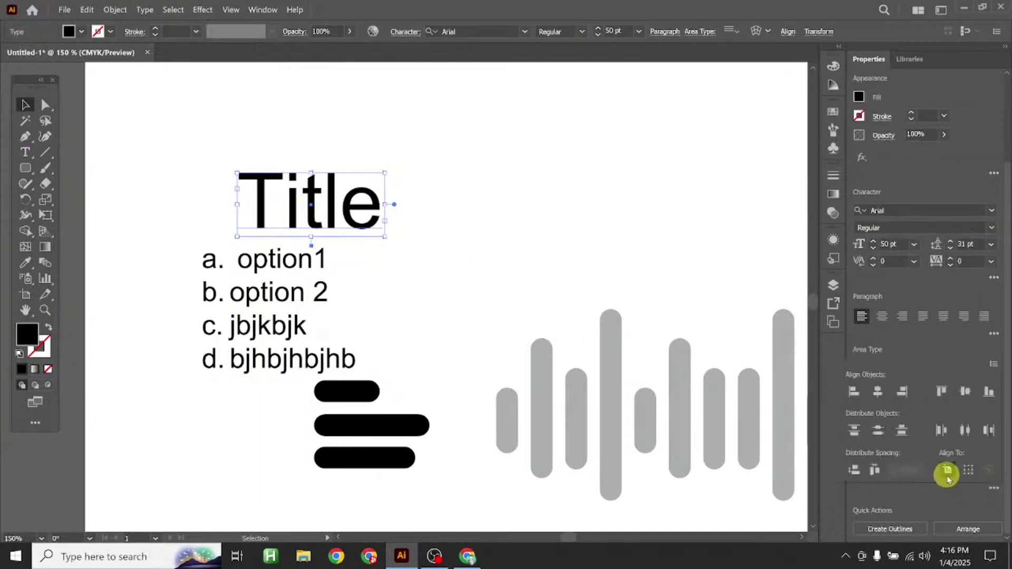
Shift the title left, and move the title, lettered list and three black bars together down and left
drag(321, 214, 305, 218)
drag(176, 136, 414, 486)
drag(304, 350, 270, 368)
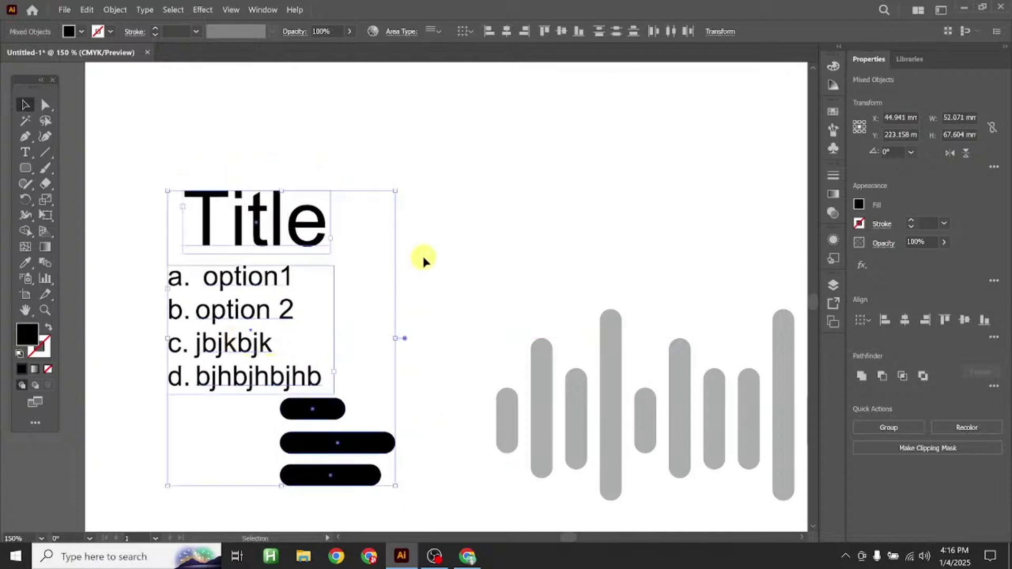
click(422, 258)
View the Type tool variants and choose the Type Tool, and check the live chat in YouTube Studio before returning to Illustrator
scroll(423, 258, up, 2)
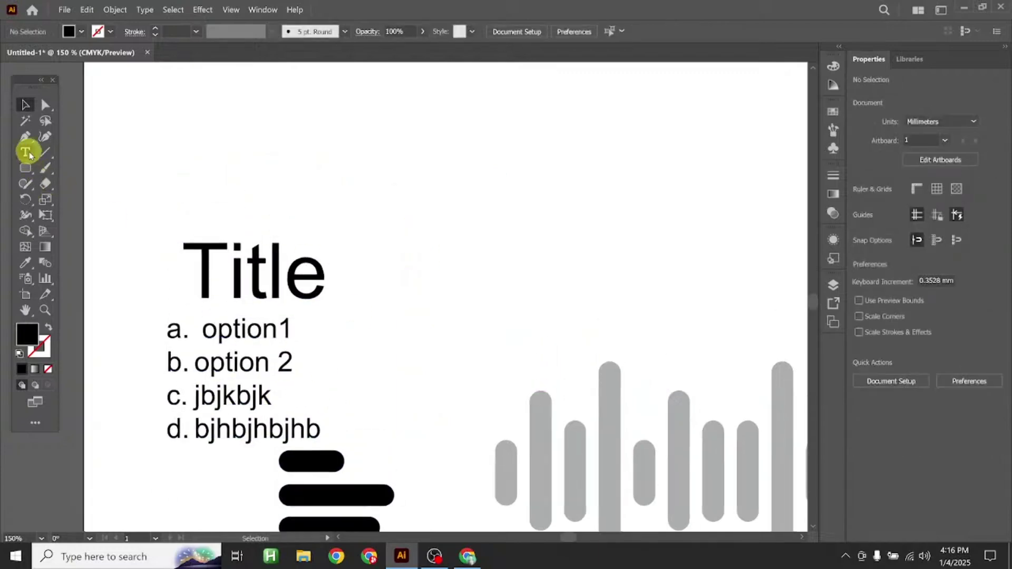
drag(27, 154, 102, 196)
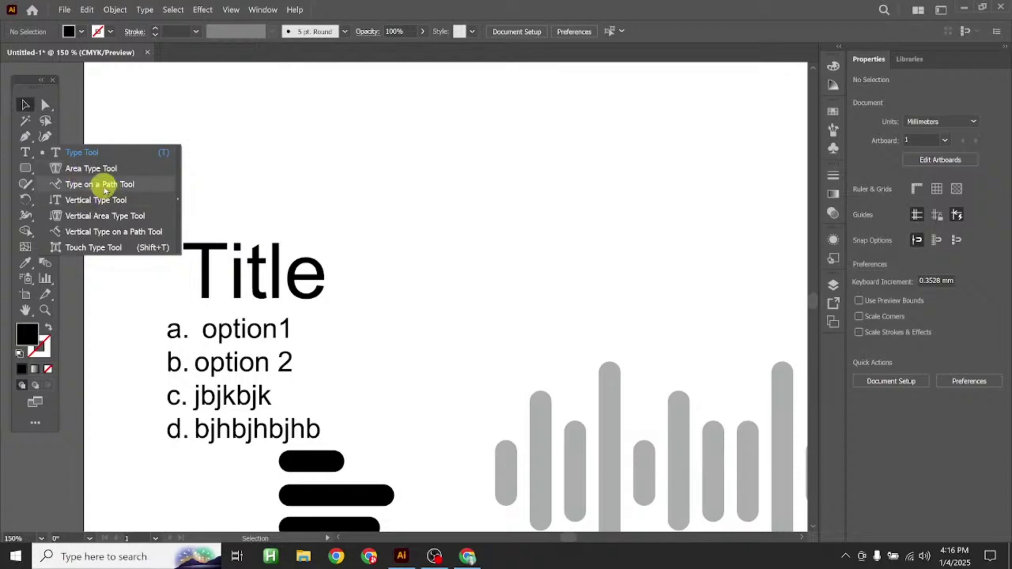
drag(106, 190, 95, 153)
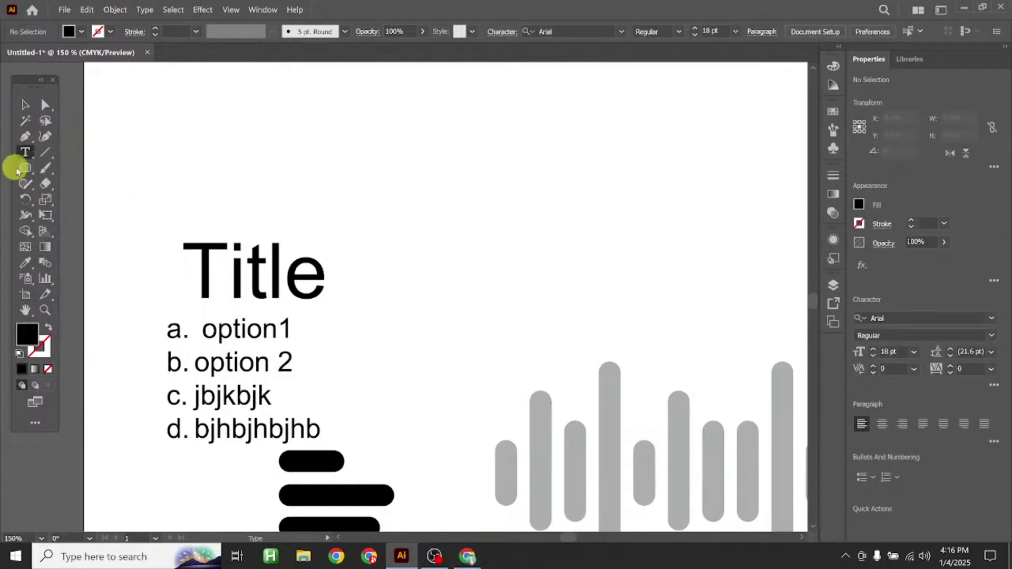
mouse_move(25, 155)
mouse_down()
mouse_move(97, 169)
mouse_move(88, 239)
mouse_move(84, 166)
mouse_move(85, 237)
mouse_move(83, 166)
mouse_move(11, 133)
mouse_move(23, 152)
mouse_up()
click(468, 557)
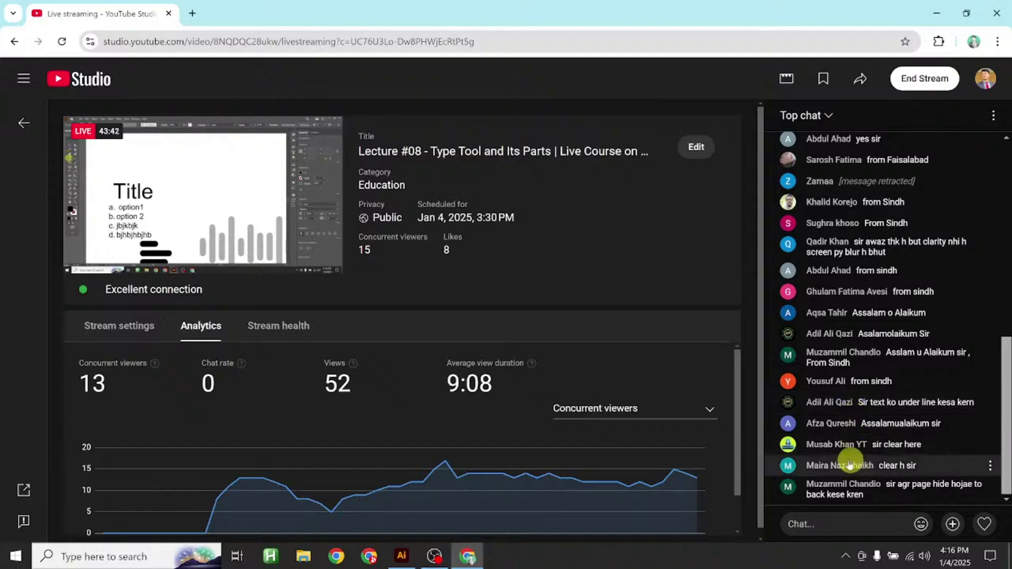
click(407, 560)
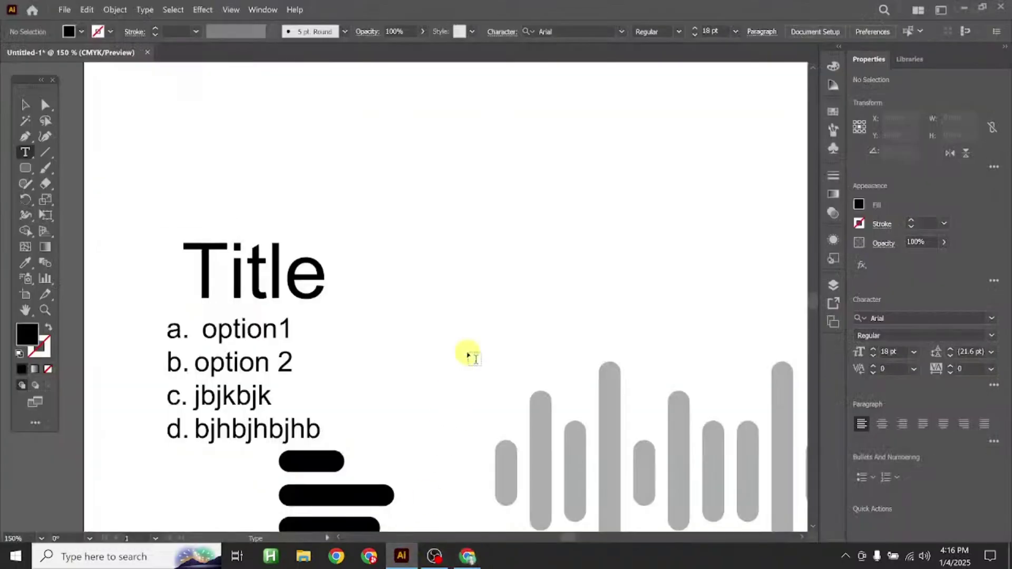
Undo the latest moves of the title, the lettered list and the three black bars
key(ctrl+z)
key(ctrl+z)
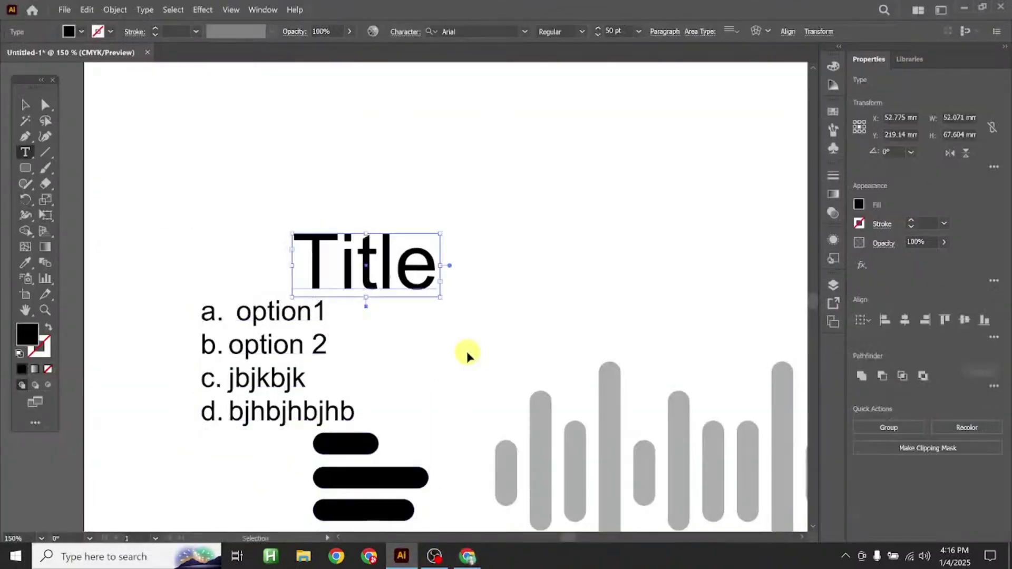
Review the complete page, selecting all of its text and bar artwork and clearing the selection
scroll(468, 356, down, 6)
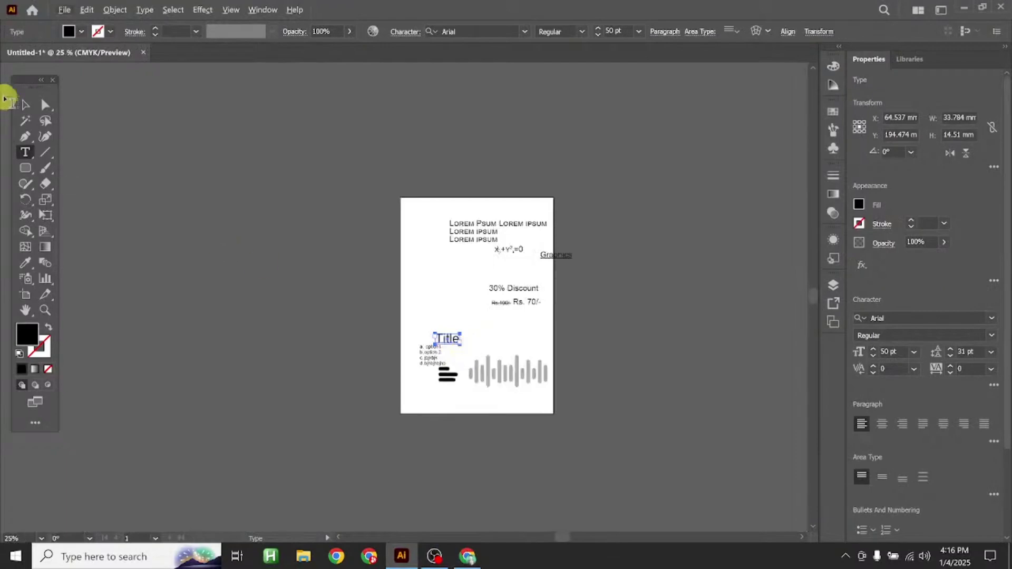
click(25, 105)
scroll(295, 214, right, 3)
drag(308, 211, 495, 479)
scroll(520, 404, up, 1)
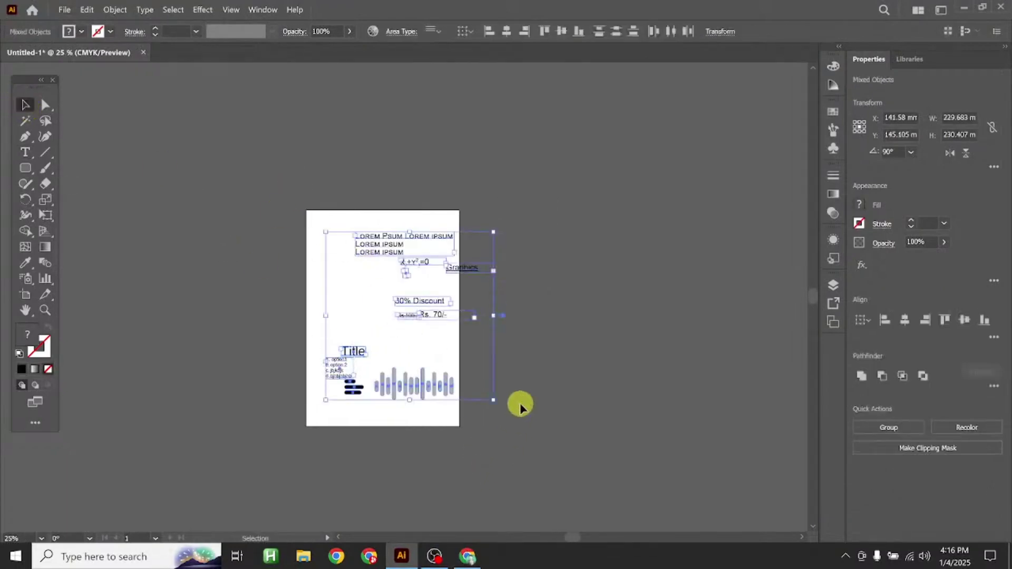
key(super)
scroll(520, 404, up, 1)
click(543, 397)
scroll(435, 401, up, 1)
scroll(436, 403, up, 1)
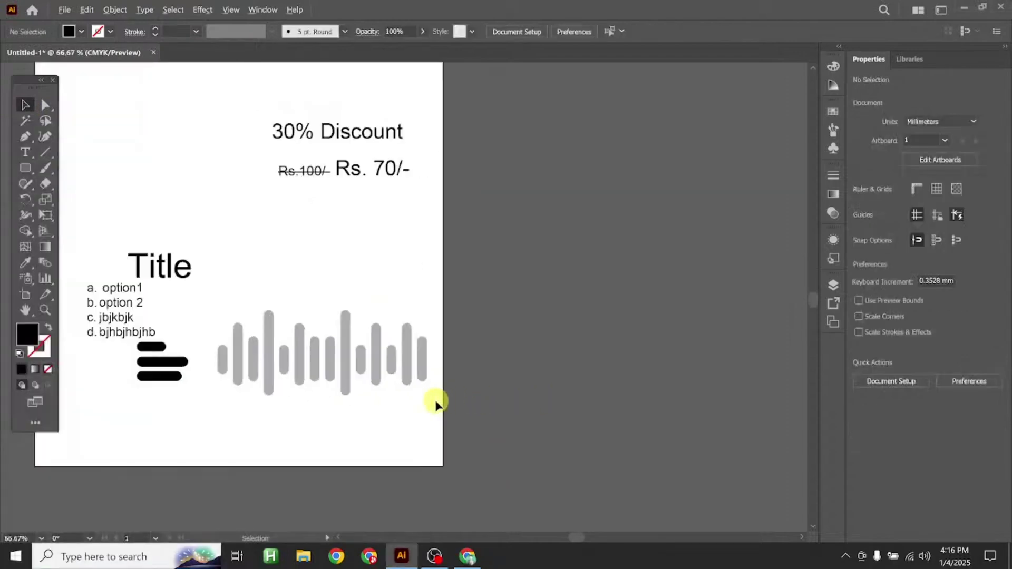
scroll(436, 402, down, 1)
drag(338, 330, 420, 392)
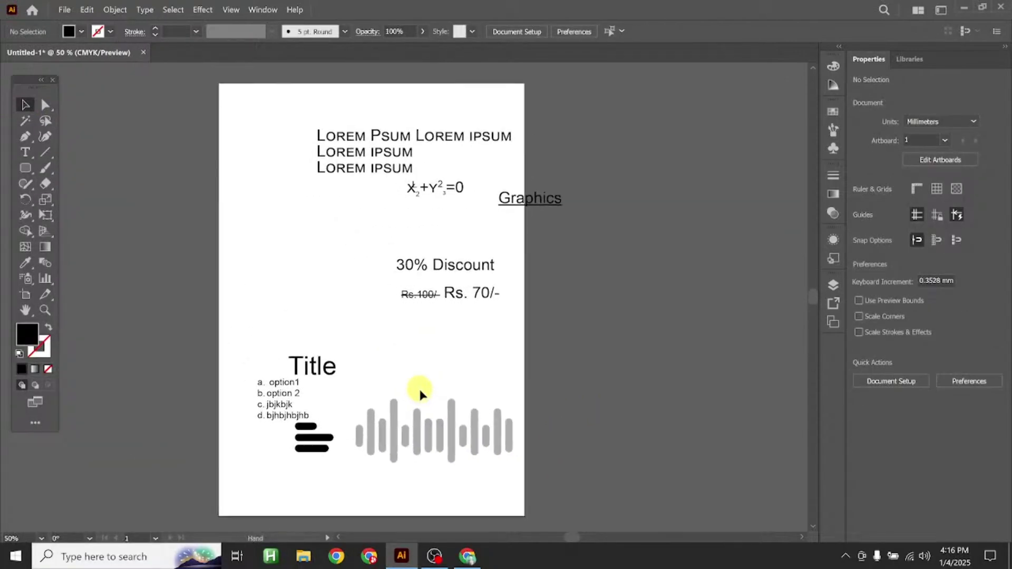
Switch to YouTube Studio and read back through the earlier live chat messages
click(467, 556)
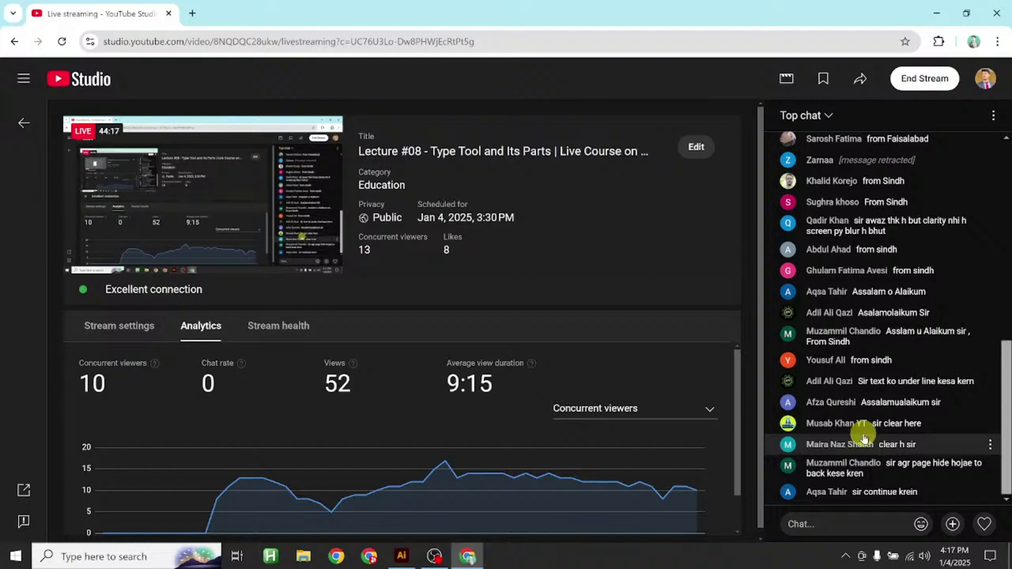
scroll(859, 434, up, 5)
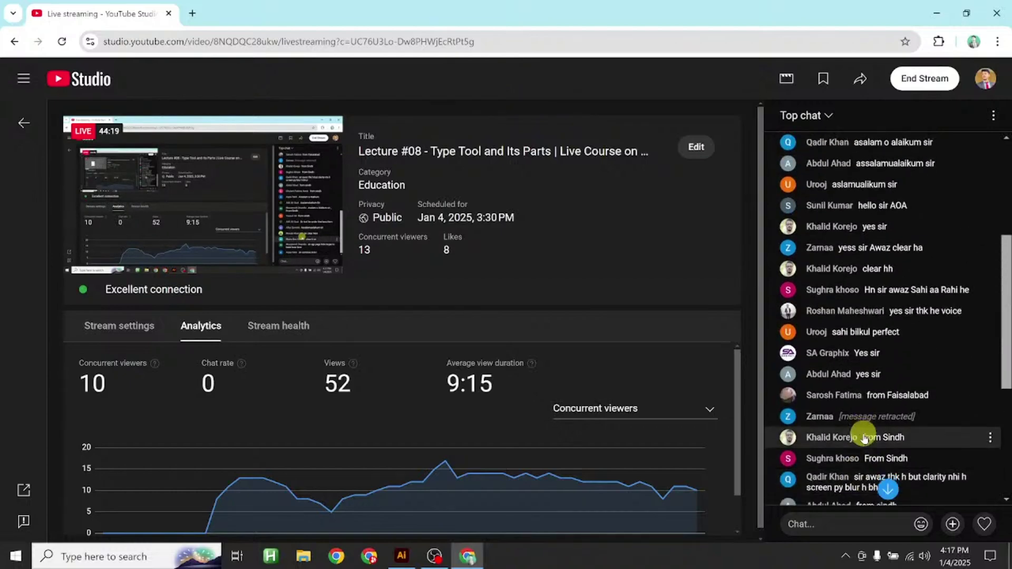
Return from the live chat to Illustrator and move all existing artwork off the artboard into the empty space on its right
scroll(863, 436, down, 5)
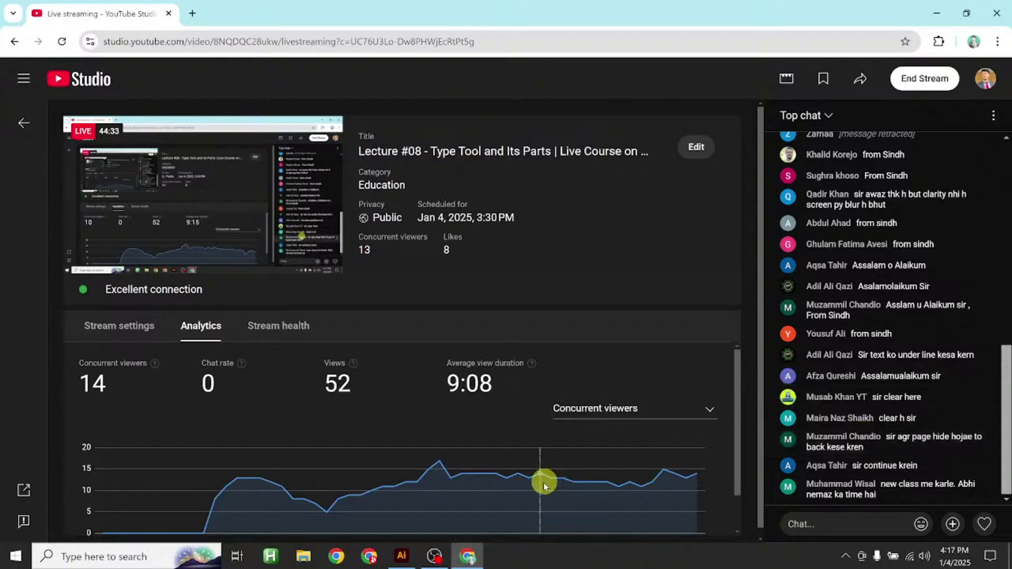
click(403, 557)
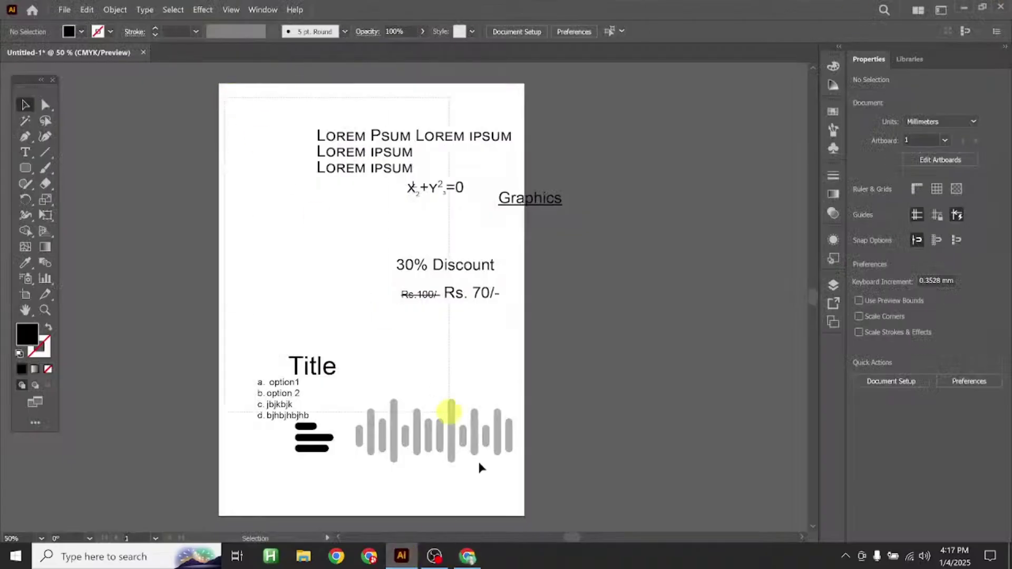
scroll(543, 516, down, 2)
key(ctrl+a)
drag(327, 256, 317, 388)
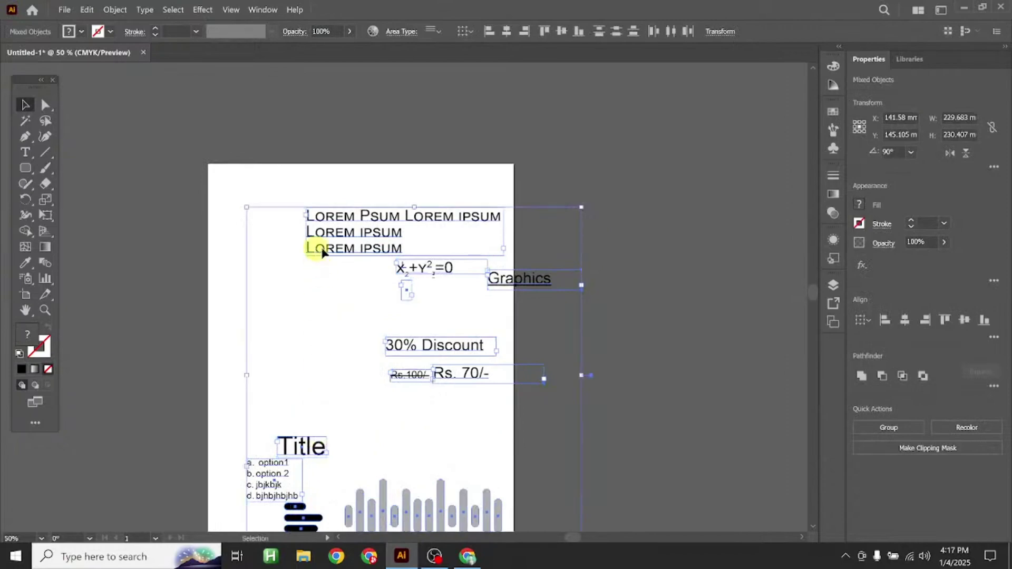
drag(311, 248, 590, 235)
scroll(392, 260, up, 2)
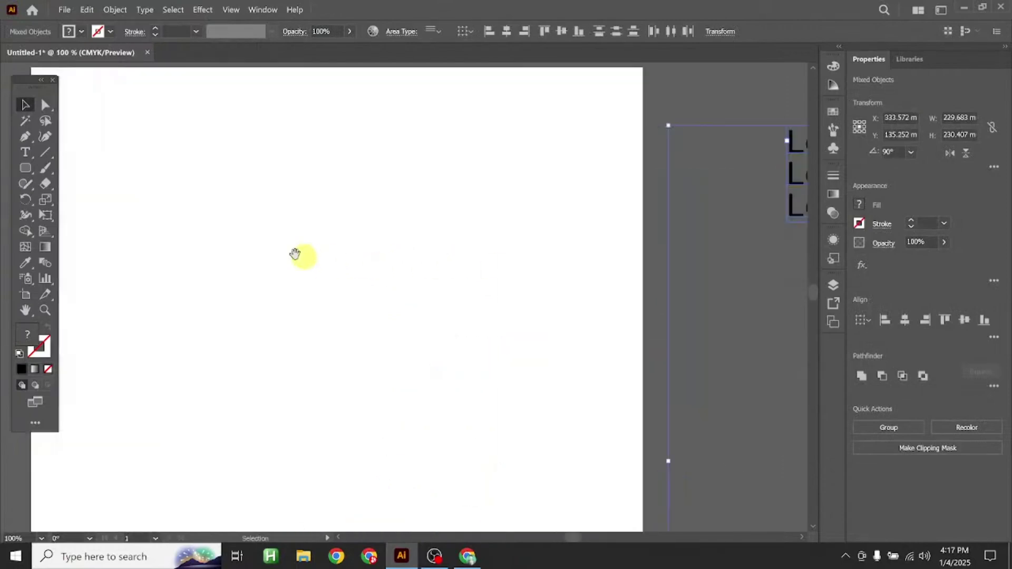
drag(295, 254, 401, 213)
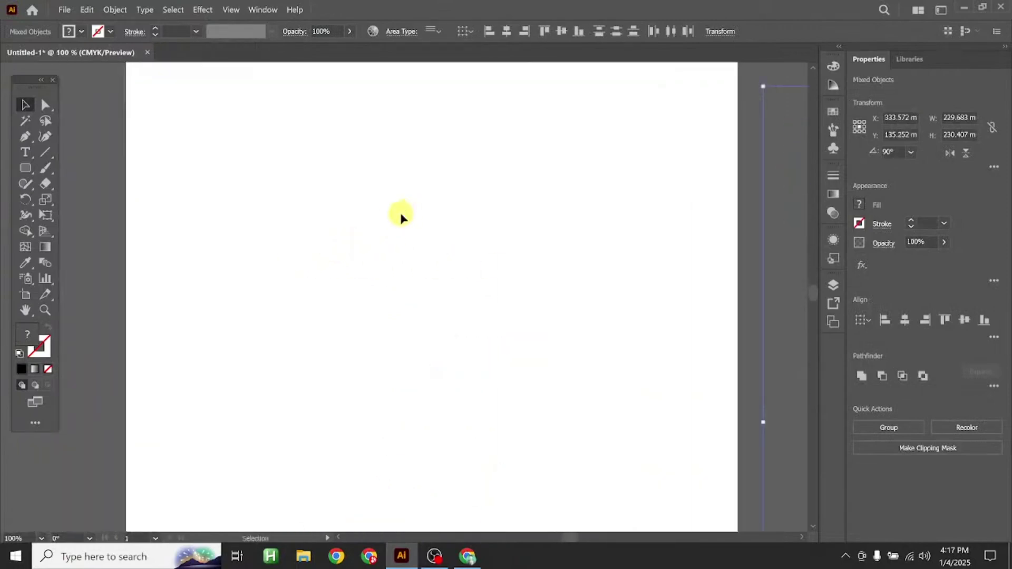
Try to create text on the empty artboard with the Area Type Tool, dismissing the alert each time
click(25, 153)
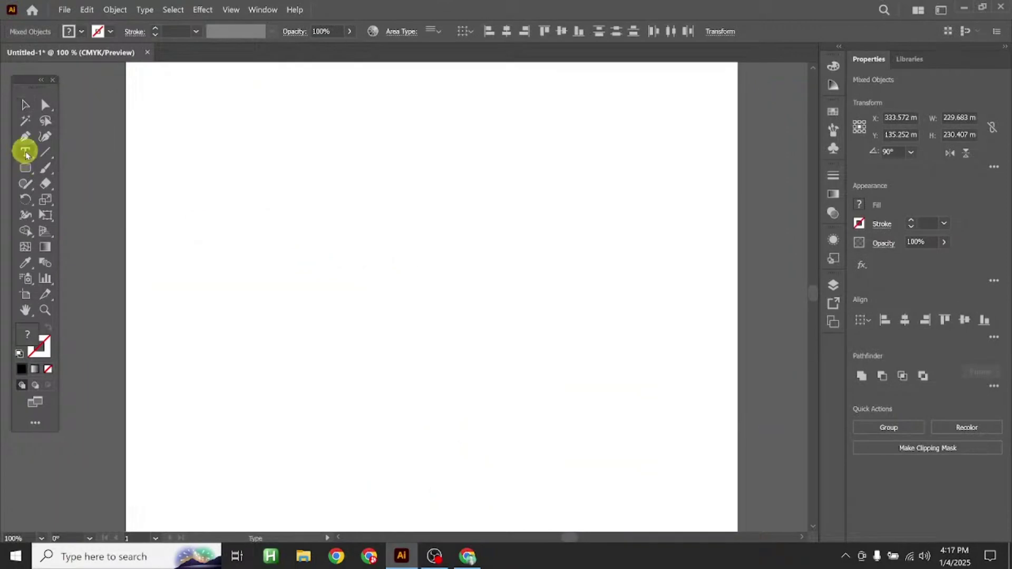
click(25, 153)
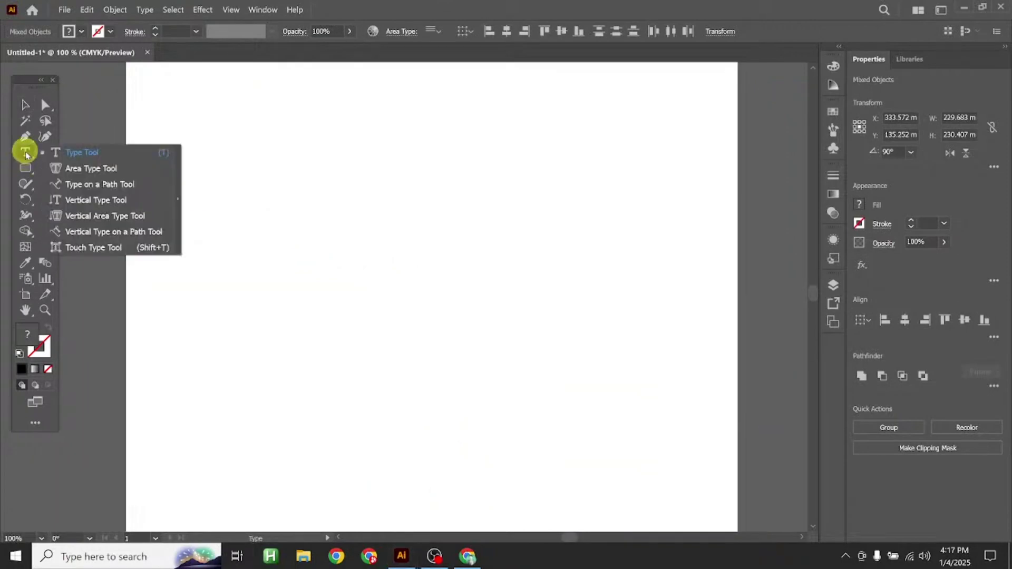
click(102, 168)
click(221, 185)
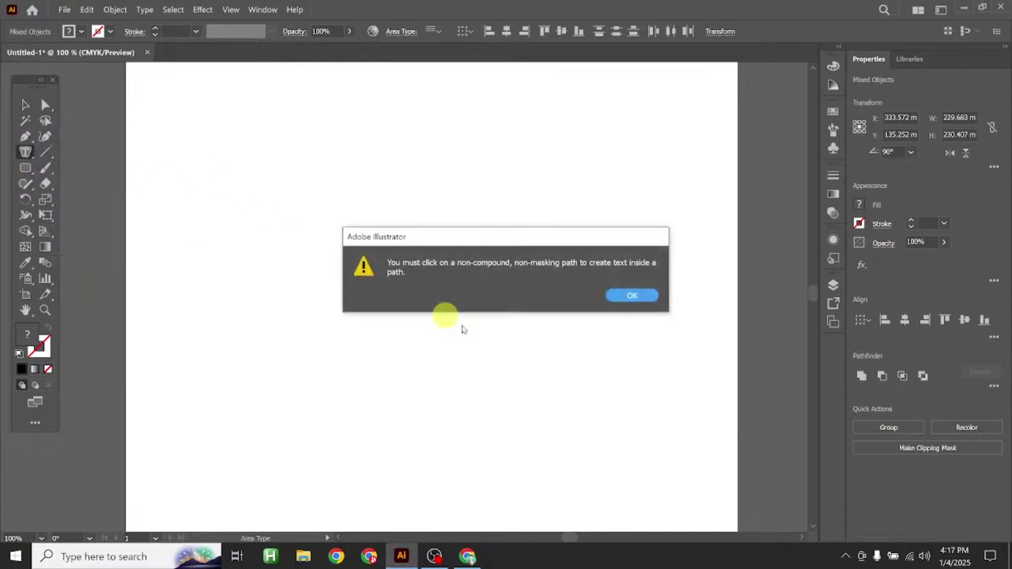
click(626, 296)
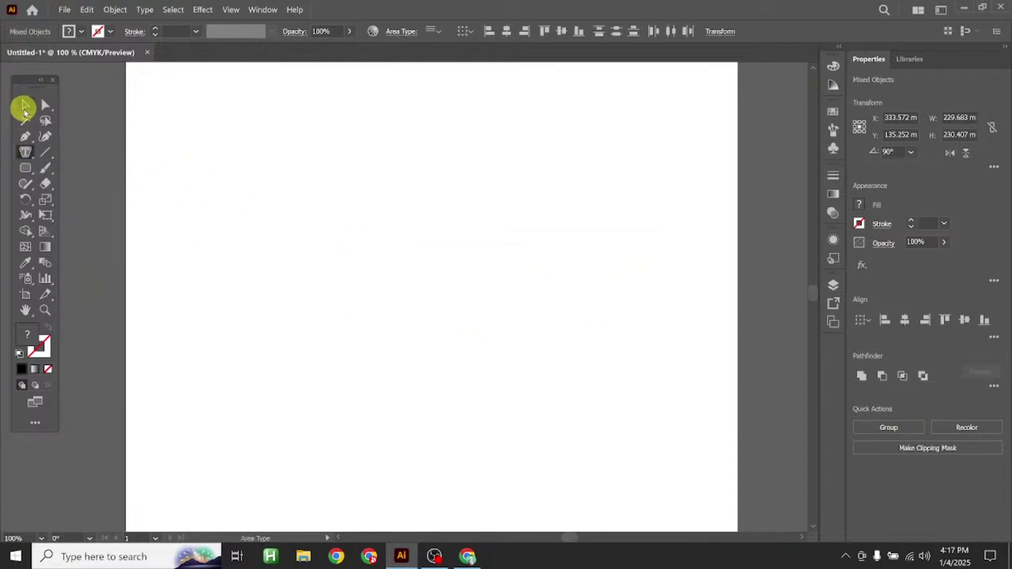
click(251, 165)
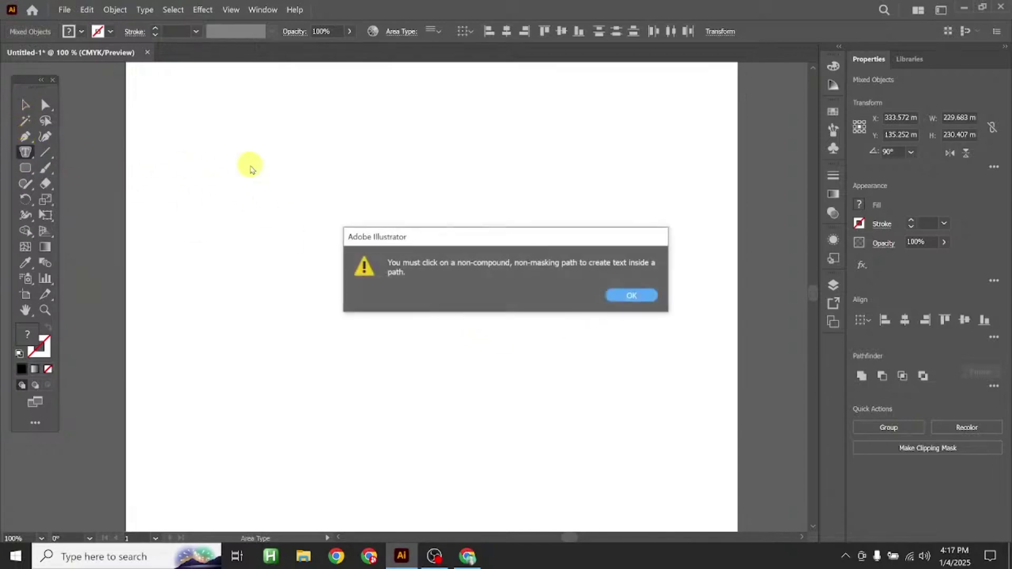
click(627, 296)
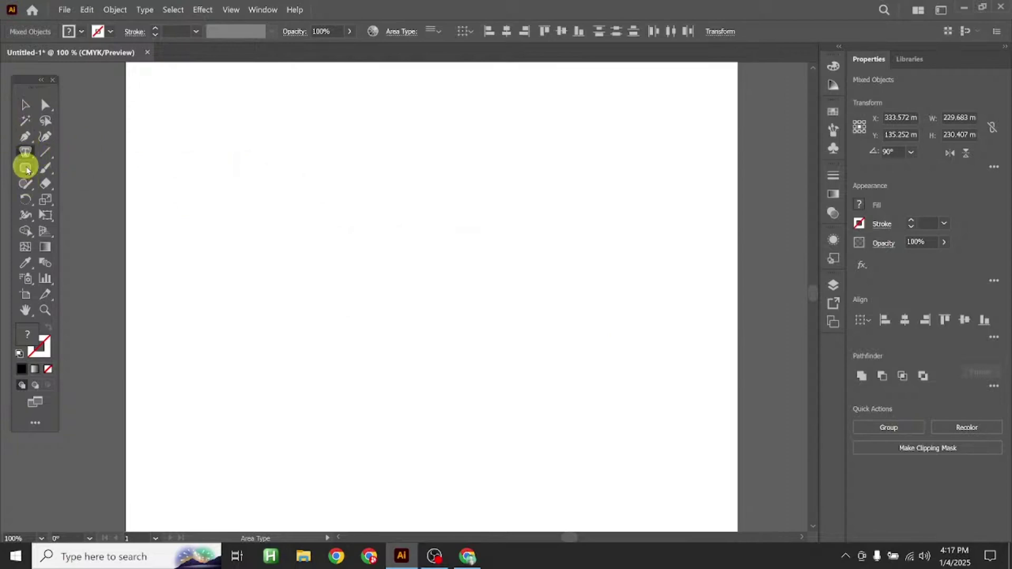
Draw a black rectangle about 110 mm wide and 79 mm high on the empty artboard
drag(27, 169, 75, 176)
click(87, 169)
drag(186, 151, 506, 381)
click(25, 105)
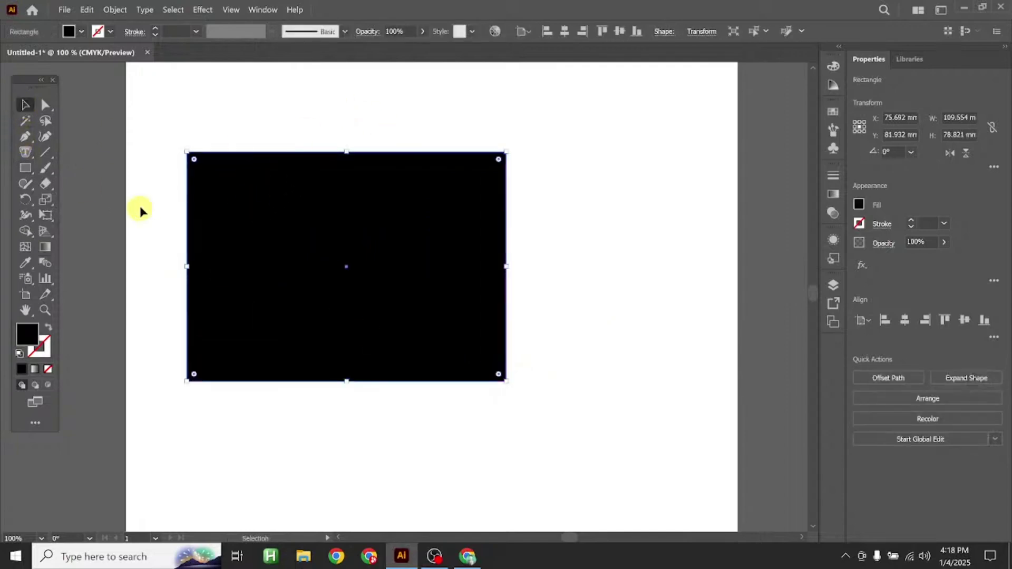
Convert the black rectangle into an area type container filled with placeholder text using the Area Type Tool
click(26, 154)
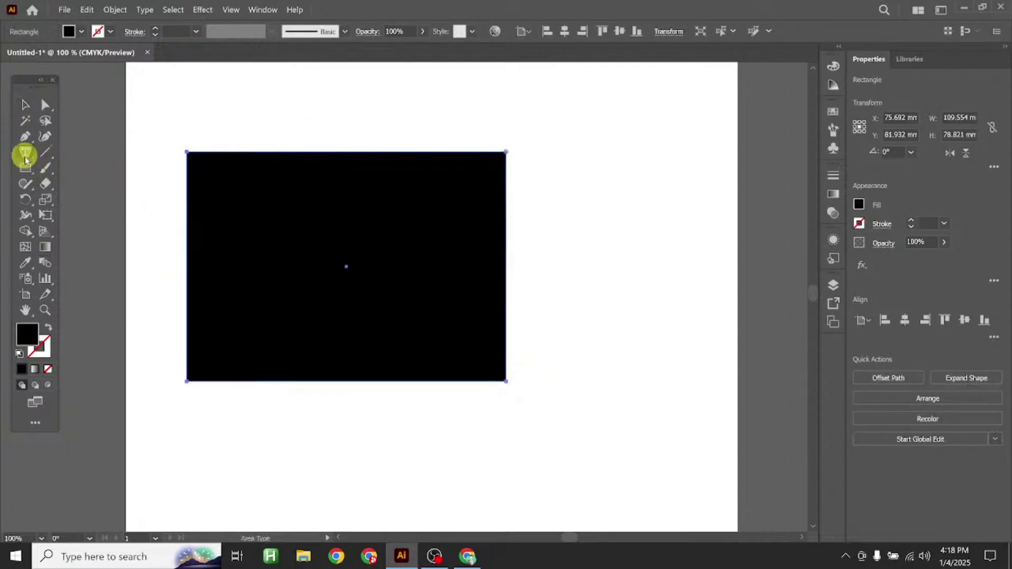
drag(25, 157, 94, 172)
drag(25, 153, 190, 157)
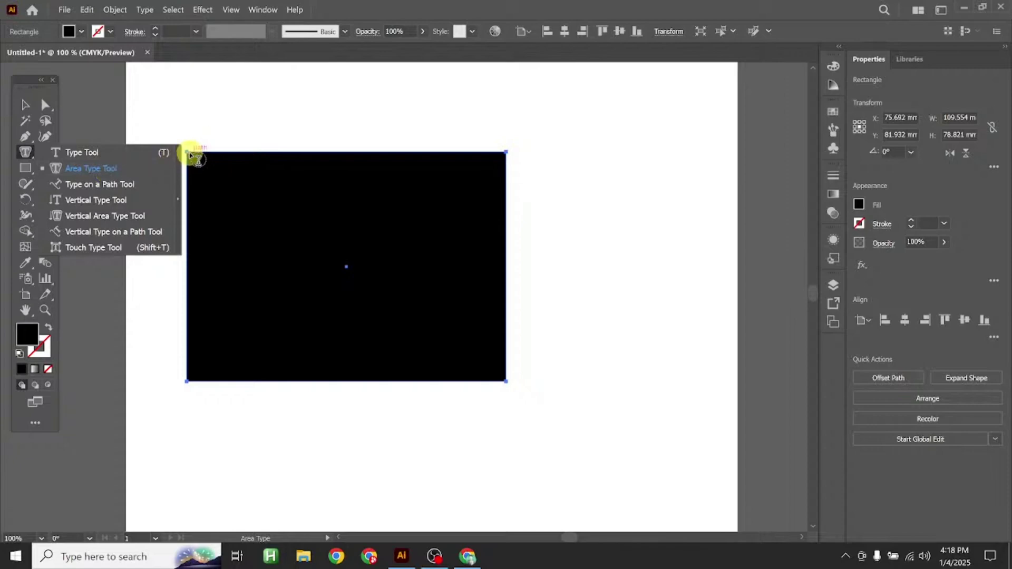
click(190, 158)
click(24, 105)
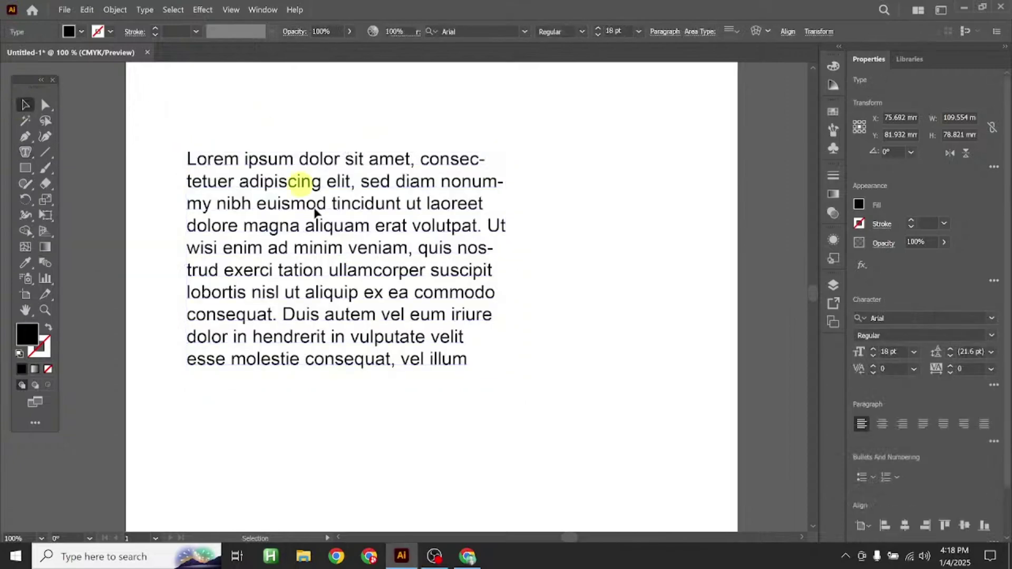
Move the rectangular text block to the lower right of the artboard, undoing a trial resize of its frame
drag(314, 211, 323, 232)
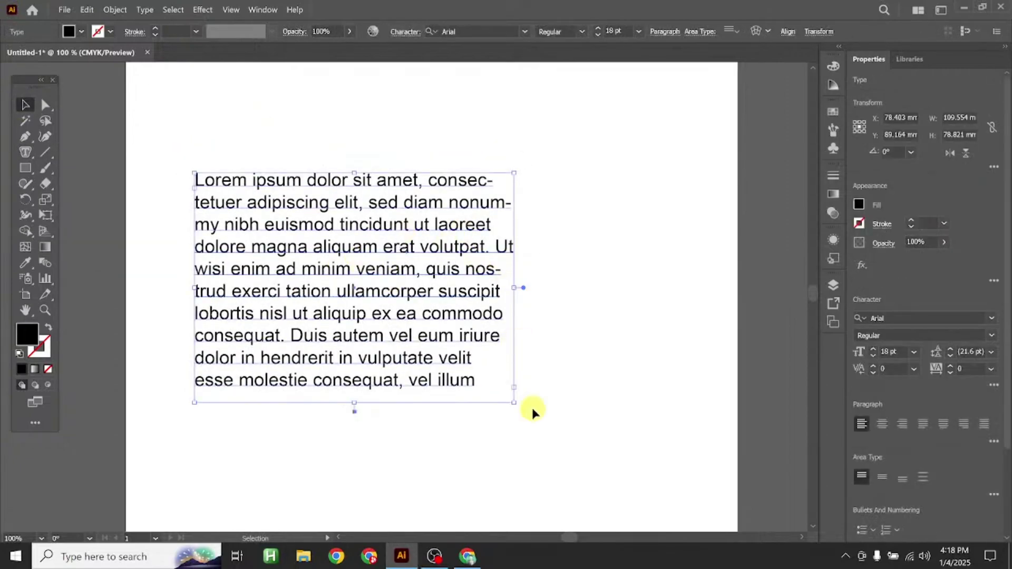
drag(510, 403, 481, 410)
key(ctrl+z)
drag(384, 287, 424, 332)
drag(291, 267, 568, 405)
click(96, 211)
Draw a circle about 70 mm in diameter and fill it with placeholder text using the Area Type Tool
drag(24, 170, 69, 199)
drag(269, 152, 474, 356)
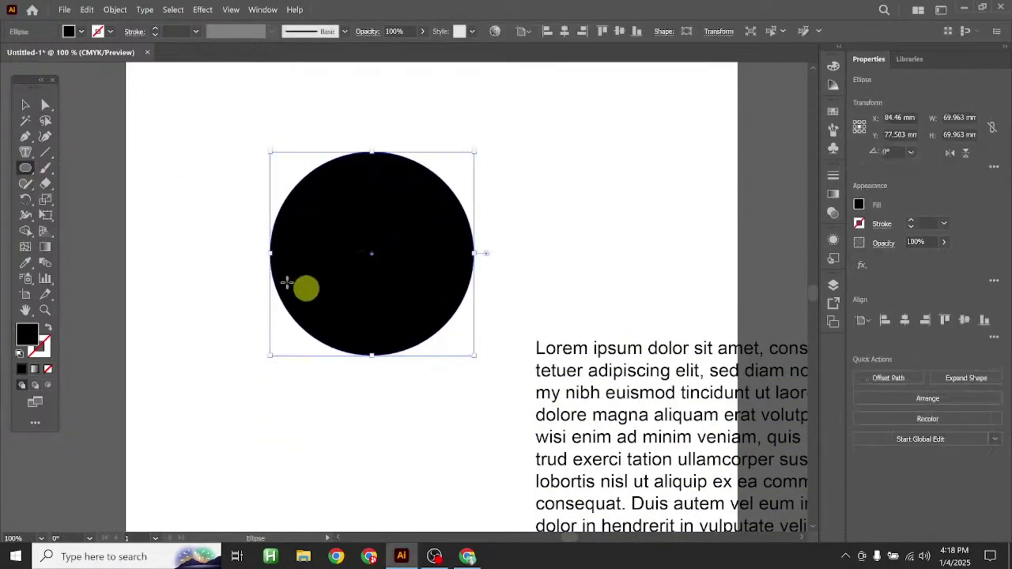
drag(26, 153, 79, 165)
click(269, 255)
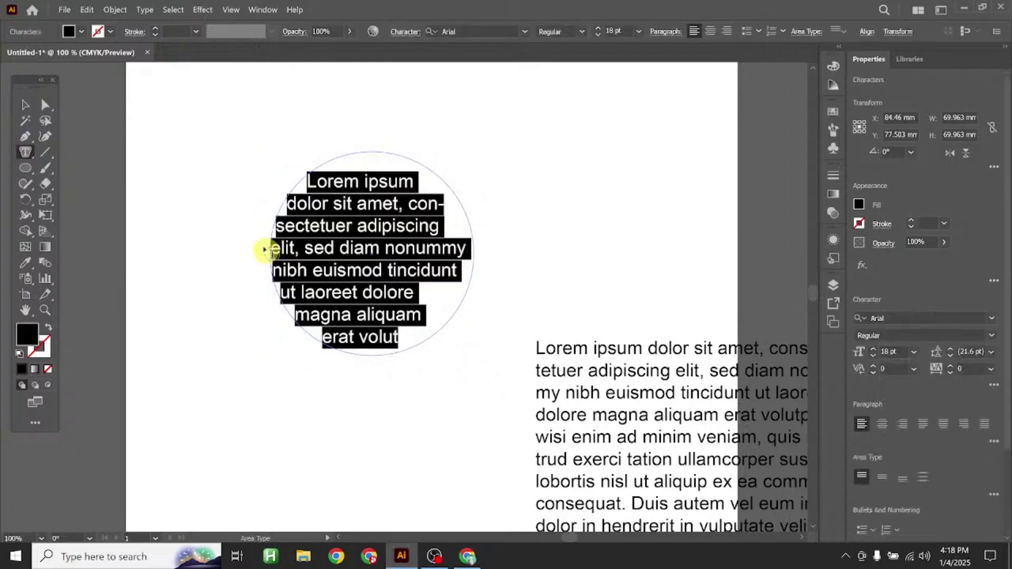
Move the circular text to the right side of the artboard, above the rectangular text block, and deselect it
click(18, 106)
click(185, 126)
drag(346, 255, 606, 209)
click(305, 226)
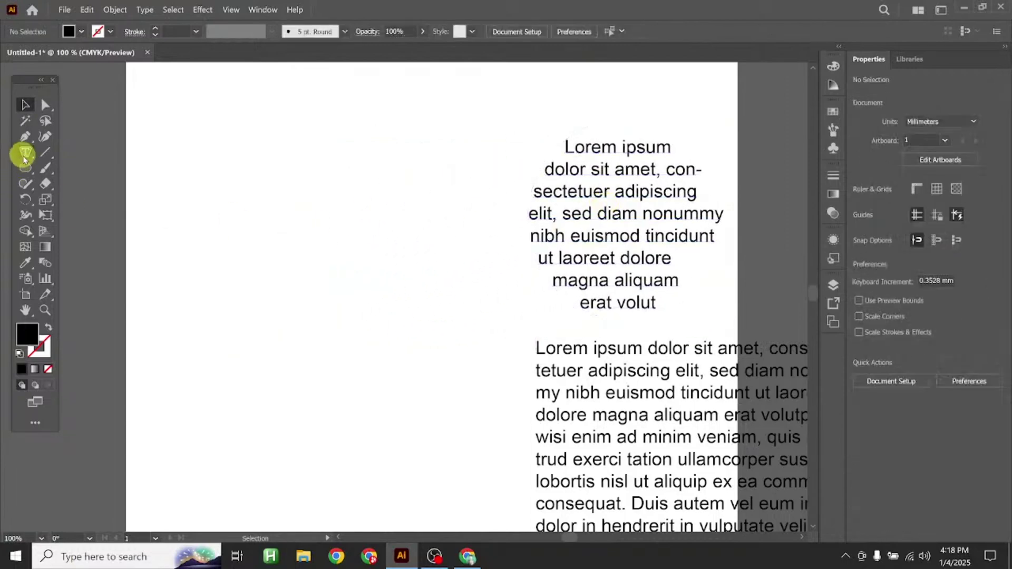
Draw a rising S-shaped path about 91 mm wide and 79 mm high with the Pen Tool on the empty artboard area
click(25, 156)
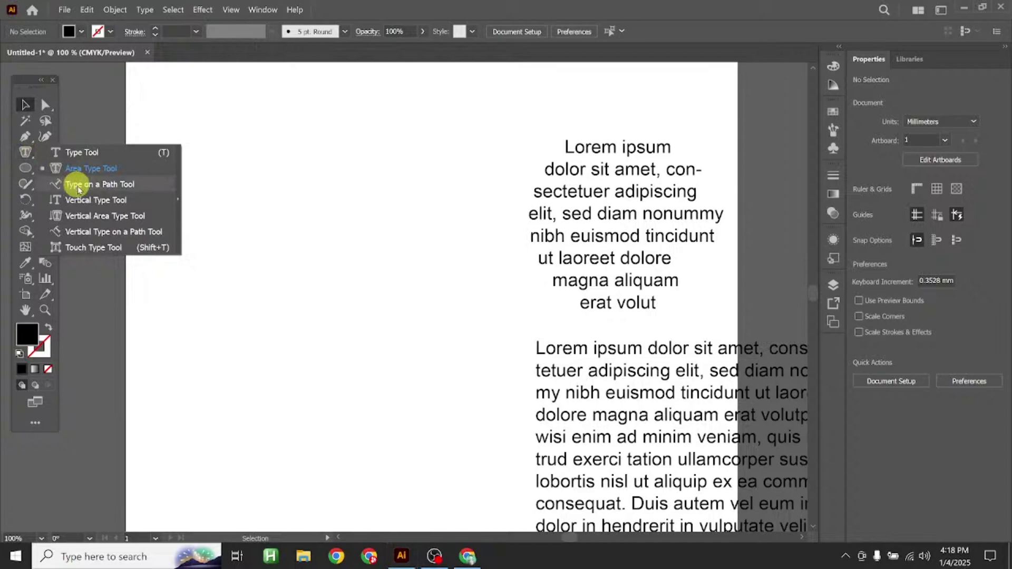
click(25, 136)
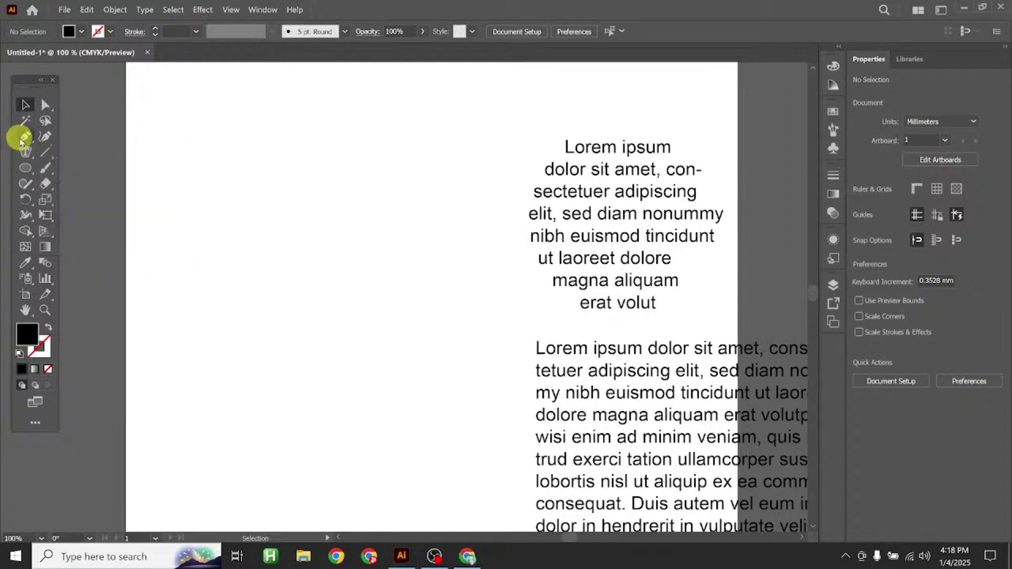
click(189, 358)
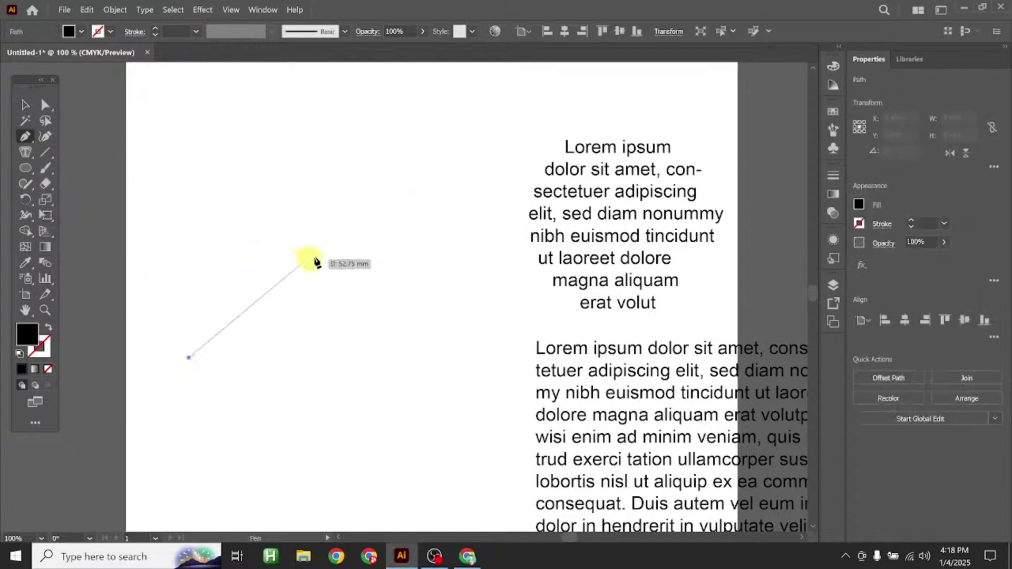
drag(329, 250, 440, 243)
click(452, 131)
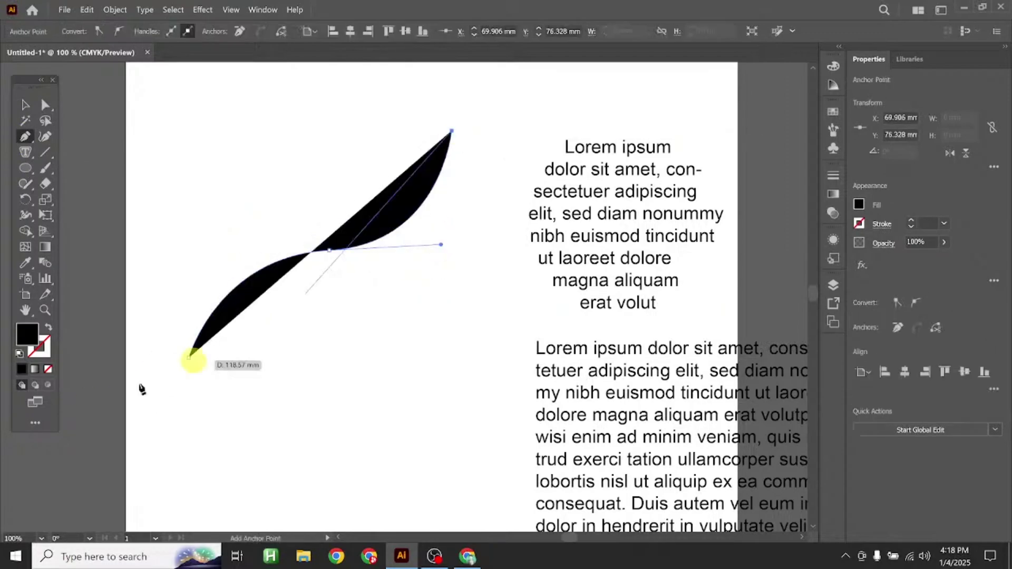
Swap the S-shaped path's fill and stroke, giving it no fill and a 1 pt black outline, and nudge it slightly down
click(48, 330)
click(25, 105)
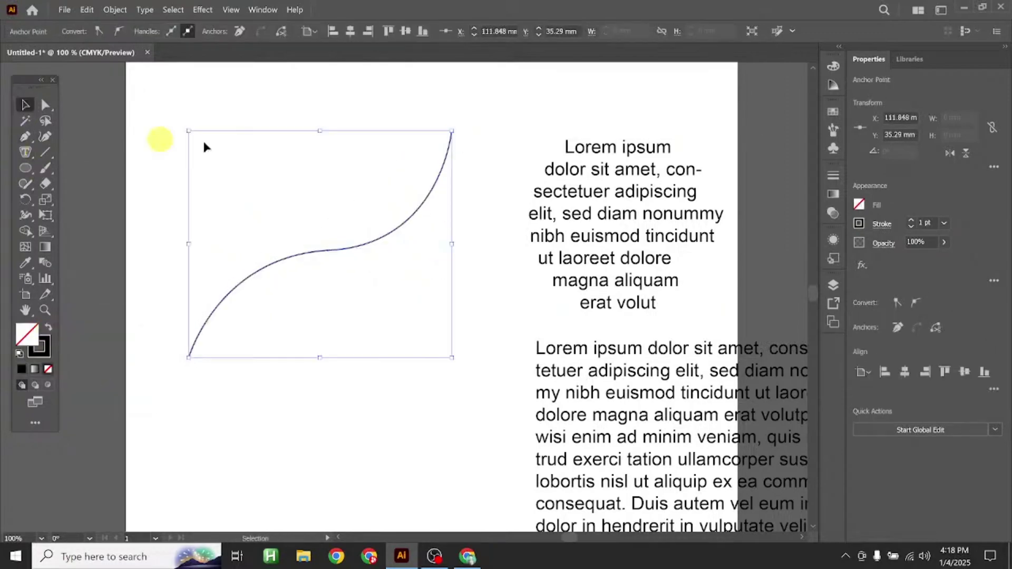
click(203, 139)
drag(337, 254, 338, 261)
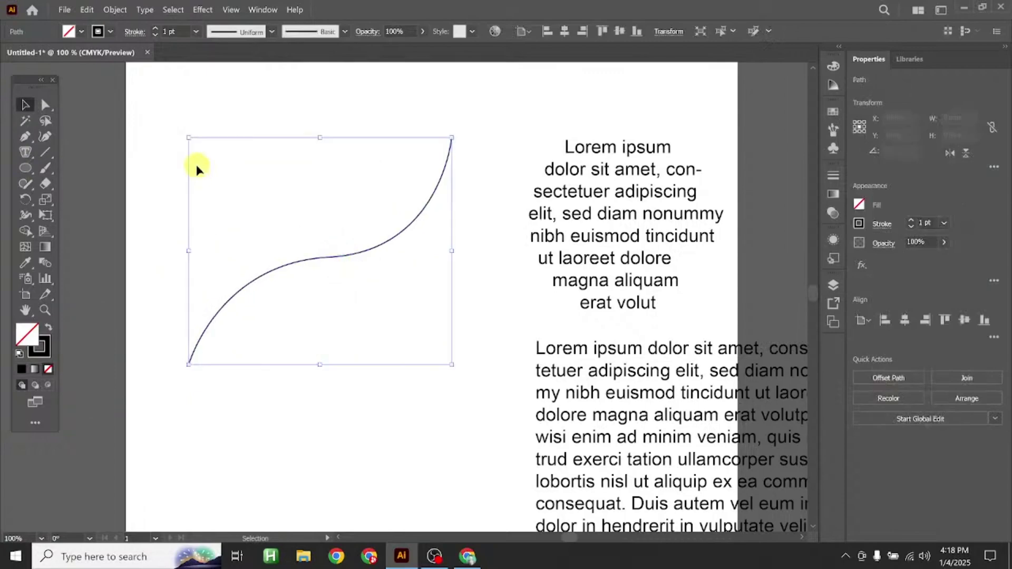
click(199, 165)
Run placeholder text along the S-shaped curve from its lower end with the Type on a Path Tool
click(27, 154)
drag(30, 162, 86, 183)
click(187, 357)
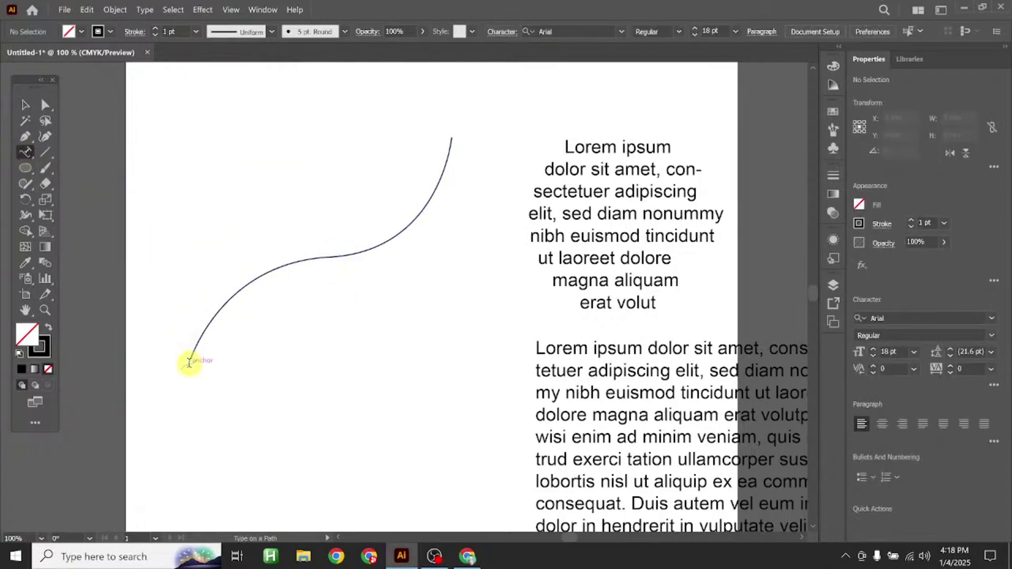
click(189, 362)
click(17, 107)
click(292, 247)
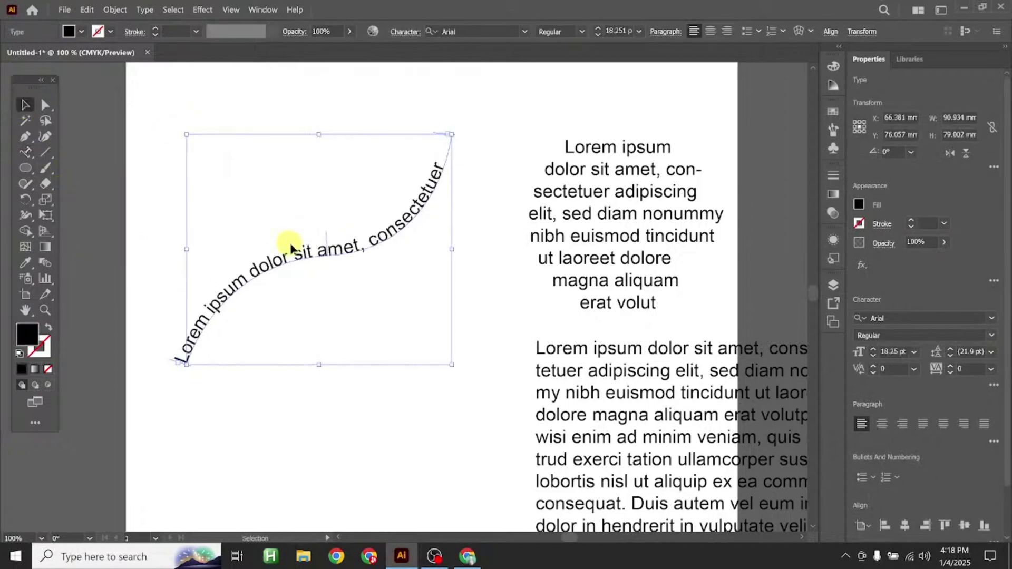
Try shifting the start of the curved text along its path, undo that, and move the text right, over the other samples
drag(371, 254, 323, 262)
key(ctrl+shift+a)
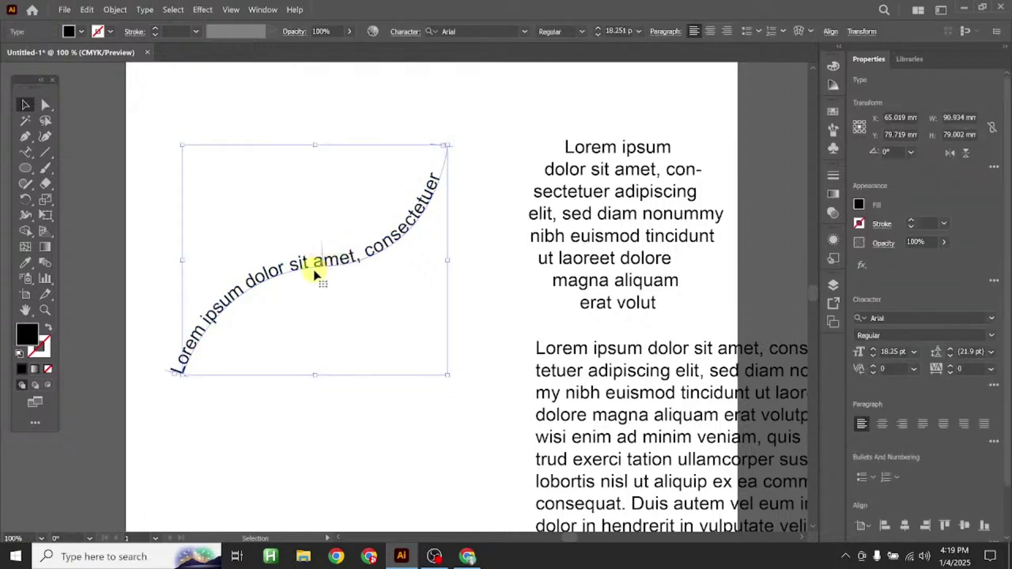
drag(174, 375, 240, 289)
click(304, 433)
key(ctrl+z)
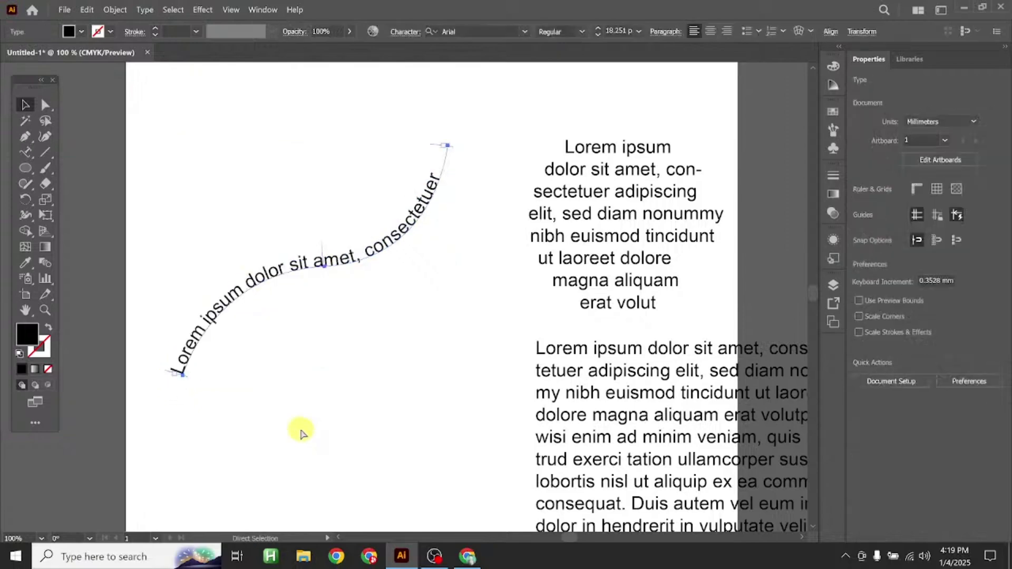
click(165, 137)
drag(267, 267, 659, 303)
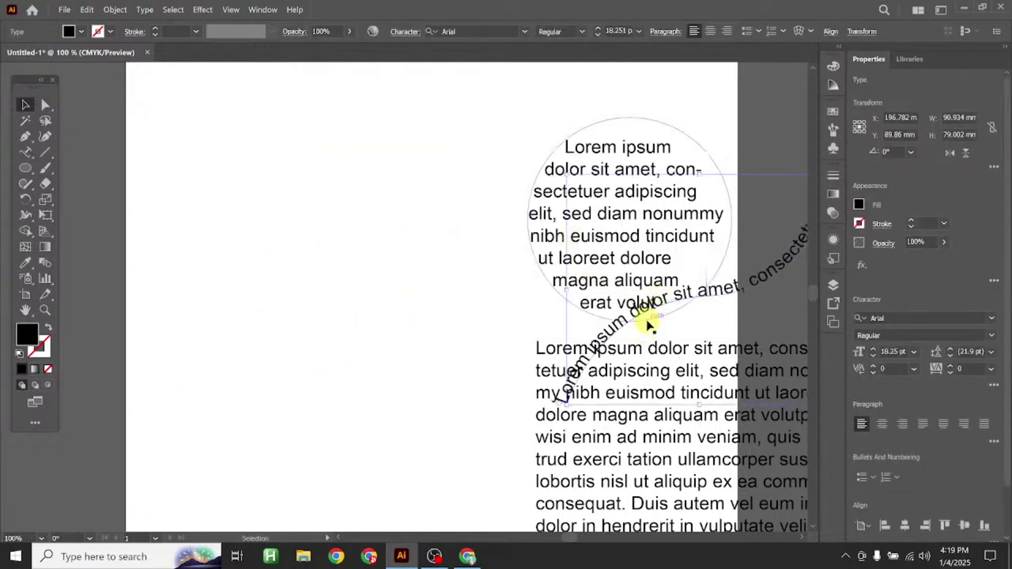
Create a vertical placeholder text frame about 85 by 121 mm with the Vertical Type Tool and move it right, over the other samples
click(29, 152)
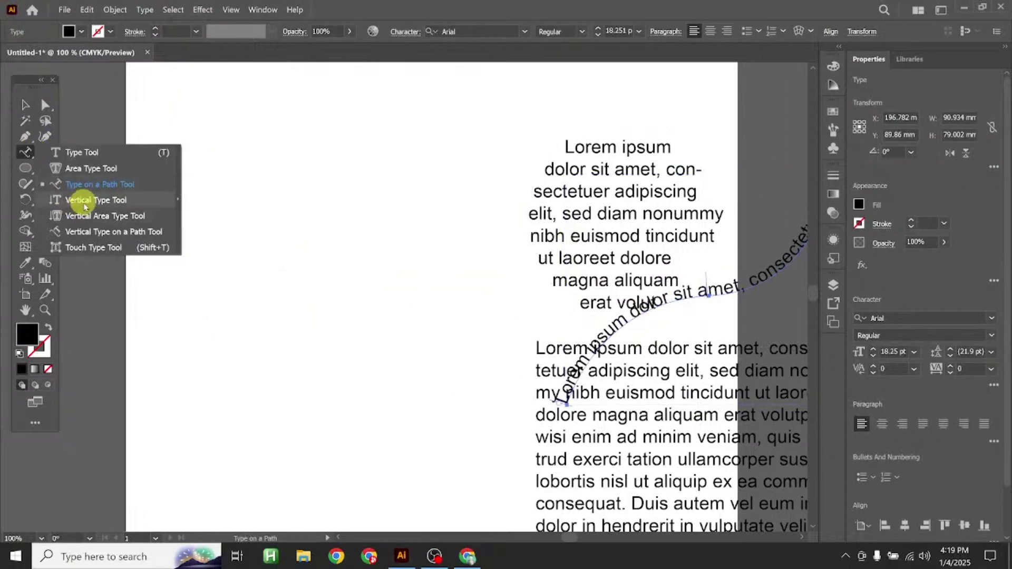
click(84, 205)
drag(198, 133, 430, 466)
click(25, 105)
click(188, 109)
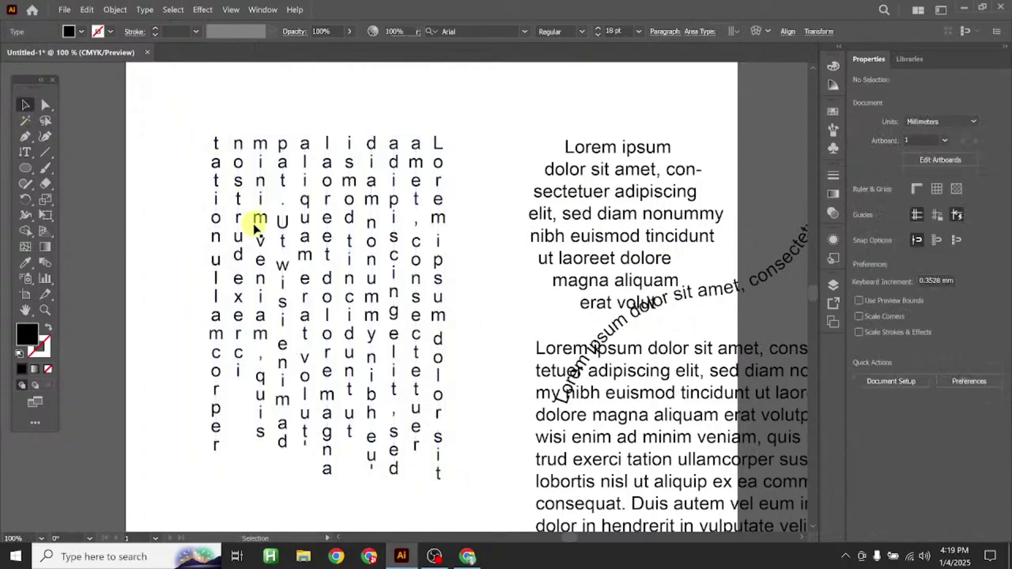
drag(253, 227, 632, 230)
Draw a black-filled square about 68 mm wide in the empty upper part of the artboard
click(25, 153)
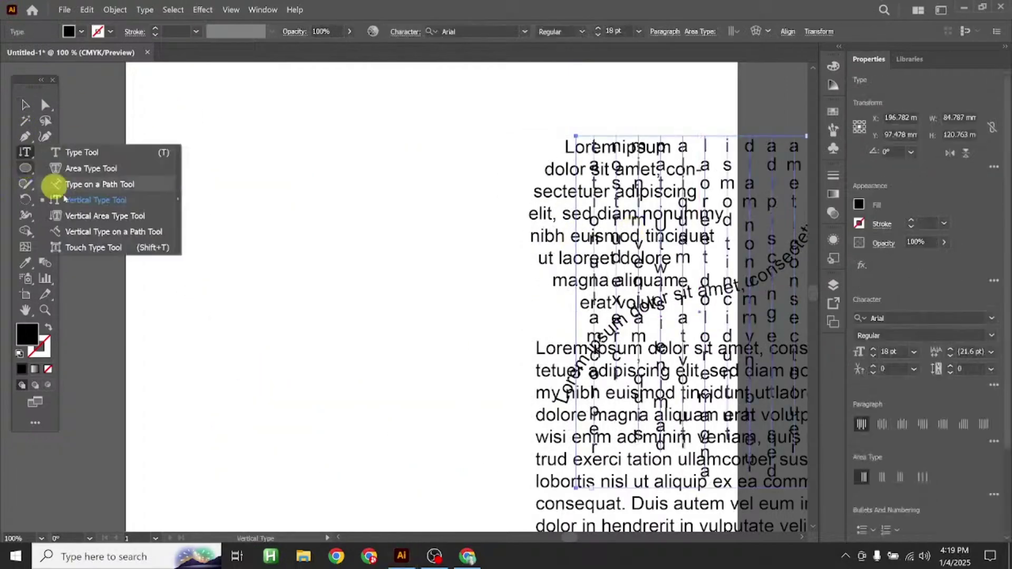
click(92, 216)
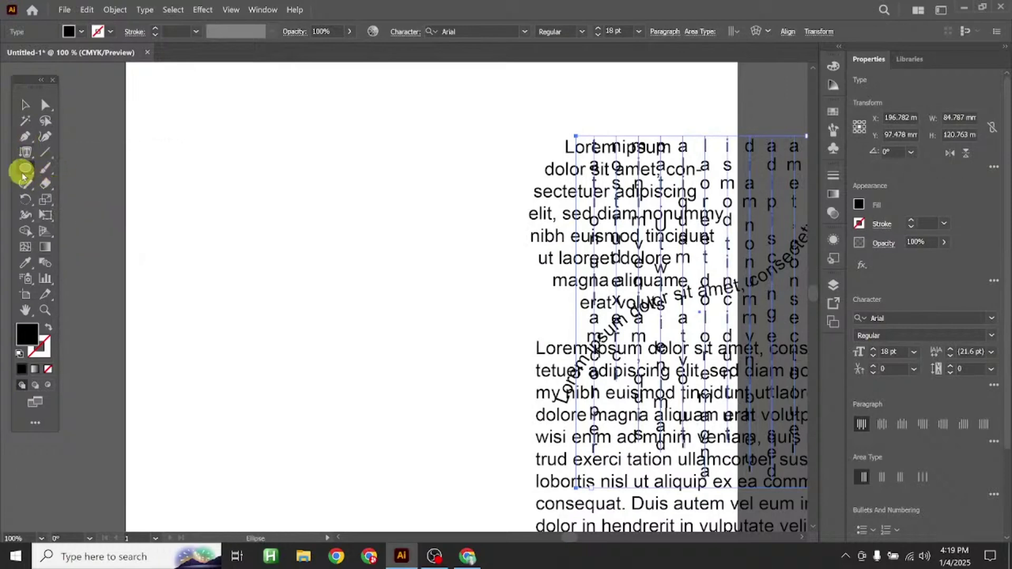
click(23, 173)
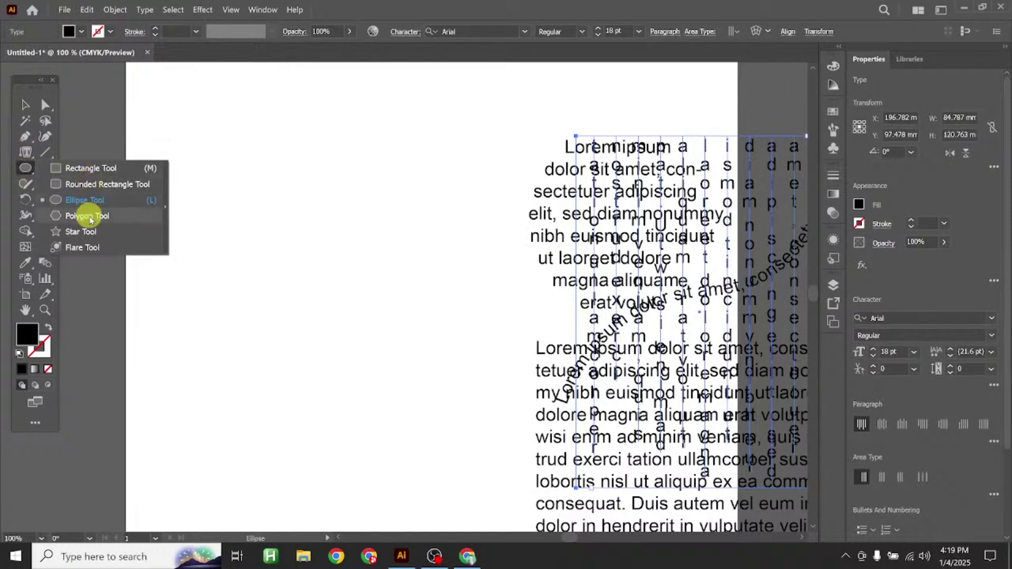
click(91, 168)
drag(230, 139, 428, 335)
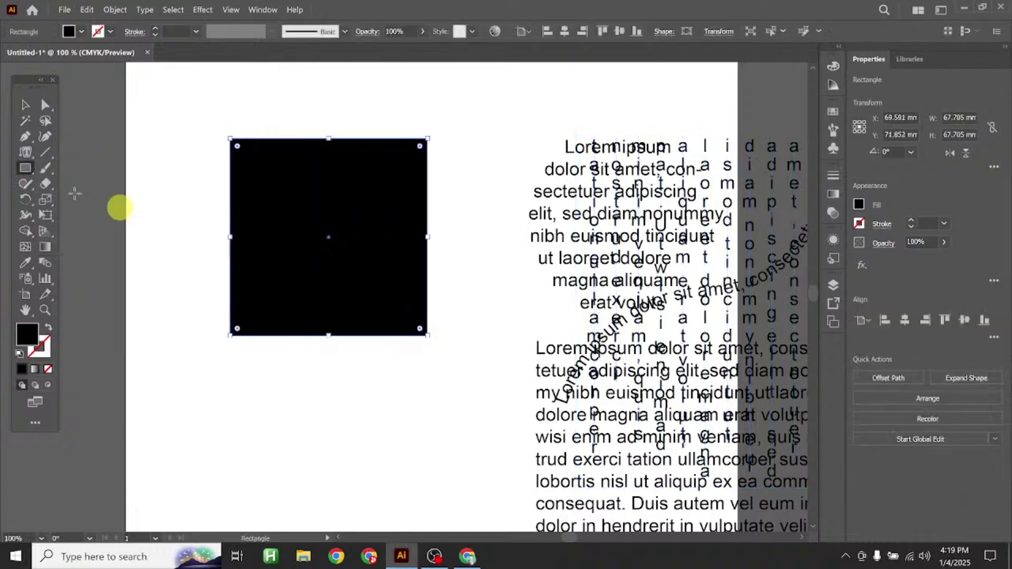
Fill the square with vertical placeholder text using the Vertical Area Type Tool and move it about 30 mm right and 5 mm up
click(26, 153)
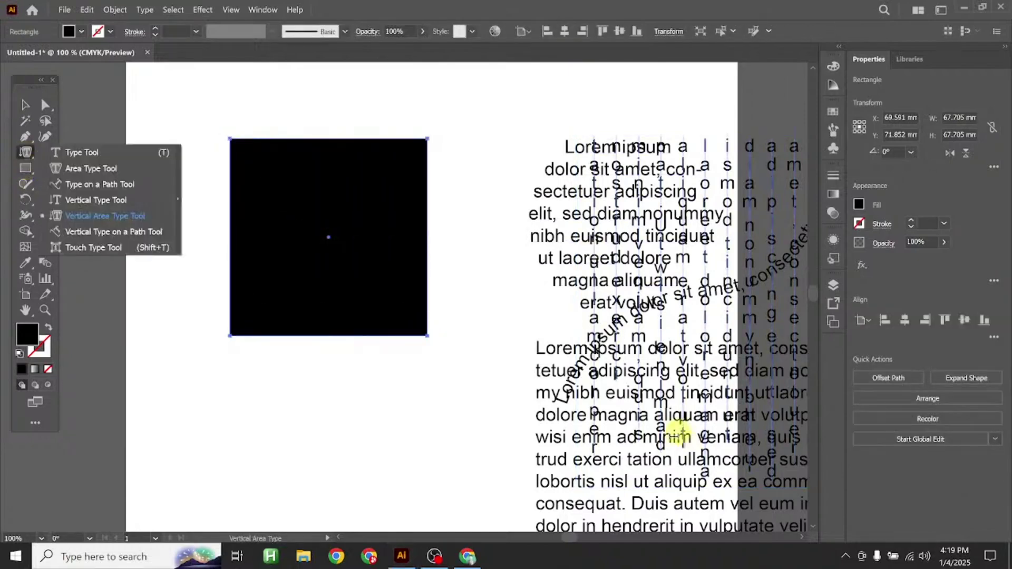
click(91, 221)
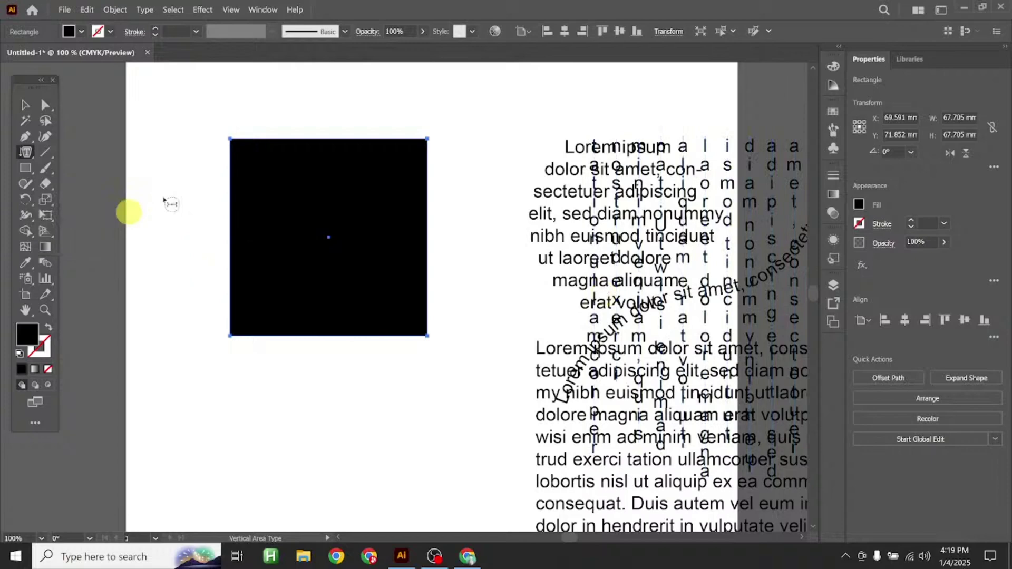
click(233, 141)
click(20, 116)
drag(248, 200, 259, 253)
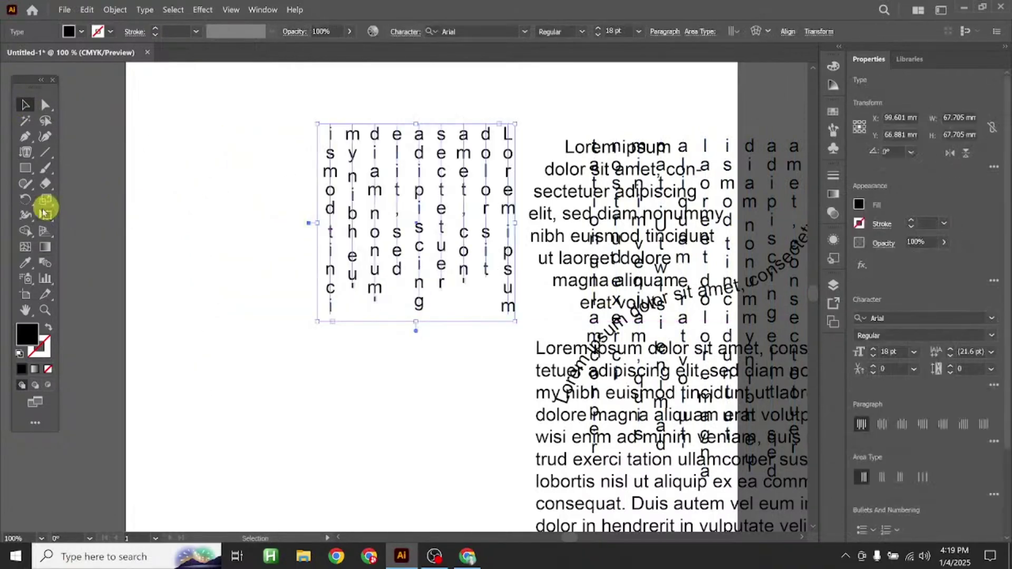
Draw an S-shaped open path about 69 by 41 mm with the Pen tool below the vertical area text
click(24, 154)
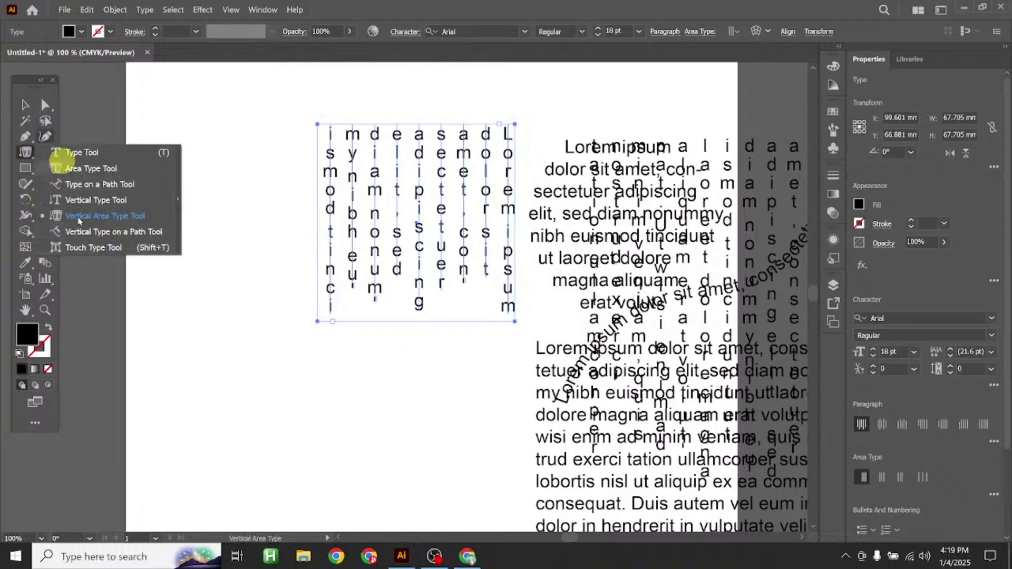
click(25, 105)
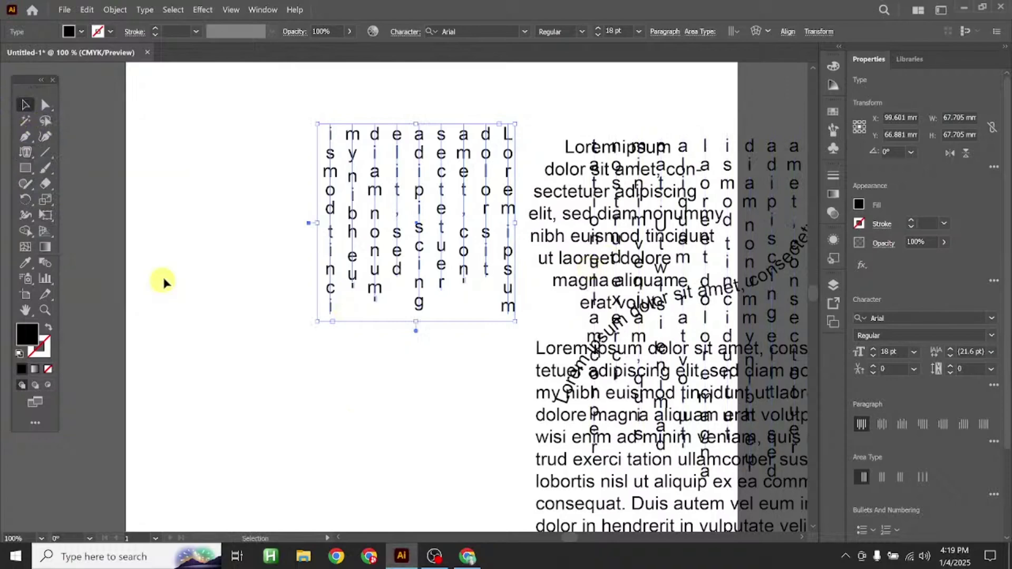
click(83, 199)
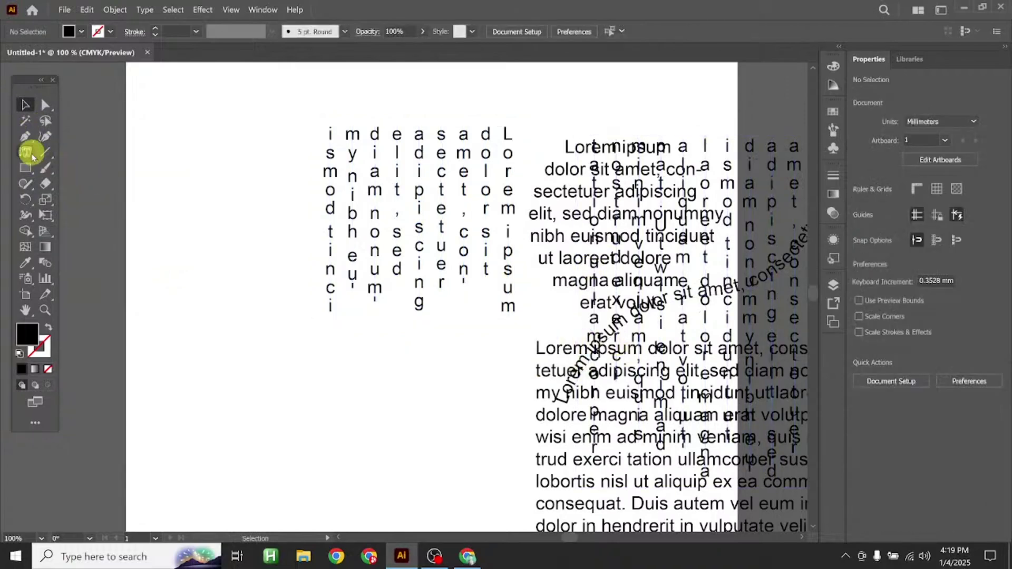
click(24, 136)
click(221, 492)
drag(324, 417, 425, 409)
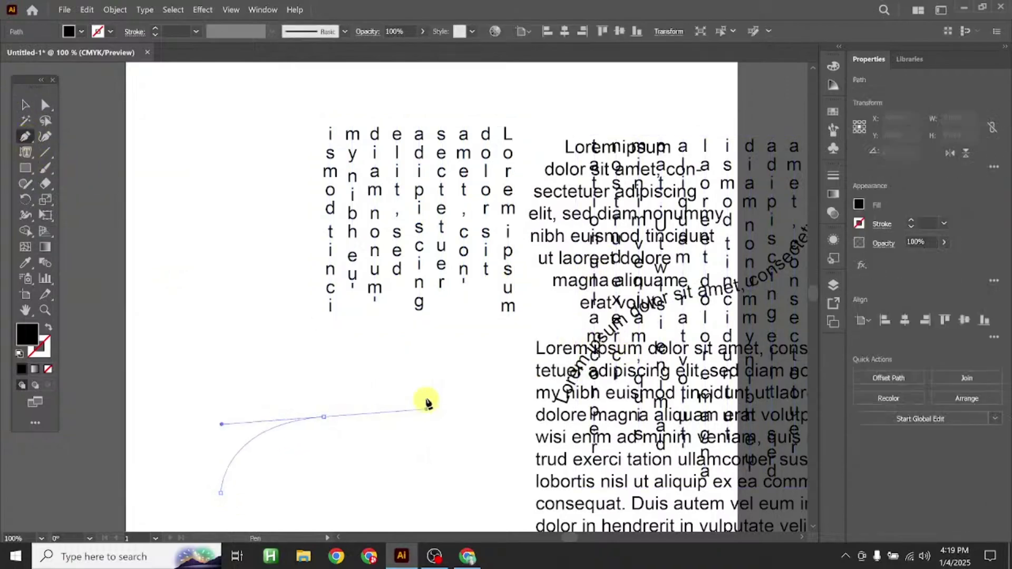
click(421, 371)
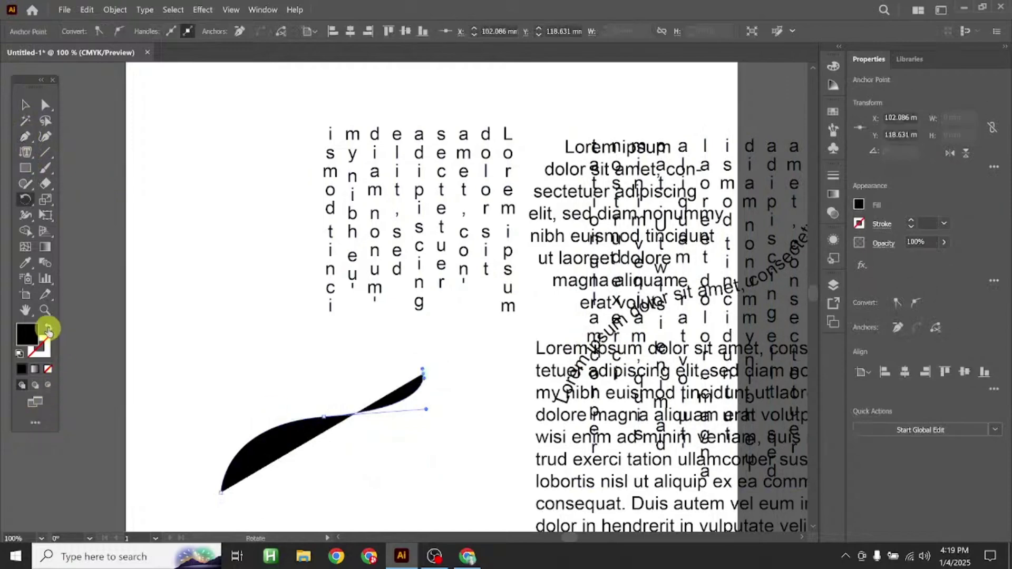
Swap the S-shaped path's fill and stroke, giving it no fill and a 1 pt black outline, and nudge it slightly left and up
click(48, 327)
key(r)
click(25, 105)
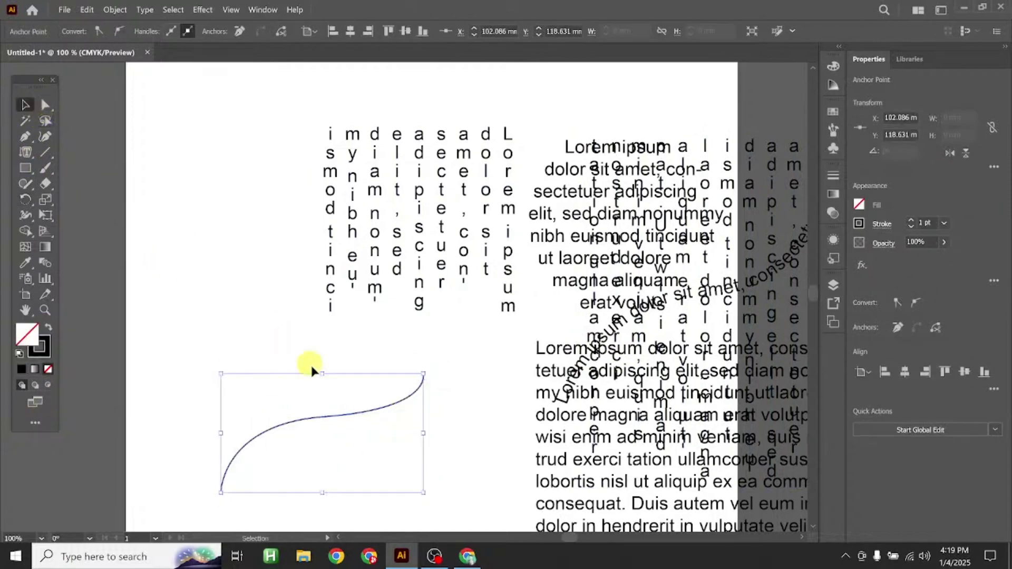
click(341, 406)
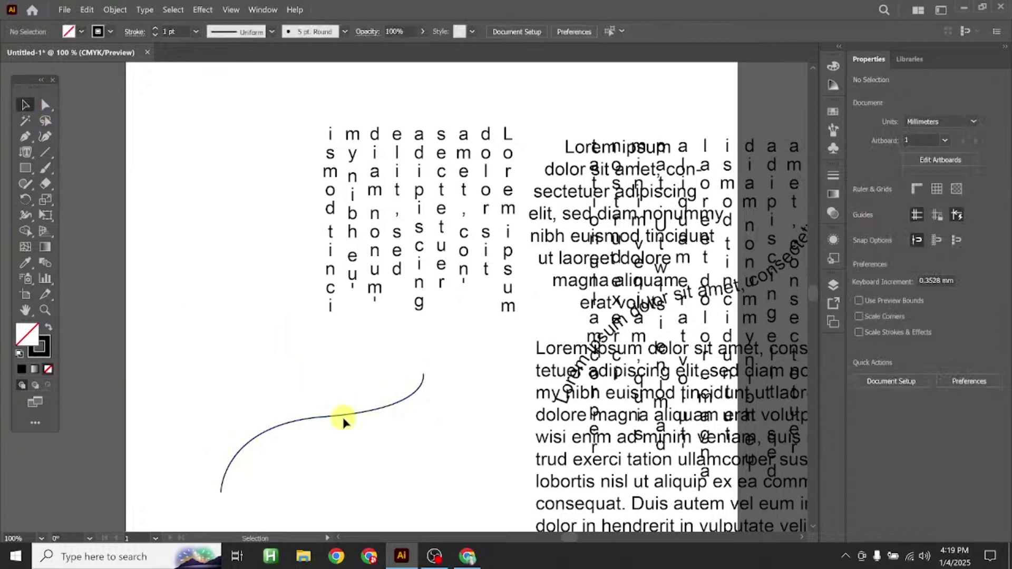
click(339, 418)
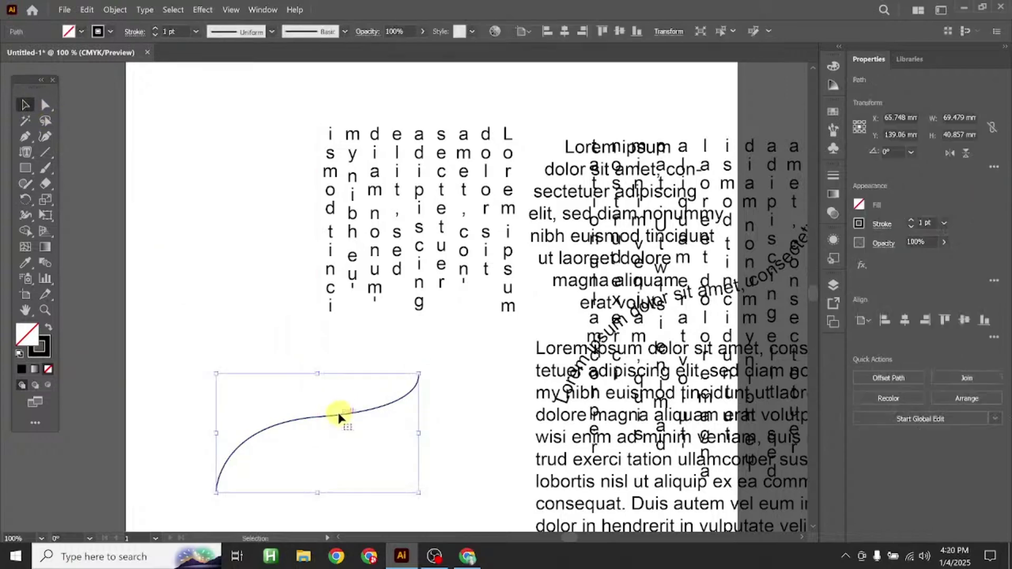
drag(339, 418, 336, 413)
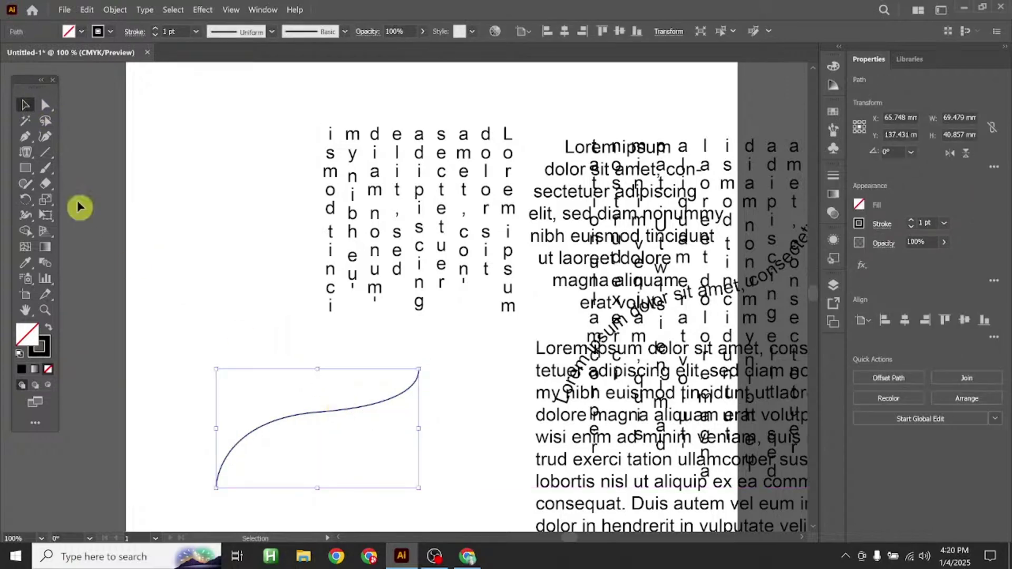
Run vertical placeholder text along the S-shaped curve from its lower end with the Vertical Type on a Path Tool
click(29, 154)
drag(33, 158, 122, 232)
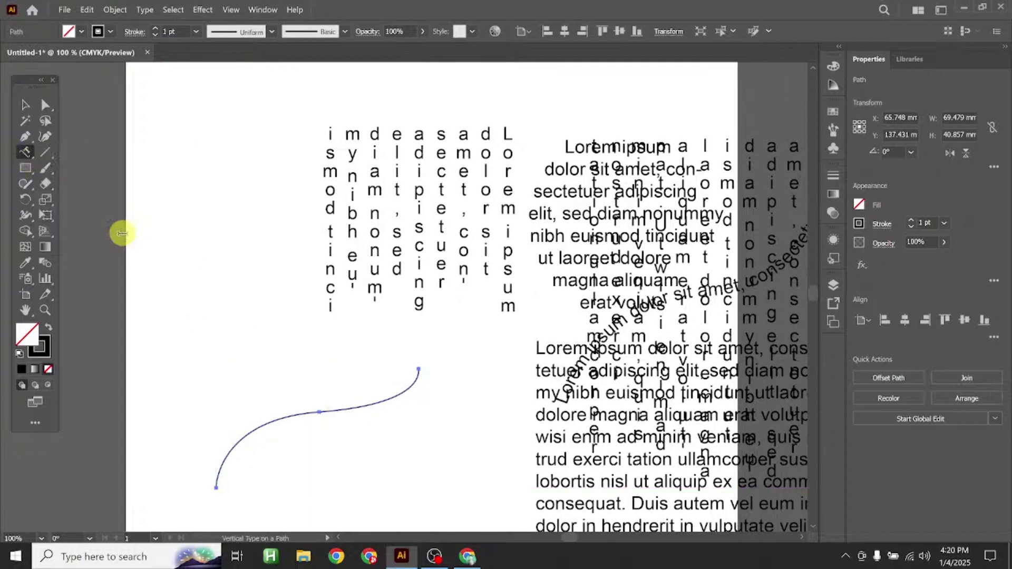
click(214, 492)
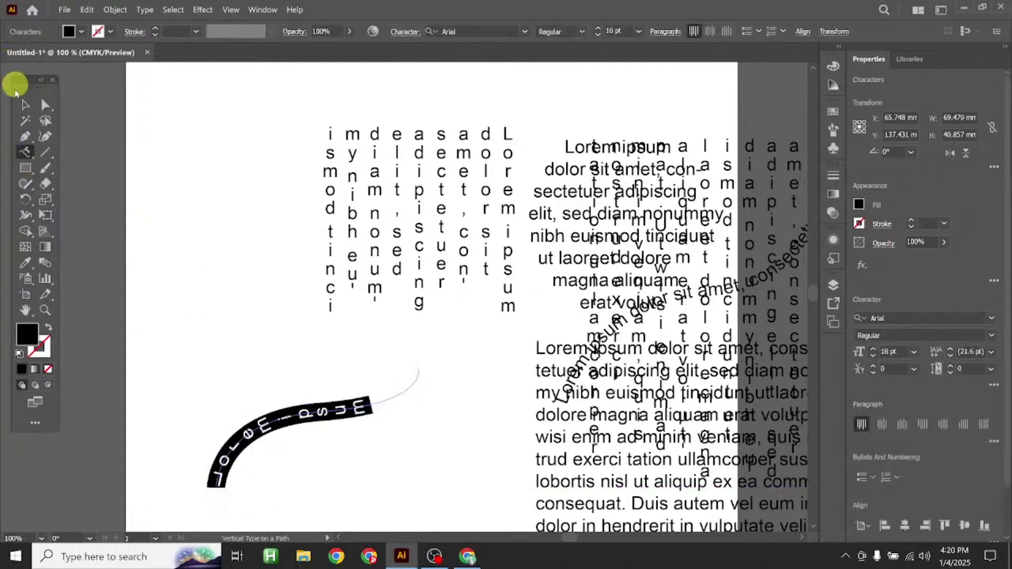
click(23, 104)
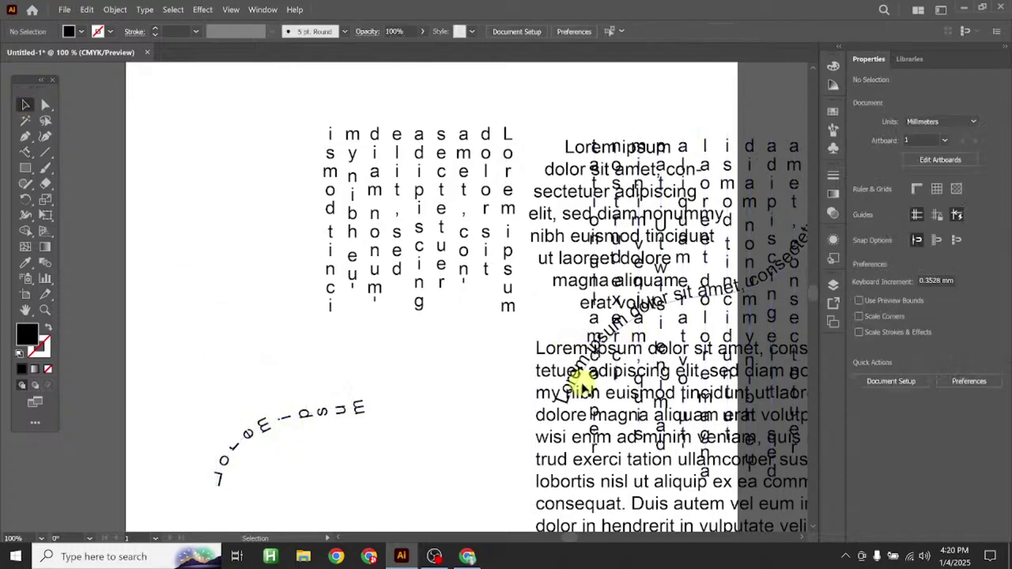
Move the horizontal curved placeholder text beside the vertical text on a path to compare the two
drag(565, 388, 264, 422)
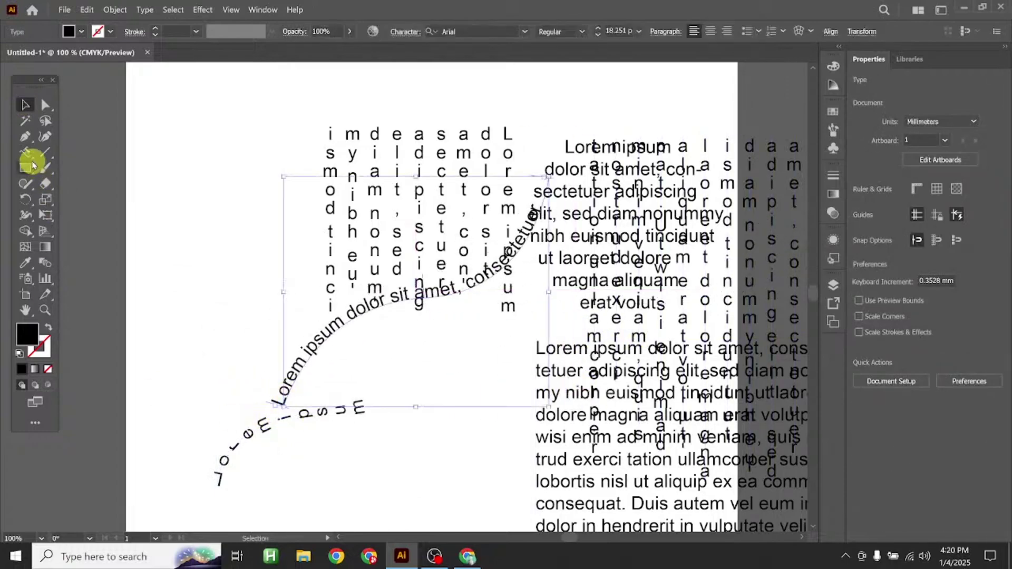
drag(25, 152, 87, 232)
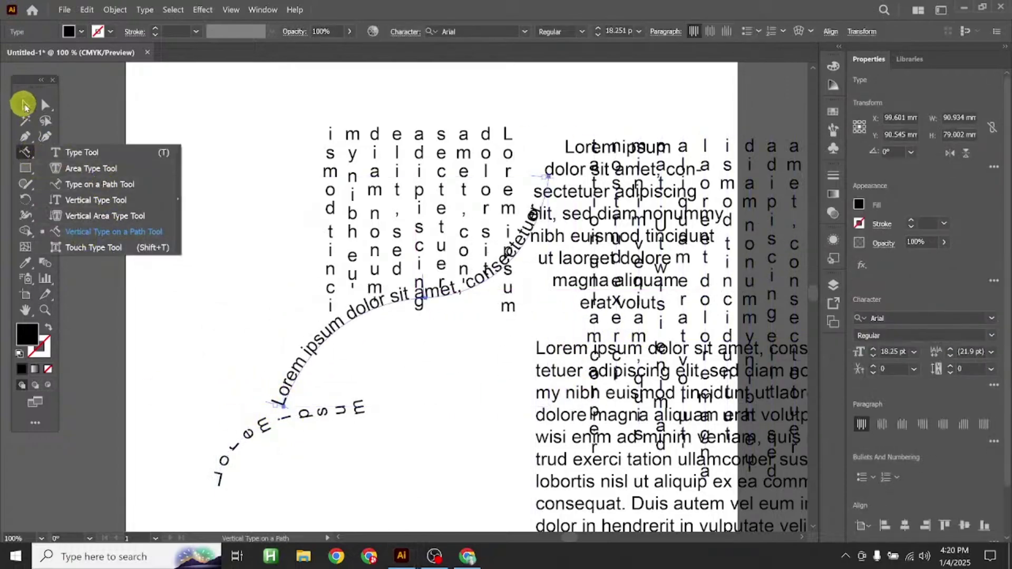
click(25, 104)
click(369, 289)
Delete all the placeholder type samples from the artboard, keeping the objects on the pasteboard
click(220, 136)
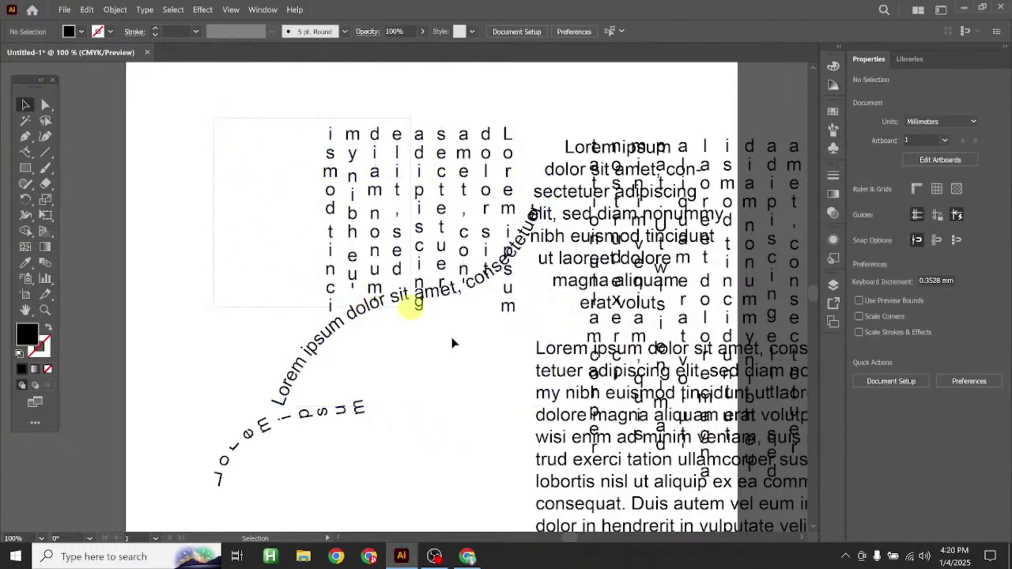
key(ctrl+a)
key(Delete)
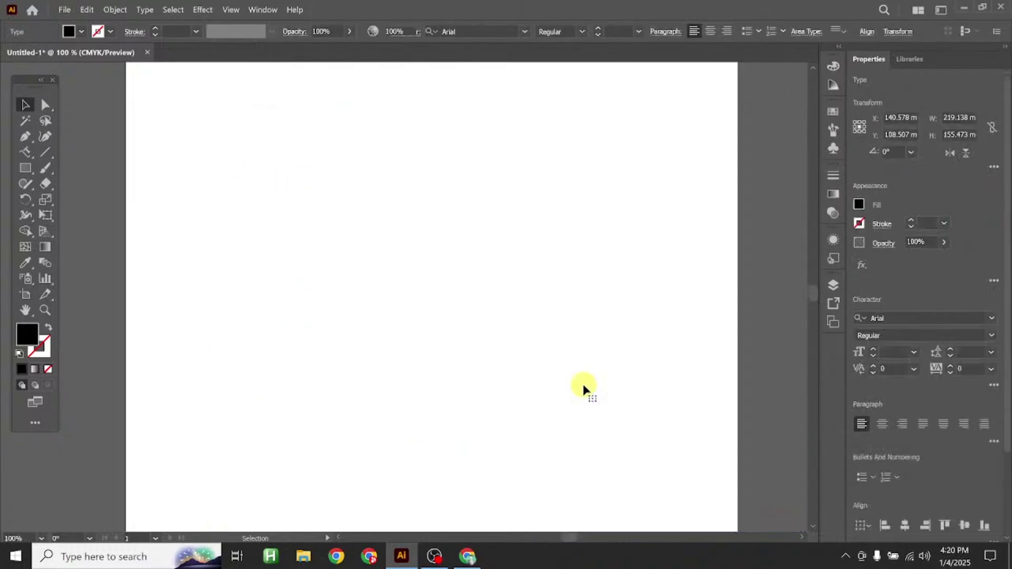
Move all the earlier text samples and bar graphics from the pasteboard onto the artboard
key(ctrl+minus)
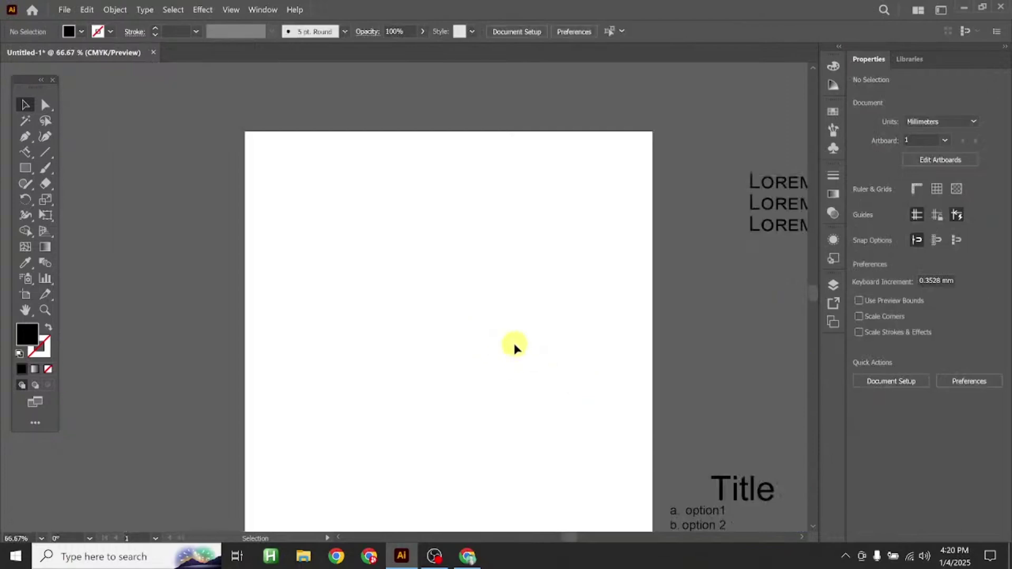
key(ctrl+minus)
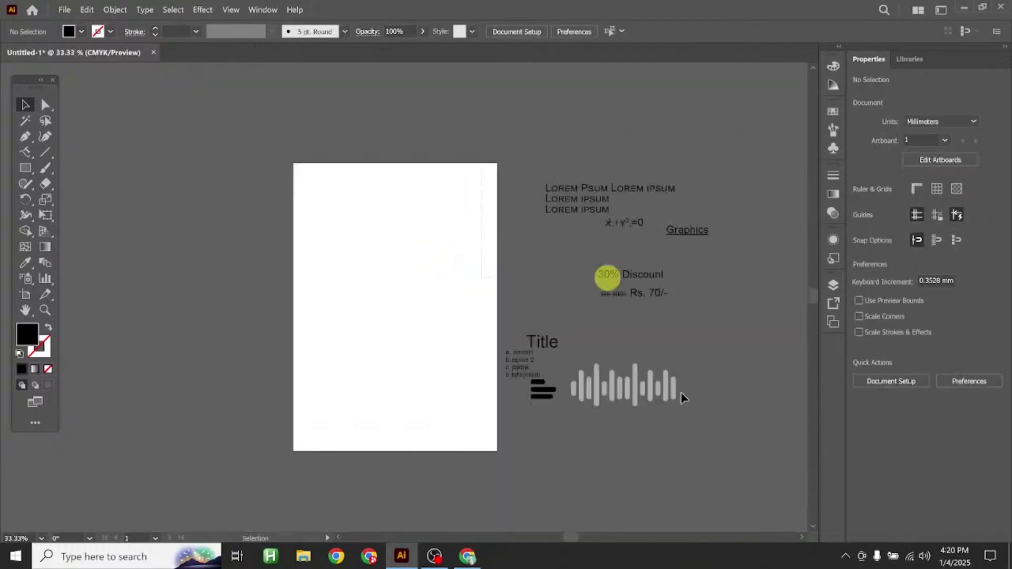
drag(606, 276, 737, 509)
drag(607, 398, 420, 406)
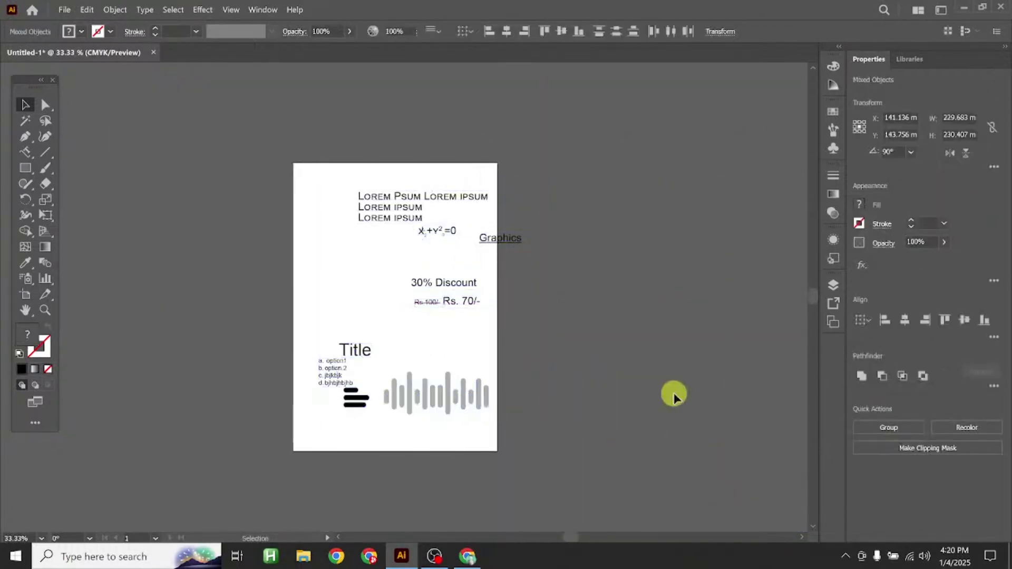
click(669, 396)
Set the fill of the three-line Lorem ipsum text to dark maroon with the Color Picker
scroll(531, 404, up, 2)
drag(298, 313, 440, 480)
click(355, 199)
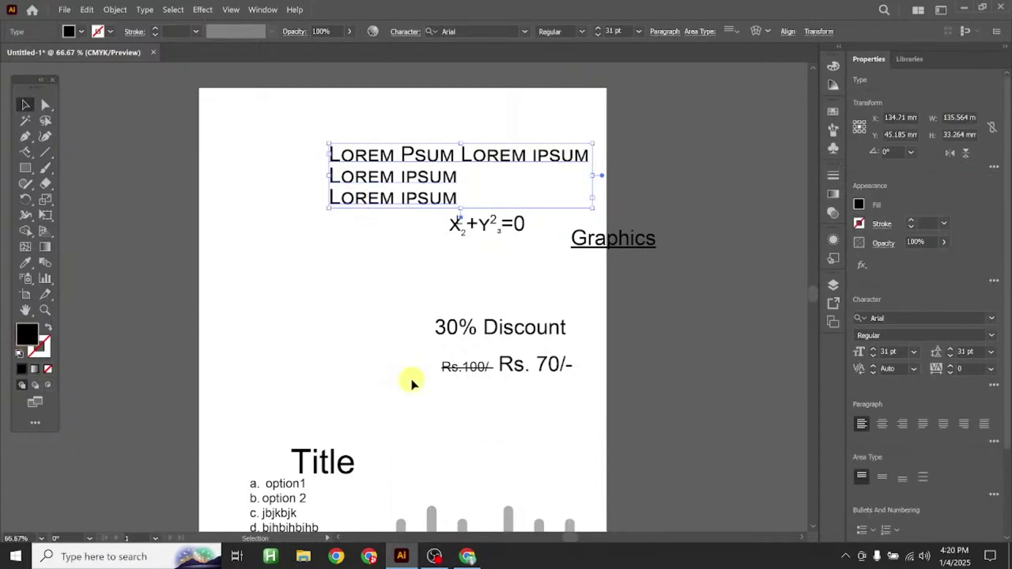
double_click(27, 335)
mouse_move(466, 353)
mouse_down()
mouse_move(564, 303)
mouse_move(590, 332)
mouse_up()
click(762, 256)
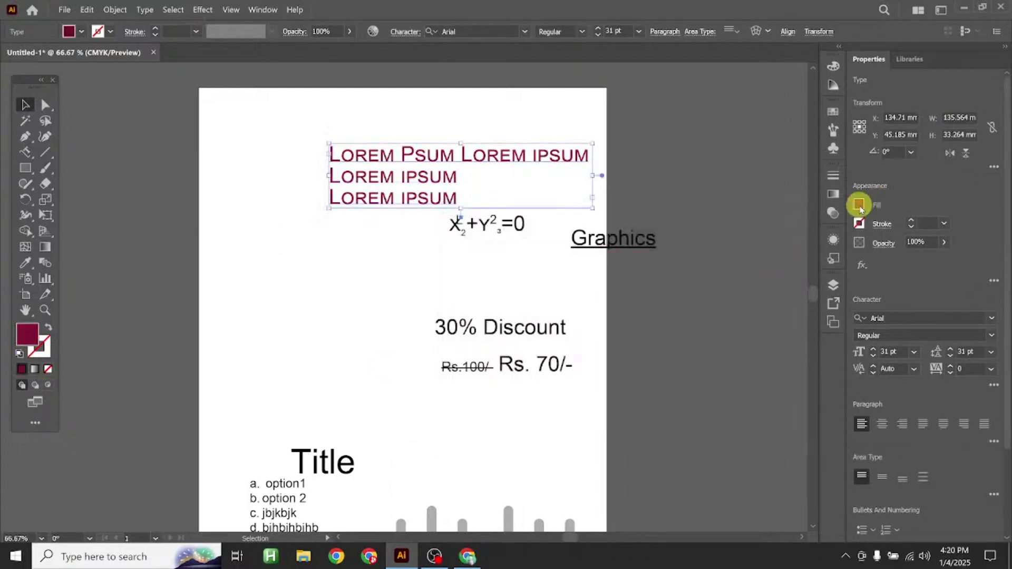
Examine the fill, gradient, stroke and transparency settings available for the three-line Lorem ipsum text
click(858, 205)
click(858, 206)
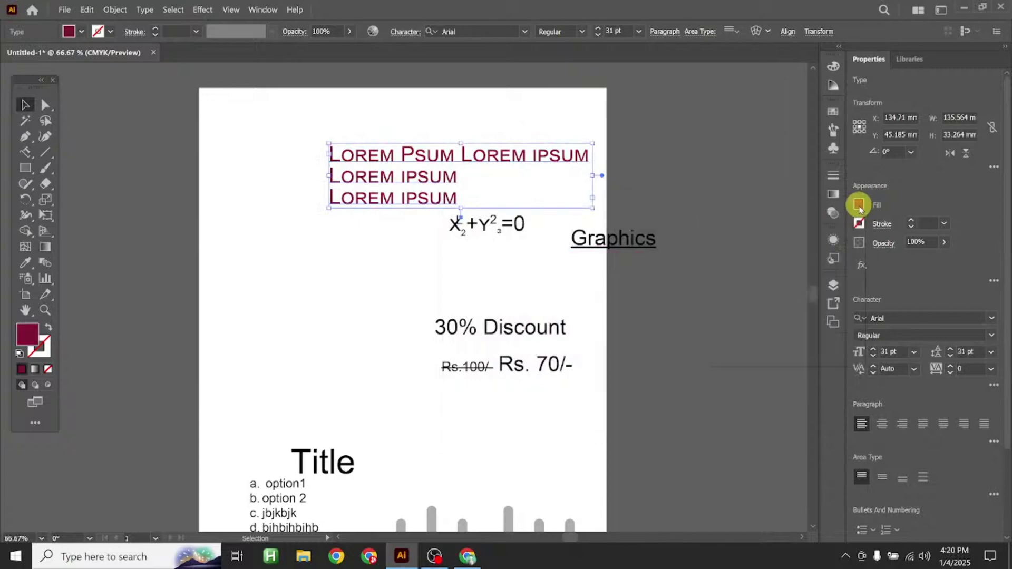
click(833, 194)
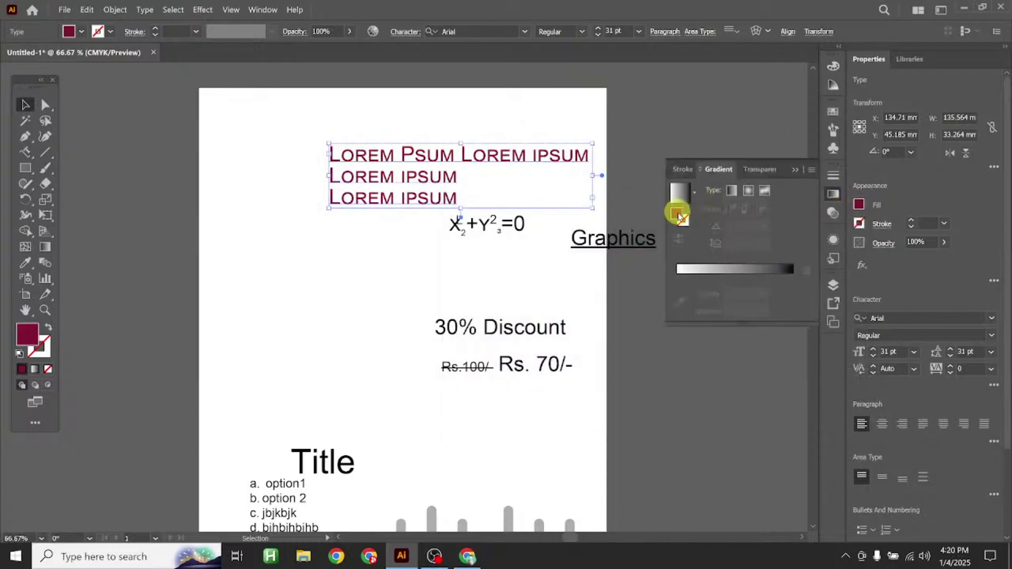
click(689, 174)
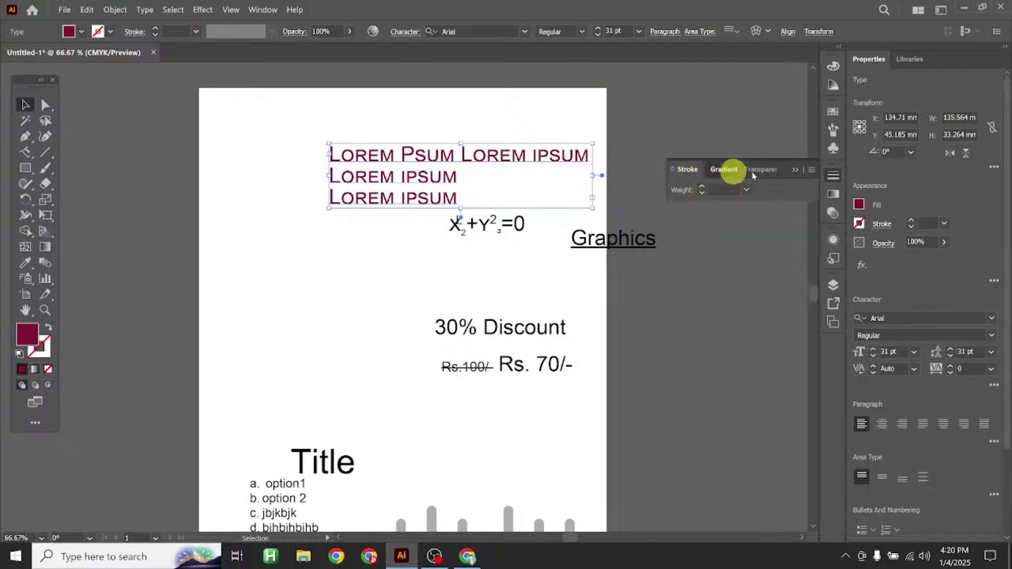
click(724, 169)
click(761, 170)
click(795, 169)
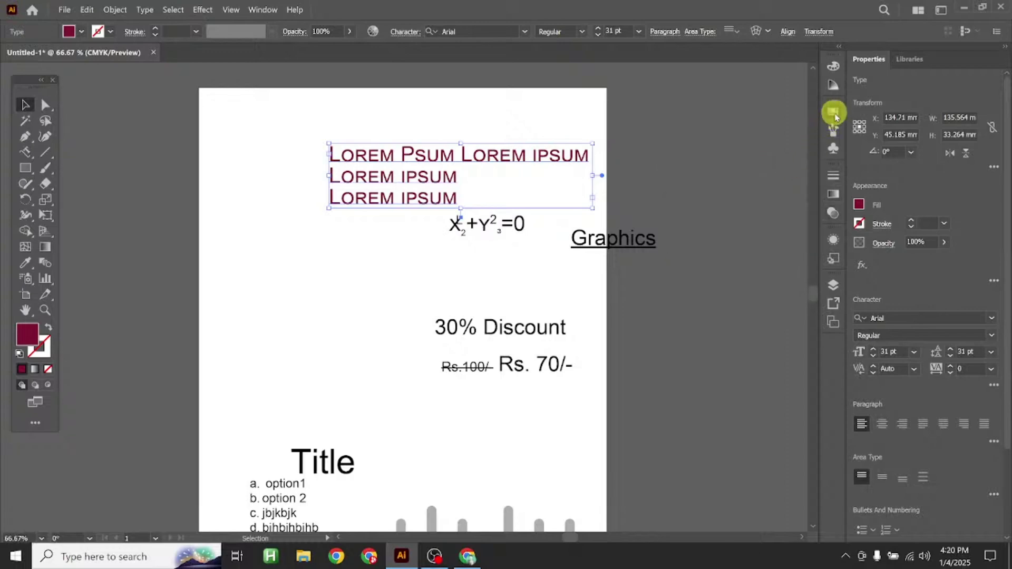
Try a teal swatch as the three-line Lorem ipsum text's fill, and set it to the dark brown swatch
click(833, 112)
click(733, 156)
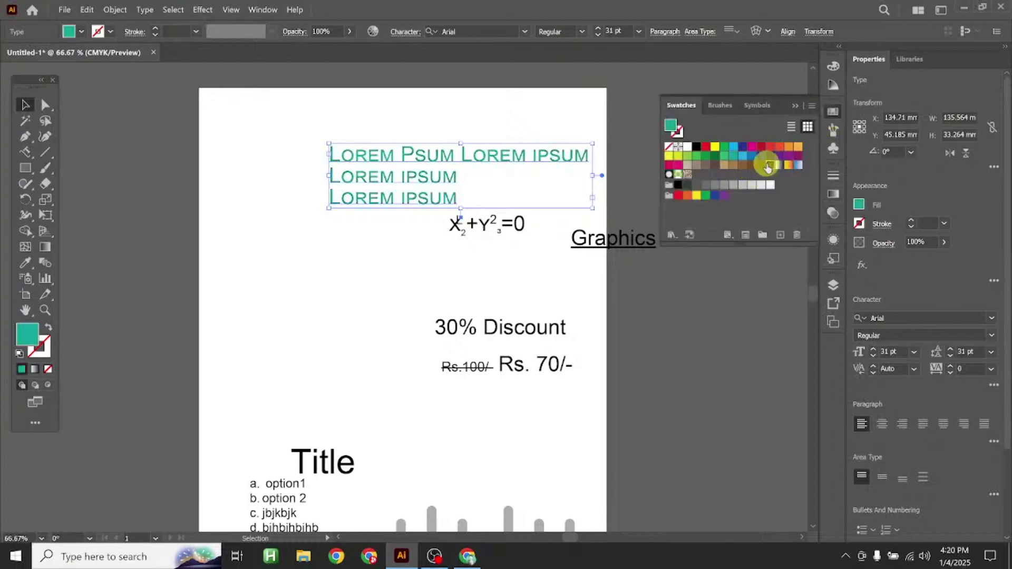
click(770, 165)
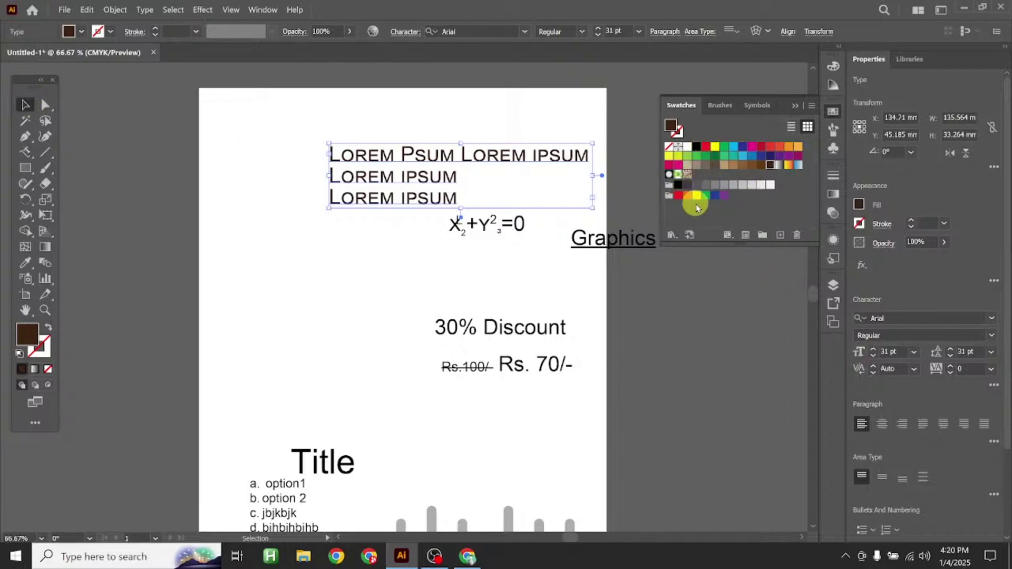
click(795, 107)
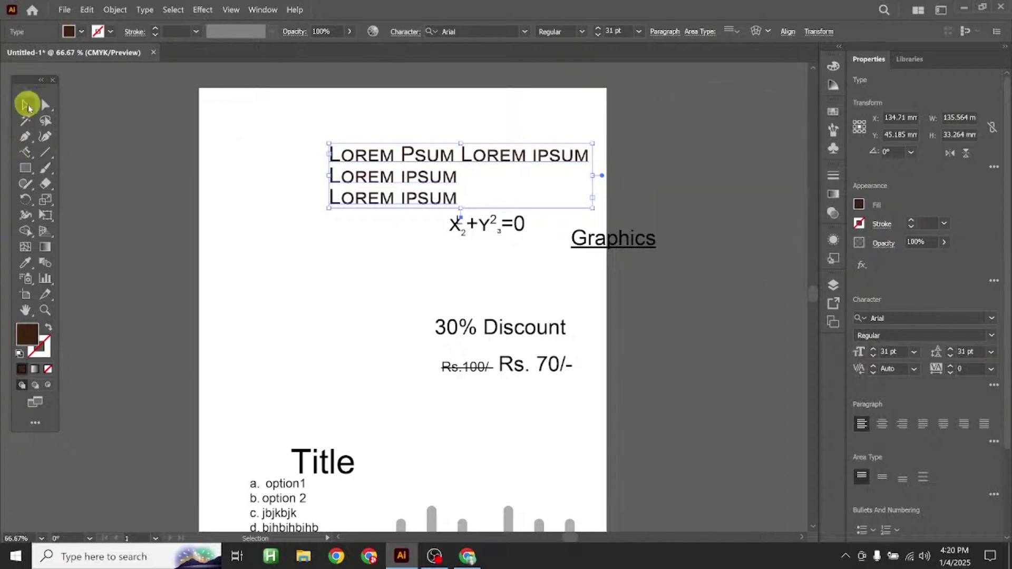
Deselect the Lorem ipsum text, switch to YouTube Studio in Chrome, and check the live chat and the computer's Wi-Fi connection
click(407, 294)
click(467, 556)
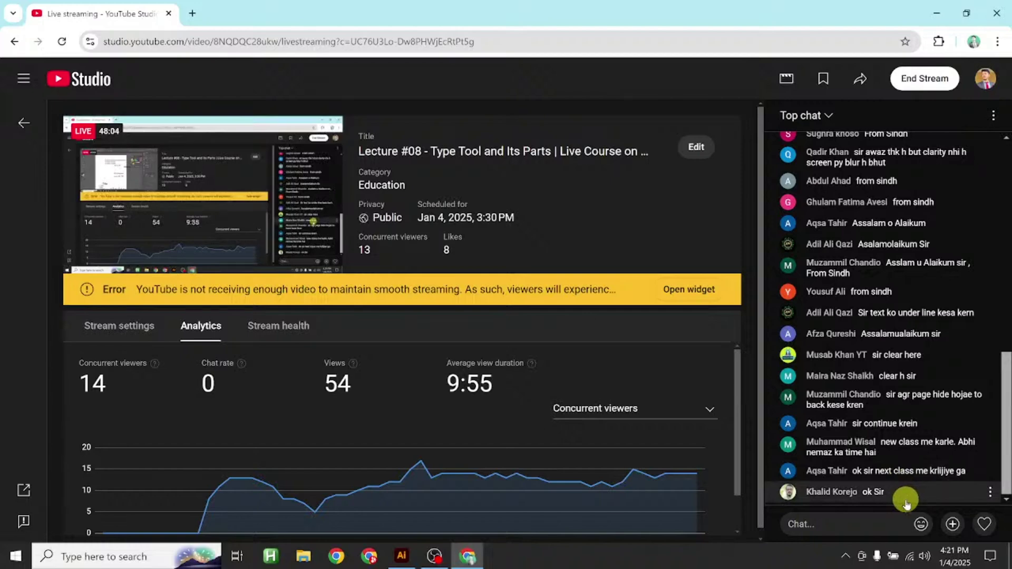
click(910, 555)
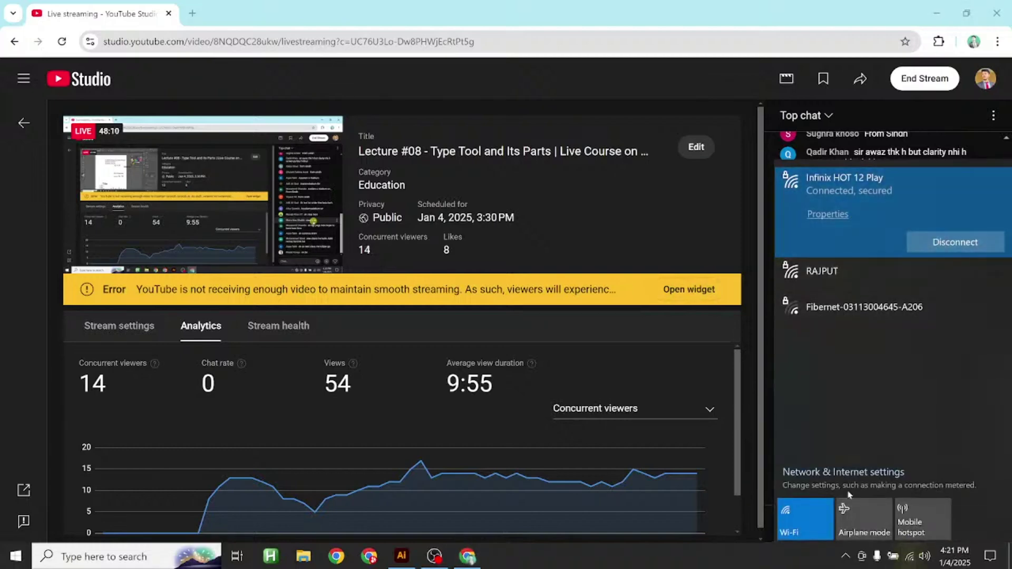
click(892, 556)
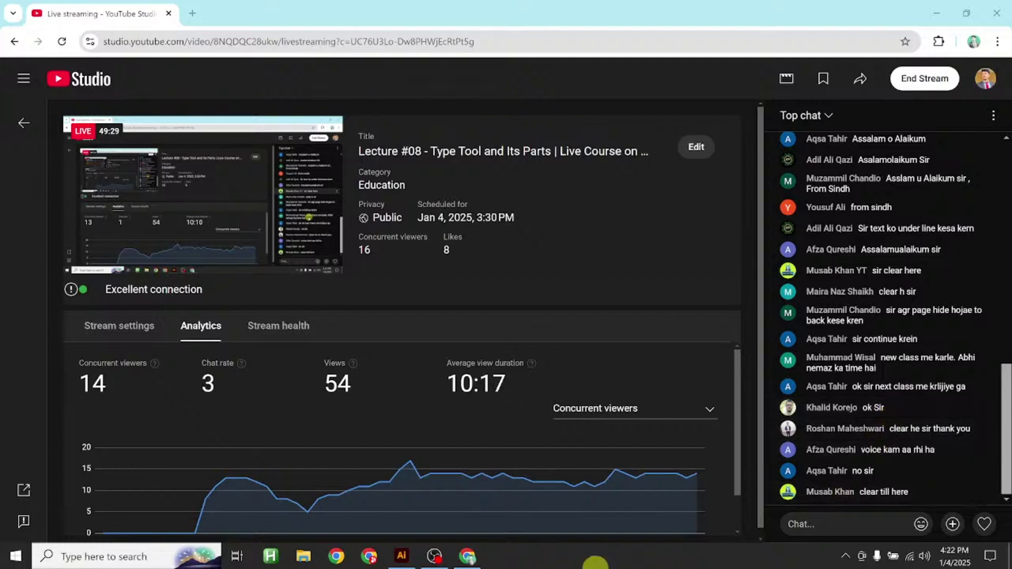
Switch to OBS and check the Audio Input Capture source's microphone device and its volume level in the audio mixer
click(435, 556)
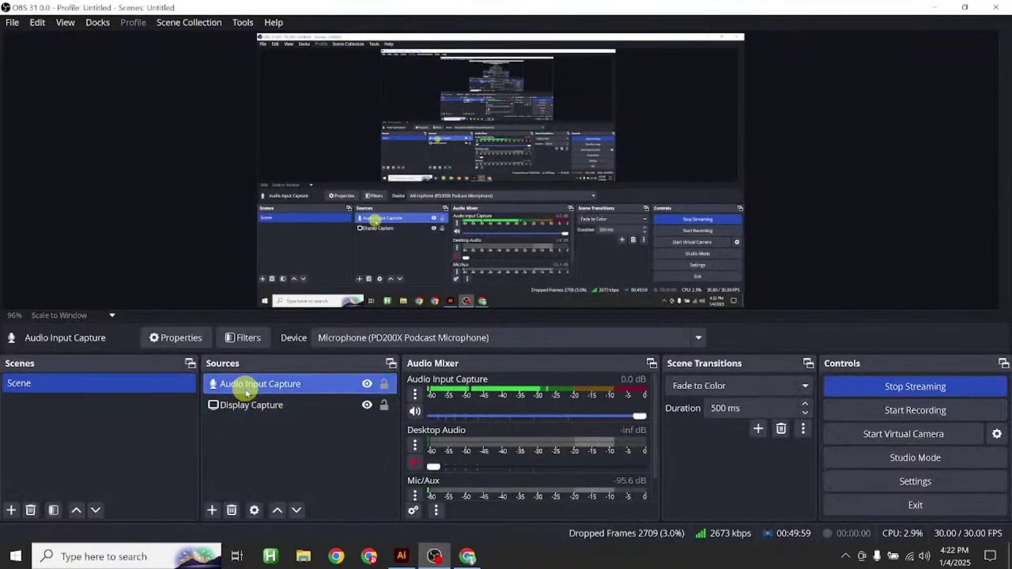
double_click(268, 387)
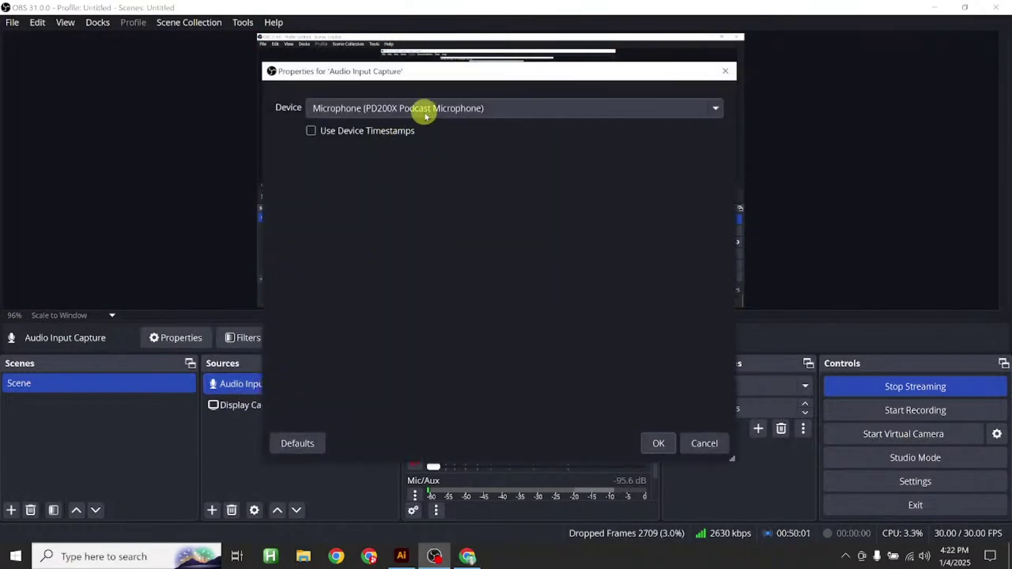
click(706, 443)
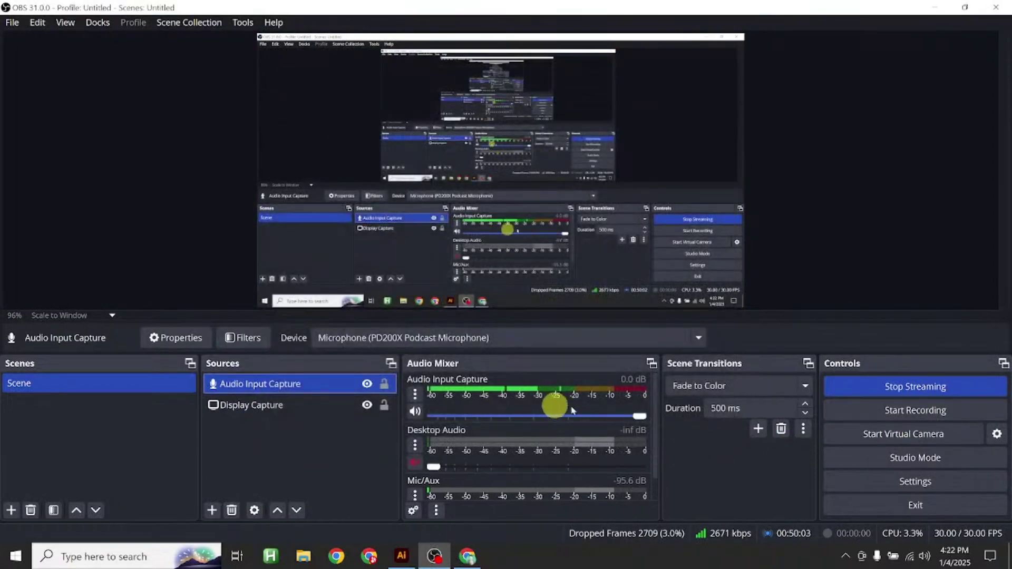
drag(554, 417, 641, 414)
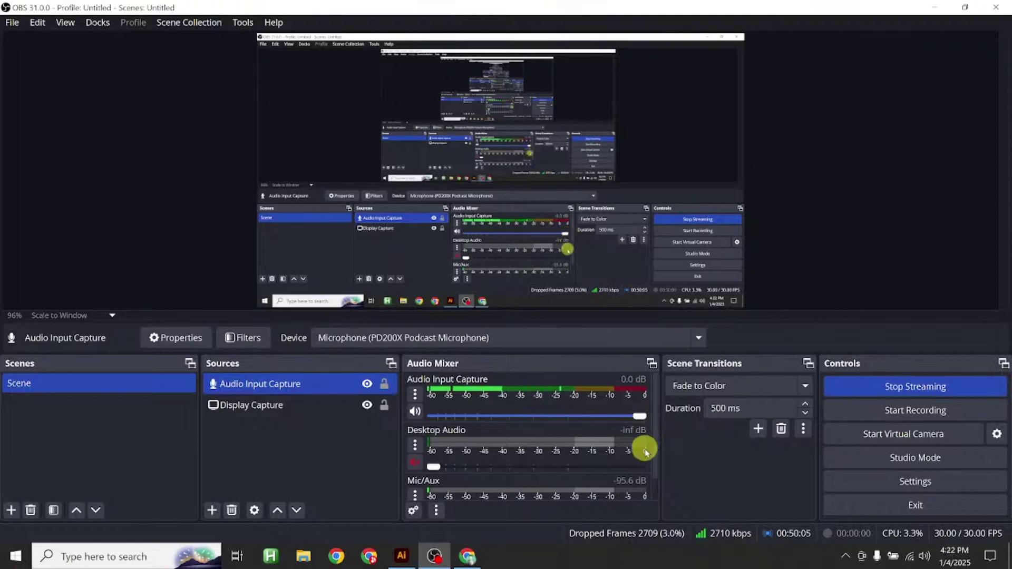
click(933, 7)
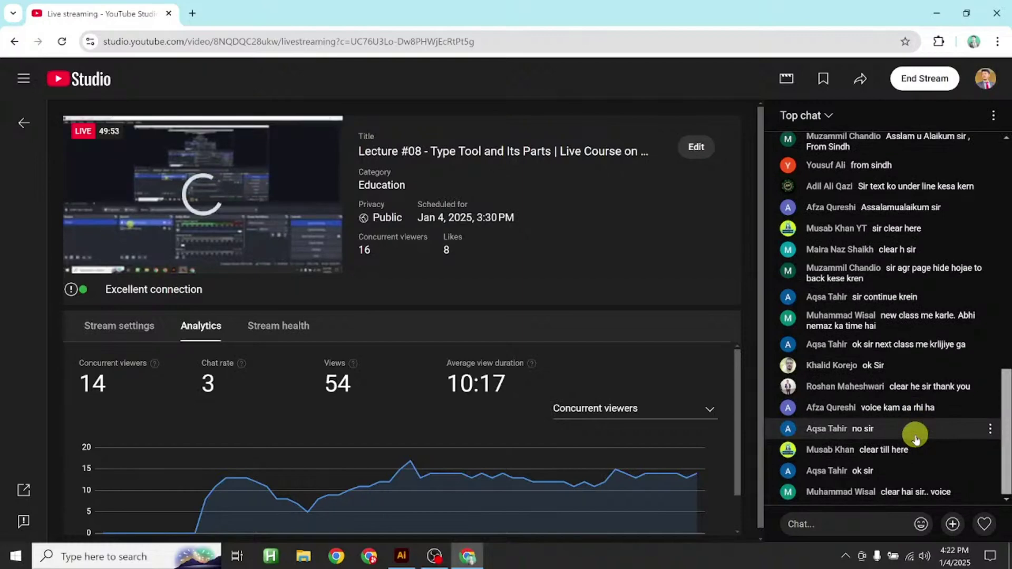
Recheck the Wi-Fi connection and read the viewers' replies in the YouTube Studio live chat
click(910, 556)
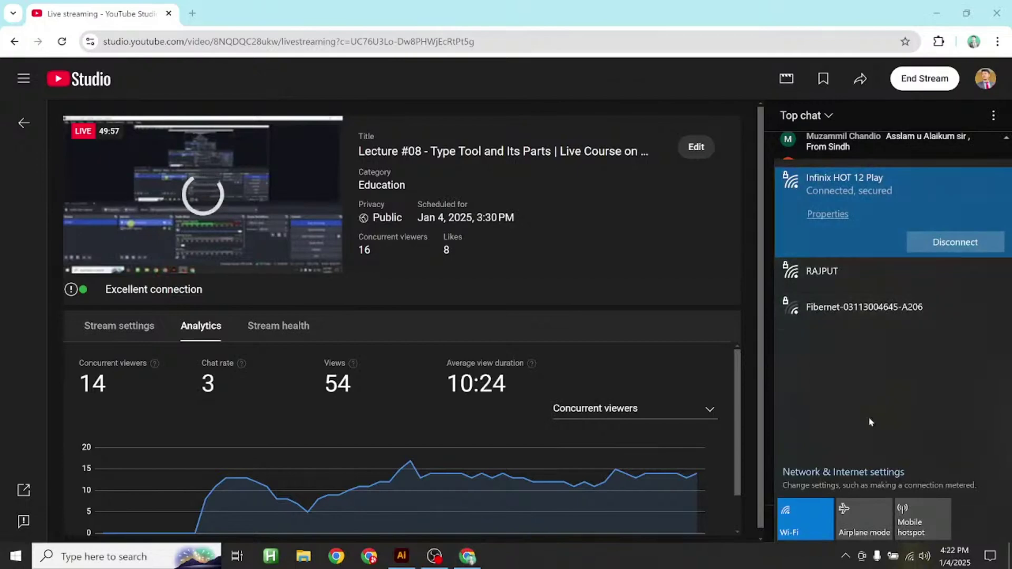
click(755, 556)
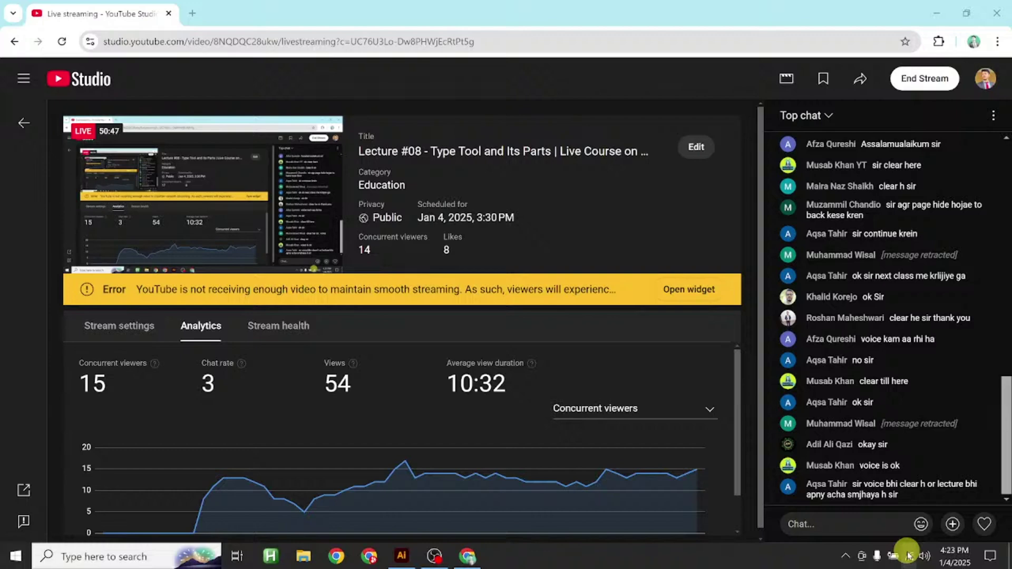
mouse_move(908, 555)
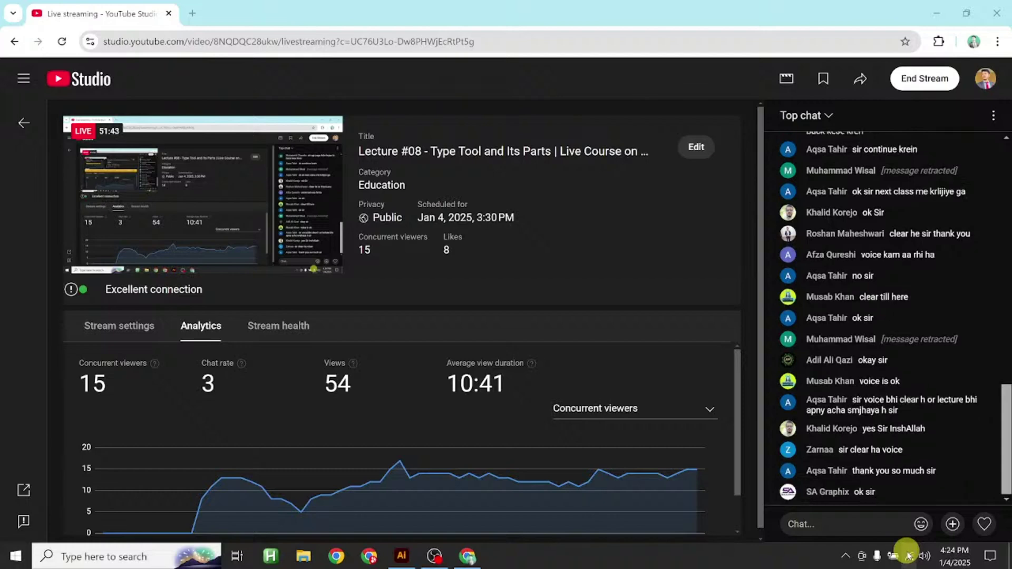
Switch to Illustrator and move the three-line Lorem ipsum text about 37 mm to the left on the artboard
click(402, 556)
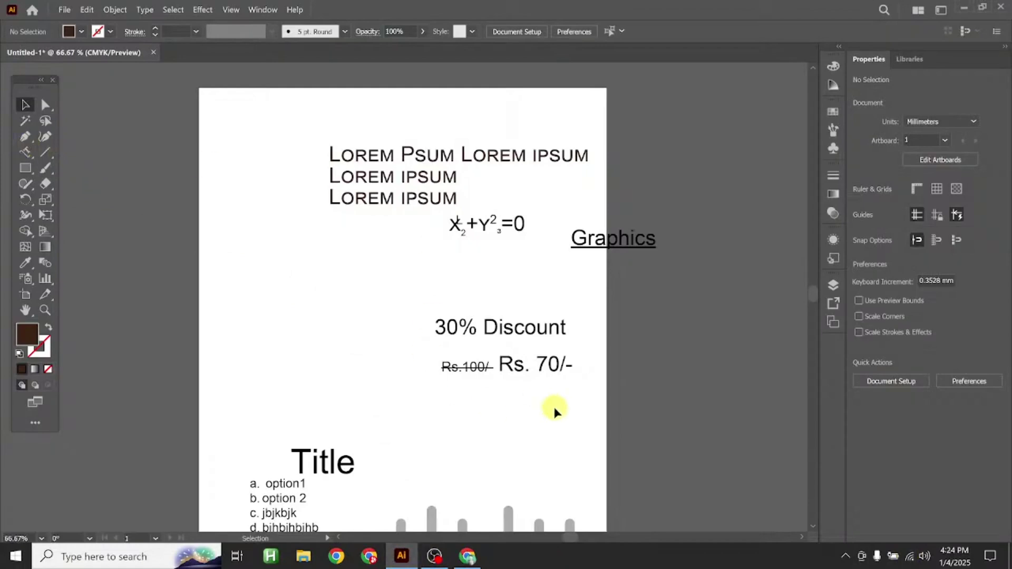
drag(313, 119, 389, 290)
drag(362, 185, 292, 187)
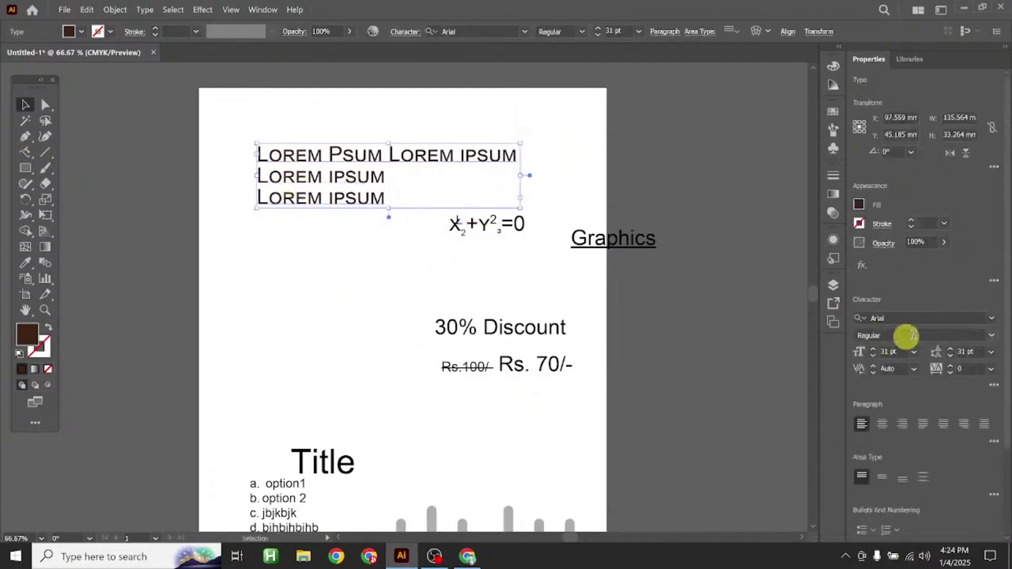
Examine the font list and its sample text options for the Lorem ipsum text, keeping the current font
click(992, 317)
click(992, 319)
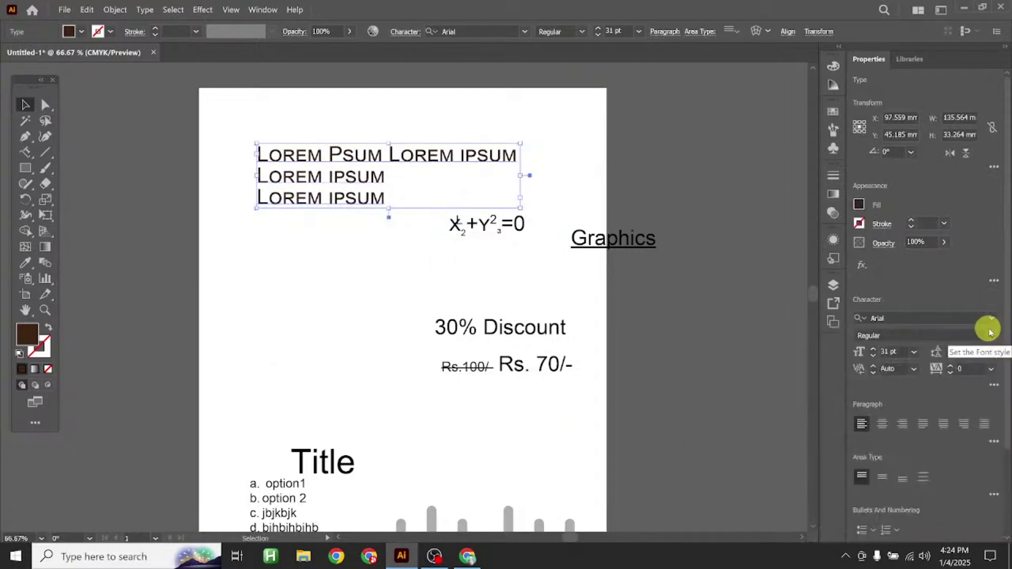
click(992, 319)
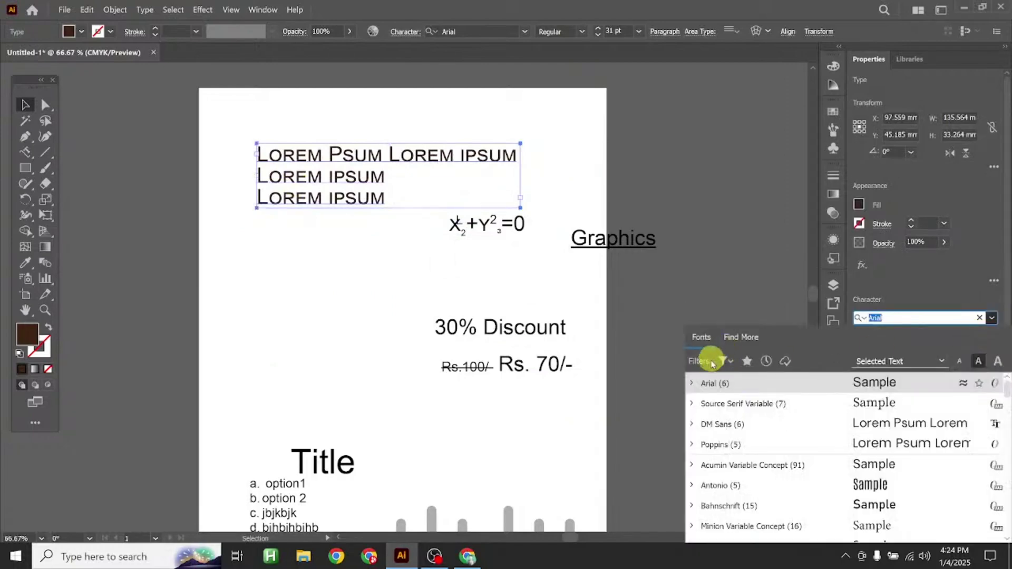
click(942, 362)
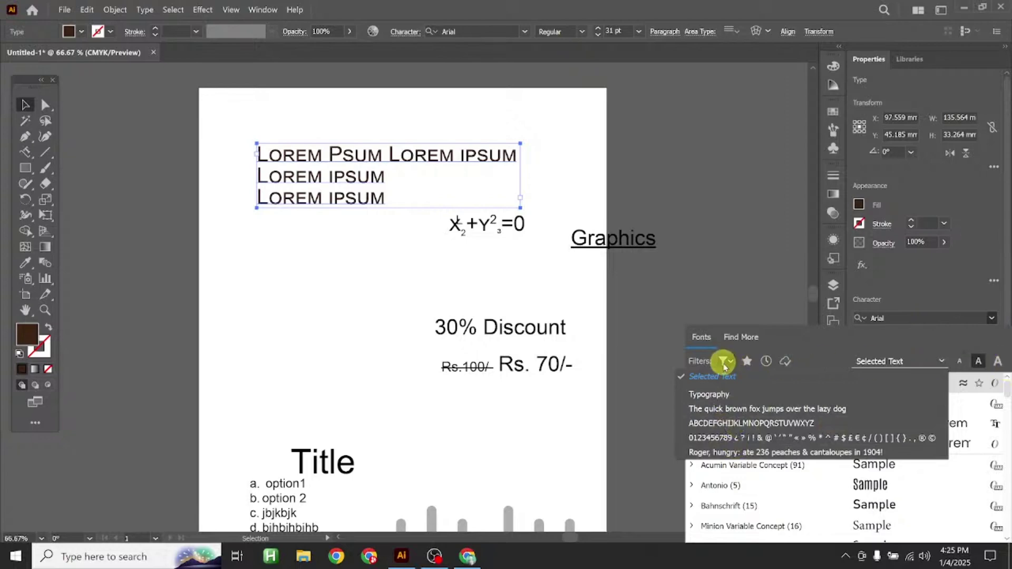
key(Escape)
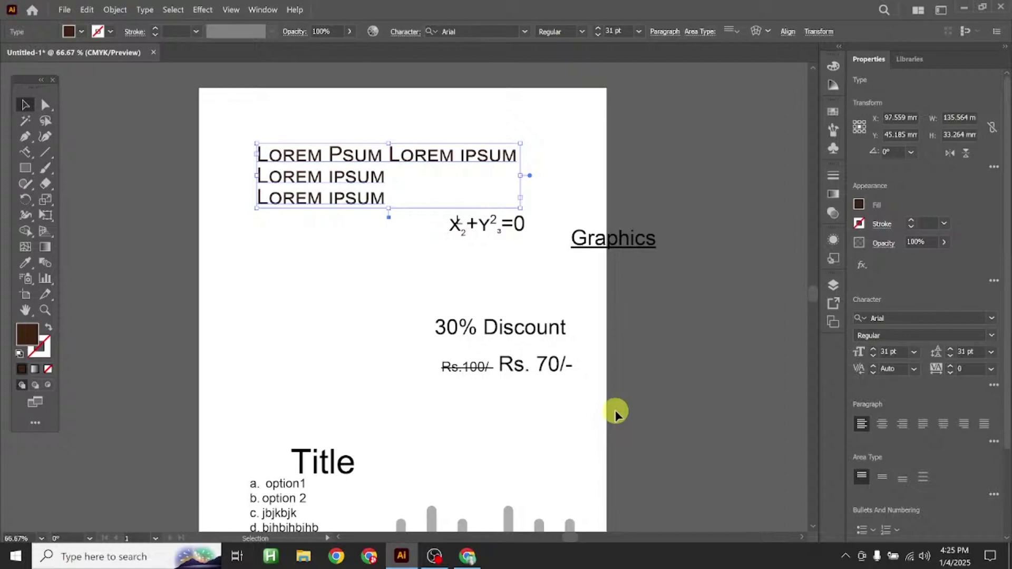
Check the streaming status in OBS, and switch to YouTube Studio to read the live chat
click(441, 559)
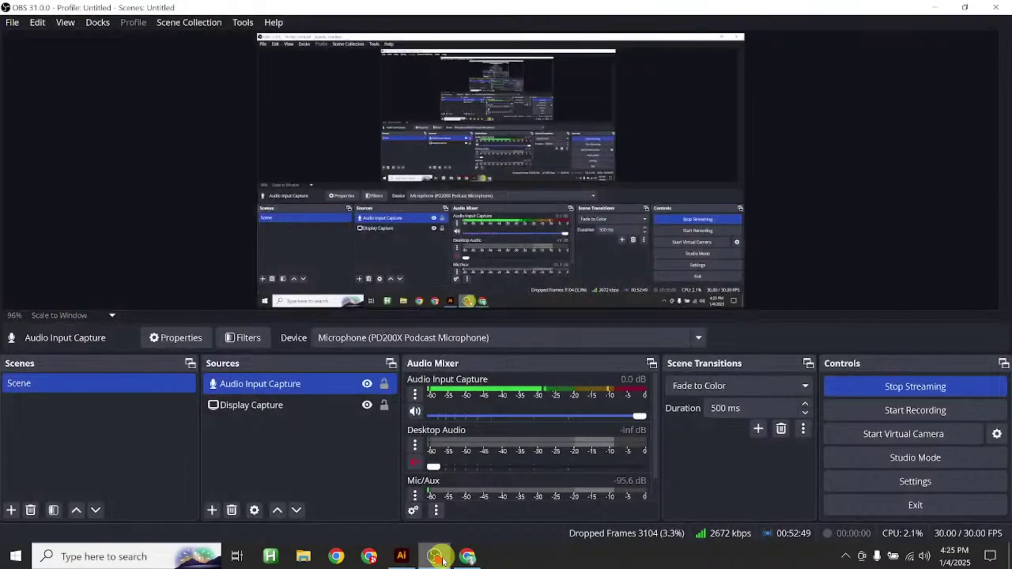
click(477, 559)
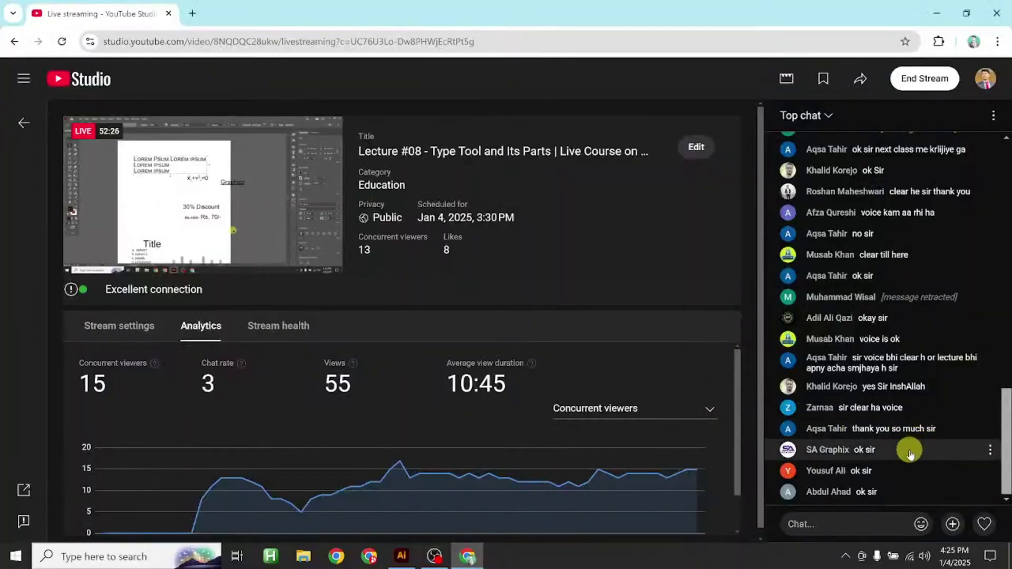